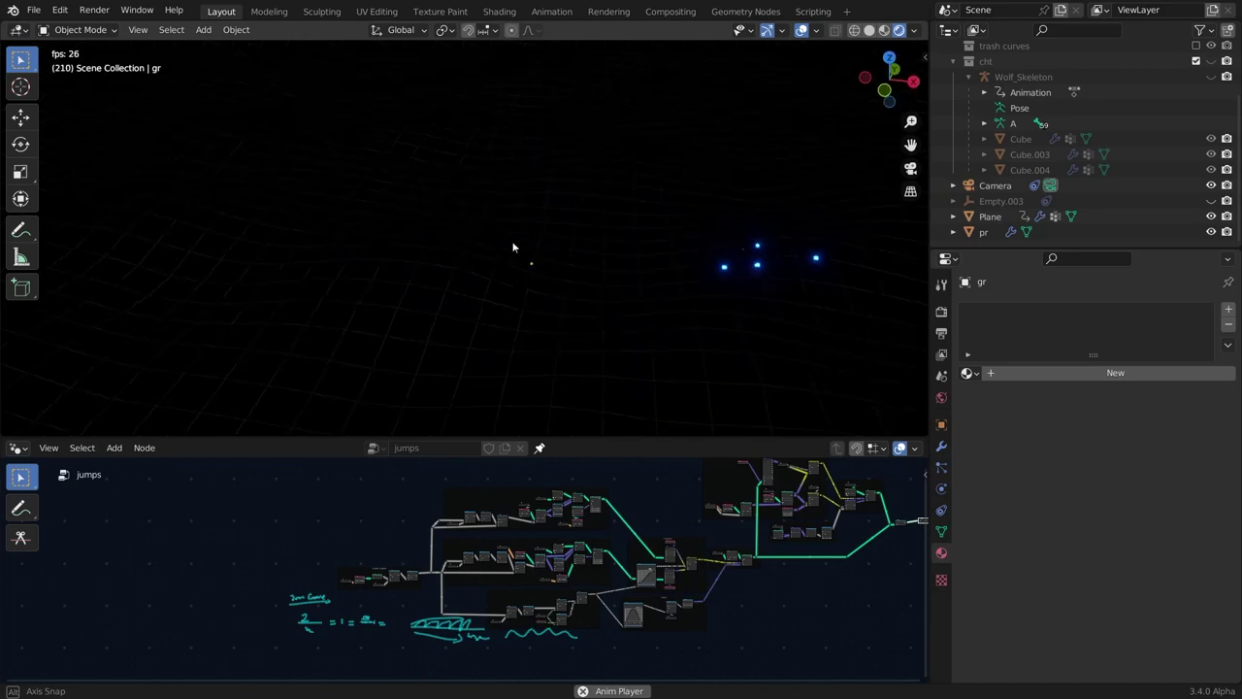
key(KP_0)
scroll(563, 188, up, 5)
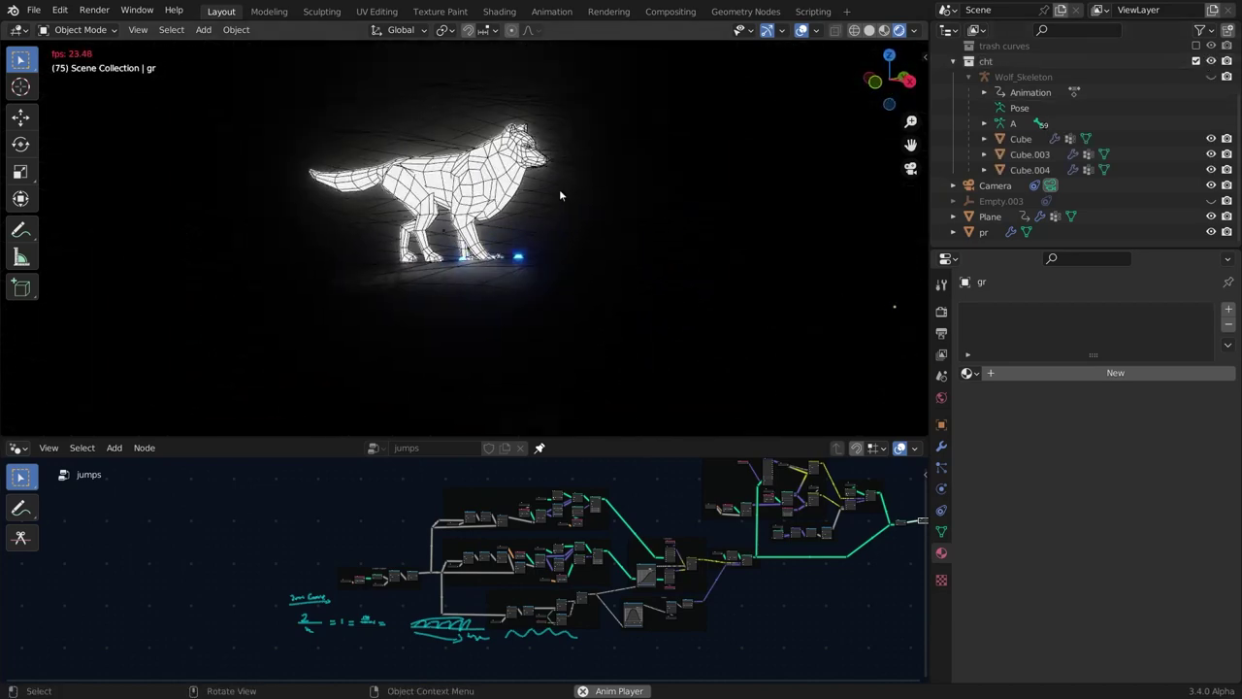
scroll(424, 291, up, 2)
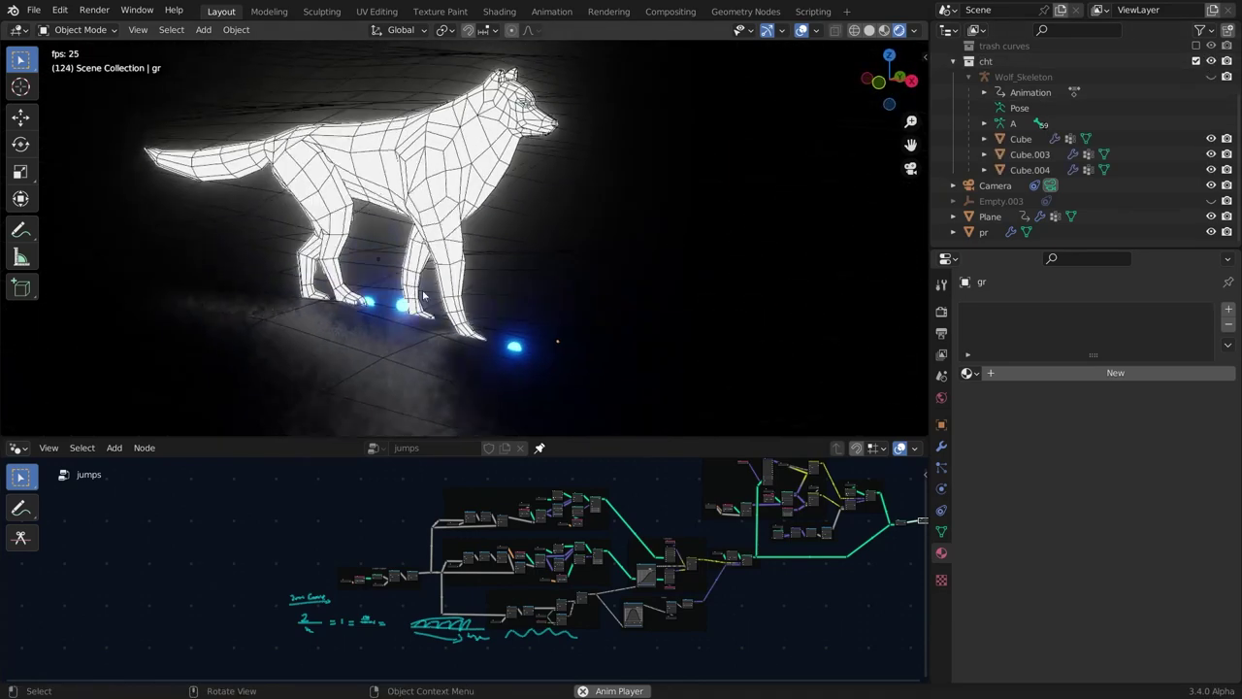
middle_drag(472, 297, 340, 288)
middle_drag(450, 286, 398, 283)
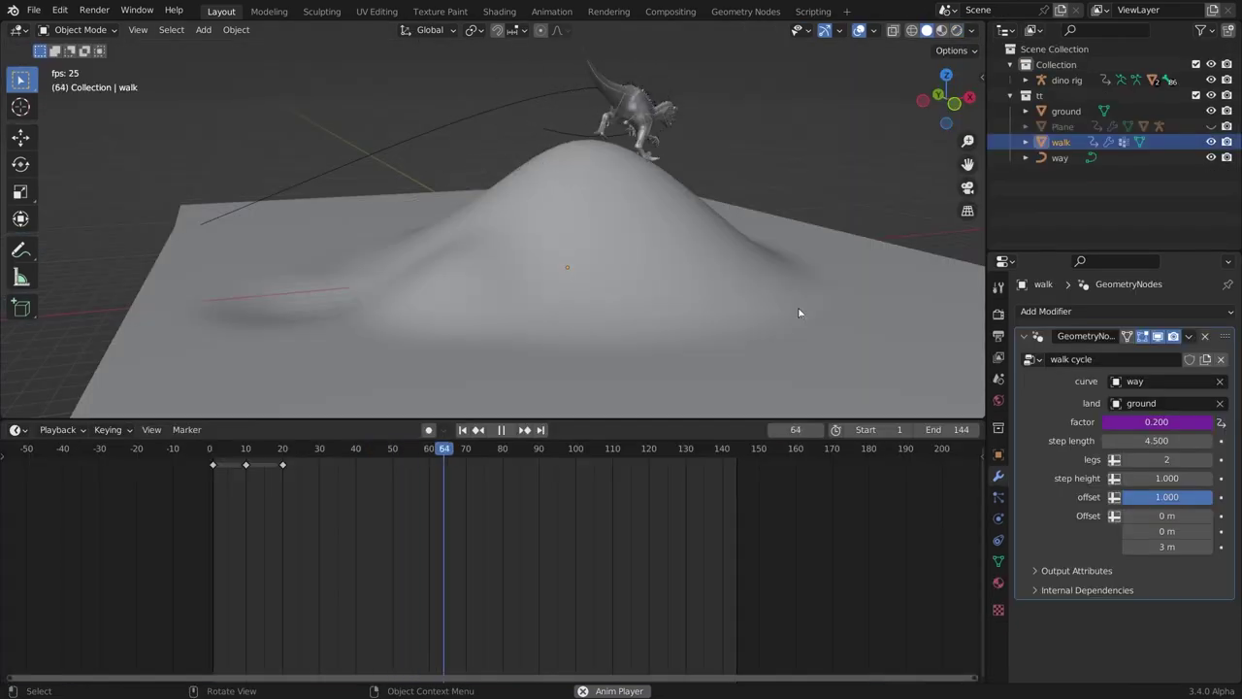
Edit the way curve from above and move one of its middle control points across the hill.
middle_drag(799, 311, 679, 136)
key(KP_1)
key(KP_7)
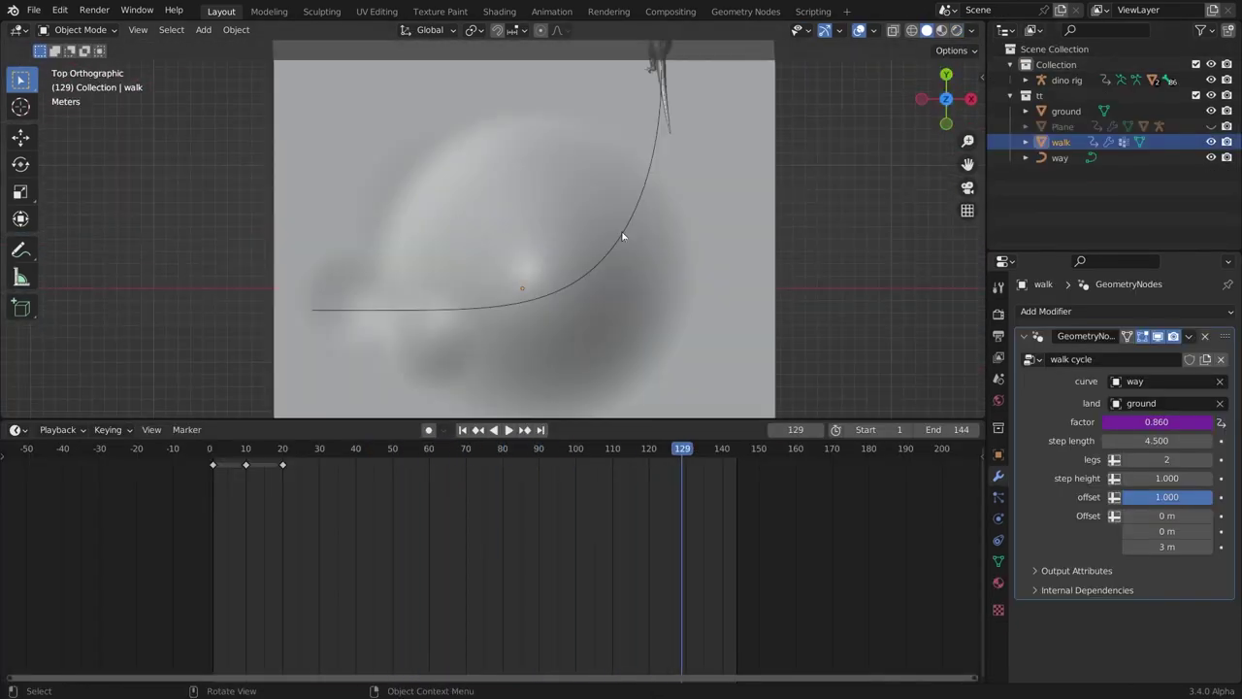
click(625, 236)
key(Tab)
scroll(624, 236, down, 3)
key(g)
right_click(590, 277)
click(575, 269)
key(g)
click(527, 212)
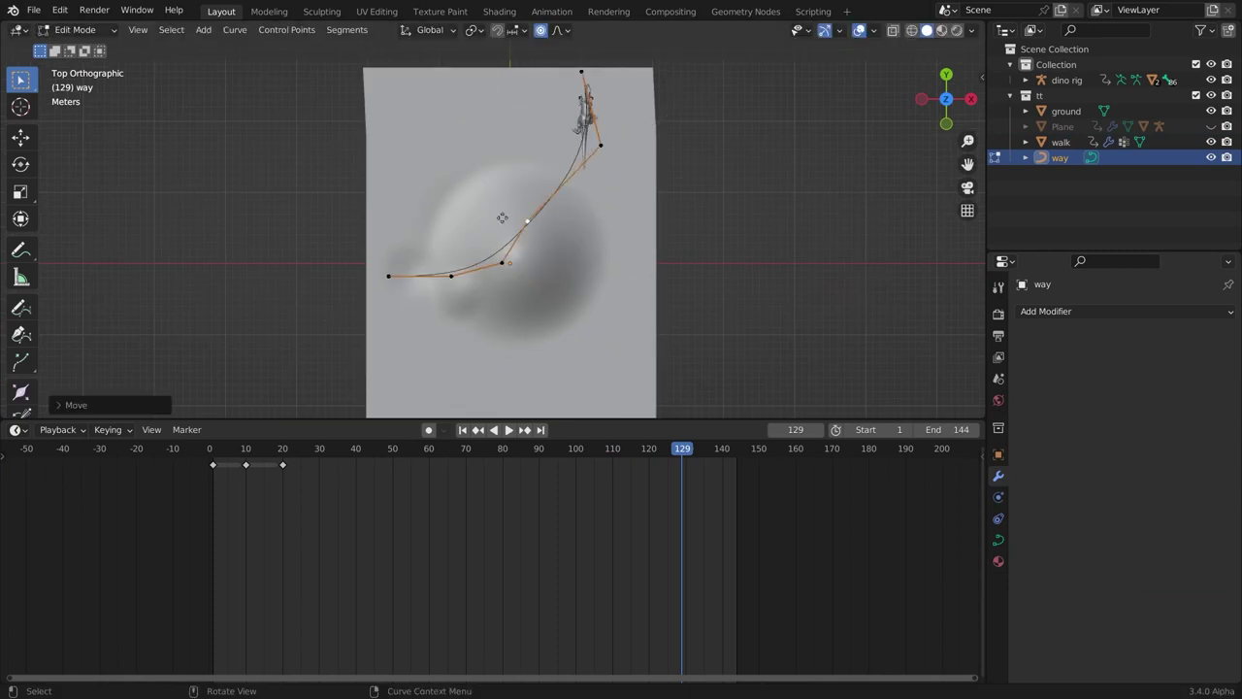
Reposition further control points of the way curve, including those near its far end, to reshape the dinosaur's path.
key(g)
click(439, 188)
click(601, 145)
key(g)
click(586, 227)
click(586, 75)
click(636, 154)
click(568, 293)
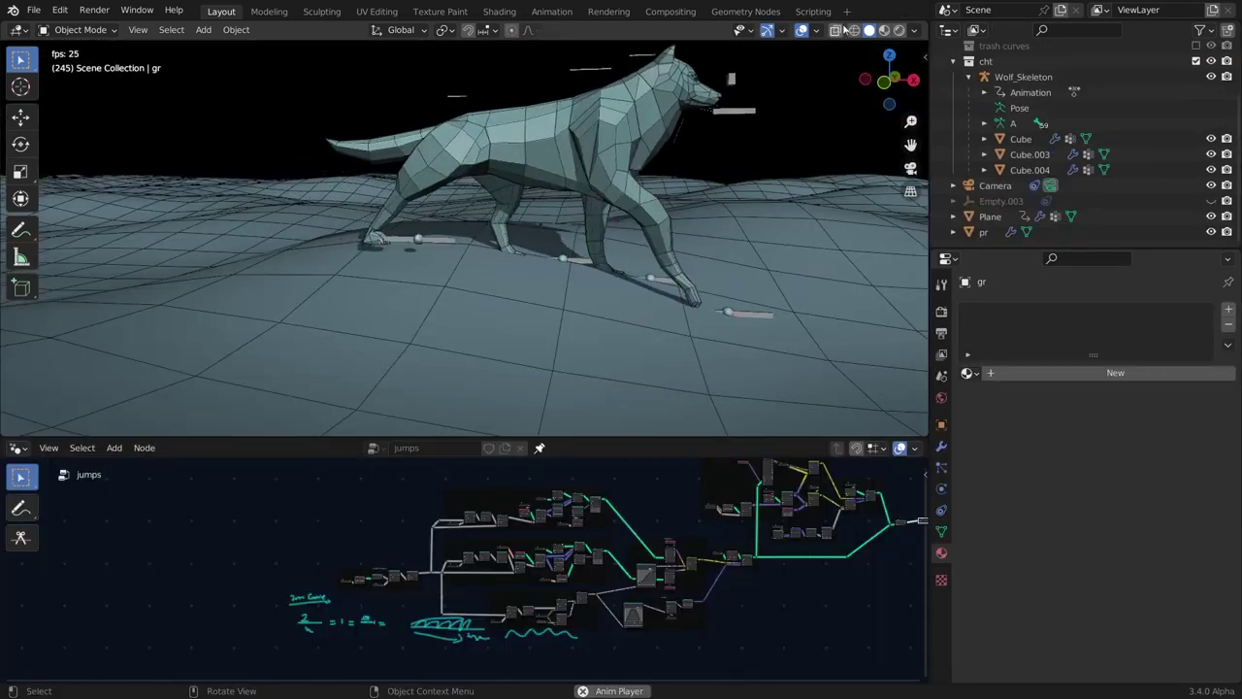
key(shift+z)
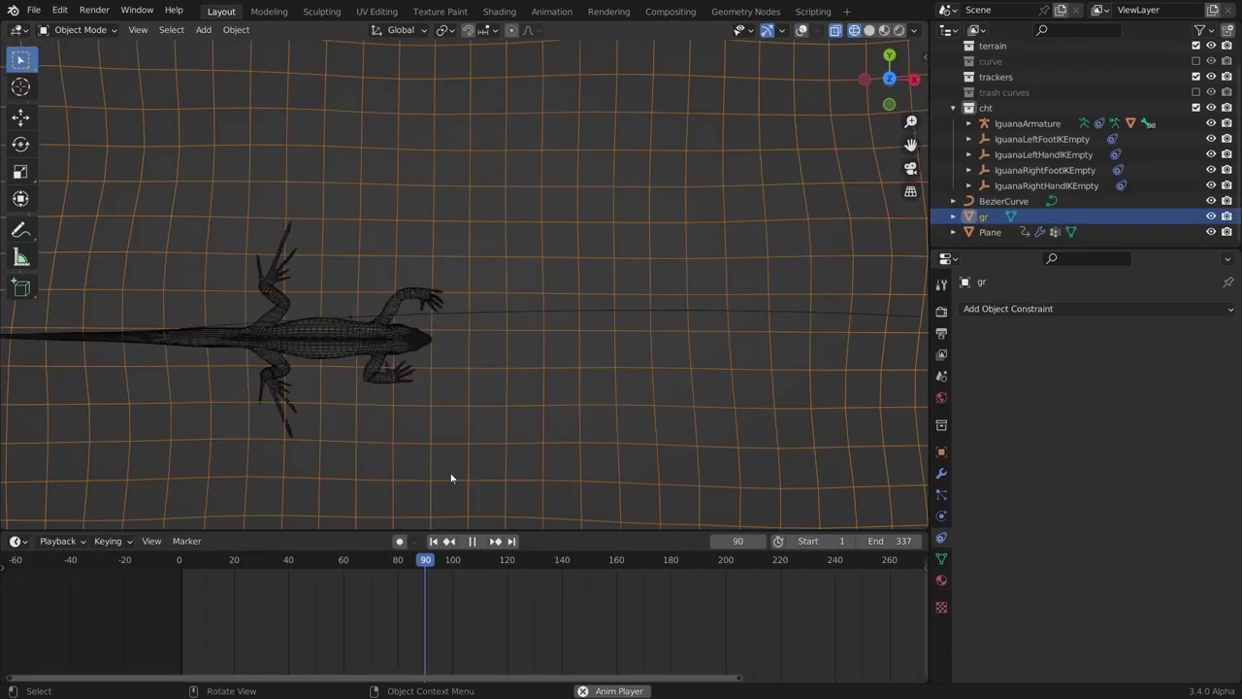
middle_drag(452, 477, 554, 411)
scroll(554, 412, down, 2)
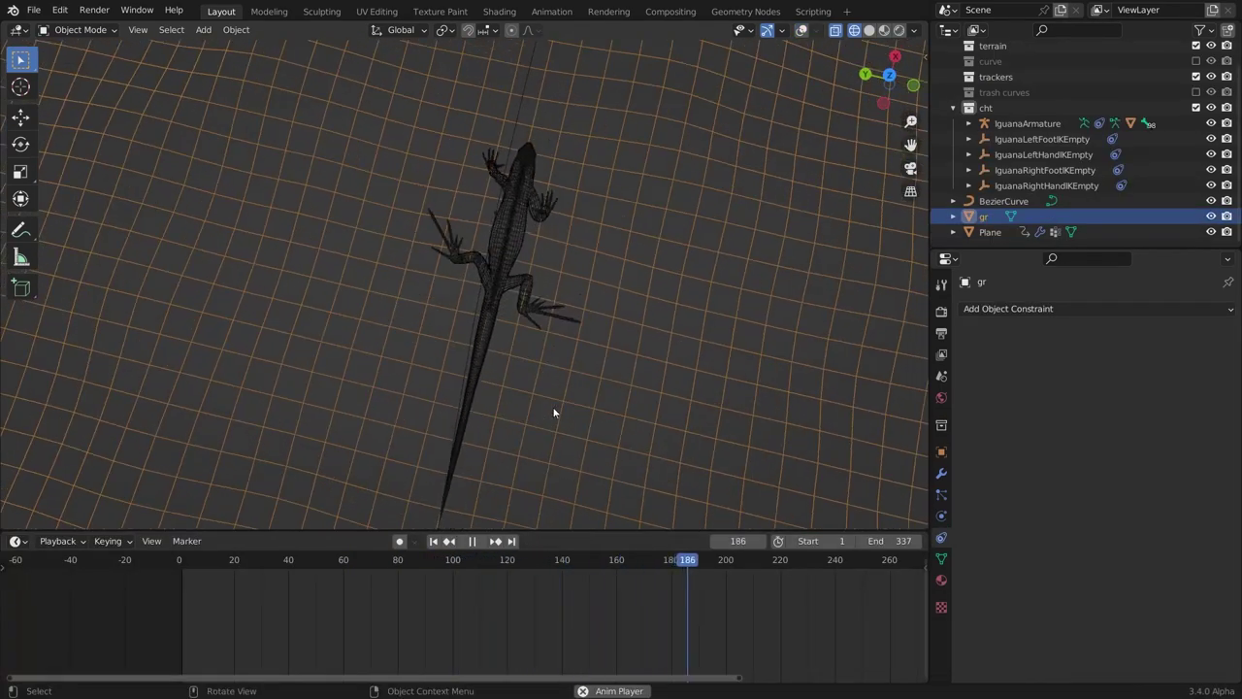
middle_drag(538, 407, 457, 402)
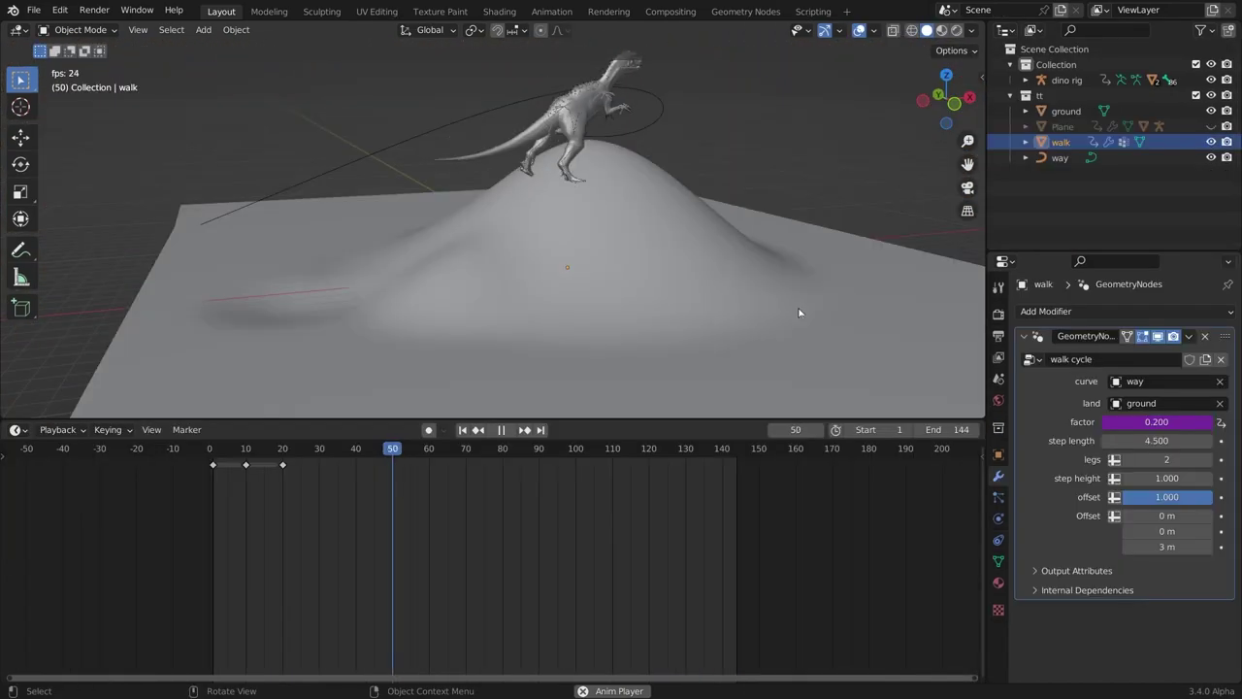
middle_drag(800, 313, 969, 308)
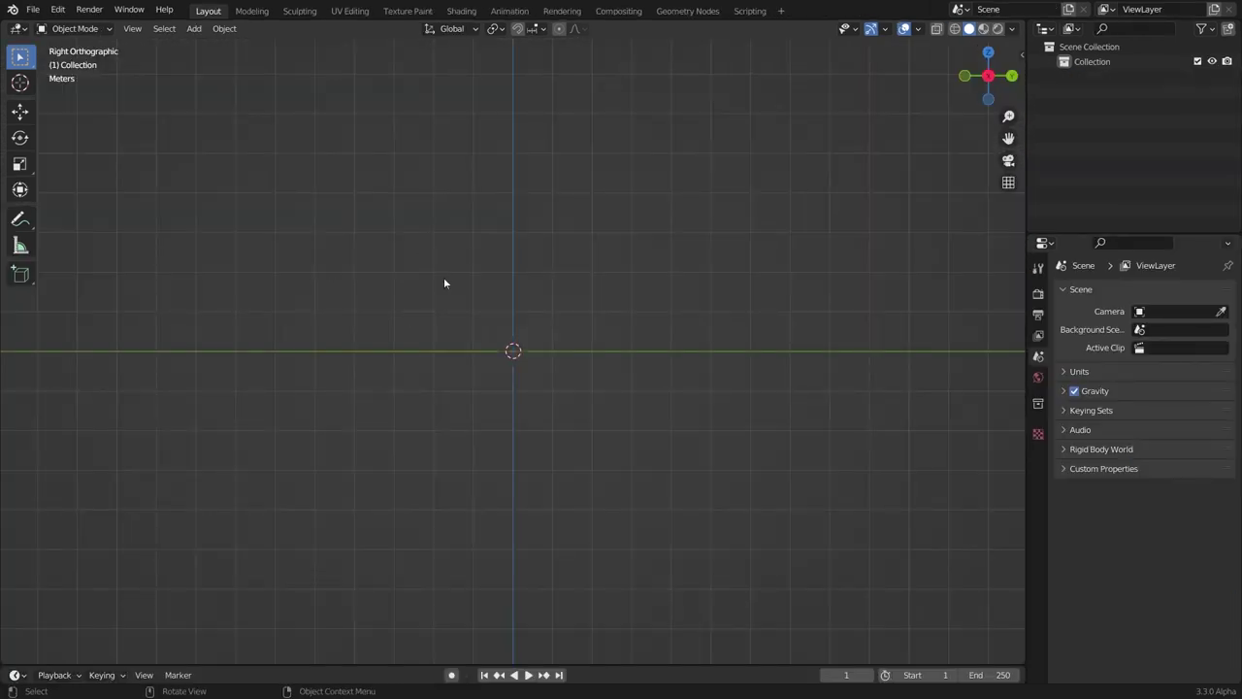
Add a plane and delete only its edges and faces, leaving the four corner vertices, and return to Object Mode.
key(shift+a)
click(490, 242)
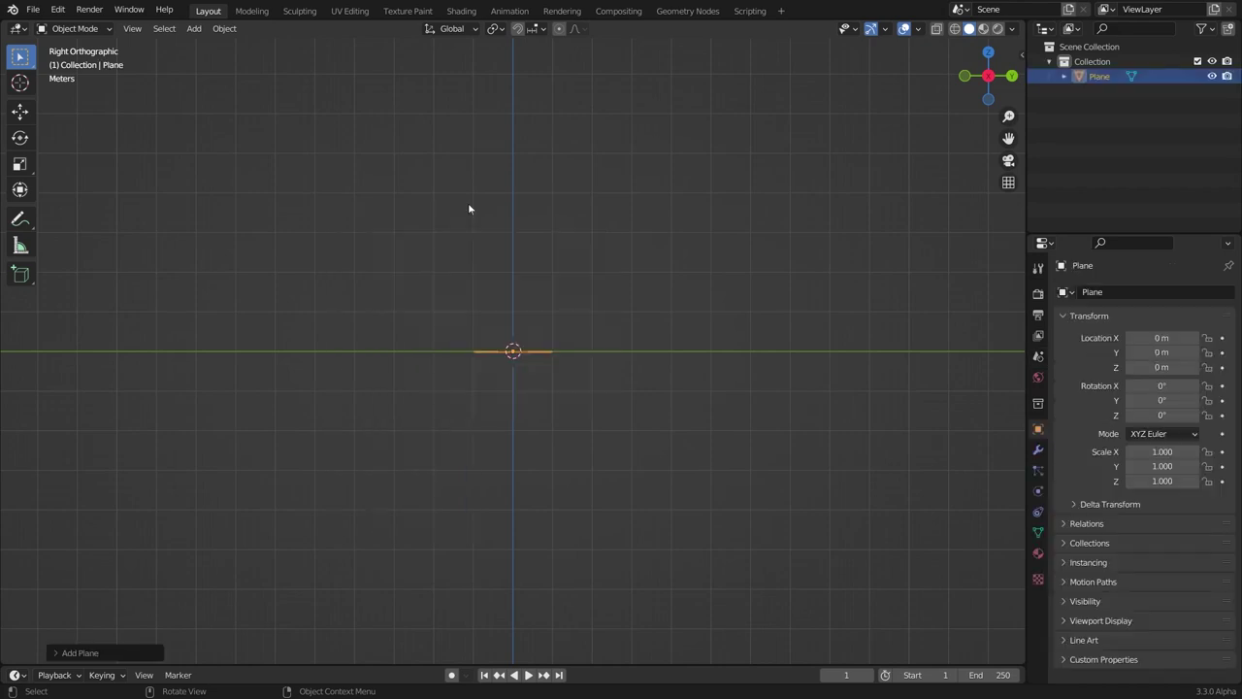
middle_drag(468, 203, 537, 299)
scroll(514, 258, up, 6)
key(Tab)
key(x)
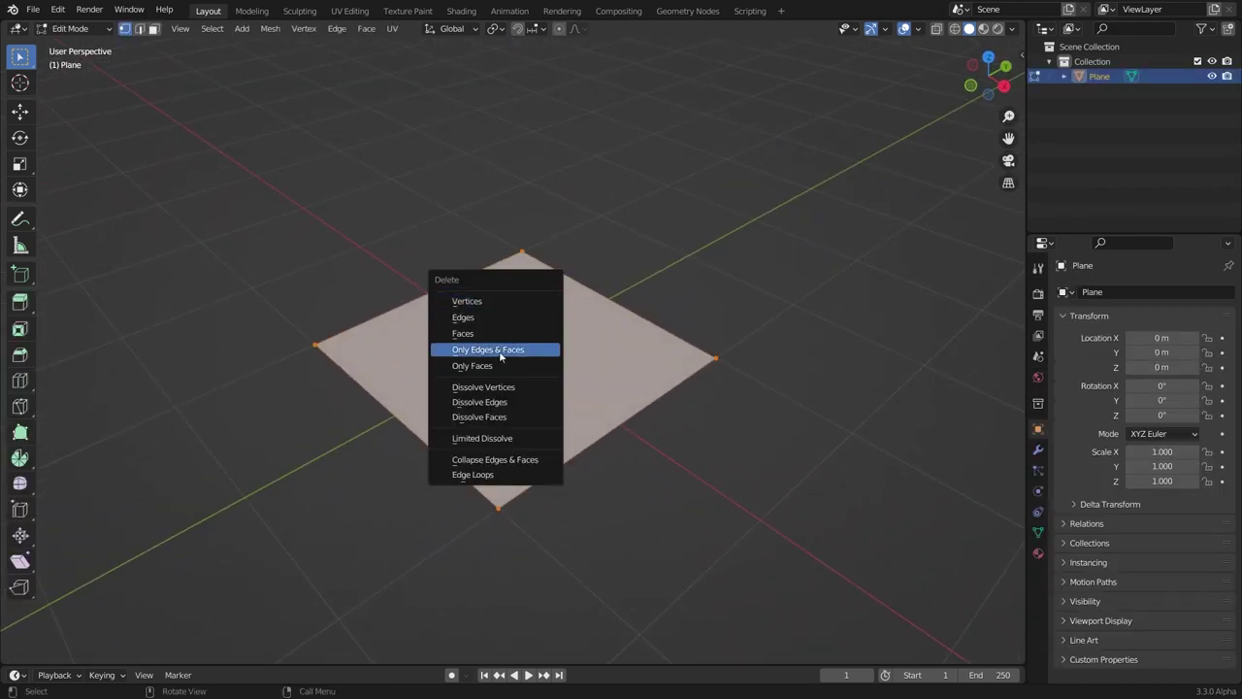
click(505, 350)
middle_drag(508, 346, 491, 308)
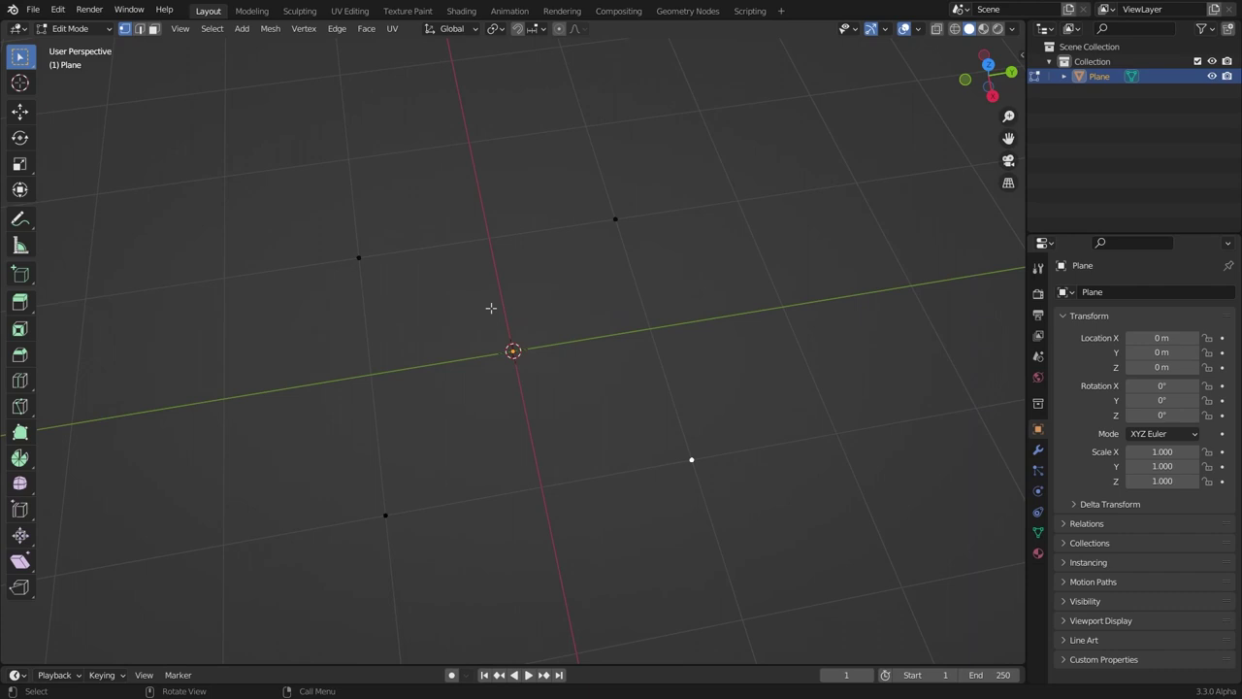
middle_drag(491, 307, 554, 208)
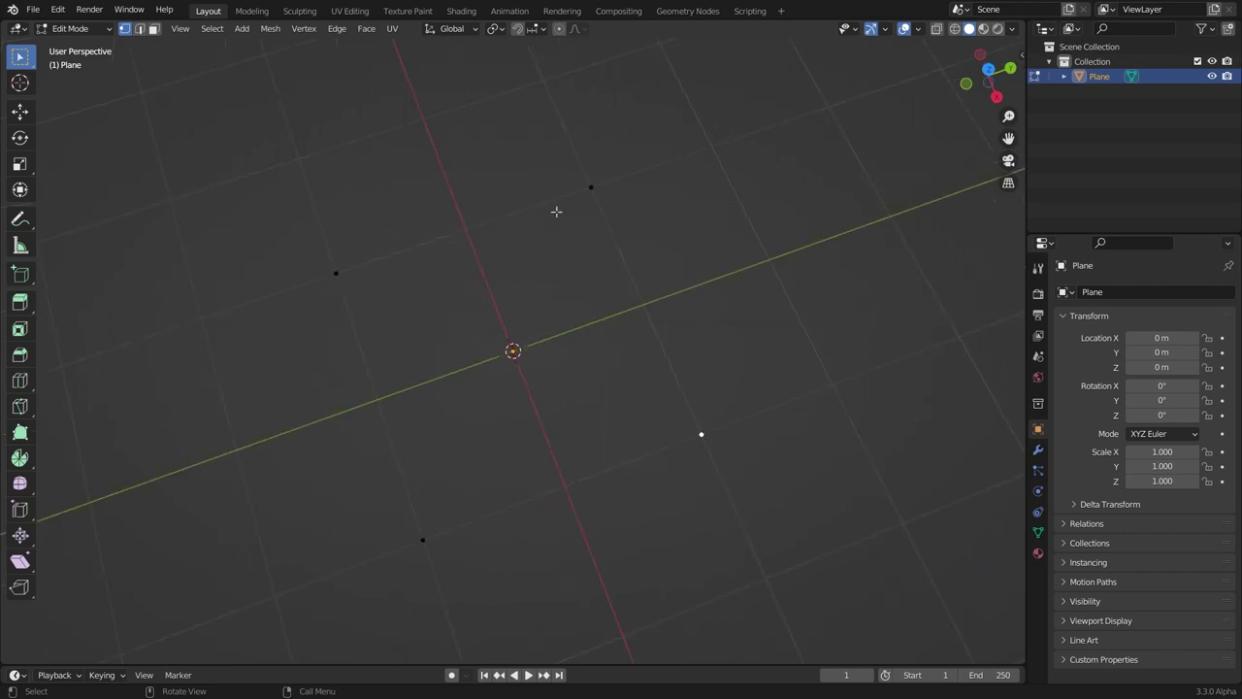
key(Tab)
middle_drag(493, 280, 533, 238)
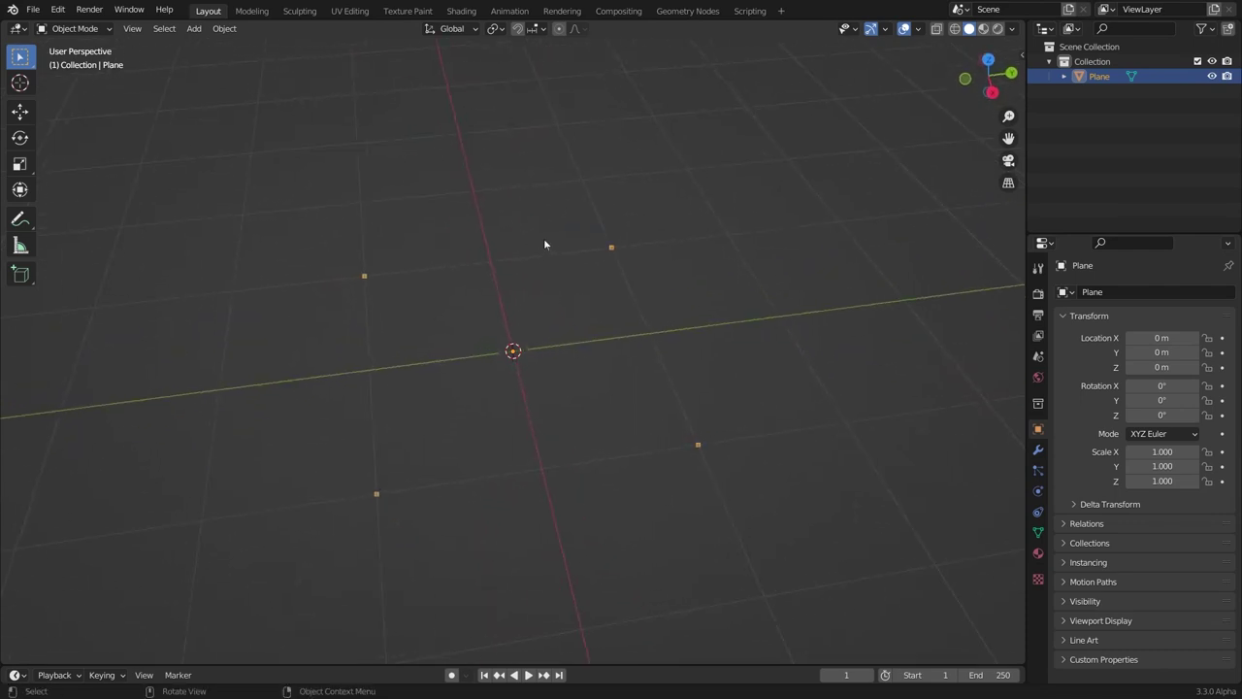
Display the object constraint settings of the four-vertex plane.
click(1038, 512)
middle_drag(906, 430, 712, 172)
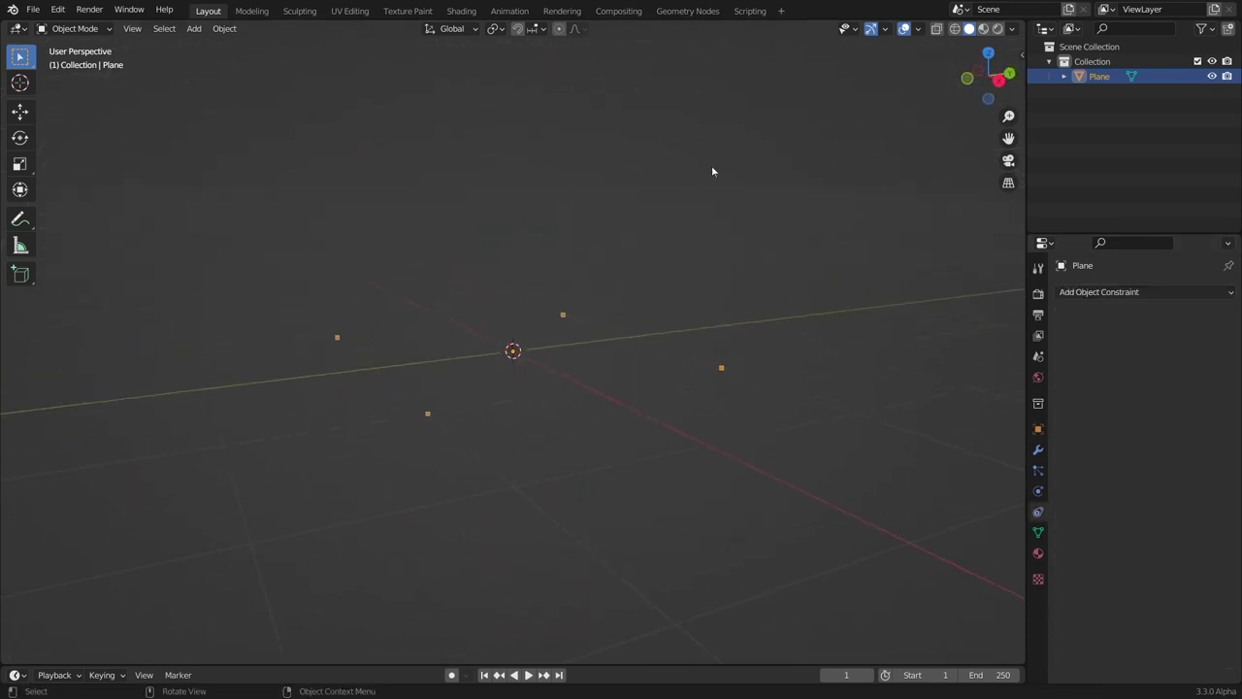
click(1003, 83)
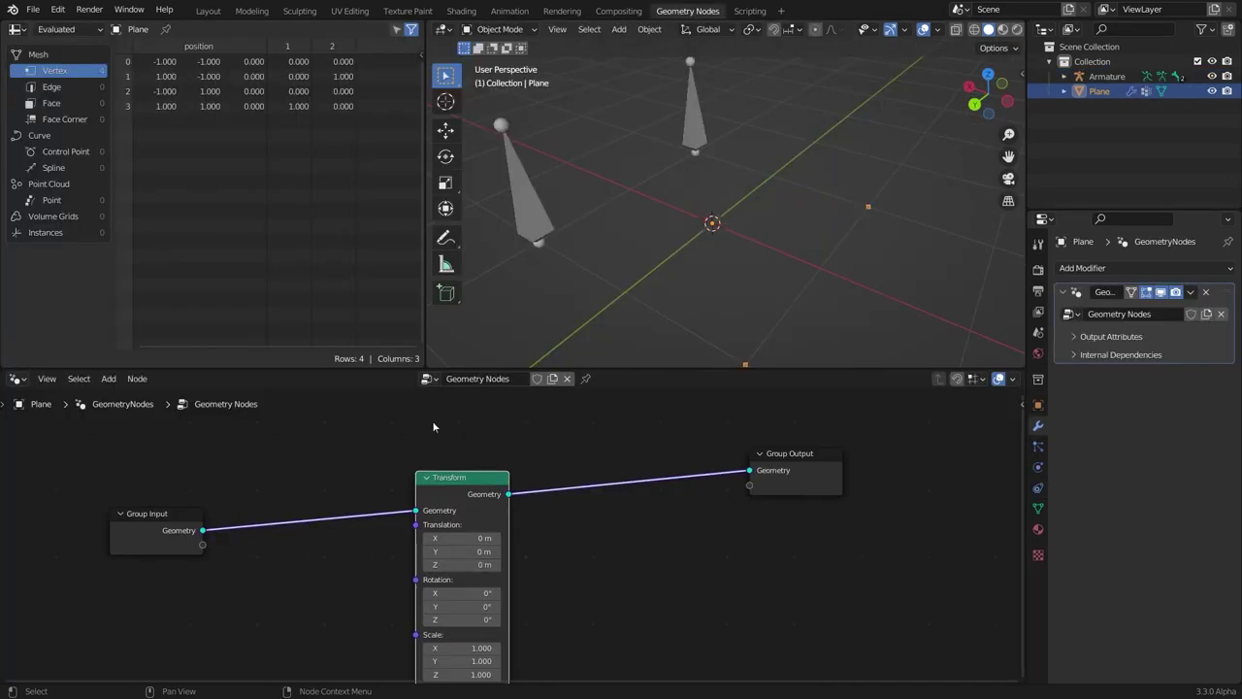
Reposition the Transform and Group Input nodes to tidy the plane's geometry node tree.
scroll(466, 432, down, 2)
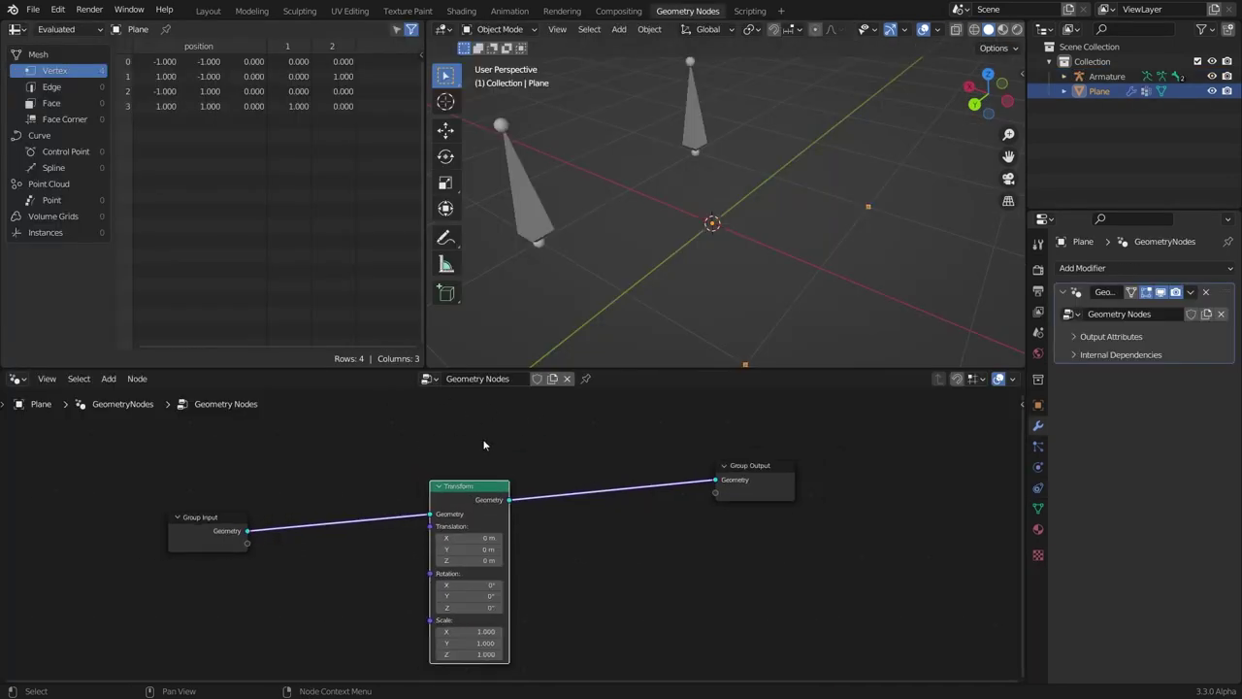
drag(489, 452, 484, 430)
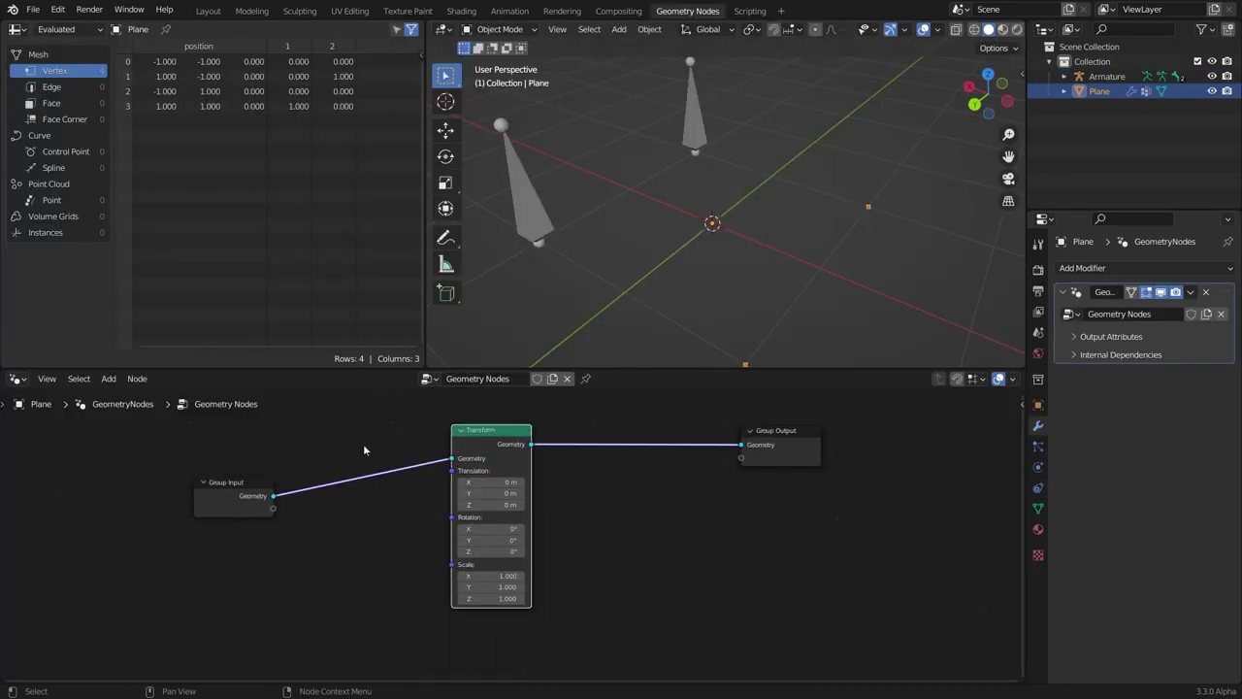
drag(242, 494, 277, 471)
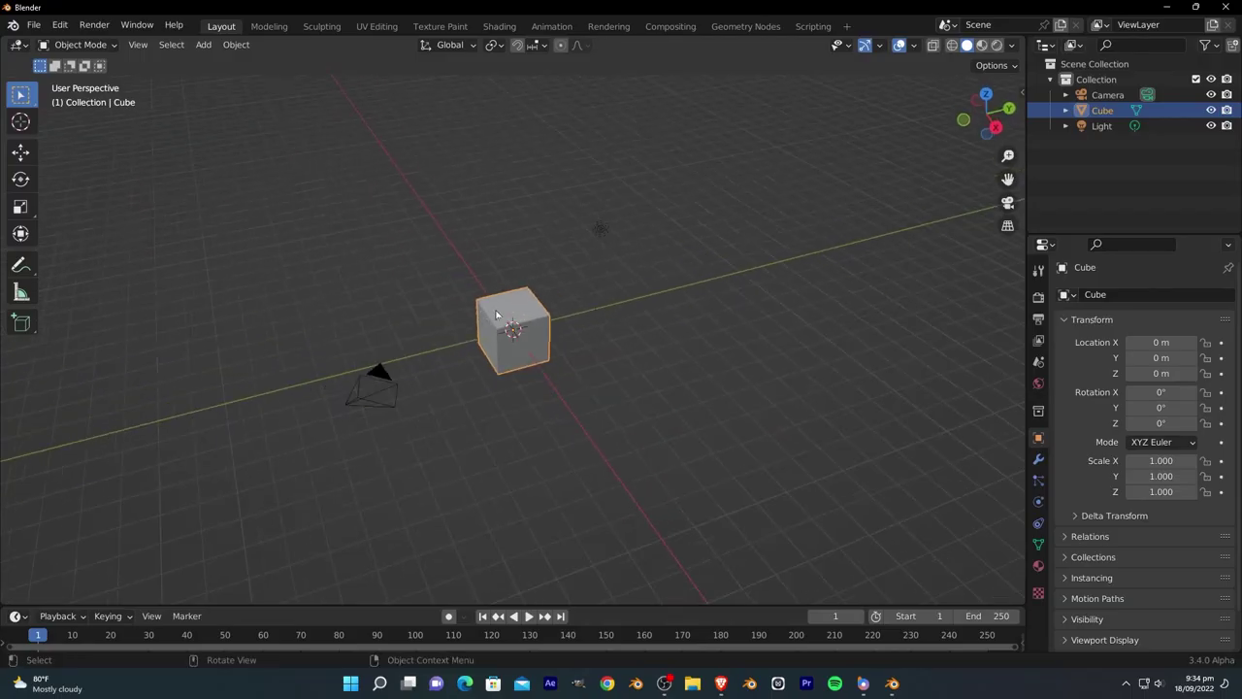
Delete the default camera, cube and light from the scene.
key(a)
key(x)
click(436, 281)
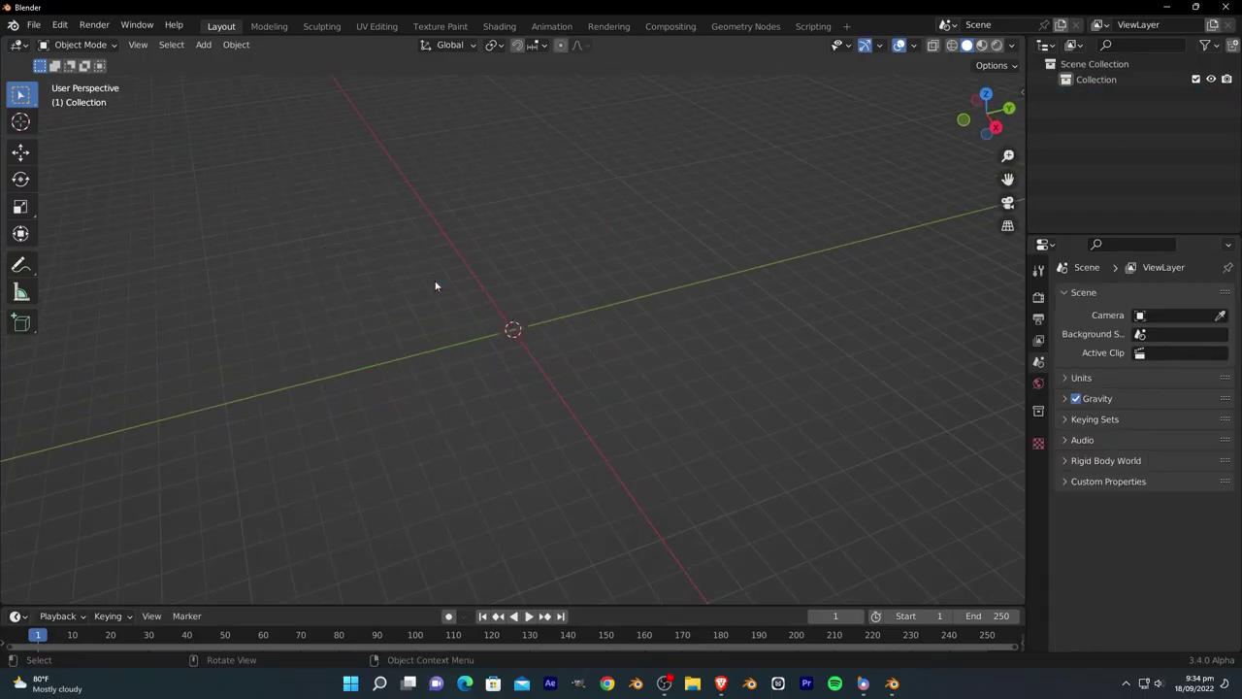
Change the timeline area to a Geometry Node Editor and widen the outliner and properties area.
click(17, 380)
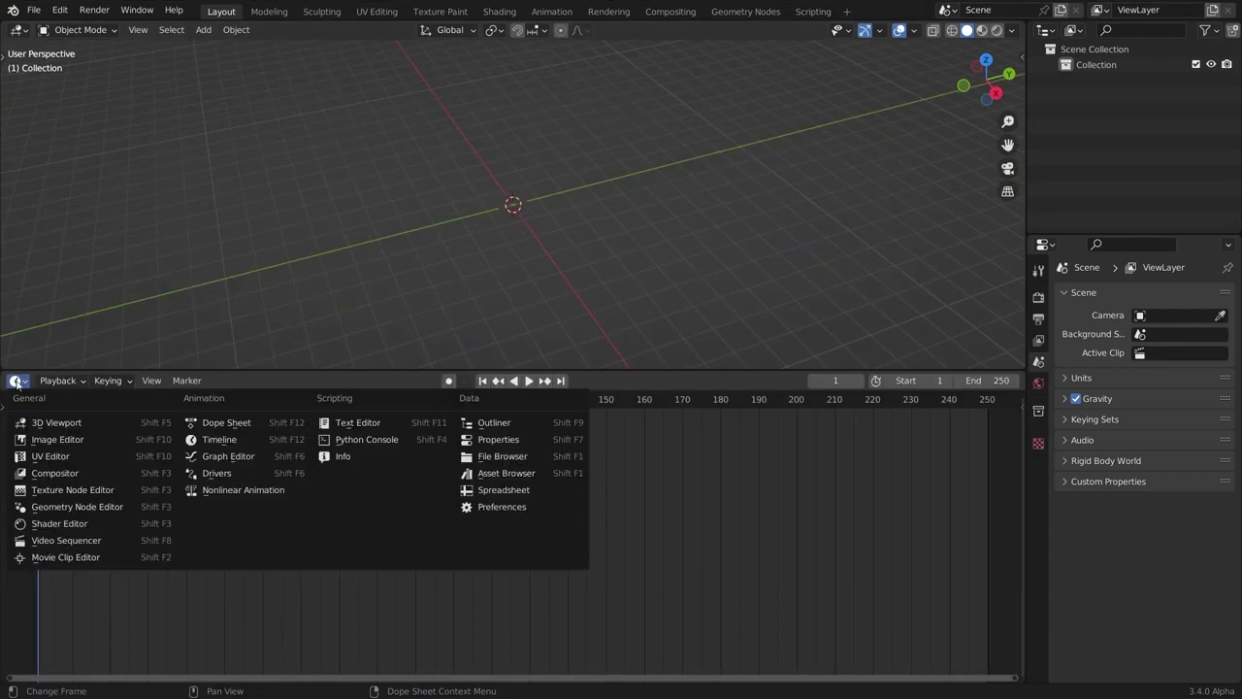
click(60, 489)
key(n)
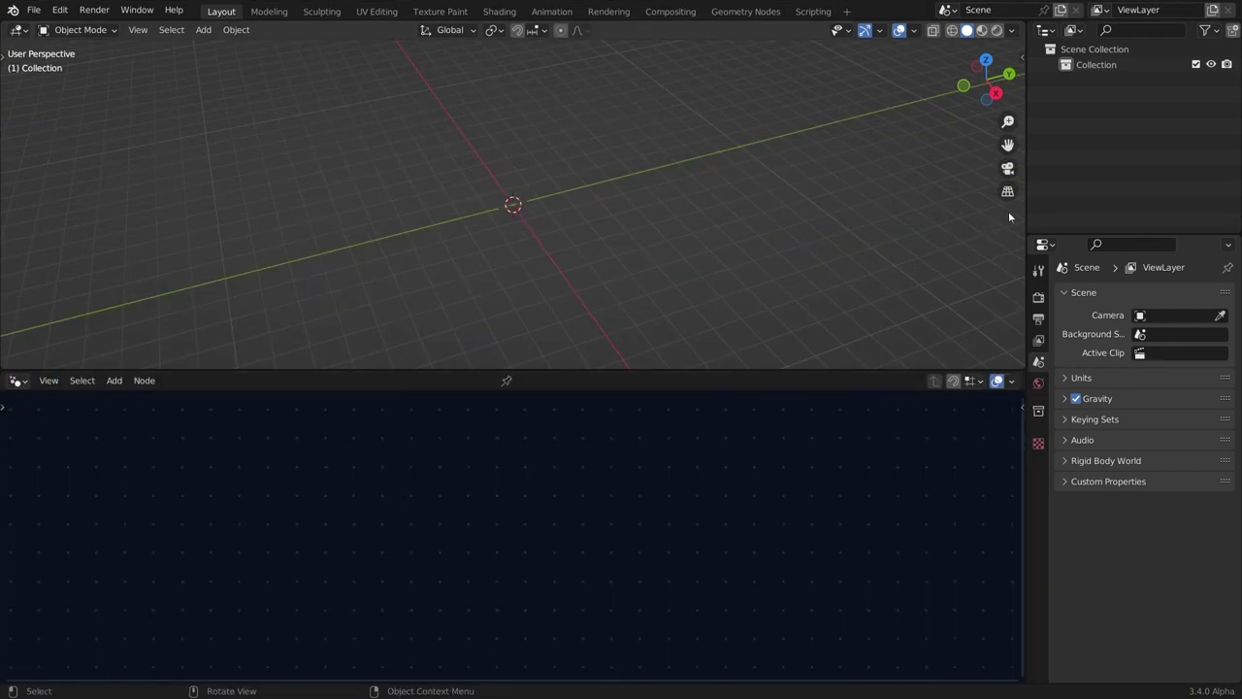
drag(1023, 209, 986, 209)
middle_drag(655, 188, 361, 153)
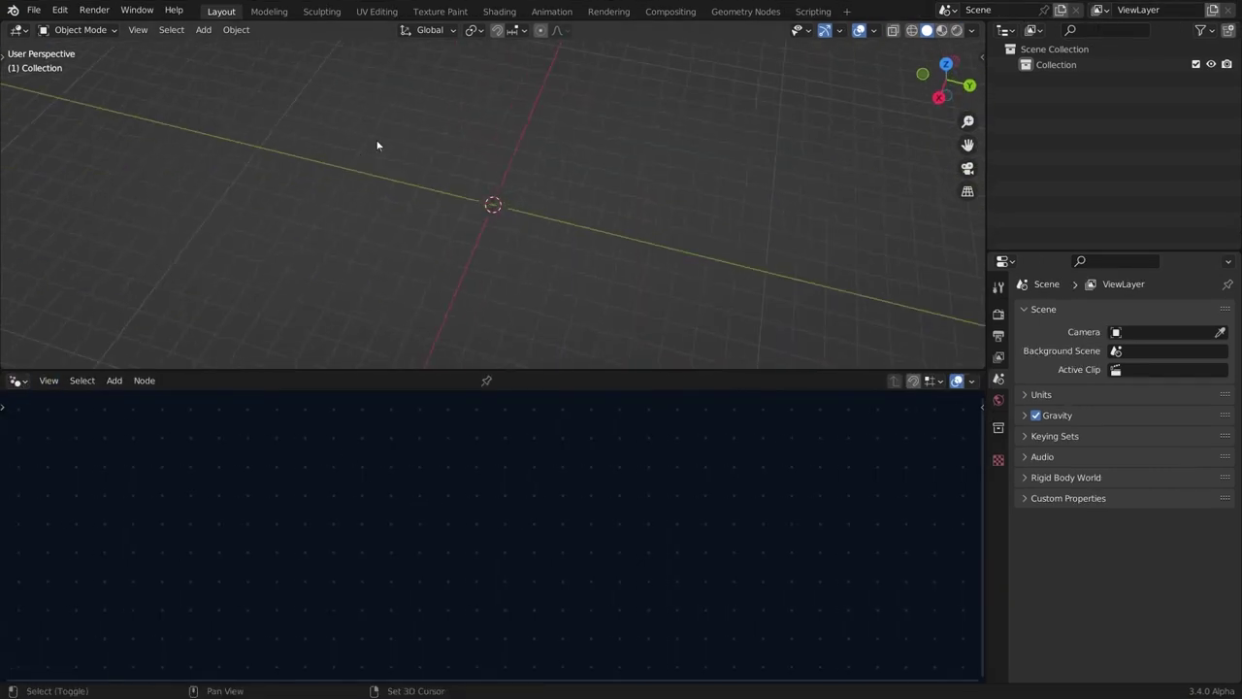
Add a plane and delete only its edges and faces in Edit Mode, leaving the four corner vertices.
key(shift+a)
mouse_move(379, 140)
click(427, 140)
scroll(400, 165, up, 5)
key(Tab)
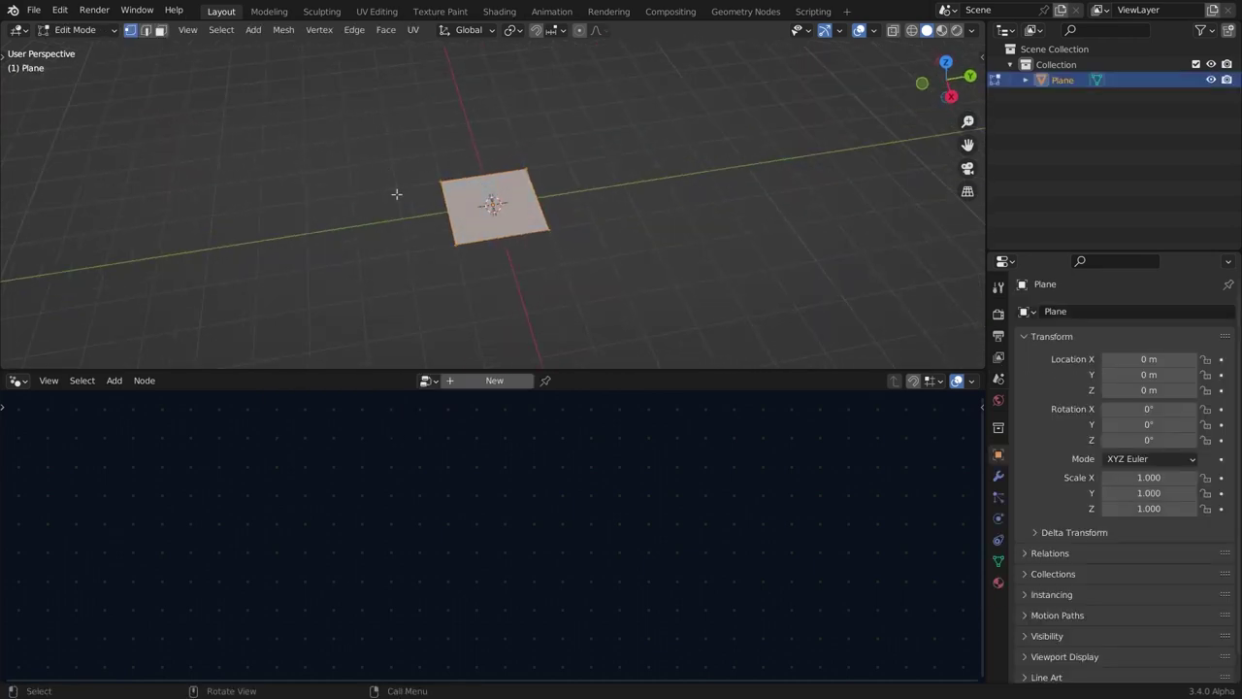
key(x)
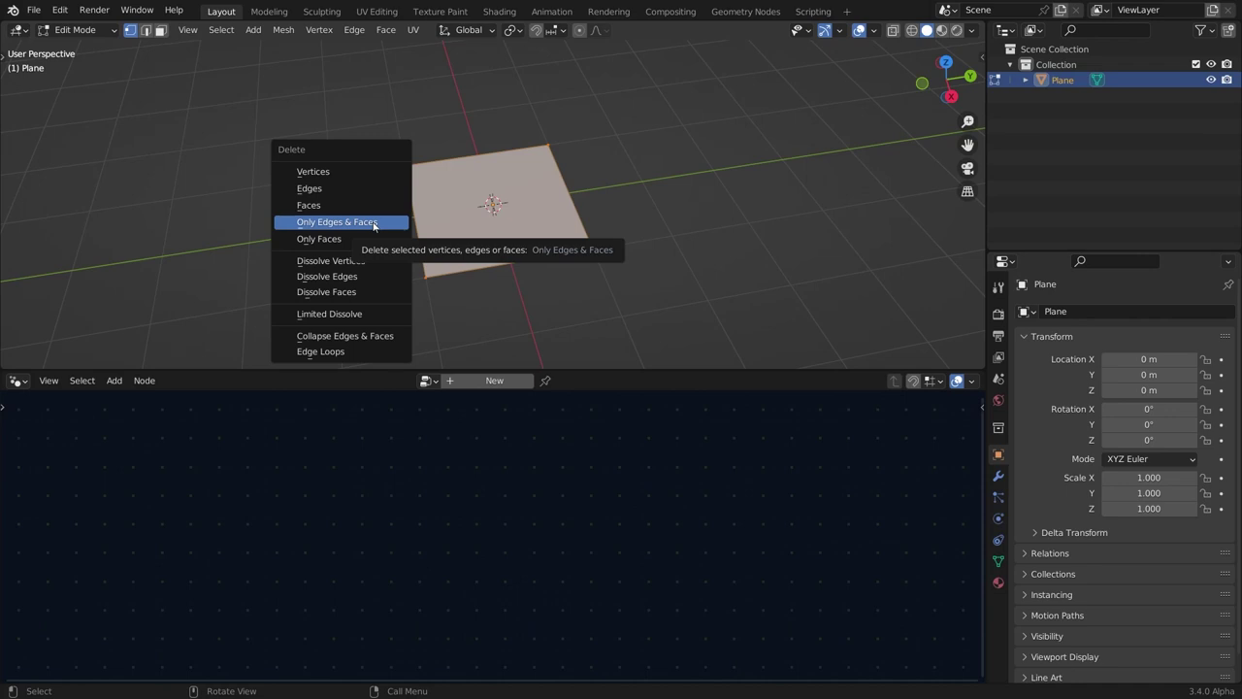
click(374, 225)
middle_drag(388, 214, 453, 166)
middle_drag(353, 221, 395, 203)
scroll(396, 200, down, 2)
Add another plane inside the same mesh, merge its vertices at the center and return to Object Mode.
click(418, 186)
key(shift+a)
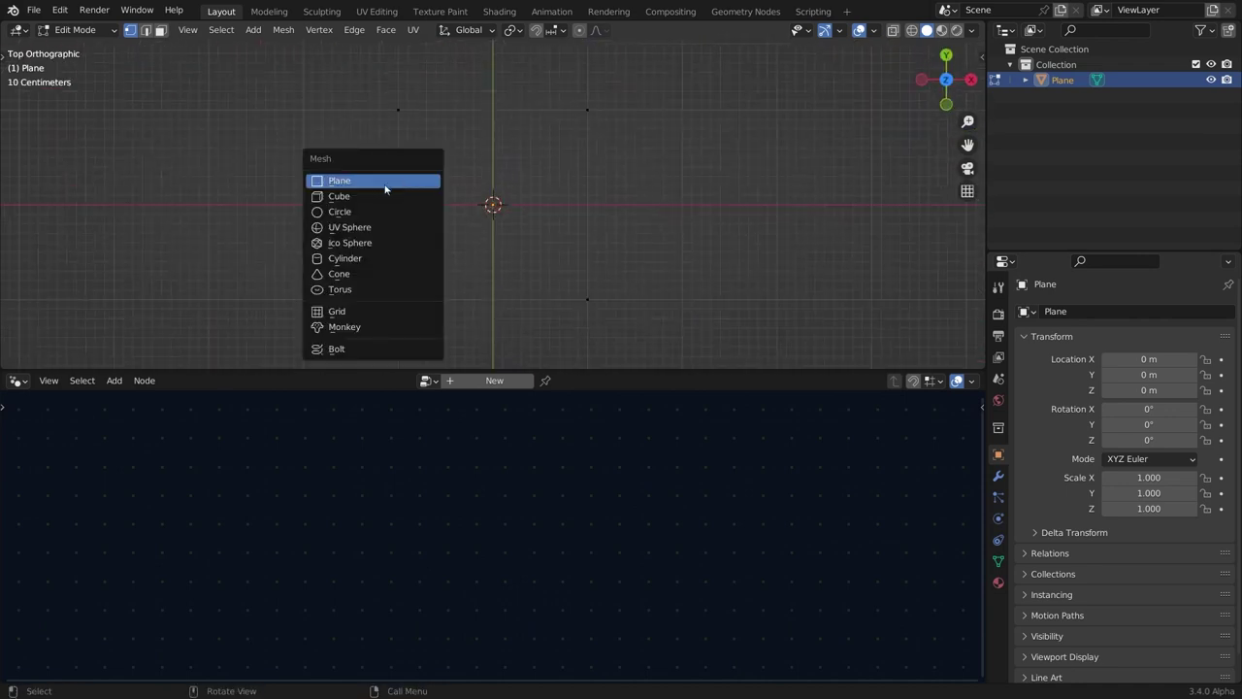
click(379, 184)
key(m)
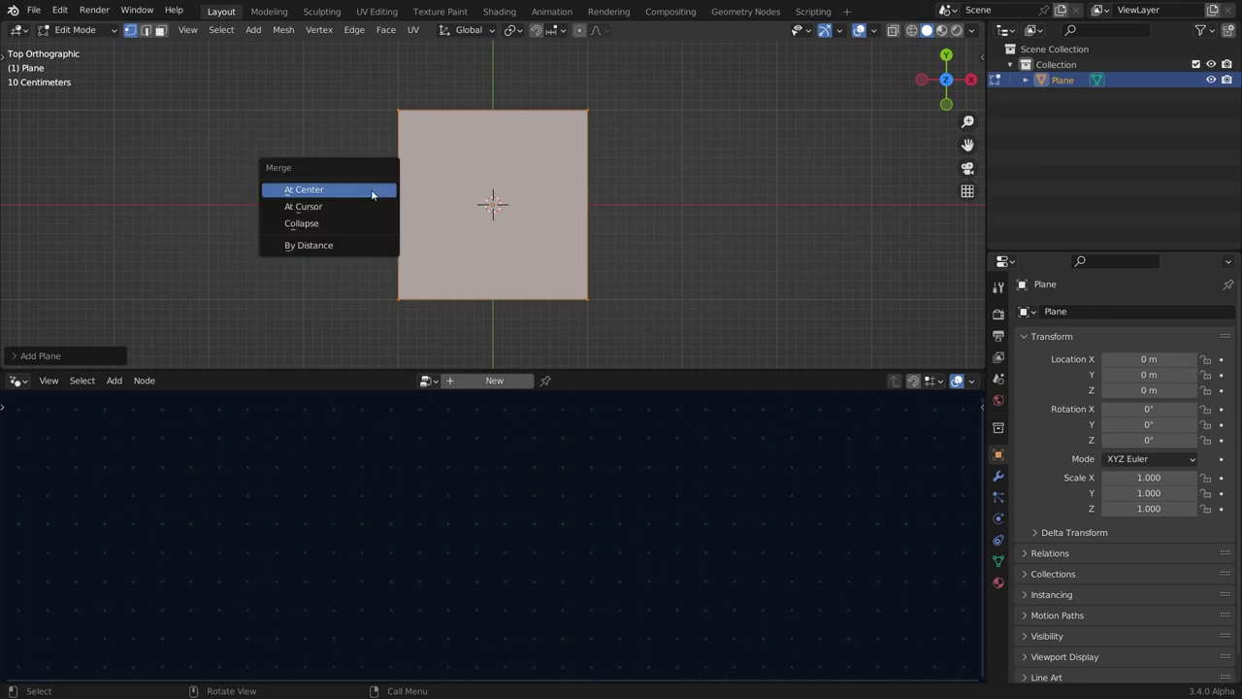
click(351, 190)
middle_drag(349, 188, 401, 366)
key(Tab)
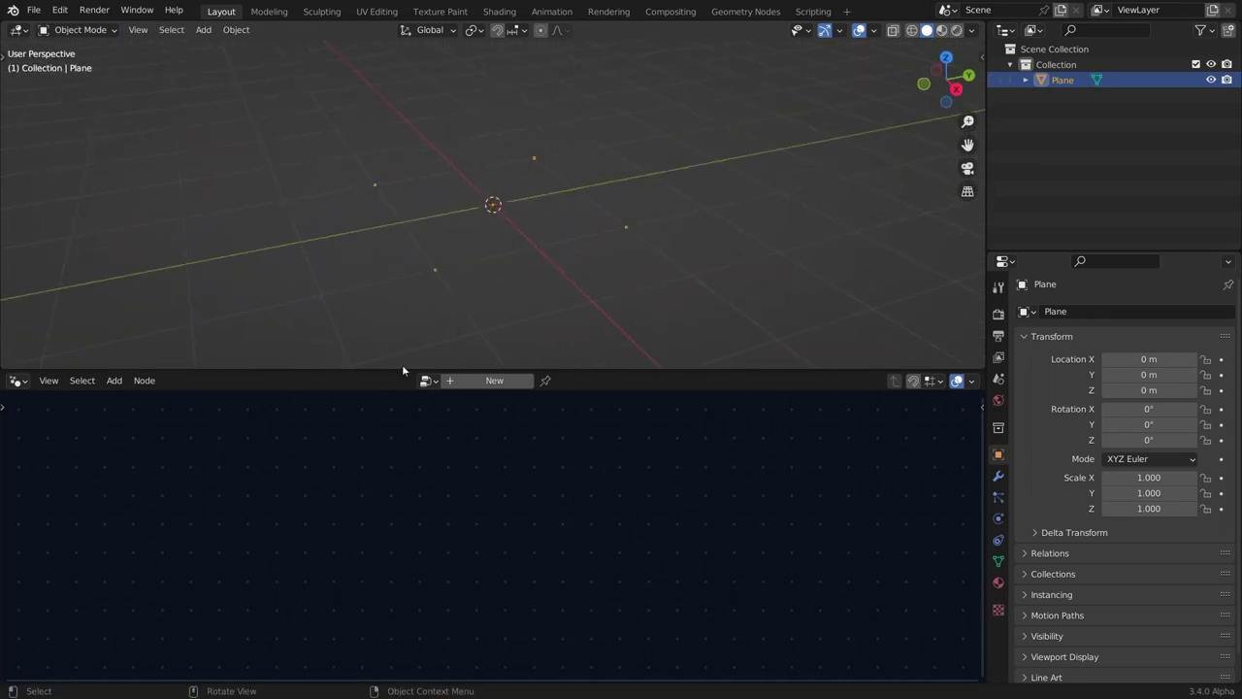
Create a new geometry node tree on the plane and name it walk cycle.
click(494, 380)
click(490, 381)
text(wa)
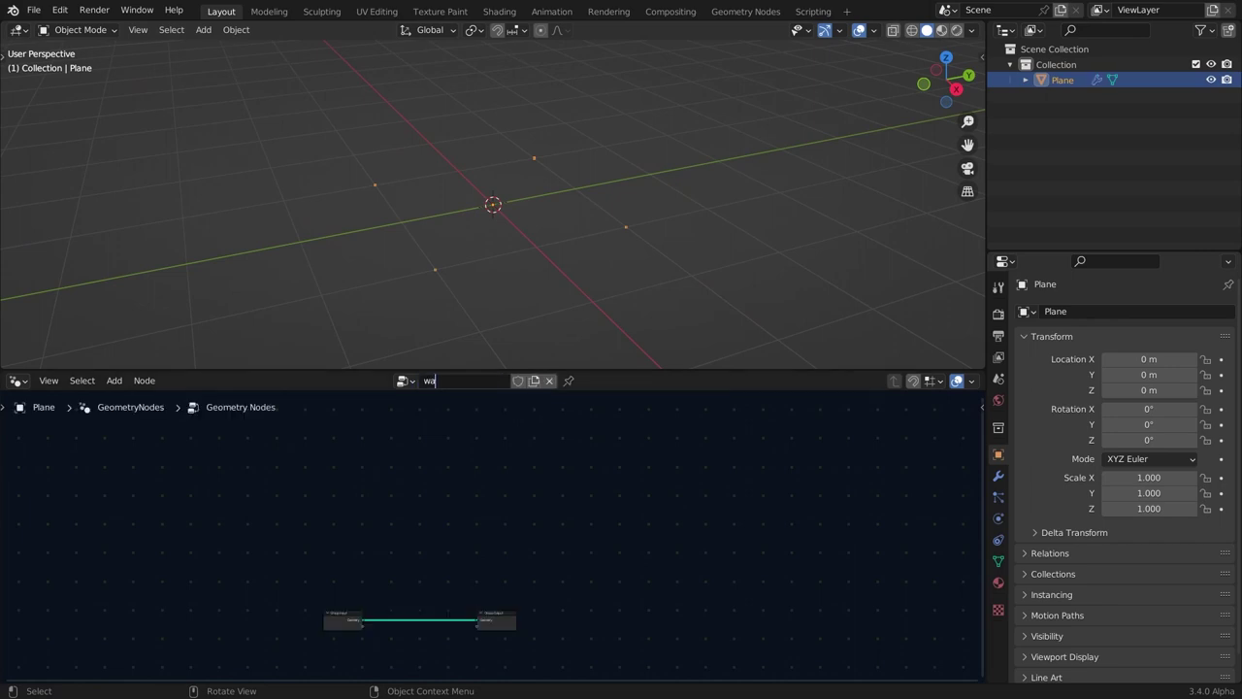
text(lk cycle)
key(Return)
Move the Group Input node farther from Group Output to make room for new nodes.
middle_drag(522, 227, 573, 194)
scroll(338, 460, down, 2)
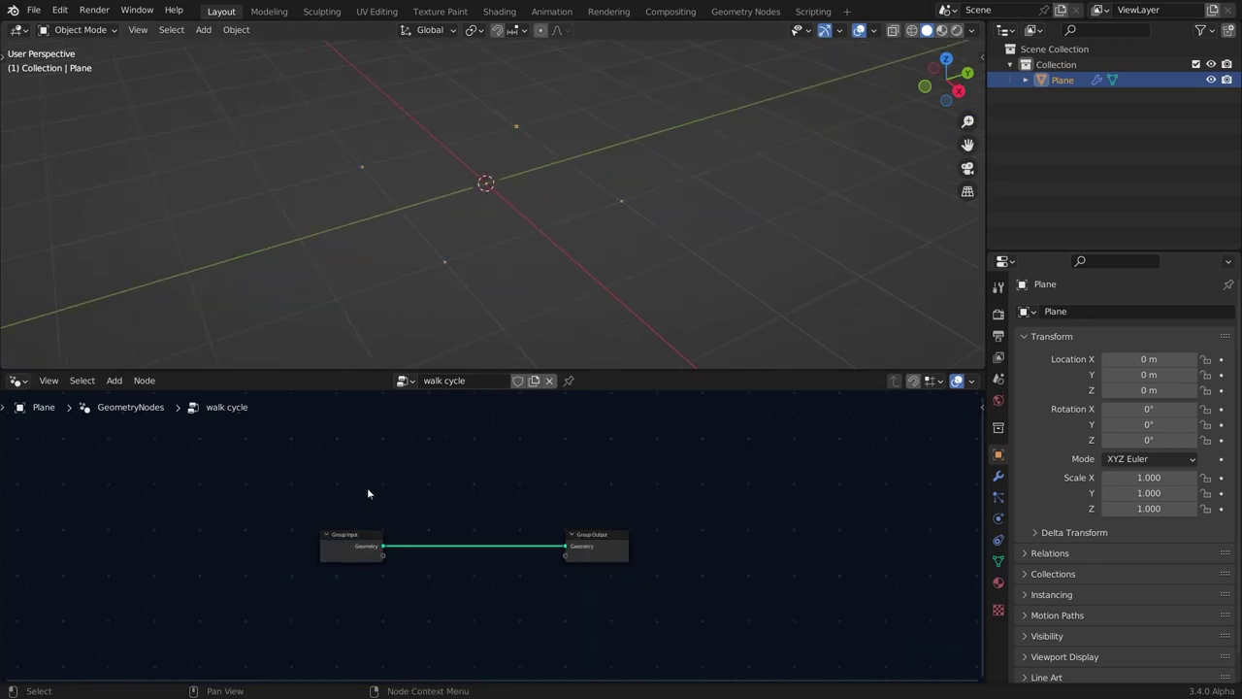
middle_drag(366, 487, 483, 517)
drag(478, 542, 206, 541)
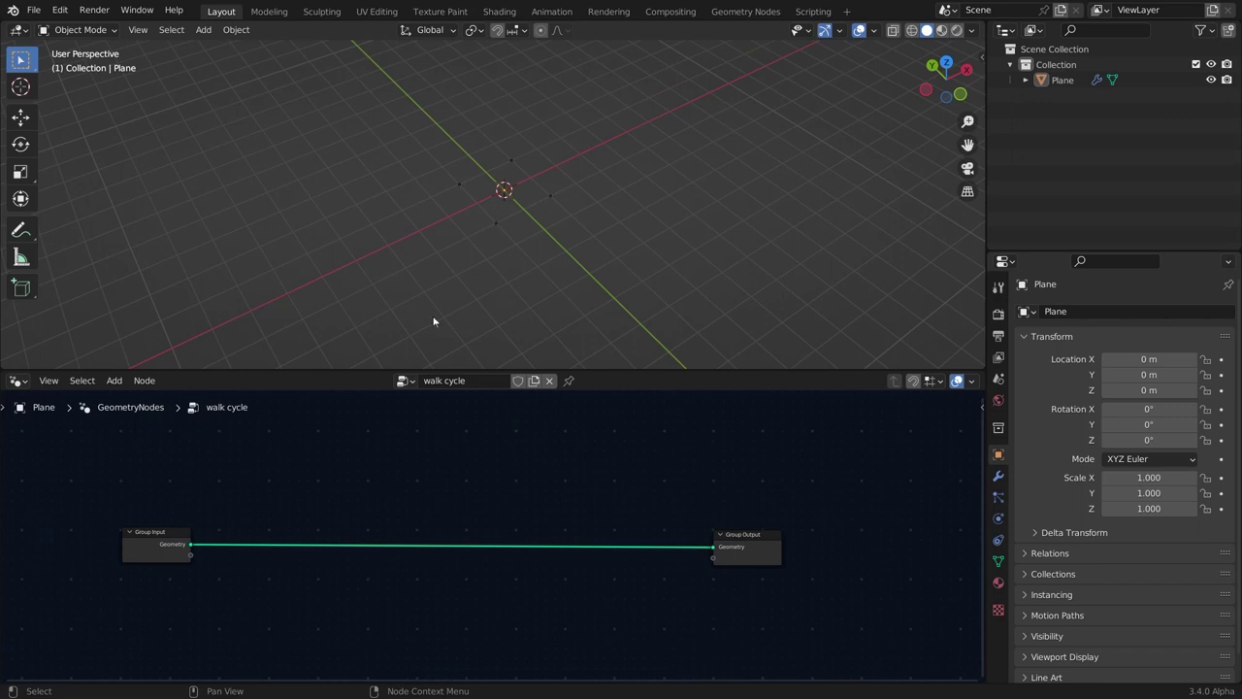
Select the plane and pin its walk cycle node tree.
middle_drag(524, 197, 477, 198)
click(470, 175)
scroll(471, 175, up, 4)
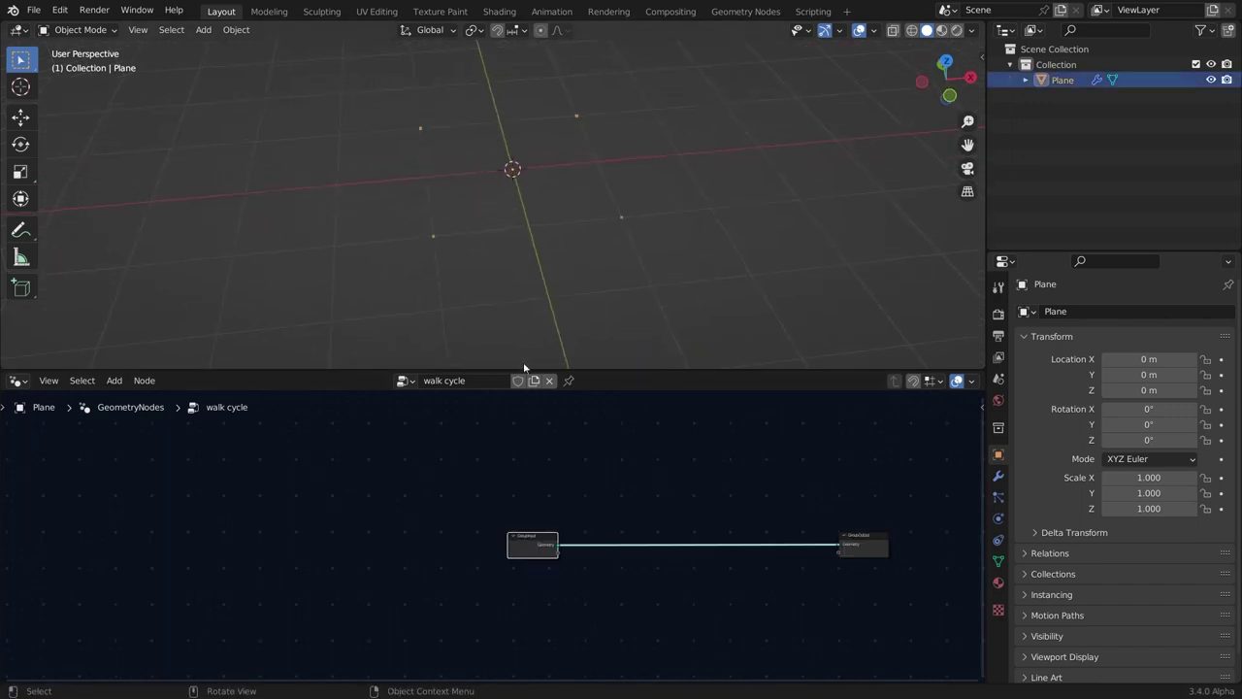
click(571, 381)
Add a Path curve at the origin in Object Mode.
key(shift+a)
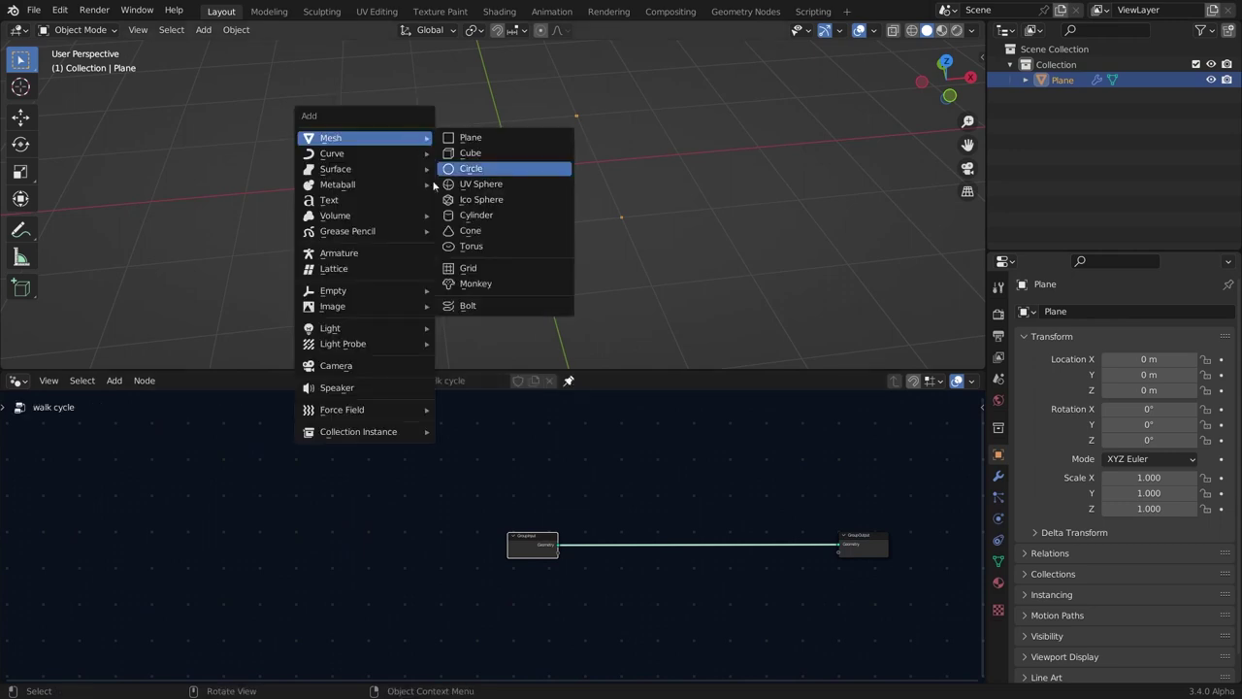
mouse_move(408, 153)
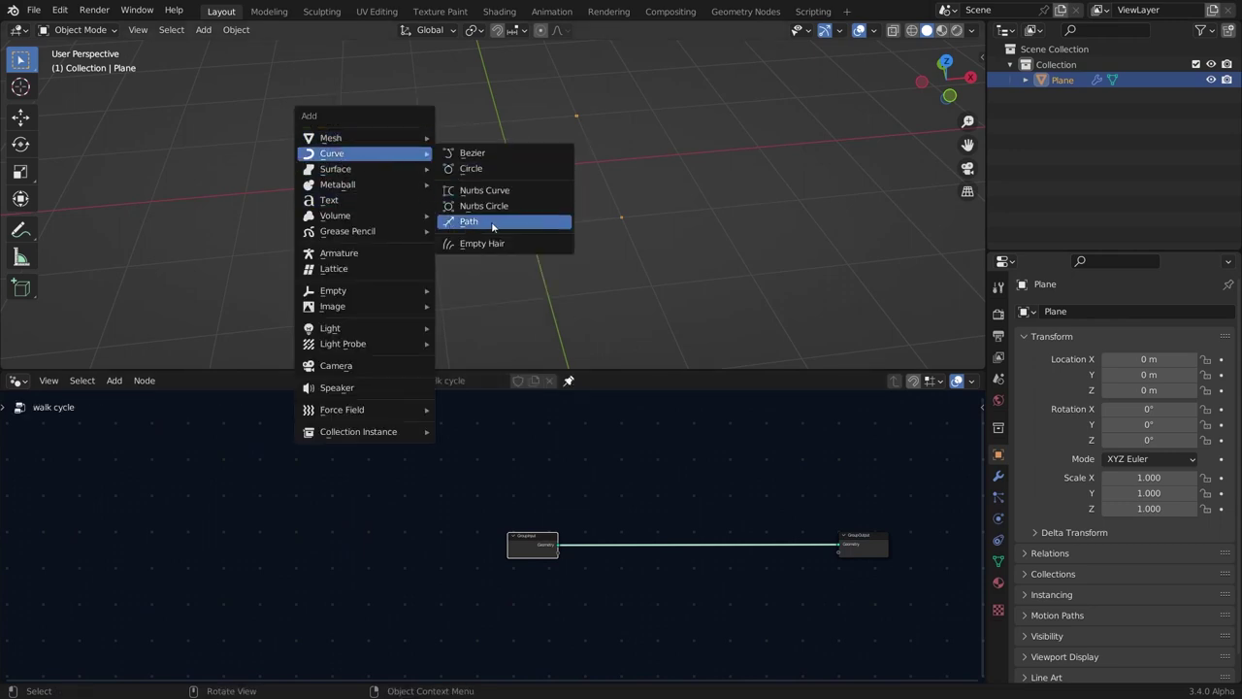
click(474, 226)
scroll(493, 113, down, 3)
middle_drag(493, 113, 467, 154)
scroll(467, 154, down, 4)
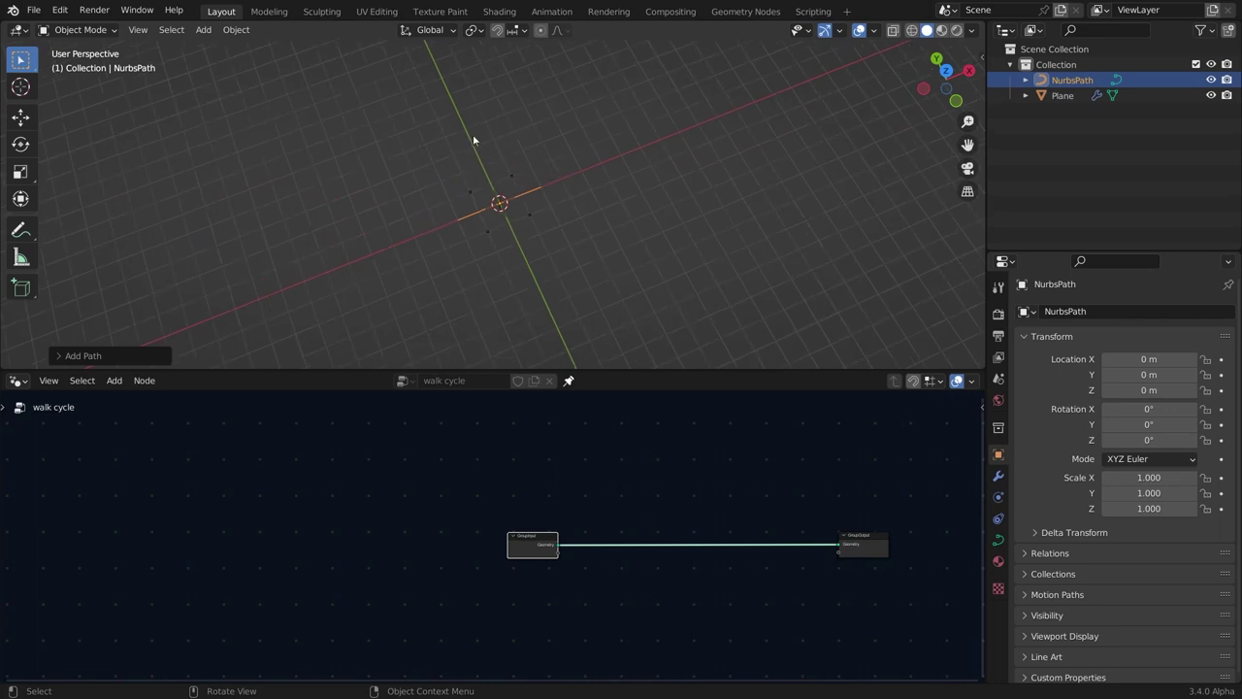
Scale the path curve by 4.4 and apply its scale.
key(s)
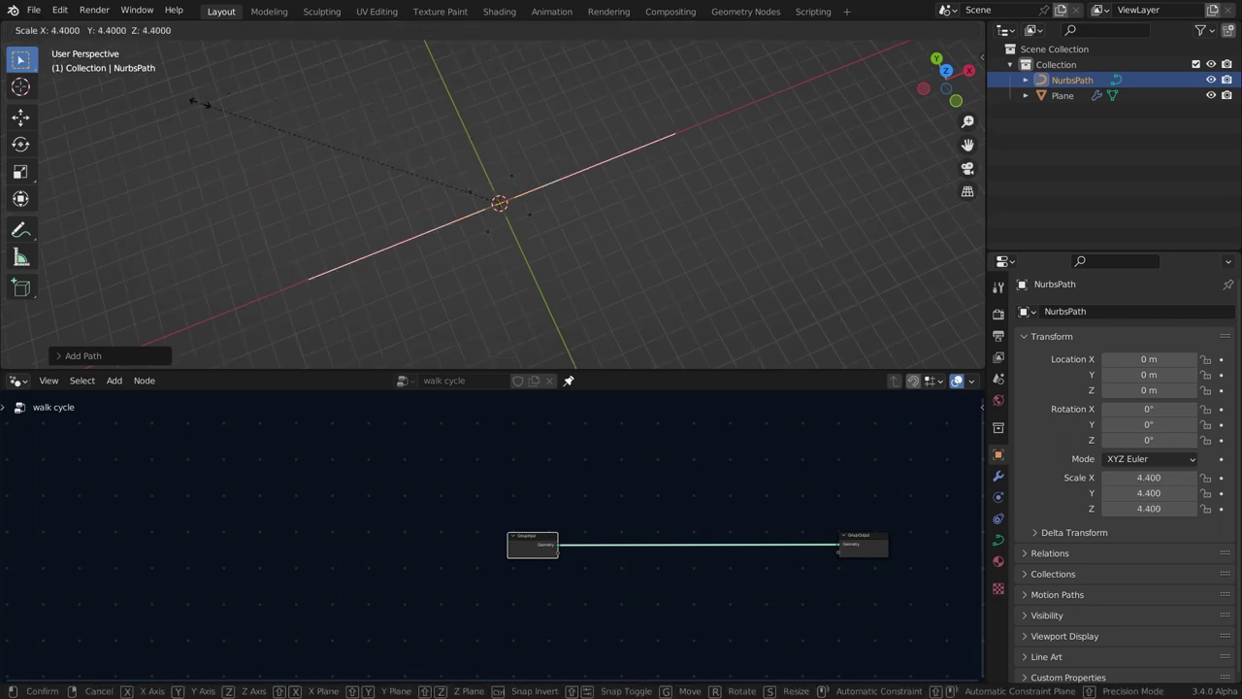
click(193, 103)
key(ctrl+a)
click(236, 177)
middle_drag(351, 199, 332, 165)
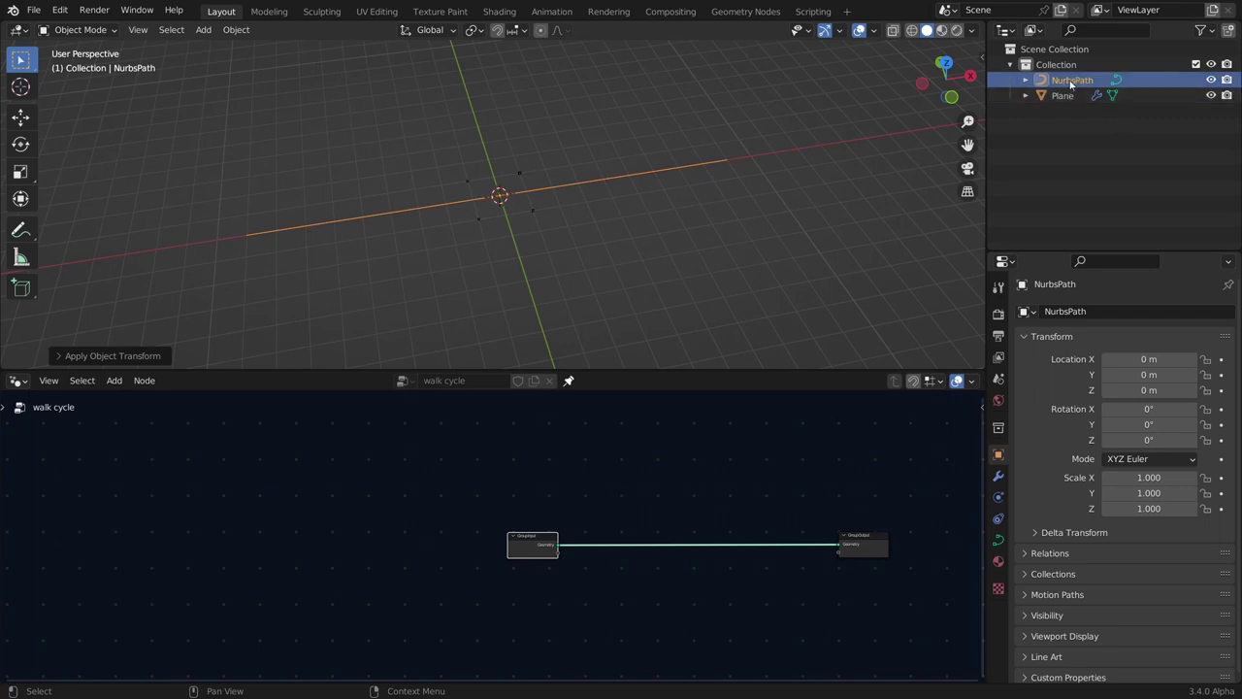
Bring the path curve into the walk cycle tree as an Object Info node and rename the curve object way.
drag(1071, 84, 244, 555)
double_click(1164, 81)
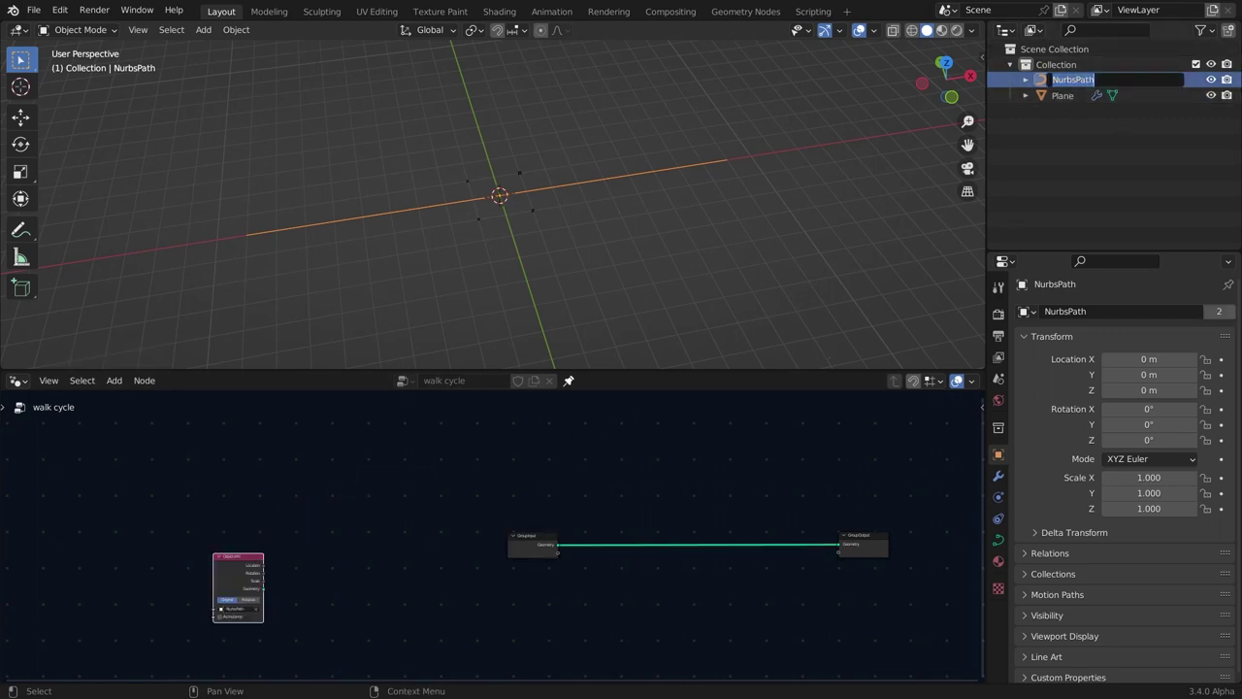
text(way)
key(Return)
Move the Object Info node clear of the main nodes and set its transform space to Relative.
key(g)
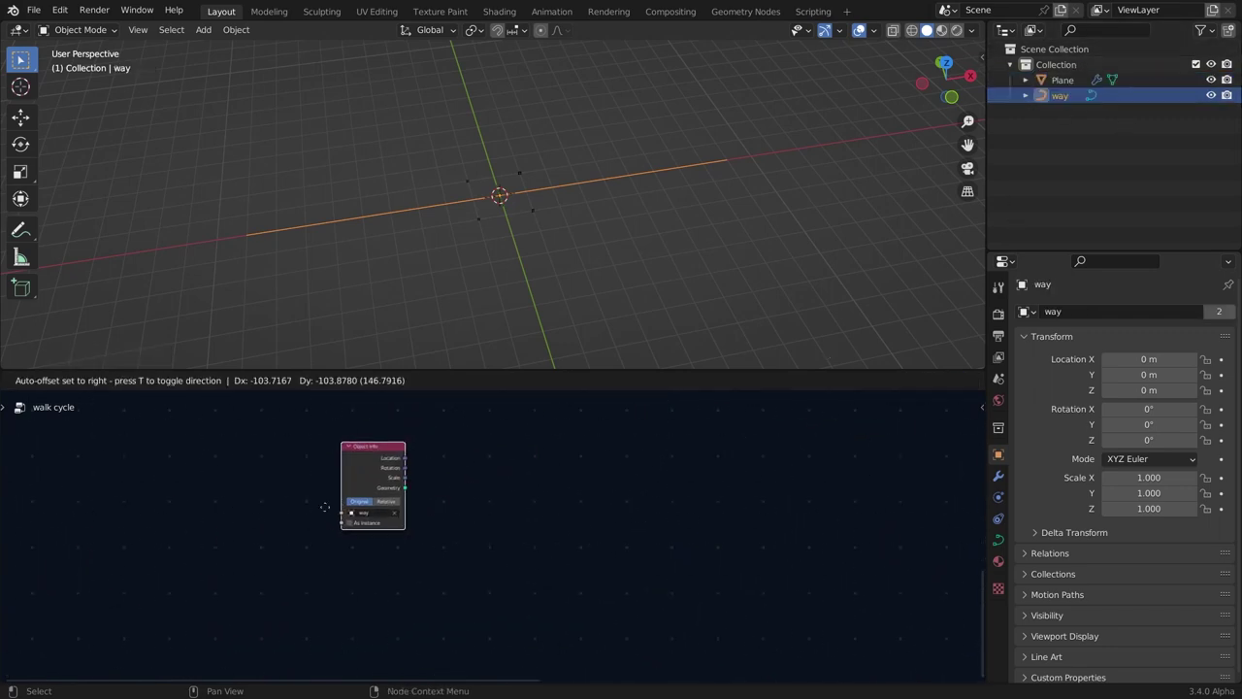
scroll(325, 506, up, 2)
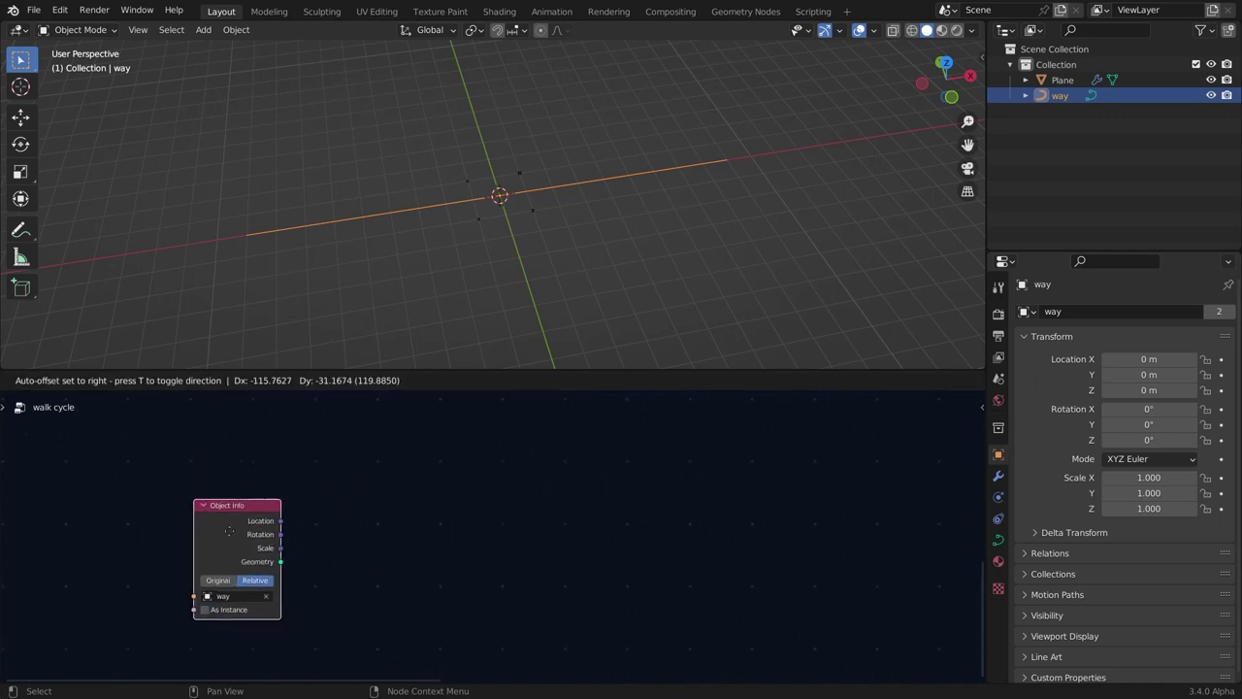
click(329, 522)
Duplicate the Group Input node beside Object Info and expose the Object socket as a new group input.
key(shift+a)
scroll(758, 518, down, 8)
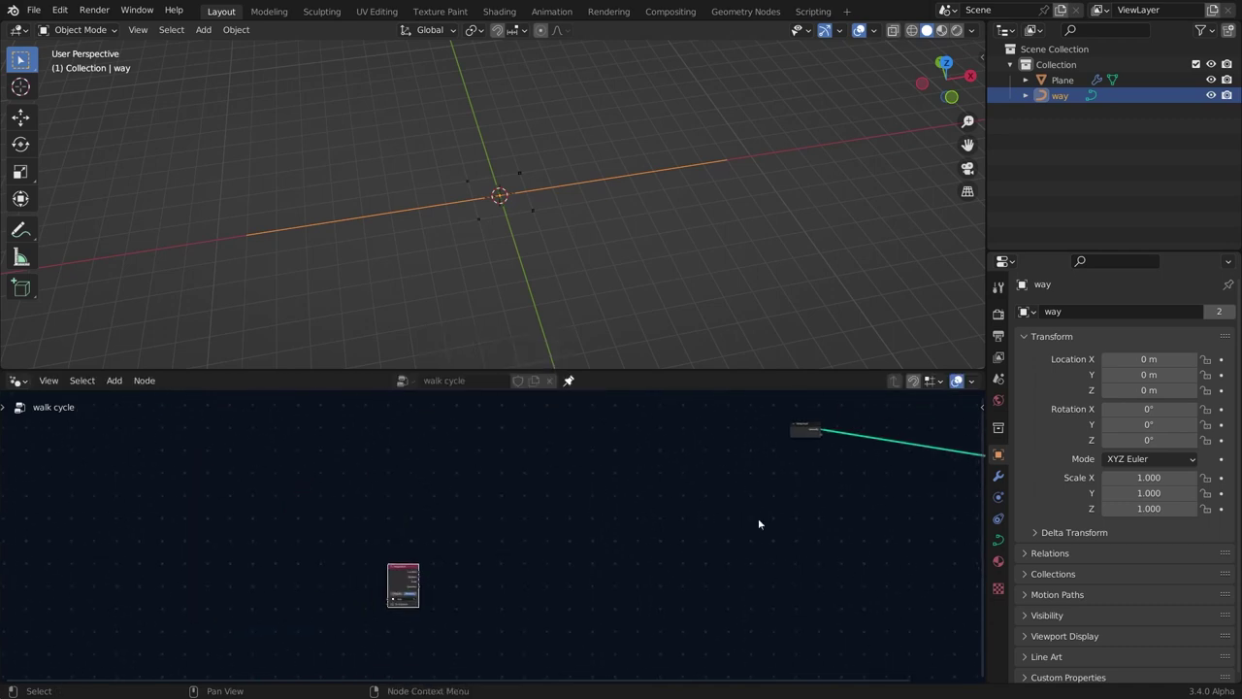
click(809, 432)
scroll(793, 444, up, 5)
key(shift+d)
click(151, 641)
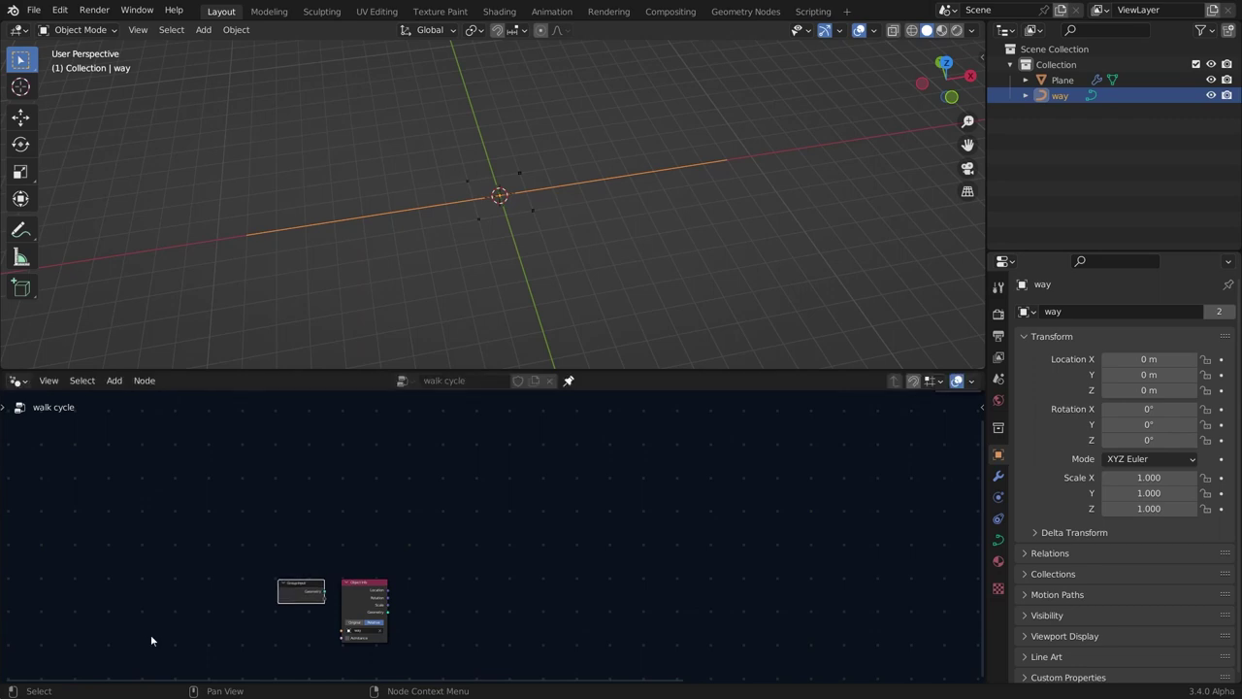
scroll(354, 524, up, 4)
drag(410, 587, 350, 542)
Rename the Object group input as curve.
key(n)
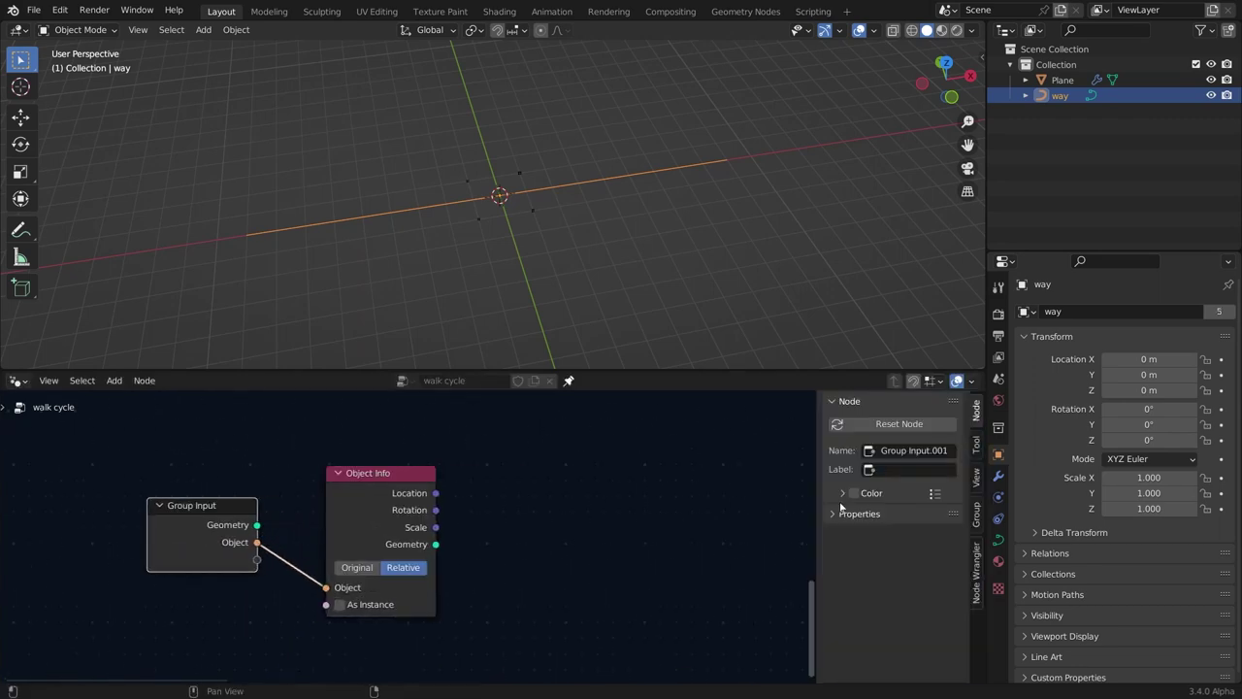
click(976, 515)
click(869, 443)
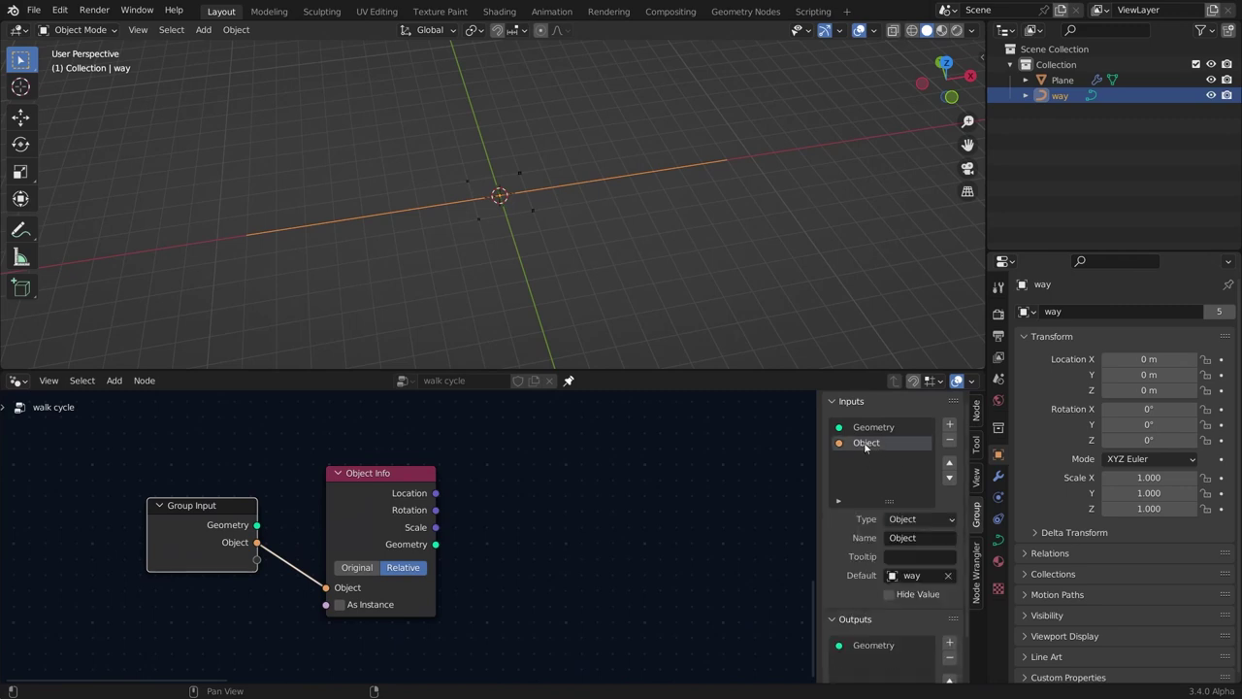
double_click(867, 444)
text(curve)
key(Return)
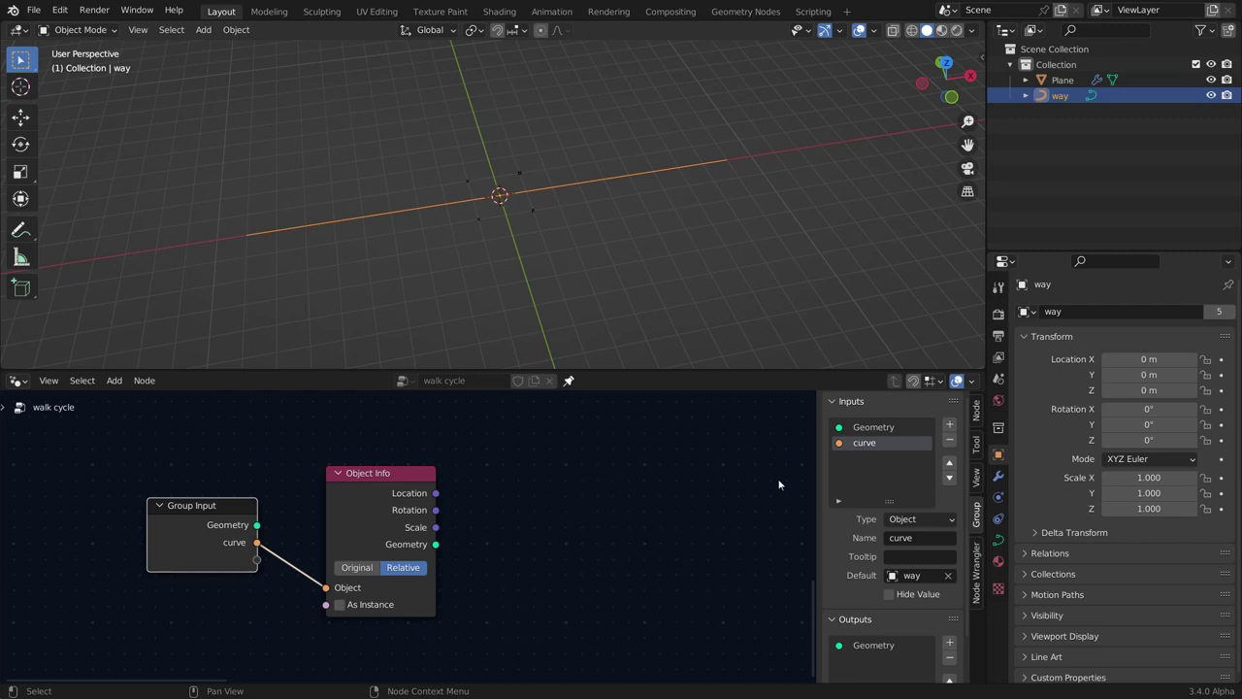
key(n)
Add a Curve Length node fed by the Object Info geometry and place it beside that node.
drag(436, 543, 554, 513)
text(curv)
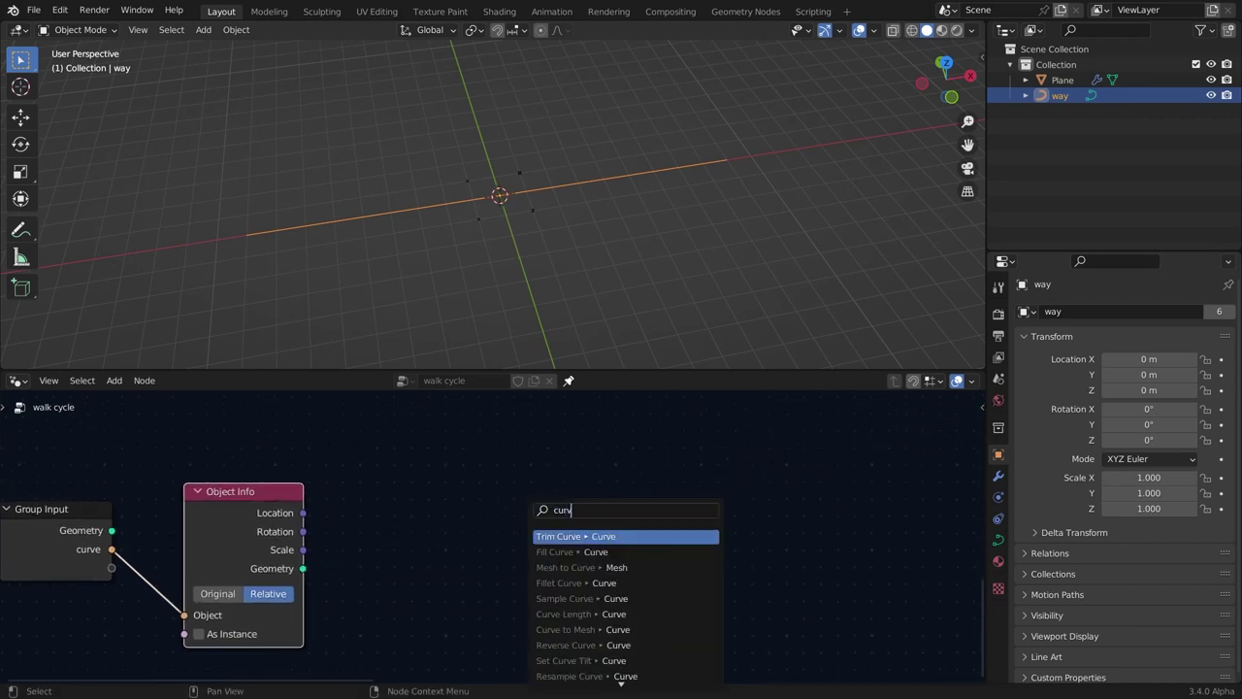
click(581, 614)
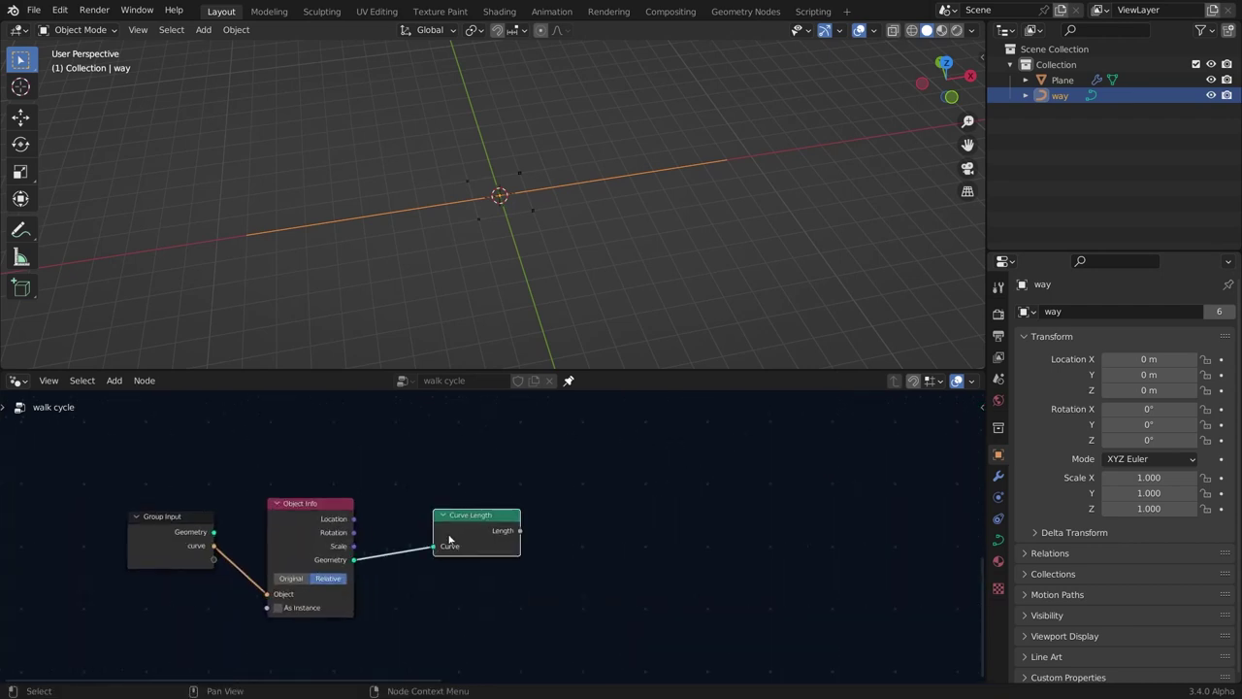
scroll(457, 530, up, 2)
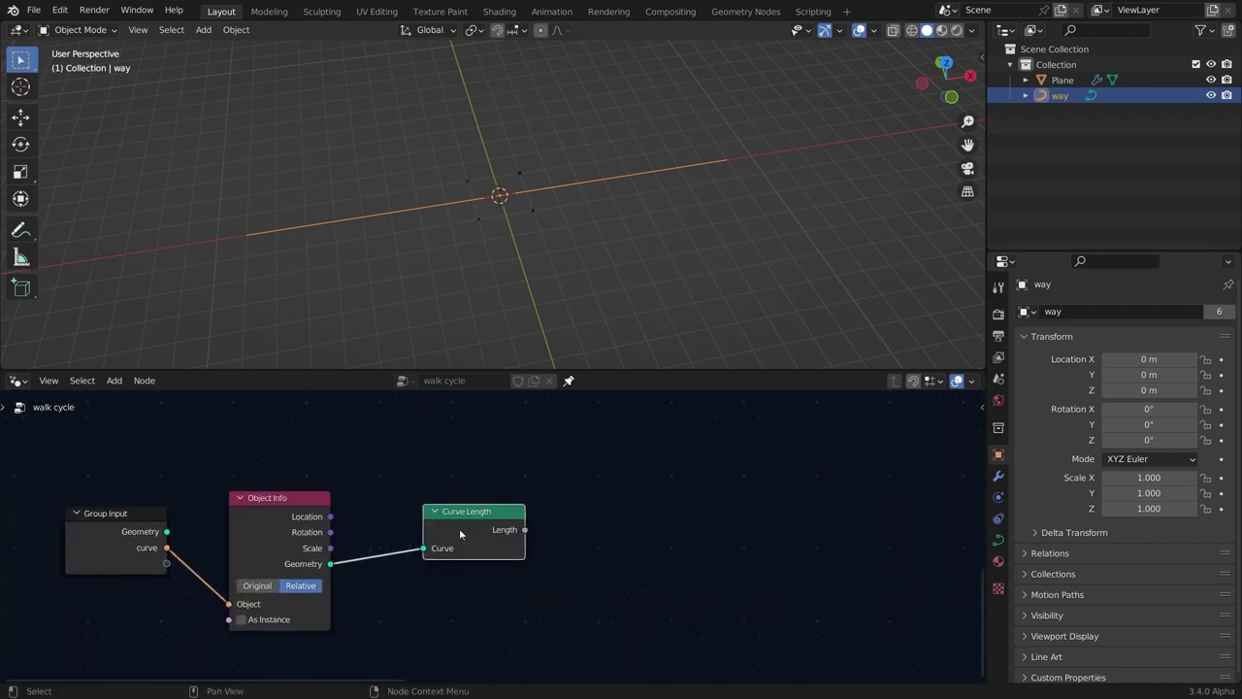
drag(459, 528, 436, 520)
Sketch an annotated line divided into step segments below the nodes and erase the sketch.
scroll(466, 529, down, 4)
click(16, 408)
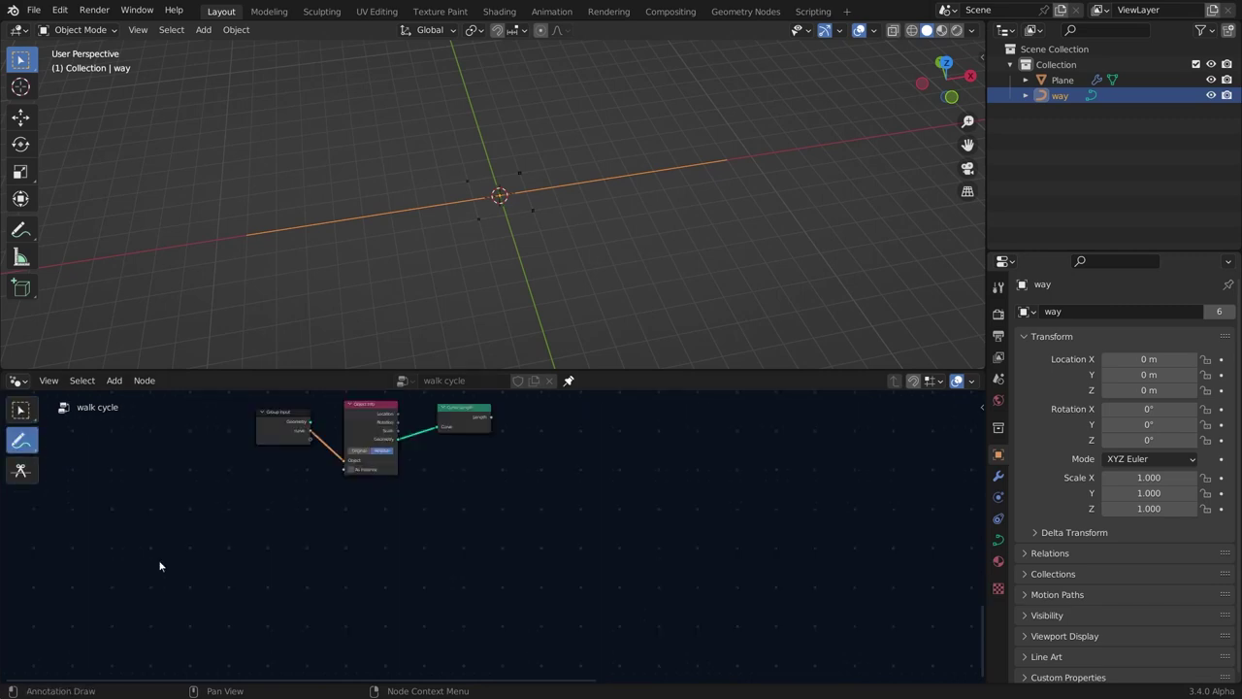
drag(157, 561, 929, 550)
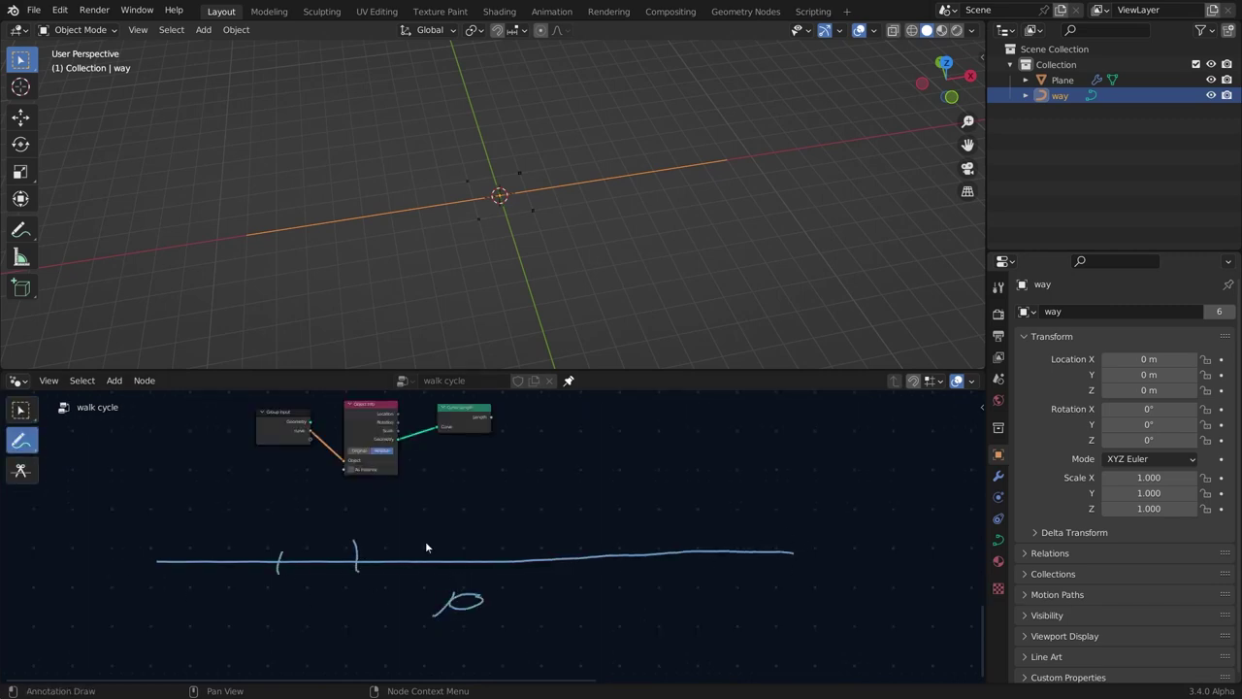
drag(507, 559, 532, 554)
drag(607, 527, 626, 549)
mouse_move(678, 537)
mouse_down()
mouse_move(690, 548)
mouse_move(179, 550)
mouse_up()
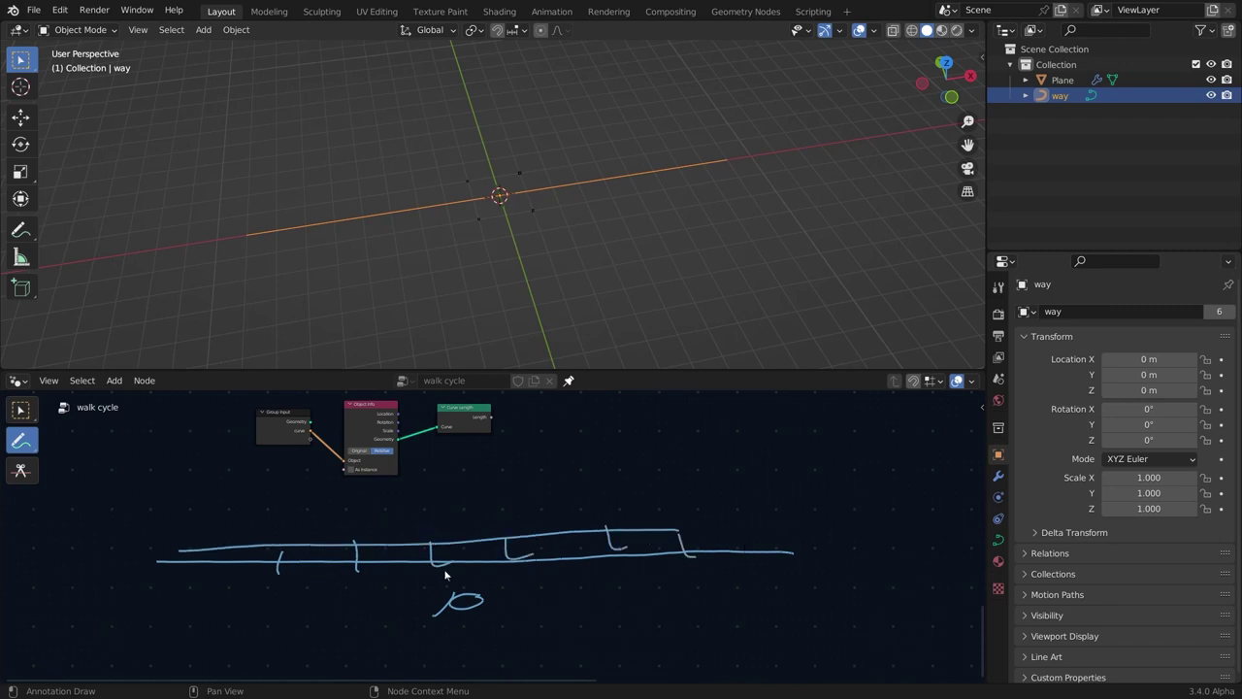
mouse_move(849, 580)
ctrl+mouse_down()
mouse_move(556, 556)
mouse_move(70, 599)
ctrl+mouse_up()
Feed the curve's length into a new Math node set to Divide.
click(313, 502)
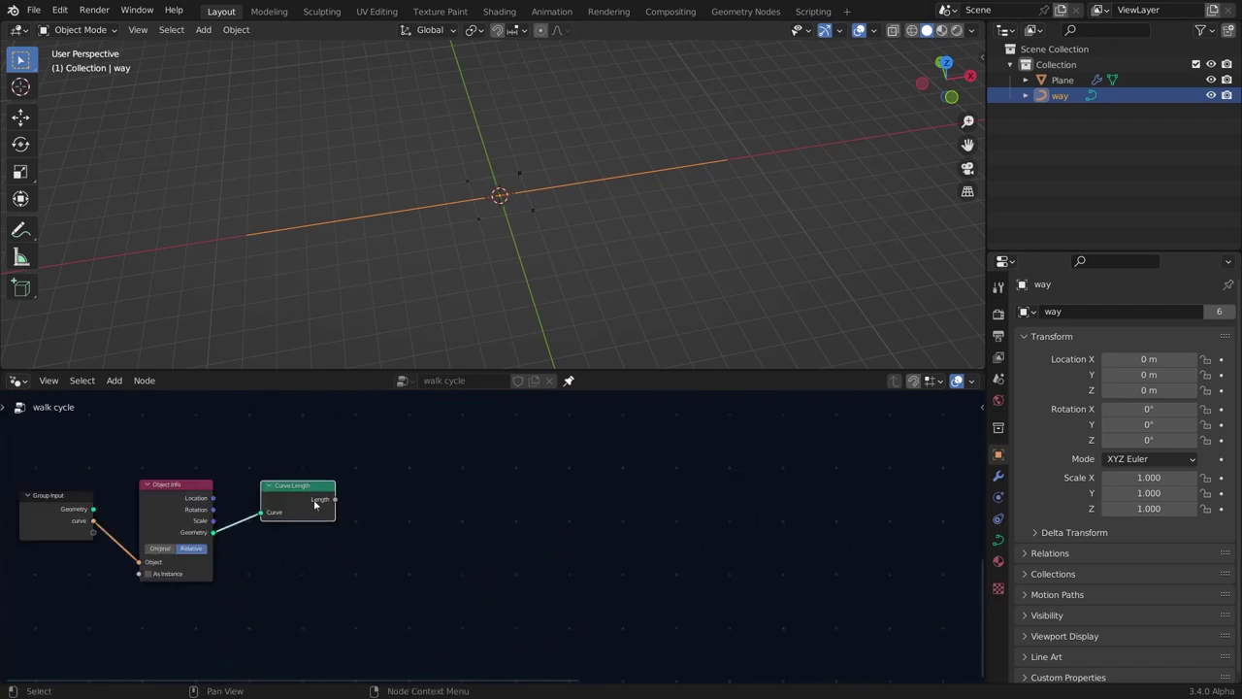
drag(335, 500, 578, 544)
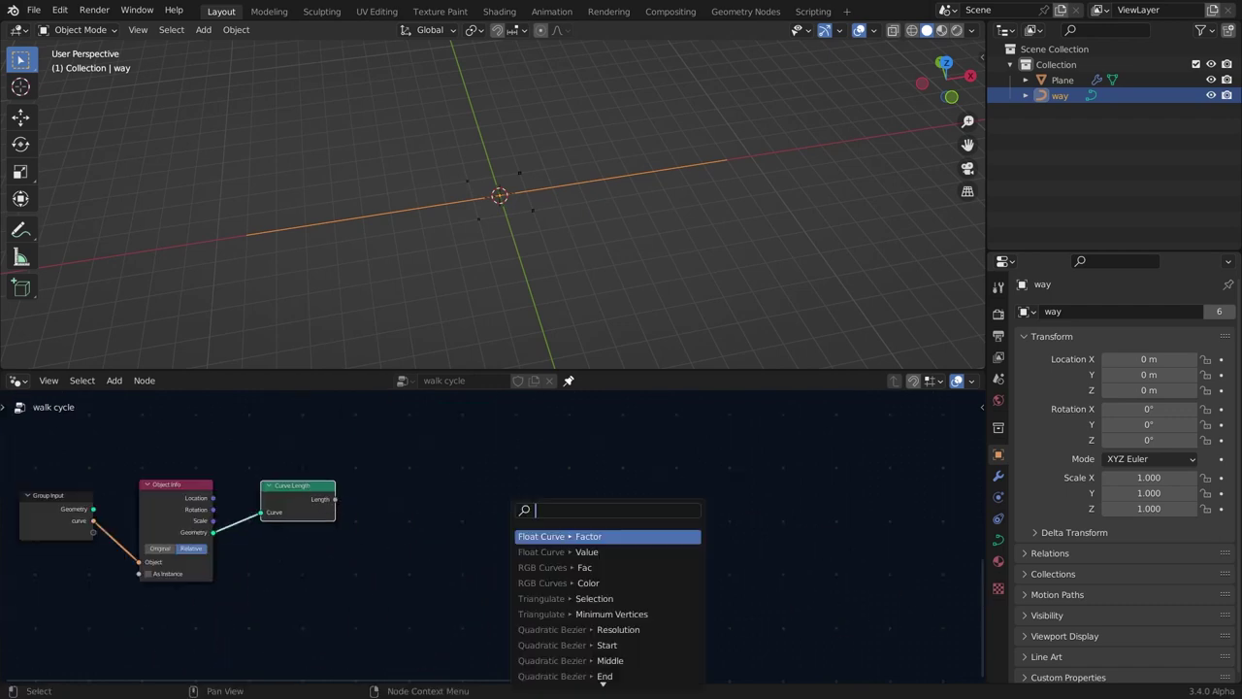
text(m)
click(446, 517)
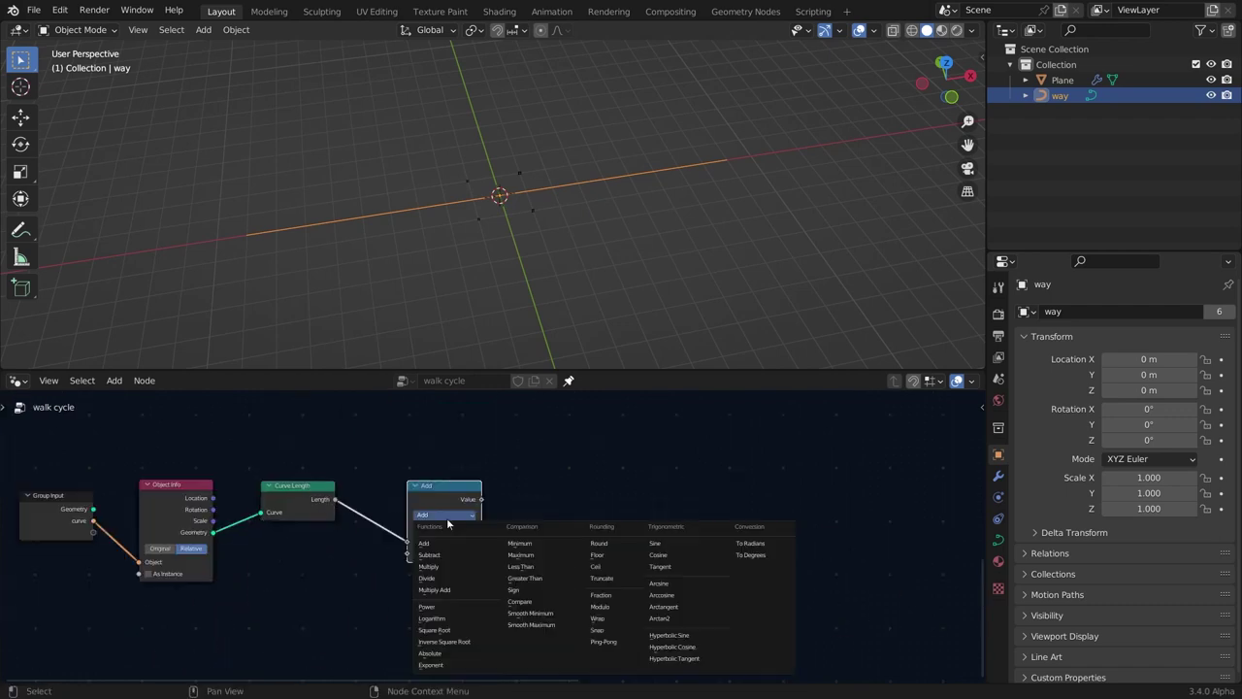
click(455, 579)
scroll(445, 542, up, 1)
drag(432, 500, 409, 498)
Duplicate the Group Input node below Curve Length and expose the Divide node's second value as a group input.
middle_drag(410, 498, 687, 477)
click(262, 488)
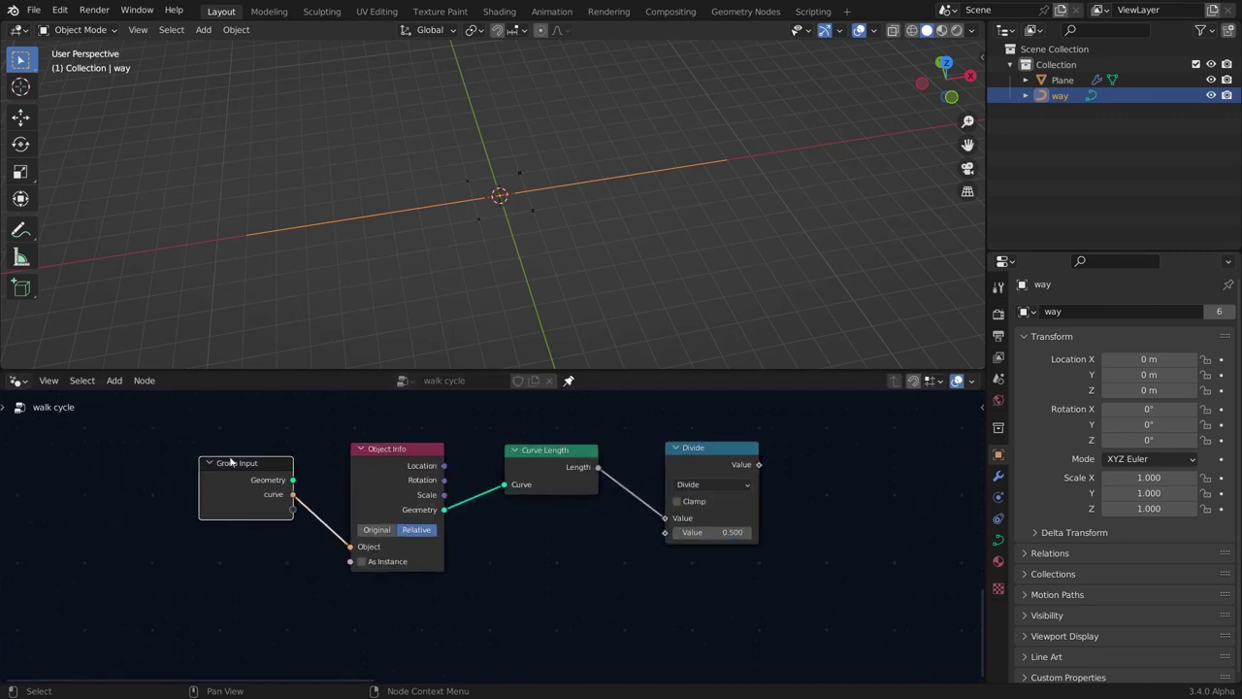
key(shift+d)
click(536, 529)
drag(665, 532, 599, 578)
Rename the new Value group input as step length.
key(n)
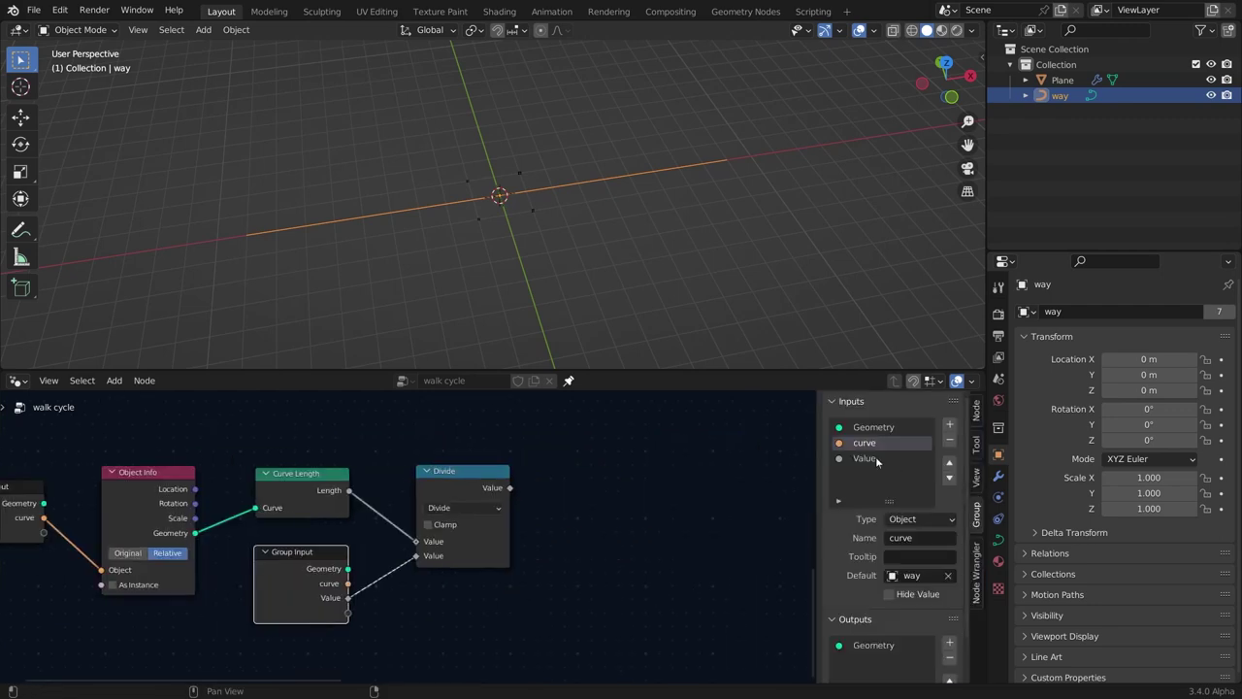
double_click(865, 458)
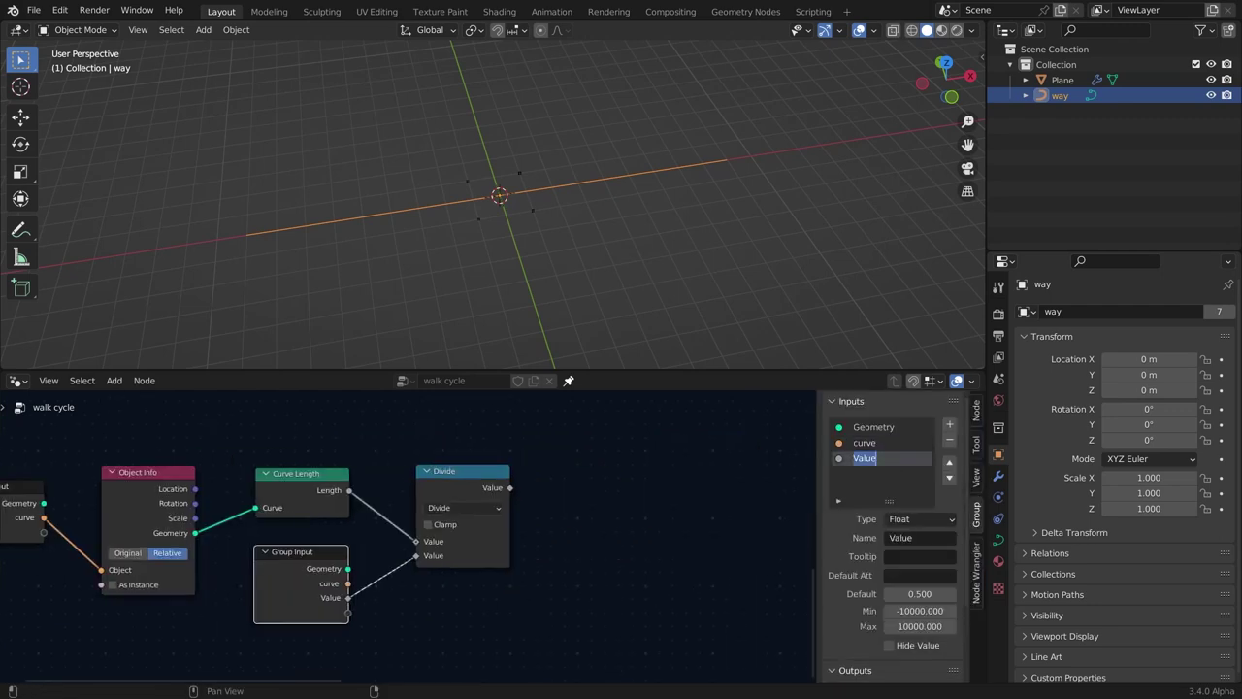
text(step length)
key(Return)
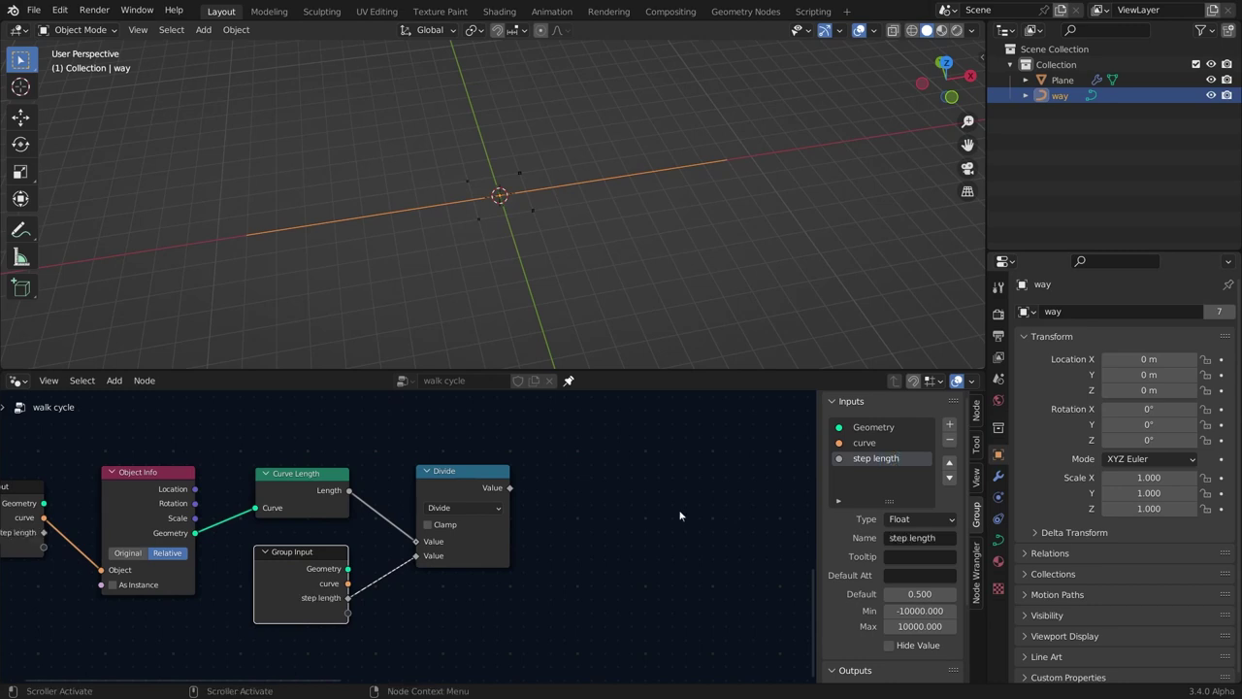
key(n)
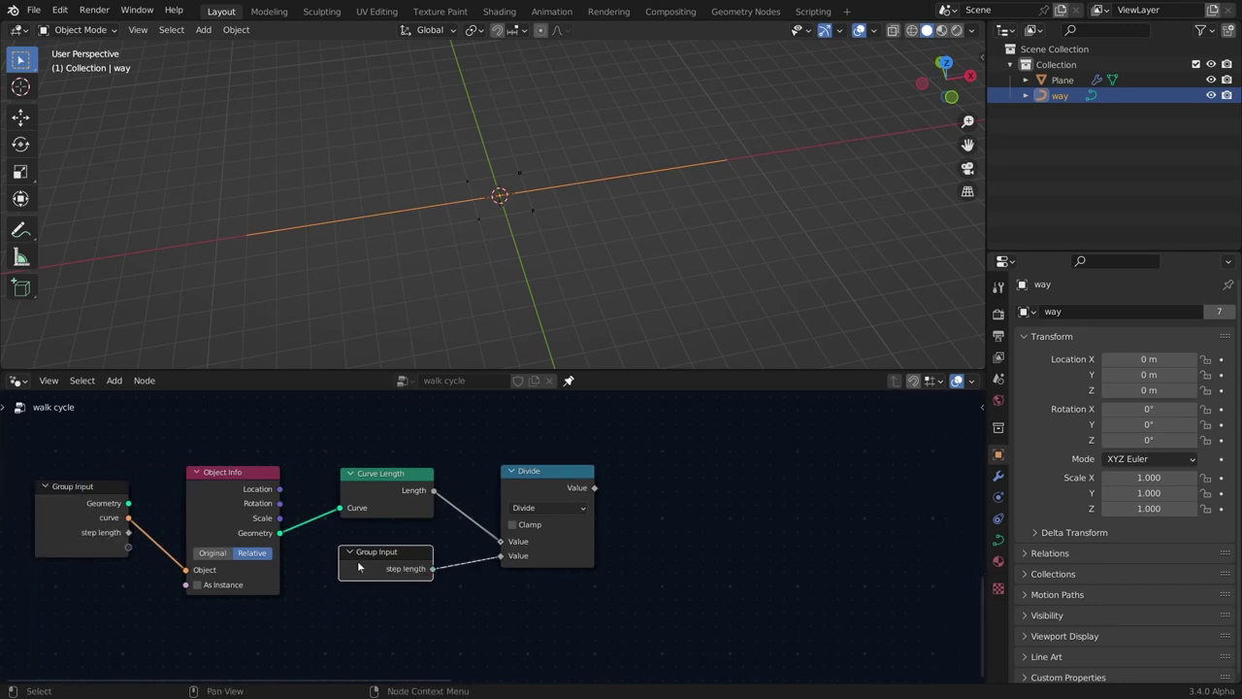
Hide the unused sockets of the Group Input node feeding Object Info and reposition that node.
click(59, 525)
key(ctrl+h)
mouse_move(79, 506)
mouse_down()
mouse_move(115, 503)
mouse_move(101, 499)
mouse_up()
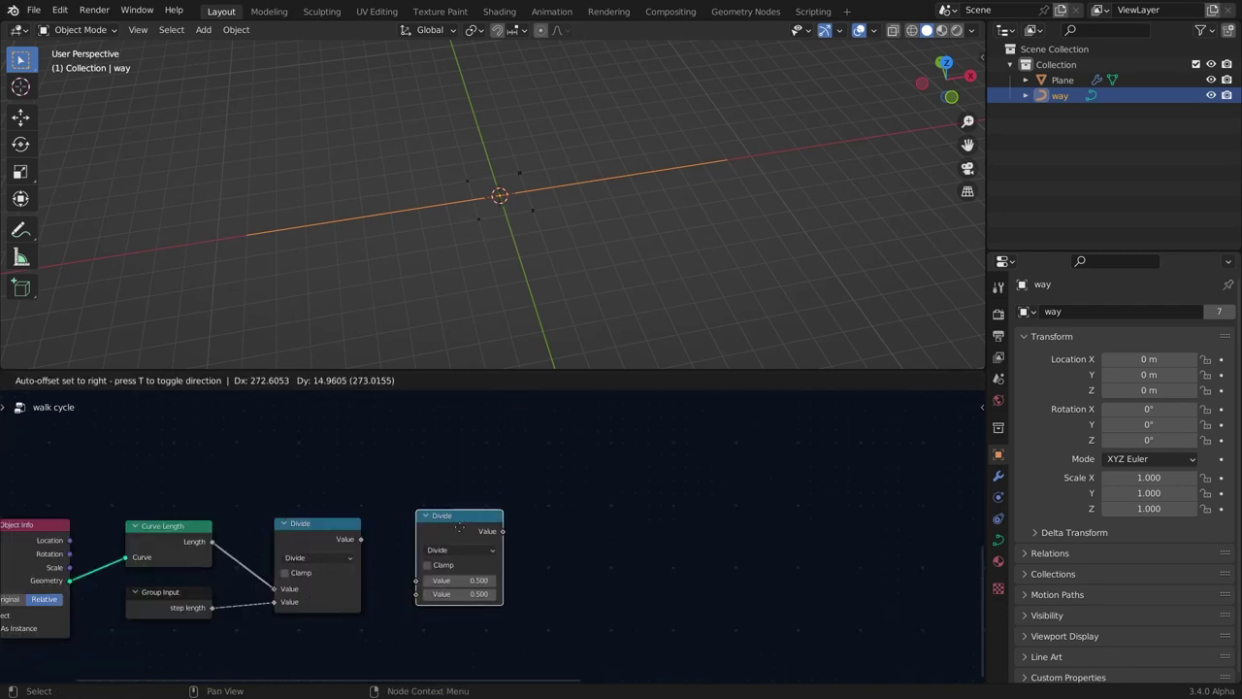
Duplicate the Divide node, set the copy to Round, and feed it the division result.
mouse_move(460, 527)
mouse_down()
mouse_move(433, 529)
mouse_move(445, 535)
mouse_up()
click(451, 560)
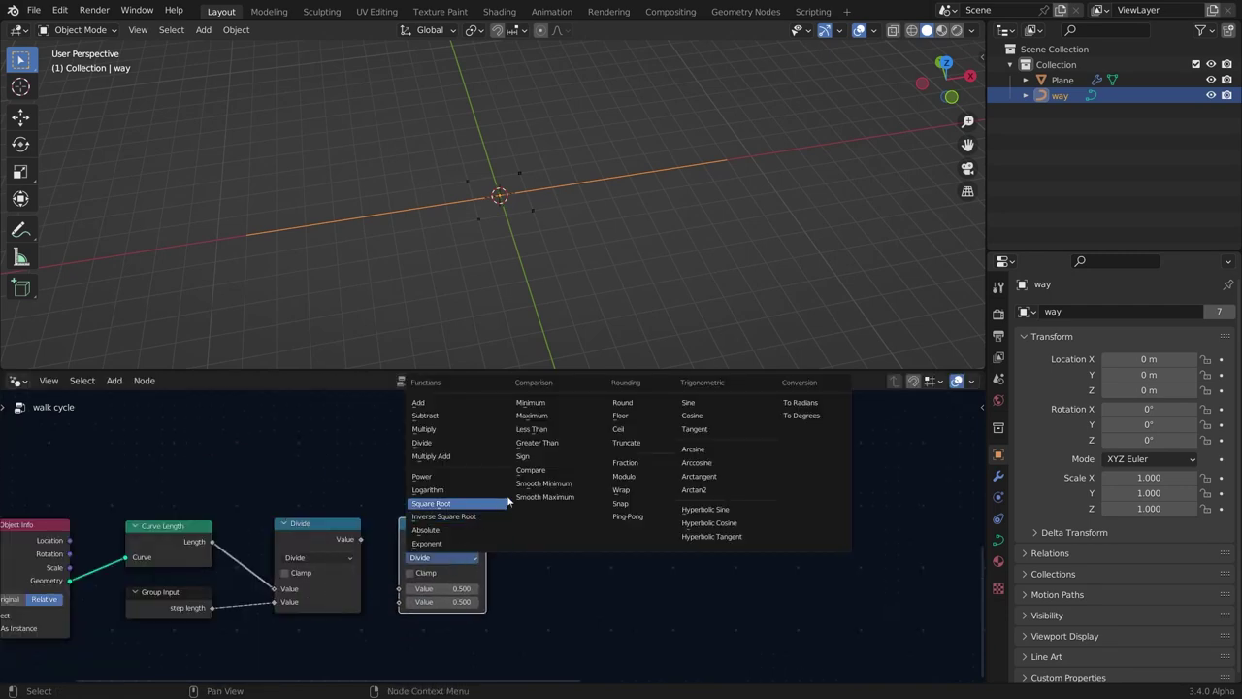
drag(733, 515, 743, 510)
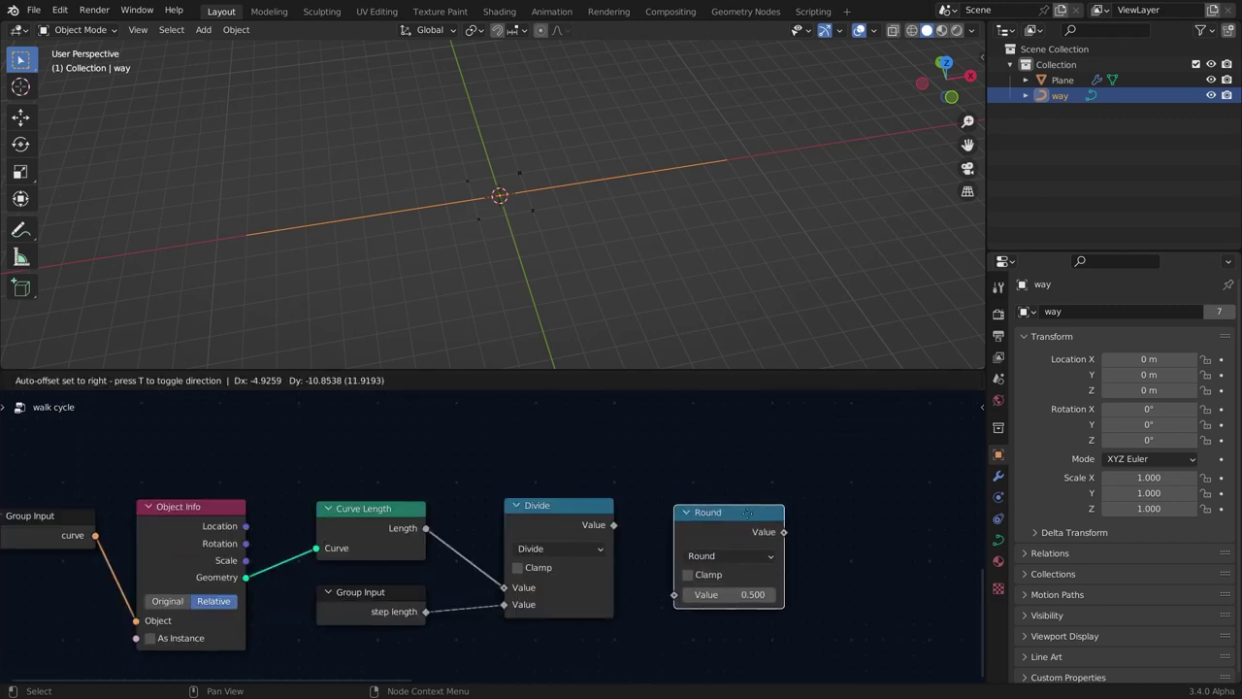
click(661, 456)
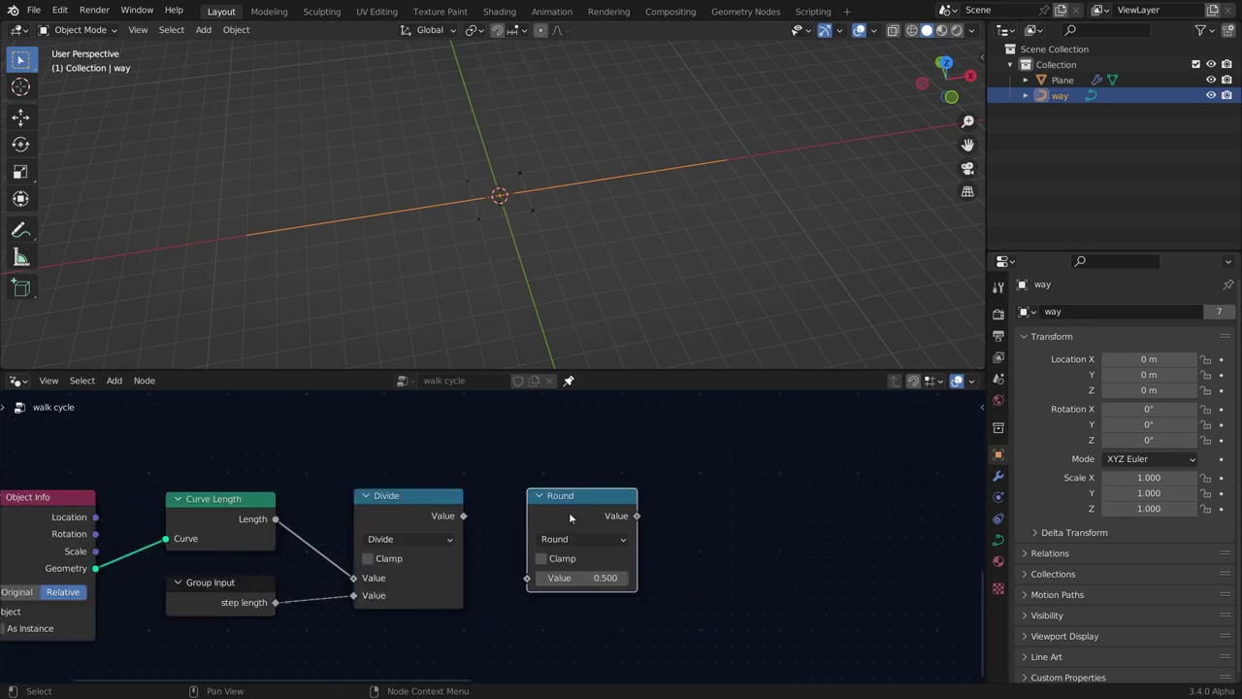
drag(570, 514, 571, 512)
drag(464, 516, 540, 577)
Duplicate the Round node above the chain, set the copy to Multiply, and connect the rounded value to its first input.
scroll(765, 464, down, 8)
middle_drag(539, 529, 473, 567)
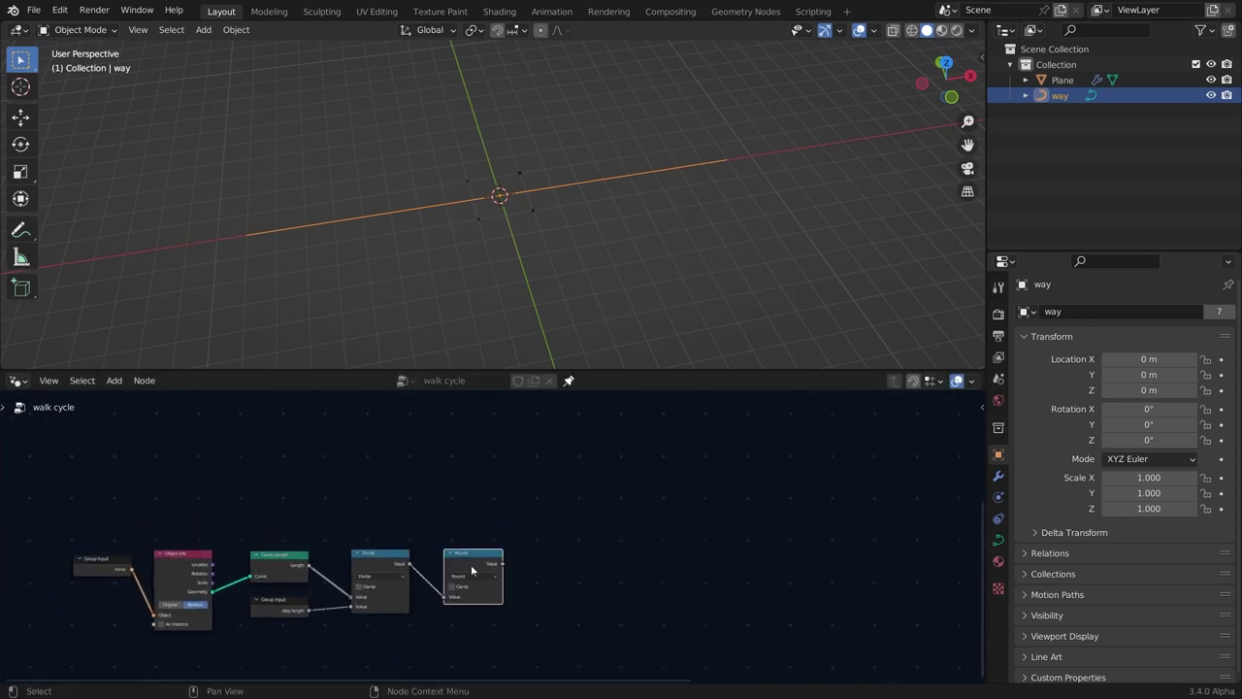
key(shift+d)
click(691, 449)
click(631, 467)
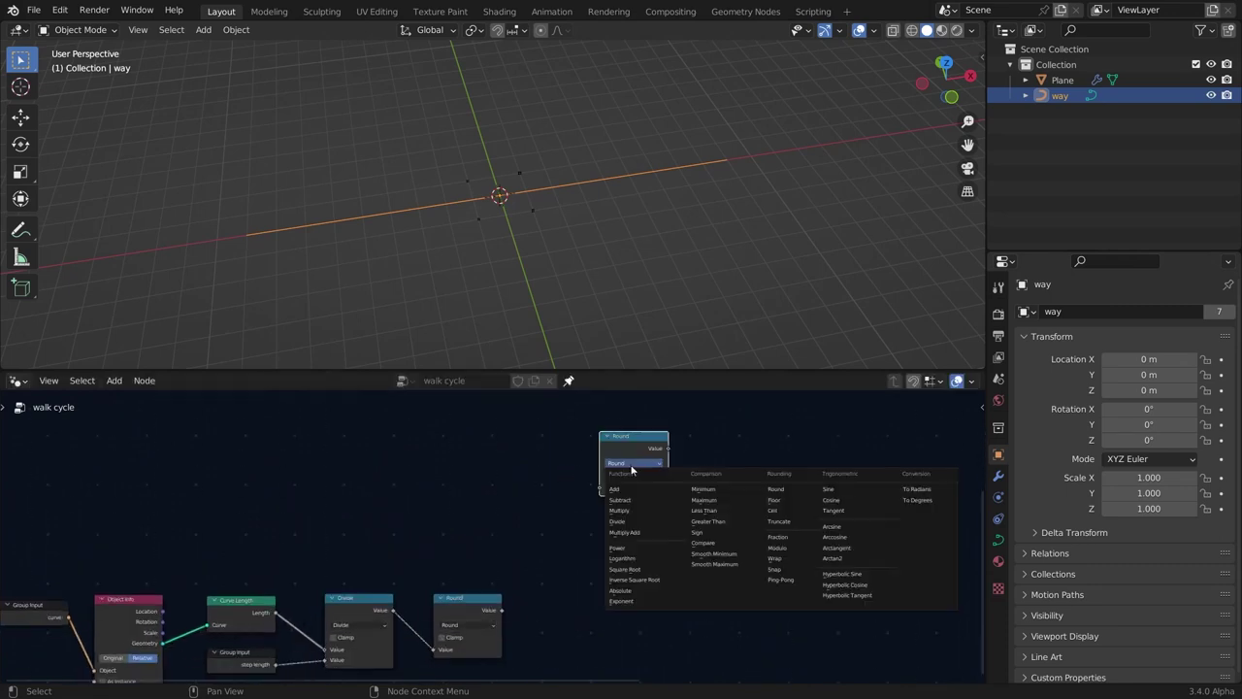
click(619, 510)
scroll(566, 499, up, 2)
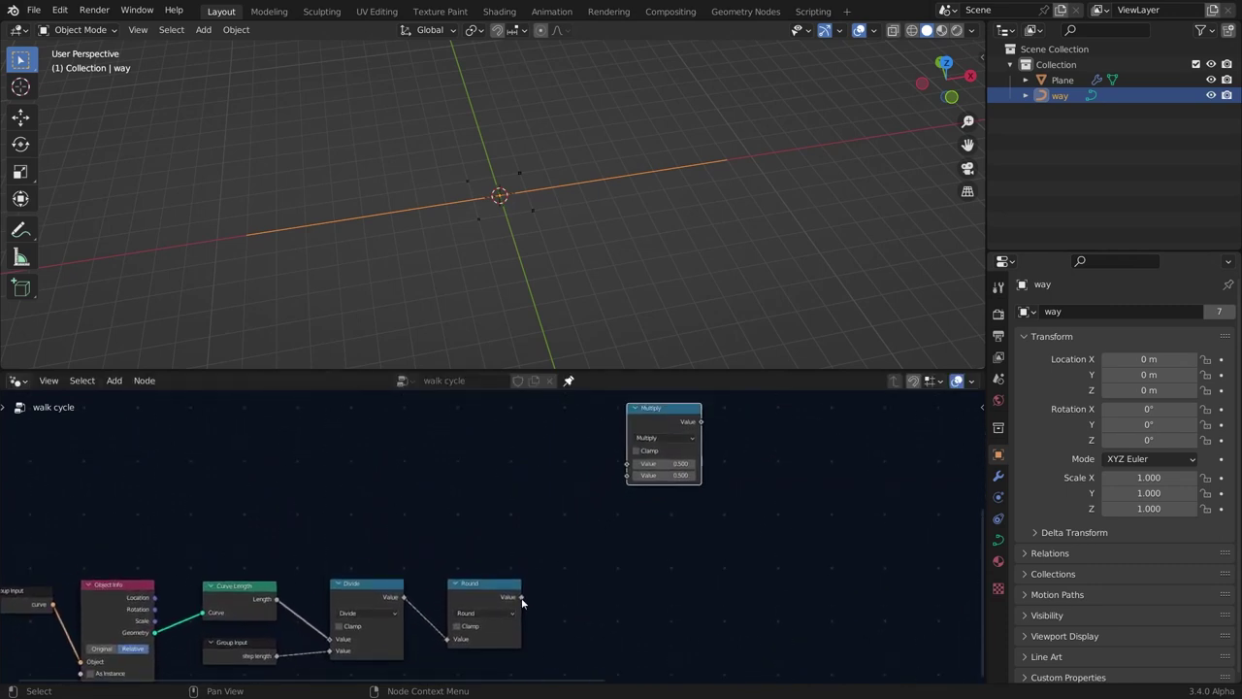
drag(522, 596, 626, 466)
key(Home)
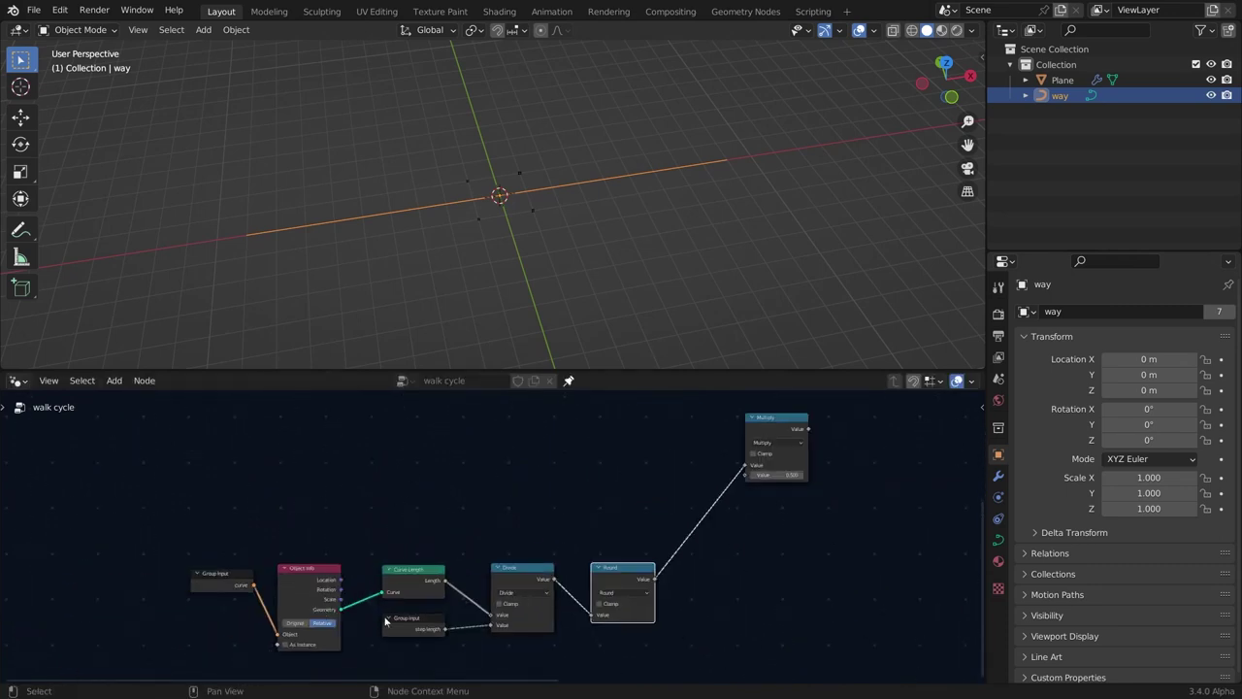
Duplicate the step length Group Input node, place the copy beside the upper Multiply node, and reveal its hidden sockets.
scroll(385, 621, up, 2)
click(408, 641)
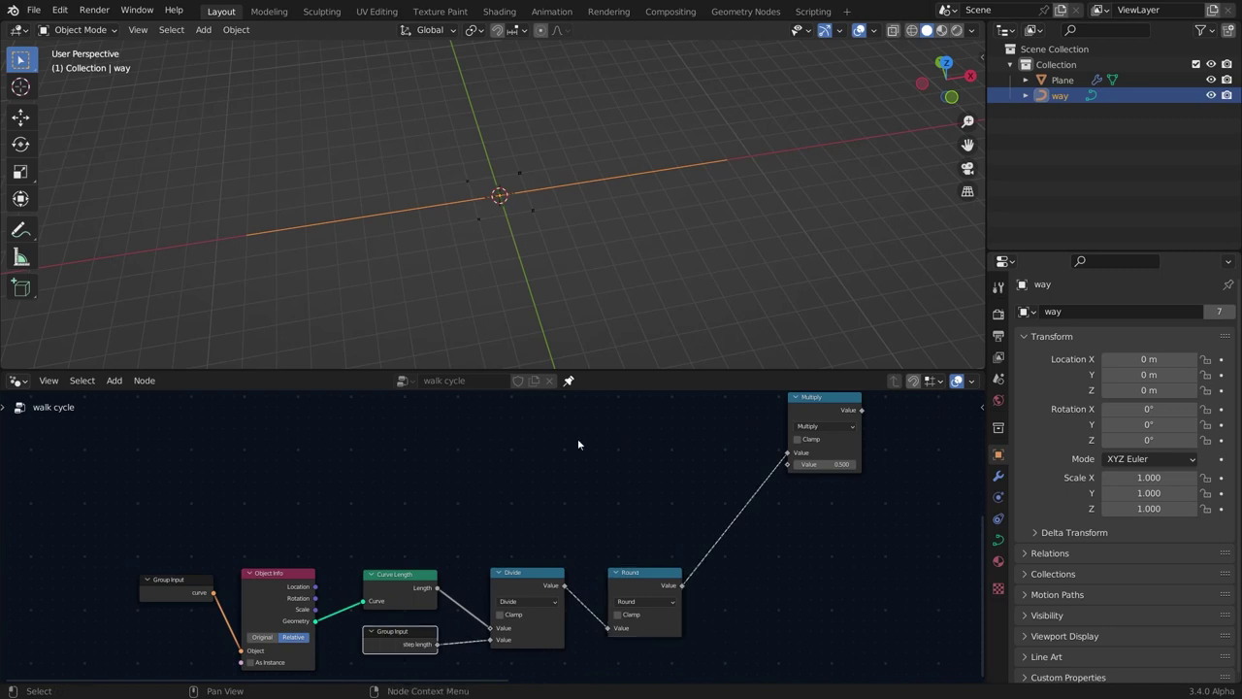
key(shift+d)
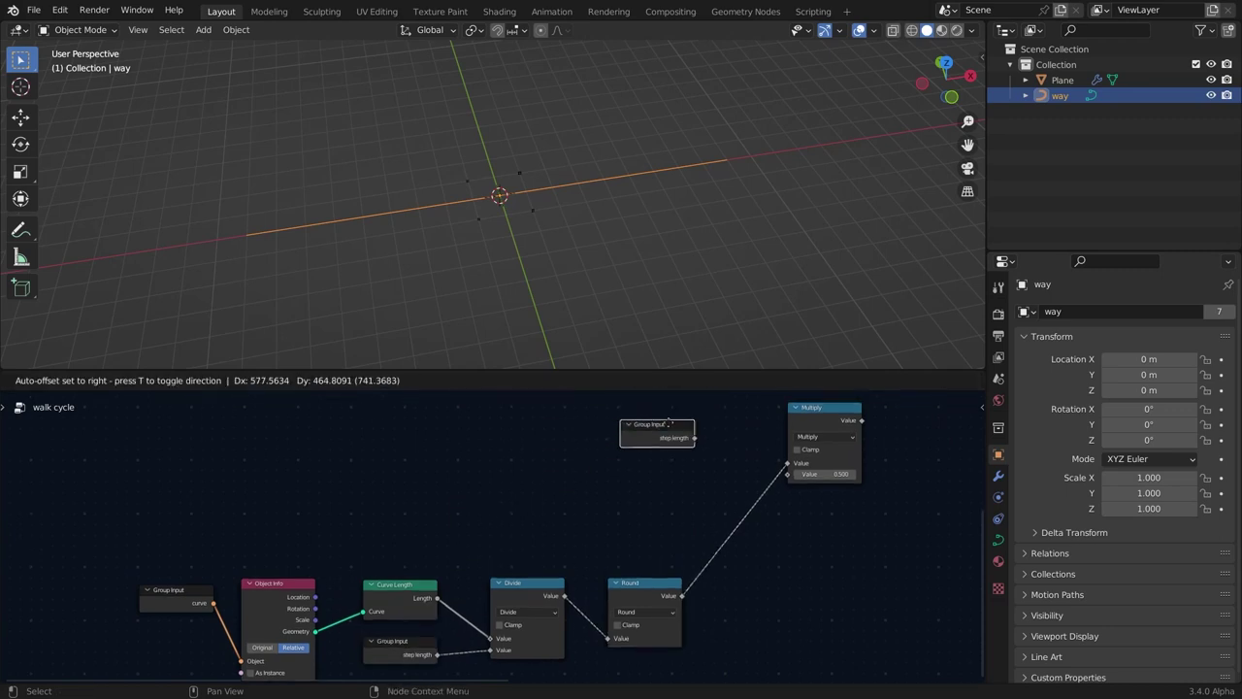
click(659, 421)
middle_drag(617, 438, 427, 500)
key(ctrl+h)
ctrl+scroll(483, 489, up, 1)
scroll(485, 486, up, 2)
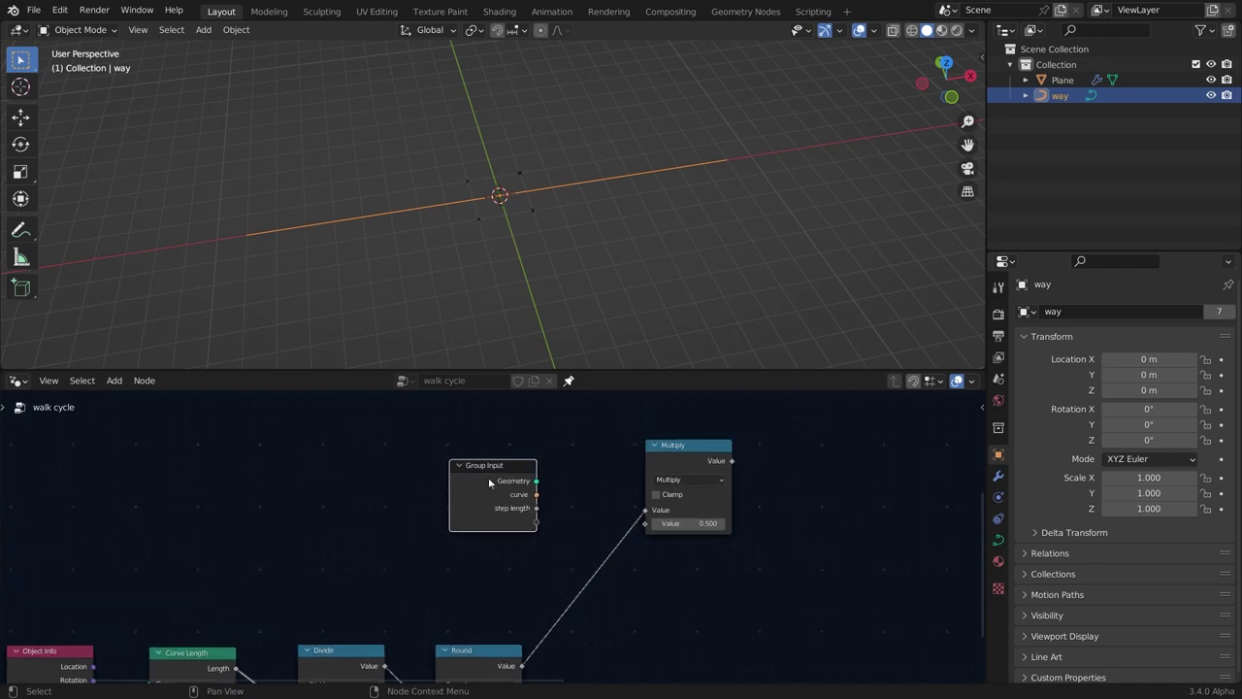
Connect a new group input to the Multiply node's second value and rename that input as factor.
drag(489, 476, 457, 470)
scroll(524, 488, up, 4)
drag(693, 537, 444, 500)
key(n)
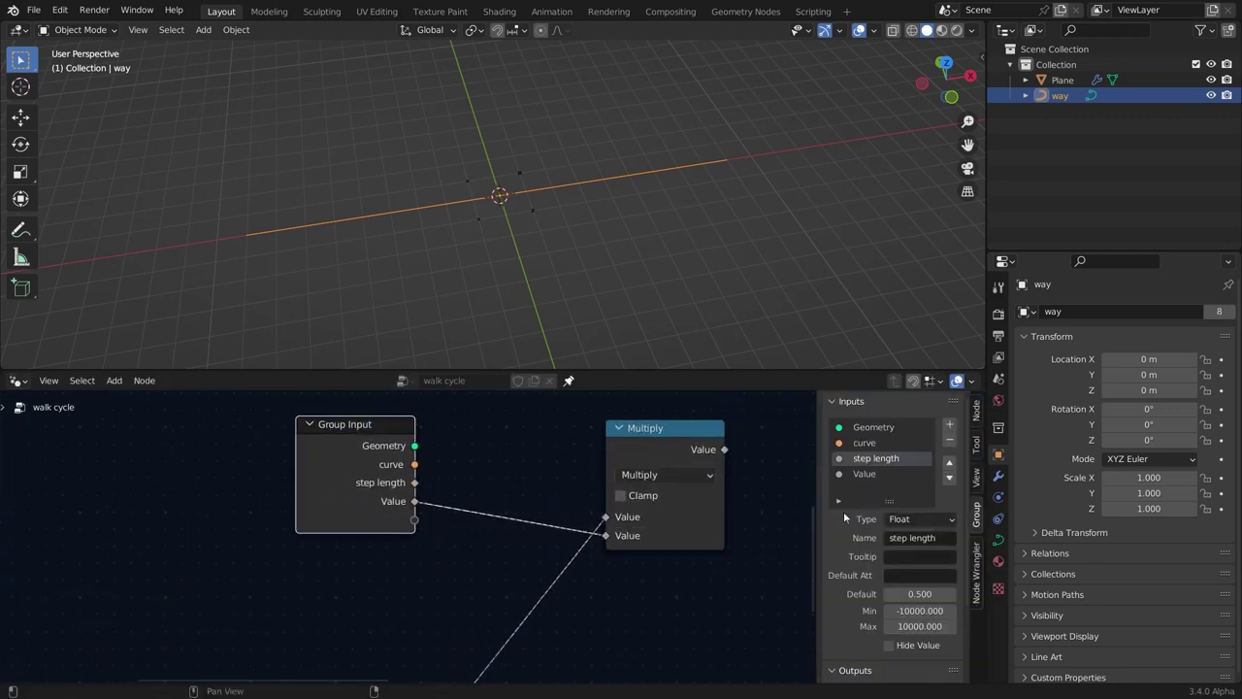
click(862, 473)
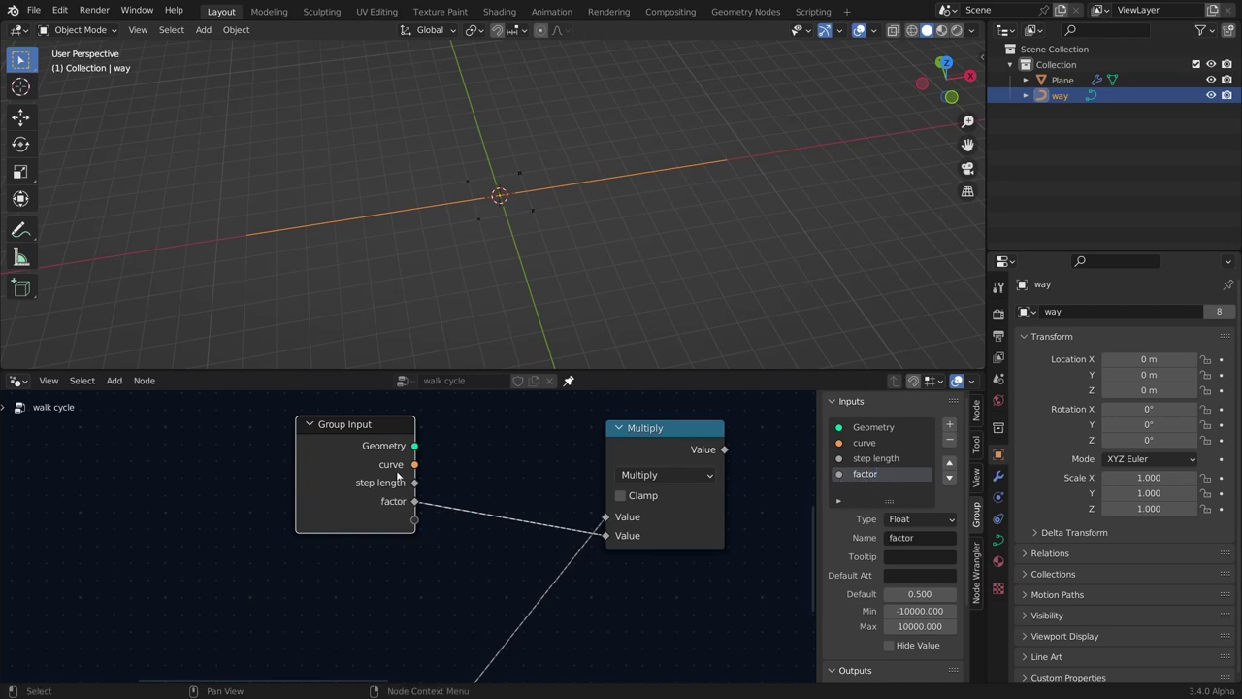
Hide the unused sockets of the factor Group Input node and move it closer to the Multiply node.
key(ctrl+h)
key(g)
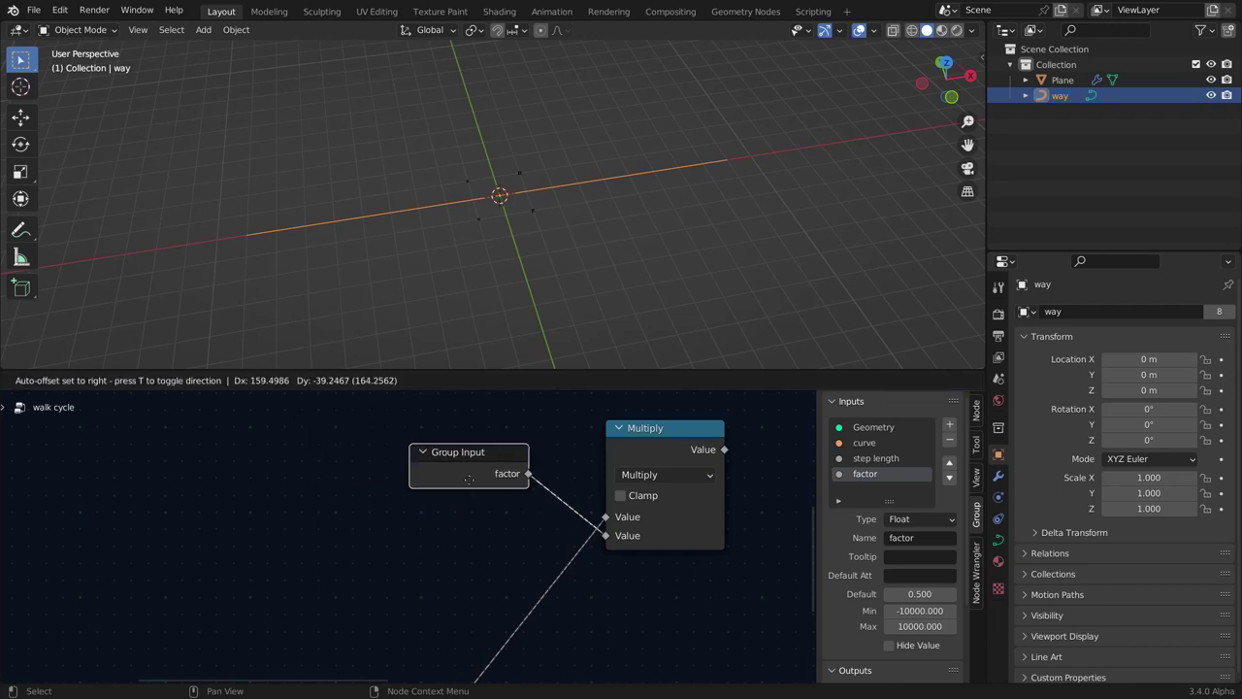
click(489, 502)
scroll(537, 501, down, 2)
middle_drag(534, 502, 386, 506)
key(n)
scroll(492, 521, down, 2)
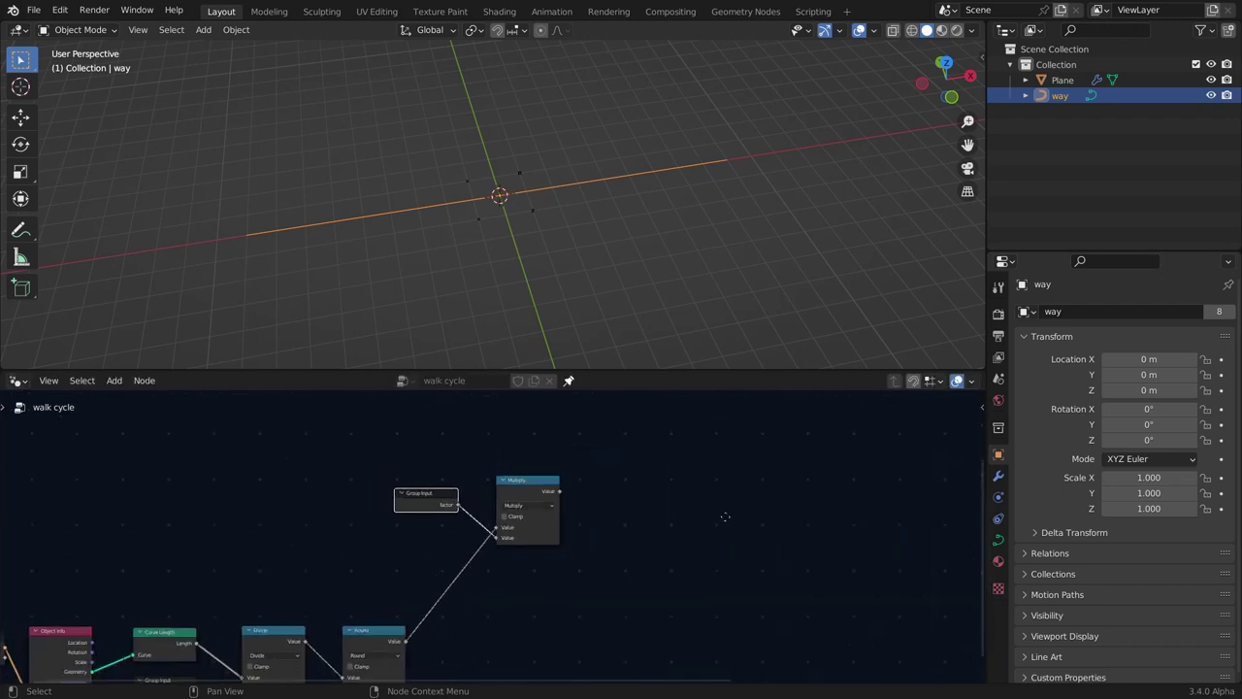
Duplicate the Multiply node and place the copy after the original.
middle_drag(673, 482, 450, 477)
scroll(449, 477, up, 2)
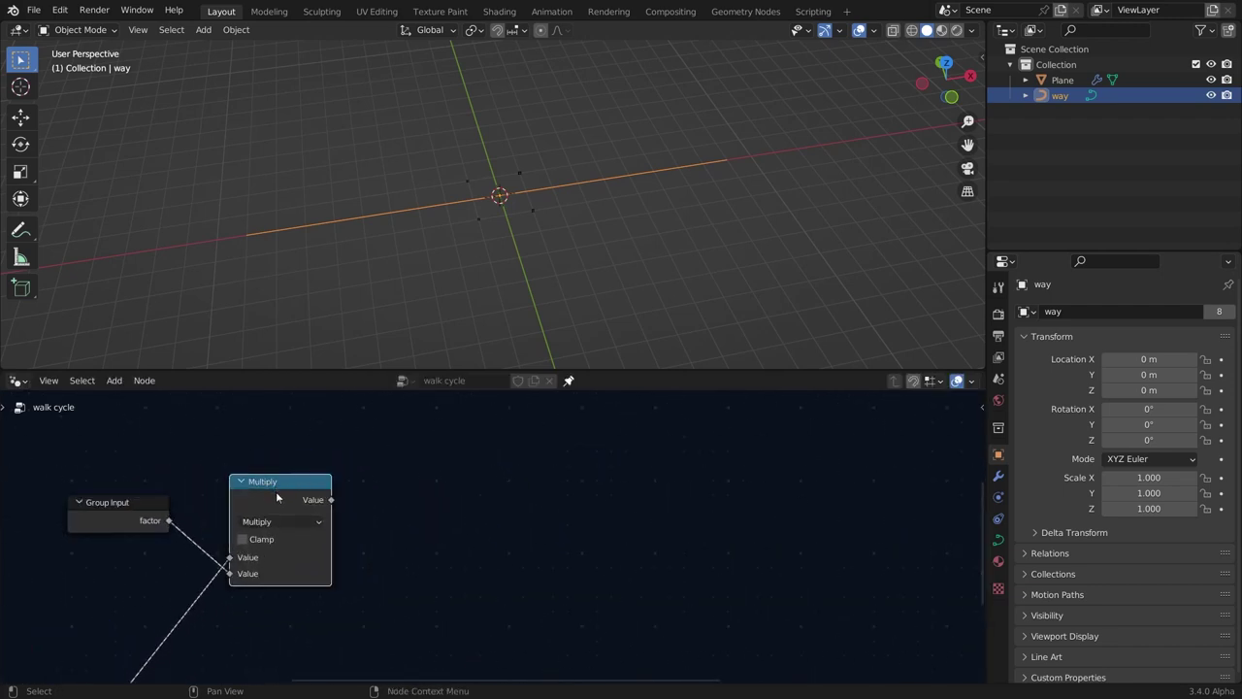
key(shift+d)
click(415, 491)
Examine the step-count node chain, the Multiply nodes and the path curve in the viewport.
scroll(321, 539, down, 5)
middle_drag(143, 631, 417, 541)
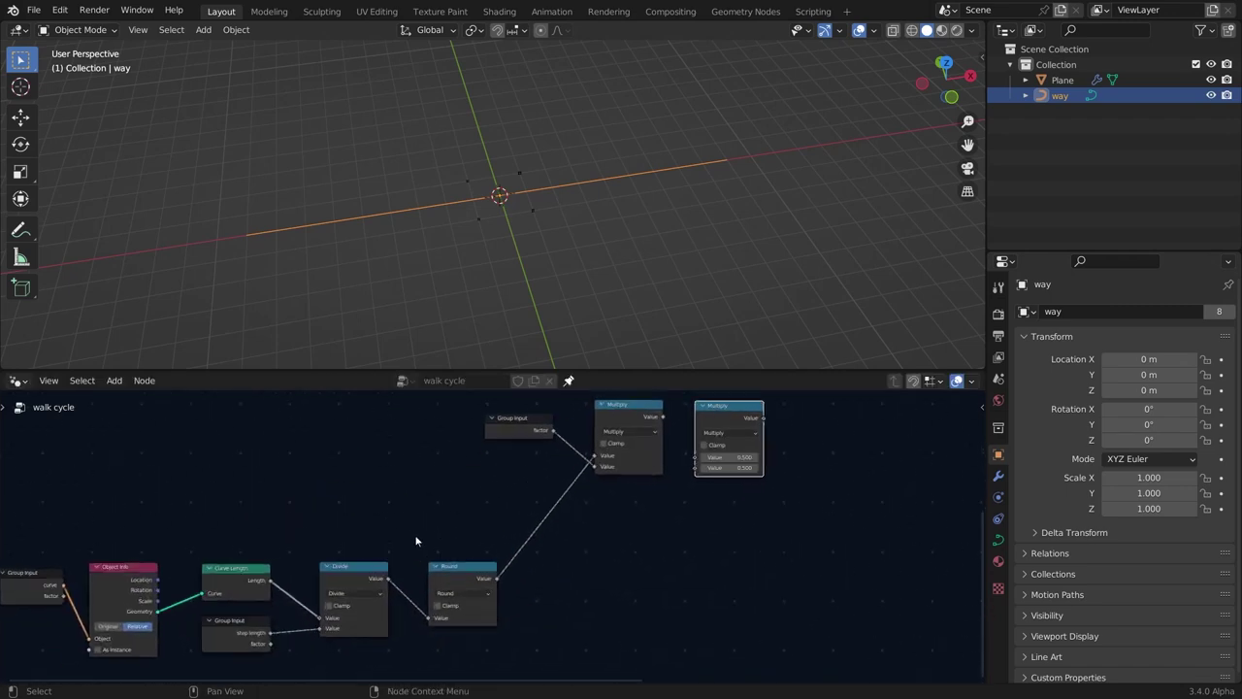
scroll(427, 553, up, 3)
click(440, 571)
drag(440, 571, 425, 565)
scroll(422, 510, up, 2)
middle_drag(561, 448, 413, 550)
drag(516, 487, 515, 492)
click(446, 445)
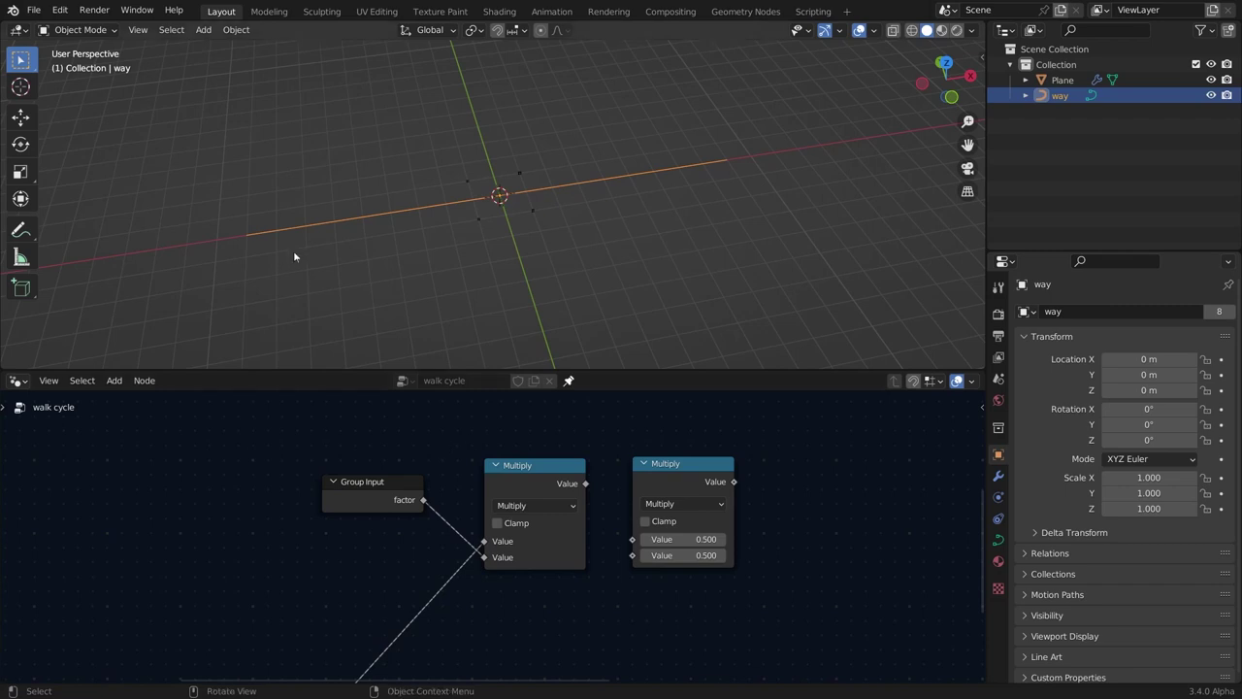
middle_drag(293, 250, 618, 244)
scroll(606, 465, up, 1)
middle_drag(606, 465, 511, 476)
Move the copied node closer to Multiply, feed it the multiplied value, and set its operation to Floor.
drag(594, 473, 594, 476)
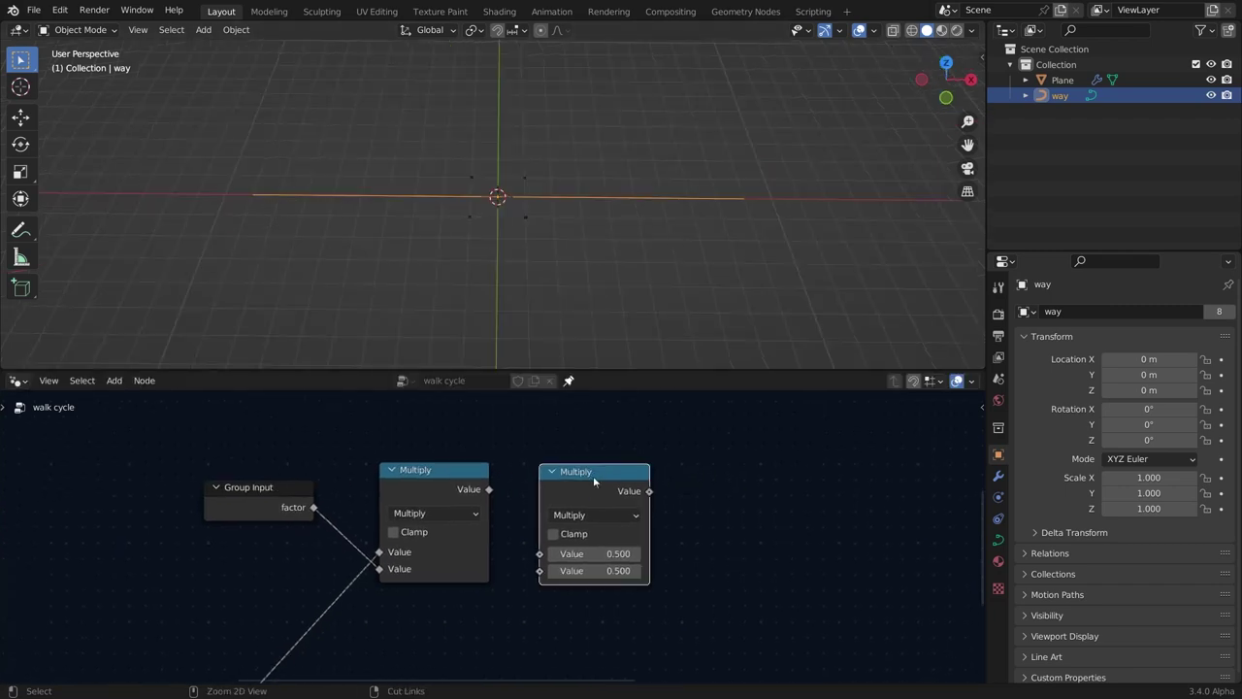
key(g)
click(537, 479)
drag(489, 489, 546, 545)
click(605, 507)
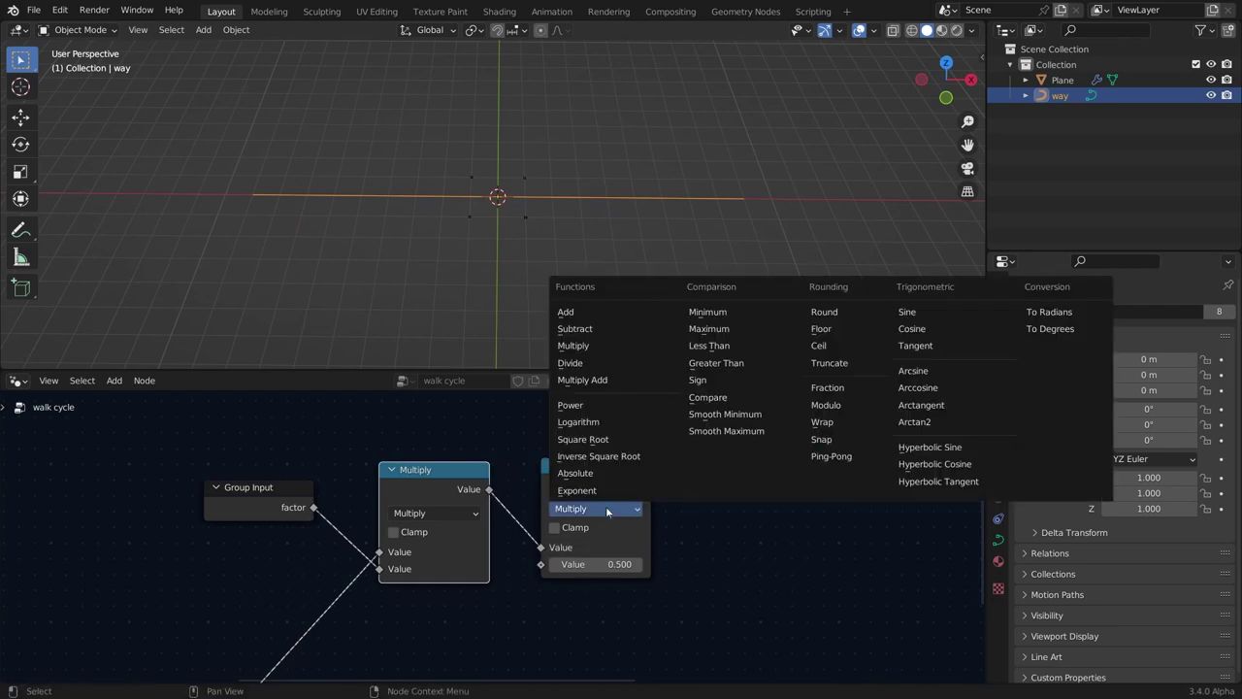
click(420, 516)
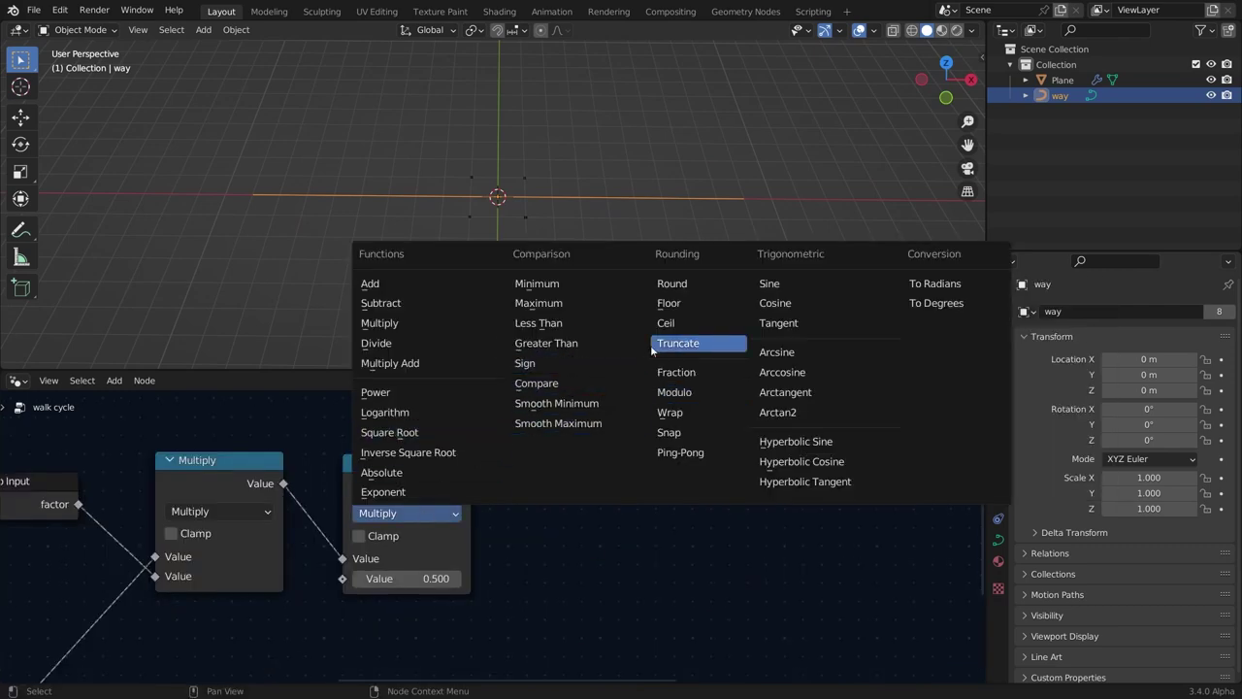
click(670, 303)
Duplicate the Floor node, place the copy after it, and set the copy's operation to Divide.
scroll(428, 493, down, 1)
key(shift+d)
click(604, 499)
click(604, 519)
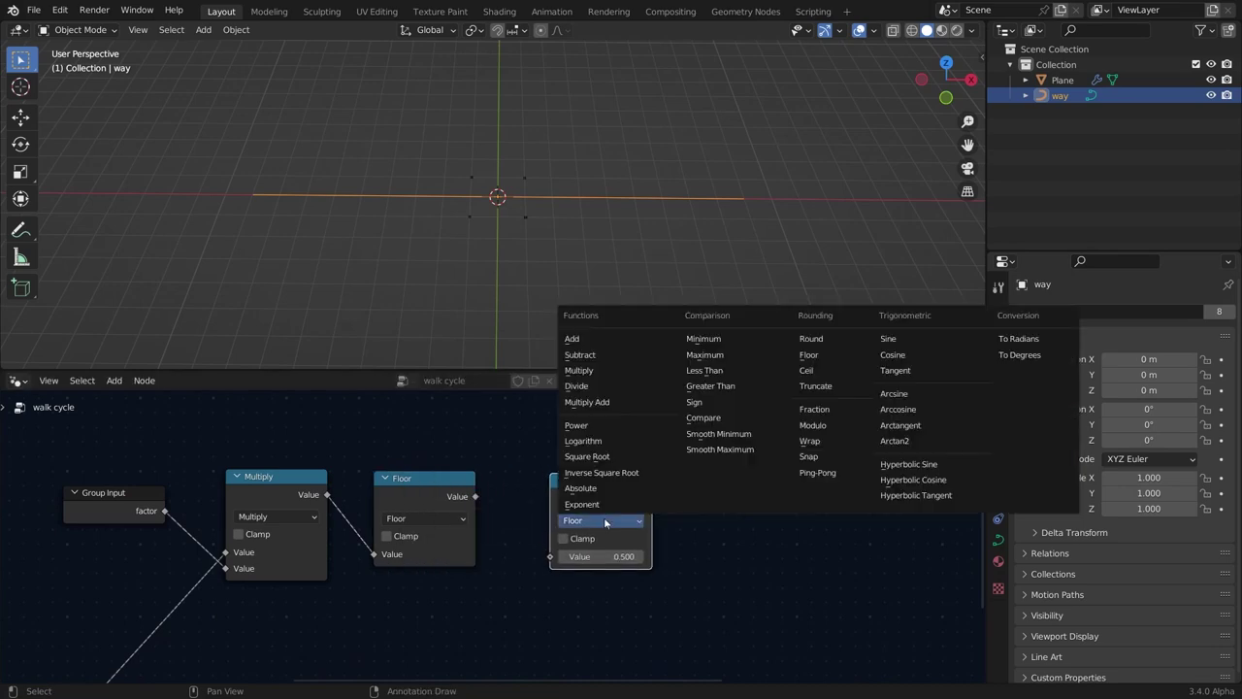
click(576, 386)
Add a Sample Curve node after the new Divide node and set its mode to Factor.
key(Home)
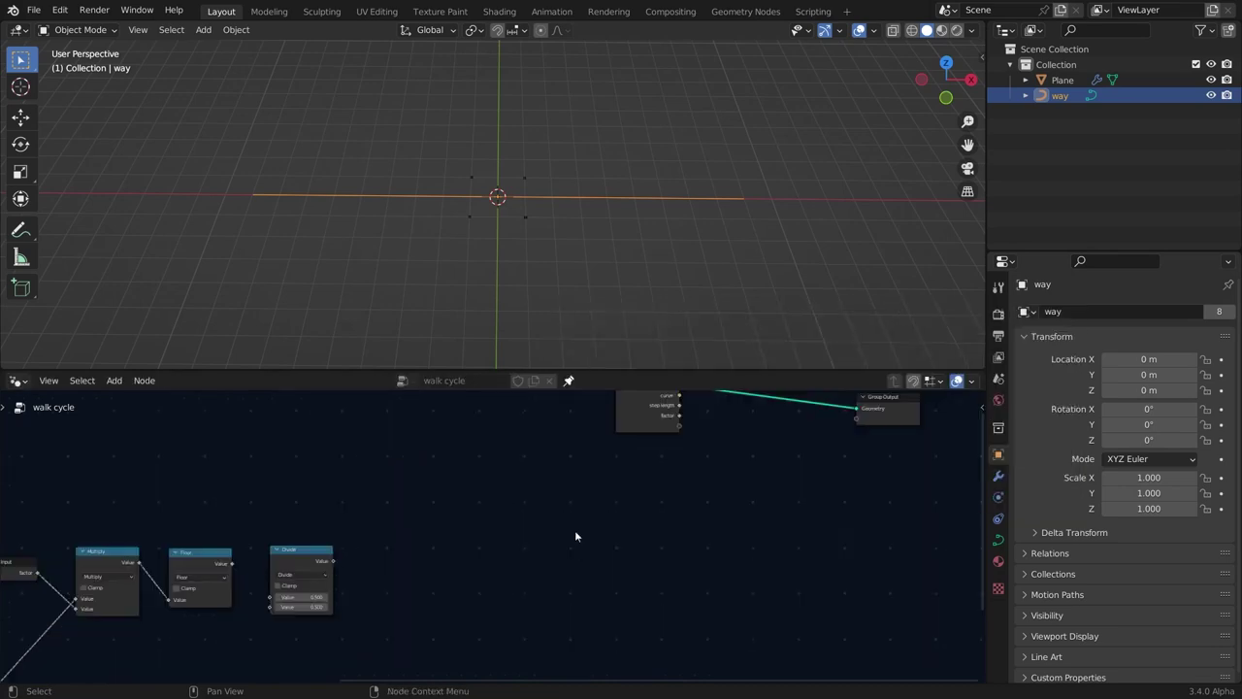
key(shift+a)
click(485, 363)
text(samp)
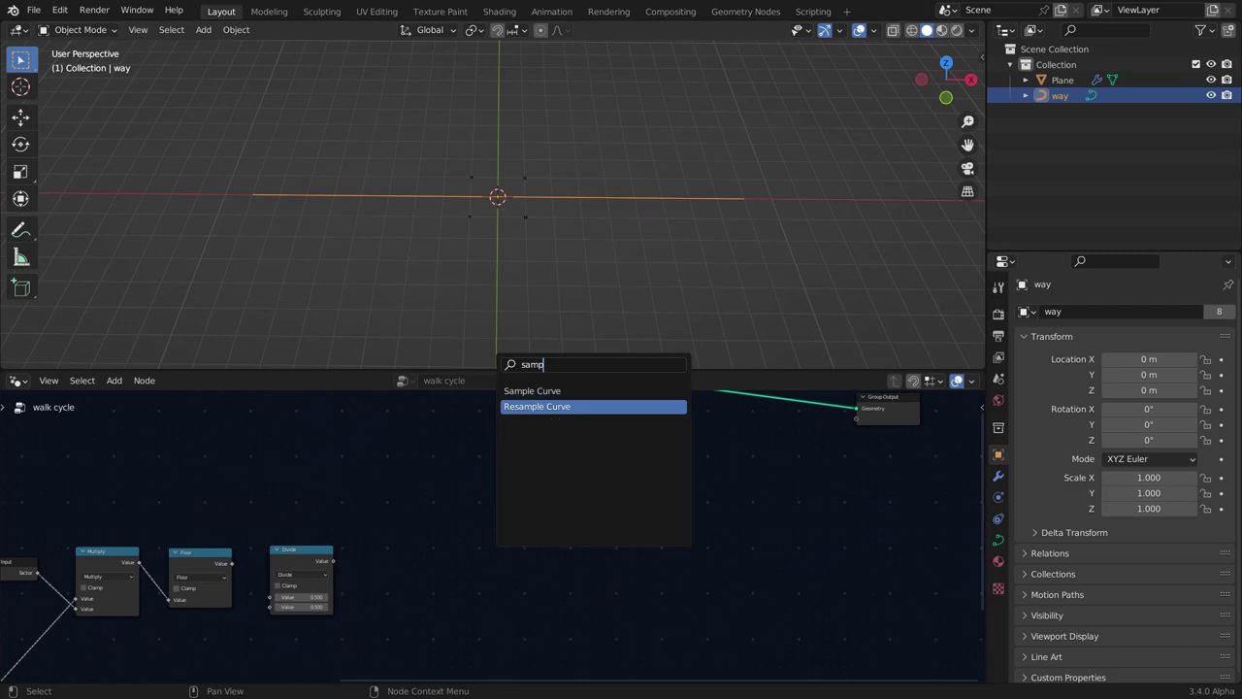
key(Up)
key(Return)
middle_drag(447, 208, 452, 269)
click(999, 476)
click(1066, 313)
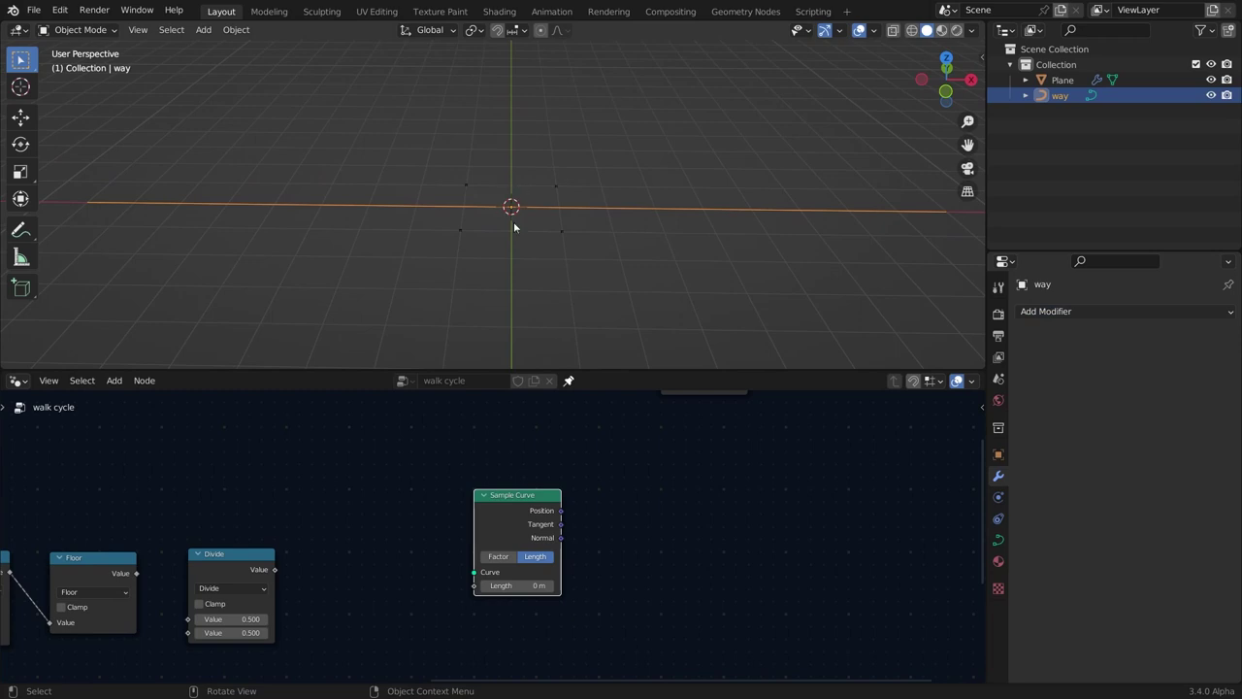
middle_drag(513, 227, 450, 308)
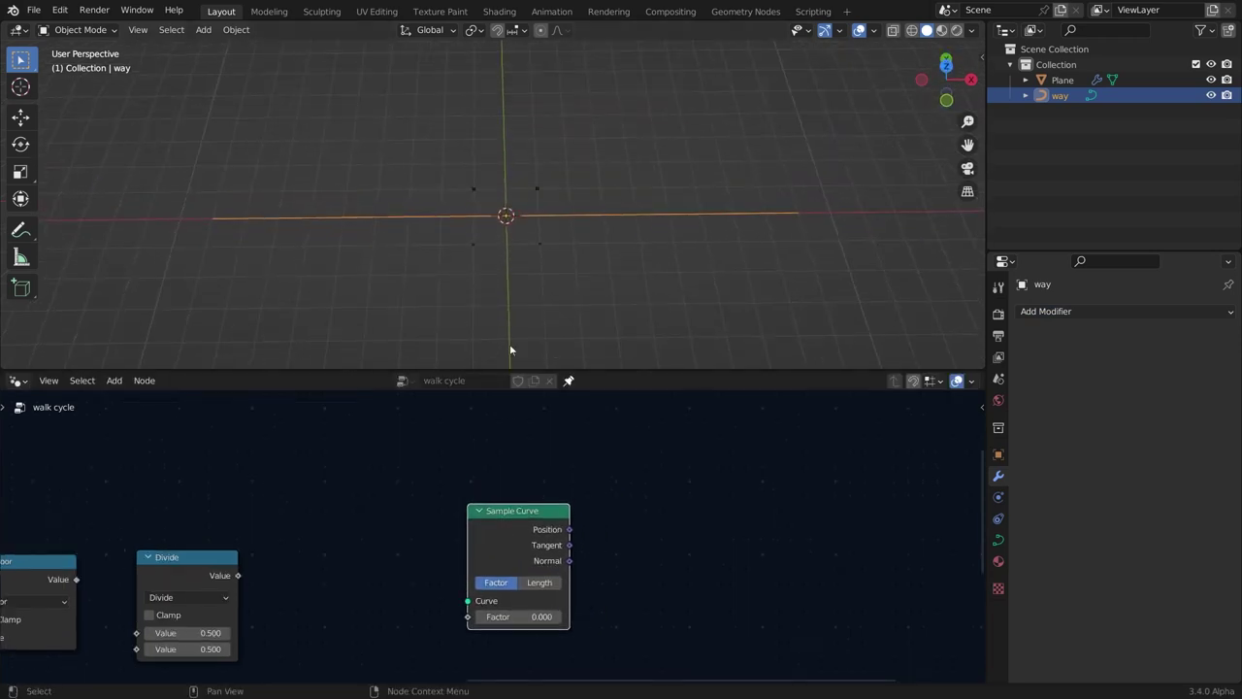
scroll(548, 493, up, 1)
drag(579, 528, 701, 475)
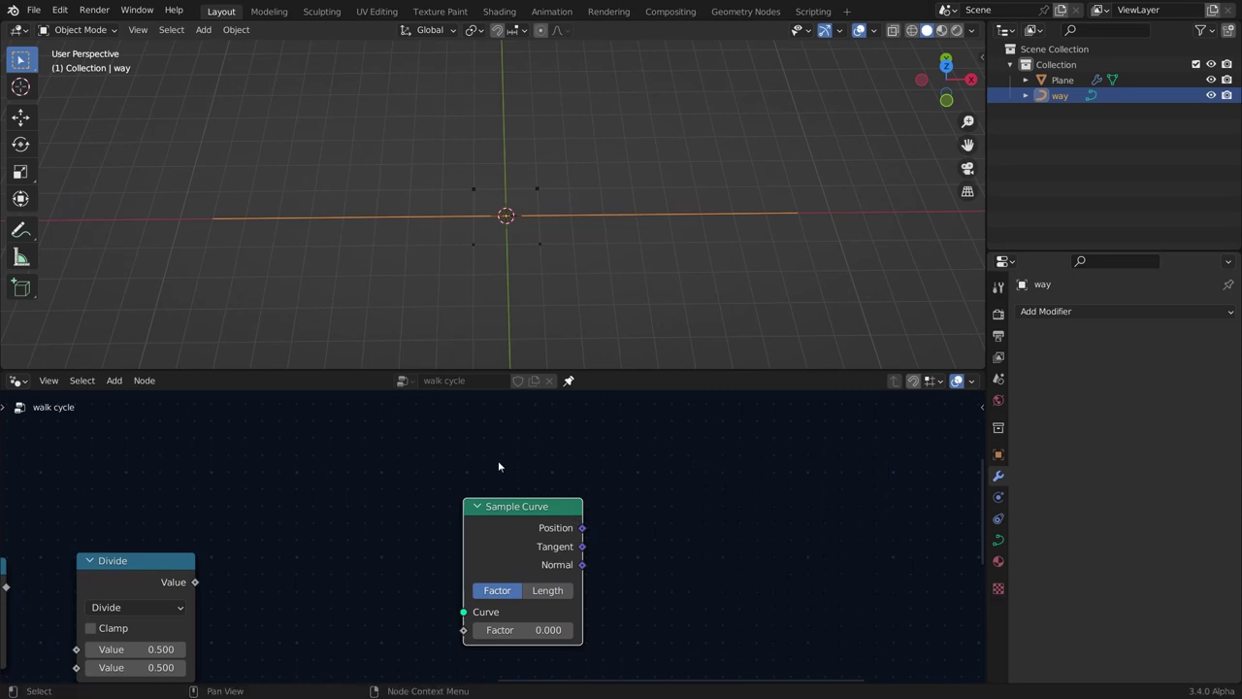
Inspect the plane and its walk cycle modifier inputs, then reselect the way curve.
scroll(510, 504, down, 4)
middle_drag(464, 530, 660, 470)
scroll(660, 466, up, 3)
middle_drag(450, 249, 482, 190)
click(468, 182)
middle_drag(276, 240, 308, 222)
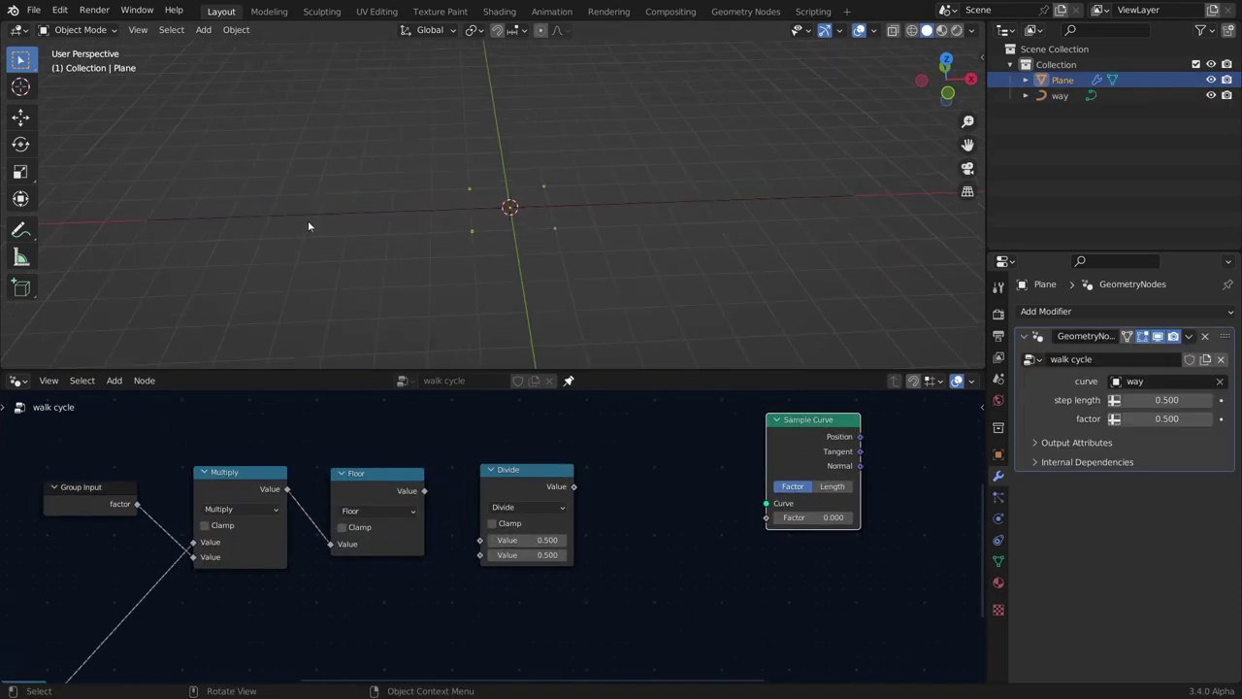
click(400, 211)
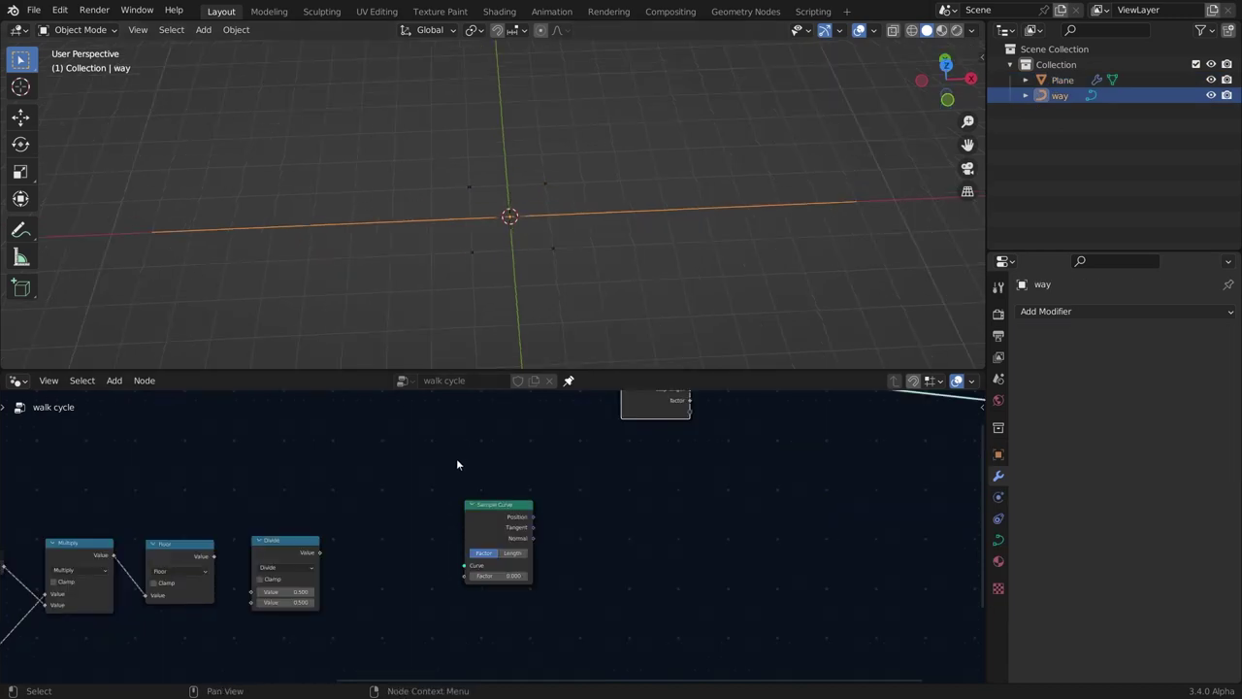
middle_drag(458, 513, 456, 556)
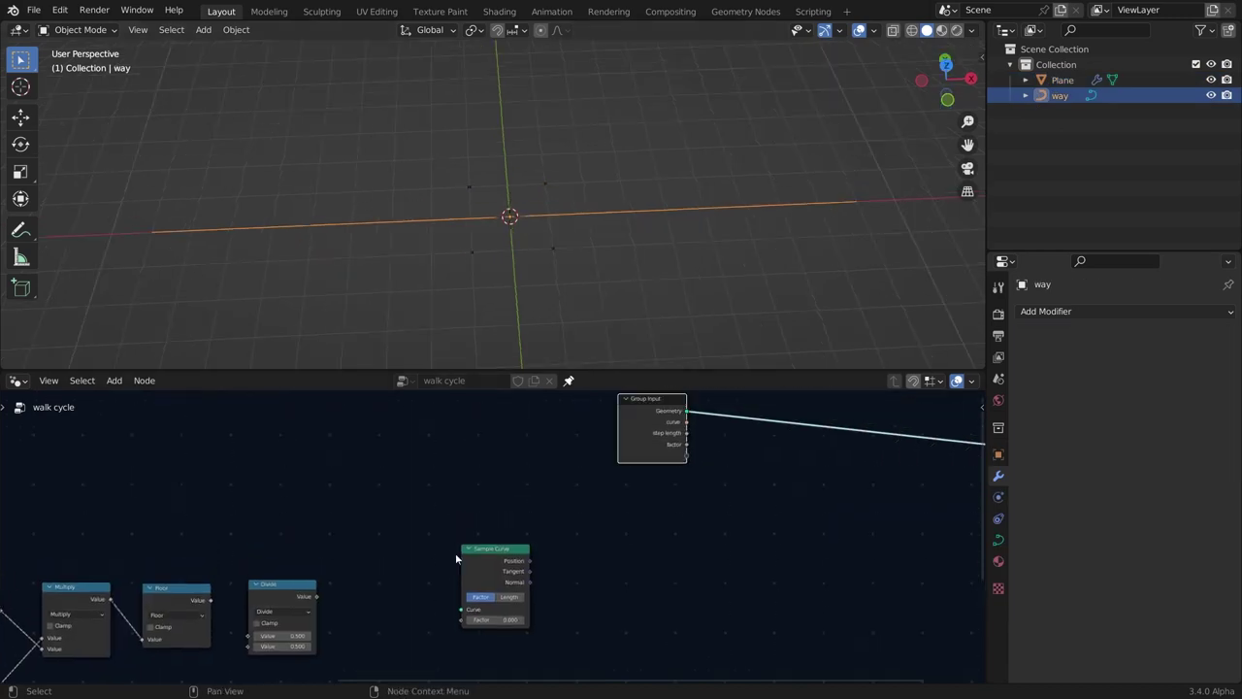
Connect the Divide result to Sample Curve's Factor and the Floor result to Divide's first value.
scroll(456, 556, down, 3)
middle_drag(39, 621, 444, 503)
scroll(444, 503, up, 4)
drag(468, 549, 825, 426)
click(595, 523)
drag(414, 543, 580, 590)
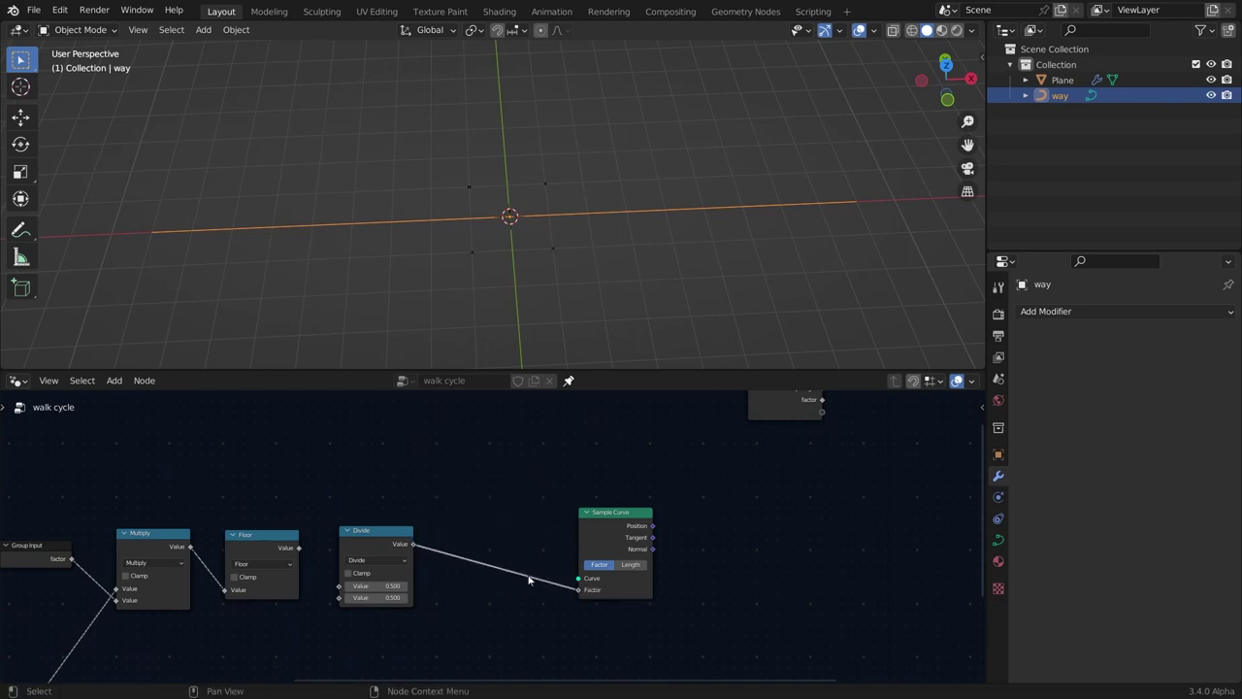
drag(441, 512, 496, 561)
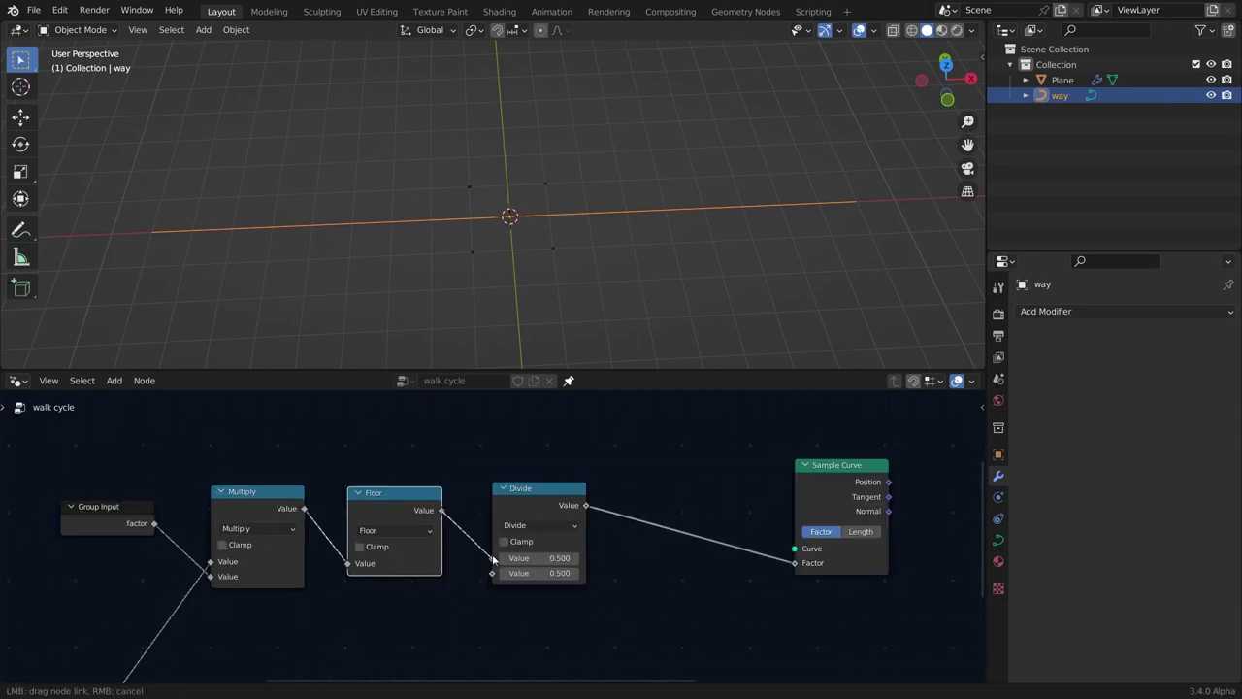
Connect the Round node's result to the second value of the Divide node following Floor.
scroll(490, 544, down, 4)
middle_drag(347, 652, 491, 535)
scroll(490, 535, up, 4)
click(285, 570)
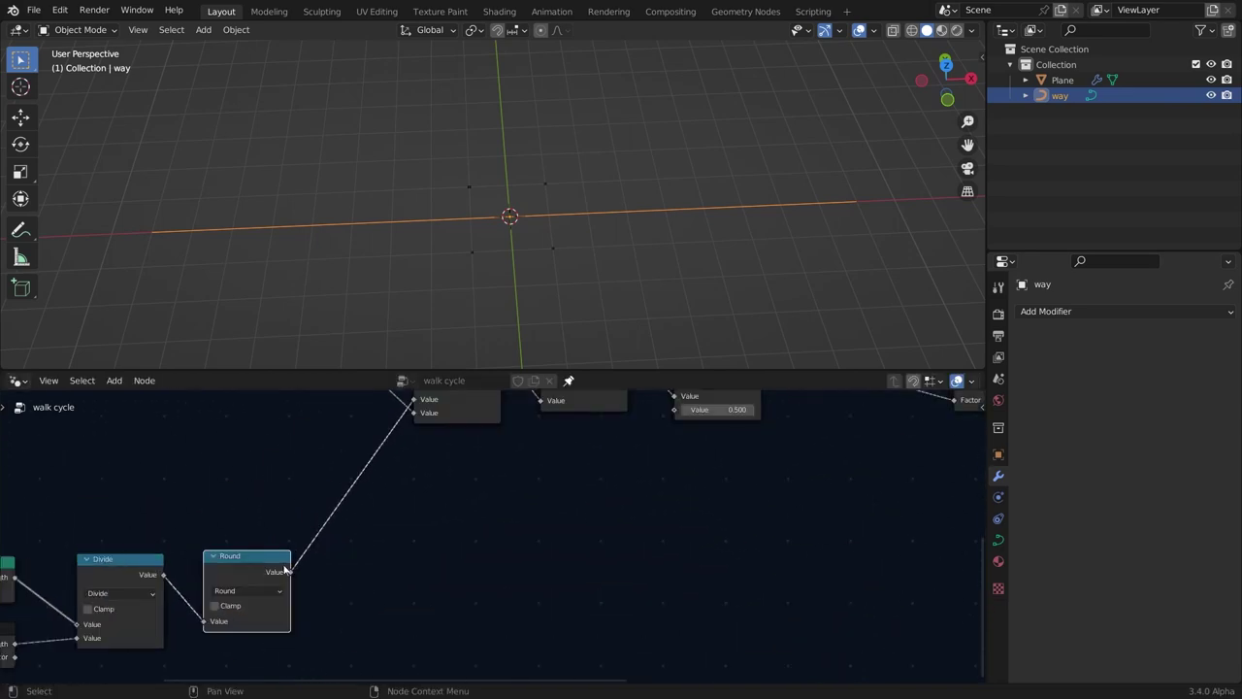
middle_drag(284, 569, 275, 600)
drag(274, 600, 641, 590)
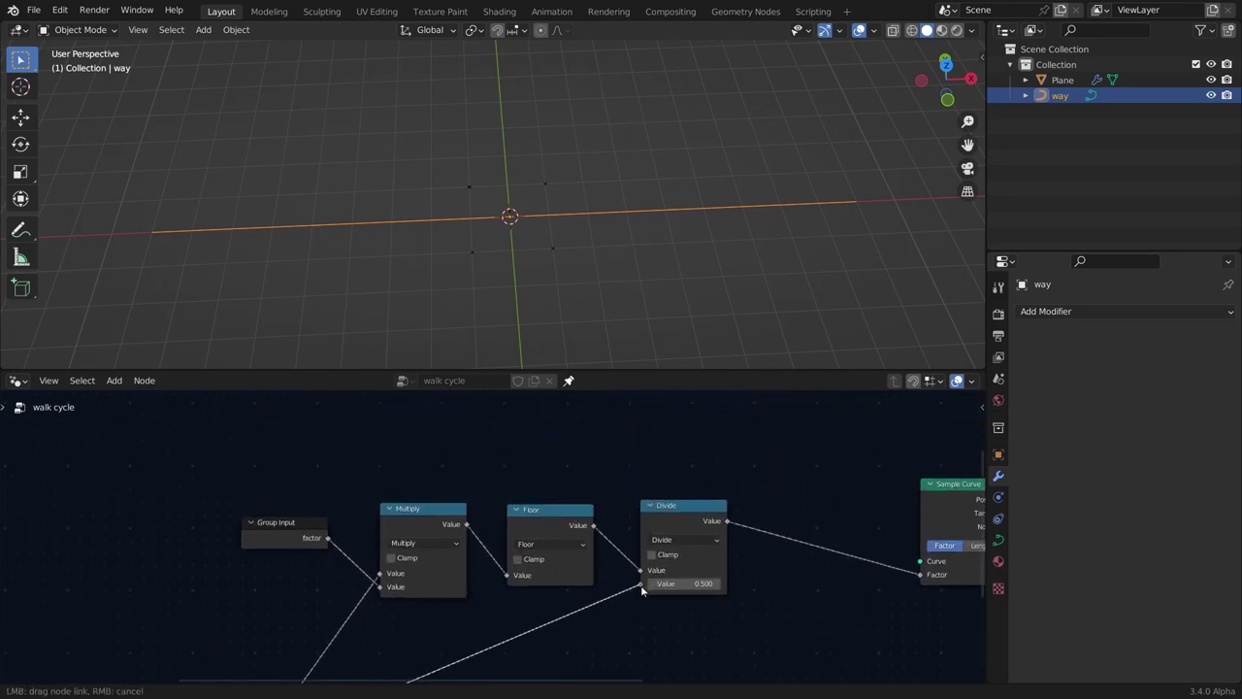
Move the Sample Curve node slightly closer to the Divide node.
drag(525, 476, 517, 475)
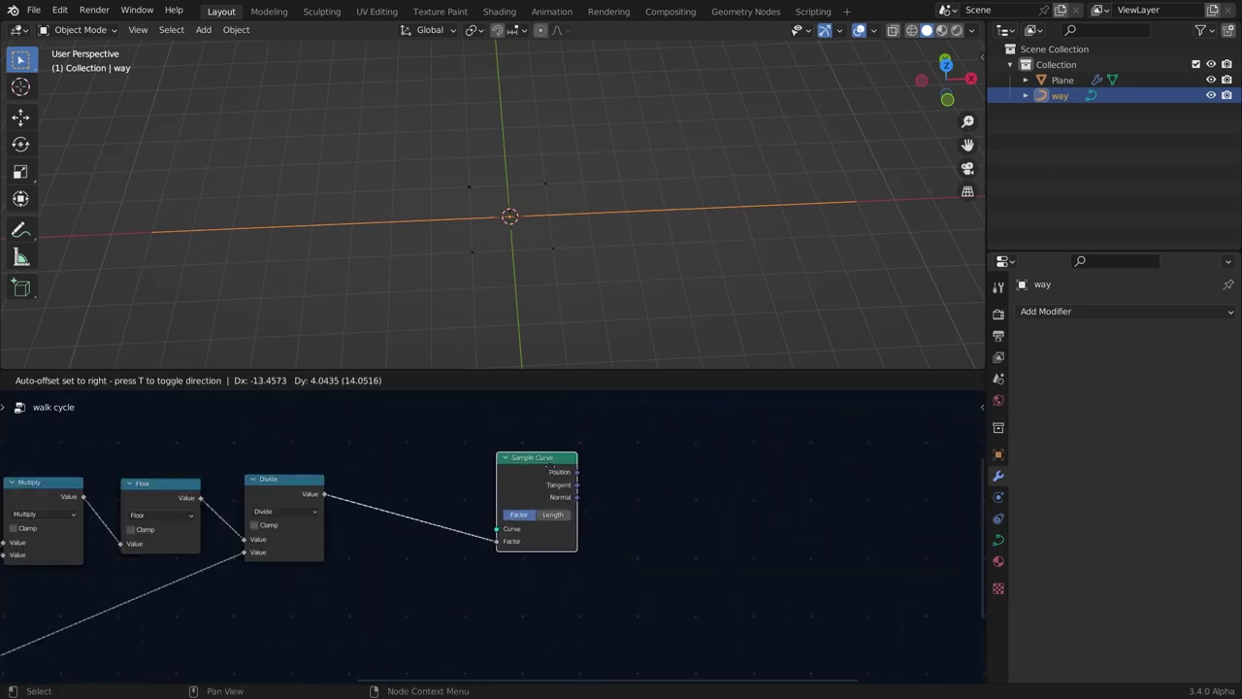
scroll(517, 475, down, 1)
scroll(493, 529, up, 1)
scroll(486, 529, up, 2)
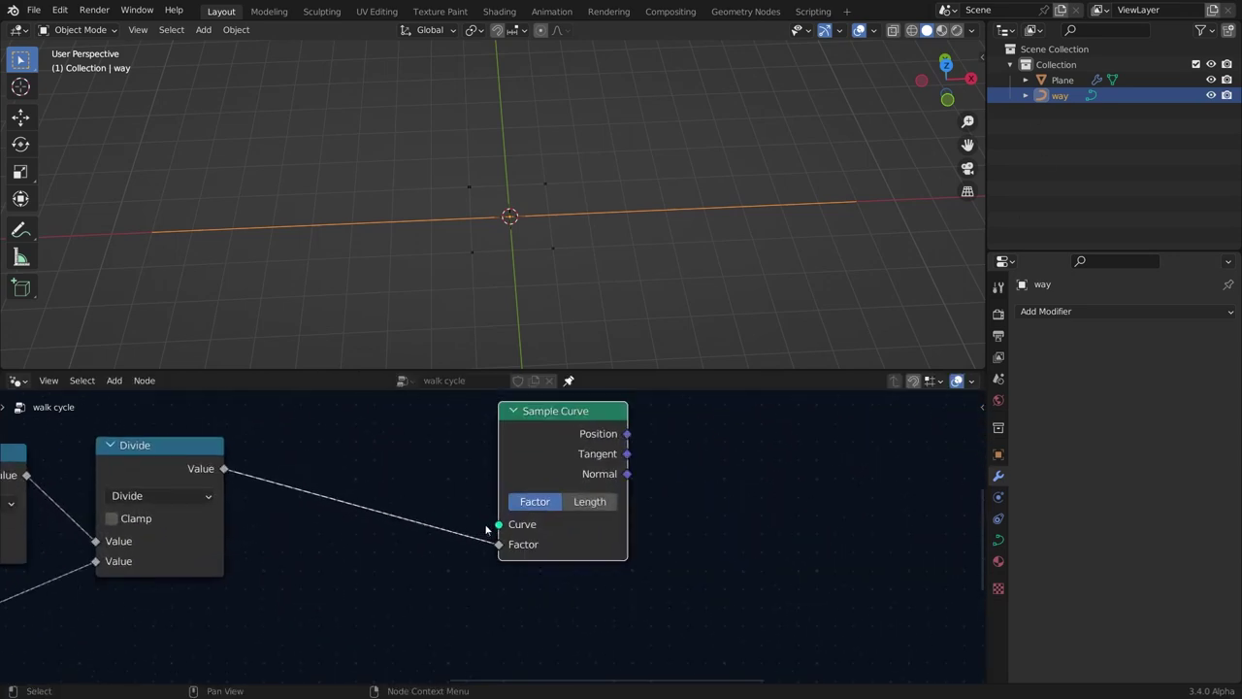
drag(486, 530, 233, 513)
scroll(503, 525, up, 3)
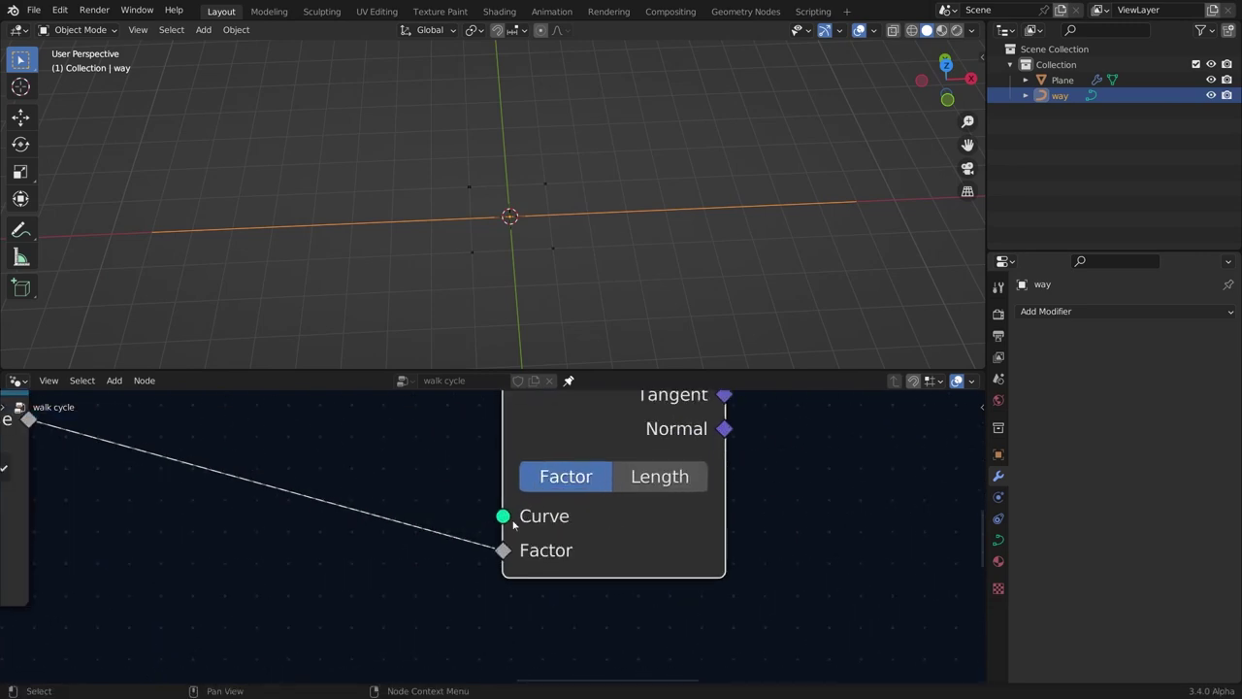
Duplicate the factor Group Input node, reveal the copy's hidden sockets, and place it above the Divide node before Sample Curve.
scroll(513, 526, down, 8)
scroll(252, 520, down, 4)
middle_drag(68, 521, 335, 522)
click(226, 504)
key(shift+d)
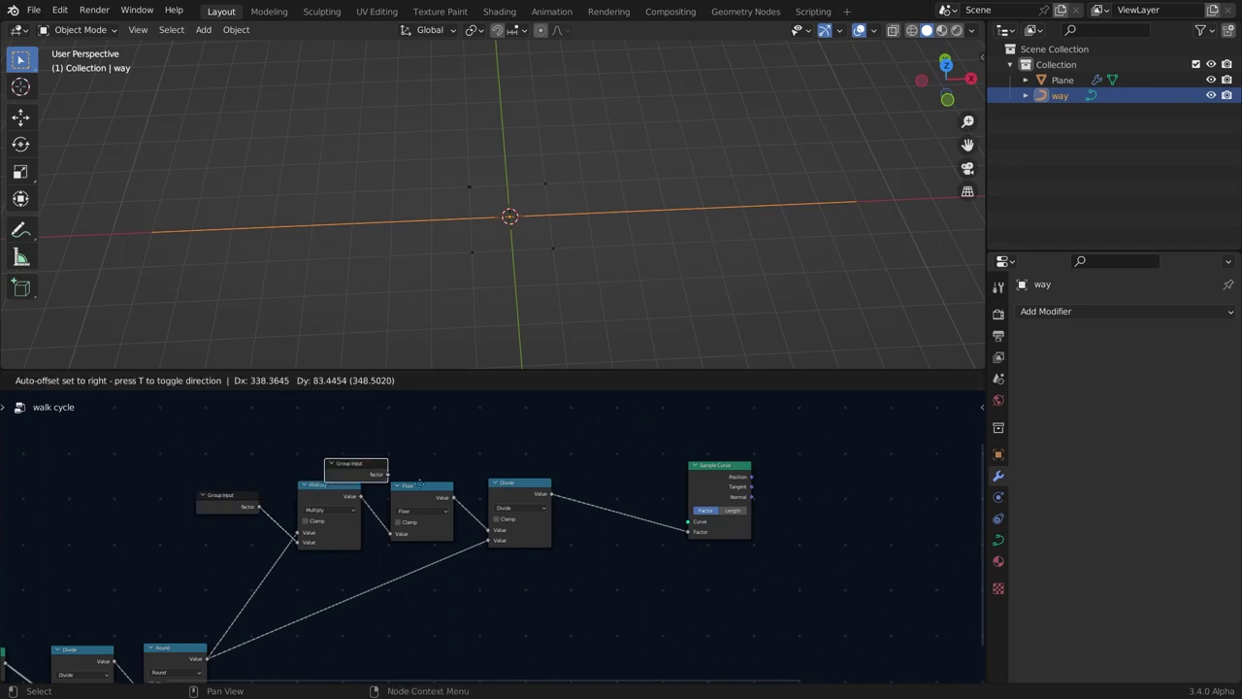
click(593, 473)
scroll(612, 473, up, 1)
middle_drag(604, 453, 515, 484)
key(ctrl+h)
drag(514, 483, 442, 434)
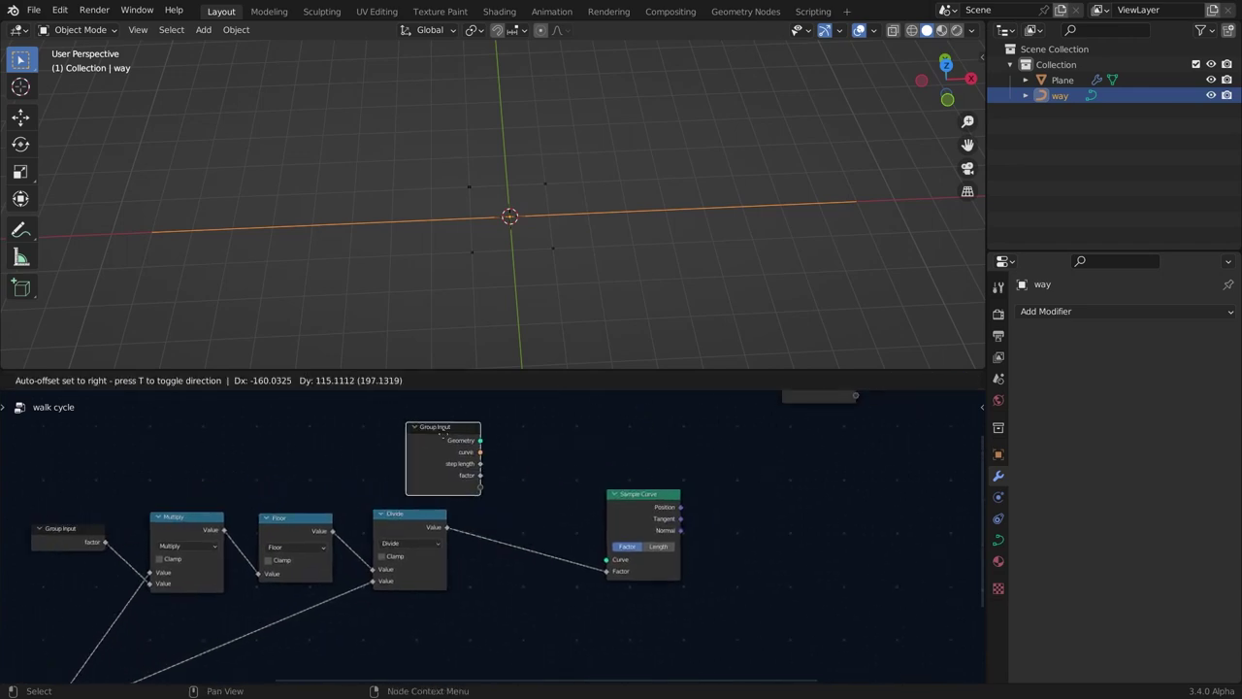
click(408, 435)
Add an Object Info node between the copied Group Input and Sample Curve nodes.
scroll(466, 445, up, 1)
key(shift+a)
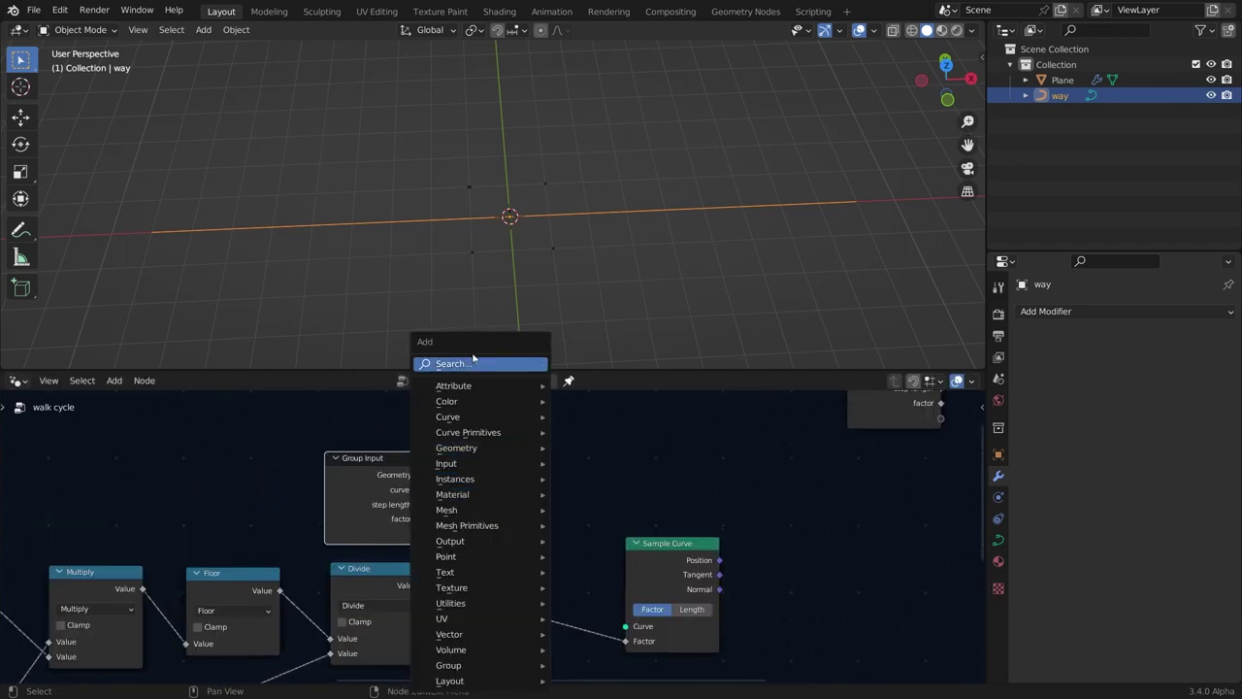
click(473, 363)
text(ob)
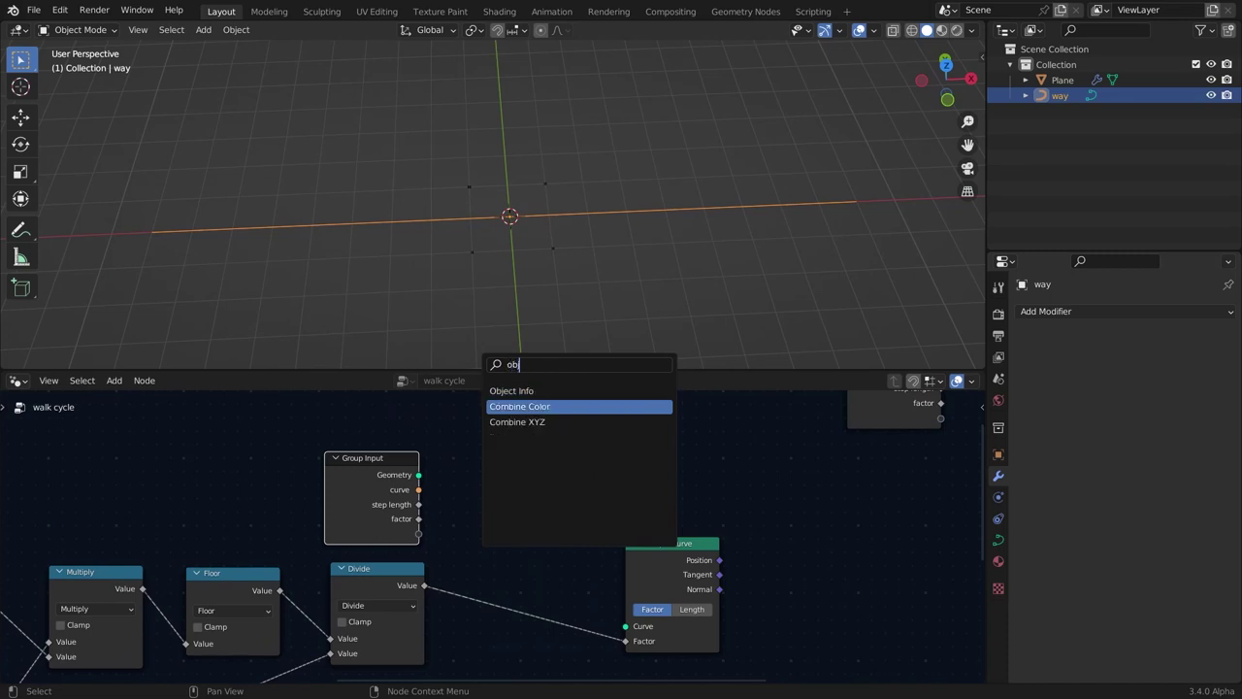
click(512, 392)
click(487, 464)
Link the curve input to Object Info, its Geometry to Sample Curve's Curve socket, and set Object Info to Relative.
scroll(485, 466, up, 3)
drag(399, 478, 459, 568)
middle_drag(587, 522, 565, 485)
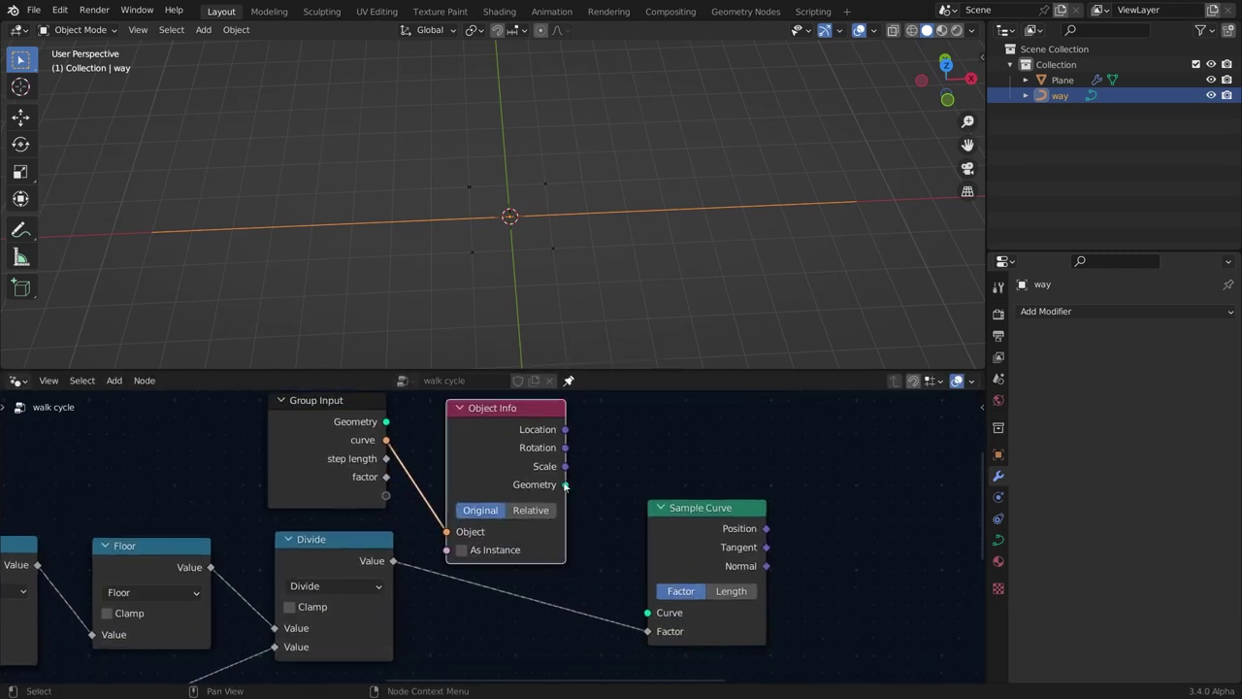
drag(565, 485, 647, 613)
click(531, 510)
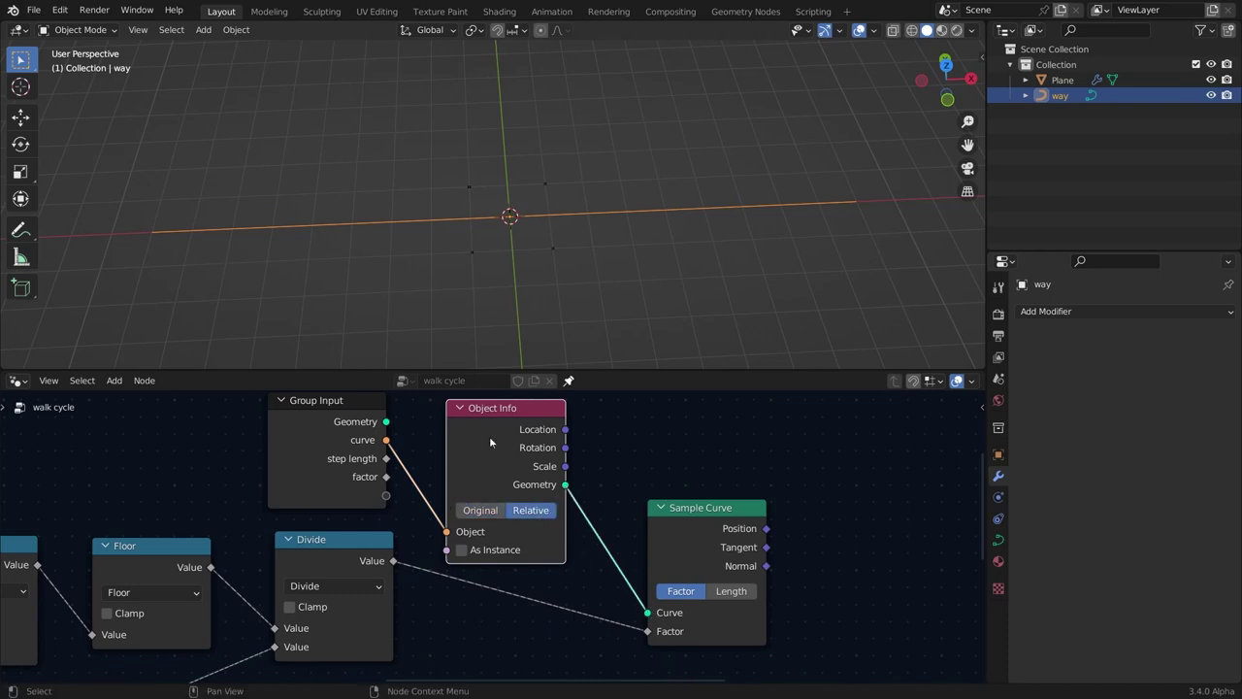
Hide the unused sockets of the Object Info node and the curve Group Input, and stack both compactly near Sample Curve.
key(ctrl+h)
drag(499, 430, 485, 429)
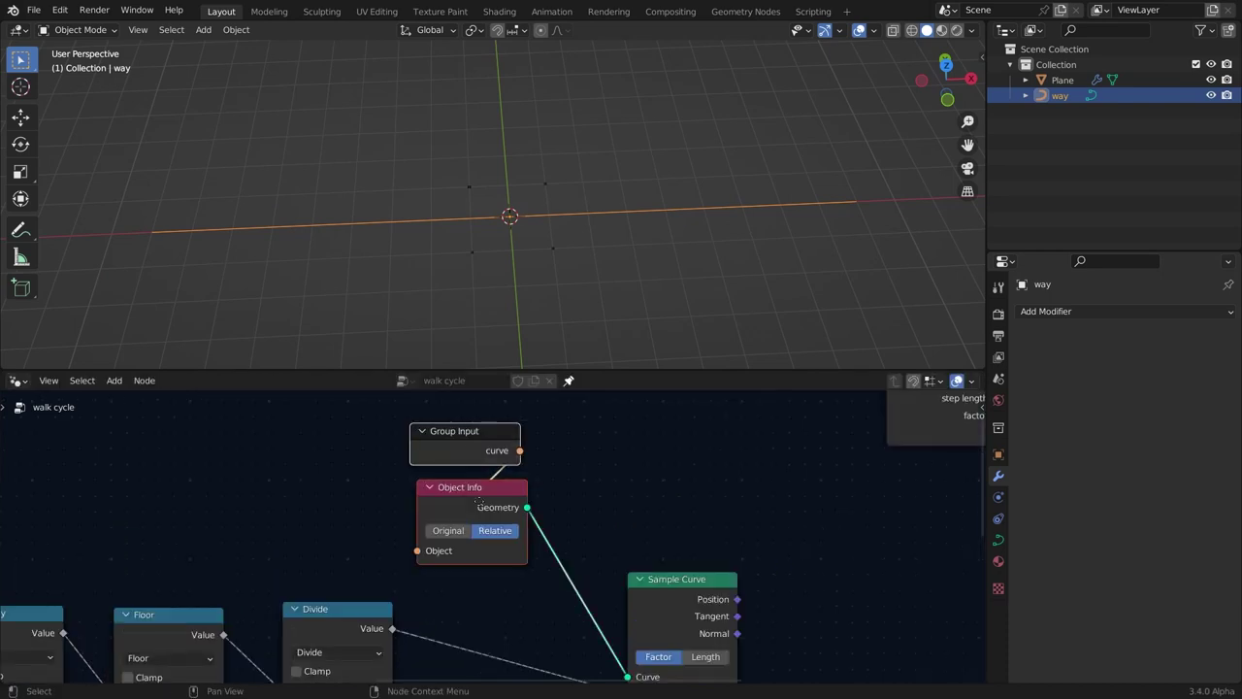
scroll(404, 457, down, 5)
Enable Clamp on the Divide node that feeds the Sample Curve factor.
scroll(281, 531, up, 7)
middle_drag(282, 531, 412, 608)
scroll(647, 556, down, 8)
scroll(613, 508, up, 2)
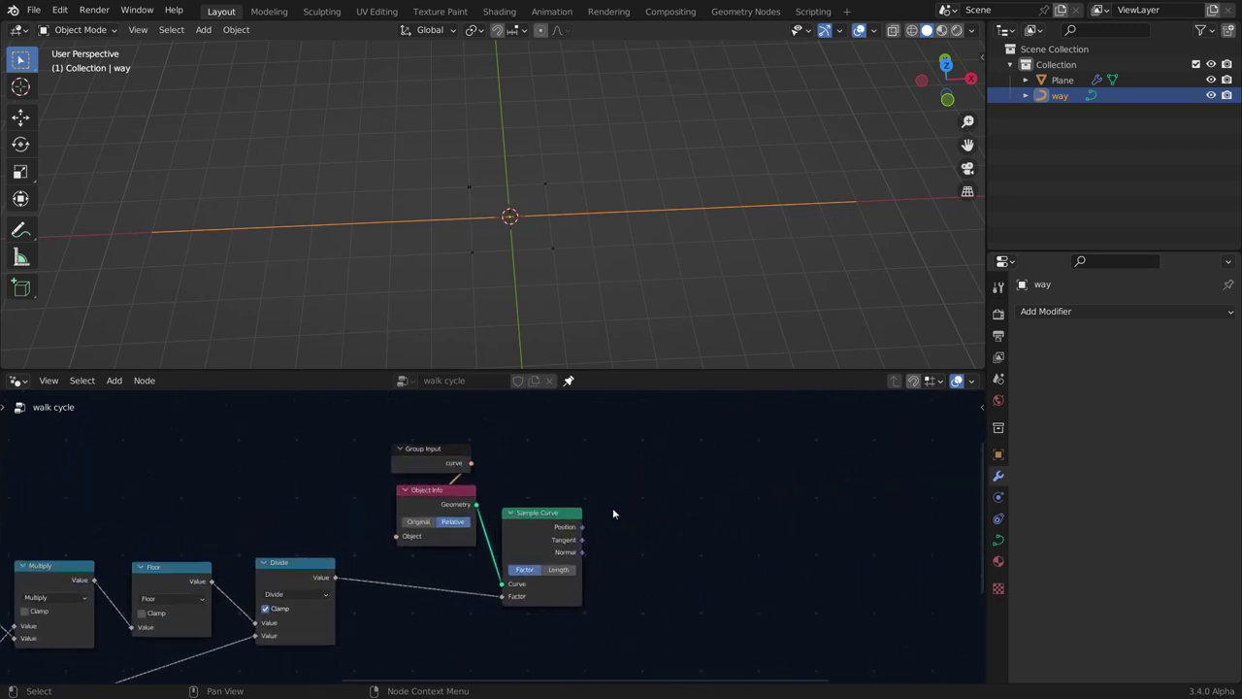
Insert a Transform node on the link between the geometry Group Input and Group Output, and move that Group Input farther away.
scroll(613, 510, down, 4)
middle_drag(719, 468, 529, 539)
key(shift+a)
text(tr)
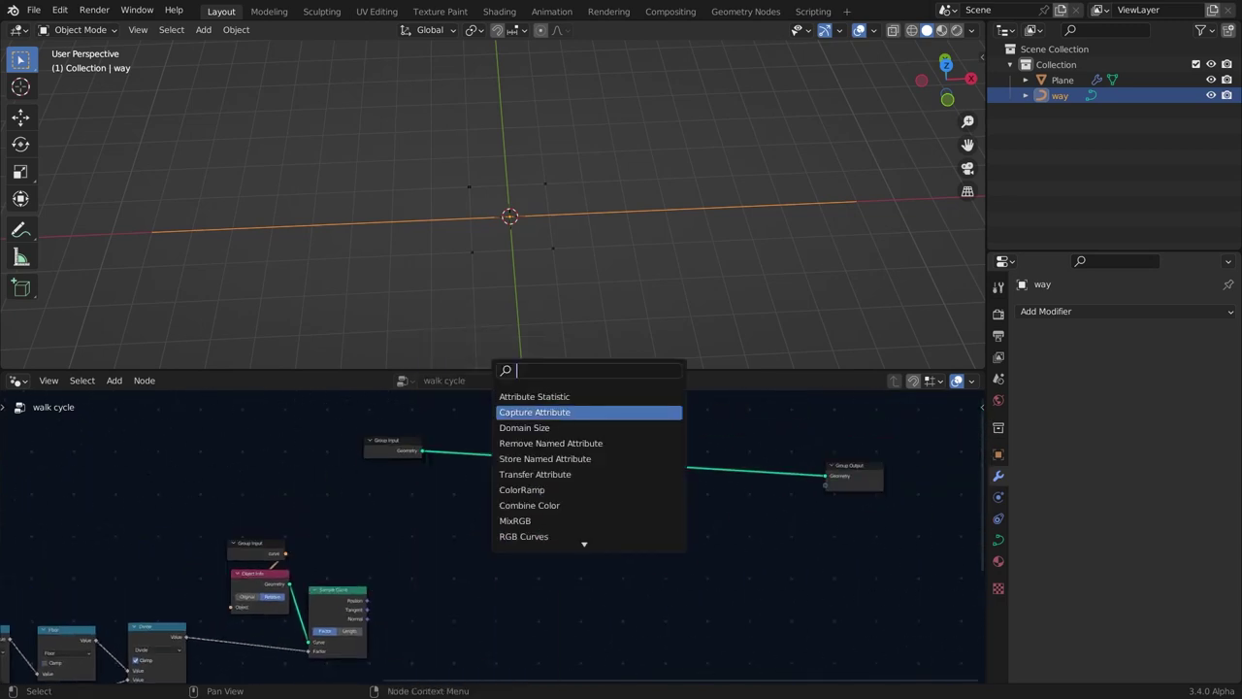
text(a)
key(Return)
scroll(660, 481, up, 3)
click(671, 486)
drag(385, 430, 360, 424)
scroll(320, 572, down, 1)
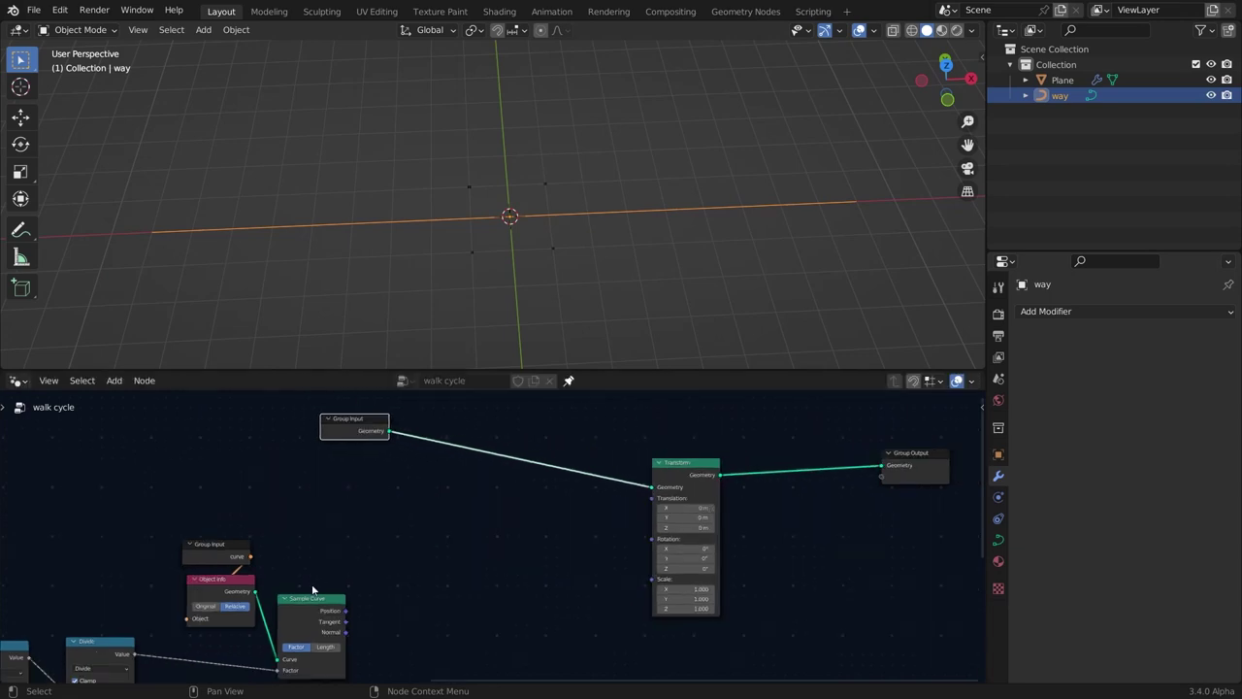
middle_drag(313, 589, 403, 523)
scroll(485, 534, down, 1)
middle_drag(631, 545, 538, 610)
scroll(568, 588, up, 1)
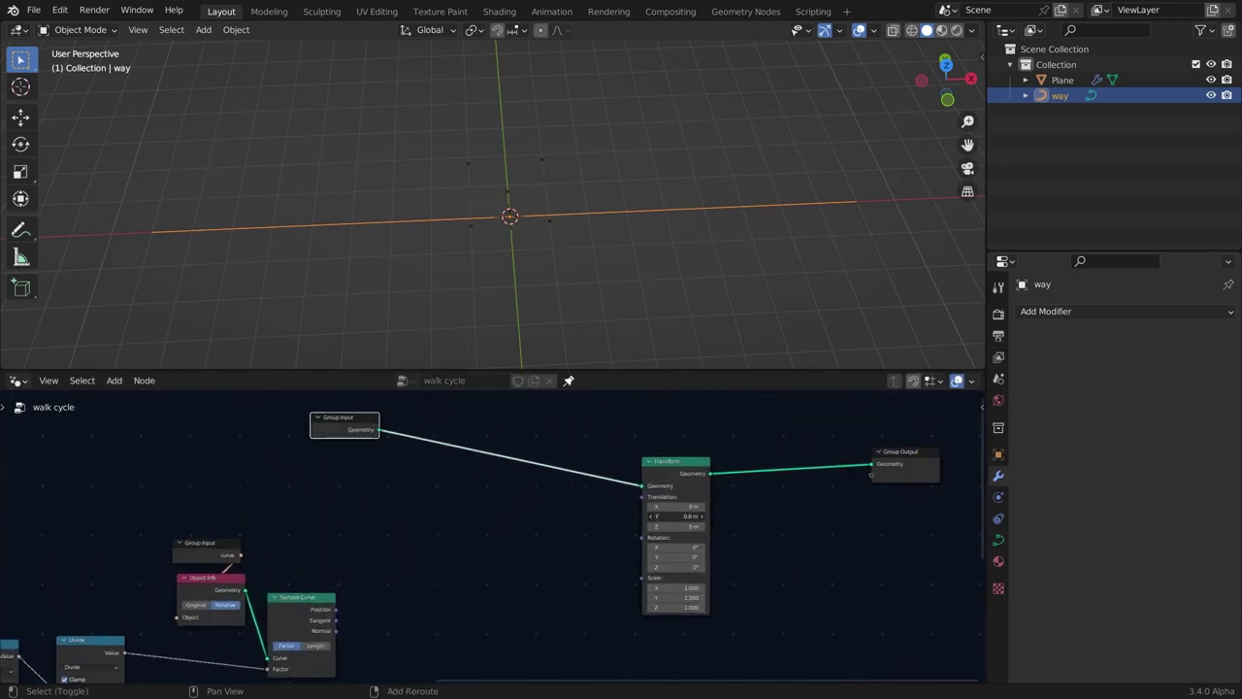
right_click(676, 517)
Link the Position output of Sample Curve to the Transform node's Translation.
scroll(296, 562, up, 2)
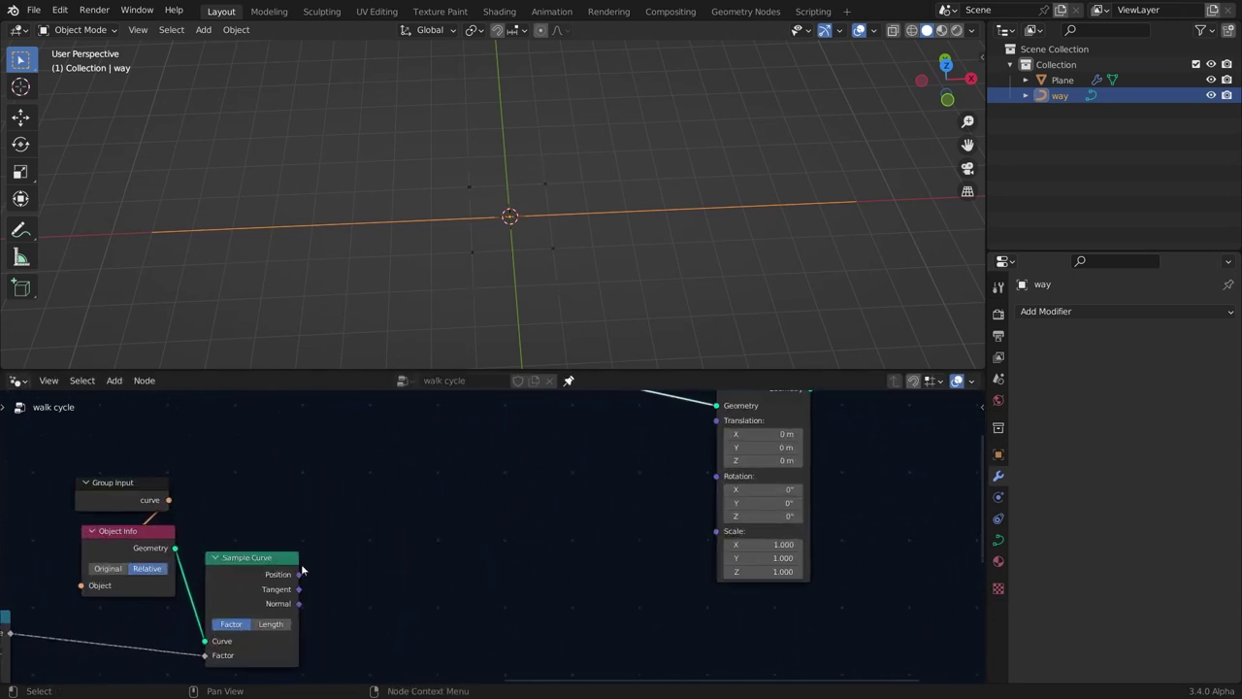
drag(299, 576, 715, 466)
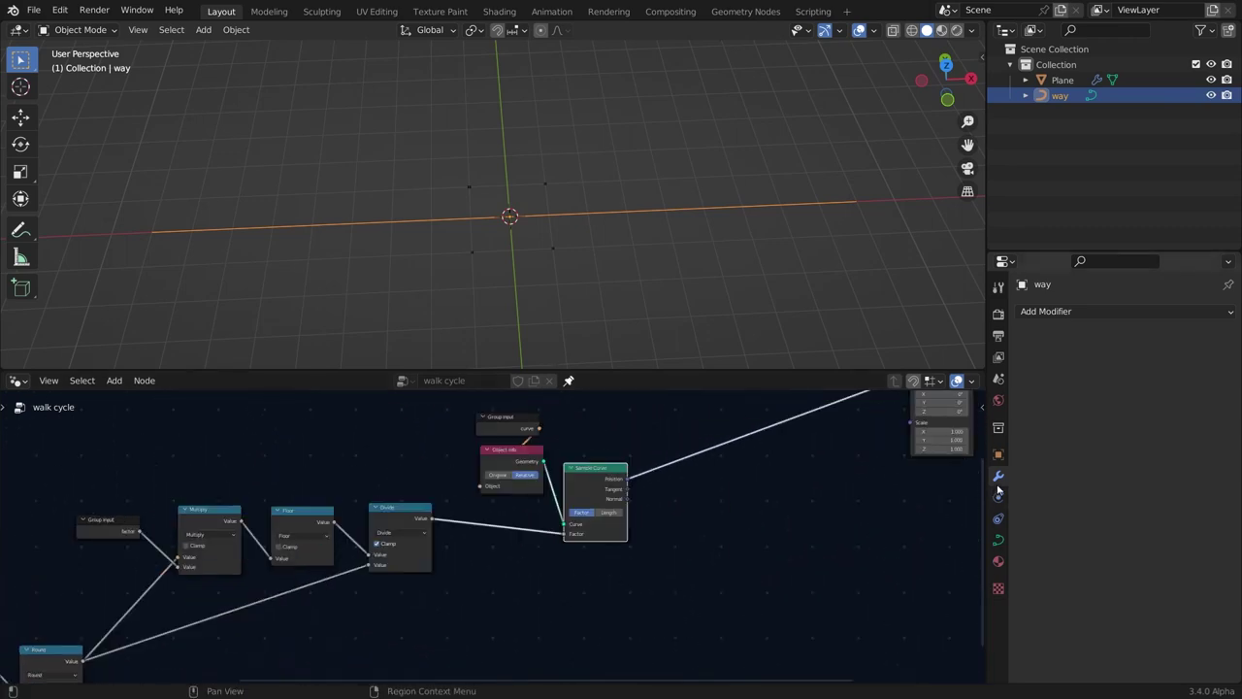
Select the plane and move the factor input above step length in the node group's input list.
click(555, 246)
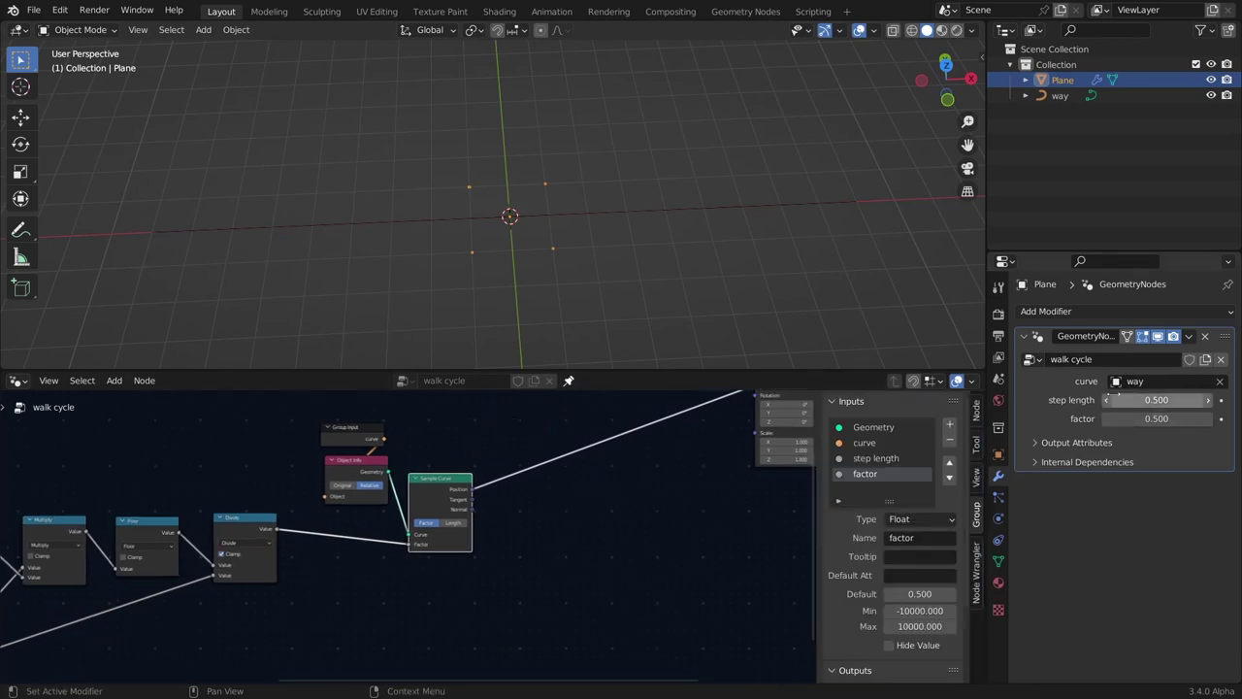
click(950, 463)
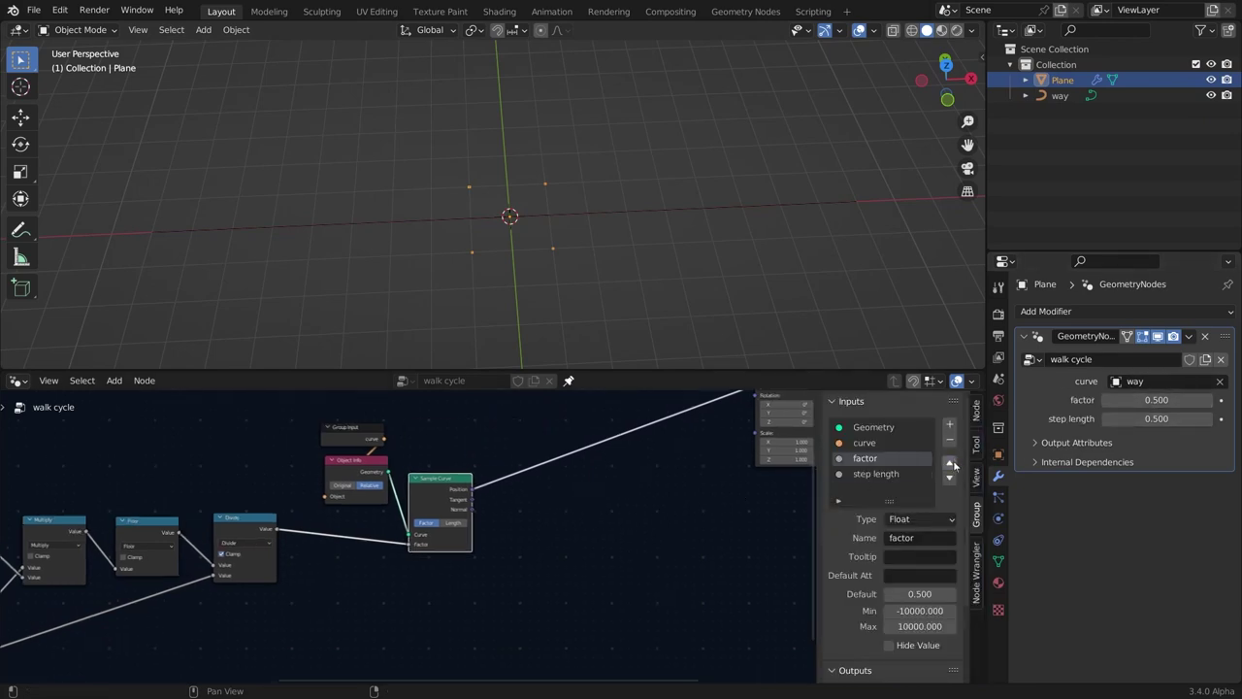
key(n)
Try out a higher factor on the plane's walk cycle modifier, restore it, and set the step length to 2.
drag(1146, 400, 1223, 400)
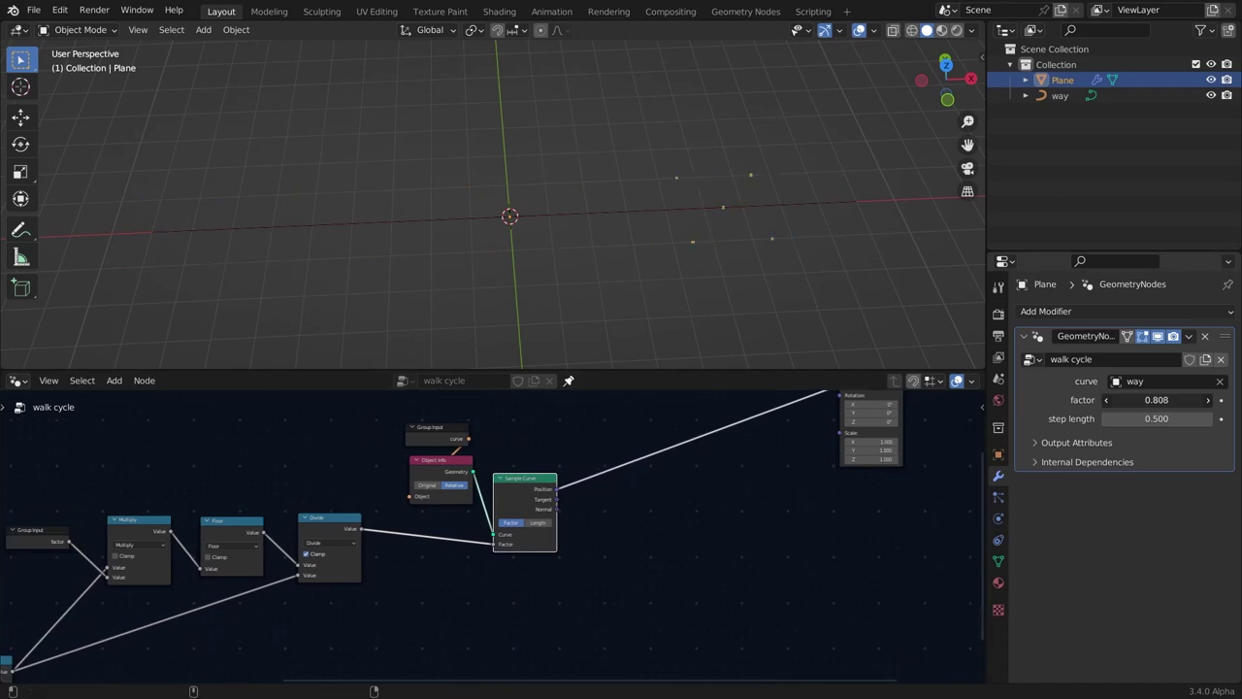
right_click(1155, 400)
click(1156, 418)
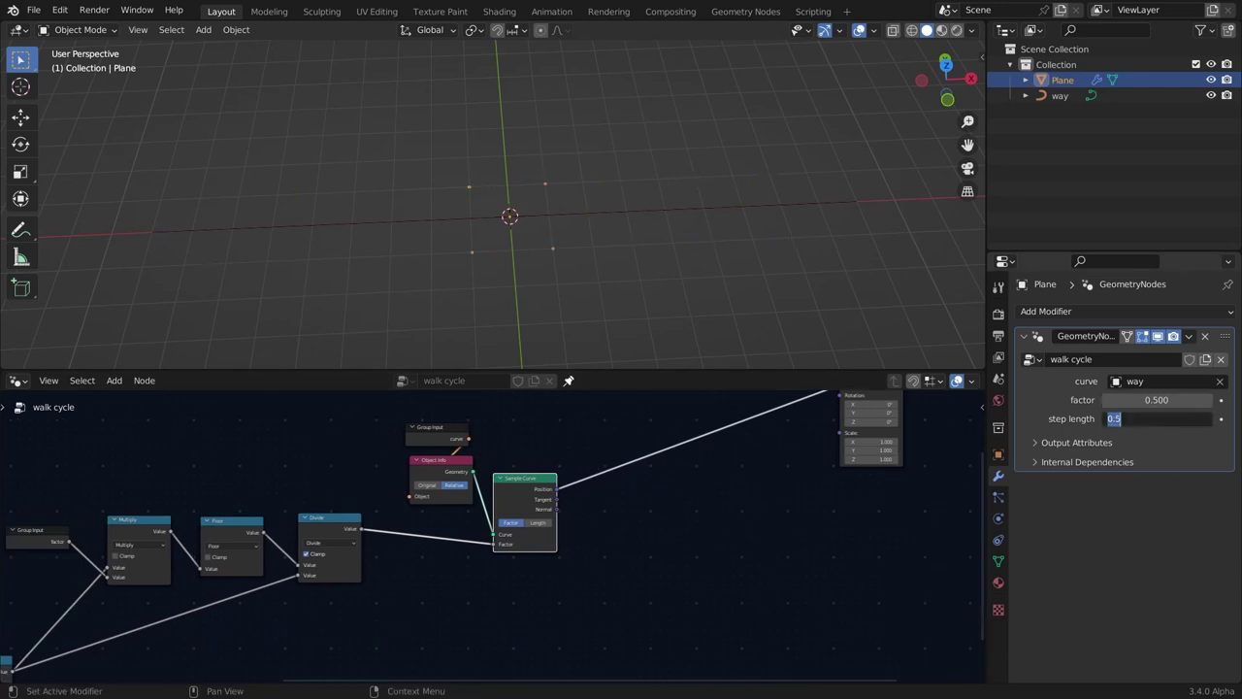
text(2)
key(Return)
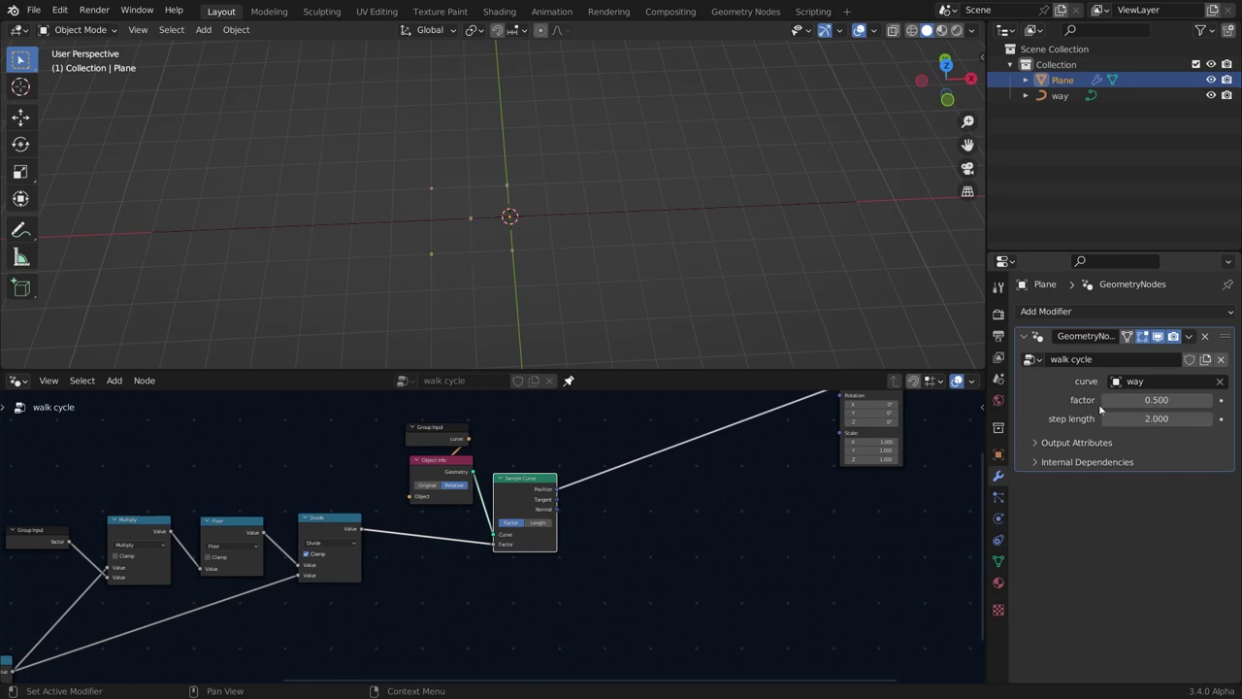
Drive the modifier's factor with the expression #frame/100 and play the animation.
right_click(1150, 400)
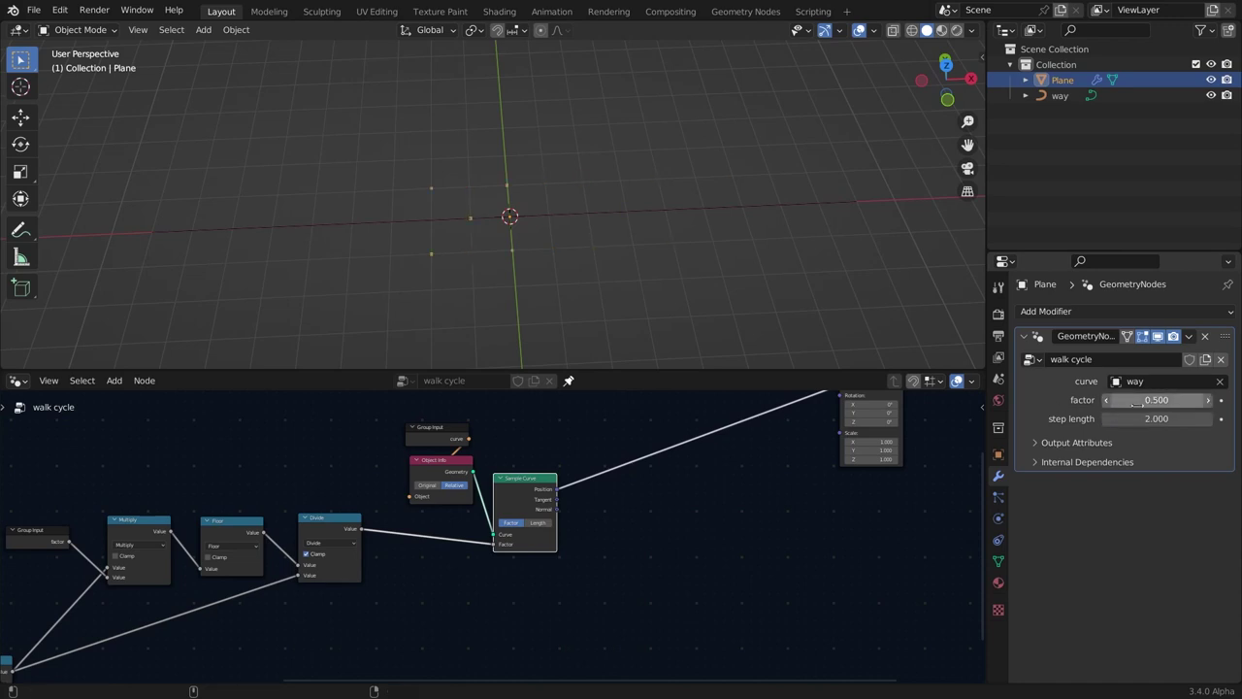
click(1134, 399)
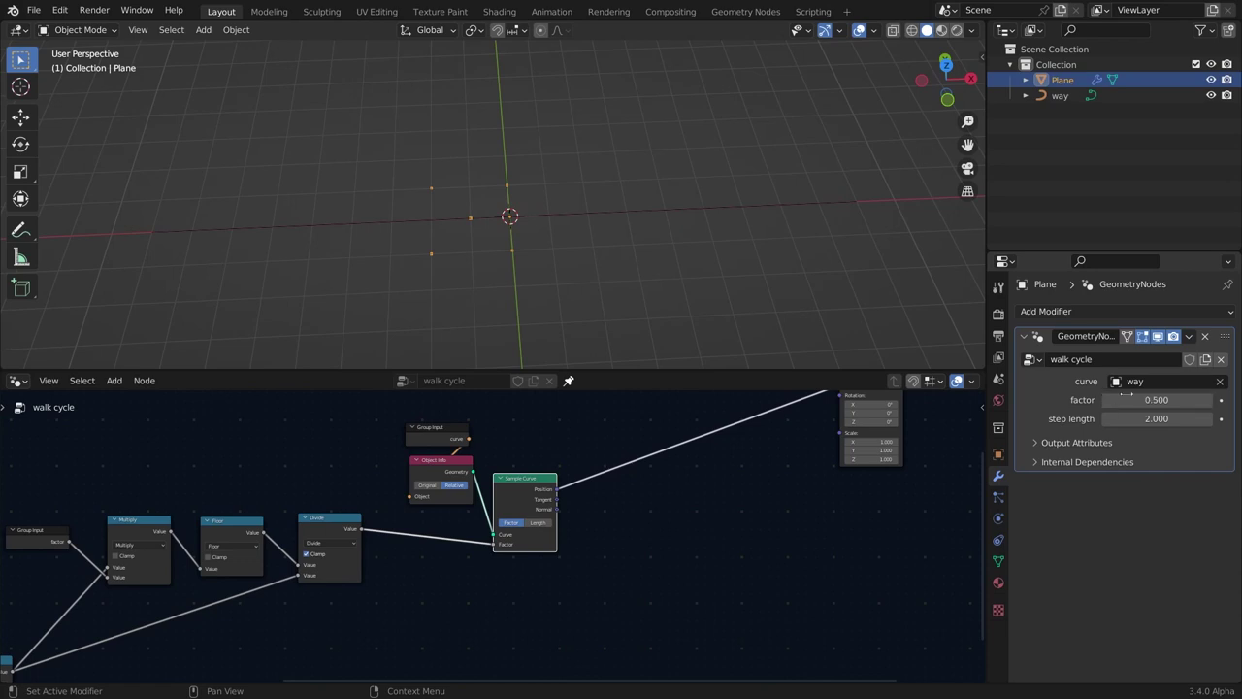
text(#frame/)
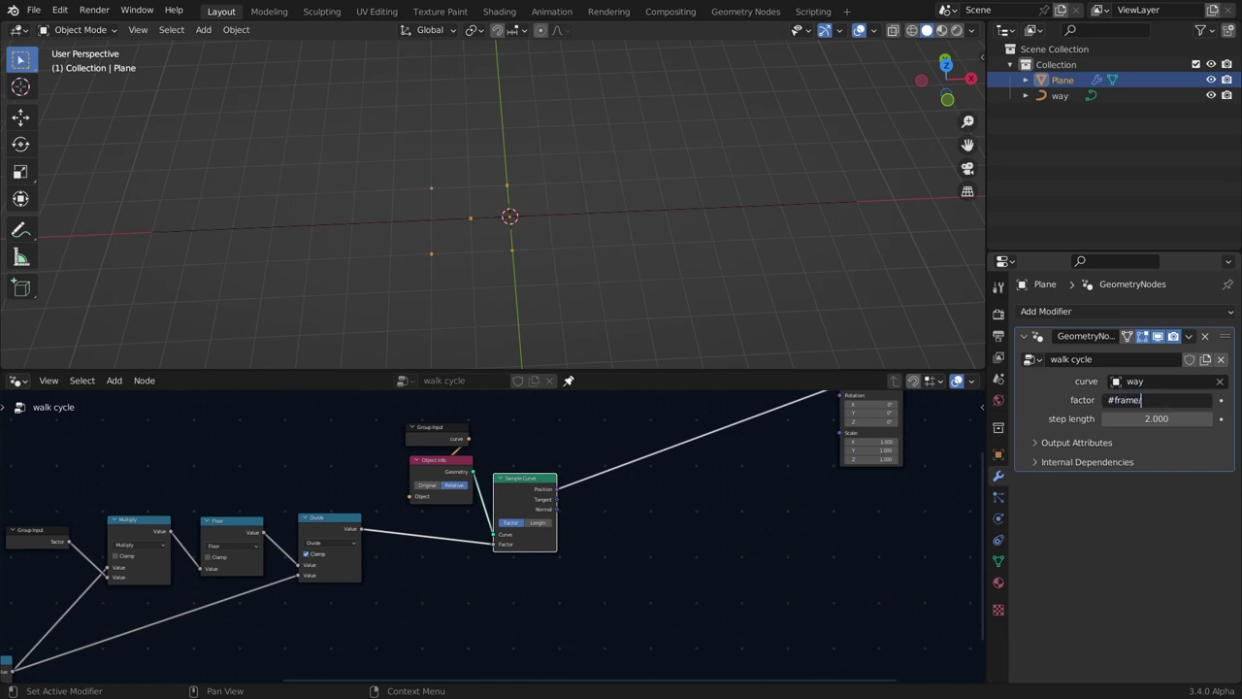
text(100)
key(Return)
key(space)
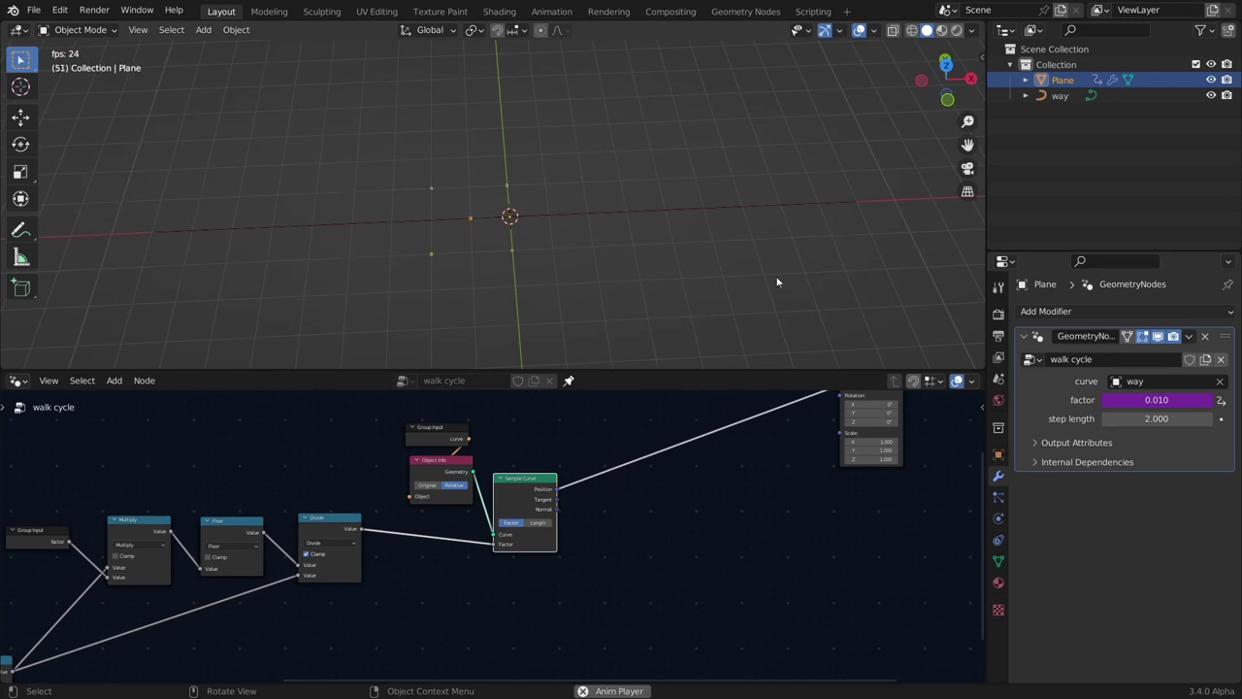
middle_drag(777, 281, 787, 229)
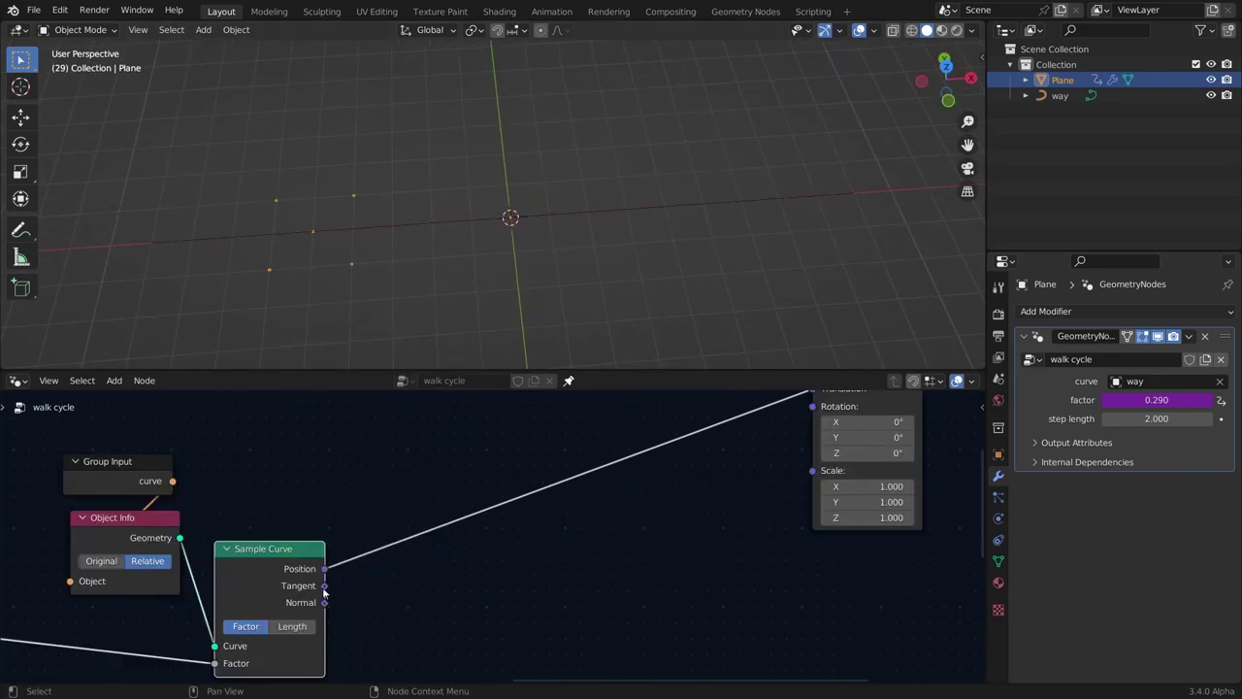
Add an Align Euler to Vector node fed by the Tangent output of Sample Curve.
drag(324, 586, 535, 548)
text(alig)
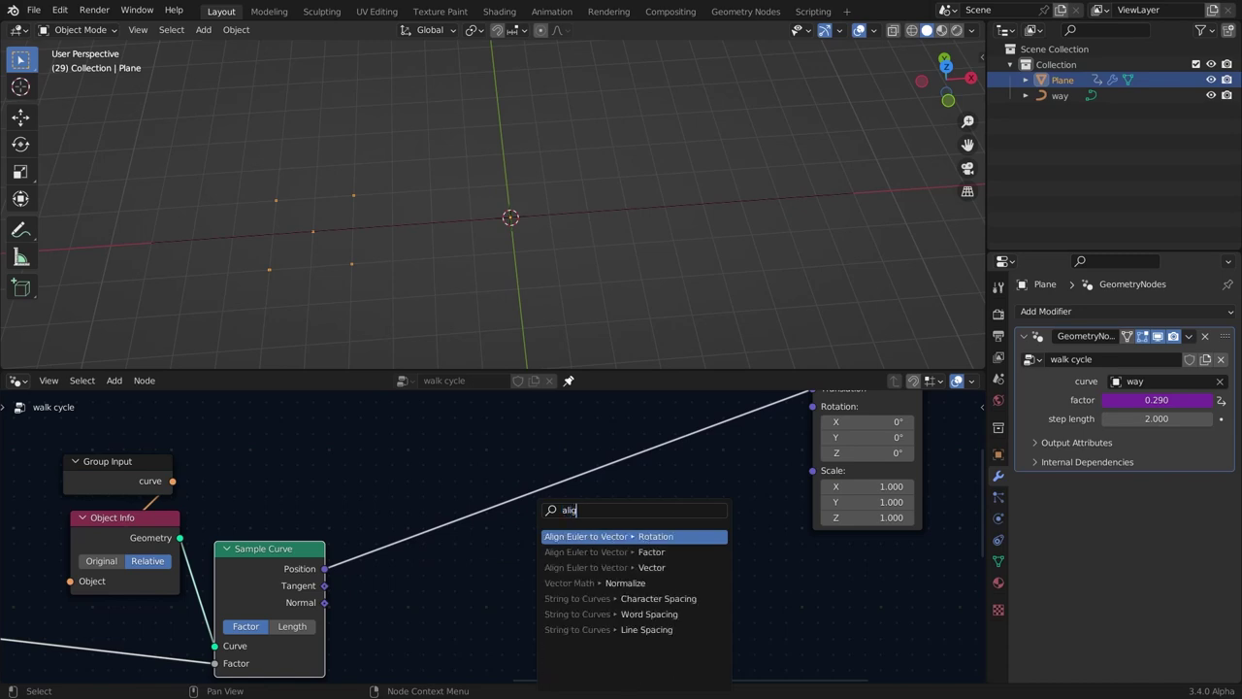
text(n)
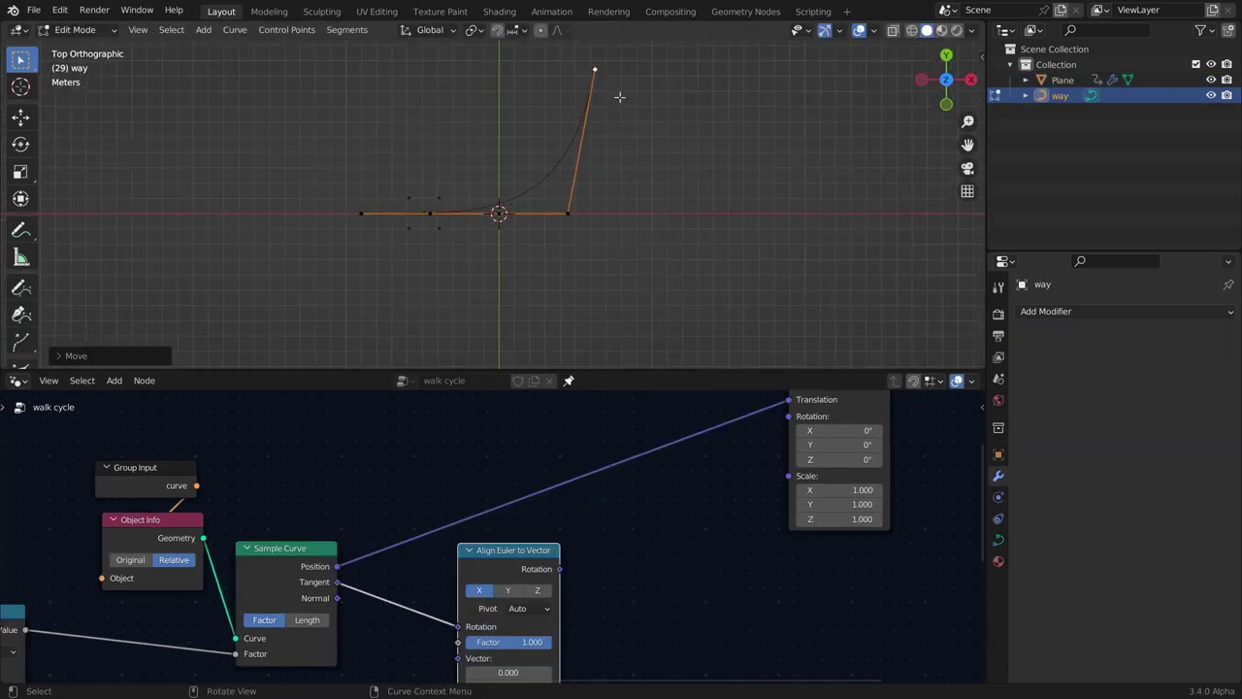
Finish editing the bent way curve and return to Object Mode to see it in perspective.
key(Tab)
middle_drag(501, 237, 546, 175)
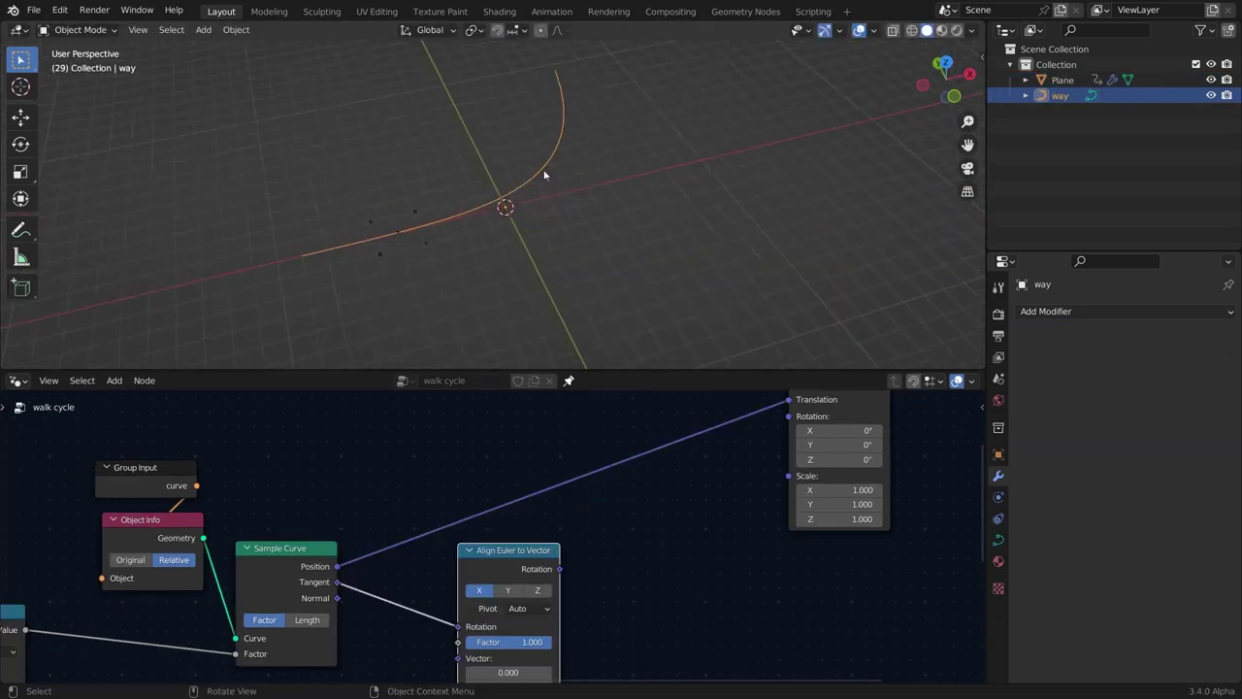
scroll(547, 175, up, 2)
scroll(479, 534, down, 1)
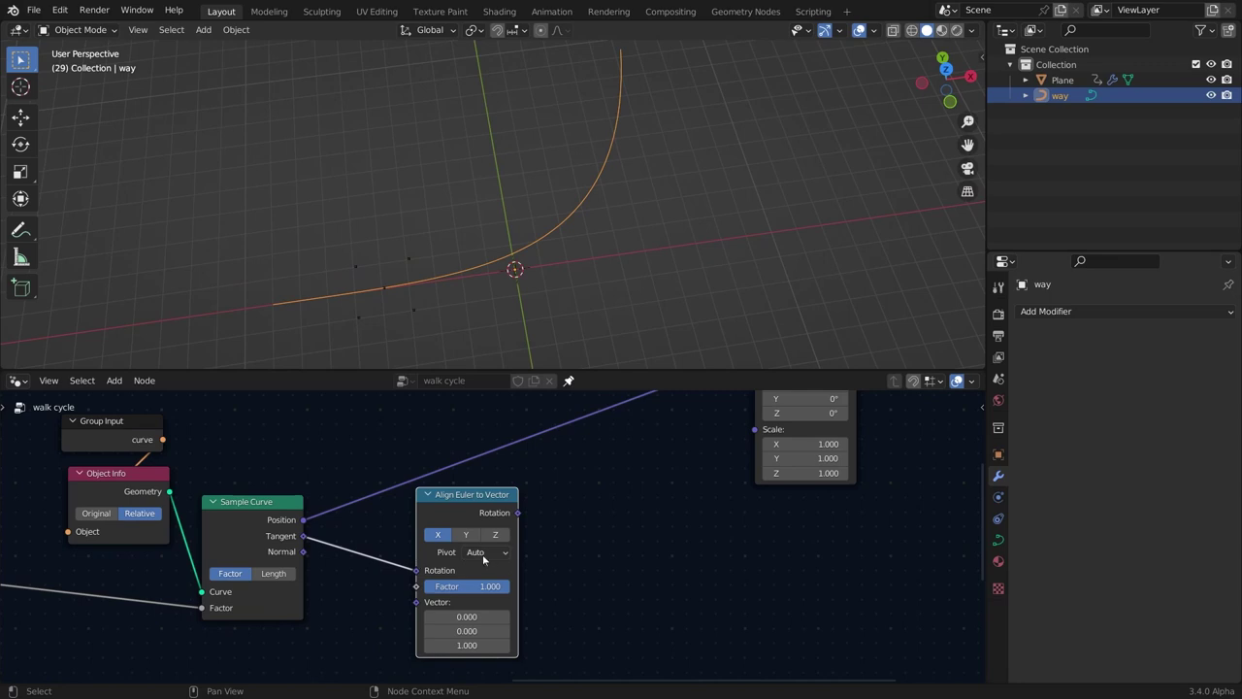
Move the Tangent link to the Vector input of Align Euler to Vector, and link its Rotation output to the Transform node's Rotation.
drag(422, 575, 416, 603)
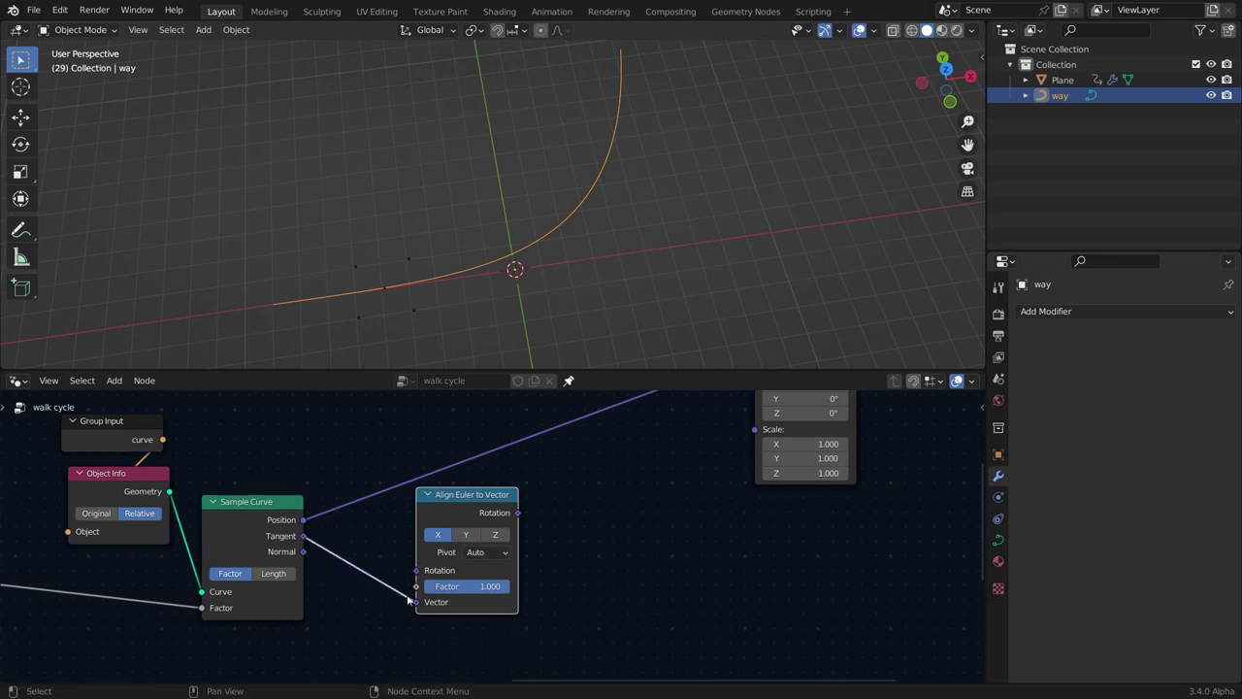
scroll(469, 550, down, 2)
middle_drag(560, 509, 461, 554)
drag(413, 564, 627, 446)
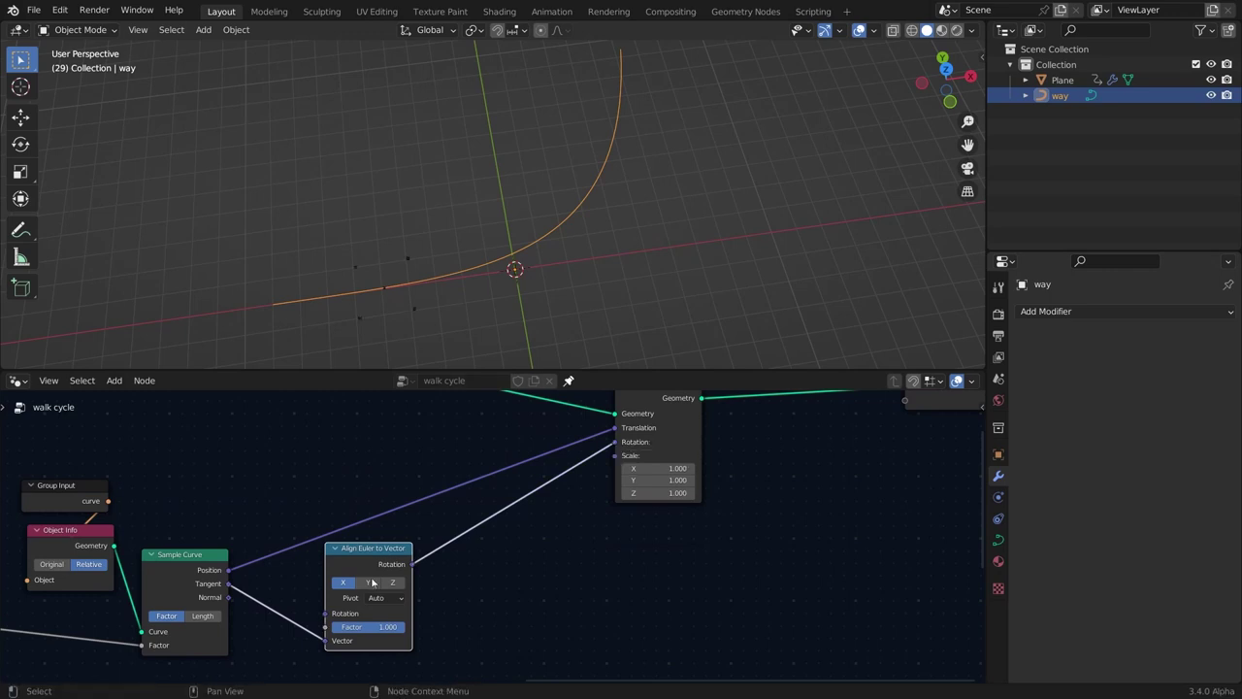
Nudge the Align Euler to Vector node slightly and play the animation to check the feet along the bent curve.
drag(373, 575, 373, 583)
middle_drag(441, 256, 482, 267)
key(space)
key(space)
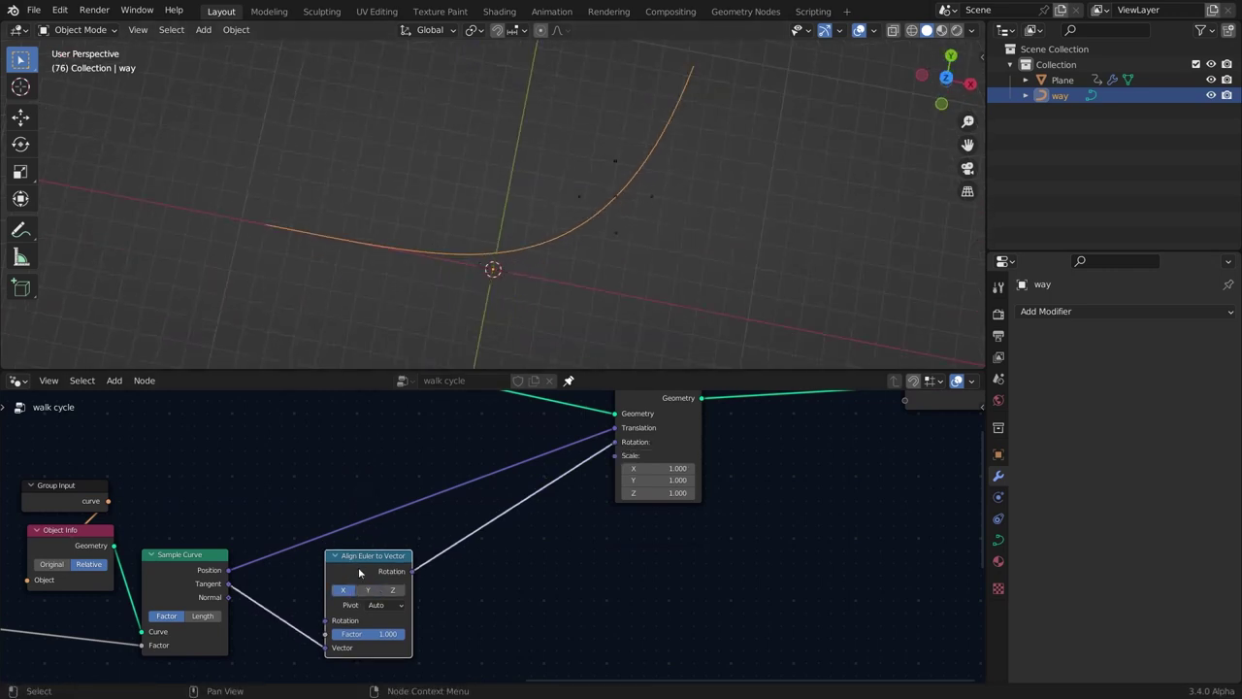
Mute and unmute the Align Euler to Vector node repeatedly to compare the feet's orientation along the curve.
key(m)
key(m)
key(m)
key(m)
key(m)
key(m)
middle_drag(567, 265, 573, 237)
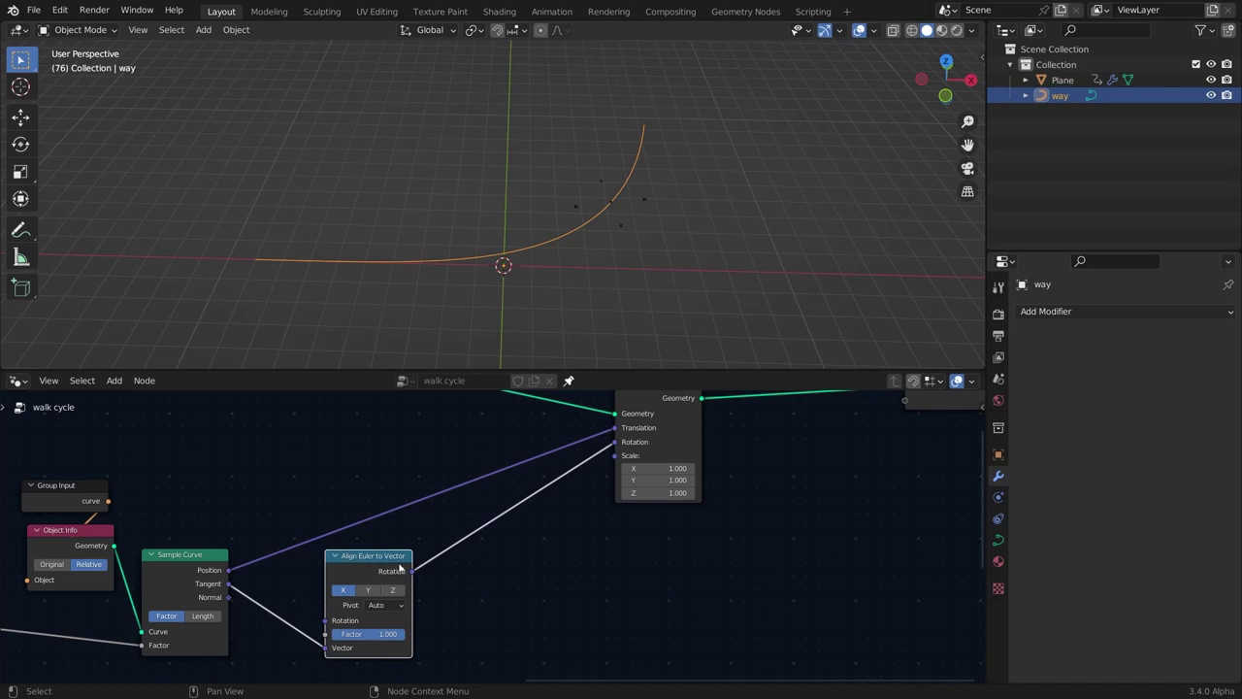
Collapse the Align Euler to Vector node and hide the unused Scale socket of the Transform node.
key(h)
scroll(499, 580, down, 3)
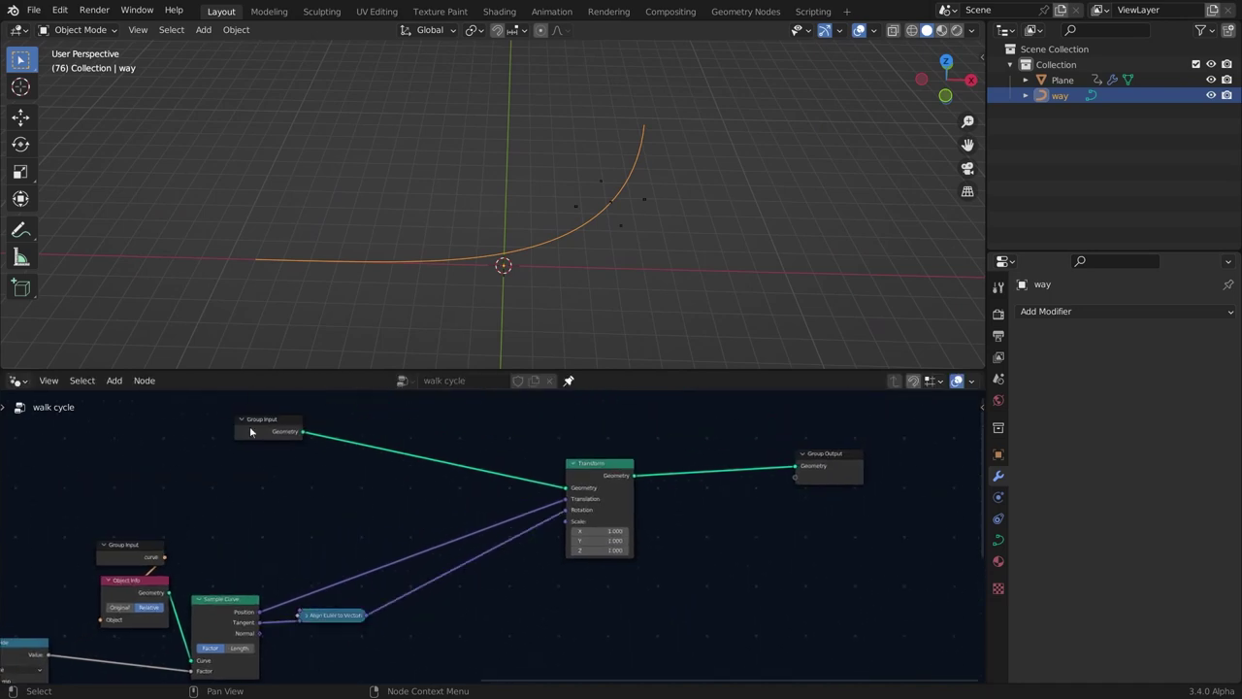
scroll(602, 473, up, 3)
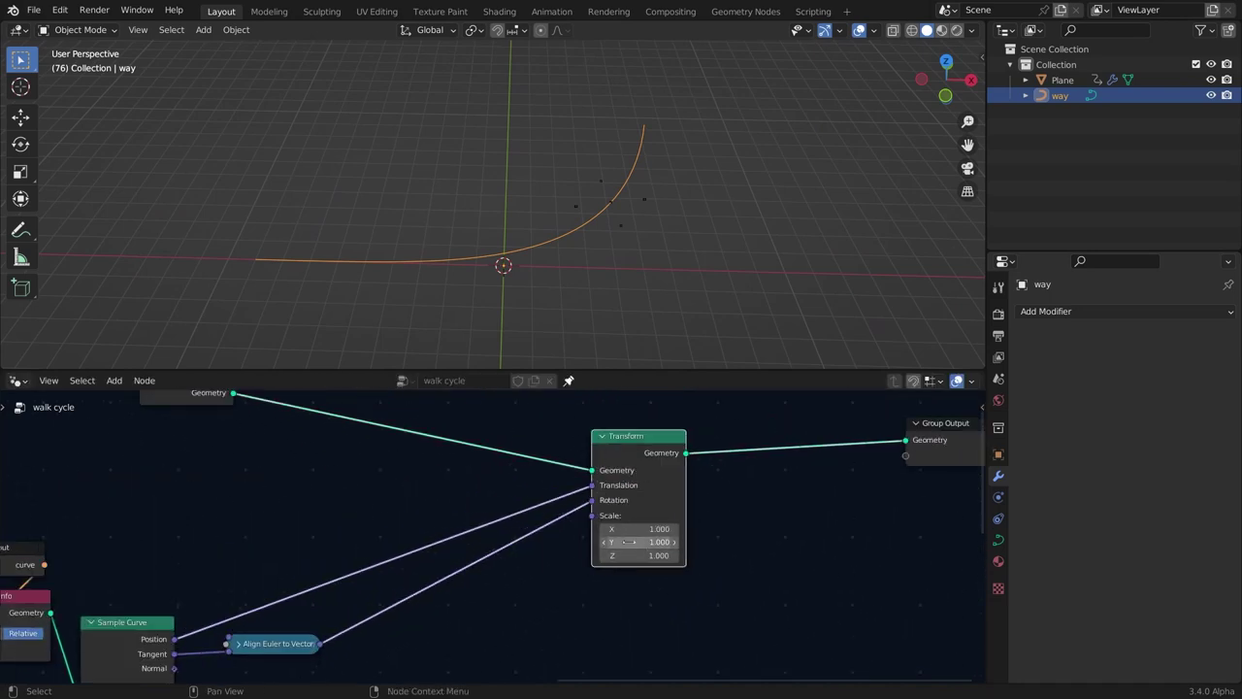
key(ctrl+h)
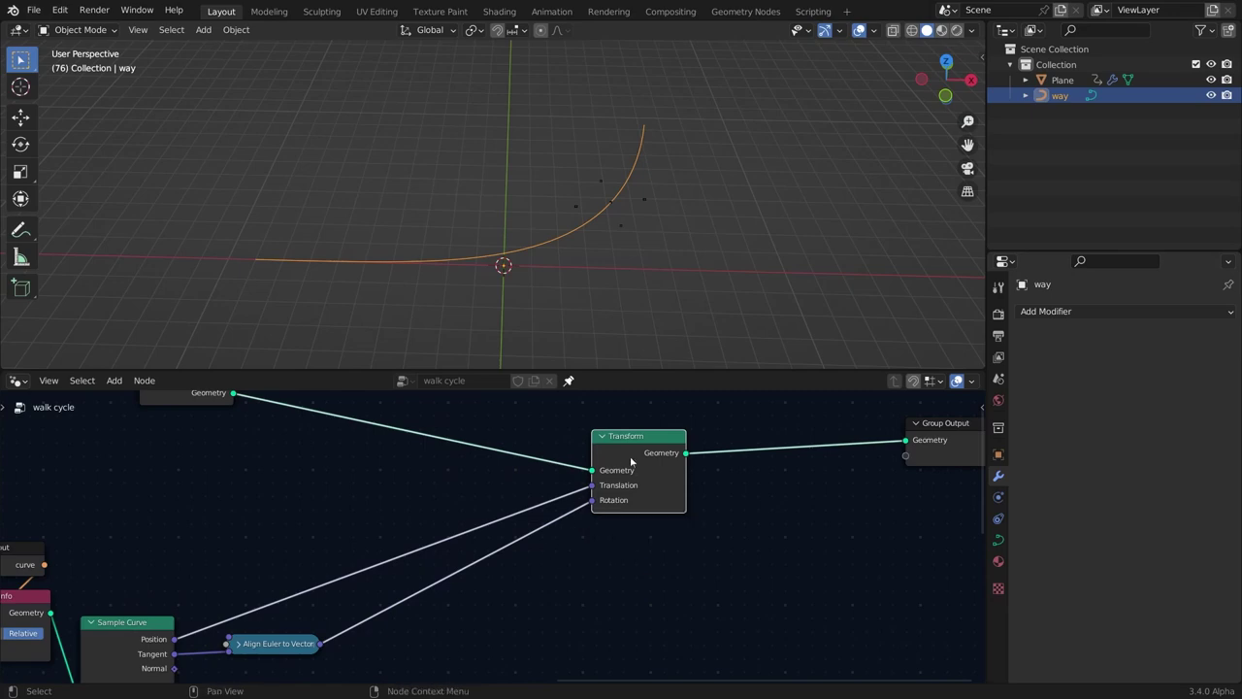
Save the Blender file on the Desktop as "walk cycle".
key(Home)
key(ctrl+s)
click(622, 529)
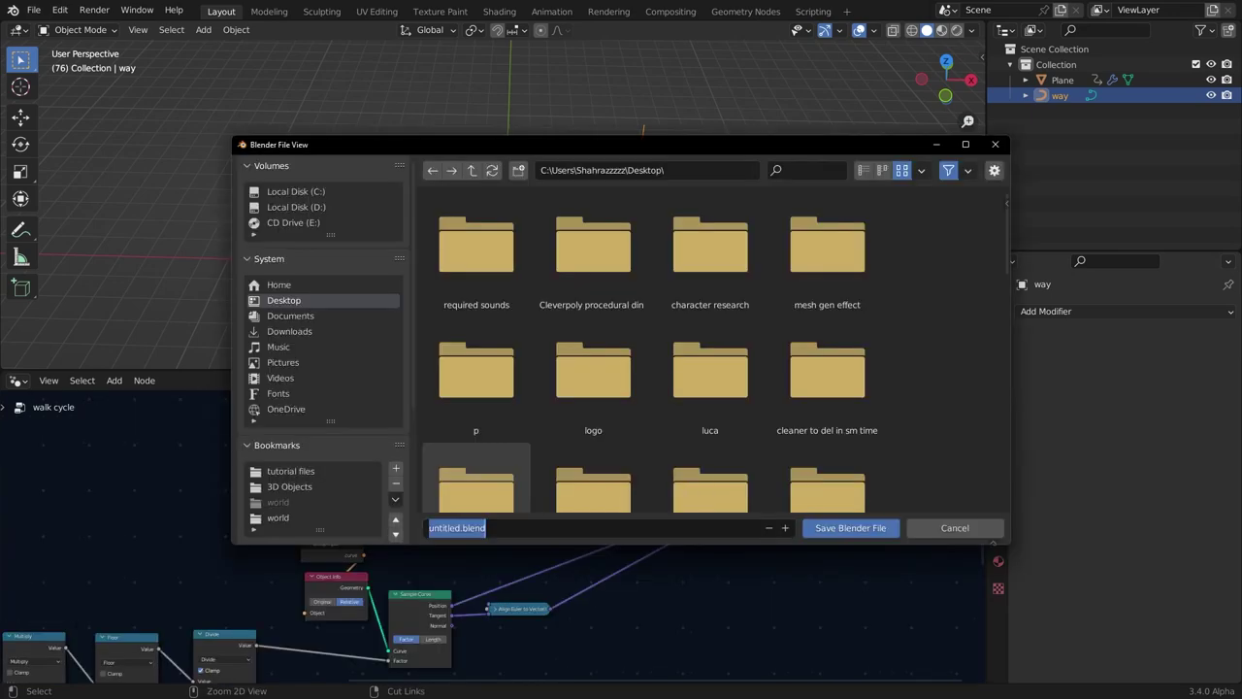
text(wa)
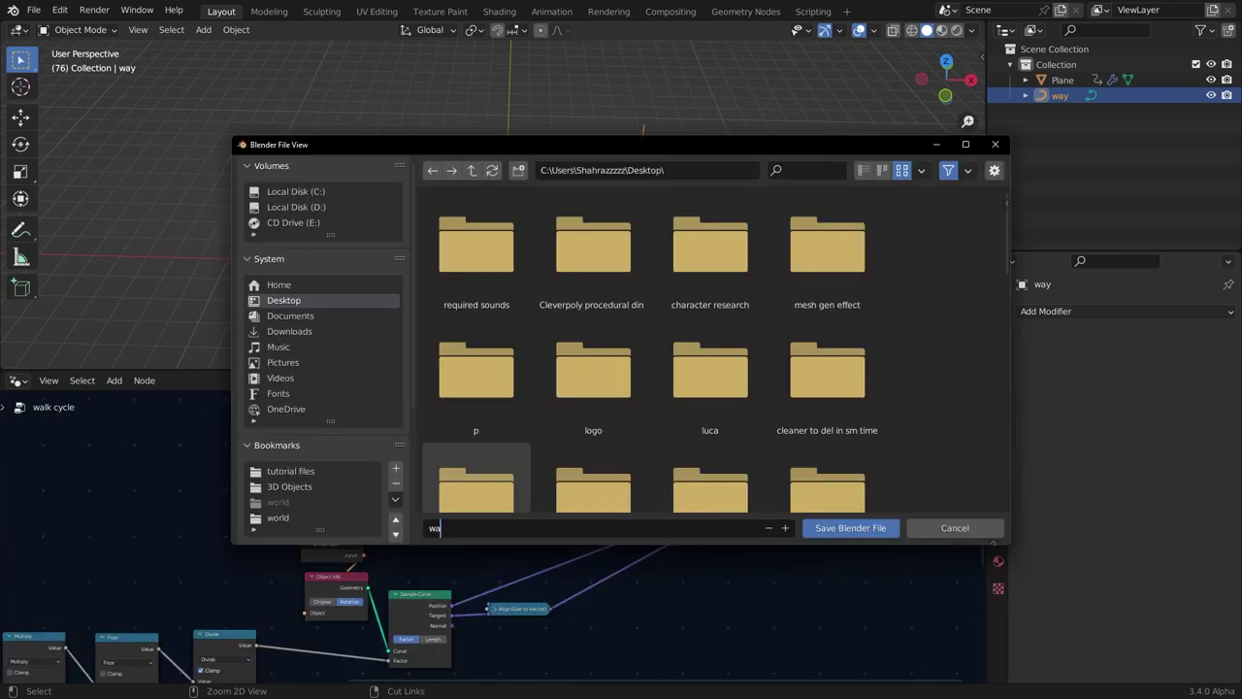
text(lk cycle)
key(Return)
Move the Group Output node farther away from Transform to make room for more nodes.
drag(652, 486, 708, 503)
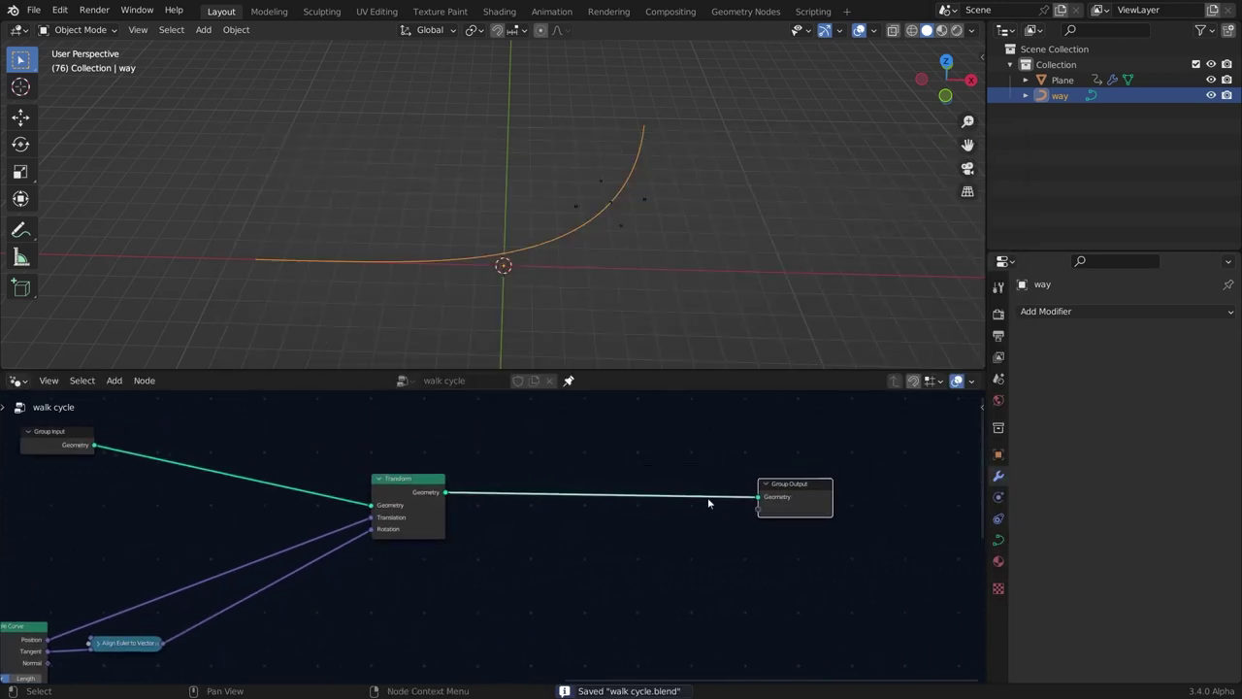
drag(787, 502, 825, 490)
click(695, 540)
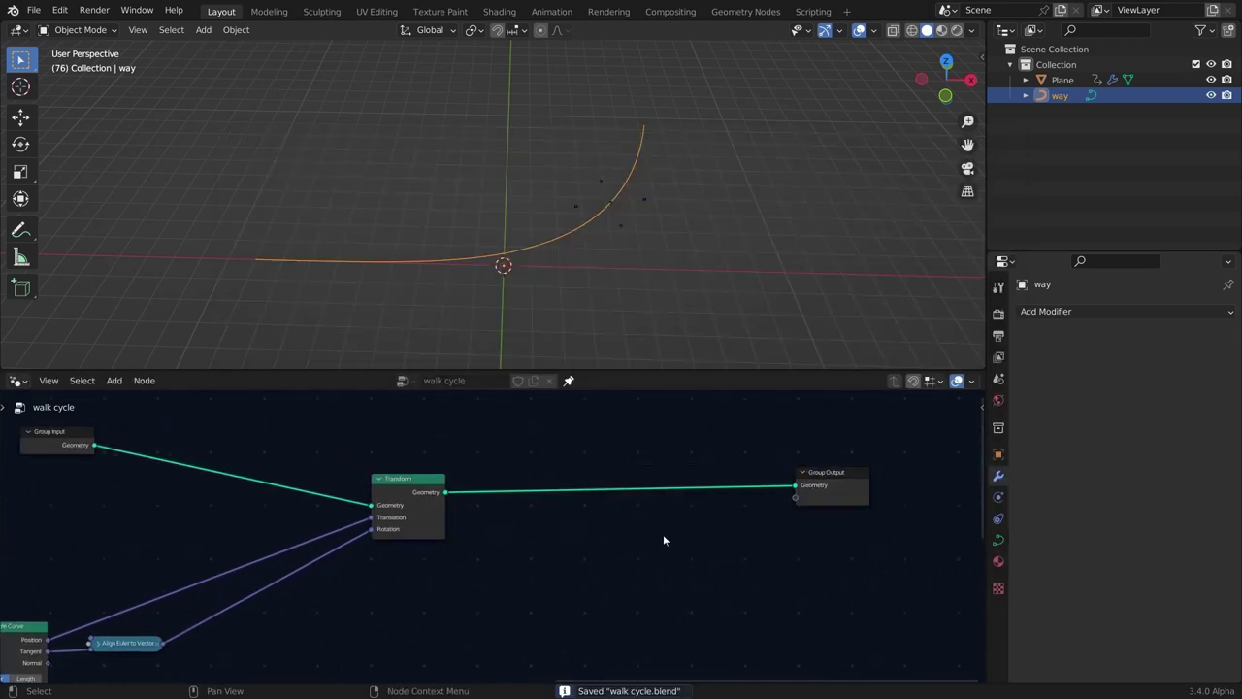
middle_drag(664, 539, 724, 540)
drag(710, 526, 811, 533)
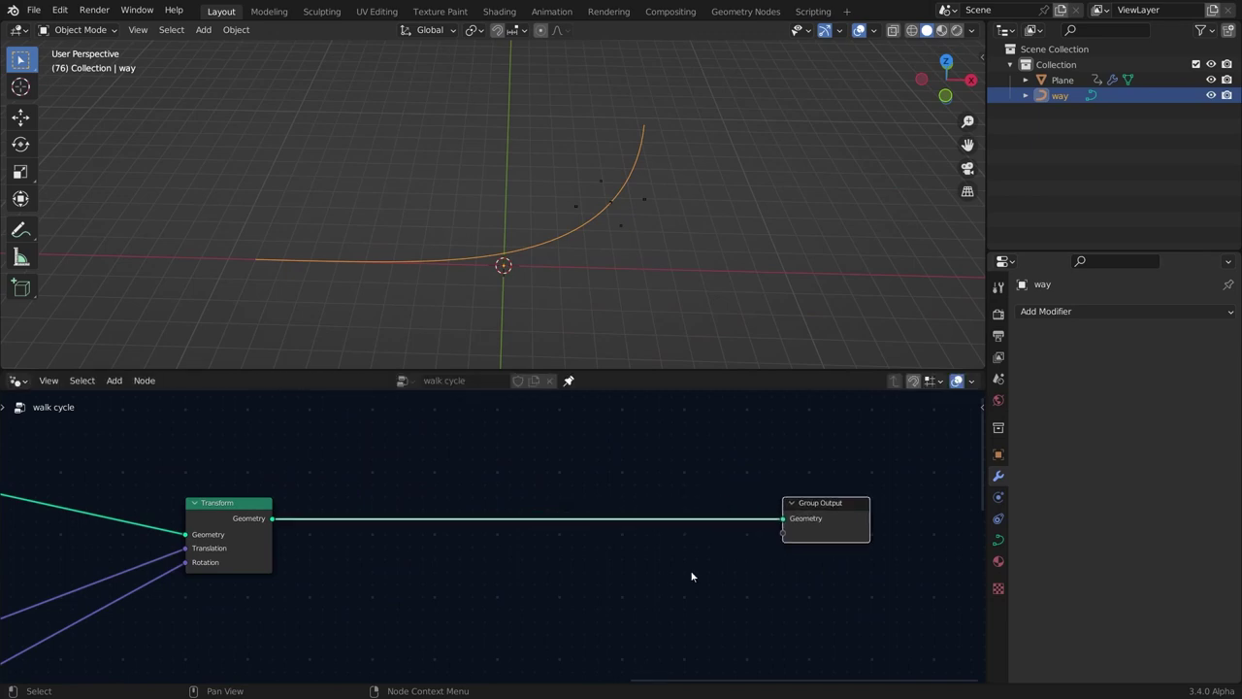
Select the plane and inspect its foot points around the way curve up close.
scroll(601, 616, down, 5)
middle_drag(524, 653, 690, 587)
click(671, 582)
scroll(689, 587, up, 1)
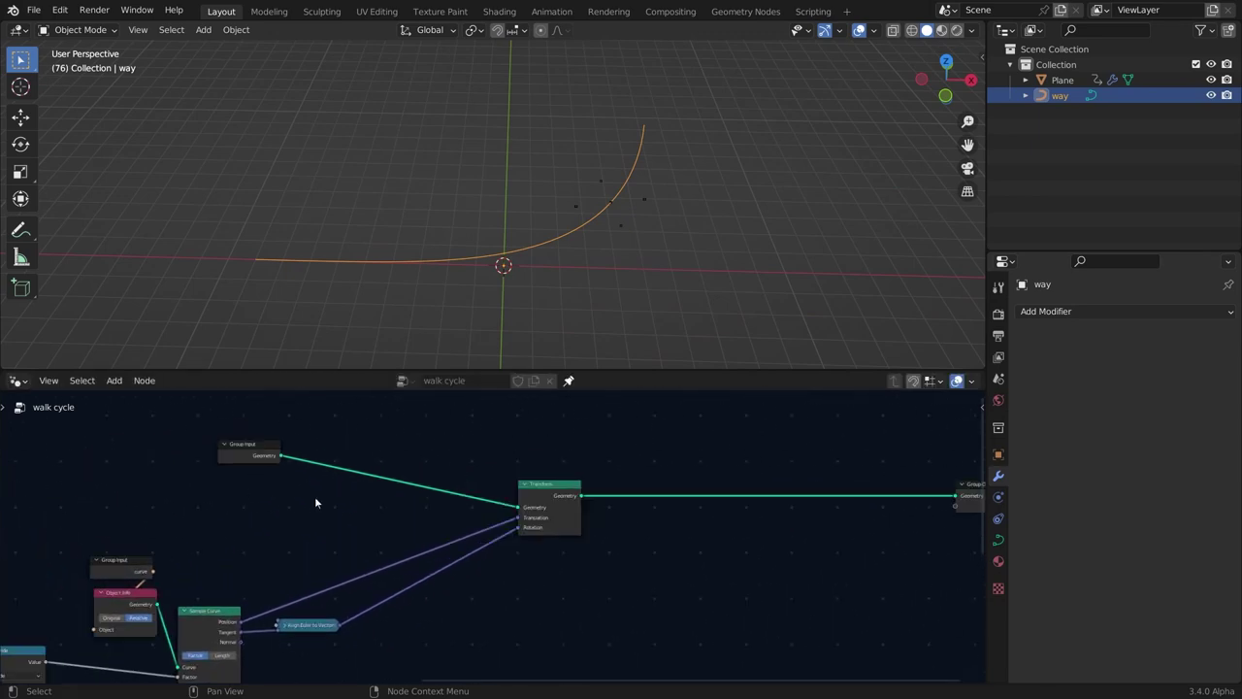
scroll(316, 498, up, 3)
middle_drag(315, 498, 570, 537)
click(648, 202)
middle_drag(649, 204, 510, 200)
scroll(631, 269, up, 1)
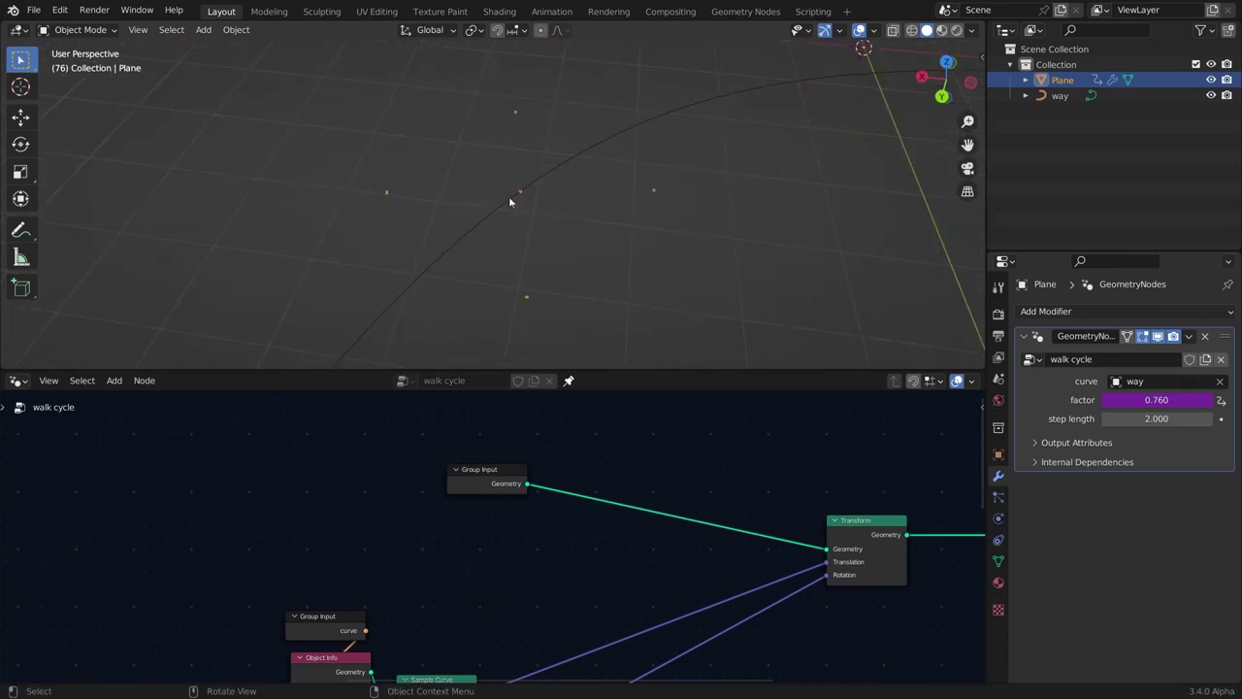
Mark the plane's four foot points and its centre point with freehand annotations in the viewport.
click(21, 229)
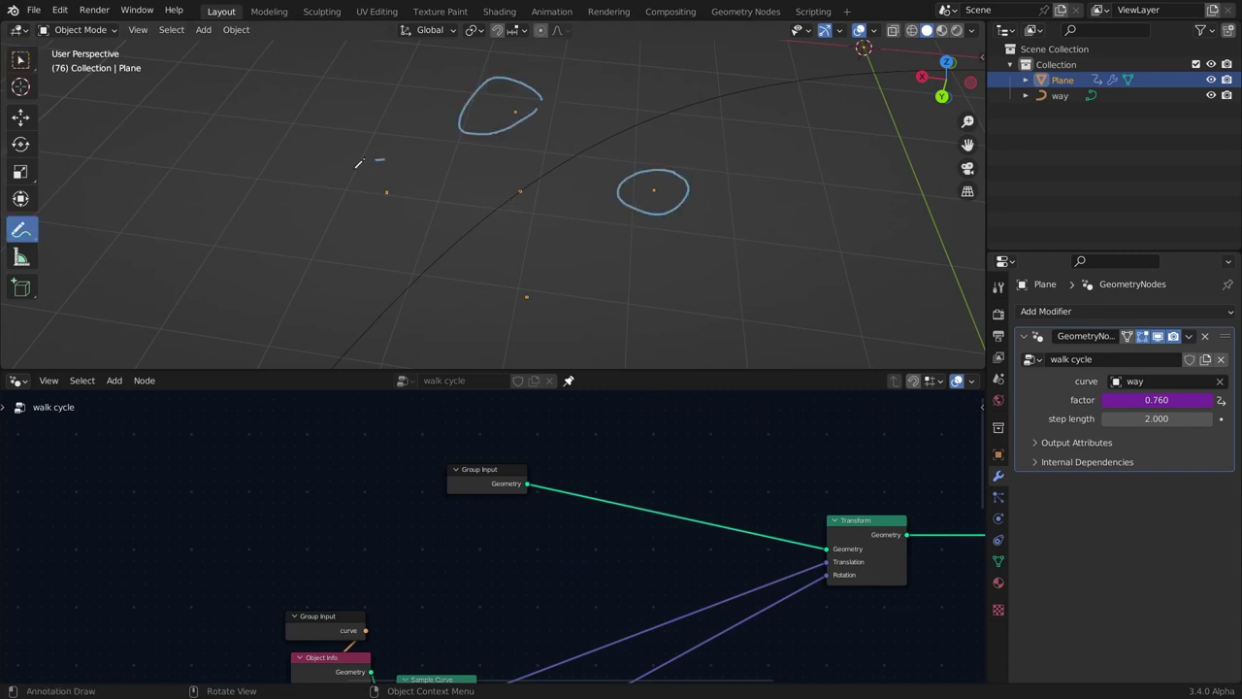
drag(358, 163, 378, 202)
drag(541, 260, 536, 291)
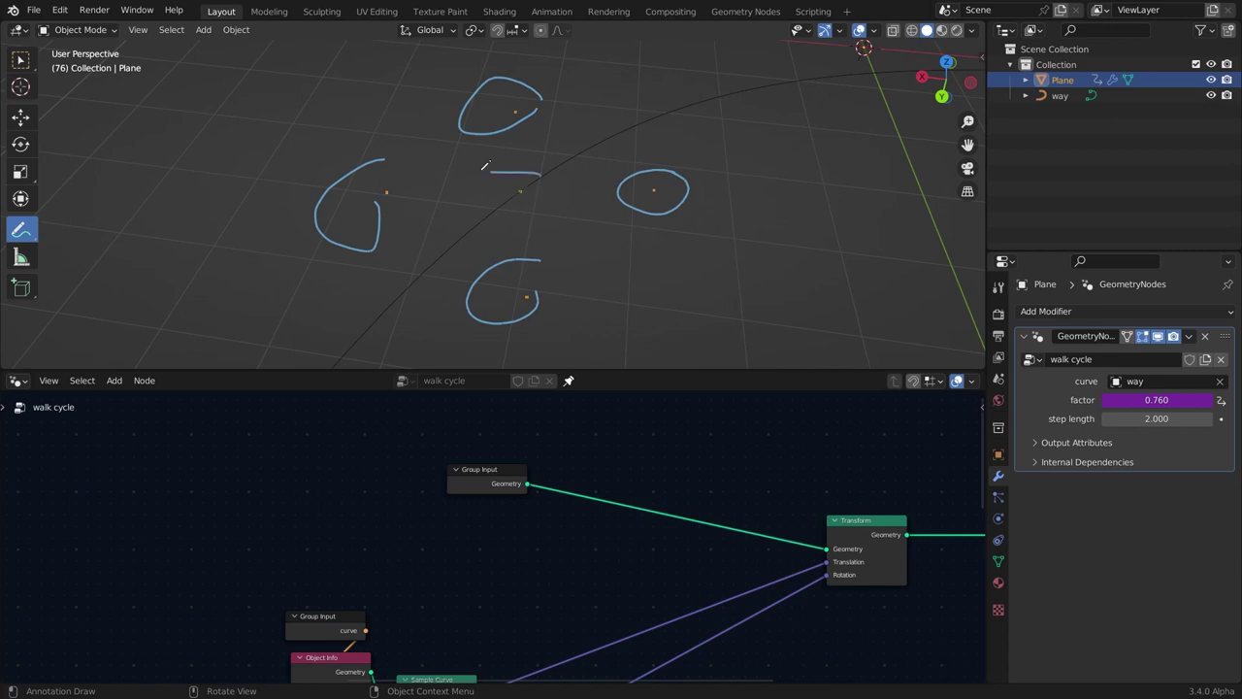
drag(484, 166, 542, 166)
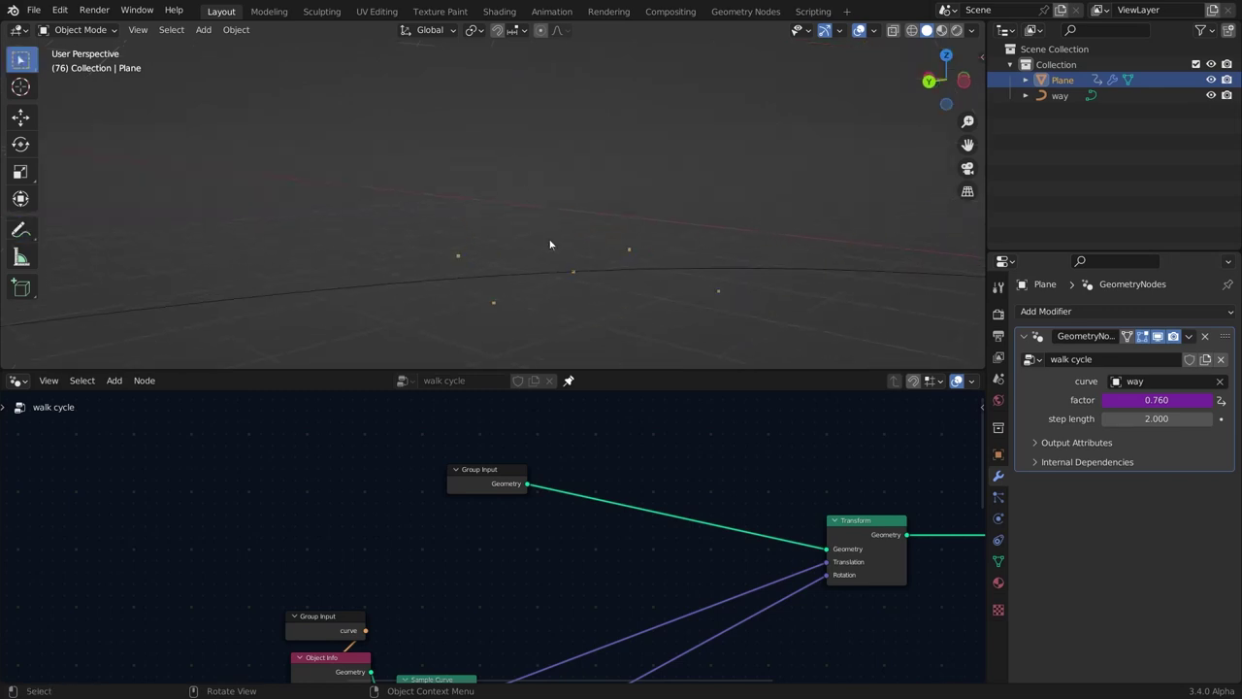
Move the Group Input node carrying the geometry farther from Transform to make room between them.
middle_drag(550, 244, 534, 258)
scroll(485, 533, down, 1)
mouse_move(474, 524)
mouse_down()
mouse_move(411, 502)
mouse_move(485, 506)
mouse_move(382, 497)
mouse_up()
middle_drag(524, 100, 593, 186)
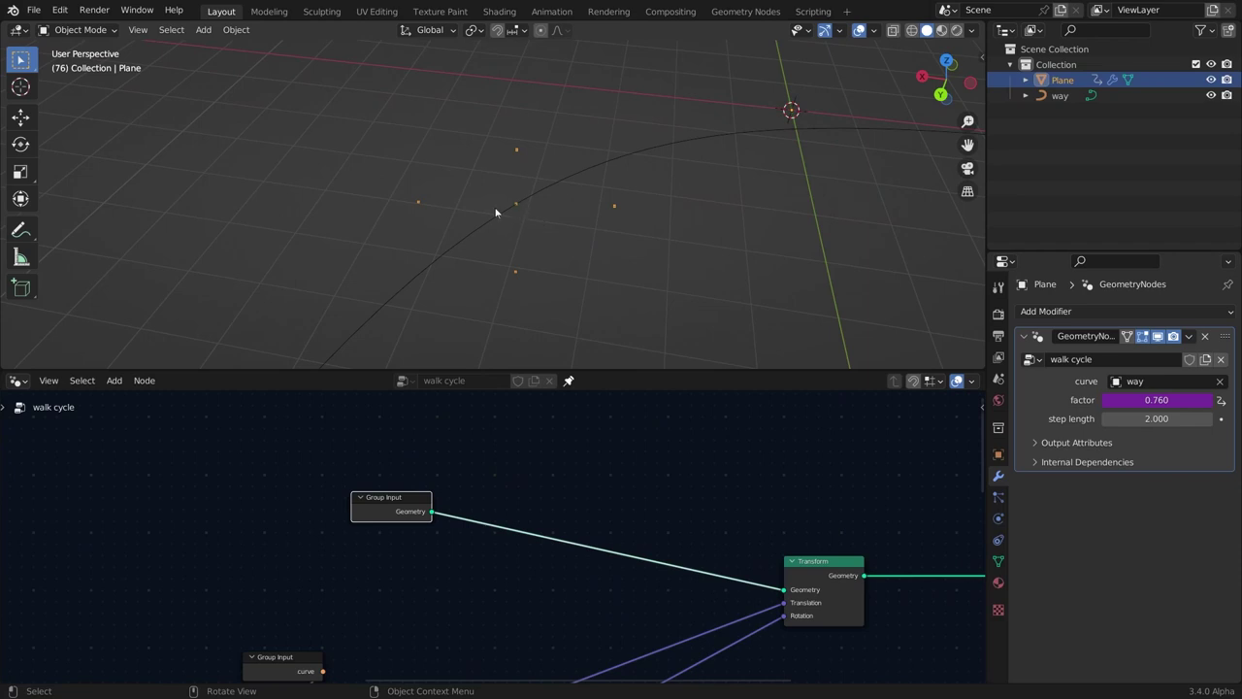
middle_drag(496, 211, 617, 233)
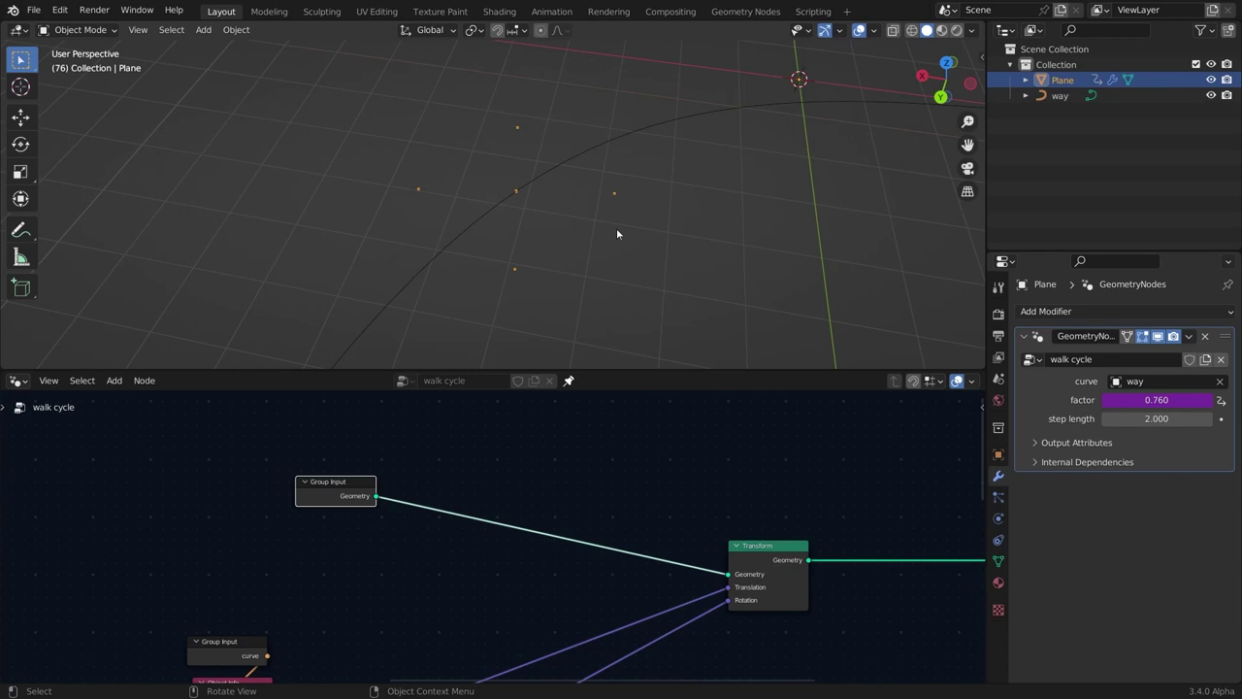
middle_drag(560, 203, 591, 202)
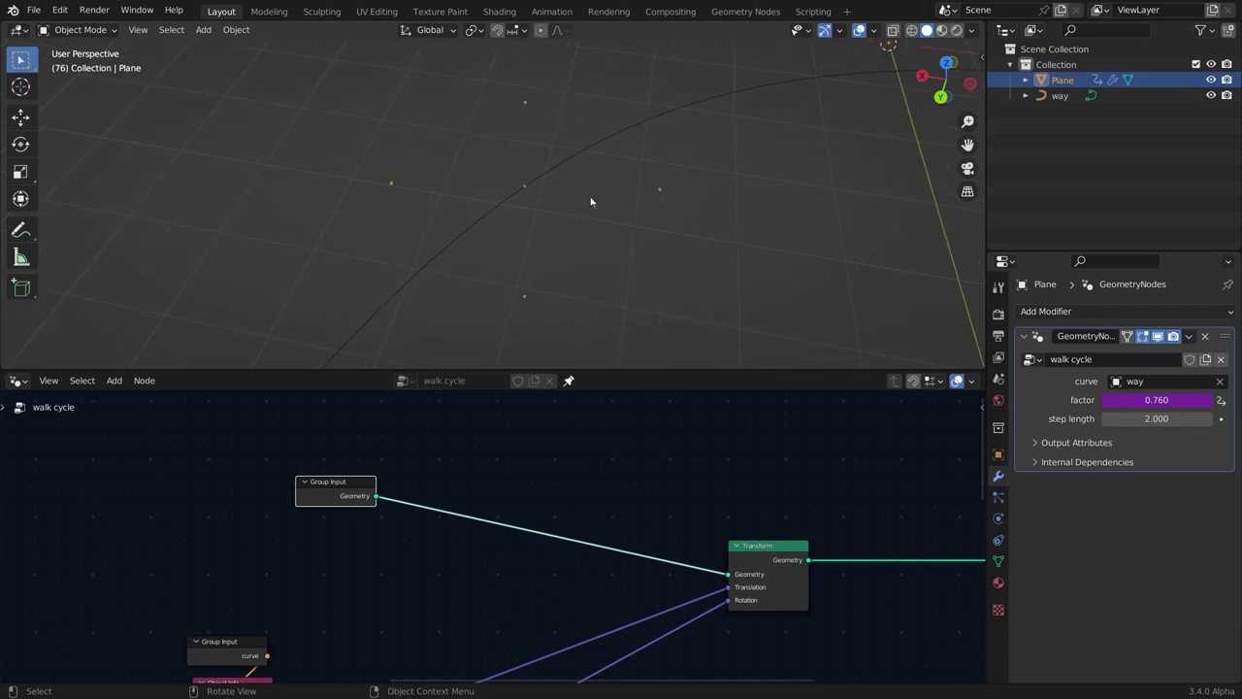
drag(345, 486, 309, 485)
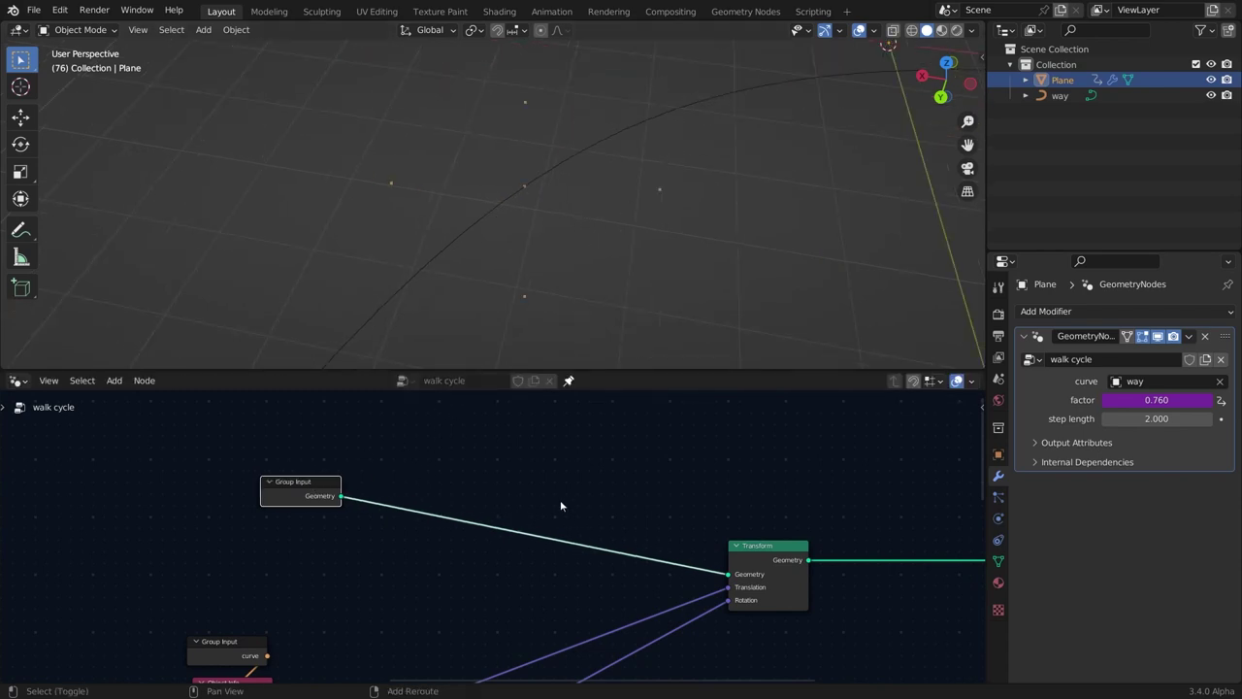
Insert a Separate Geometry node on the link between the Group Input and Transform nodes.
key(shift+a)
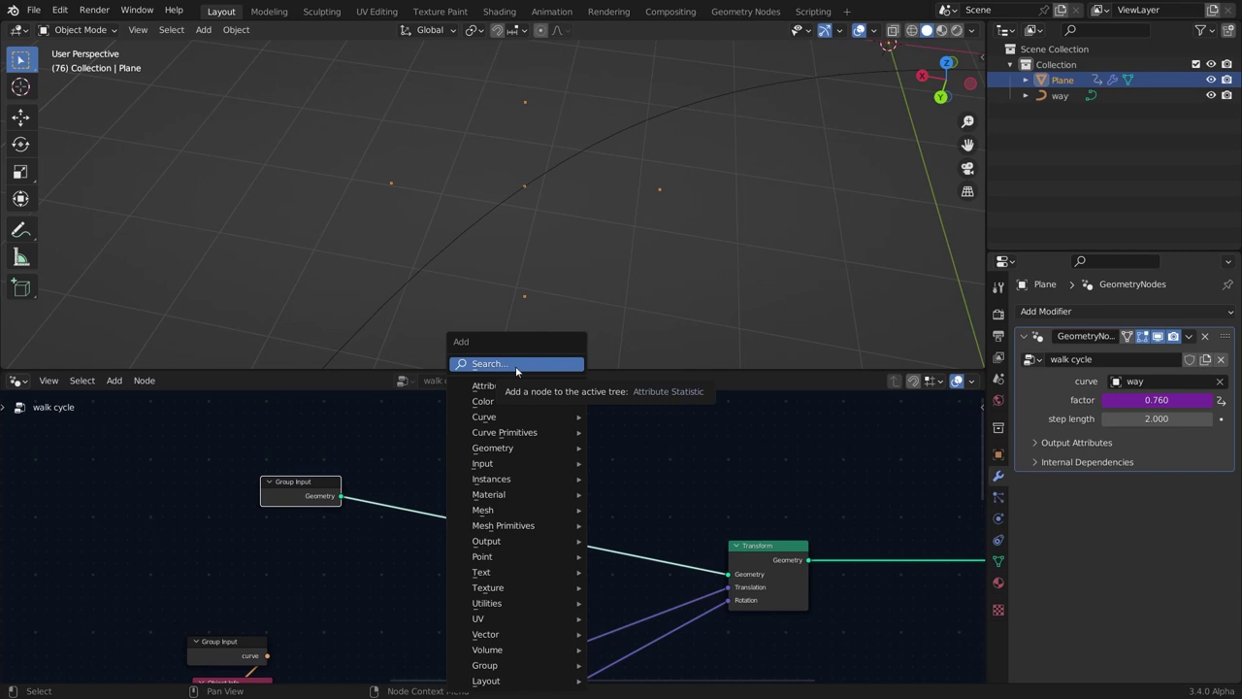
click(516, 371)
text(sep)
click(585, 424)
click(534, 476)
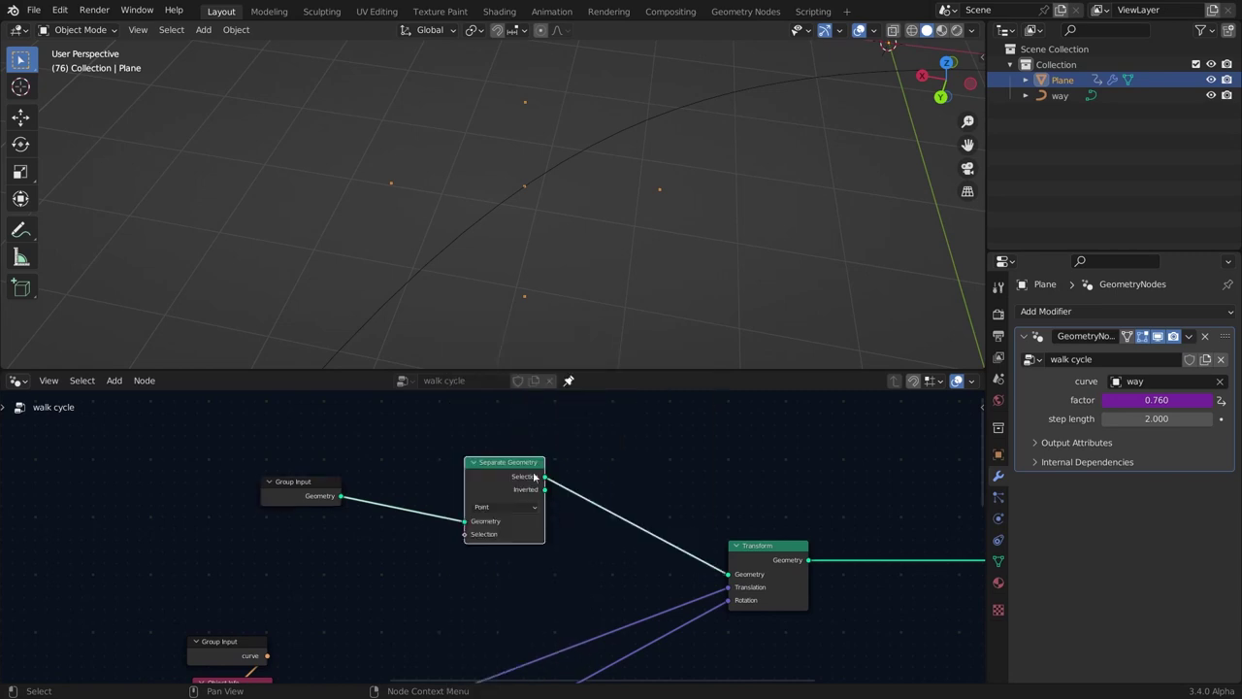
Space out the Group Input and Separate Geometry nodes to leave room for selection nodes between them.
scroll(532, 477, up, 2)
drag(511, 474, 585, 470)
drag(283, 491, 165, 459)
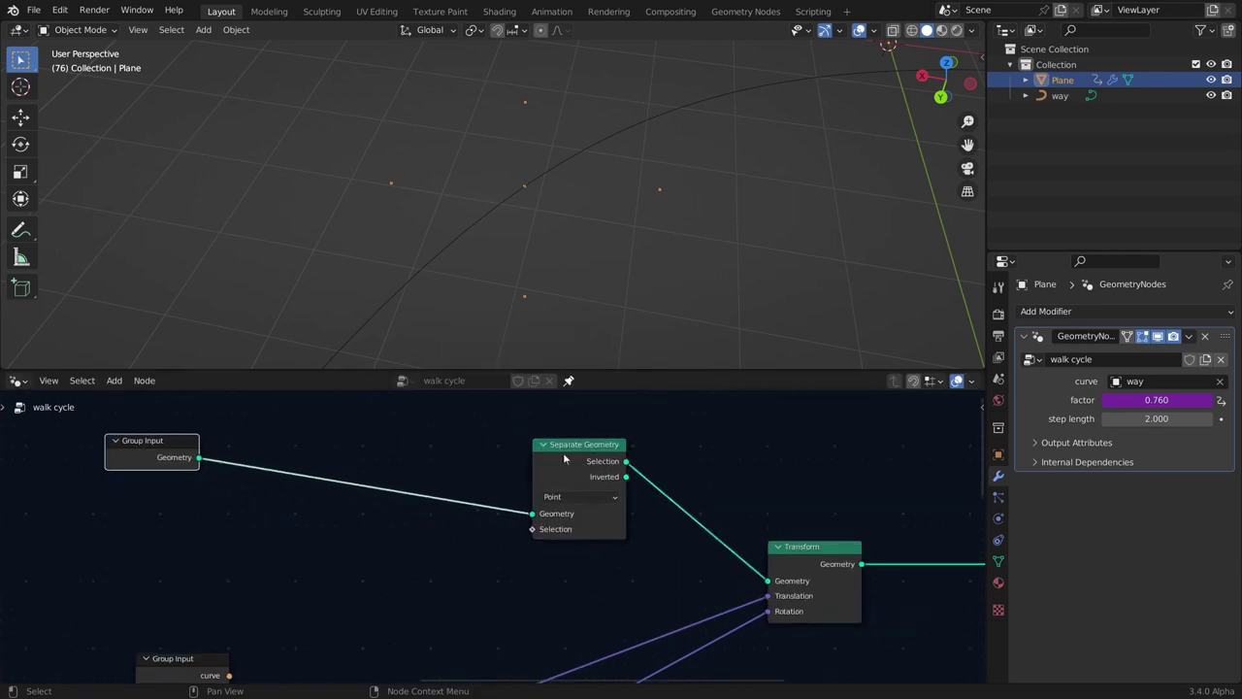
drag(565, 459, 496, 451)
scroll(493, 515, up, 1)
Drive the Separate Geometry selection with an integer Equal comparison that takes an Index node in A.
middle_drag(421, 541, 542, 544)
drag(582, 523, 188, 529)
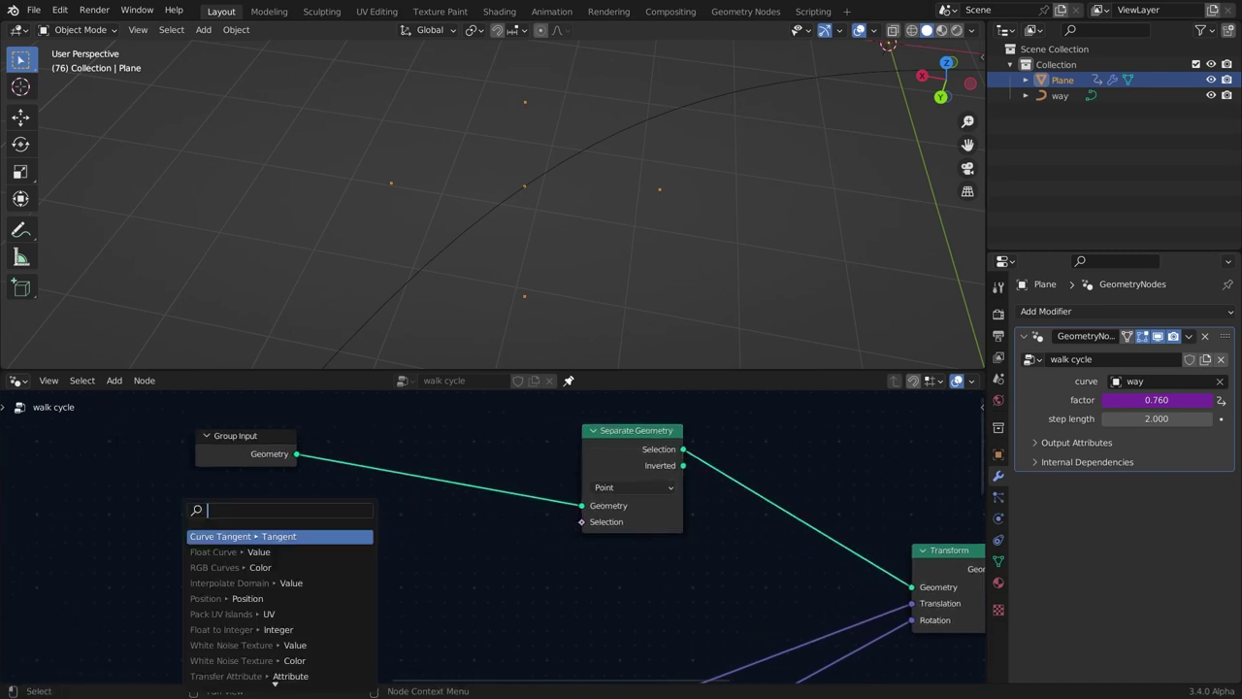
text(c)
text( eq)
key(Return)
scroll(479, 561, up, 1)
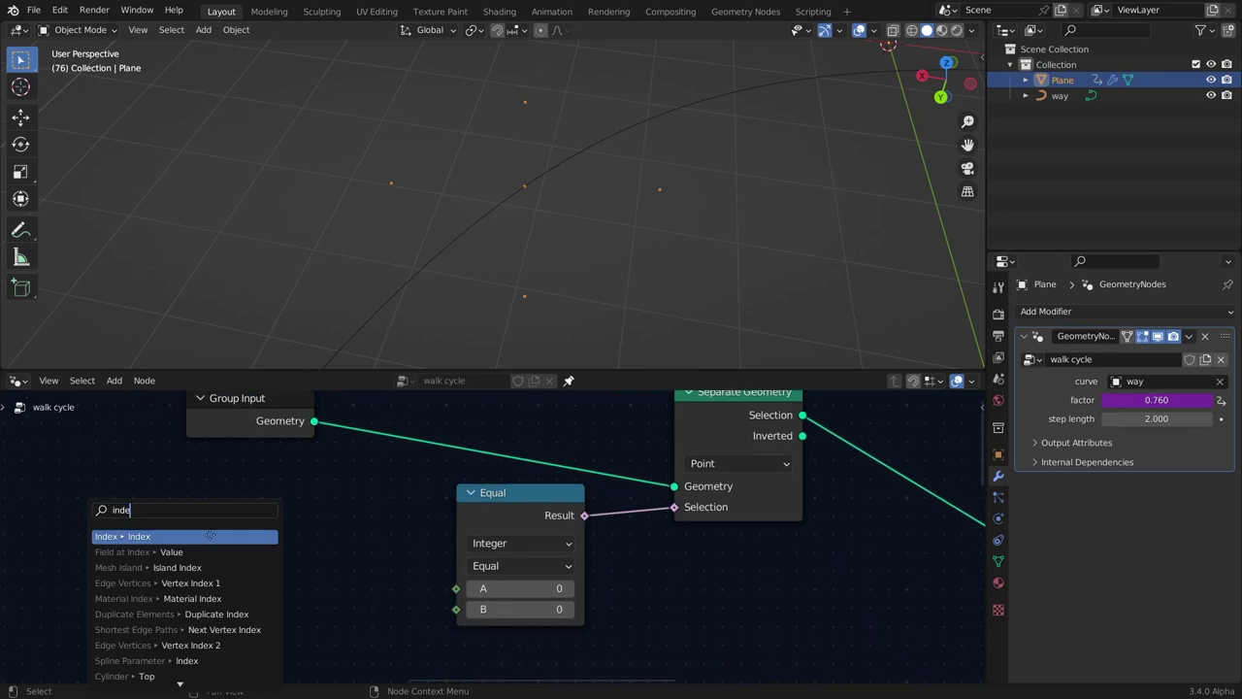
key(Return)
click(388, 574)
Preview the Selection and Inverted outputs of Separate Geometry to check which points each one carries.
scroll(610, 424, down, 3)
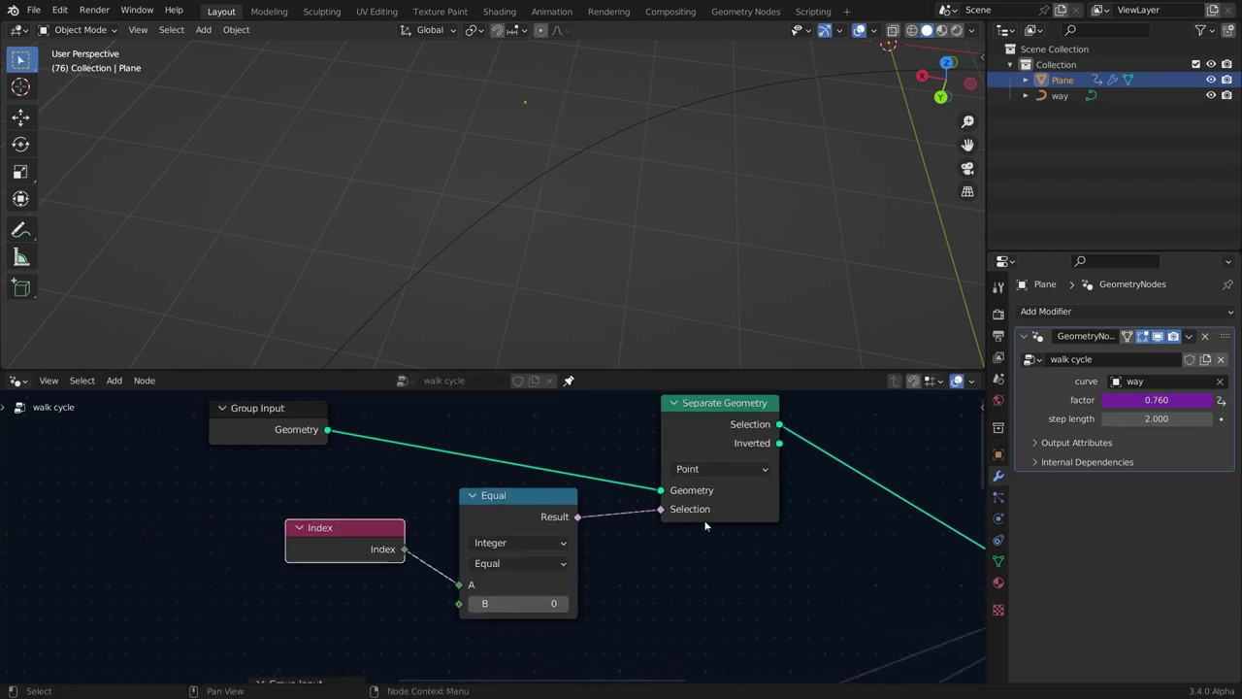
middle_drag(609, 424, 340, 473)
ctrl+shift+click(341, 472)
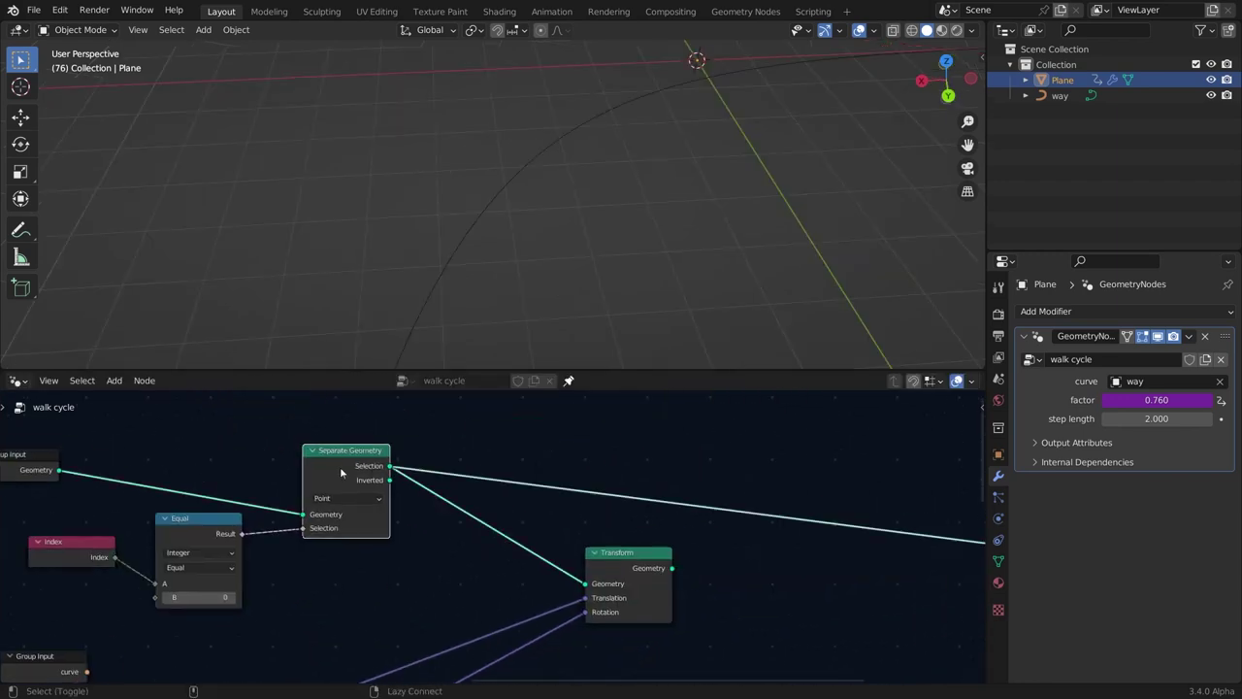
middle_drag(428, 233, 923, 141)
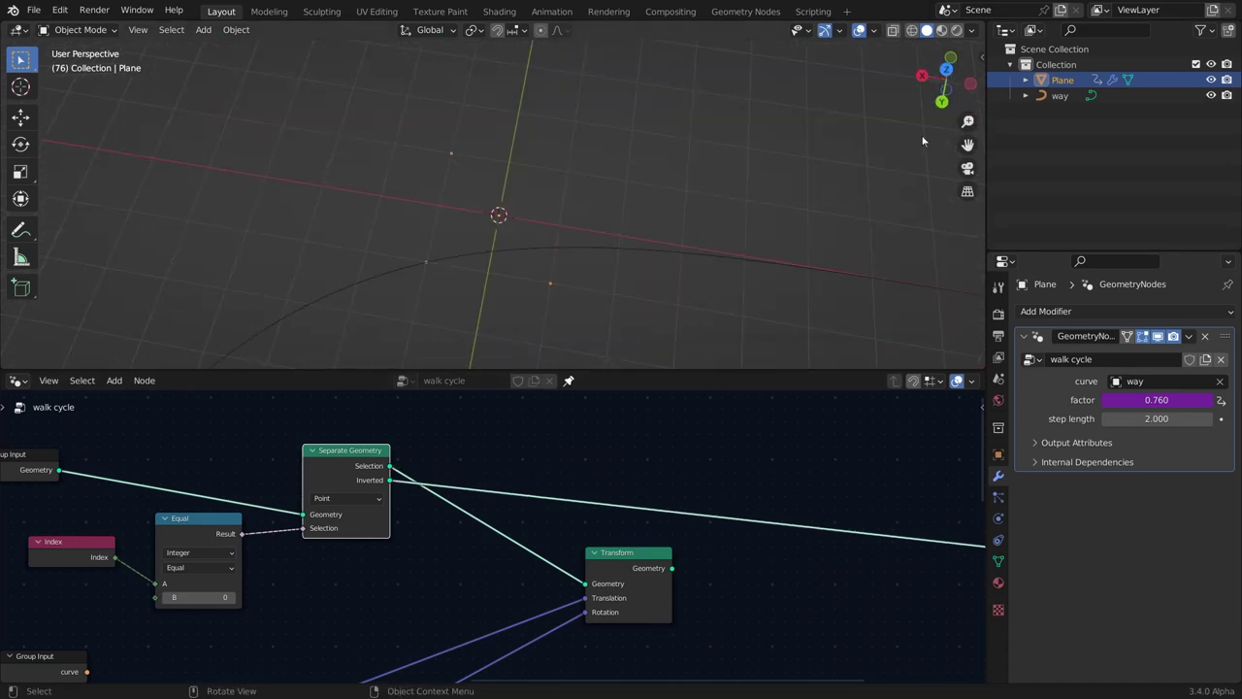
ctrl+shift+click(341, 487)
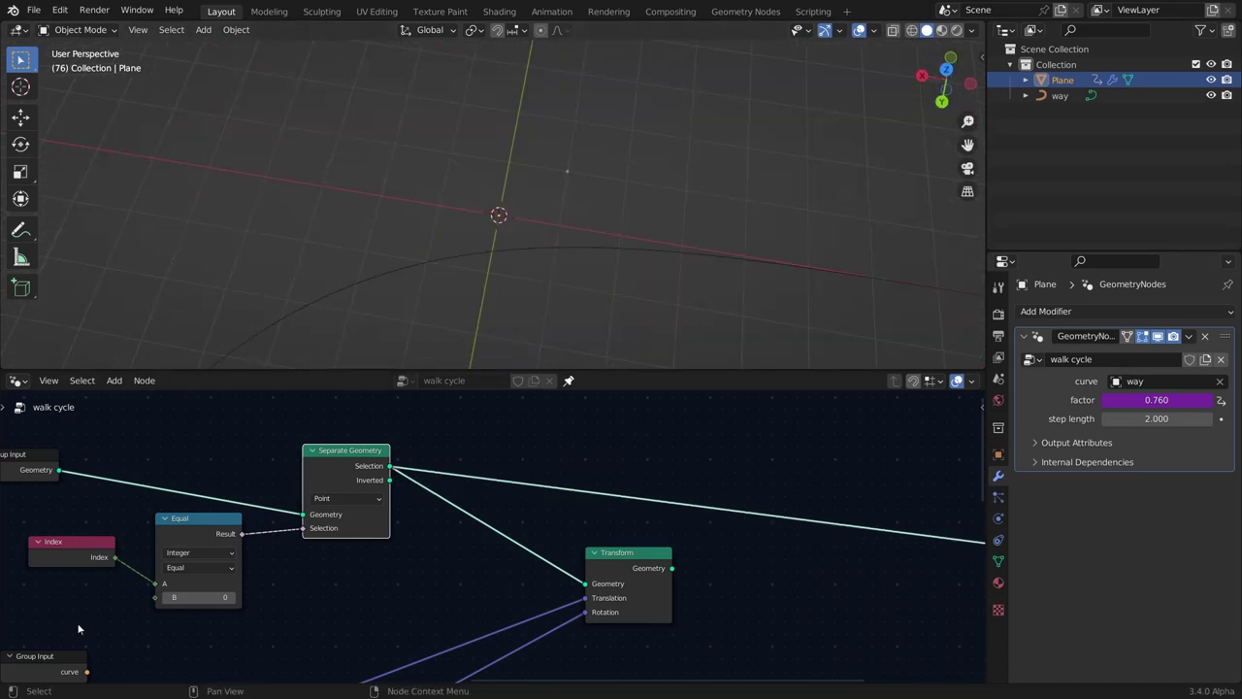
Set the Equal comparison's B value to 4 to isolate the centre point, and save the file.
middle_drag(76, 622, 267, 626)
scroll(267, 626, up, 3)
click(443, 602)
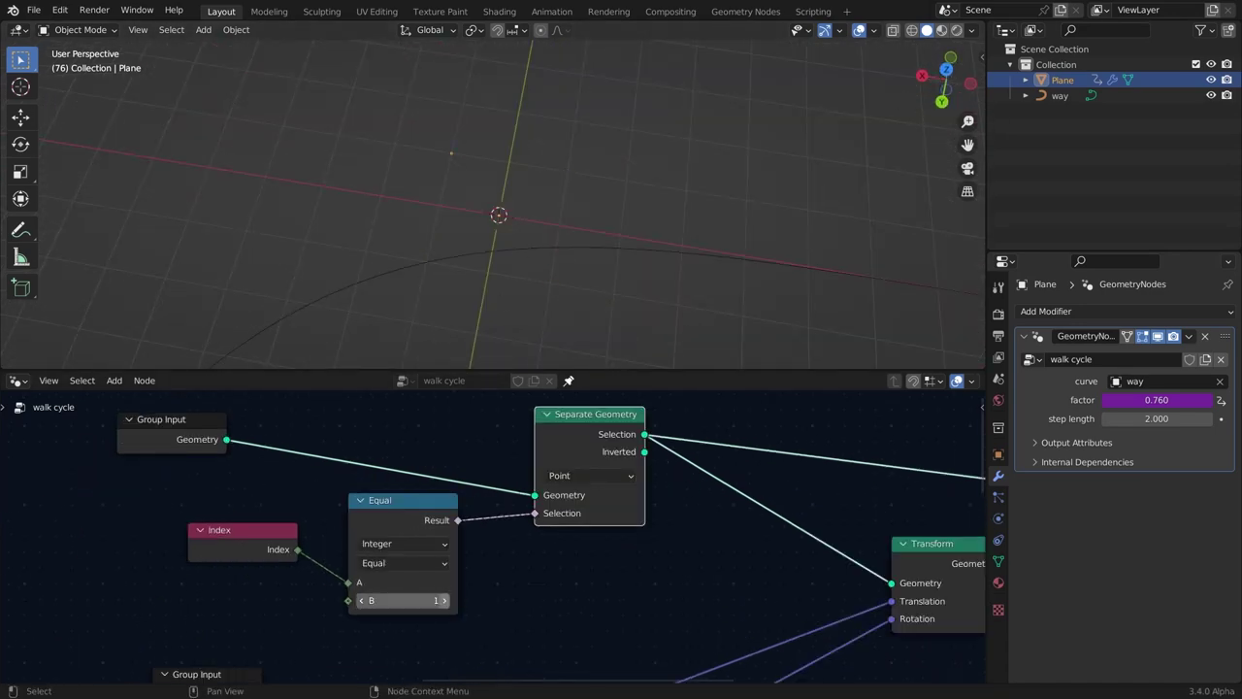
click(443, 601)
click(443, 602)
middle_drag(456, 330, 488, 262)
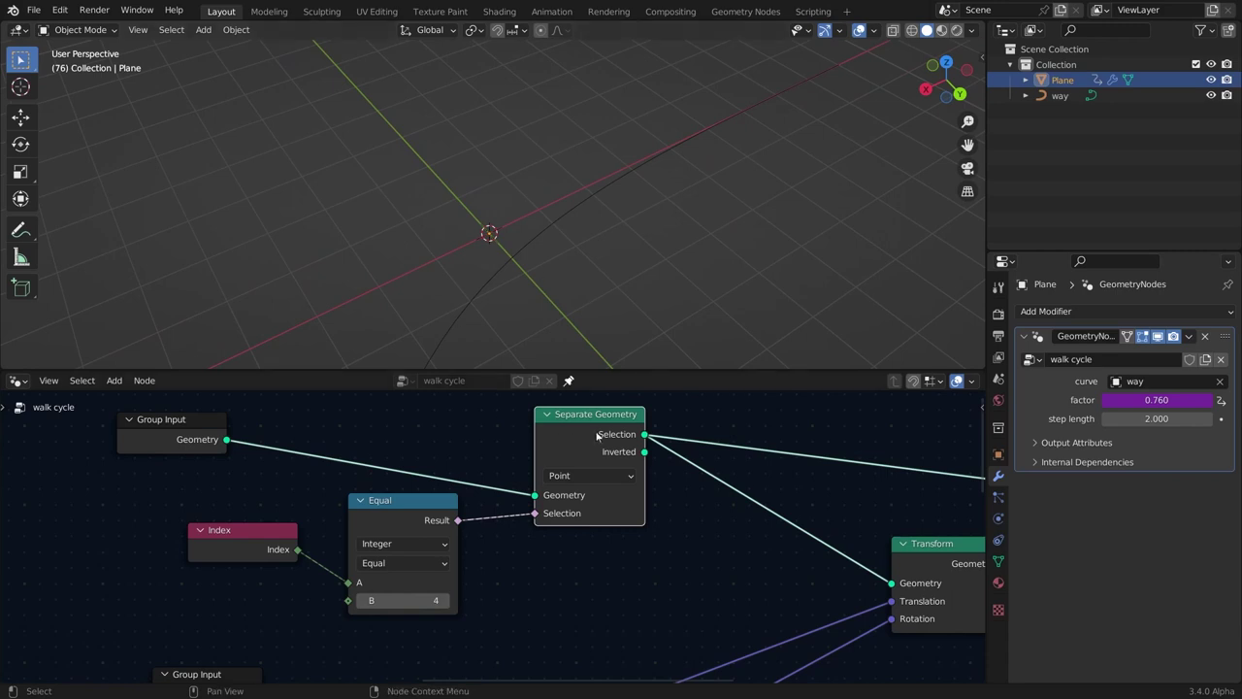
scroll(650, 450, down, 2)
middle_drag(476, 136, 427, 155)
key(ctrl+s)
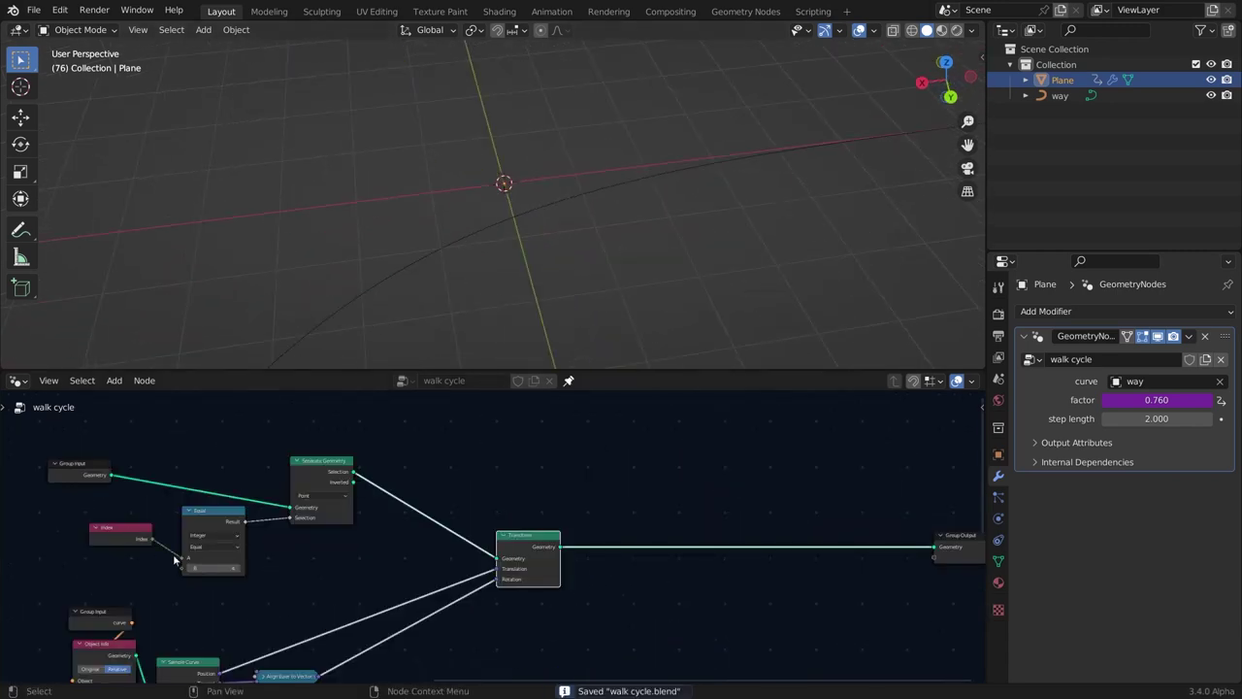
Annotate the centre point and the foot points while previewing the Inverted output, and erase the marks.
scroll(313, 482, up, 1)
click(21, 230)
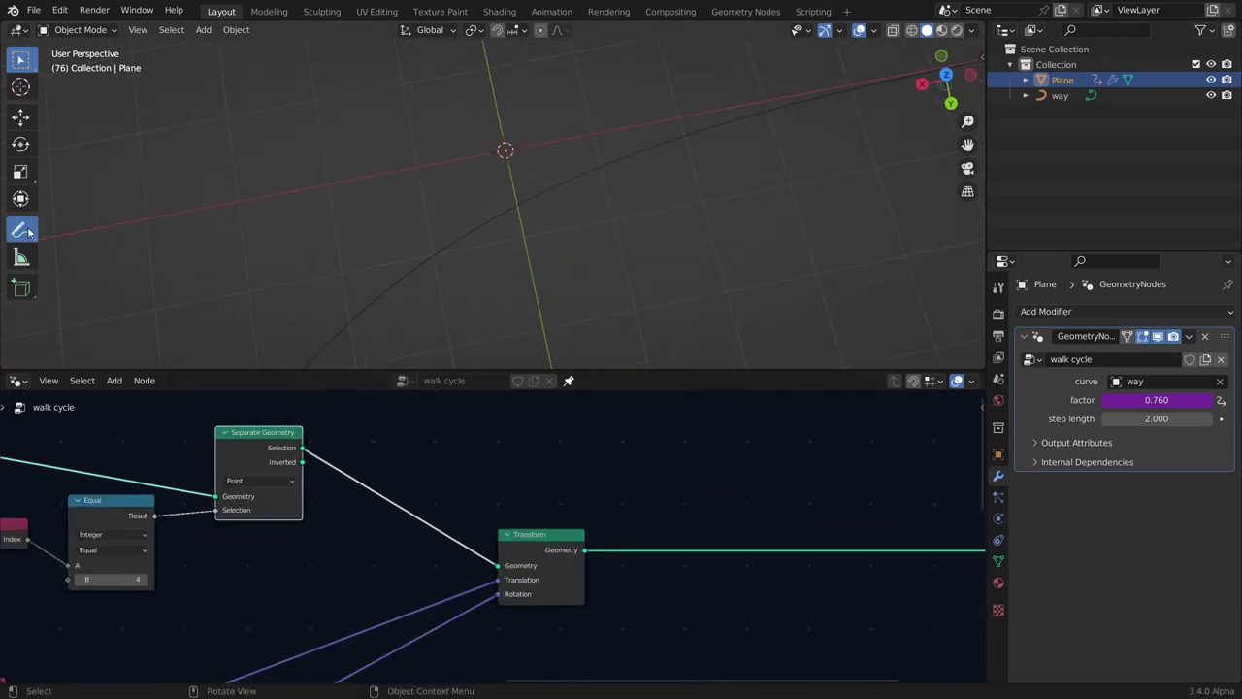
drag(534, 130, 506, 124)
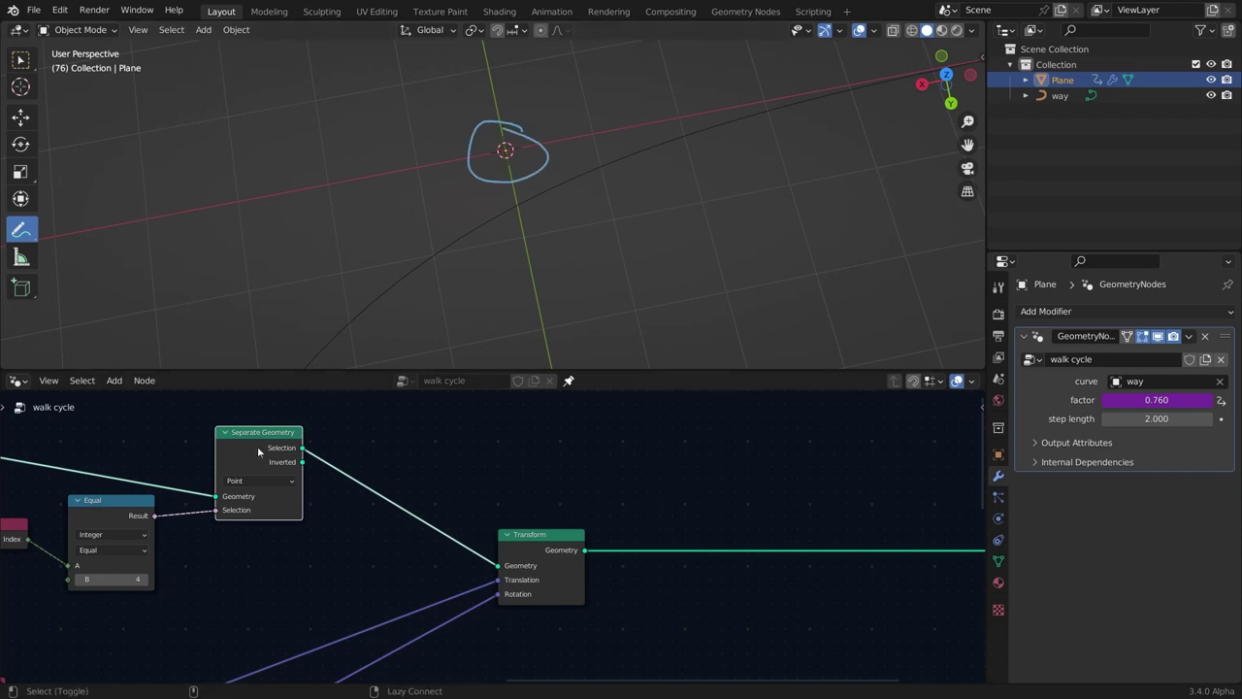
ctrl+shift+click(258, 445)
ctrl+shift+click(261, 447)
drag(643, 199, 602, 203)
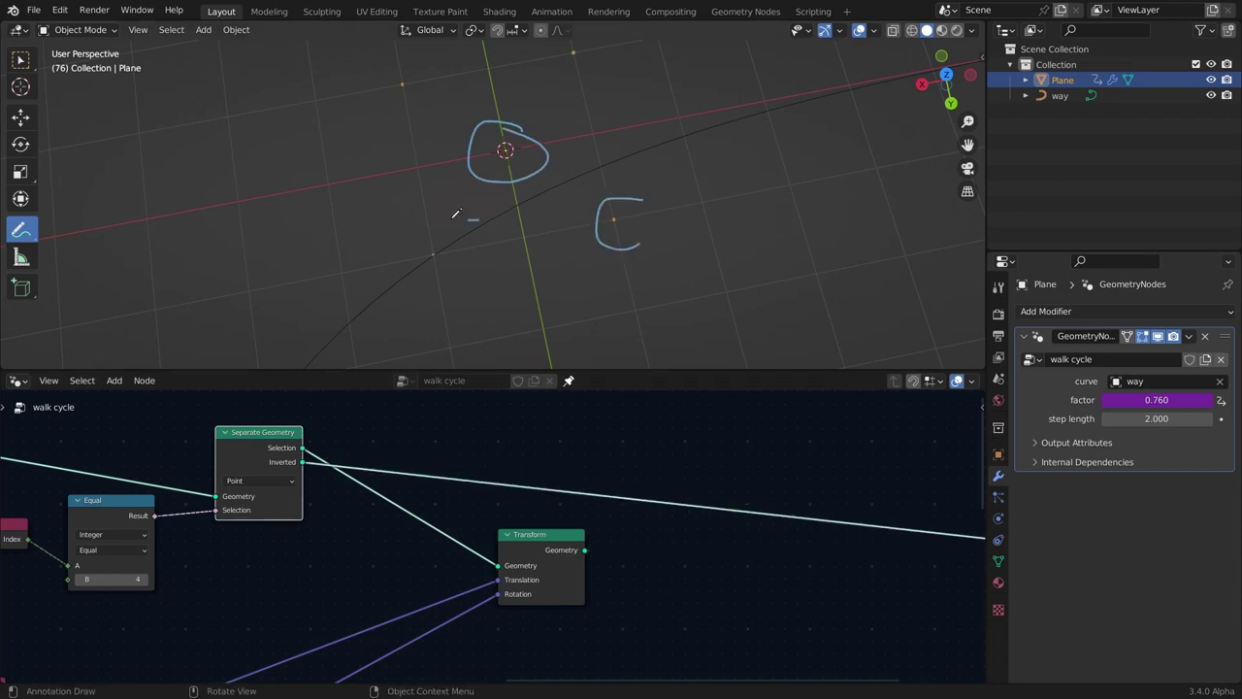
drag(455, 214, 420, 251)
mouse_move(476, 112)
ctrl+mouse_down()
mouse_move(506, 147)
mouse_move(427, 225)
ctrl+mouse_up()
click(20, 60)
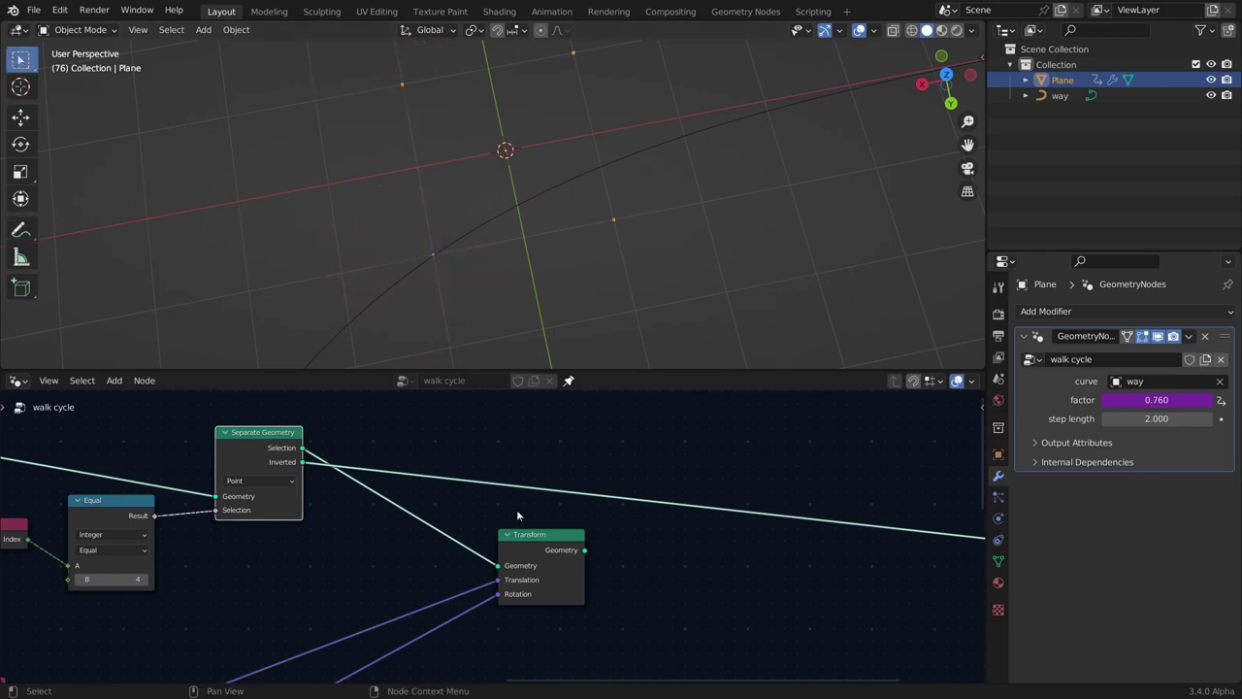
Reconnect Transform to the Group Output and feed it the Inverted output of Separate Geometry.
scroll(521, 519, down, 1)
ctrl+shift+click(528, 542)
drag(317, 468, 502, 567)
Group the Index, Equal and Separate Geometry nodes into a node group named "separator".
scroll(324, 511, down, 4)
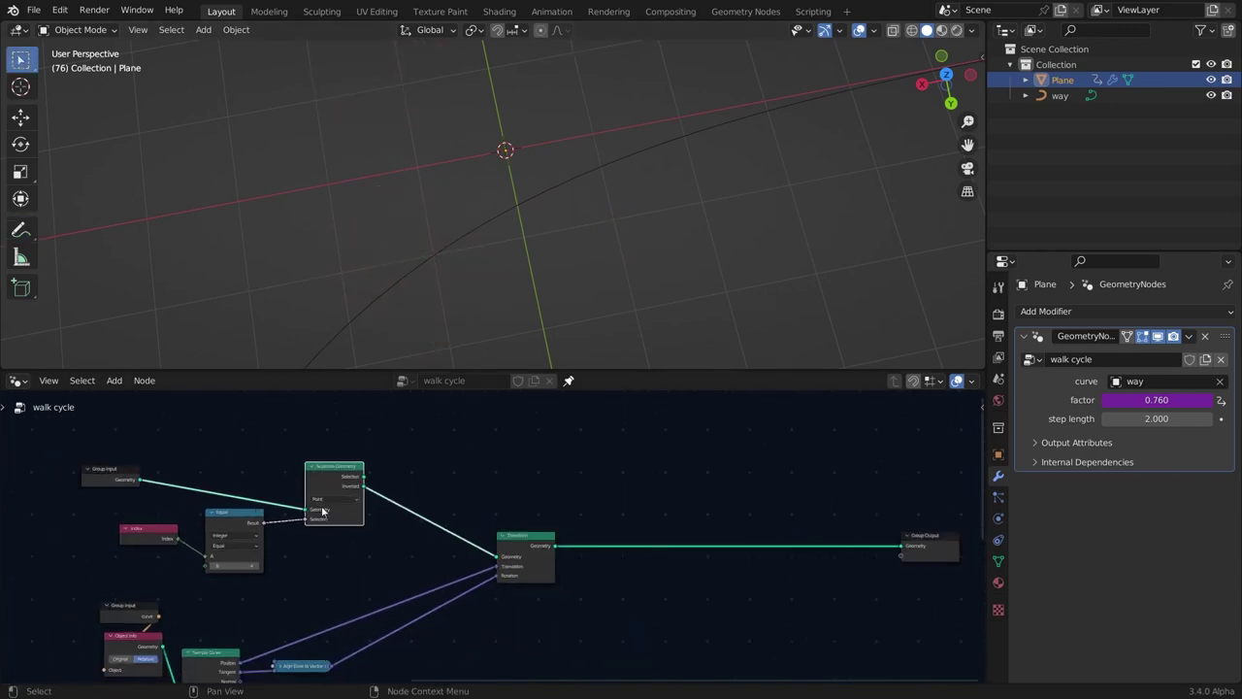
middle_drag(319, 488, 563, 489)
scroll(455, 524, up, 3)
drag(454, 524, 481, 526)
key(ctrl+g)
key(Tab)
double_click(502, 502)
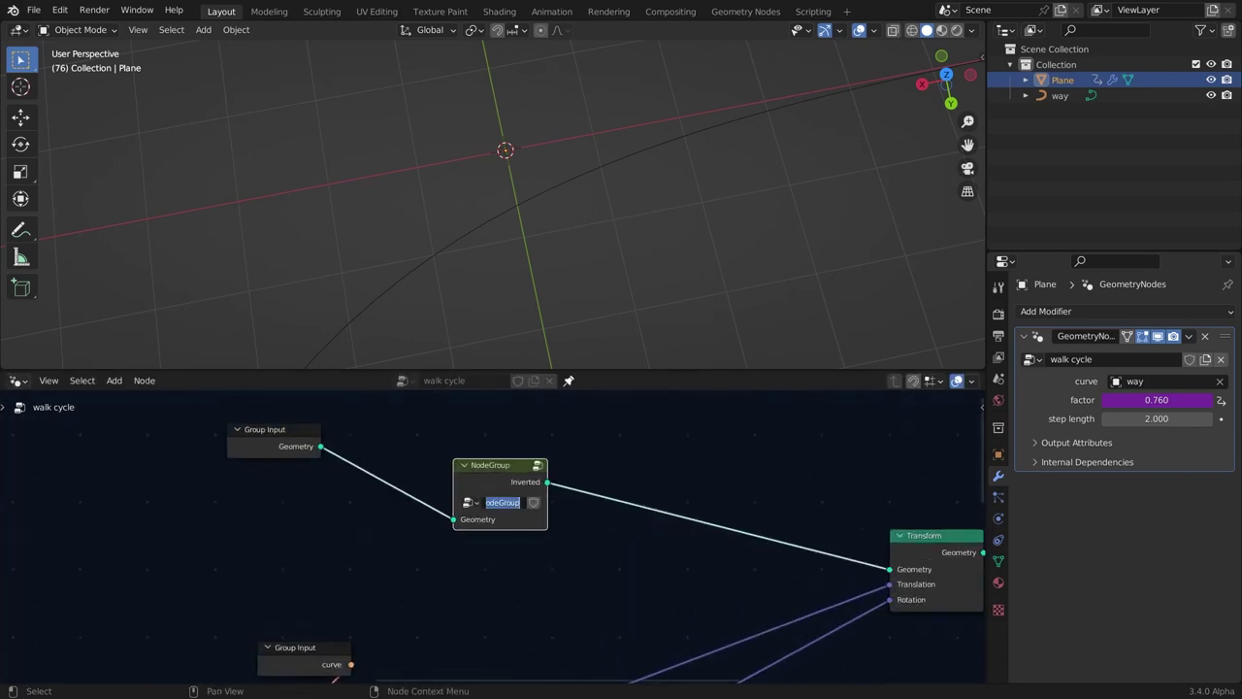
text(separator)
key(Return)
Expose the Selection output of Separate Geometry as a second output of the separator group, and save the file.
key(Tab)
drag(766, 479, 871, 484)
key(Tab)
drag(523, 460, 501, 475)
scroll(501, 475, down, 4)
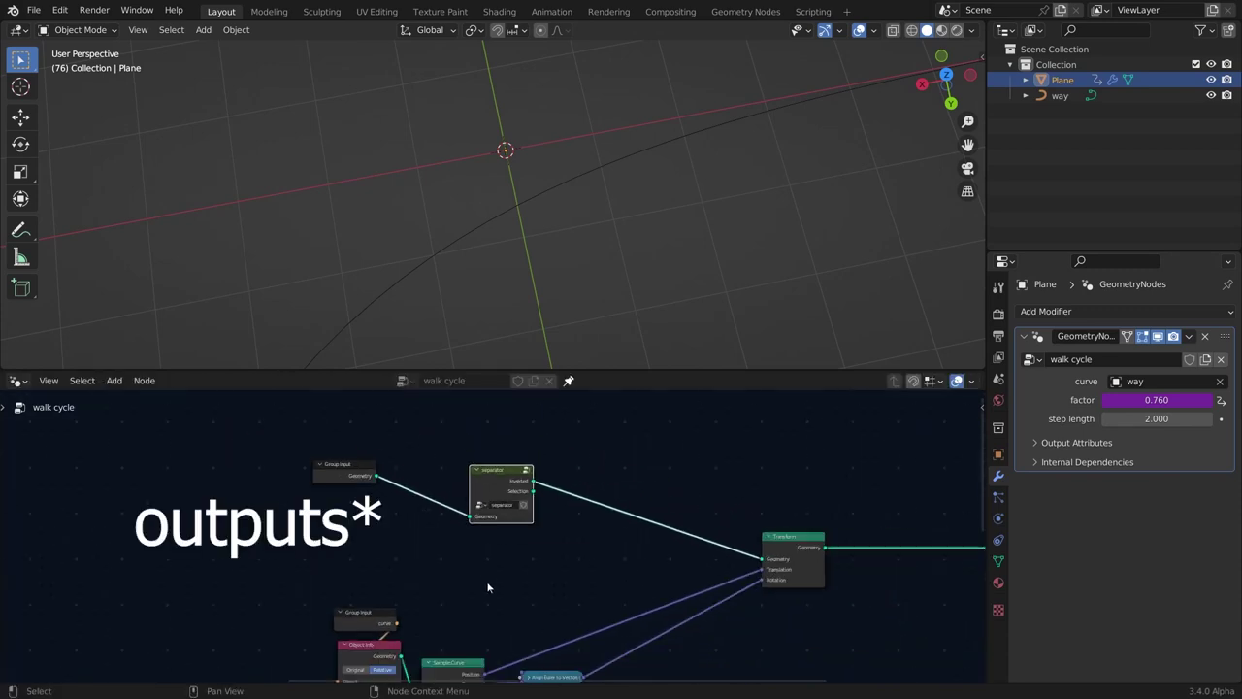
key(ctrl+s)
Stack the Object Info node and the curve Group Input node beneath the Sample Curve node.
click(511, 506)
scroll(562, 563, down, 4)
middle_drag(840, 572, 563, 568)
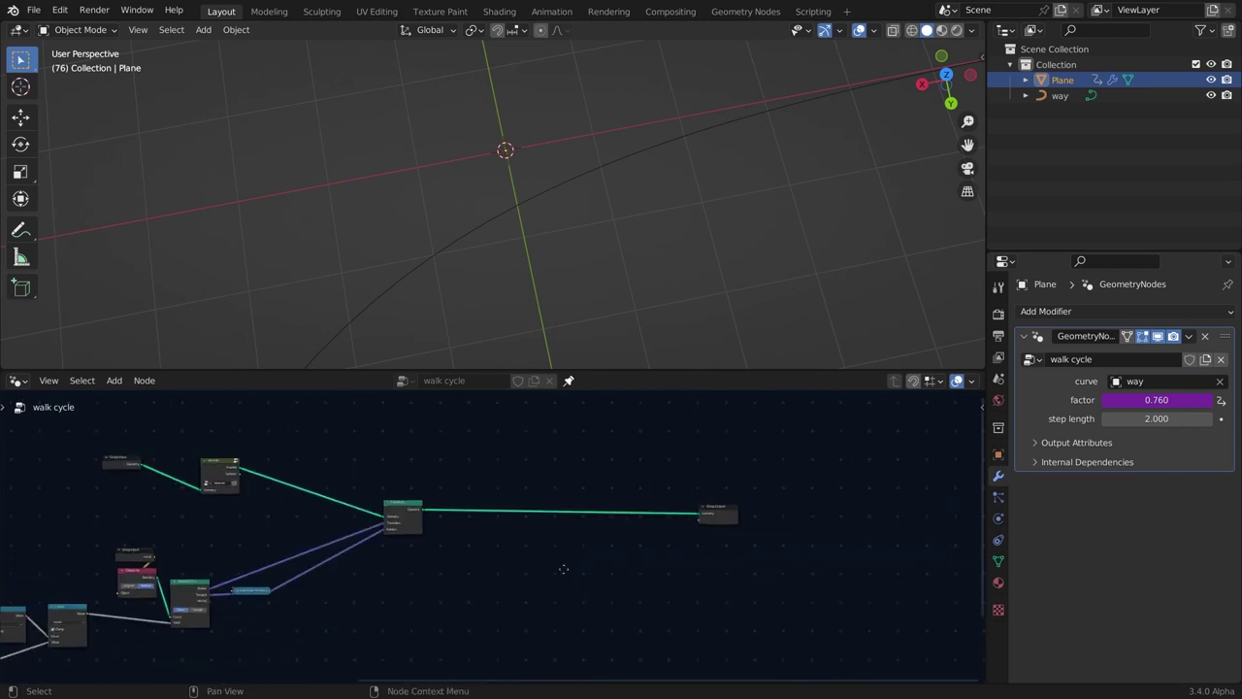
middle_drag(218, 607, 718, 567)
scroll(508, 582, up, 6)
key(g)
drag(490, 438, 629, 643)
middle_drag(629, 644, 582, 587)
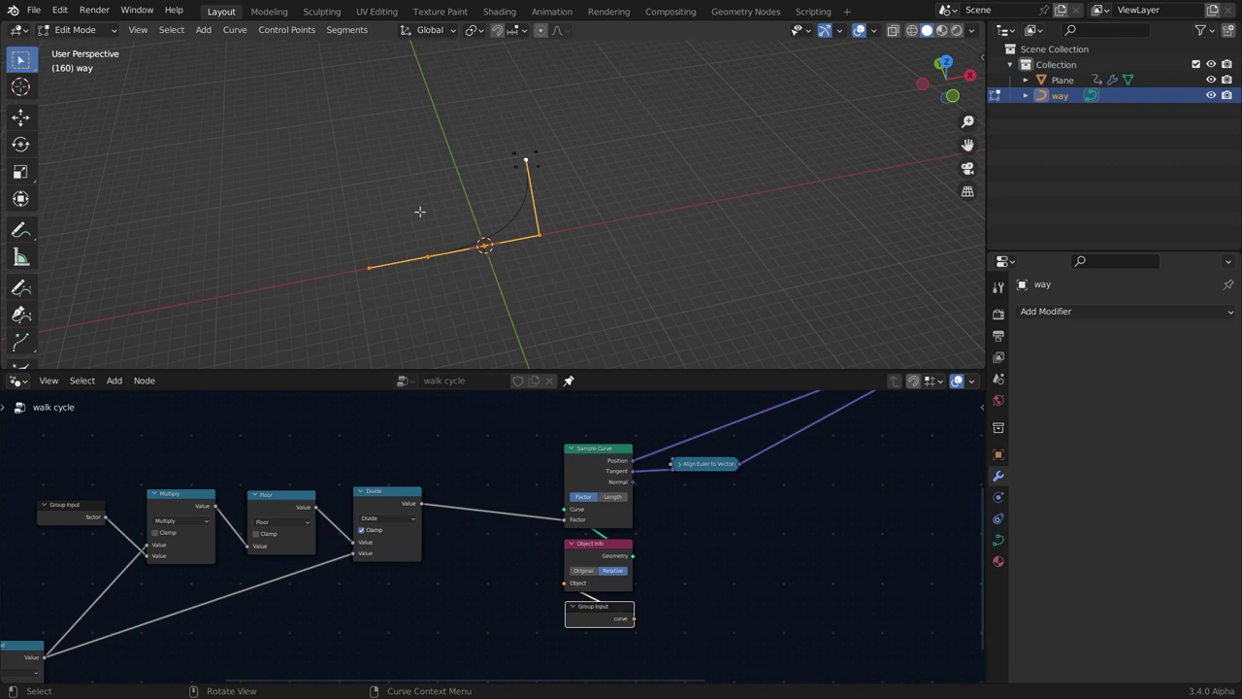
Scale up the way curve's control points by about 2 and return to Object Mode.
key(s)
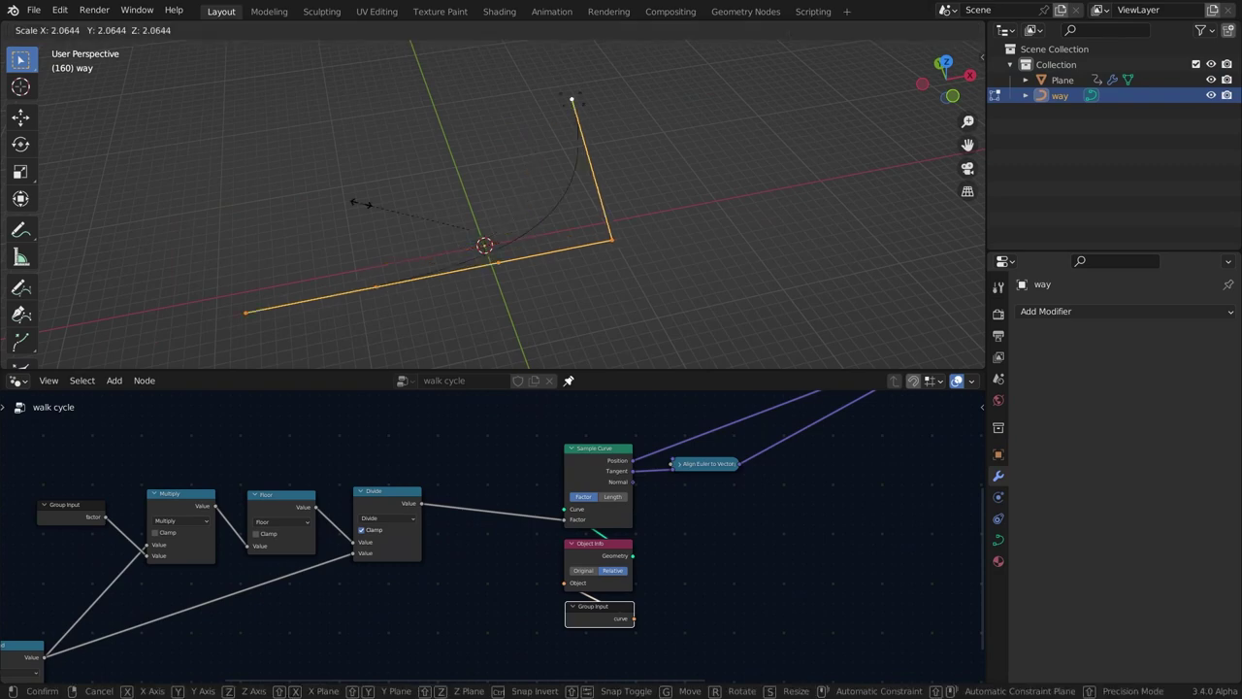
click(368, 200)
key(Tab)
click(435, 163)
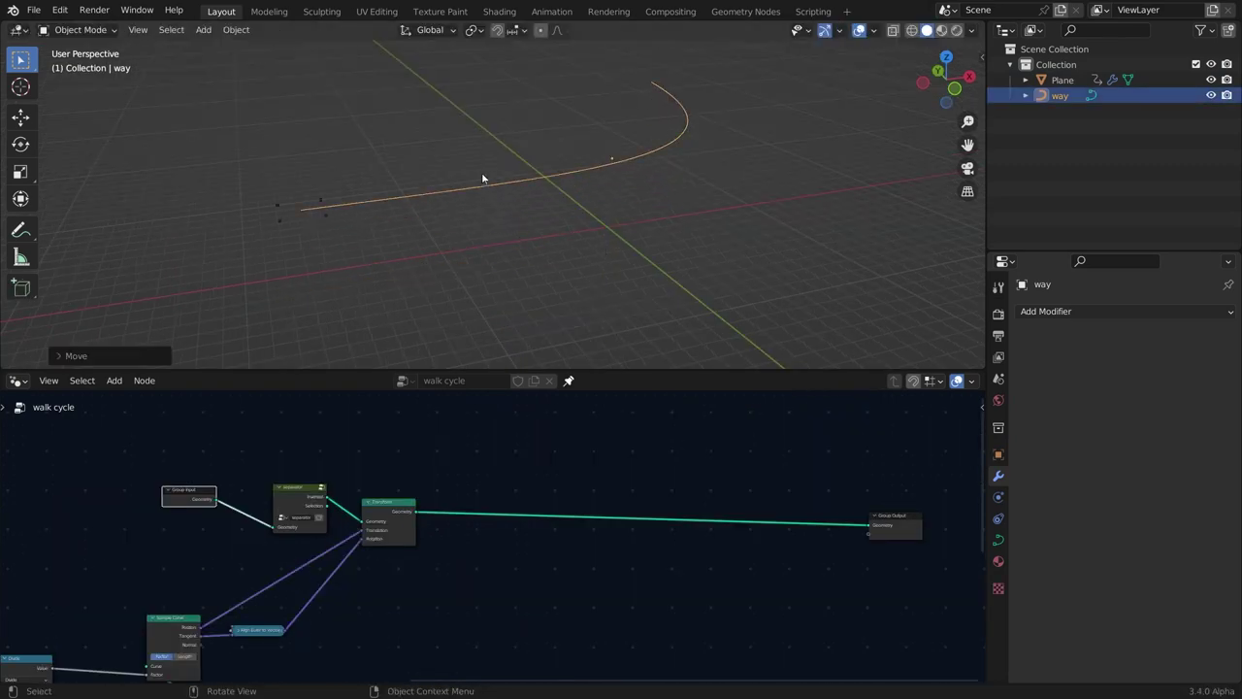
Move the Group Output node slightly farther from Transform and save the file.
drag(893, 516, 921, 508)
click(667, 469)
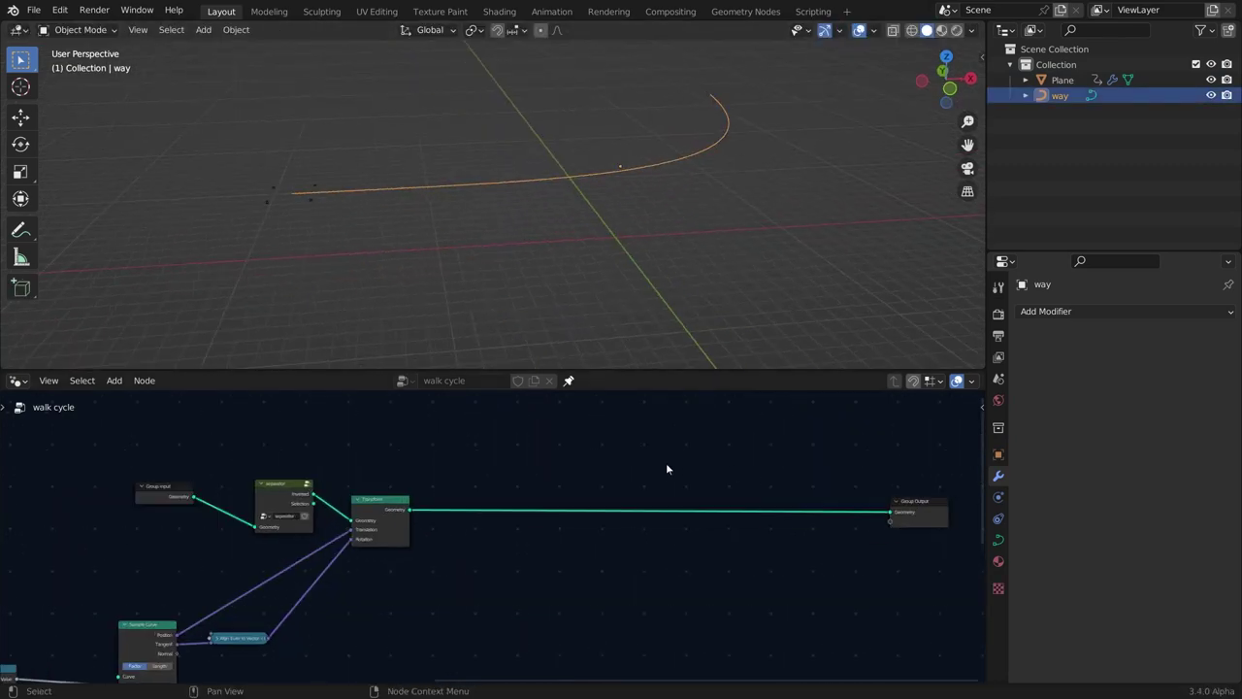
key(ctrl+s)
Add a new plane mesh and scale it up into a ground beneath the whole way curve.
mouse_move(529, 189)
middle_down()
mouse_move(490, 143)
mouse_move(560, 222)
mouse_move(566, 189)
mouse_move(544, 170)
middle_up()
key(shift+a)
click(542, 128)
key(s)
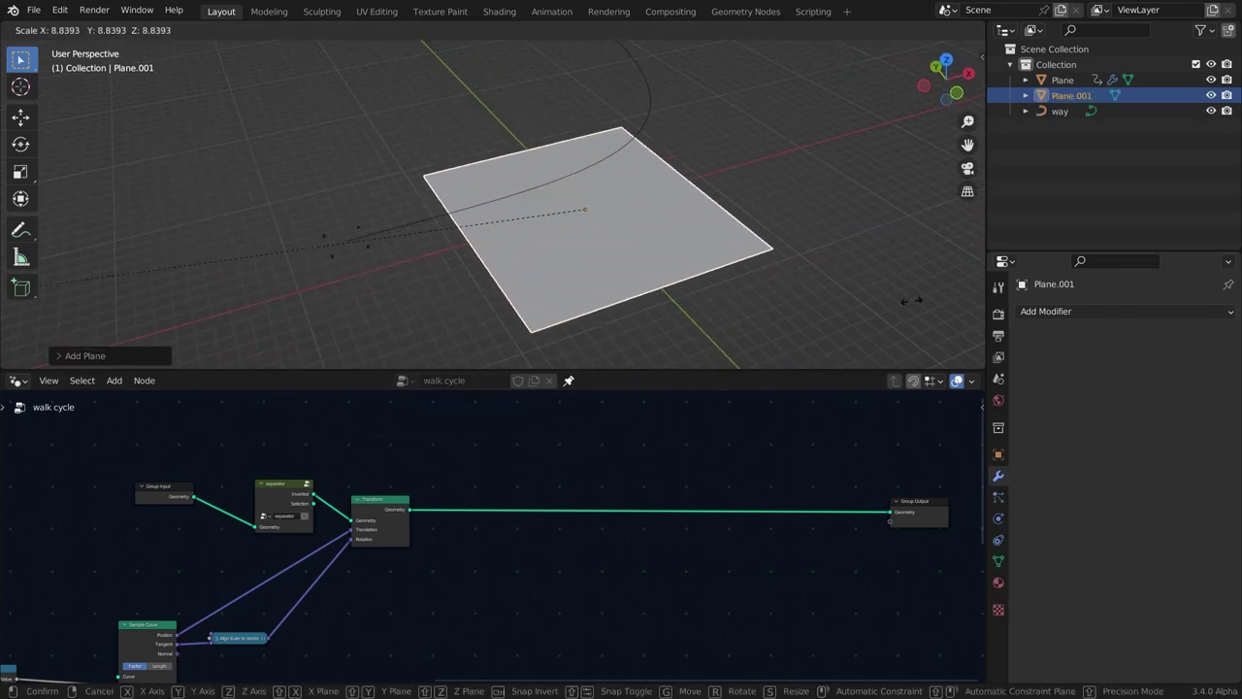
click(68, 250)
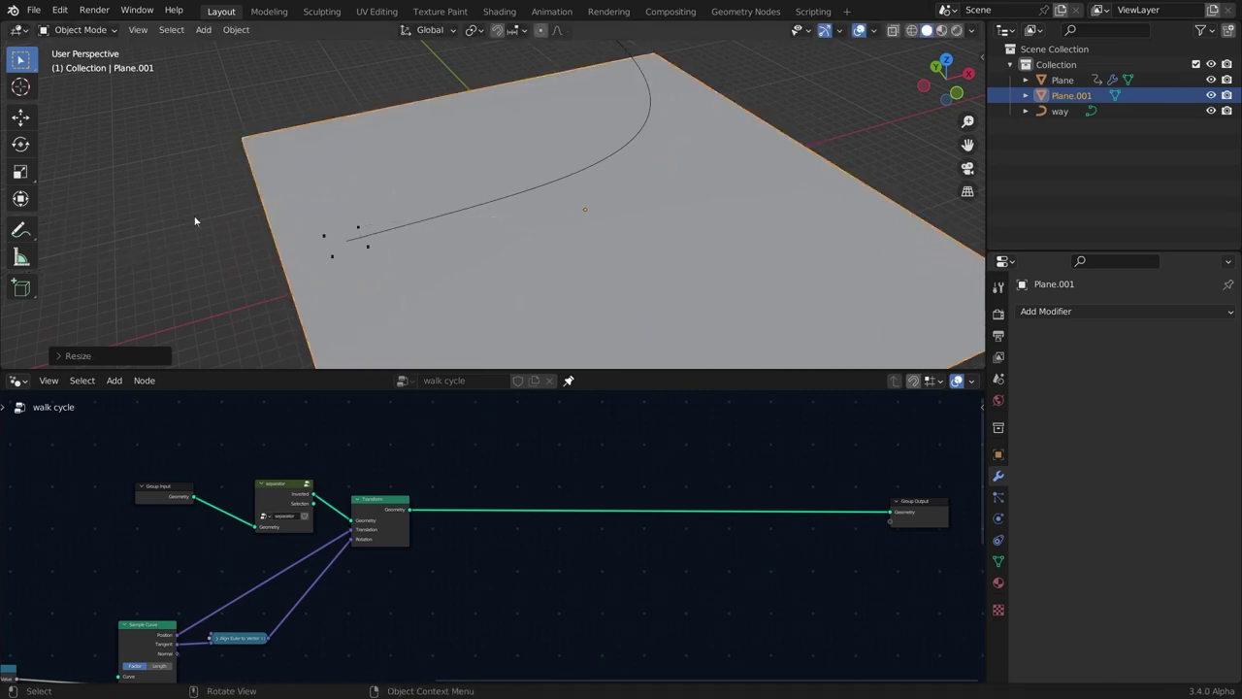
Apply the ground plane's scale and subdivide its mesh repeatedly into a dense grid.
key(ctrl+a)
click(375, 196)
key(Tab)
right_click(426, 191)
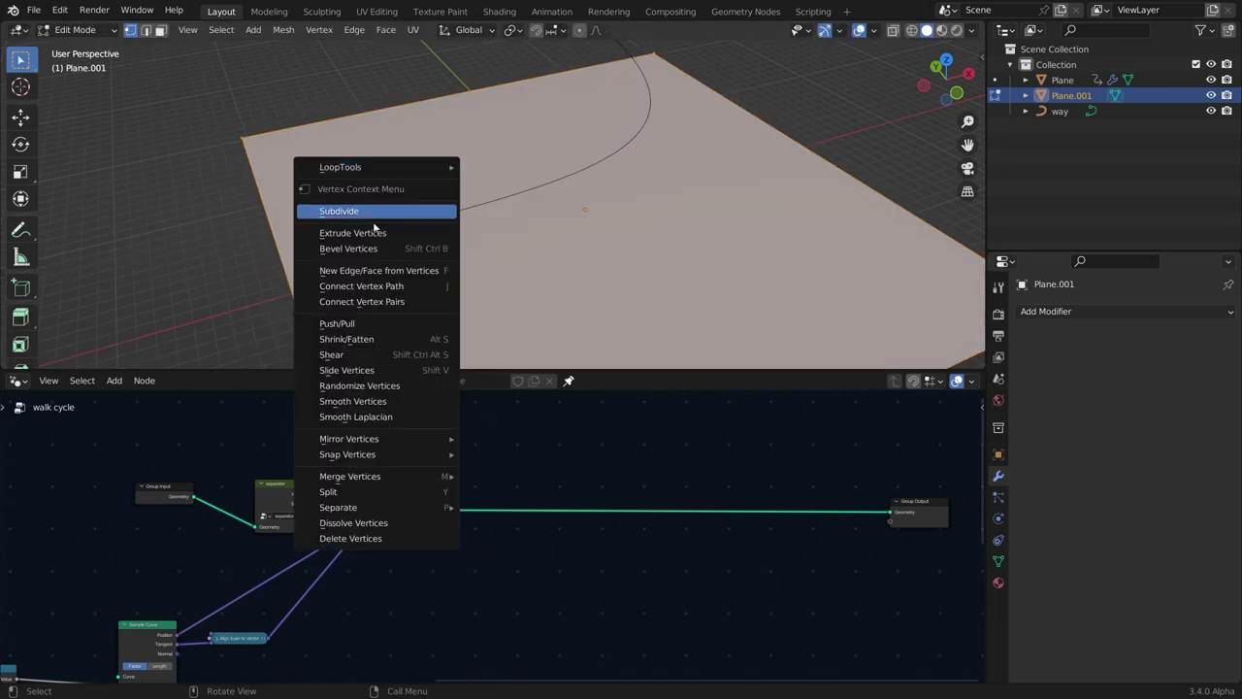
click(370, 210)
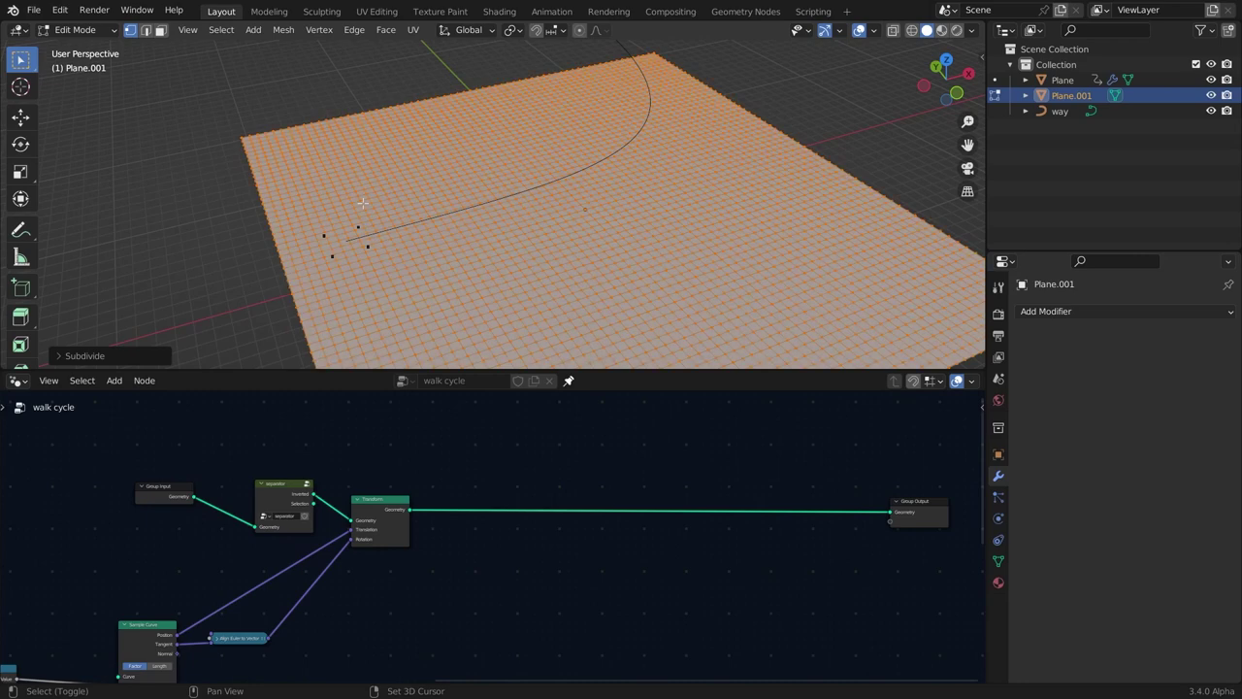
Raise a smooth hill near the middle of the ground grid along Z using proportional editing.
middle_drag(386, 225, 408, 194)
click(477, 247)
middle_drag(478, 247, 509, 235)
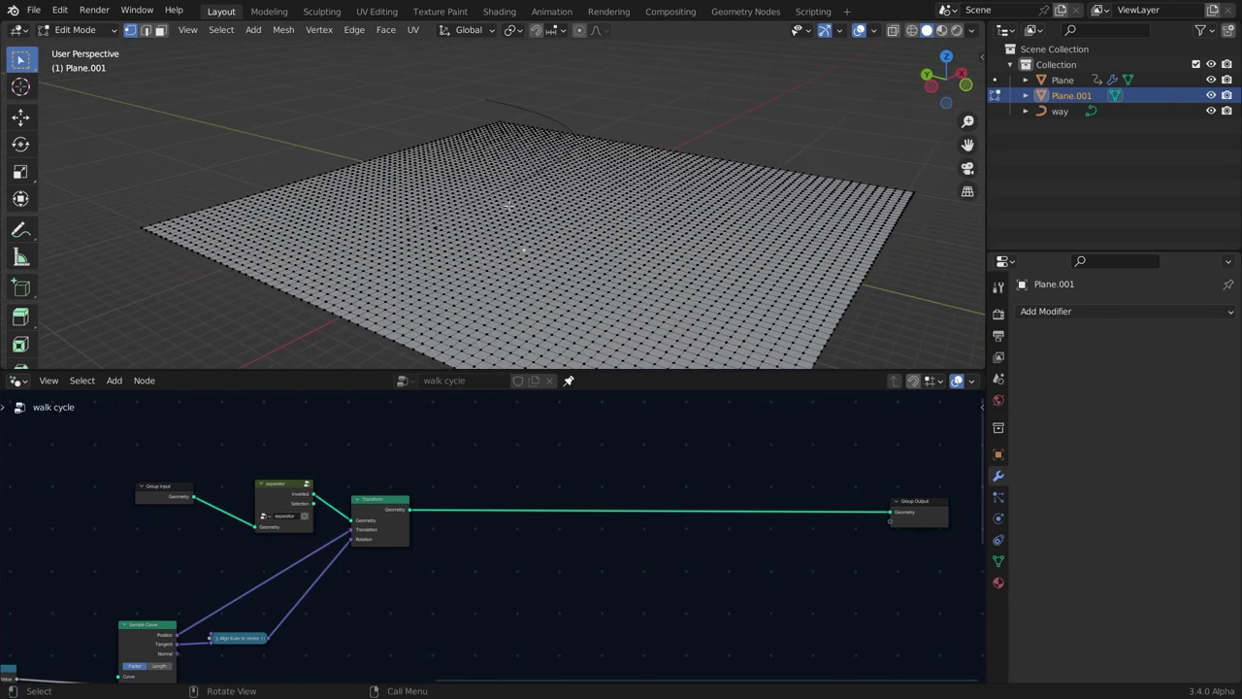
key(g)
key(z)
scroll(505, 202, down, 15)
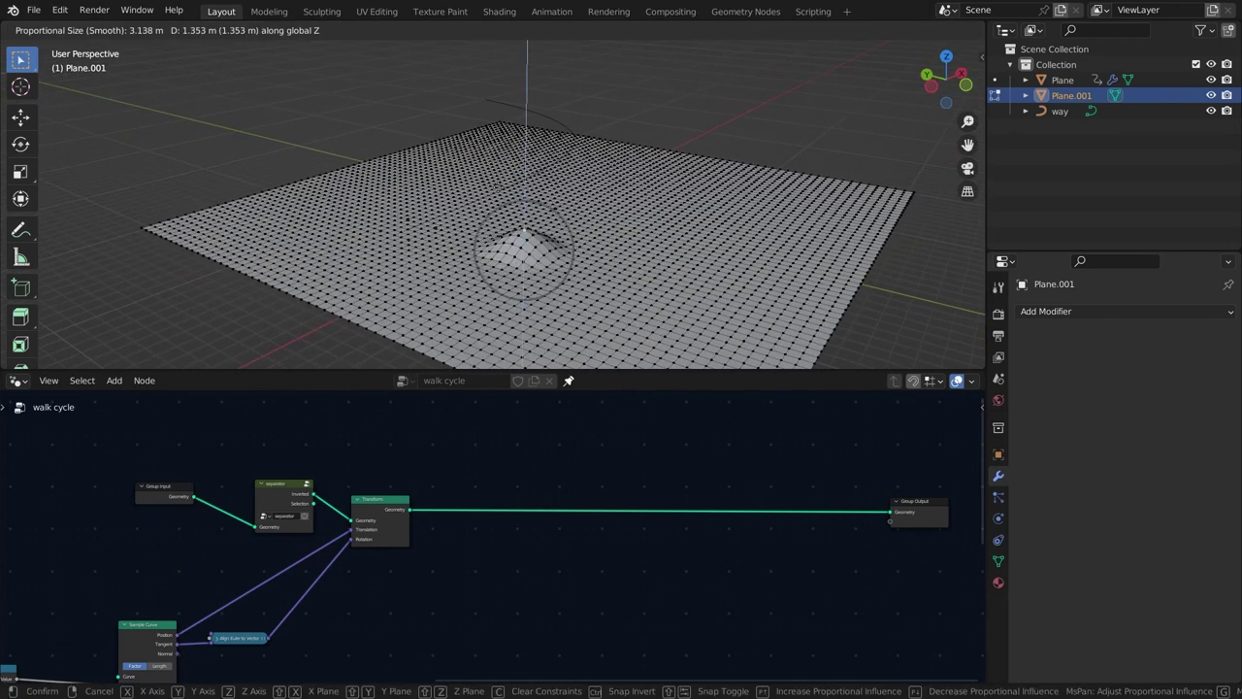
click(508, 188)
Sink a smooth dip beside the hill and raise a second hill behind it along Z with proportional editing.
click(417, 269)
key(g)
key(z)
click(419, 288)
click(575, 201)
key(g)
key(z)
click(575, 173)
Sink another soft area of the ground, beyond the first dip, along Z by about 0.7 m or more.
click(445, 192)
key(g)
key(z)
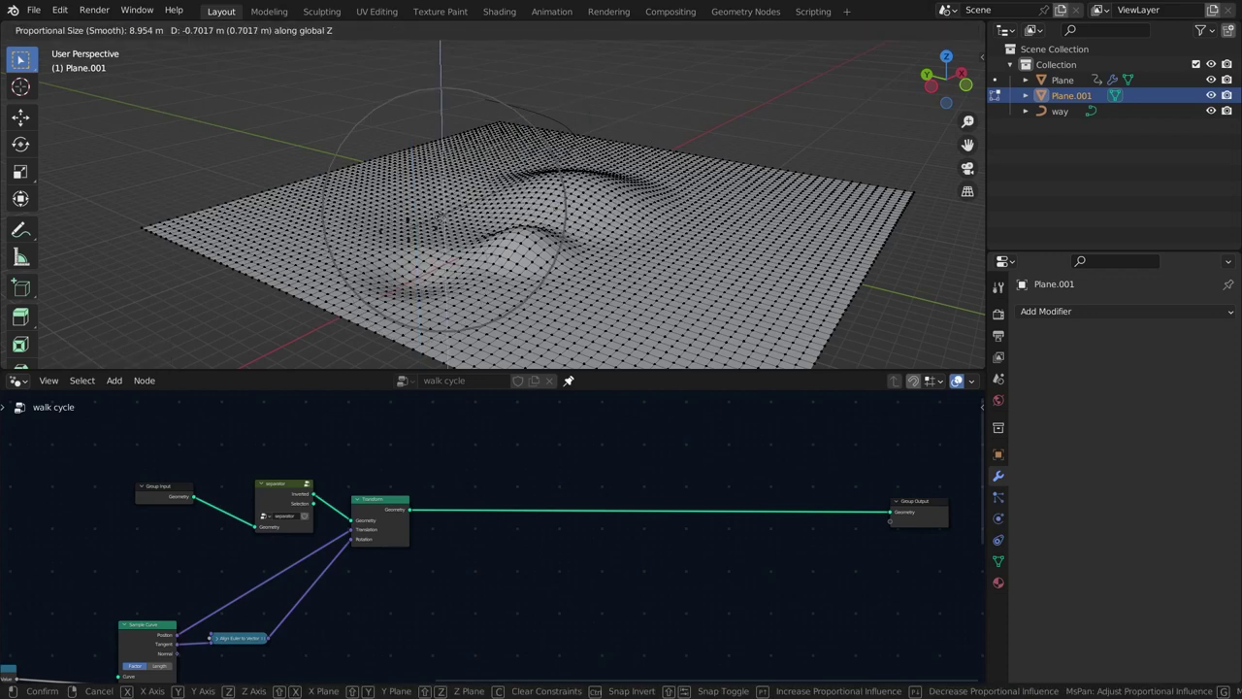
click(445, 209)
Return to Object Mode and shade the sculpted ground plane smooth.
key(Tab)
mouse_move(445, 215)
middle_down()
mouse_move(440, 294)
mouse_move(614, 215)
mouse_move(450, 207)
mouse_move(460, 214)
middle_up()
right_click(560, 194)
click(560, 194)
middle_drag(560, 194, 631, 262)
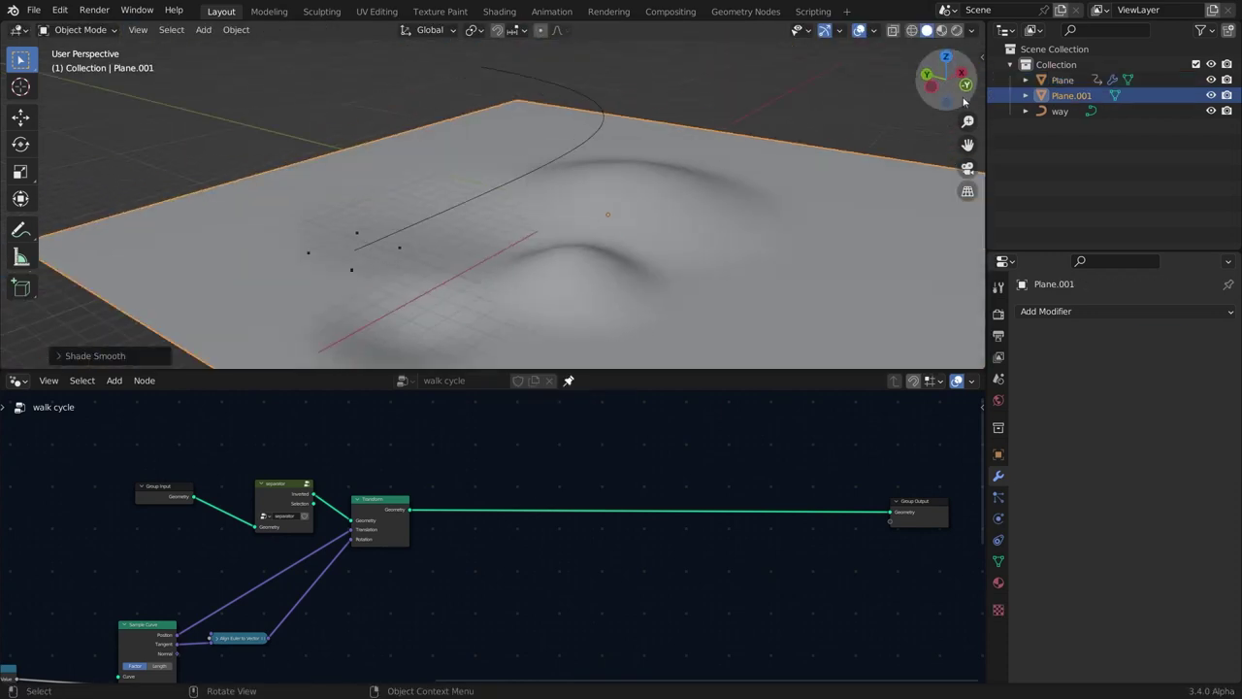
Rename the terrain plane as ground and the original foot-point plane as walk.
double_click(1071, 95)
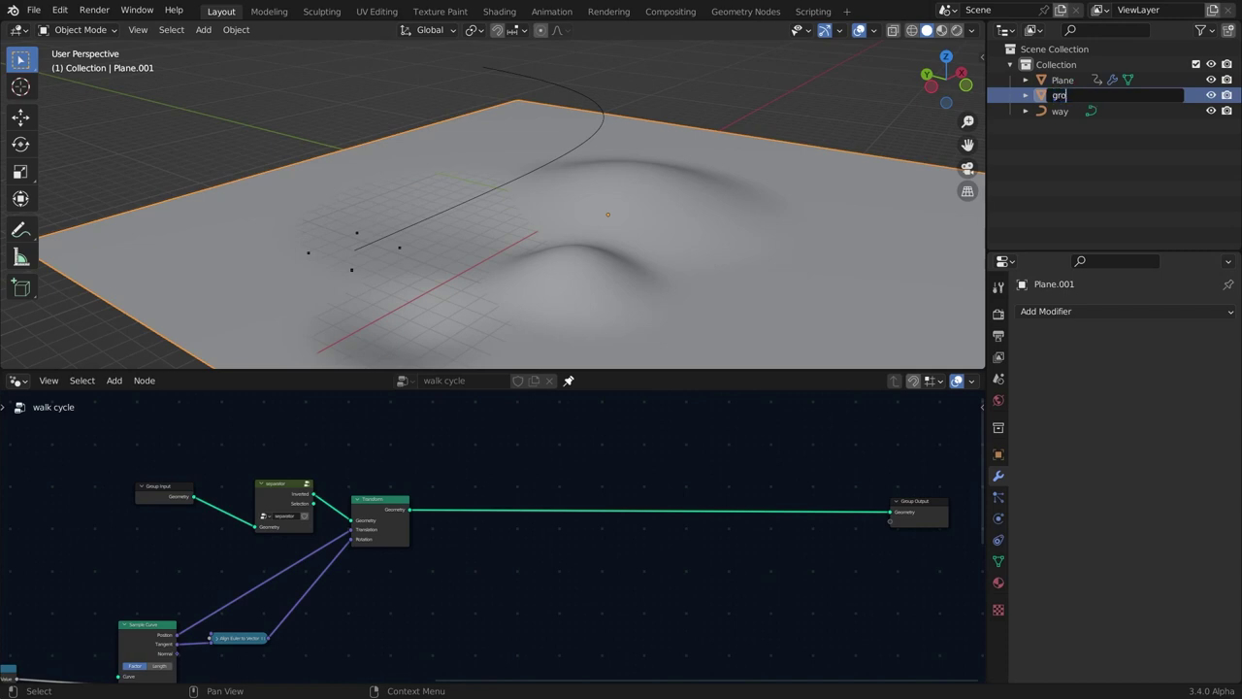
text(groubd)
key(Return)
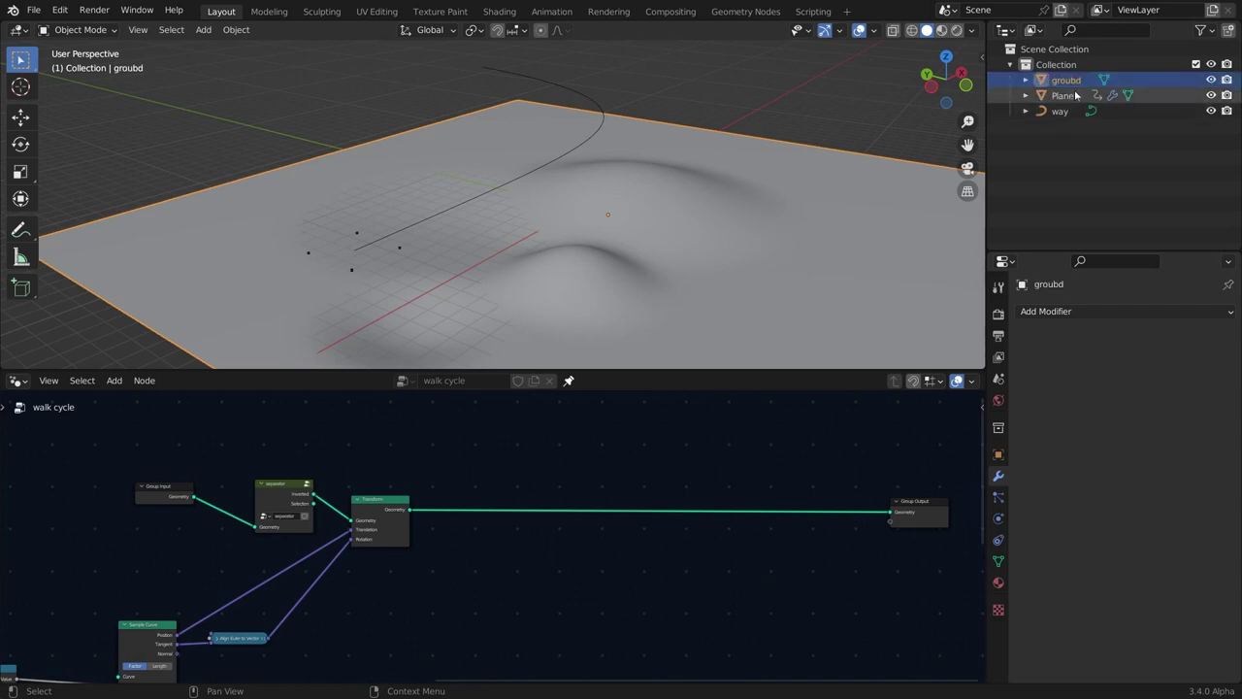
double_click(1076, 83)
key(Right)
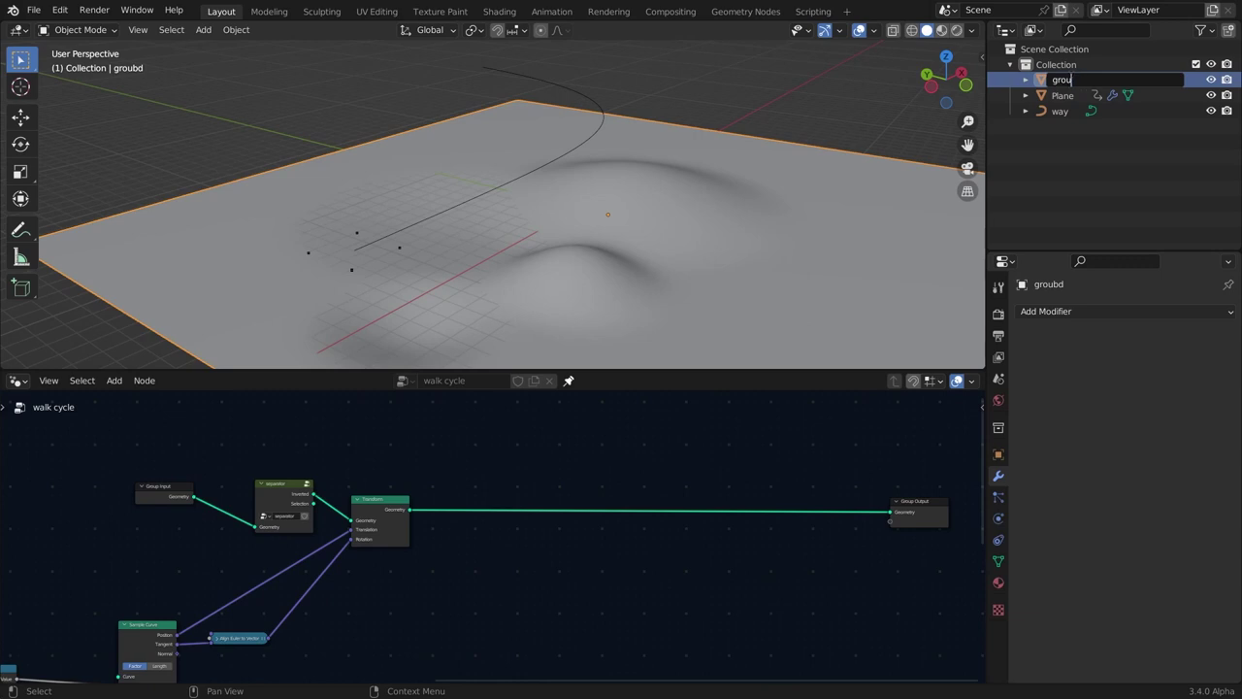
text(nd)
key(Return)
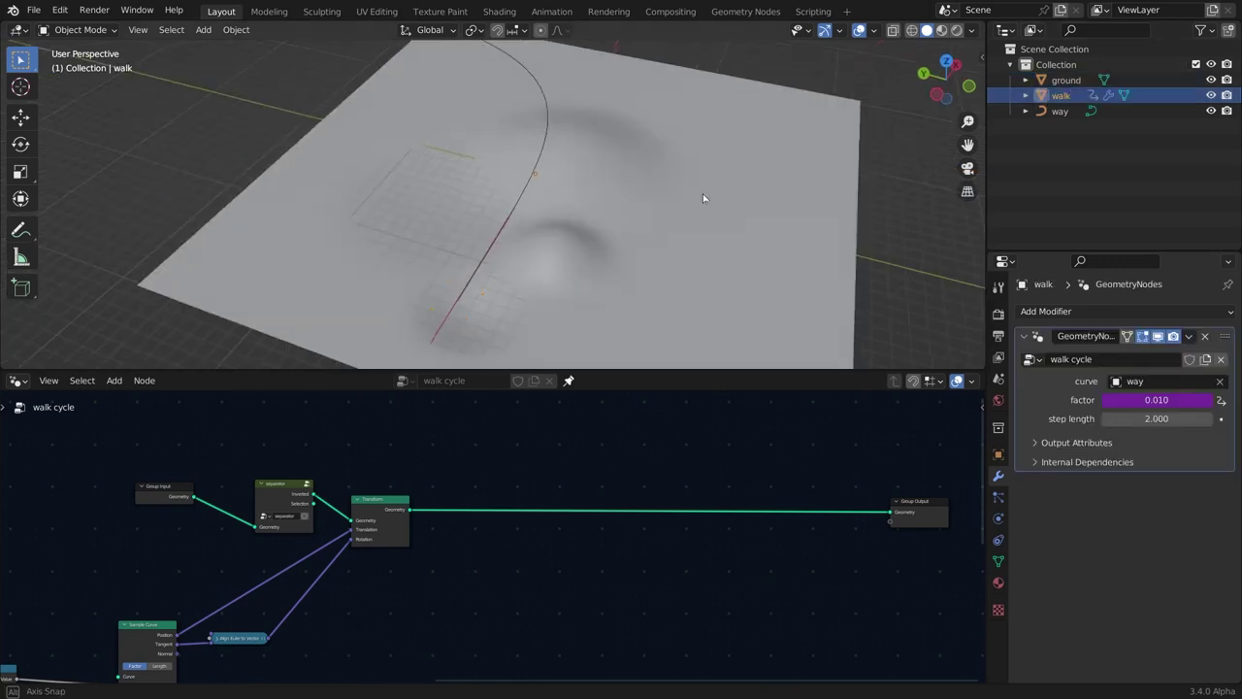
Add a Set Position node to the walk cycle tree and insert it between Transform and Group Output.
middle_drag(702, 194, 660, 167)
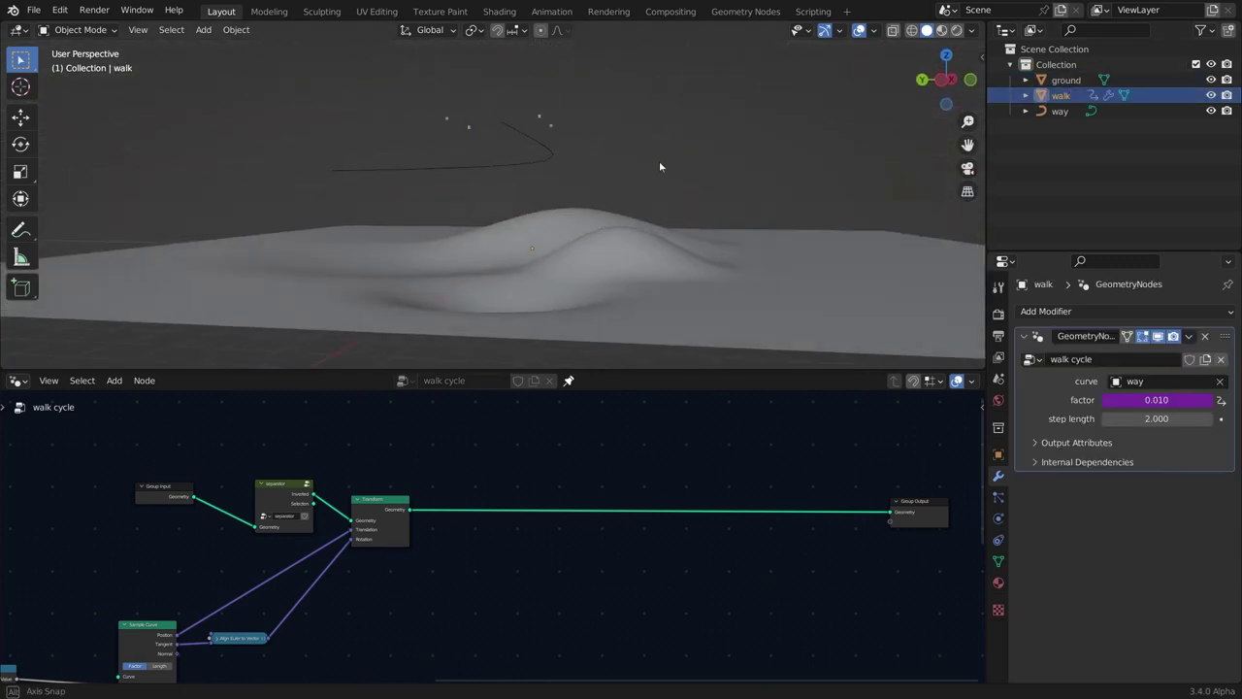
key(shift+a)
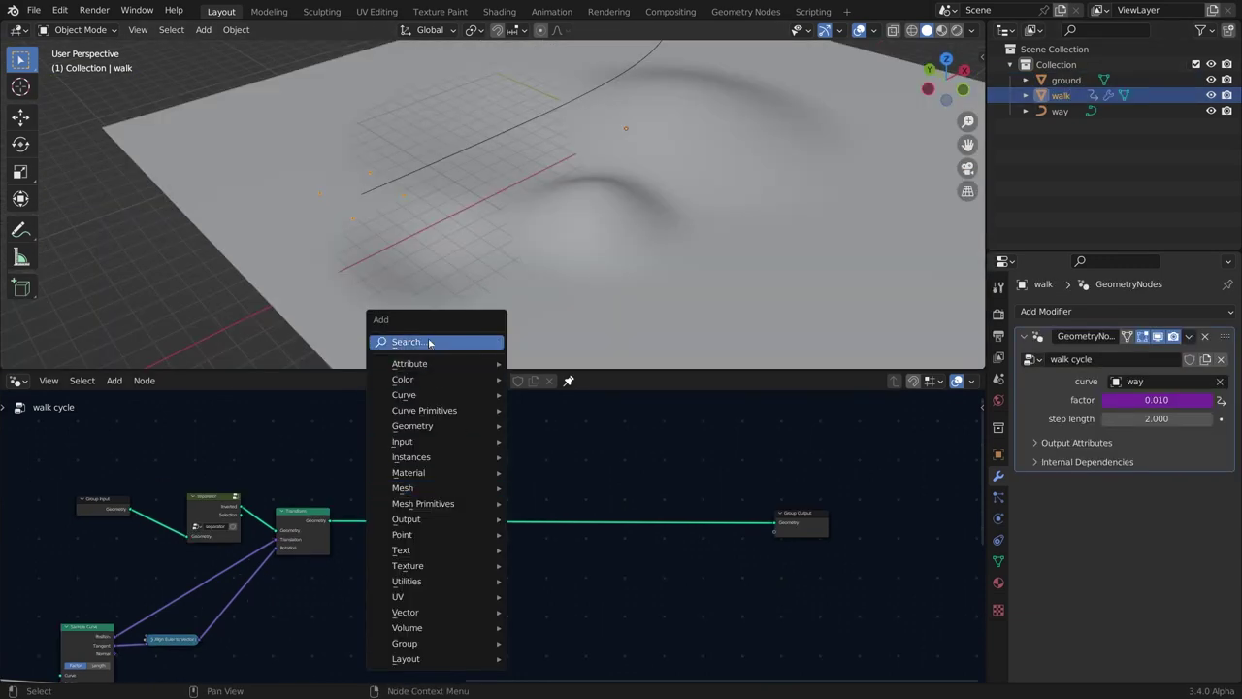
click(420, 342)
text(se)
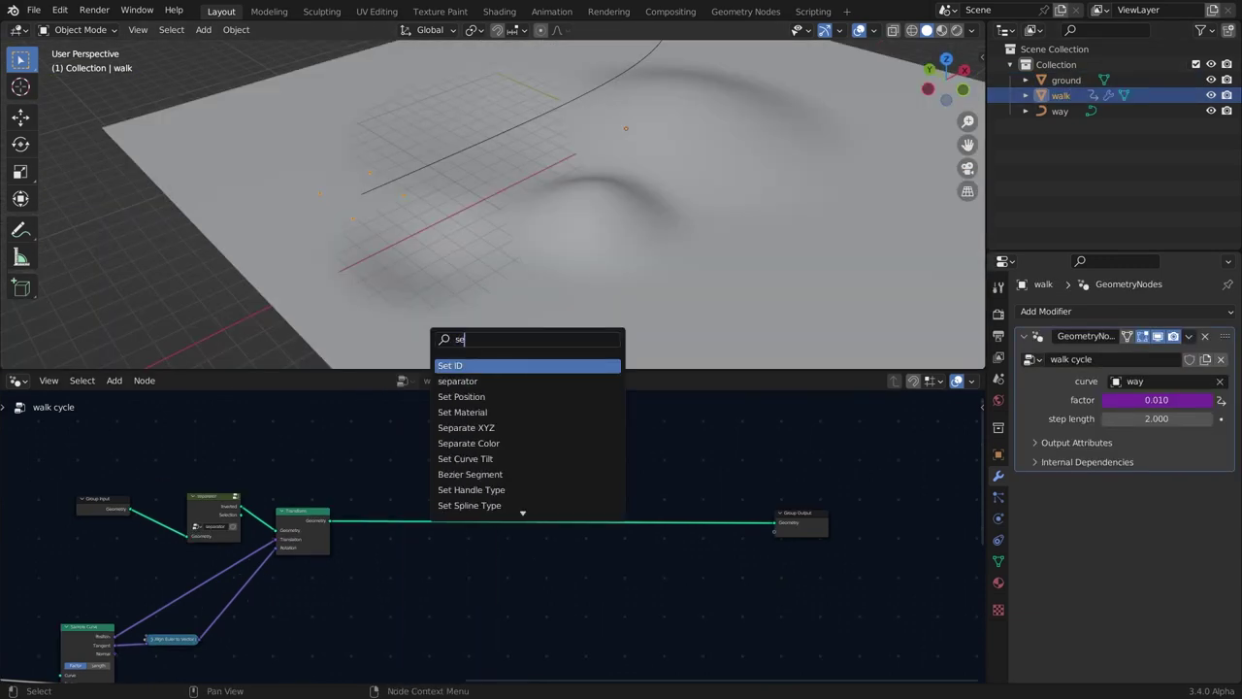
text(t)
key(Down)
key(Return)
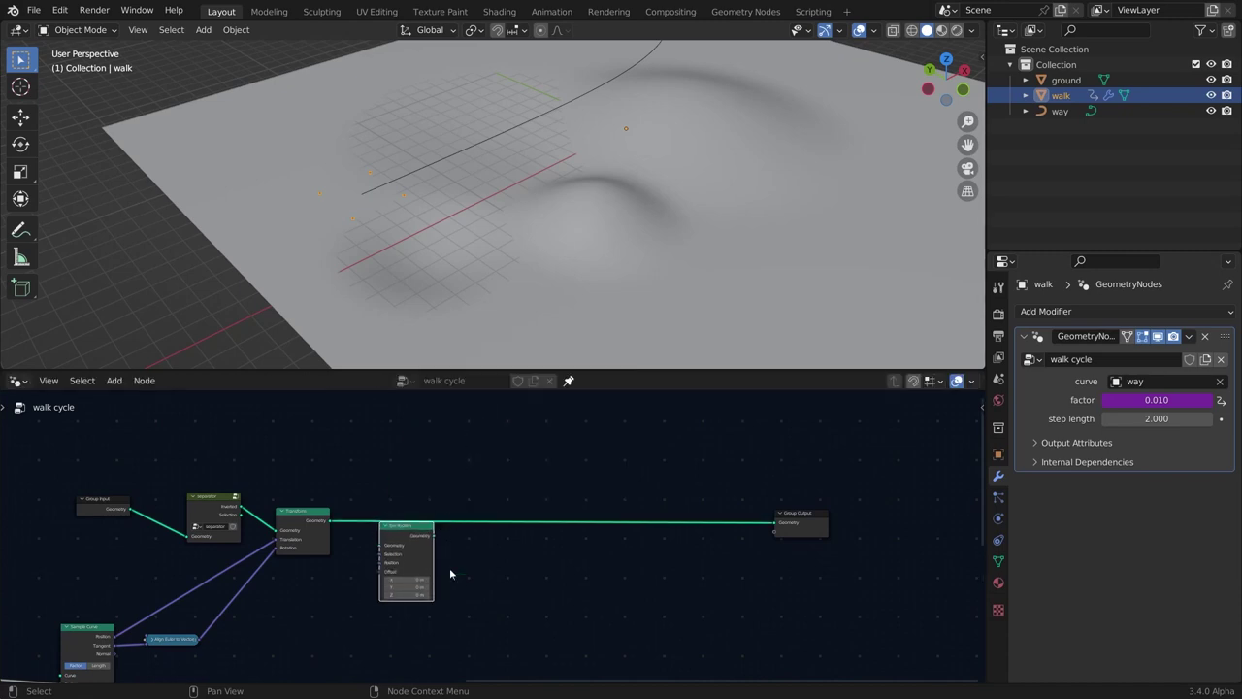
middle_drag(452, 281, 450, 166)
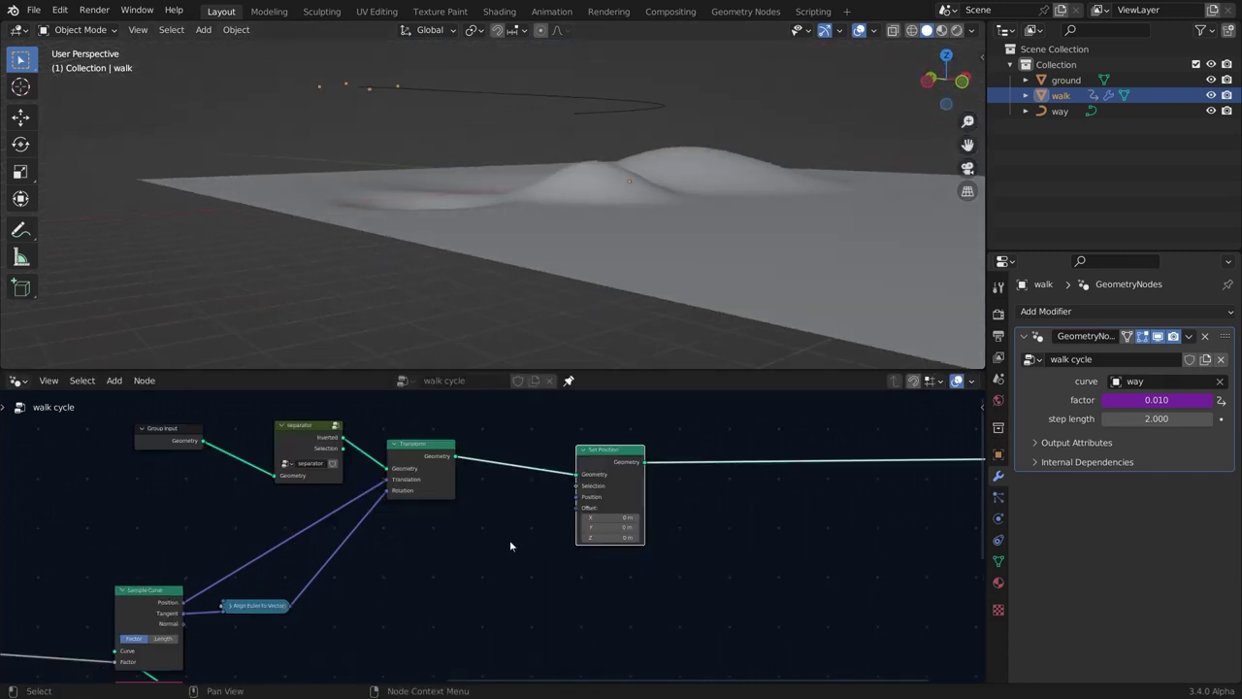
Add a Raycast node below Transform, near the Set Position node.
key(shift+a)
click(470, 364)
text(r)
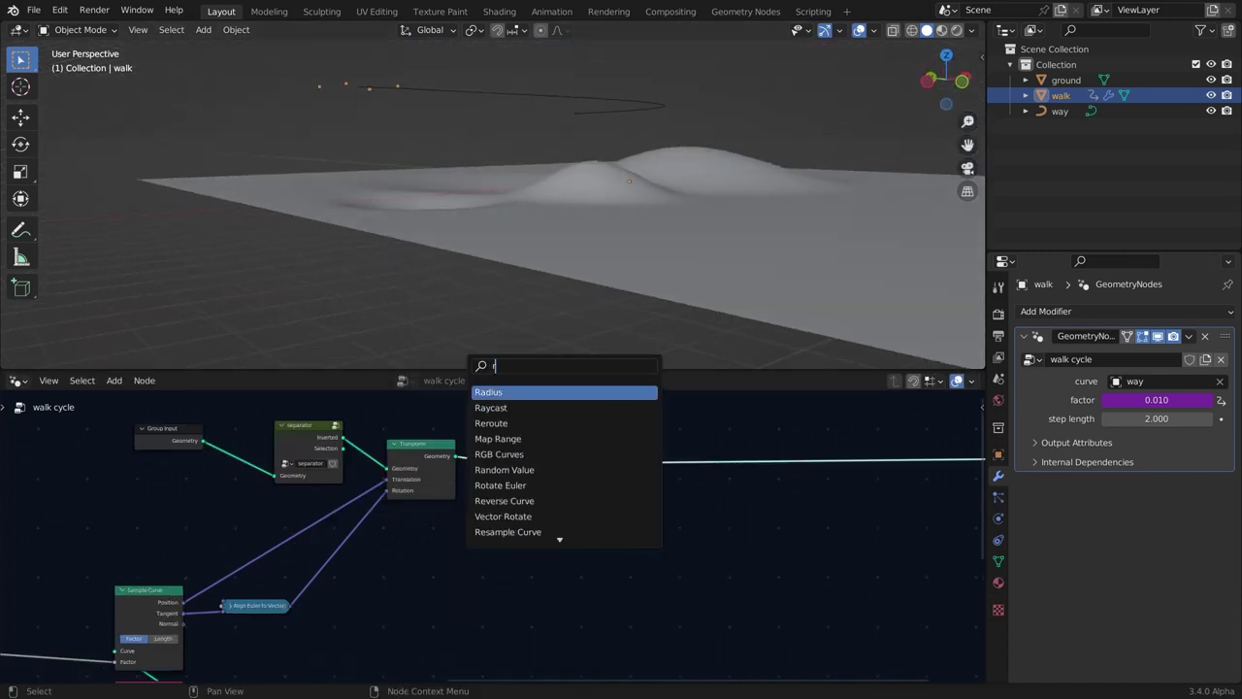
key(Down)
key(Return)
click(414, 616)
middle_drag(413, 616, 500, 544)
scroll(500, 544, up, 1)
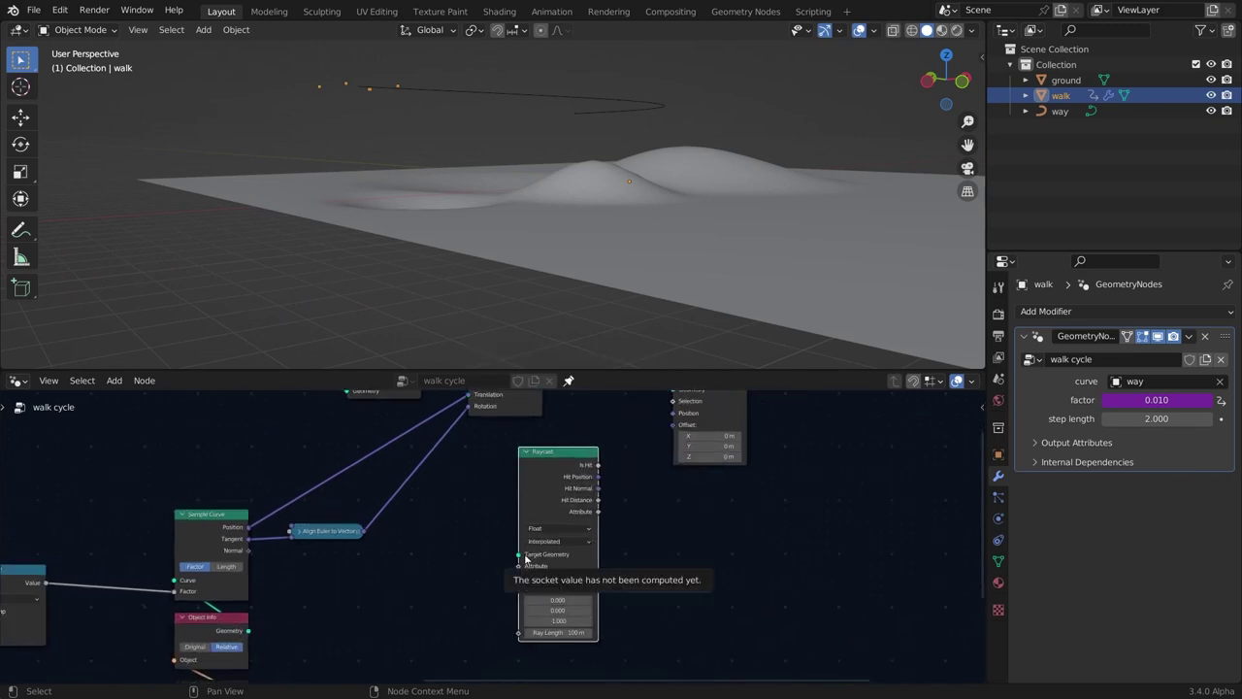
Bring the ground object into the node tree as an Object Info node beside Raycast.
drag(1066, 80, 422, 540)
scroll(417, 555, up, 2)
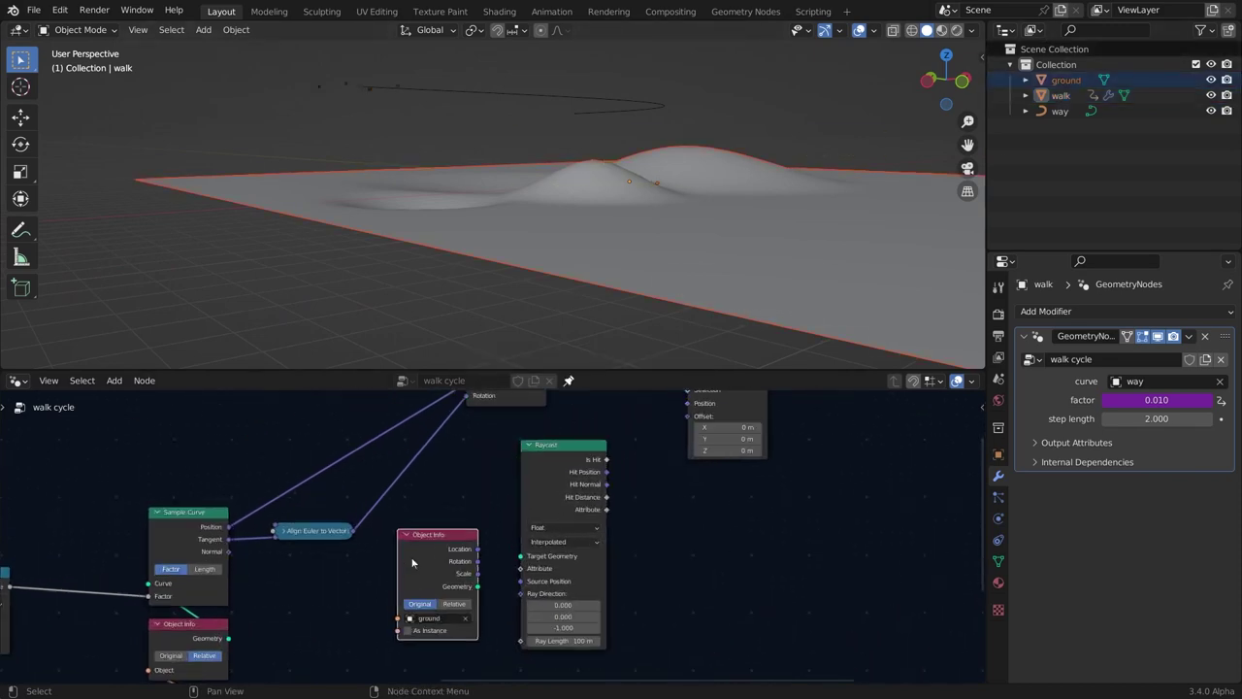
scroll(411, 563, down, 2)
middle_drag(400, 561, 515, 624)
Duplicate the Group Input node beside the ground's Object Info and expose that node's Object socket as a new group input.
click(355, 414)
middle_drag(397, 526, 362, 475)
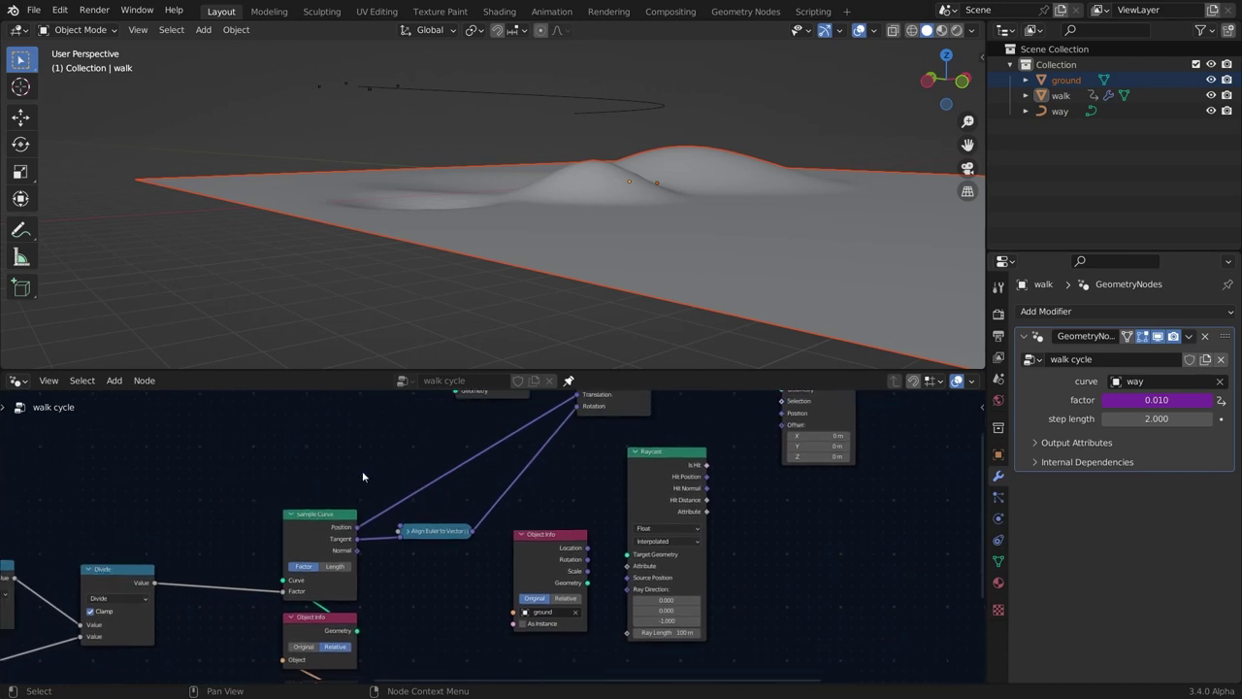
key(shift+d)
click(444, 594)
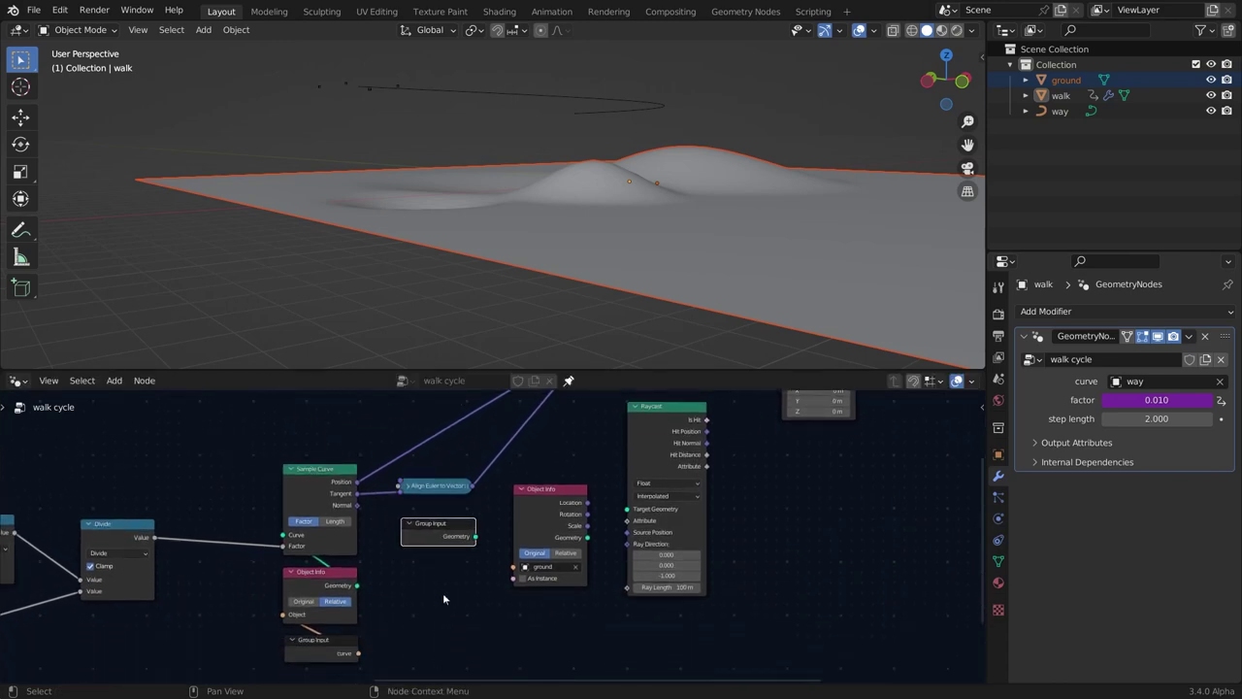
scroll(438, 580, up, 2)
drag(523, 581, 466, 605)
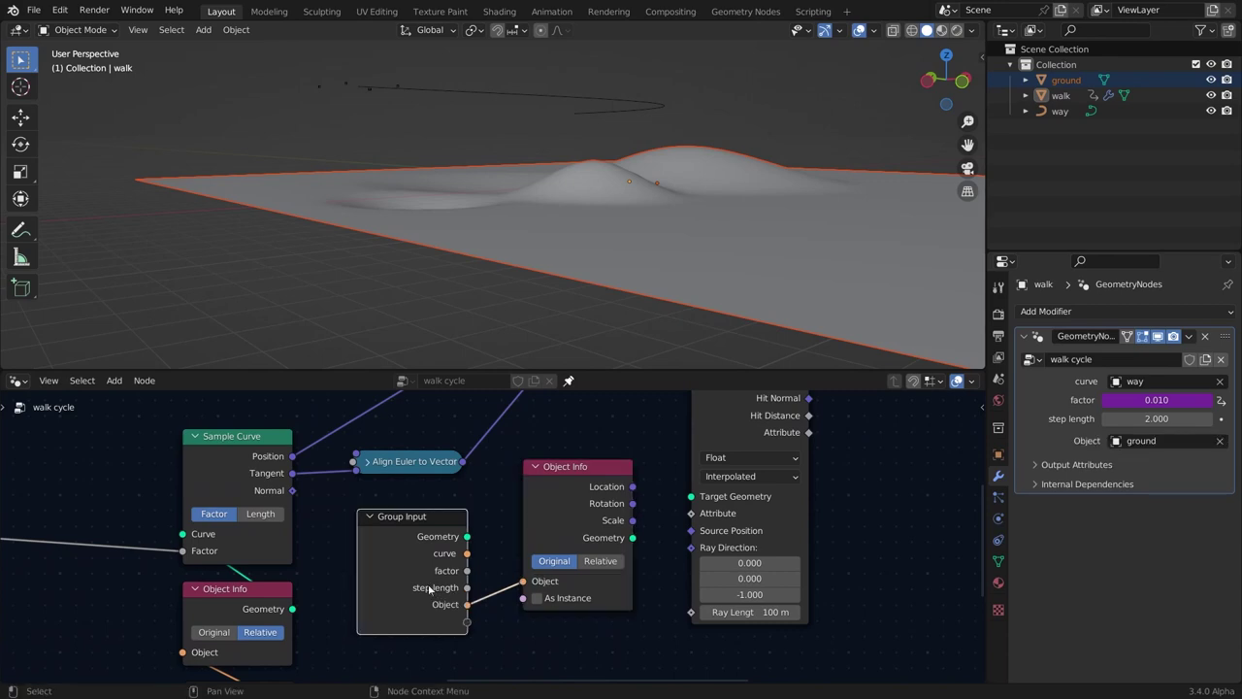
Rename the new Object group input as land and hide the unused sockets of its Group Input node.
key(n)
click(856, 490)
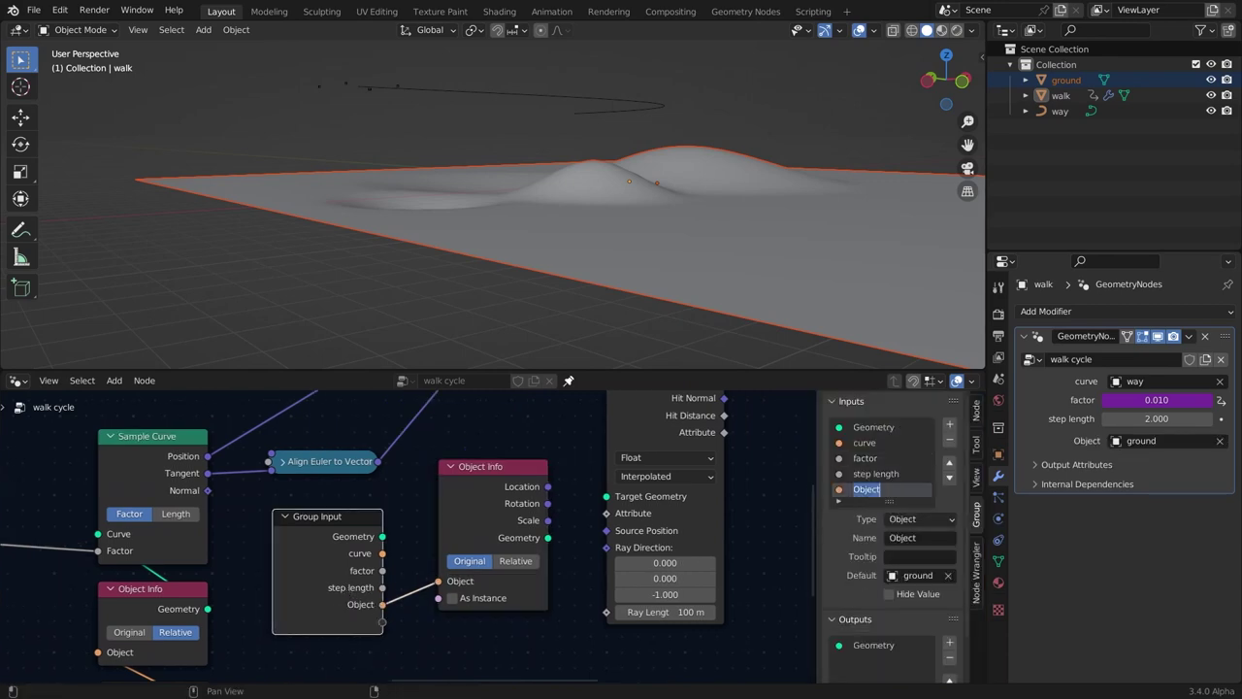
text(land)
key(Return)
key(ctrl+h)
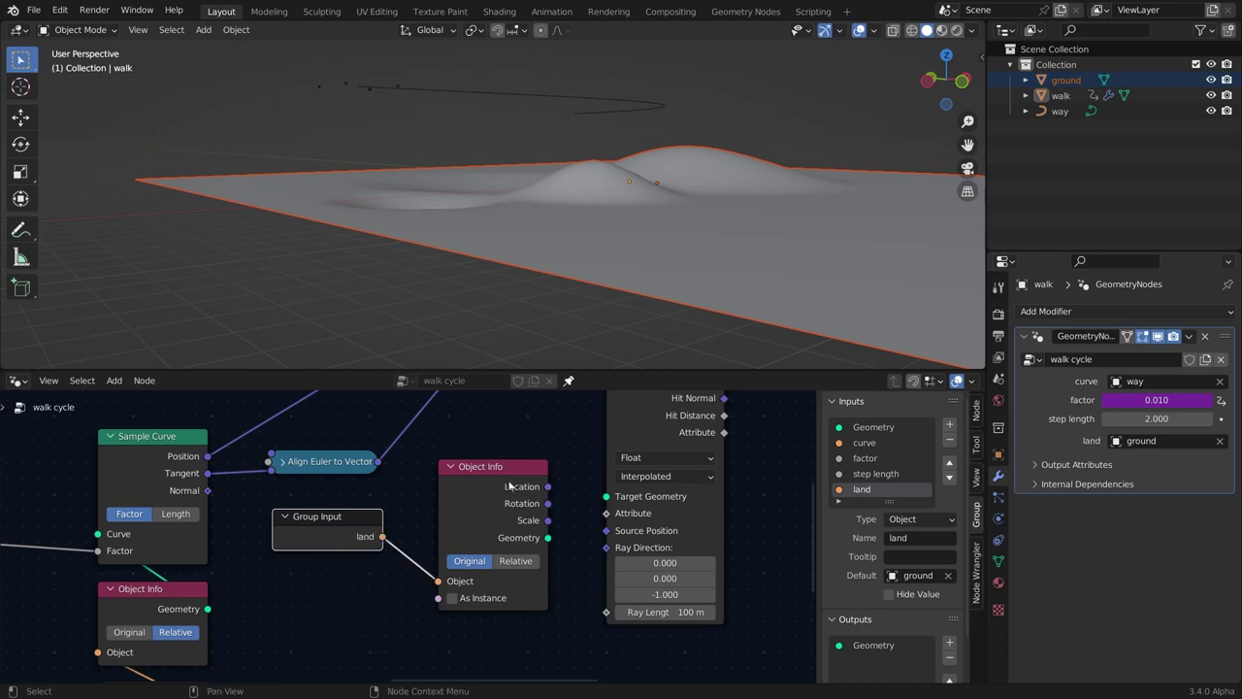
Set the ground's Object Info to Relative, connect its Geometry to Raycast's Target Geometry, and tidy the node by hiding unused sockets.
click(515, 561)
drag(549, 537, 608, 496)
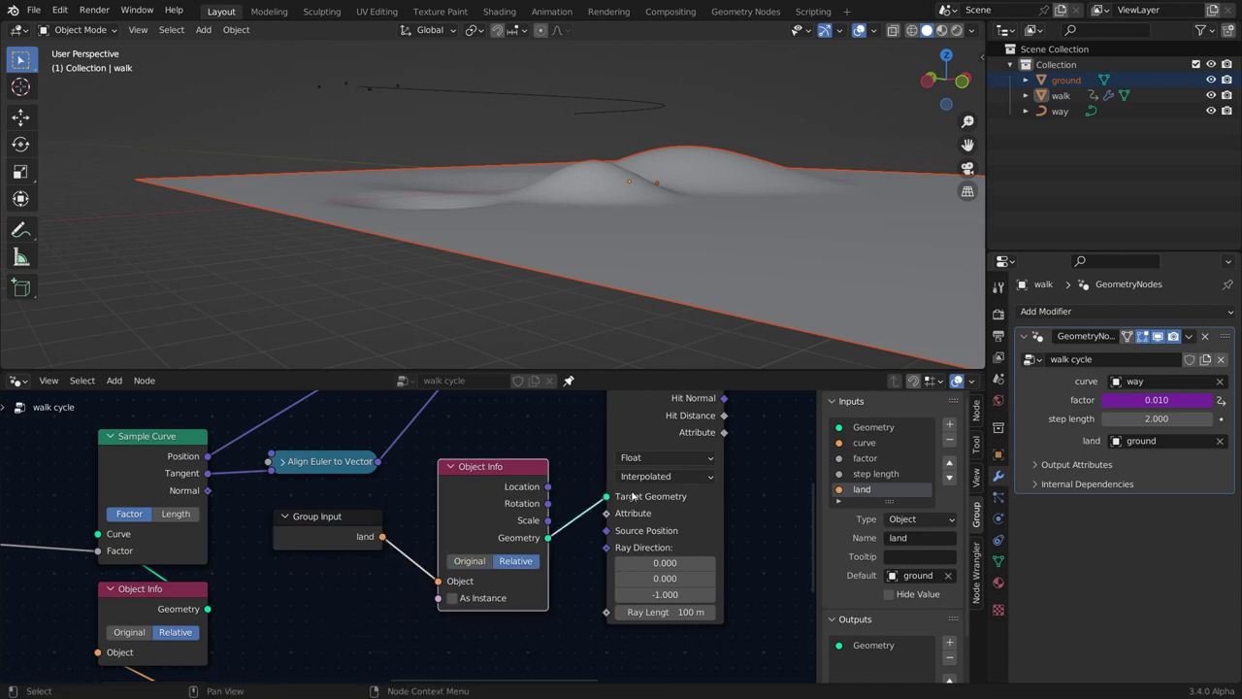
key(ctrl+h)
drag(483, 467, 457, 489)
Connect Raycast's Hit Position to the Position input of Set Position.
click(558, 416)
scroll(558, 415, down, 4)
middle_drag(558, 416, 397, 438)
scroll(306, 503, up, 4)
middle_drag(514, 417, 334, 603)
drag(363, 563, 474, 468)
key(Escape)
middle_drag(437, 243, 739, 101)
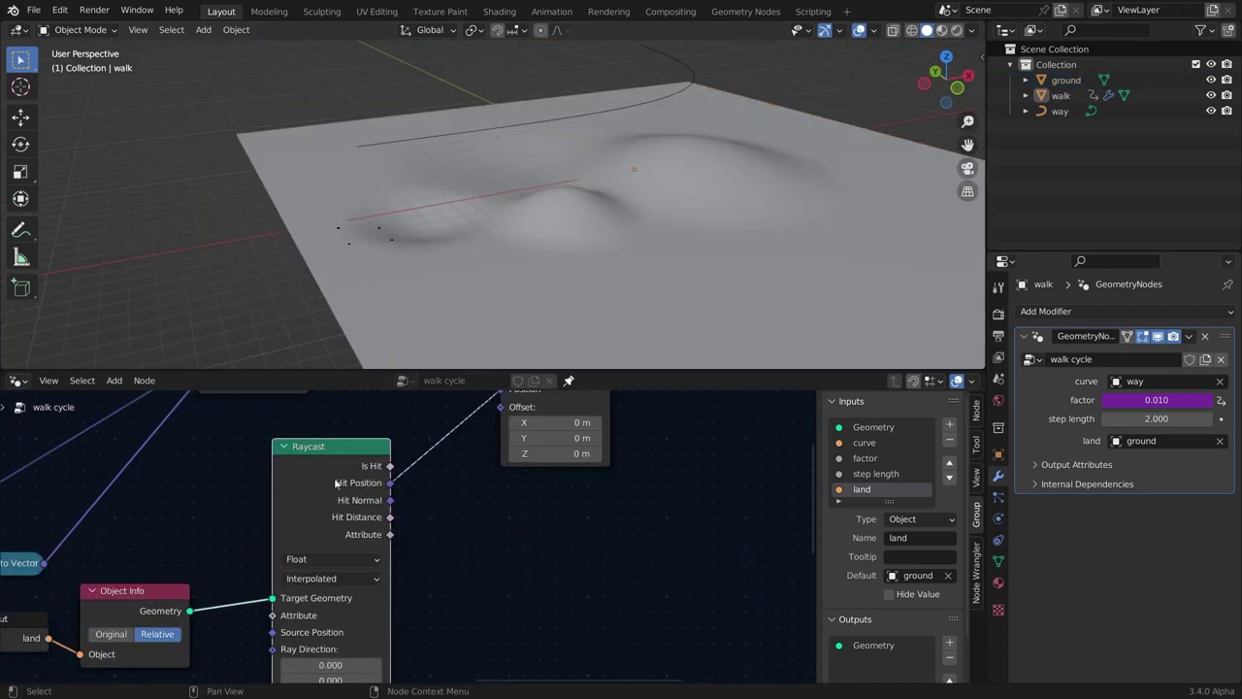
Compact and reposition the Raycast node by hiding its unused sockets, and save the file.
scroll(336, 482, down, 3)
key(ctrl+h)
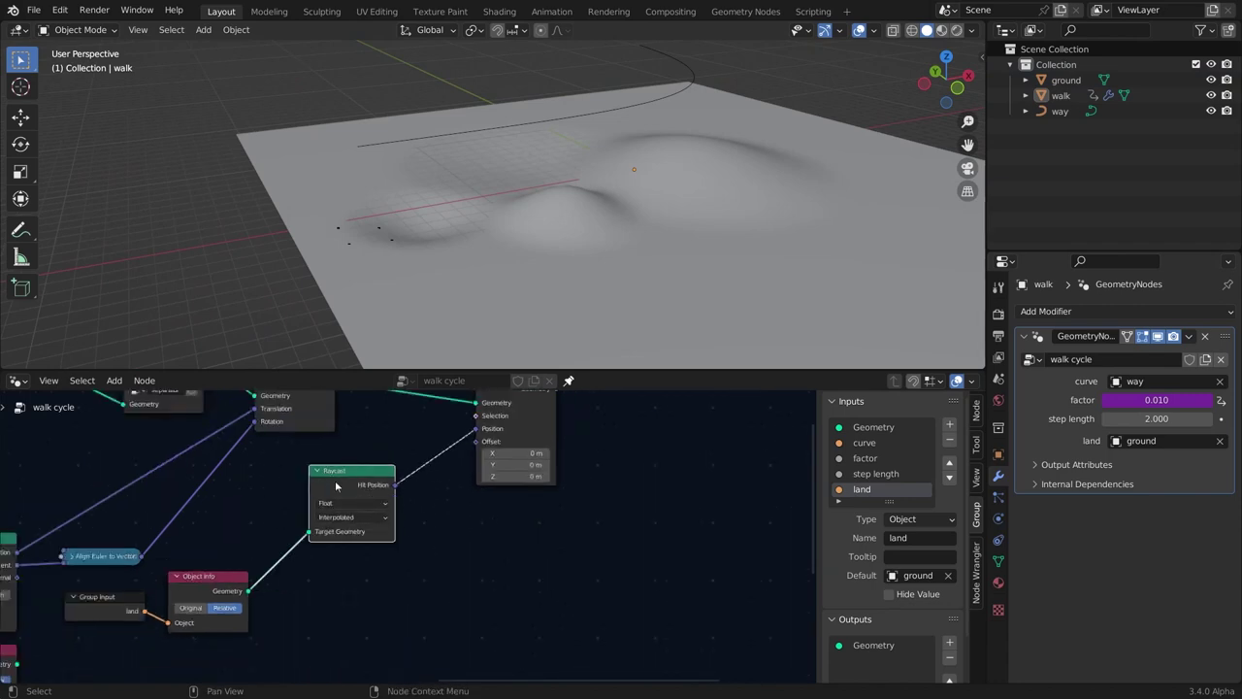
drag(347, 479, 349, 486)
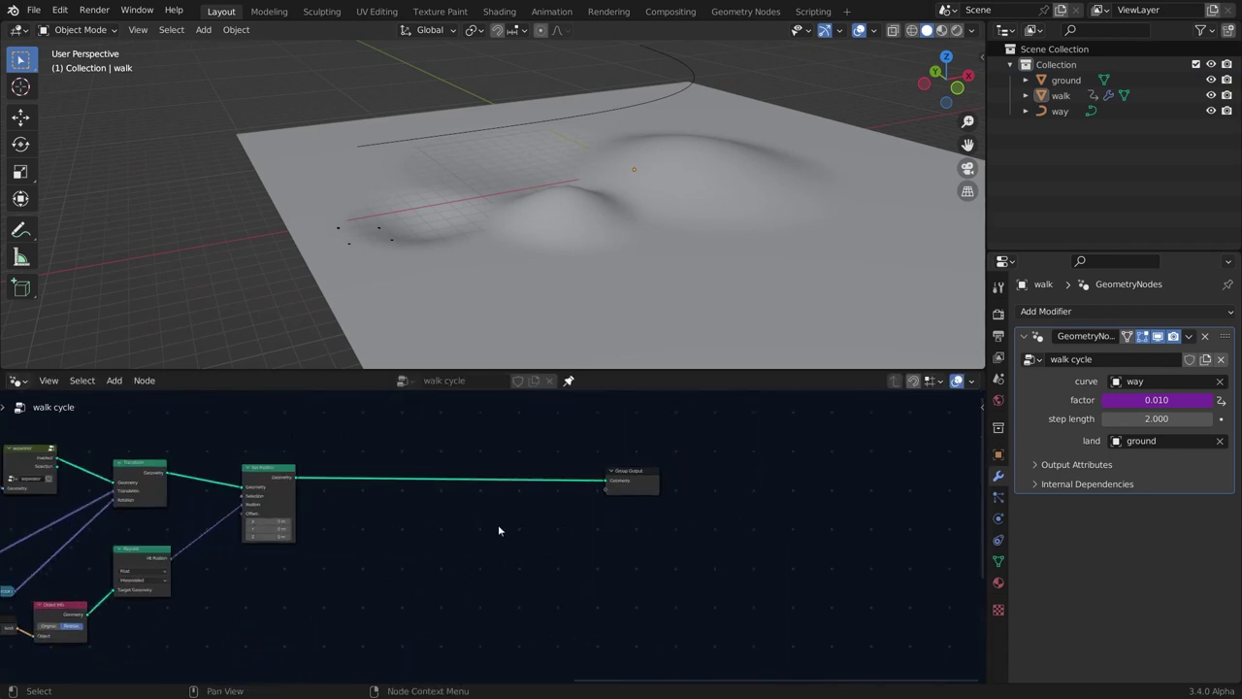
key(ctrl+s)
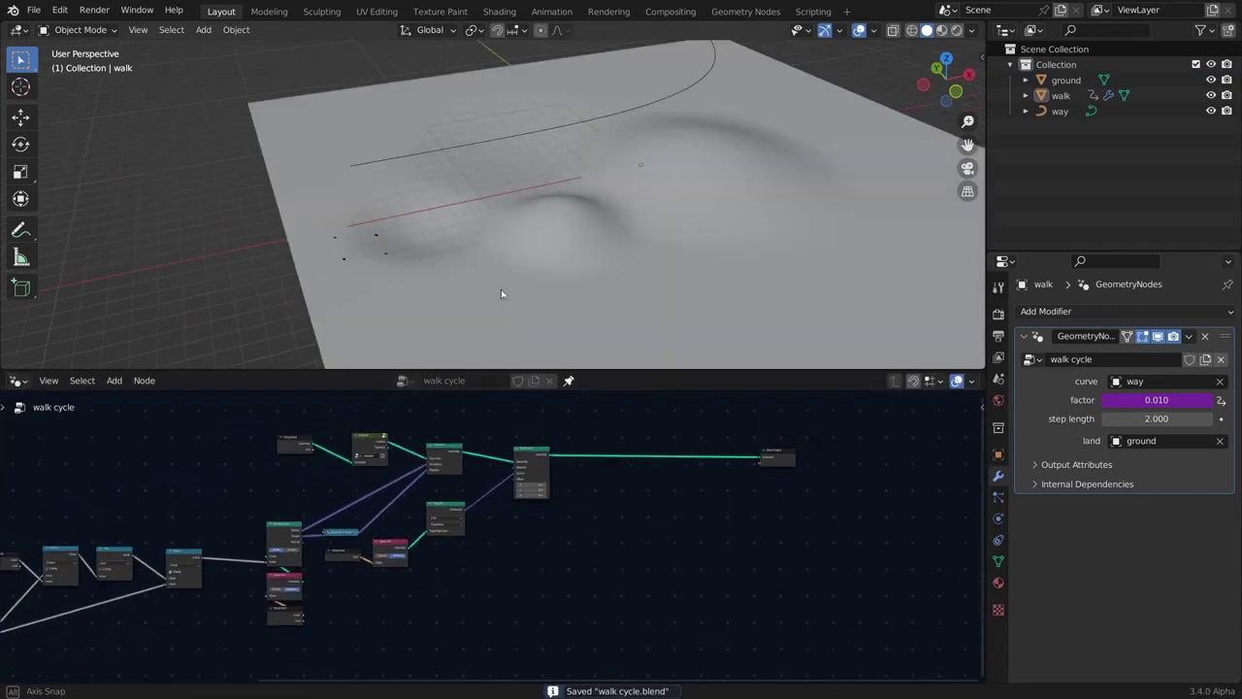
Play the animation and examine how the foot points follow the uneven ground, then stop playback.
key(space)
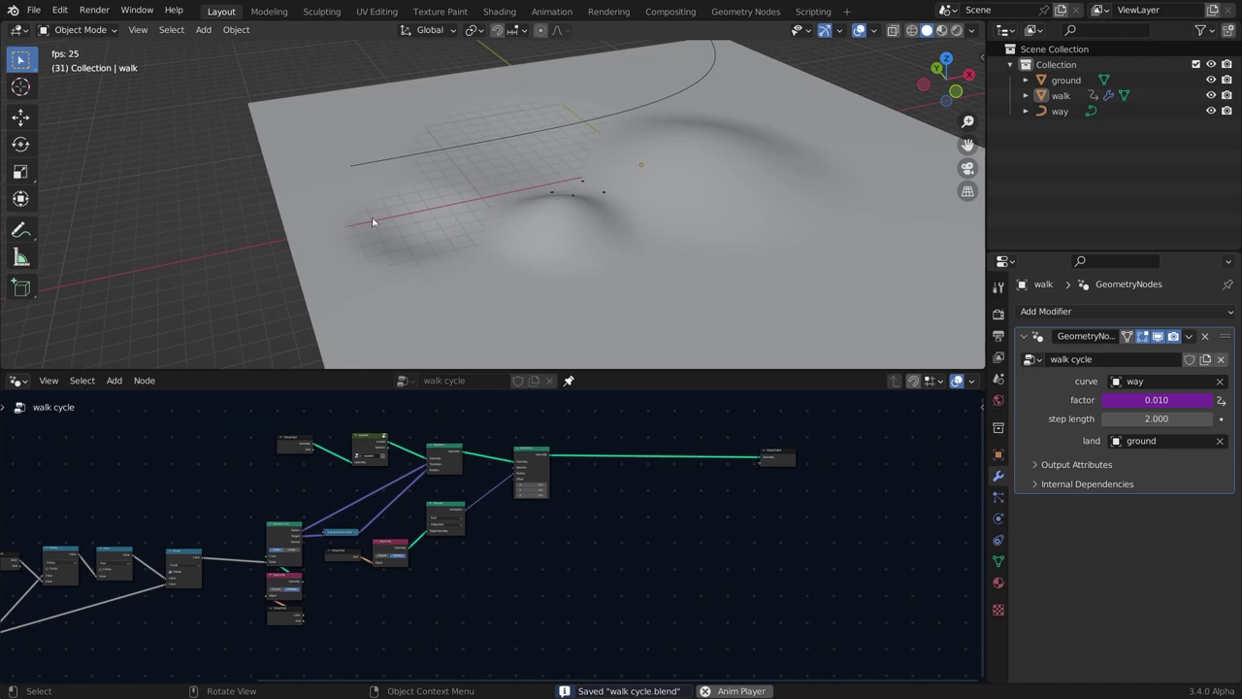
middle_drag(371, 222, 483, 187)
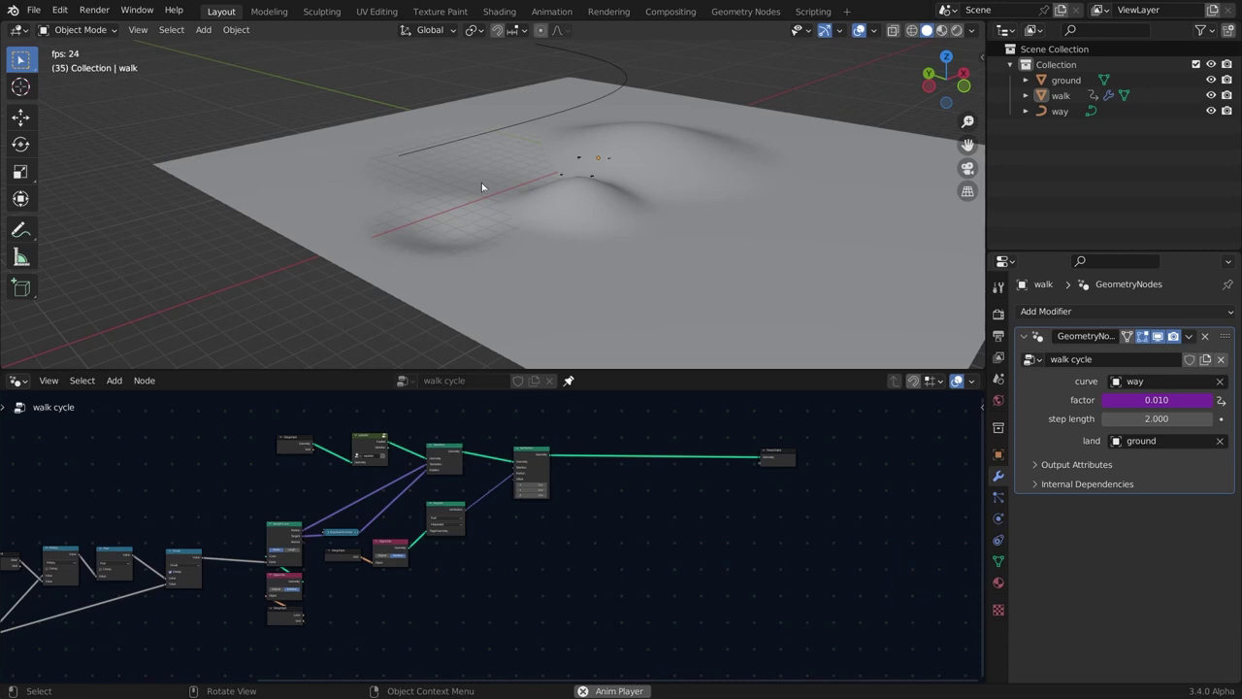
key(space)
mouse_move(482, 183)
middle_down()
mouse_move(530, 172)
mouse_move(575, 192)
mouse_move(479, 251)
mouse_move(485, 187)
middle_up()
Join the factor math nodes feeding Sample Curve, together with their Group Input, into one frame.
drag(565, 453, 385, 511)
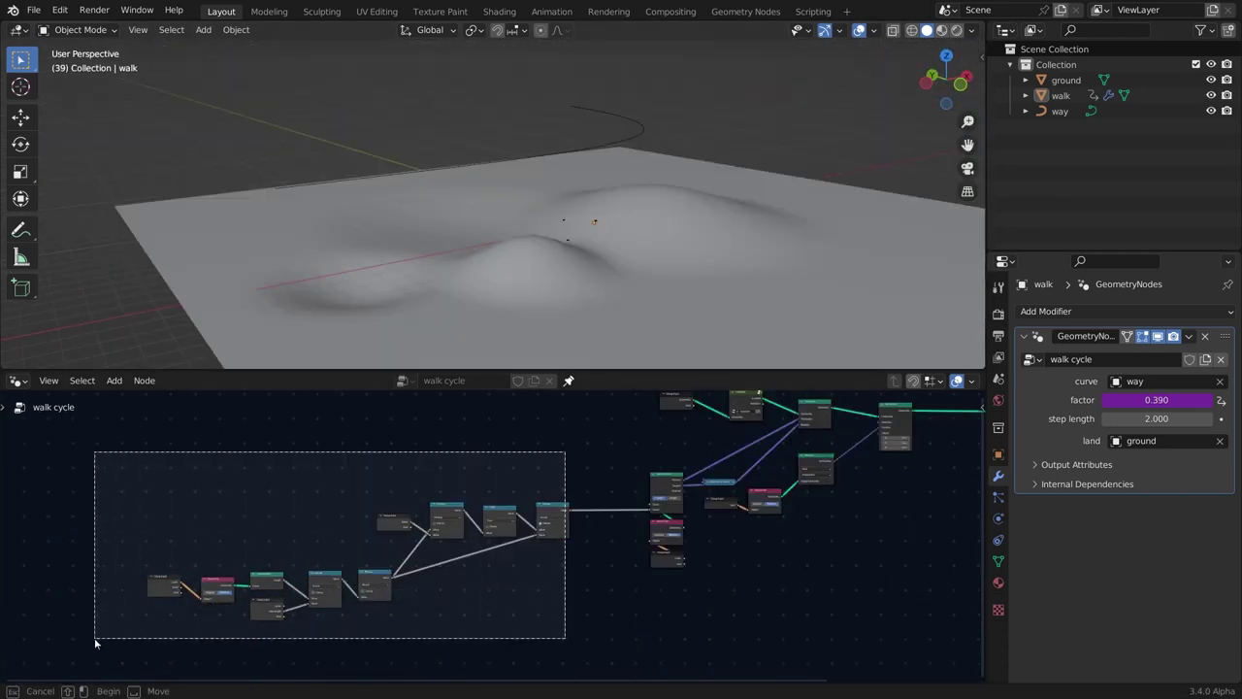
scroll(381, 505, up, 2)
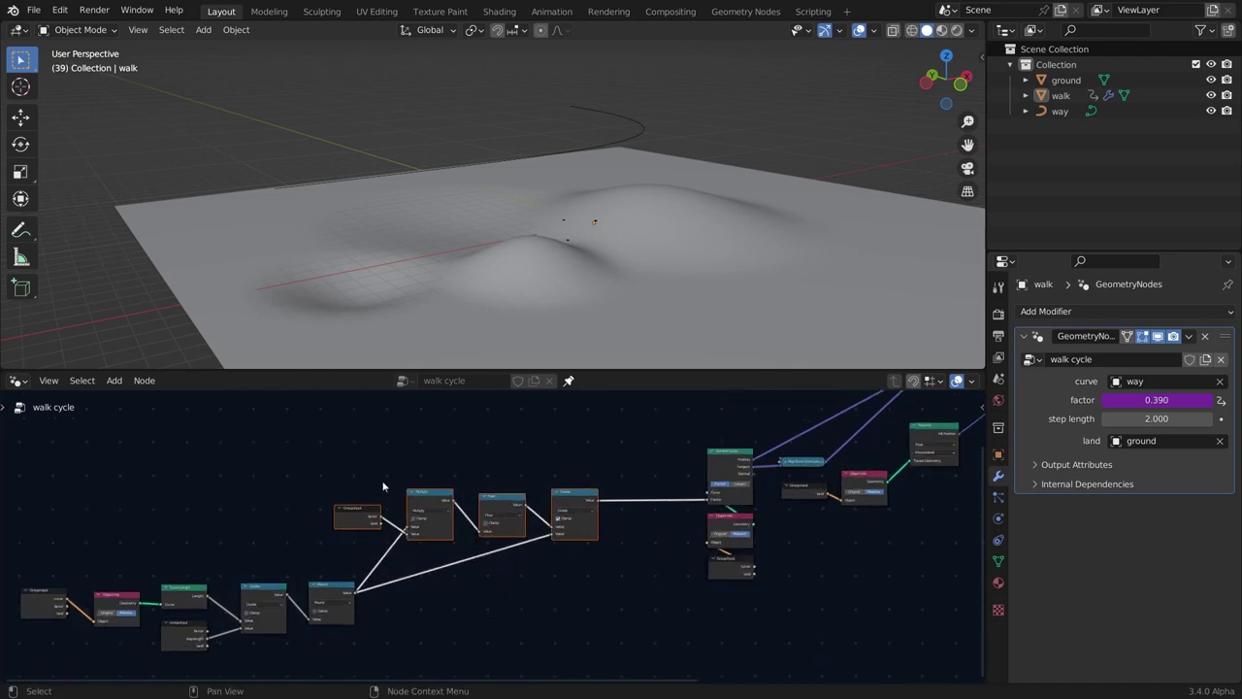
key(ctrl+j)
middle_drag(194, 585, 499, 508)
scroll(499, 509, down, 3)
Join the curve length and step length calculation nodes into a second frame and shift it slightly away.
drag(631, 505, 387, 594)
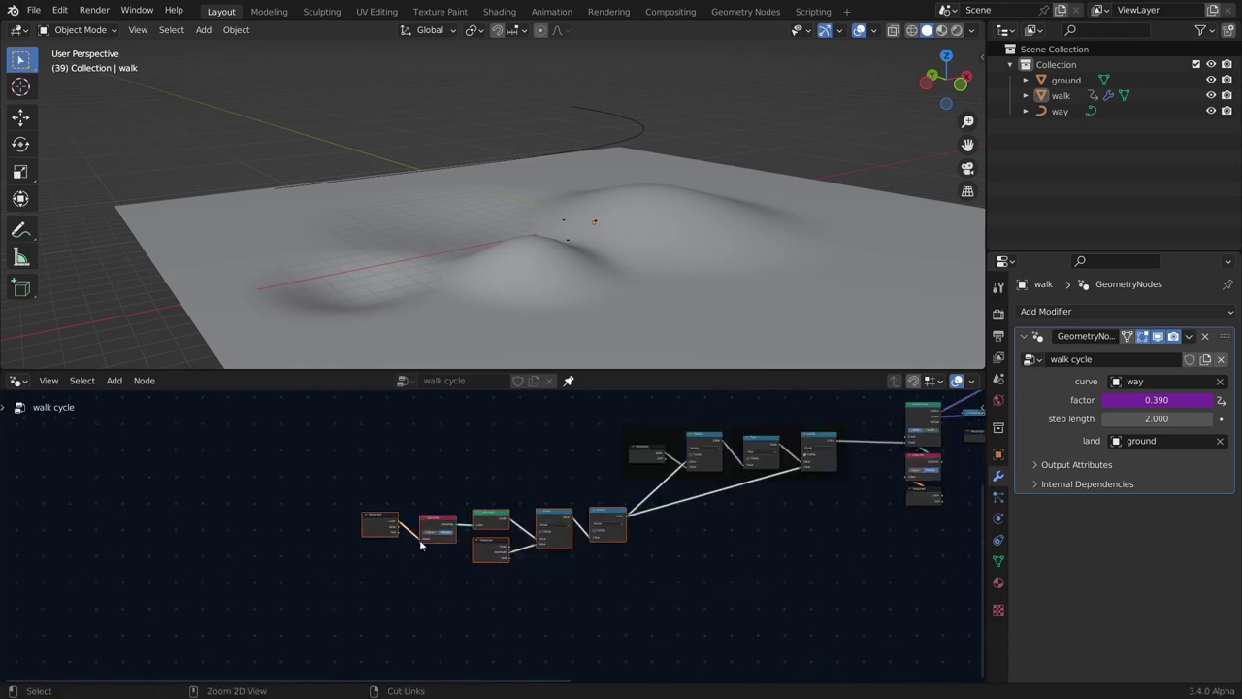
key(ctrl+j)
drag(482, 500, 442, 524)
middle_drag(861, 435, 268, 566)
scroll(466, 514, up, 1)
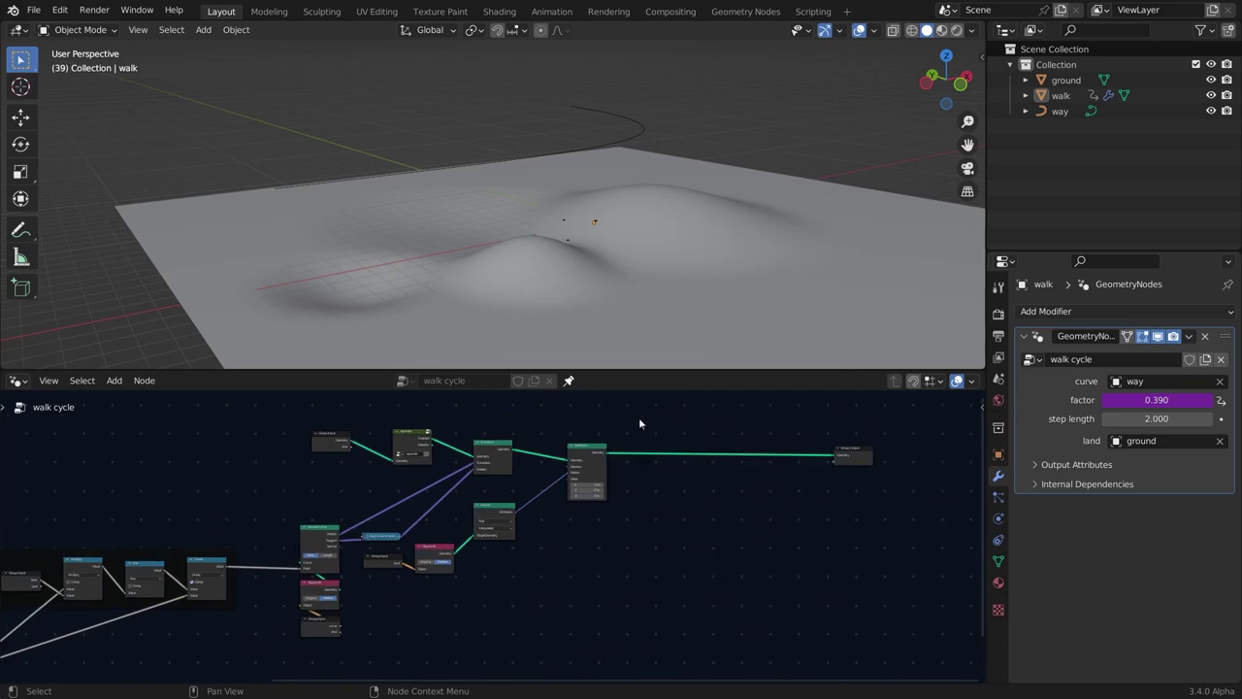
Join the separator, Transform, Sample Curve, Raycast and Set Position nodes with their inputs into a third frame.
drag(639, 423, 269, 650)
key(ctrl+j)
middle_drag(228, 490, 397, 479)
scroll(397, 478, down, 4)
Duplicate the framed foot placement nodes and place the copy directly below the original frame.
drag(720, 415, 414, 637)
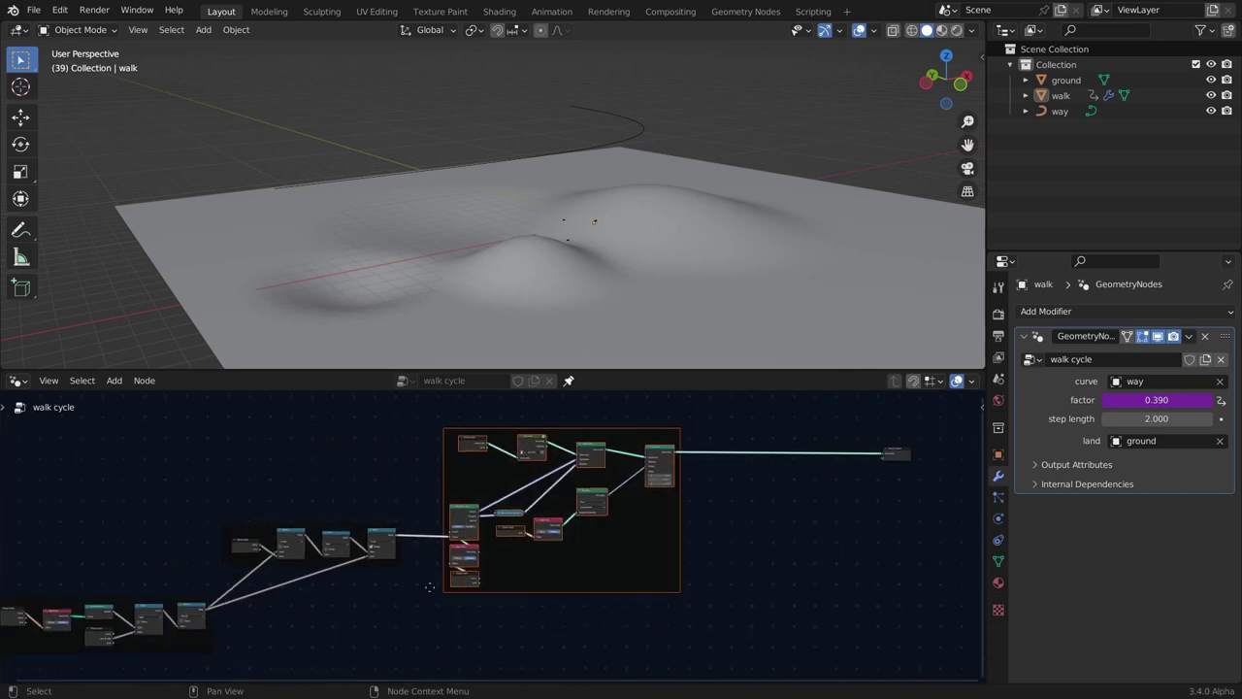
middle_drag(430, 587, 415, 486)
key(shift+d)
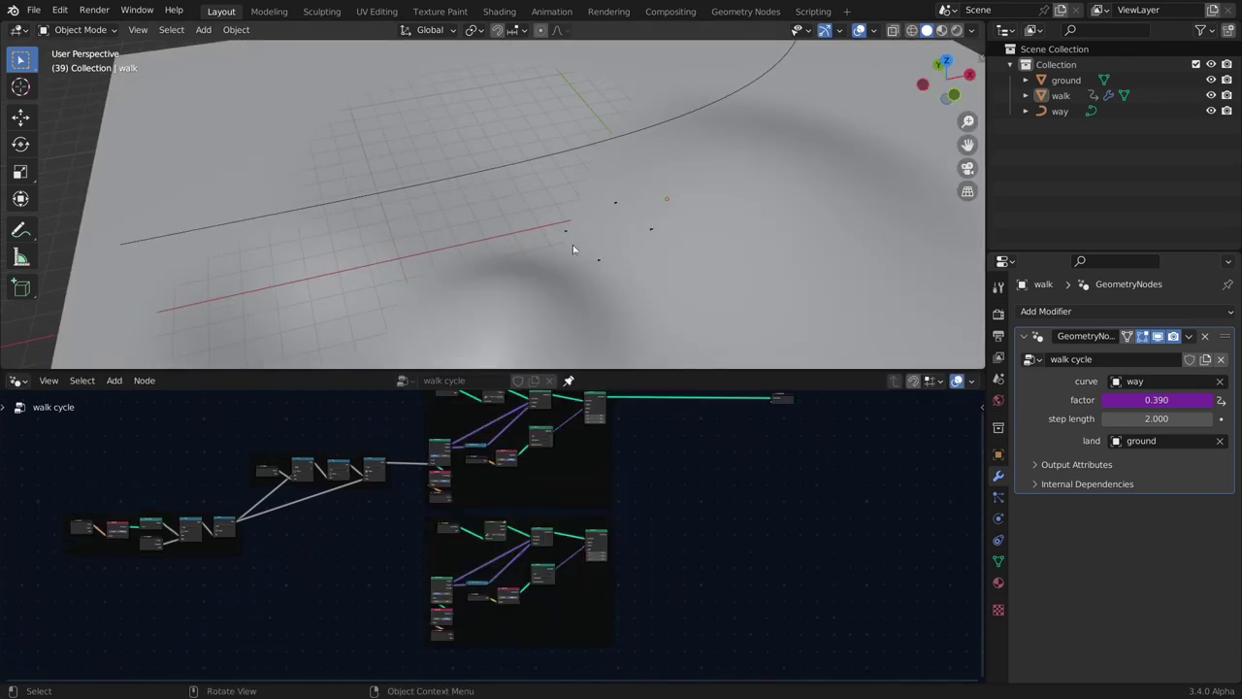
middle_drag(573, 245, 529, 207)
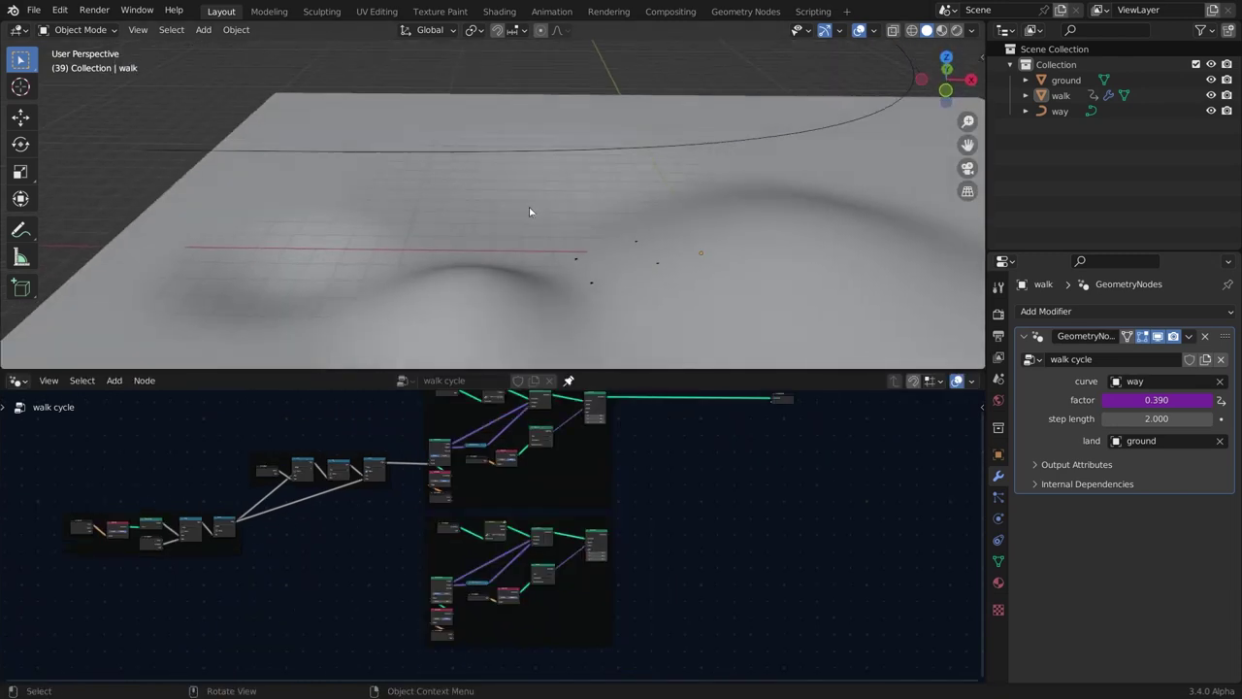
Connect the duplicated frame's Set Position geometry to the Group Output.
middle_drag(574, 297, 512, 203)
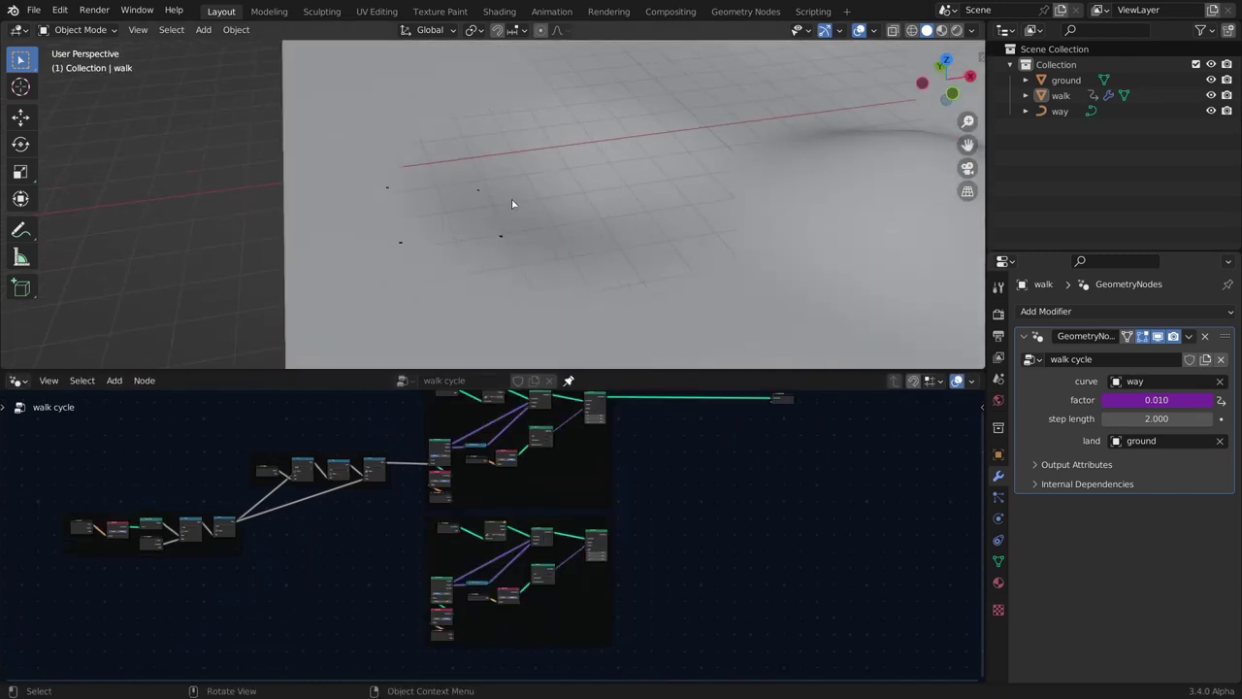
scroll(505, 531, up, 3)
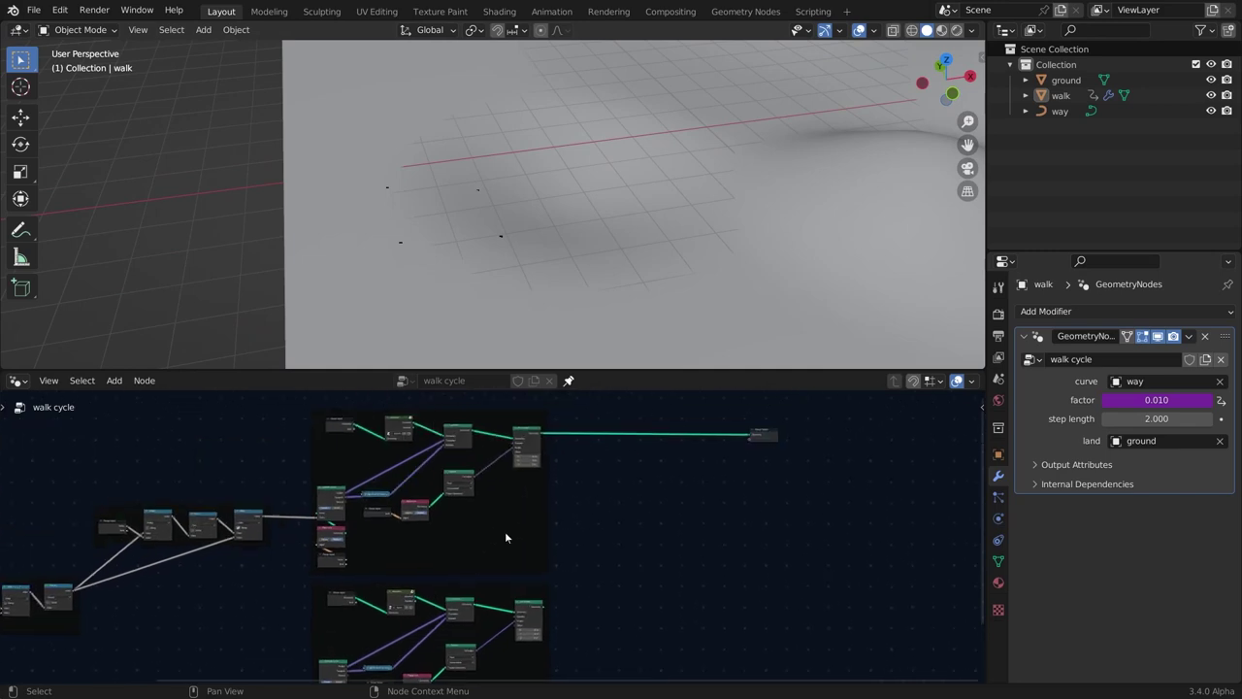
alt+shift+click(538, 611)
Duplicate the framed factor math nodes with their incoming links kept and place the copy beside the lower foot placement frame.
scroll(313, 675, up, 6)
middle_drag(312, 678, 443, 667)
scroll(775, 544, down, 3)
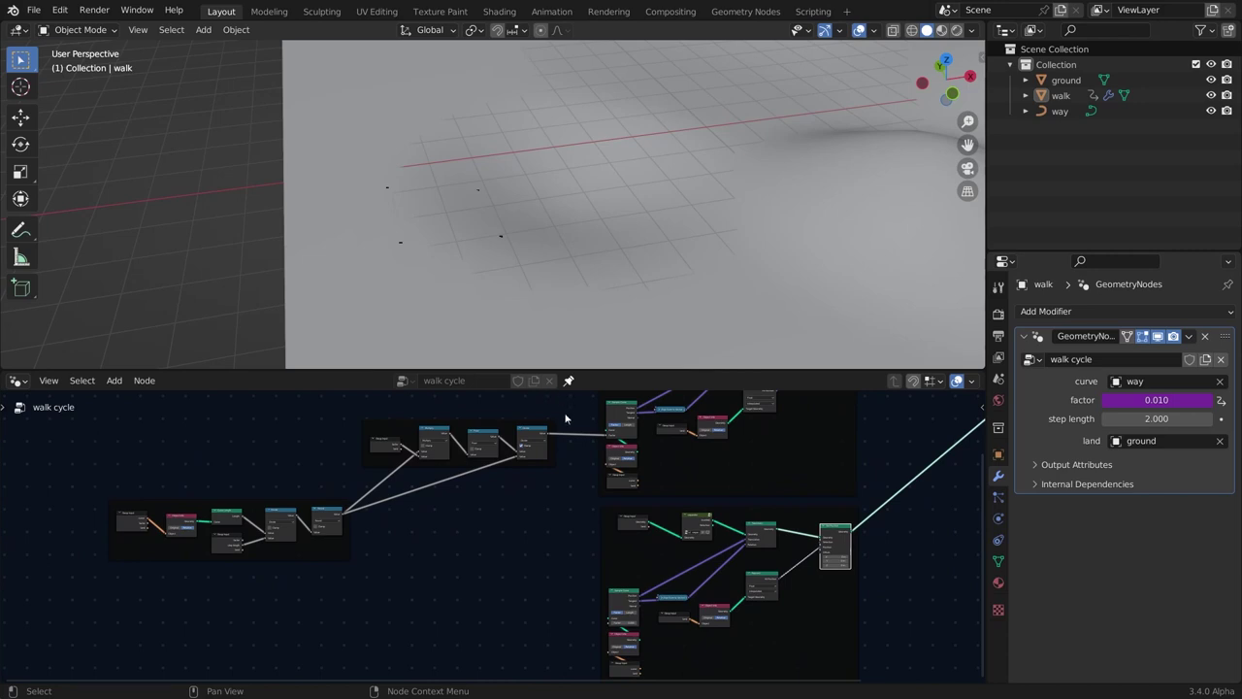
drag(566, 419, 393, 474)
key(ctrl+shift+d)
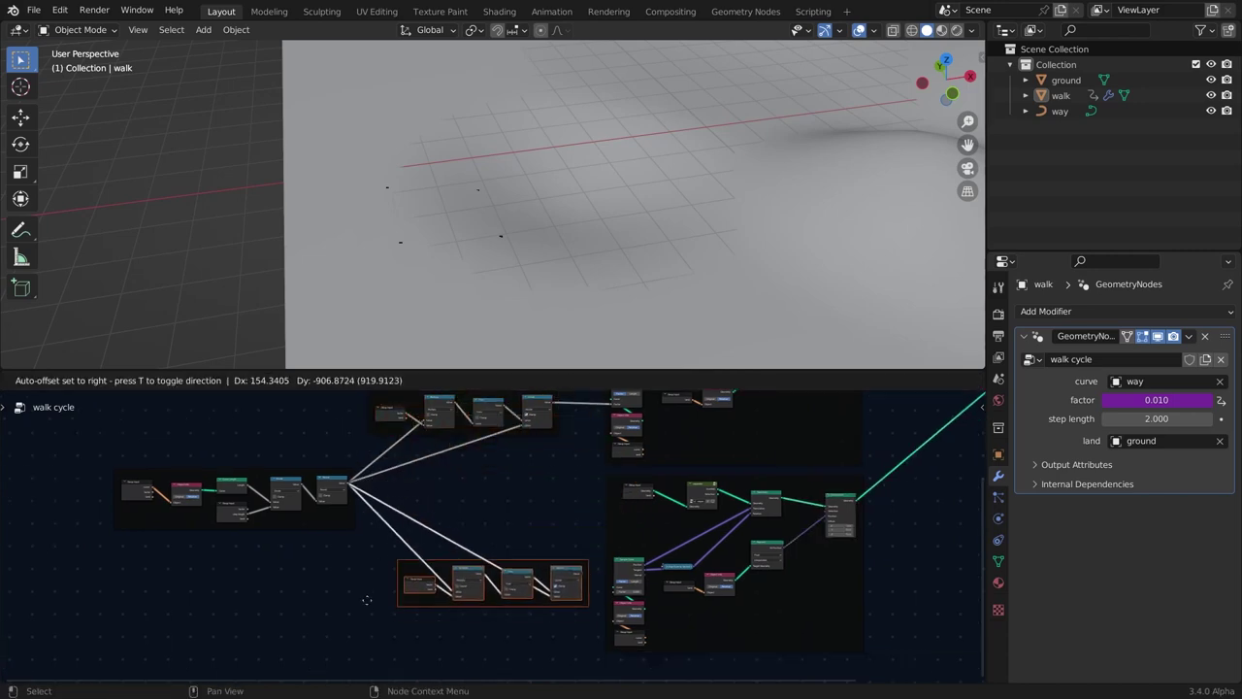
click(369, 629)
Insert a copy of the Floor node between Floor and Divide in the duplicated factor frame and change its operation to Add.
scroll(491, 469, up, 6)
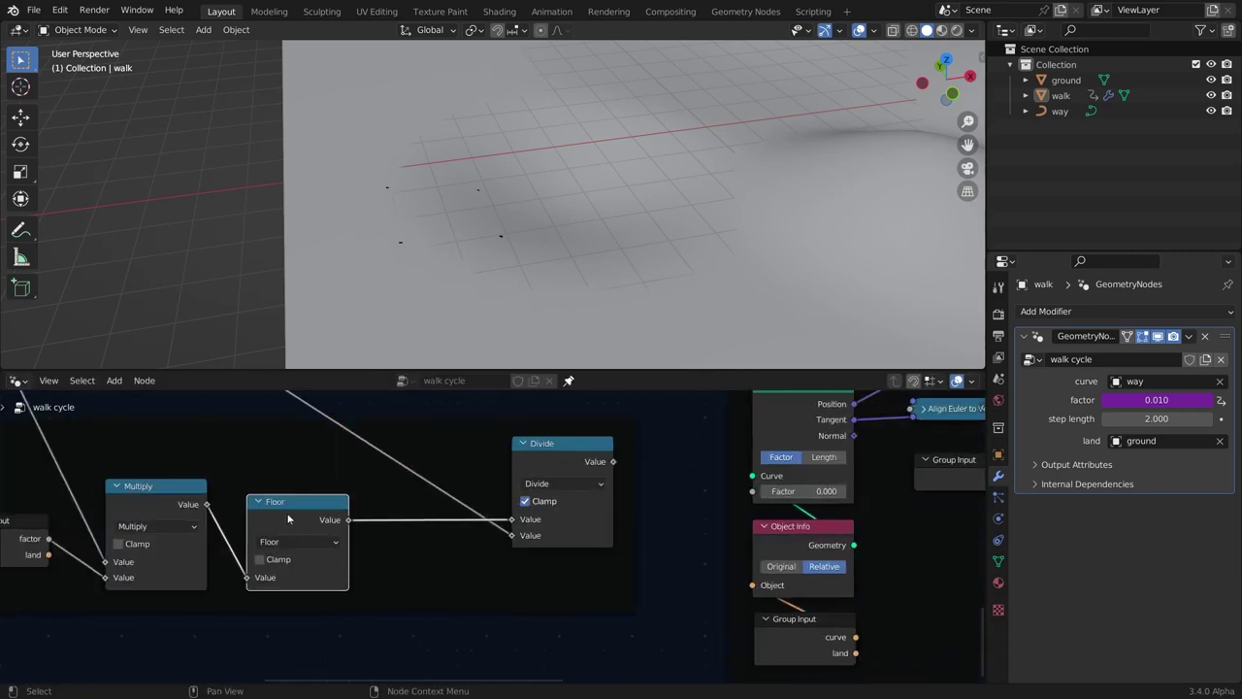
drag(269, 502, 262, 490)
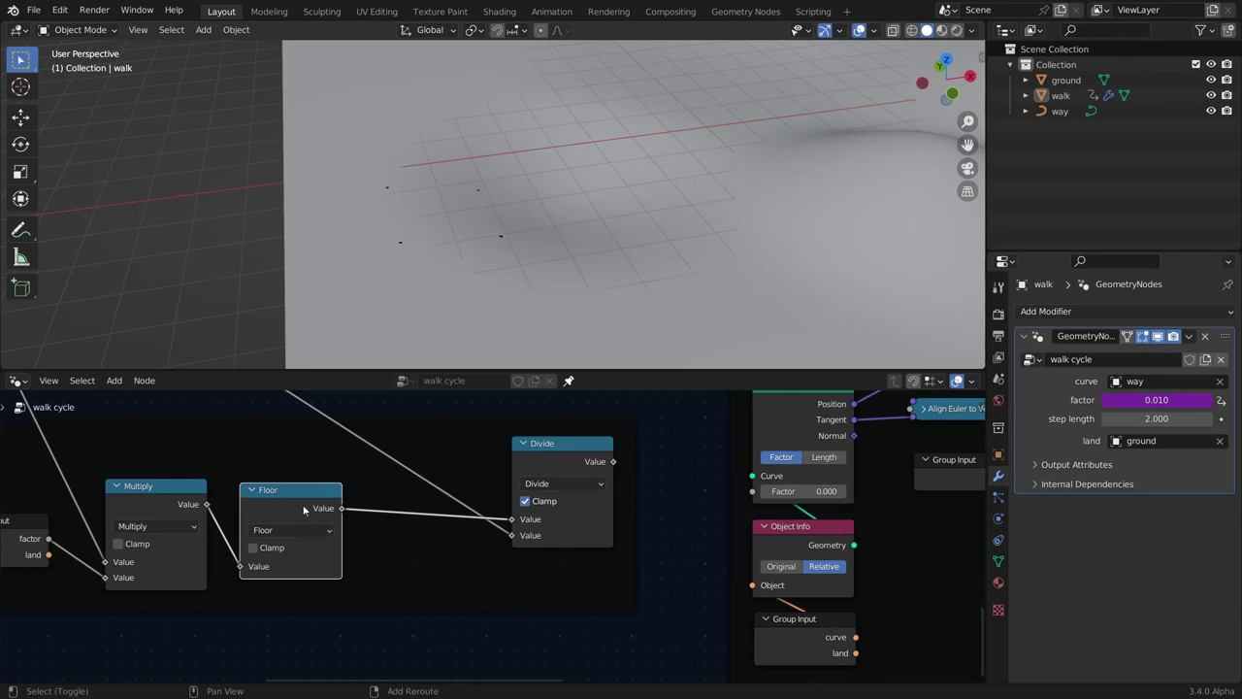
key(shift+d)
click(465, 526)
click(444, 547)
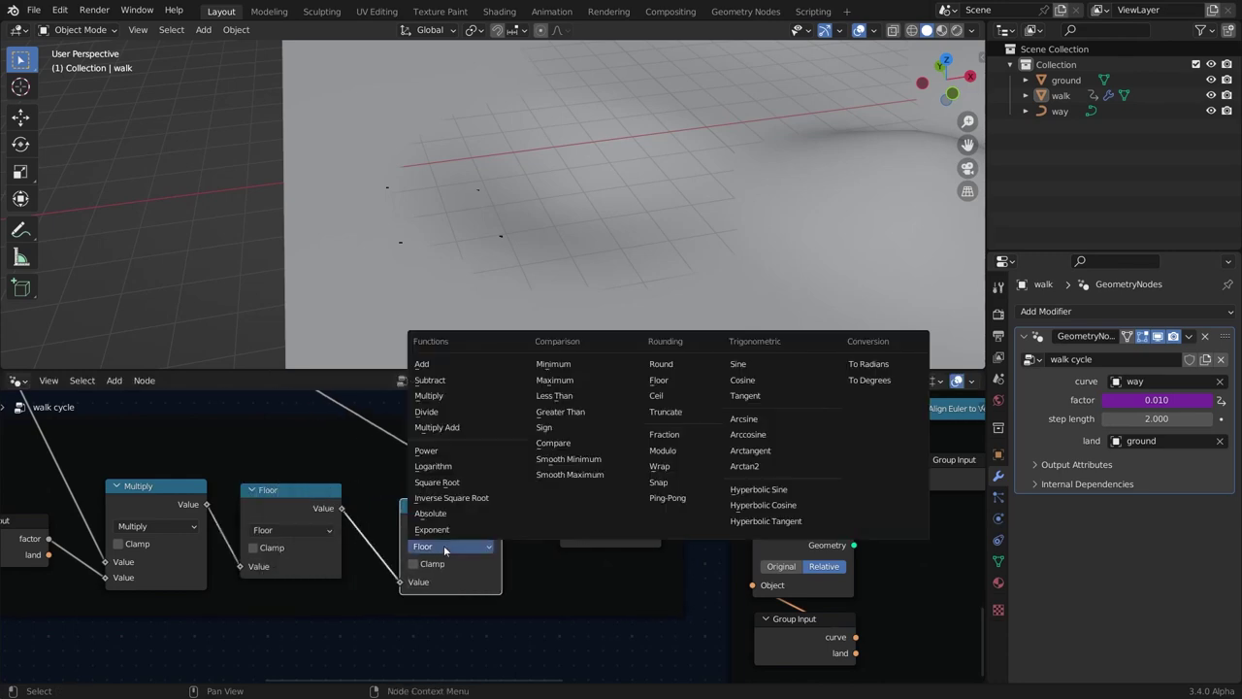
click(424, 363)
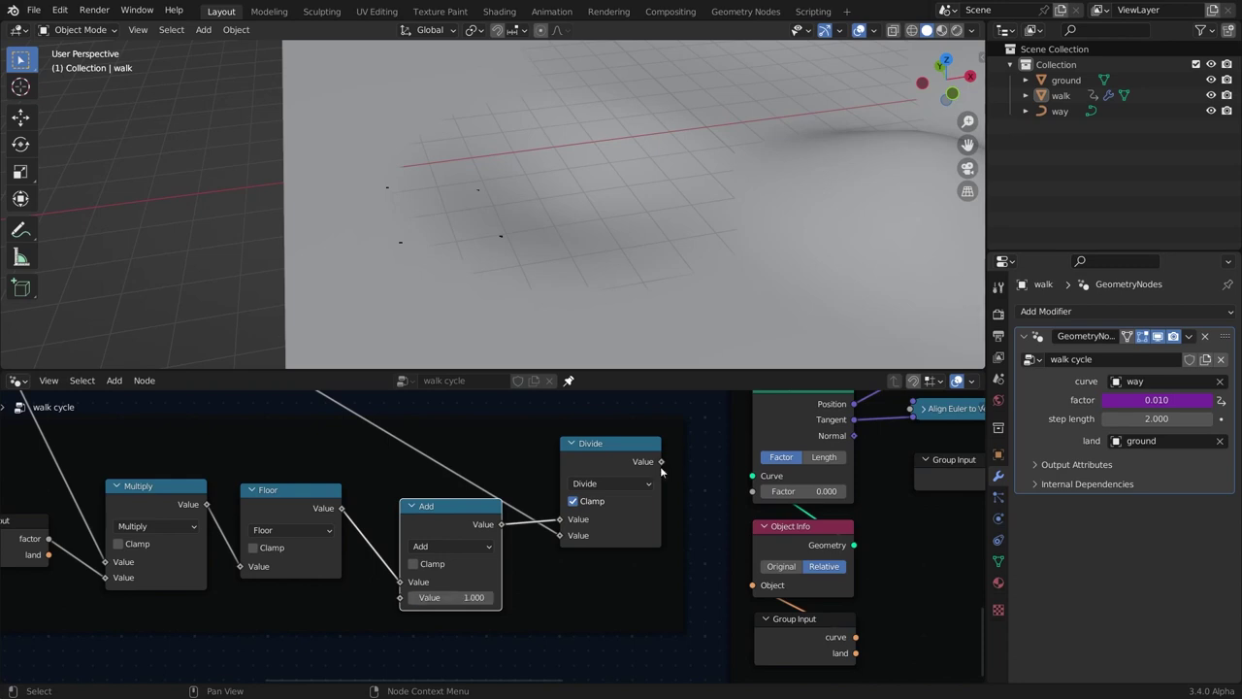
Connect the duplicated Divide output to the lower Sample Curve's Factor and shift the Add node slightly up.
drag(661, 462, 757, 493)
scroll(621, 507, down, 4)
drag(460, 503, 461, 486)
click(515, 585)
scroll(509, 607, down, 8)
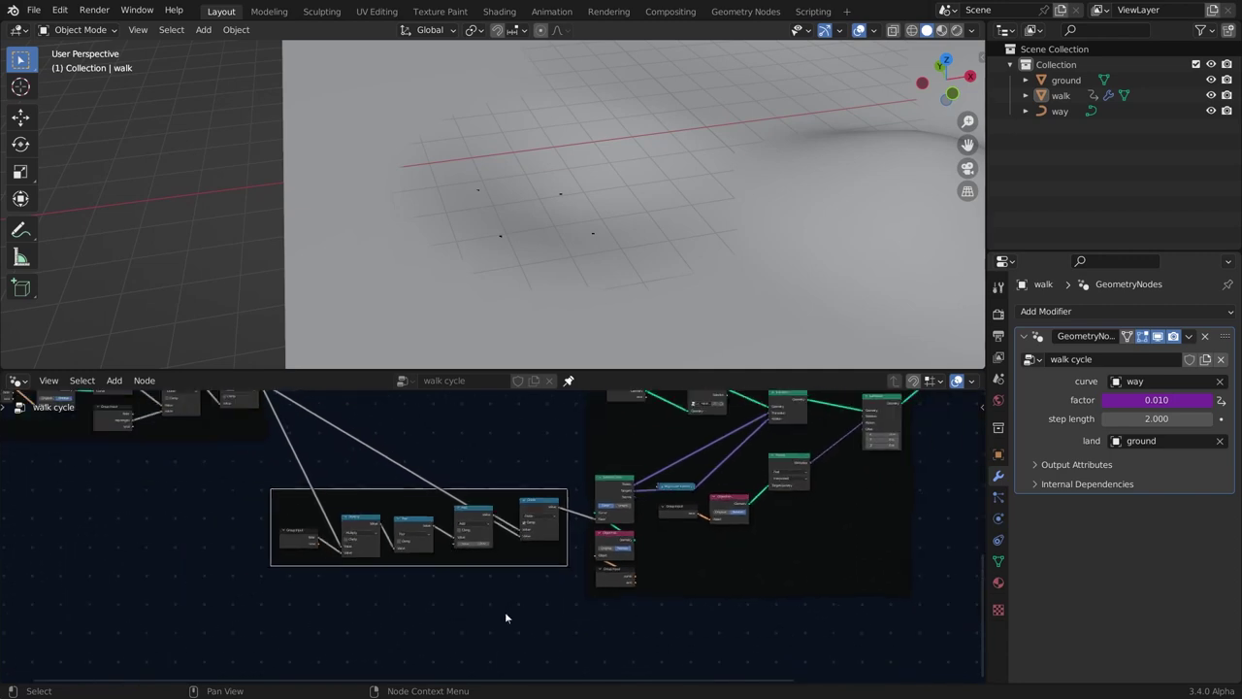
Circle the upper foot placement frame with an annotation, mark the lower one, and erase the strokes.
scroll(506, 613, down, 4)
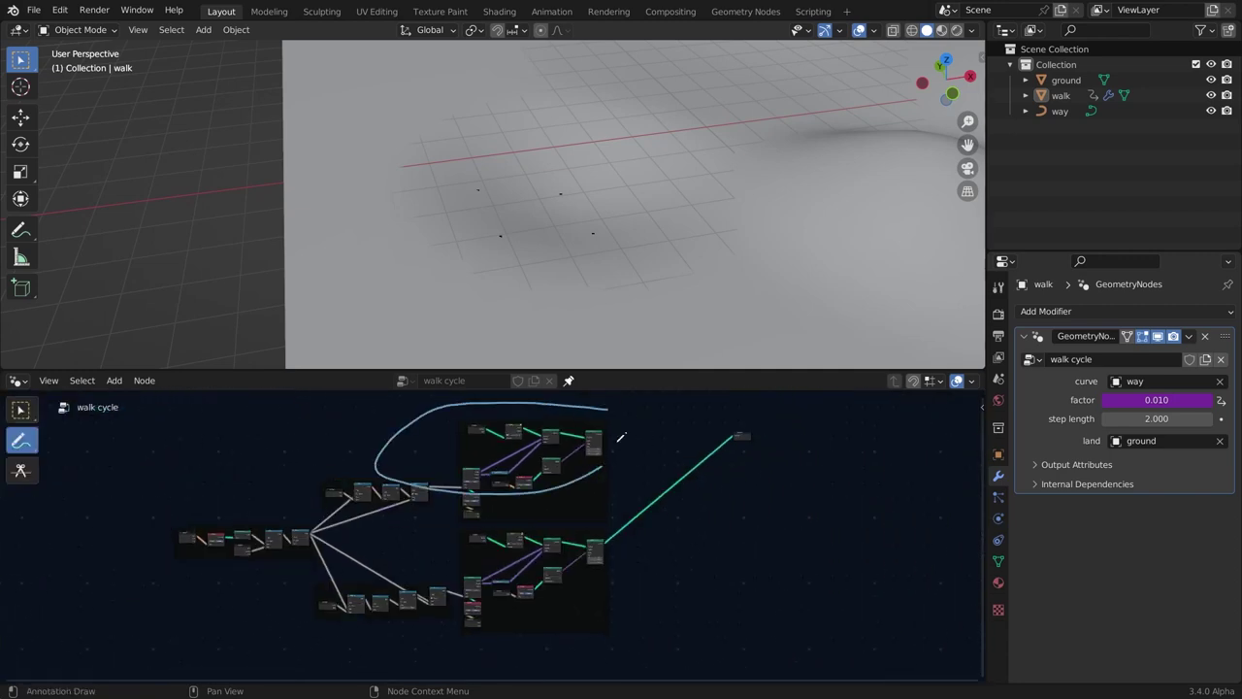
drag(619, 440, 590, 426)
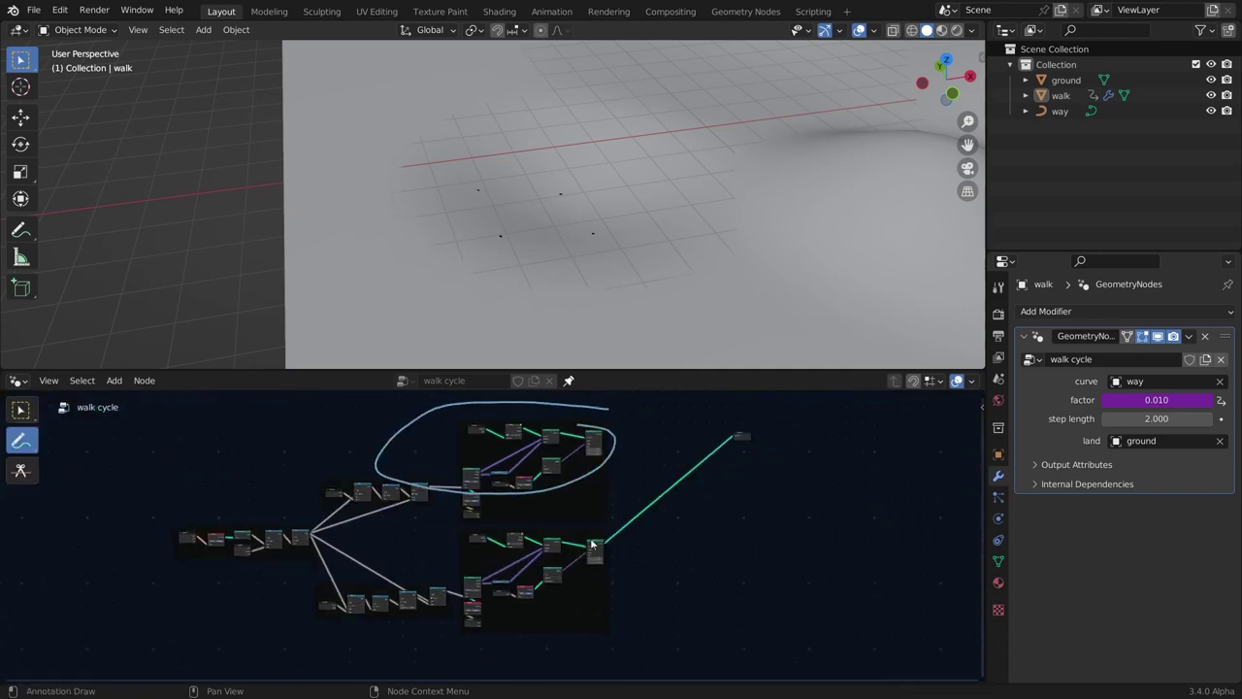
drag(593, 542, 582, 615)
mouse_move(543, 538)
ctrl+mouse_down()
mouse_move(505, 601)
mouse_move(517, 454)
mouse_move(411, 442)
ctrl+mouse_up()
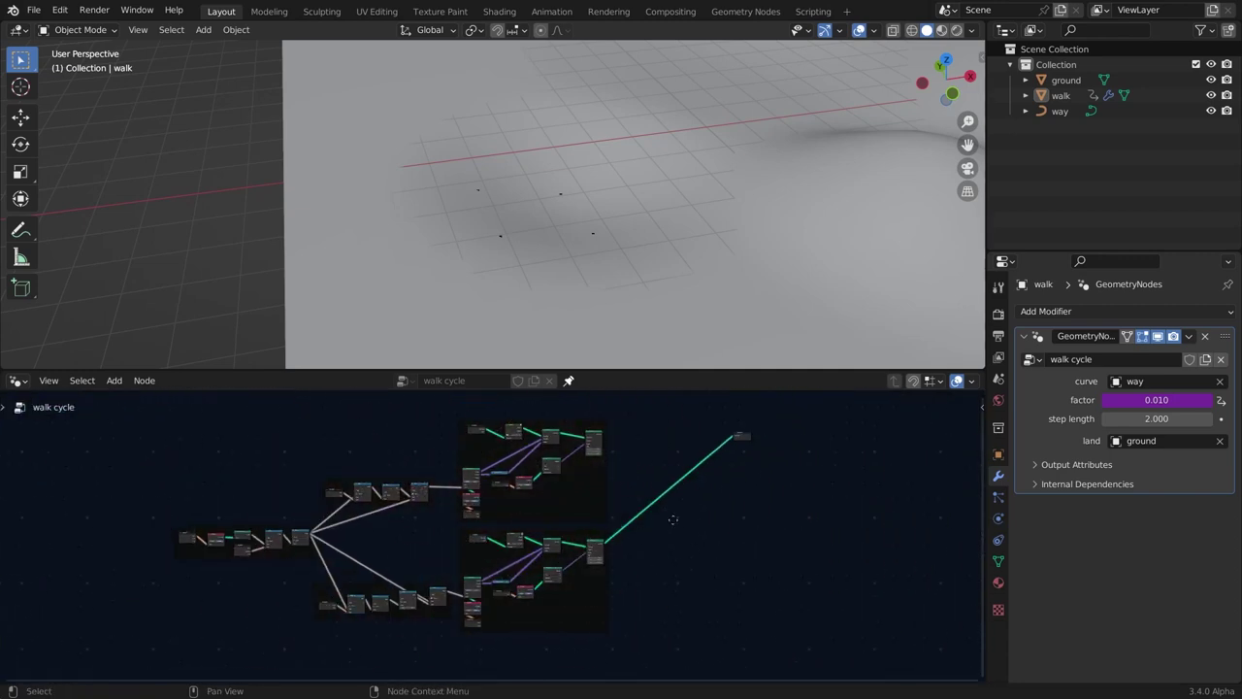
Cut the link that runs from the upper foot placement frame into the Group Output.
scroll(589, 541, up, 3)
middle_drag(589, 541, 313, 624)
click(322, 636)
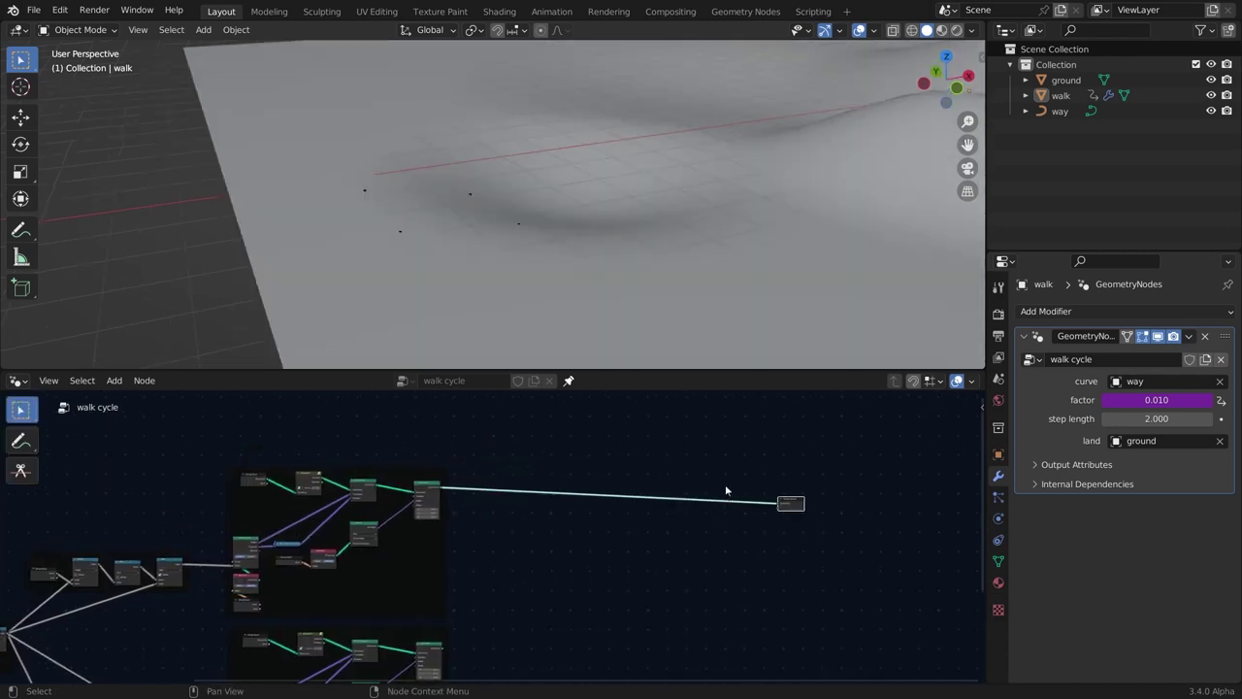
ctrl+right_drag(722, 477, 729, 527)
Duplicate the lower frame's Group Input and place the copy in the free space outside the frames.
middle_drag(623, 538, 636, 403)
scroll(597, 422, up, 5)
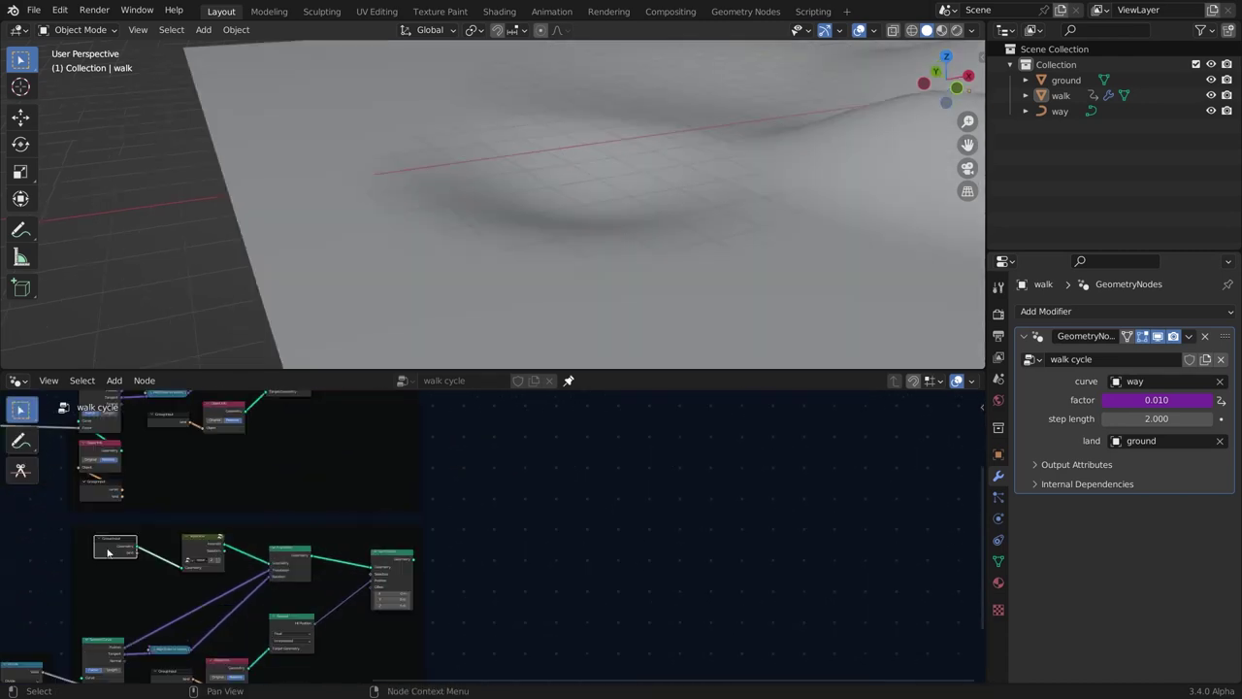
click(107, 550)
key(shift+d)
click(554, 519)
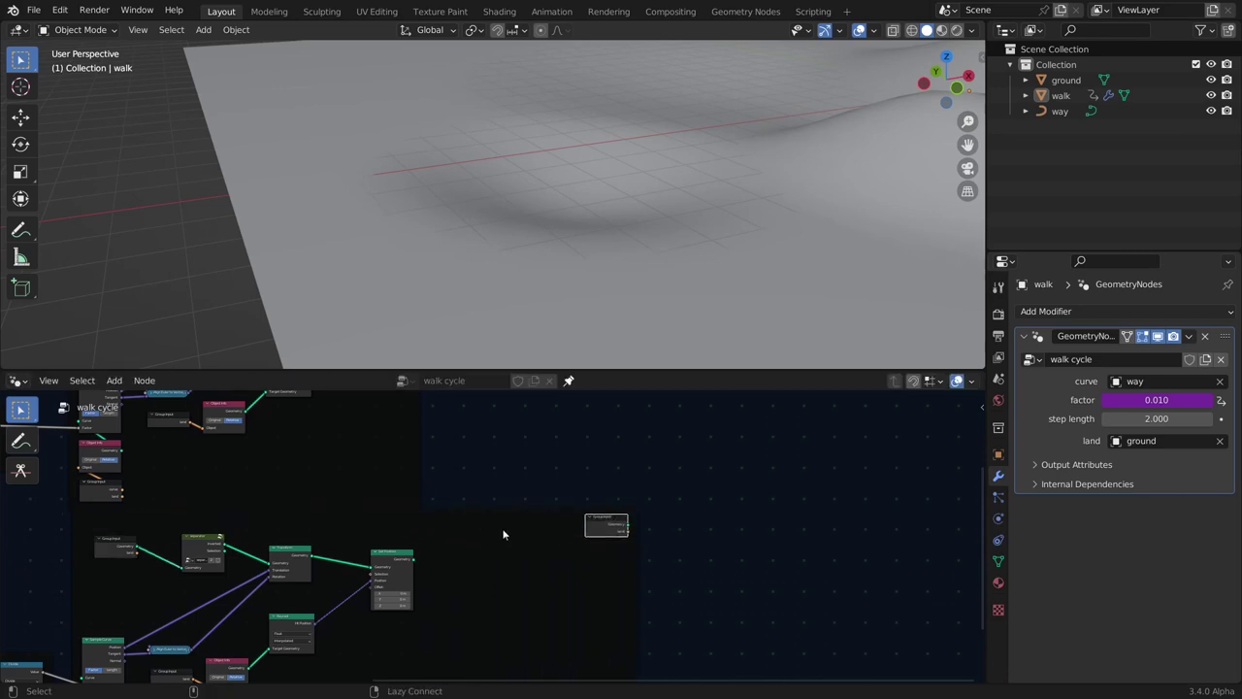
middle_drag(529, 540, 391, 585)
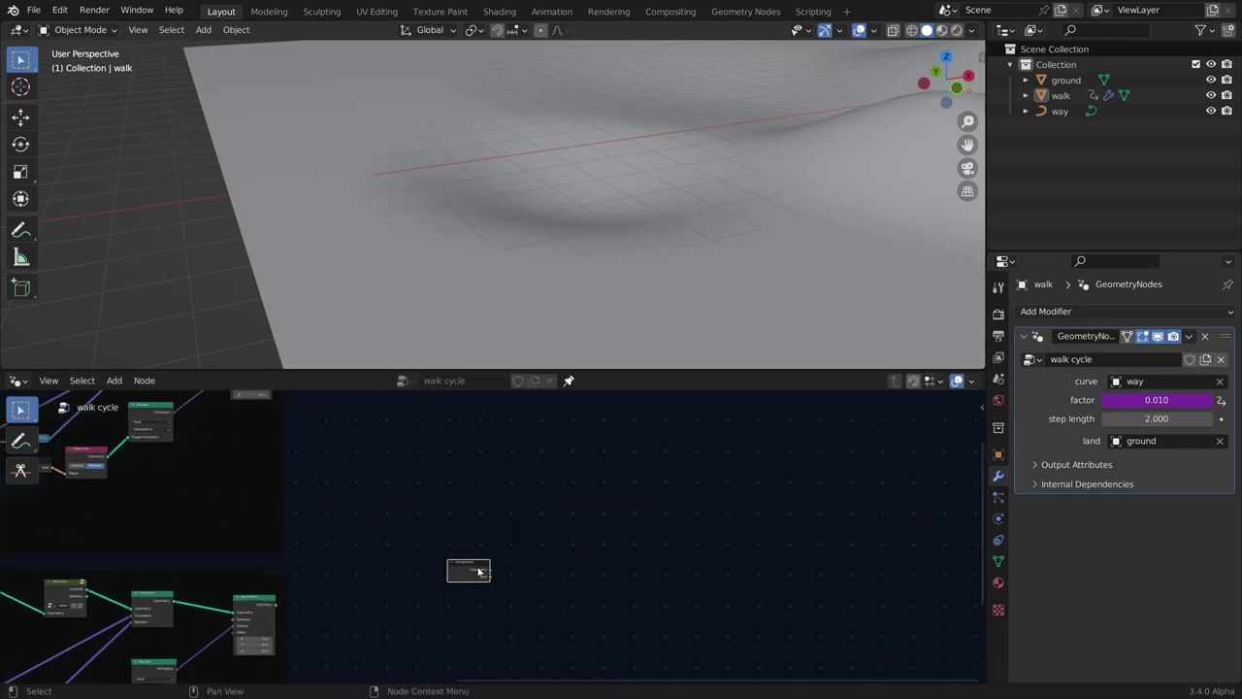
drag(478, 571, 529, 520)
key(alt+Tab)
click(881, 85)
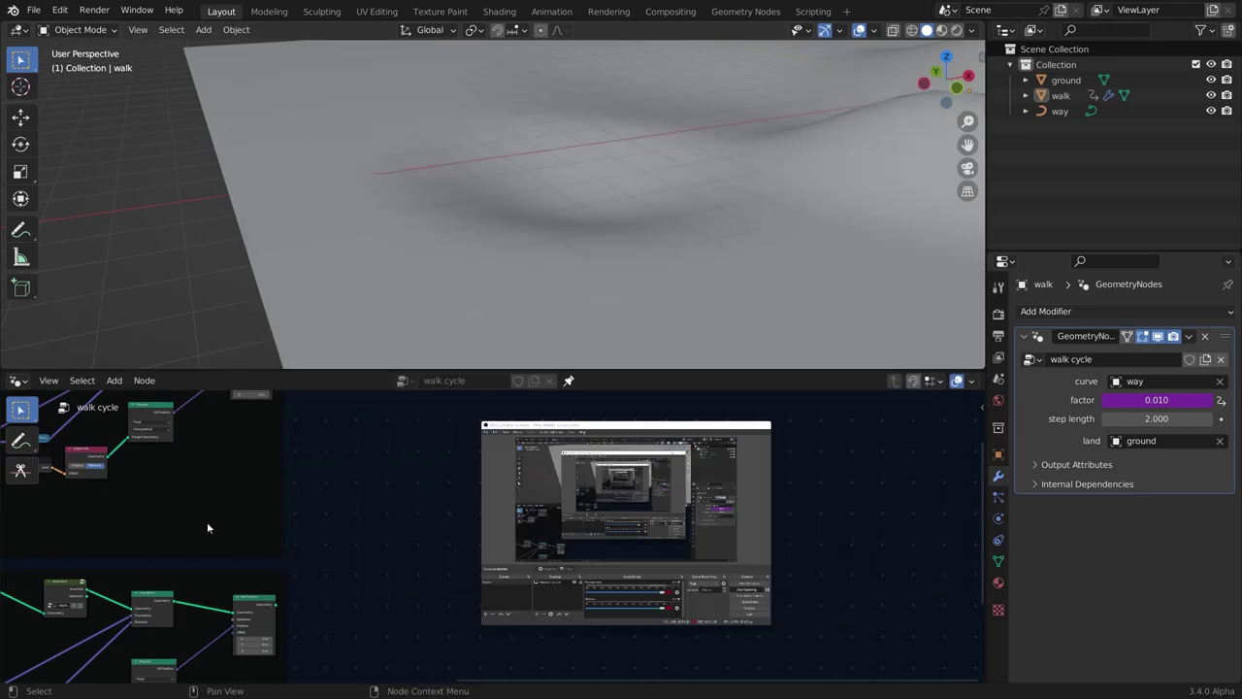
Add a Set Position node beside the standalone Group Input.
key(shift+a)
text(set)
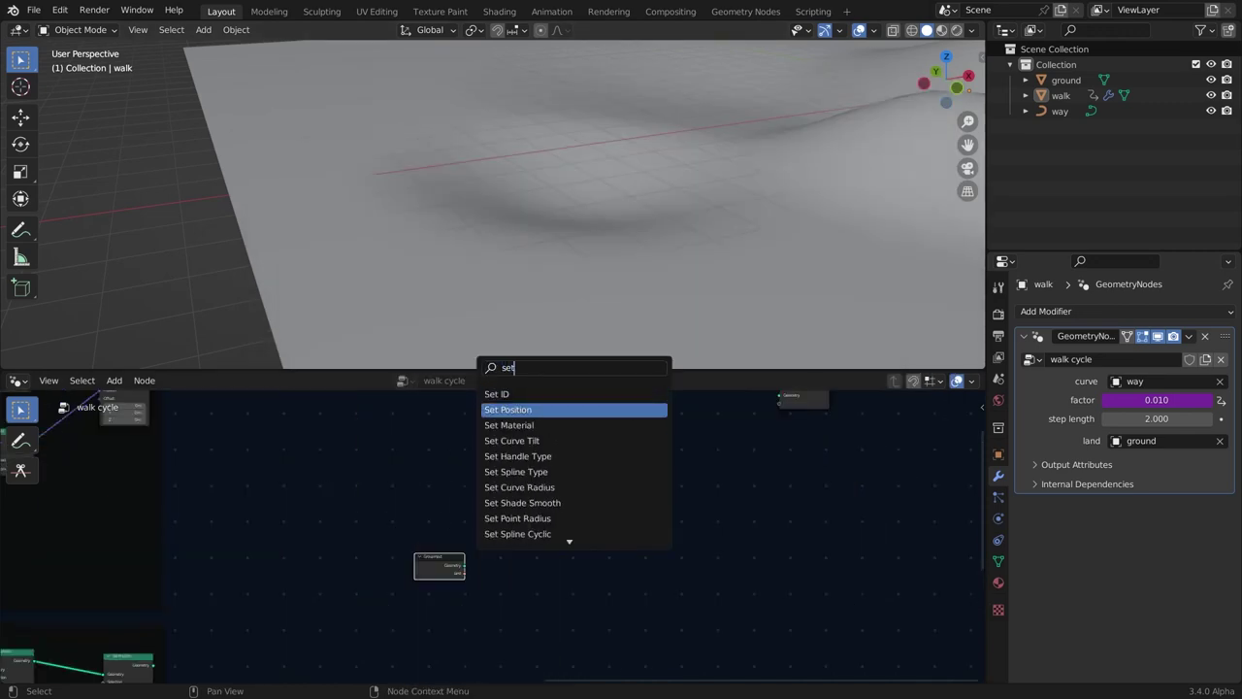
key(Return)
scroll(240, 450, down, 1)
Duplicate the separator group node between the standalone Group Input and Set Position, and feed it the input geometry.
middle_drag(263, 490, 249, 435)
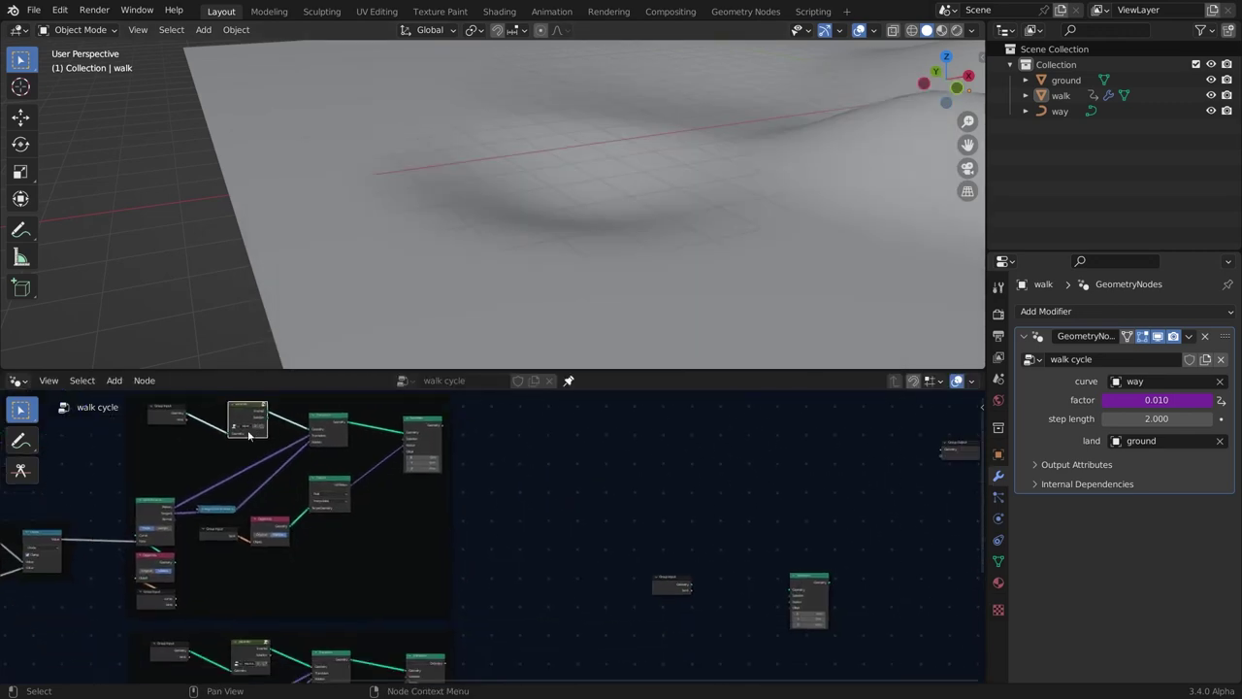
key(shift+d)
click(636, 549)
middle_drag(636, 550, 560, 537)
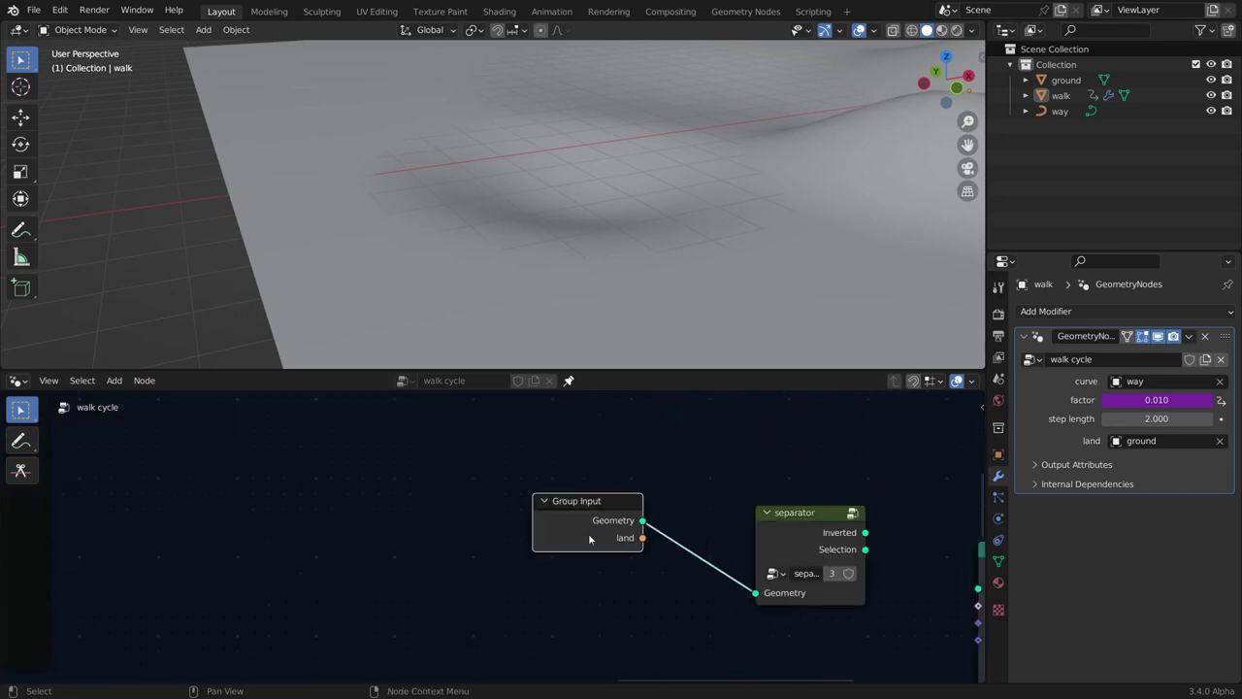
Hide the unused sockets of the standalone Group Input so only Geometry remains.
key(ctrl+h)
scroll(574, 542, down, 1)
key(ctrl+h)
middle_drag(645, 514, 393, 467)
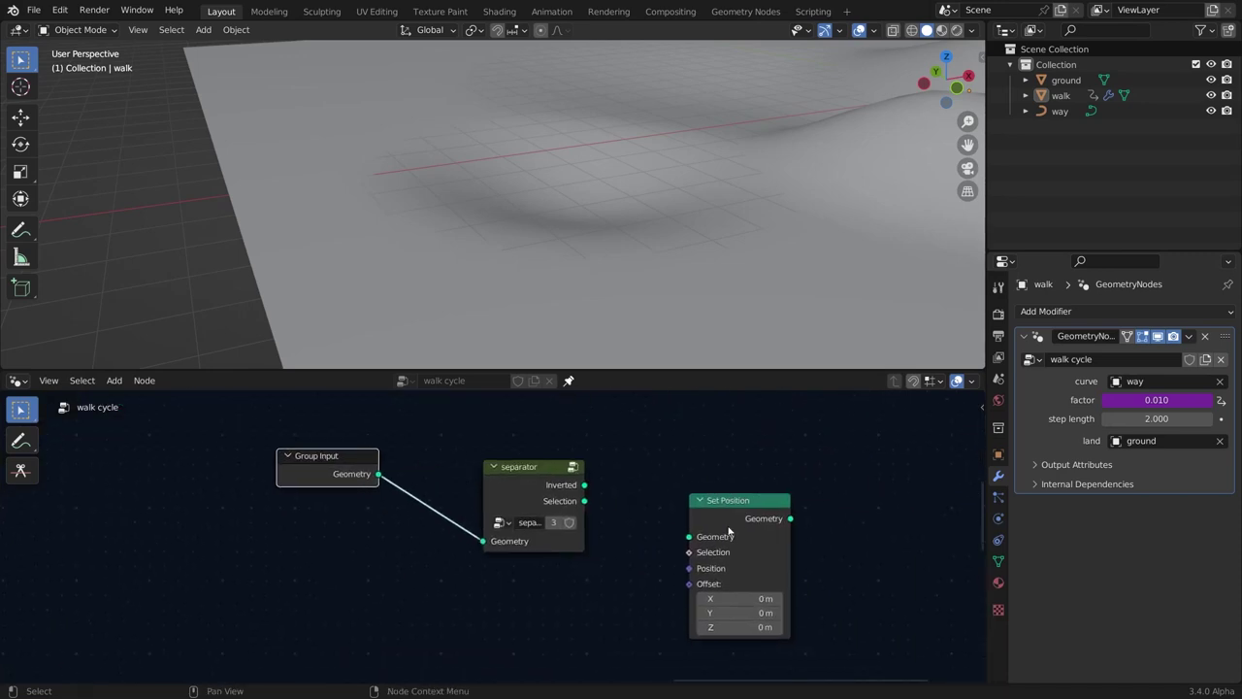
Link the separator's Inverted output through the new Set Position to the Group Output and bring the nodes closer together.
drag(729, 530, 746, 491)
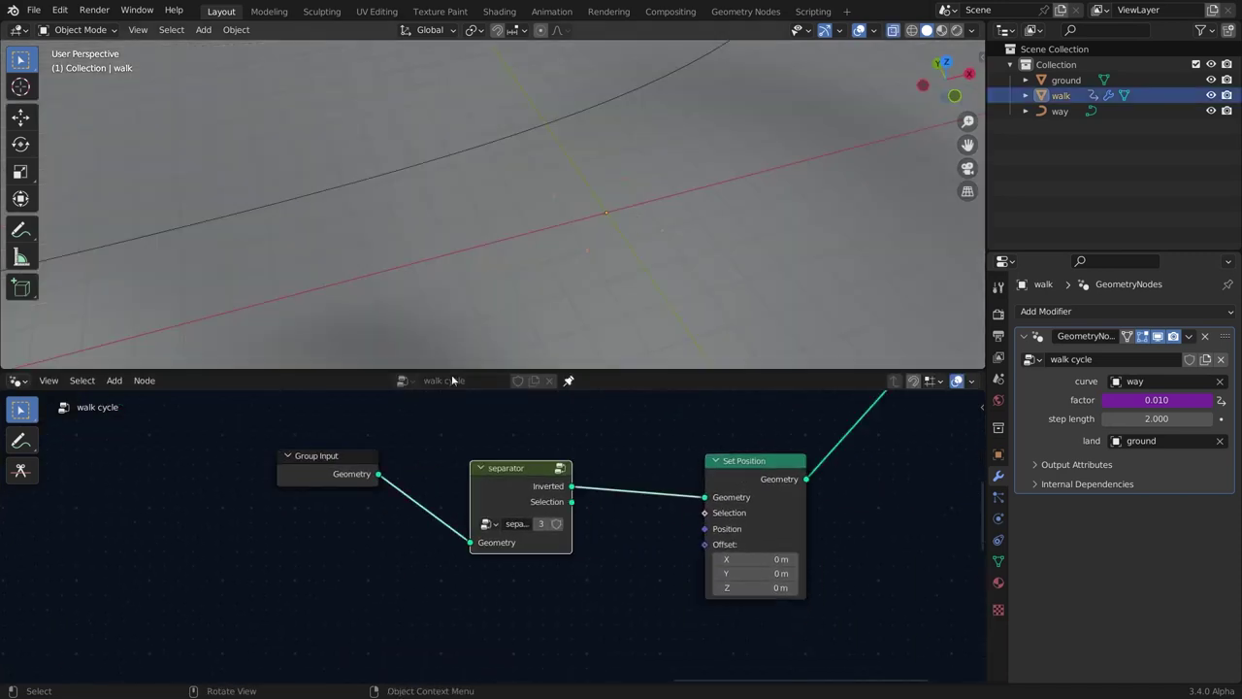
scroll(335, 494, down, 2)
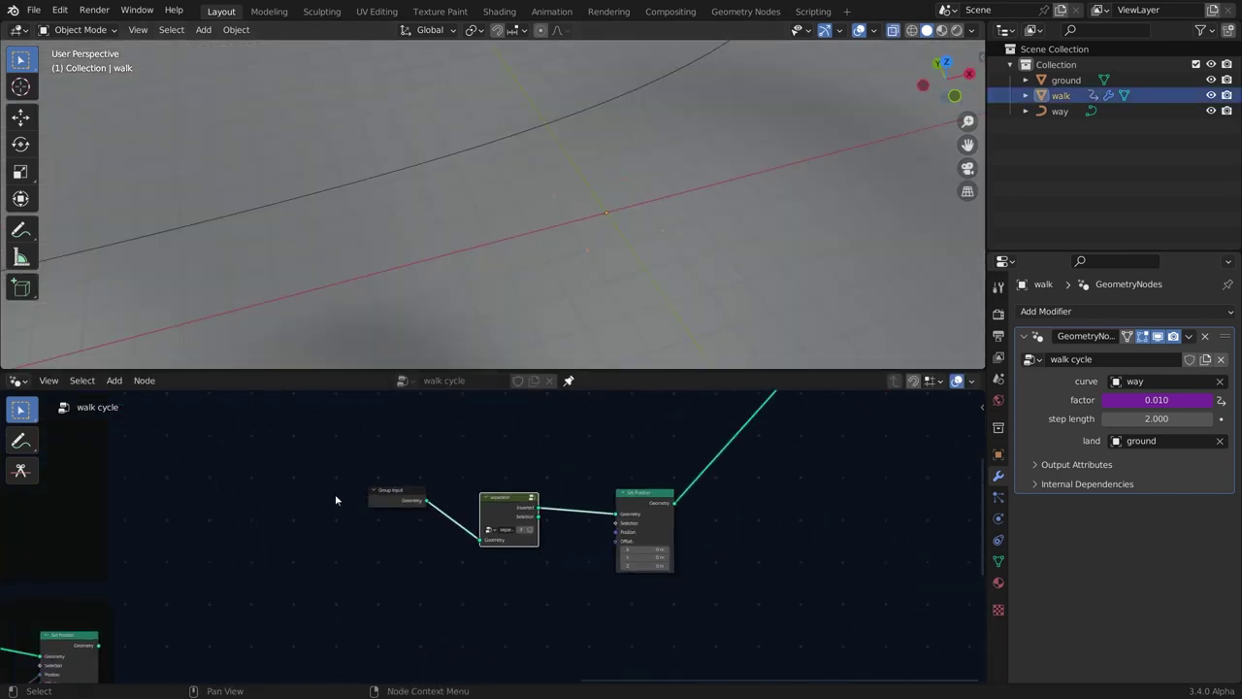
scroll(611, 472, up, 2)
drag(313, 455, 337, 464)
scroll(344, 528, down, 6)
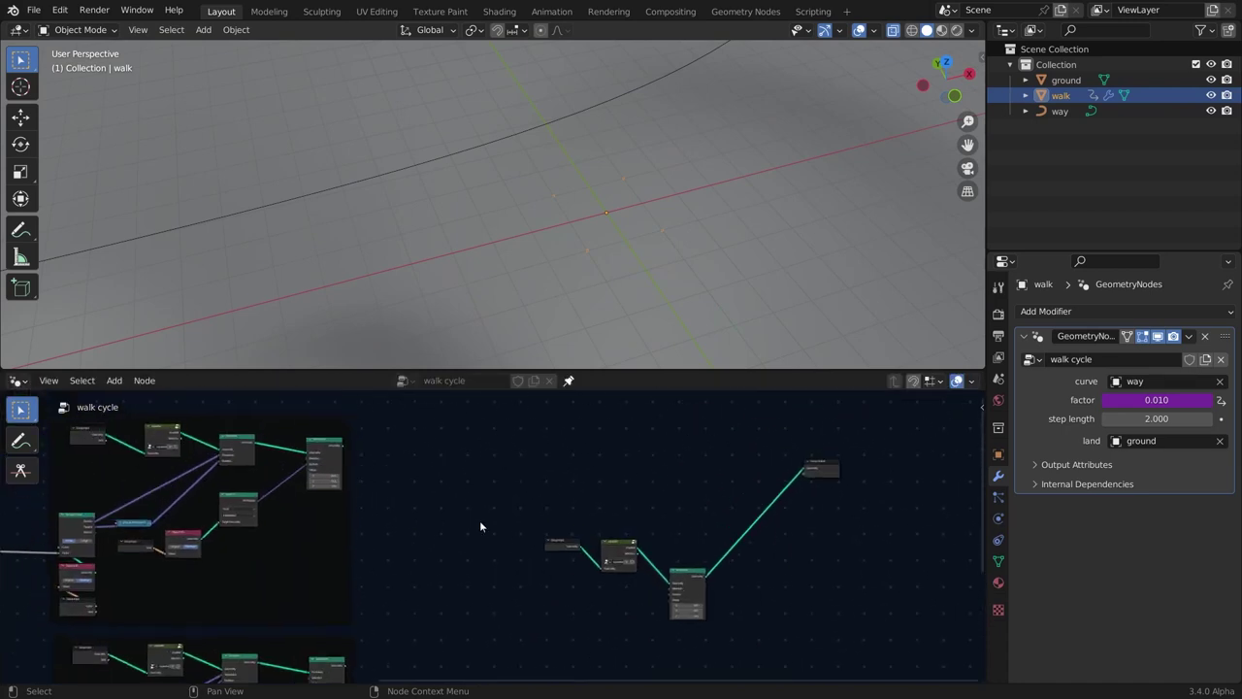
Compare the results of the upper frame, the lower frame and the separator by routing each to the Group Output.
scroll(322, 456, down, 1)
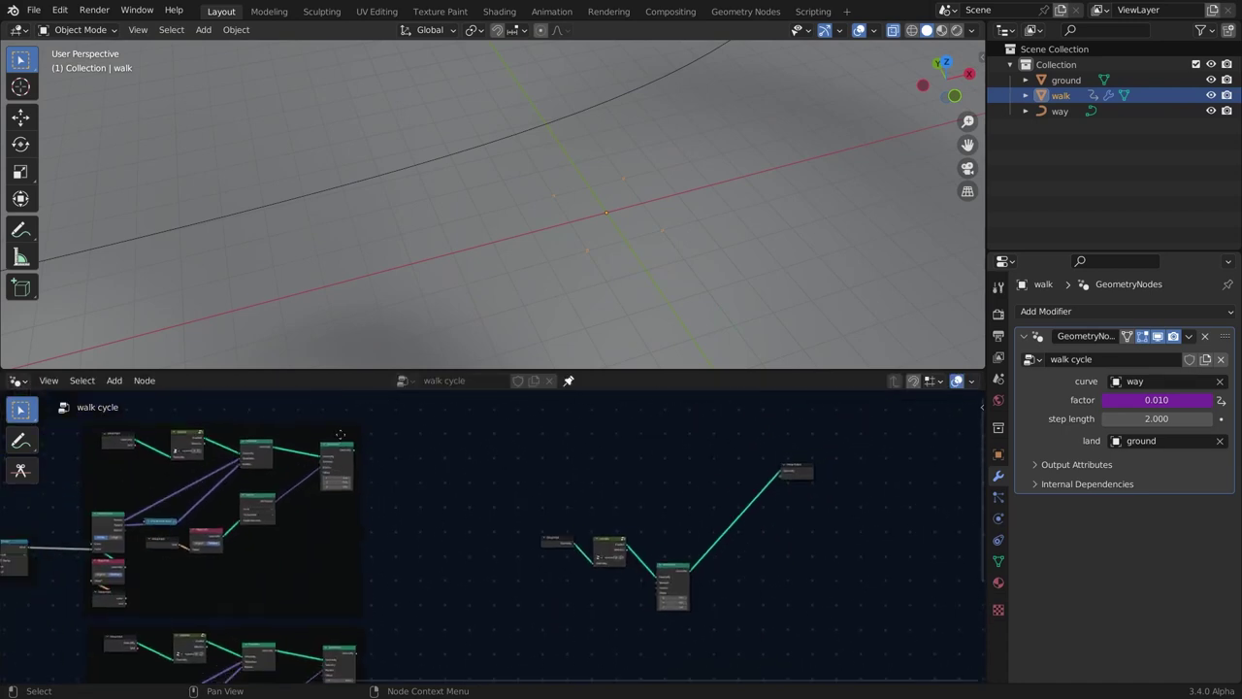
middle_drag(337, 447, 360, 423)
ctrl+shift+click(363, 433)
scroll(344, 247, down, 2)
scroll(344, 251, down, 2)
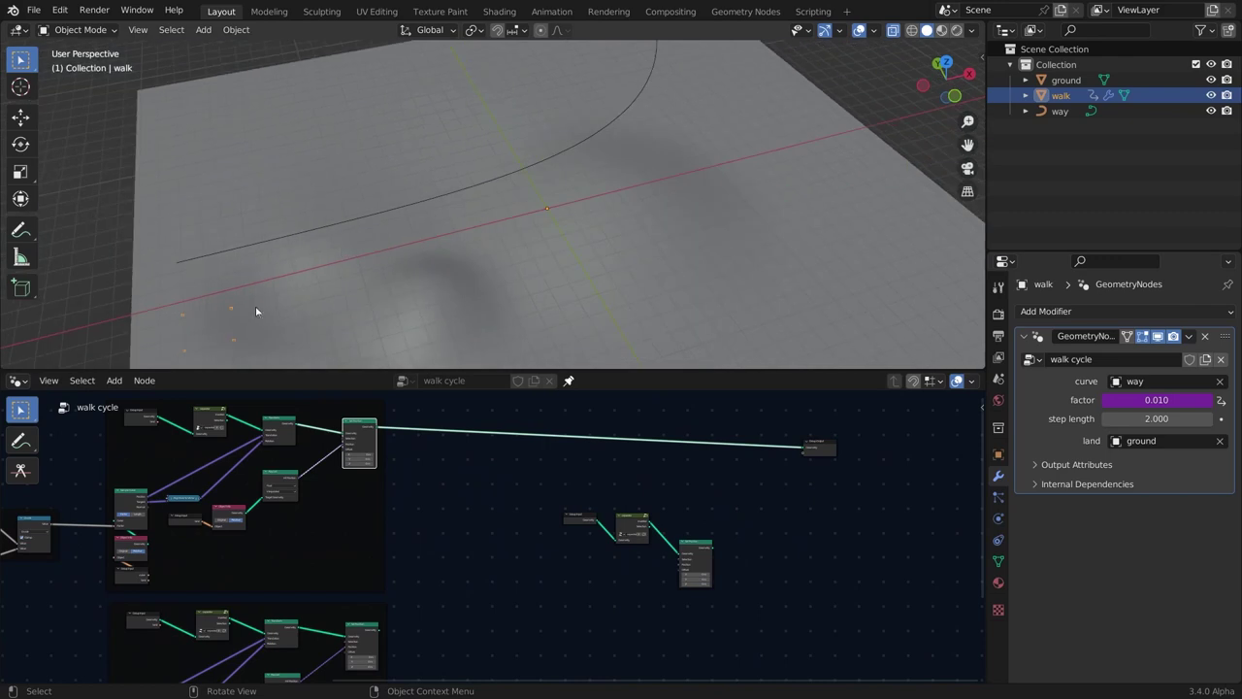
scroll(351, 556, down, 1)
middle_drag(352, 555, 367, 526)
alt+shift+click(380, 602)
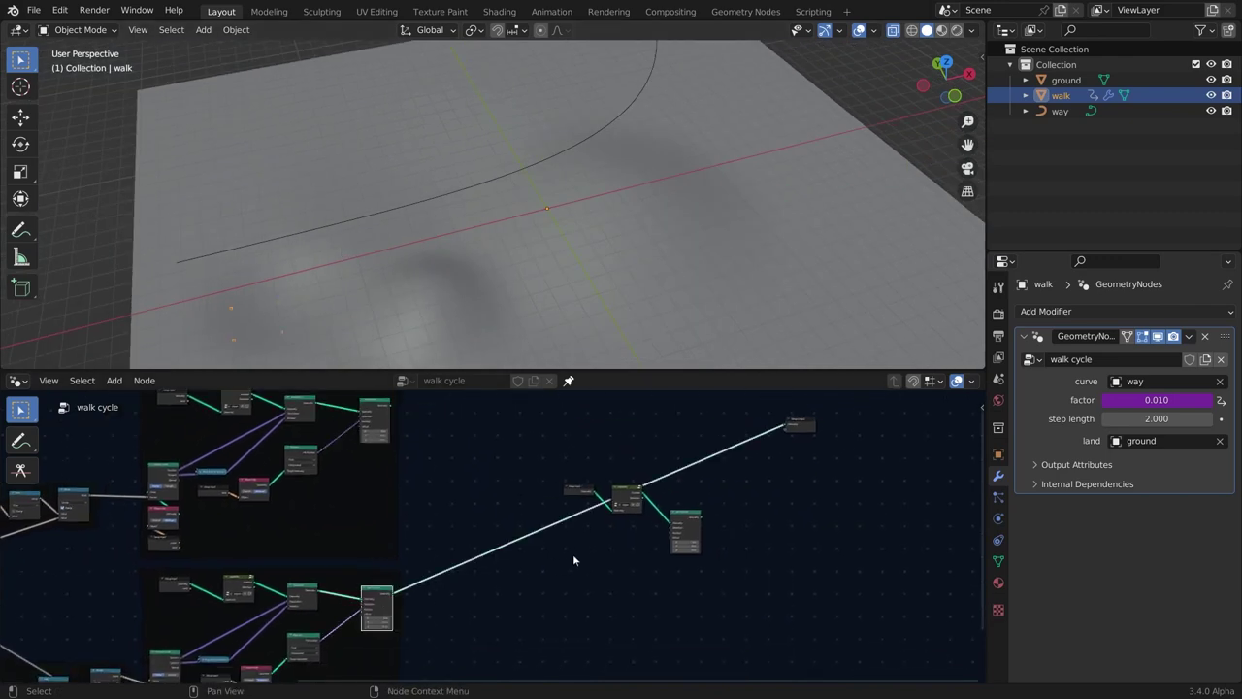
scroll(573, 560, up, 1)
ctrl+shift+click(636, 498)
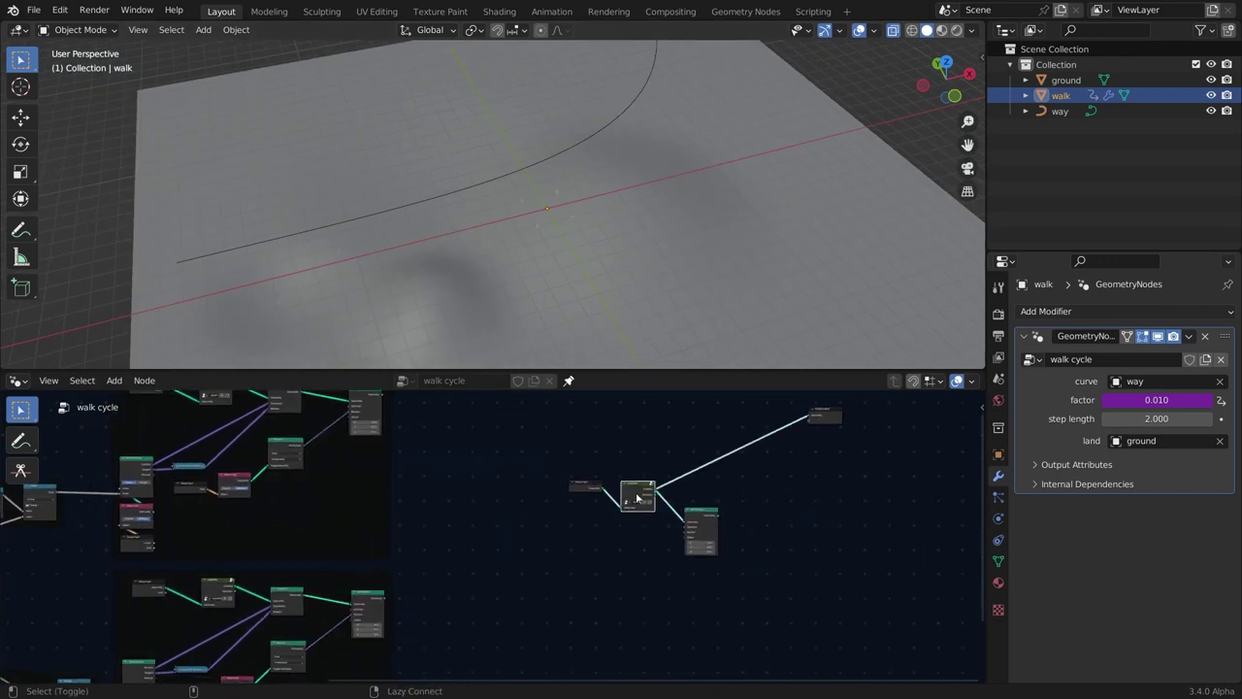
Reconnect the standalone Set Position to the Group Output and move it slightly up beside the separator.
alt+shift+click(702, 512)
drag(704, 514, 712, 500)
scroll(456, 310, down, 1)
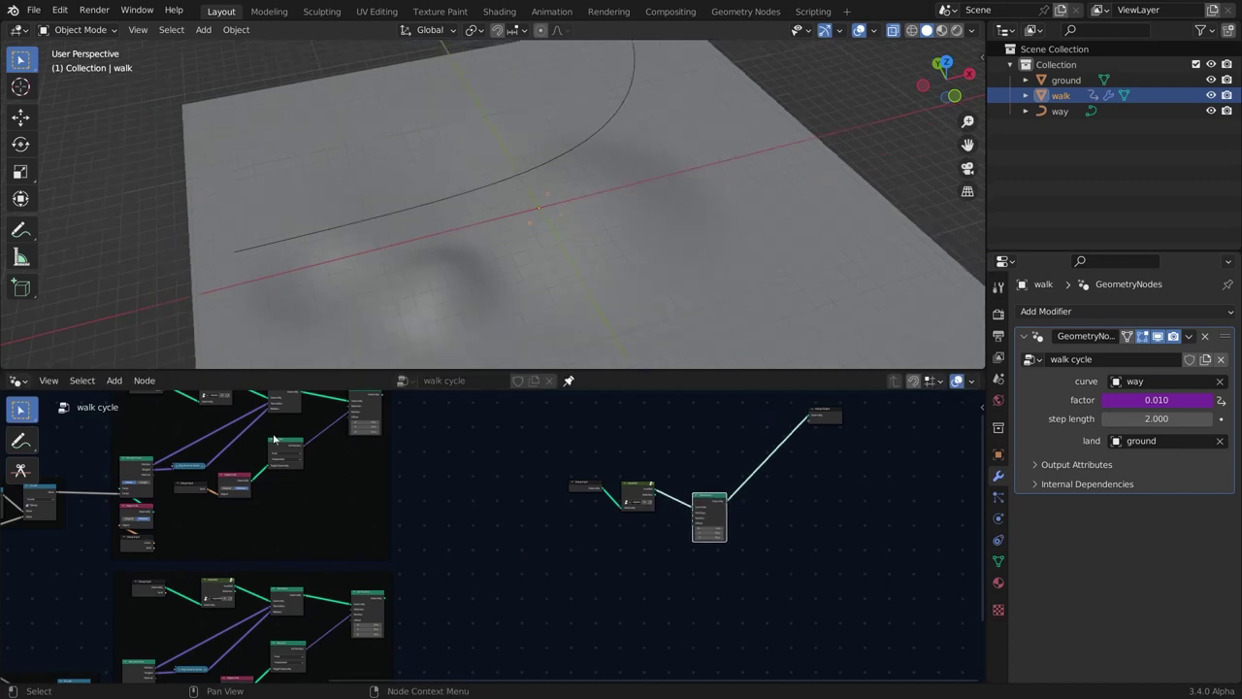
Hide the node editor's toolbar.
scroll(262, 461, down, 4)
middle_drag(247, 474, 529, 483)
middle_drag(280, 493, 349, 493)
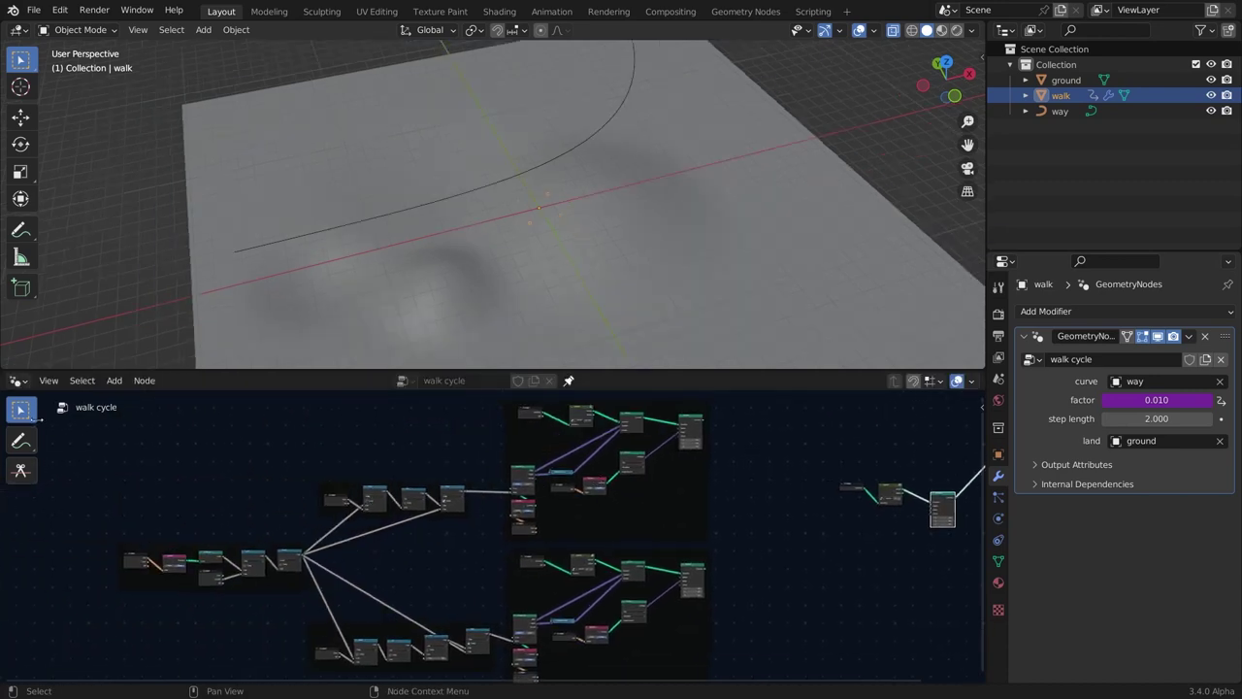
drag(37, 420, 5, 419)
Realign the standalone Set Position, separator and Group Input nodes into a tidy row.
middle_drag(873, 486, 543, 485)
scroll(621, 475, up, 5)
drag(596, 511, 589, 504)
click(501, 493)
shift+click(450, 499)
drag(504, 493, 513, 483)
Add a Transfer Attribute node with the upper frame's Set Position geometry as its Source.
middle_drag(184, 408, 363, 476)
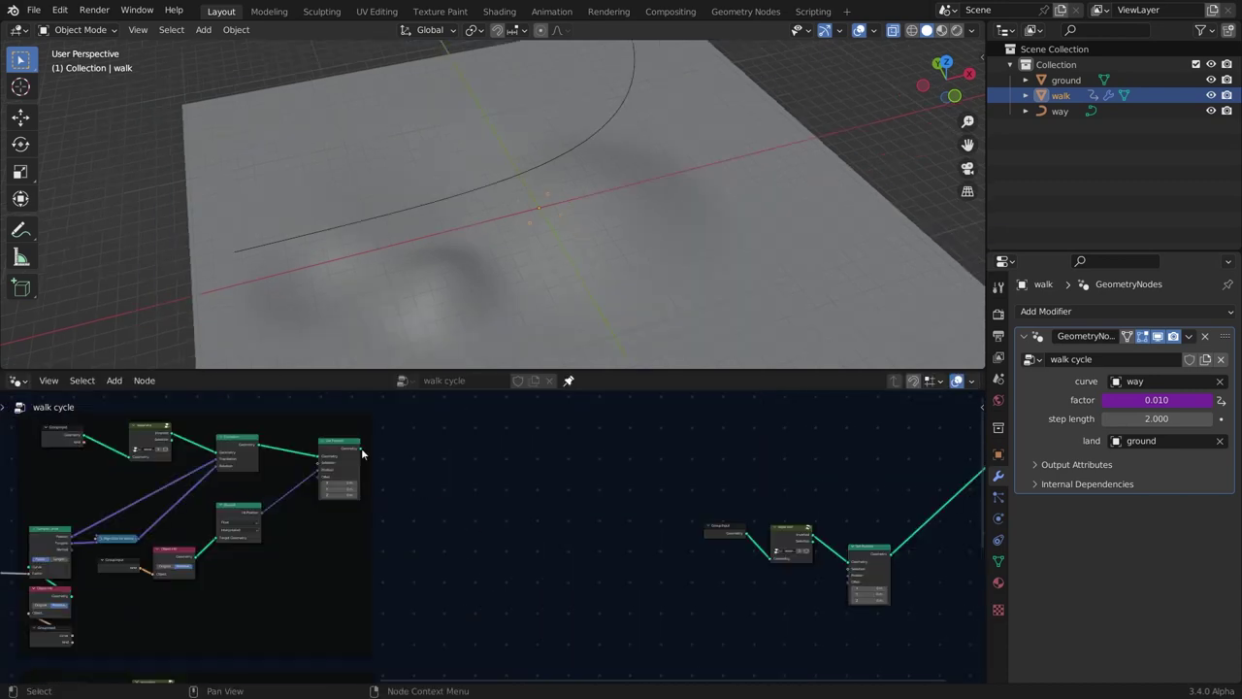
drag(361, 450, 500, 513)
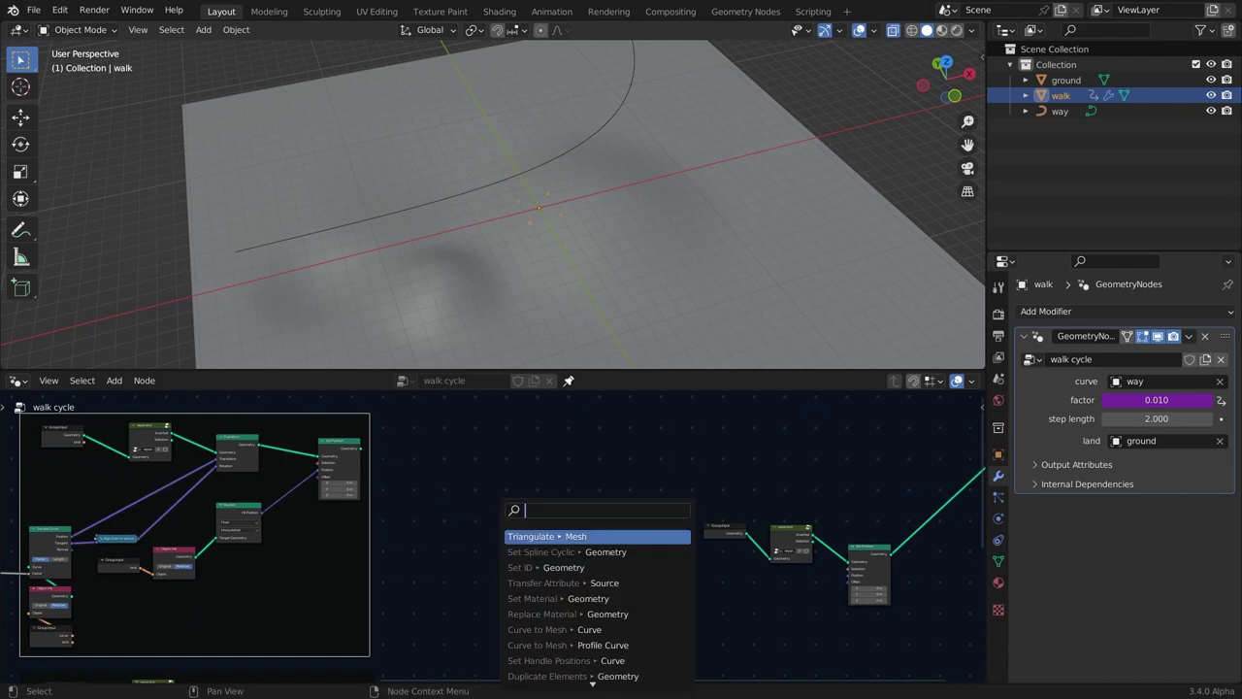
text(attr)
key(Return)
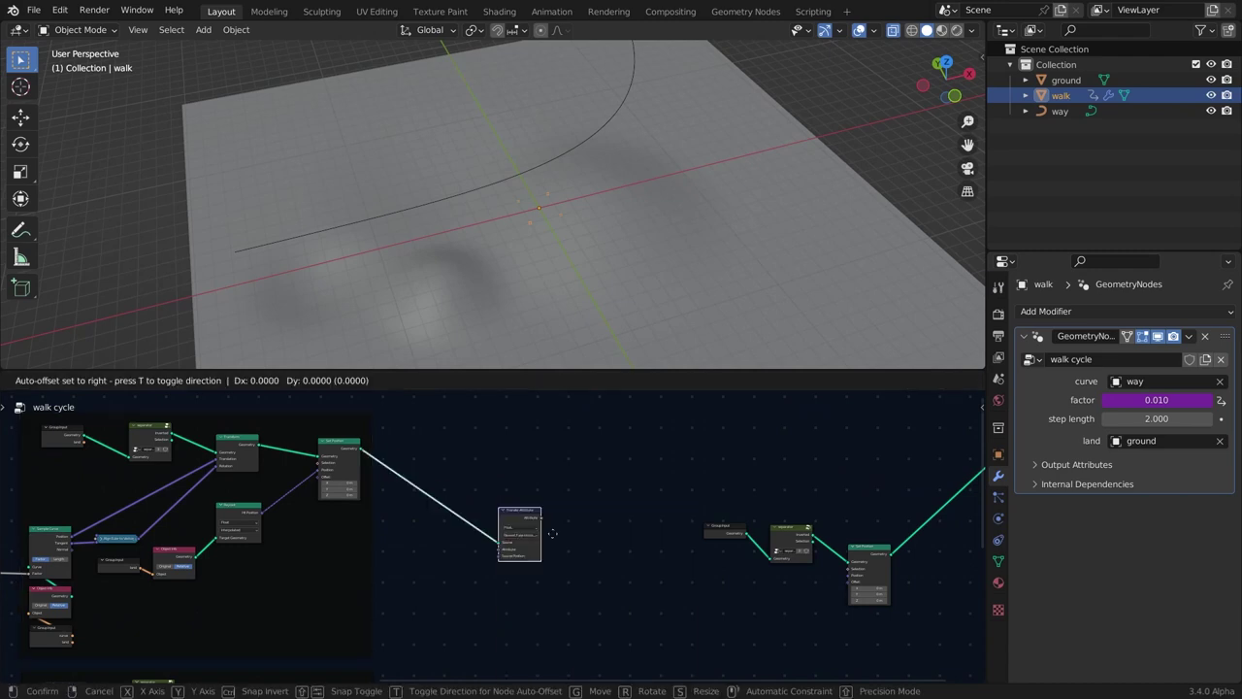
click(546, 532)
Add a second Transfer Attribute node with the lower frame's Set Position geometry as its Source.
middle_drag(546, 532, 603, 423)
drag(420, 597, 535, 514)
text(transfer)
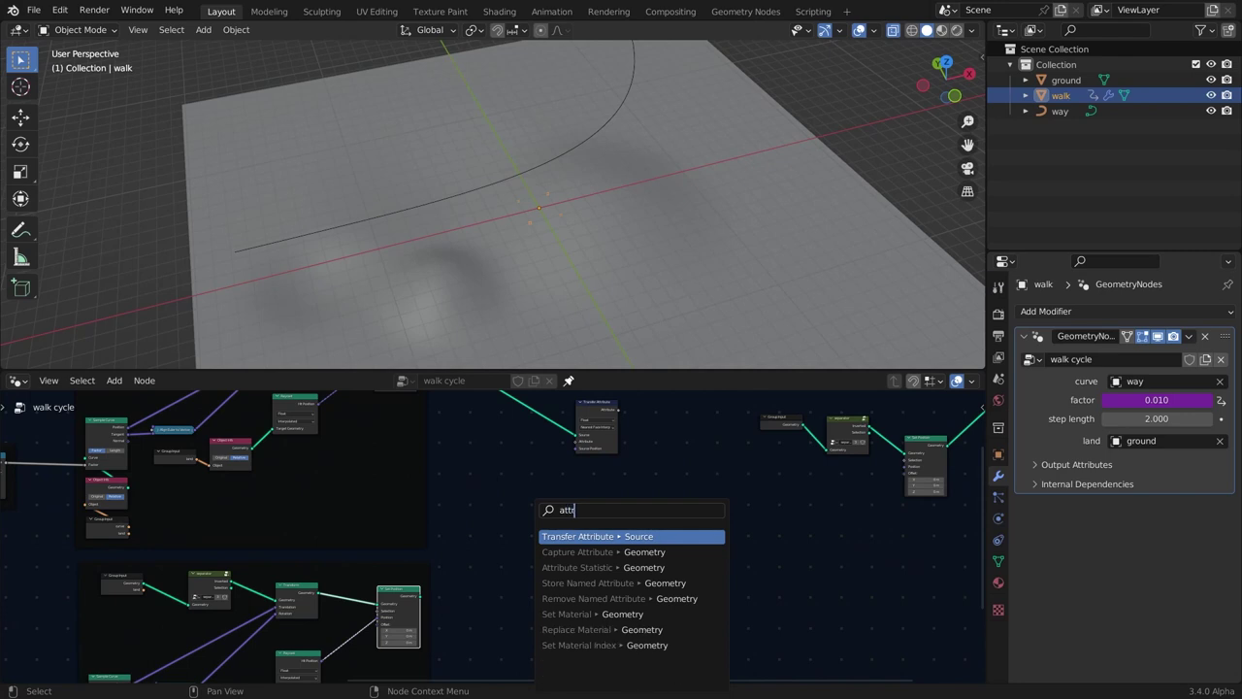
key(Return)
click(621, 580)
Set the lower Transfer Attribute node's data type to Vector.
scroll(592, 482, up, 6)
middle_drag(592, 482, 663, 579)
middle_drag(657, 639, 634, 544)
click(641, 546)
click(649, 568)
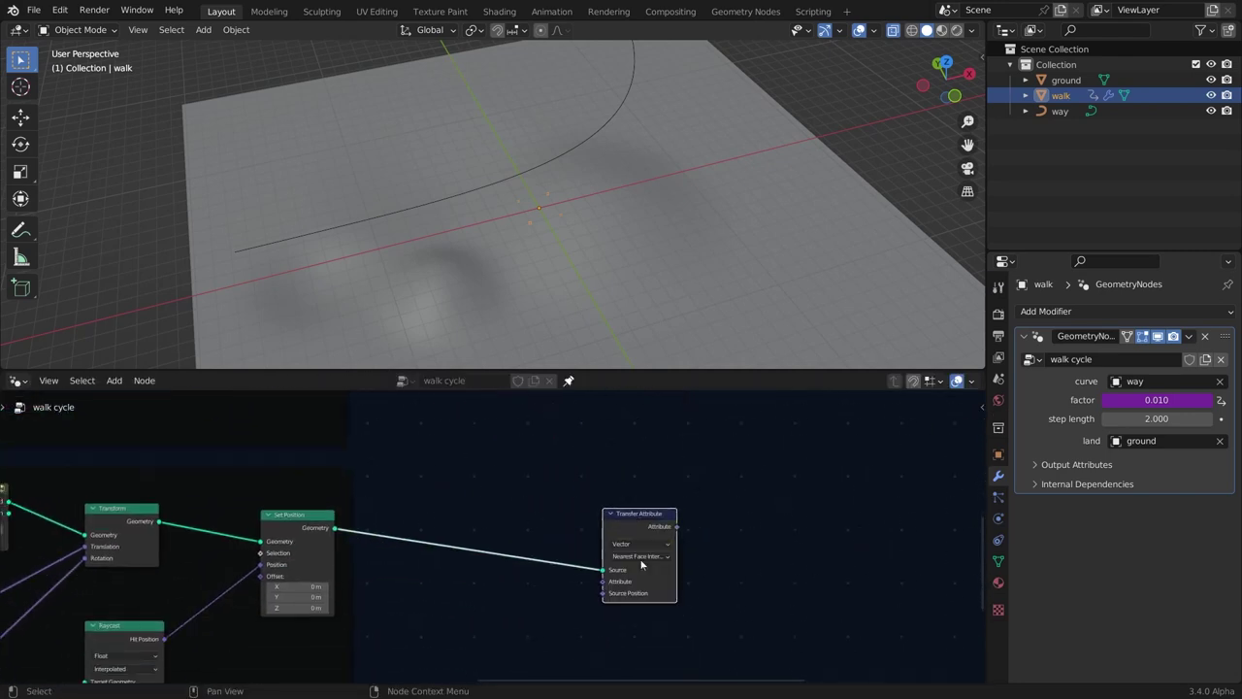
Add a Position node feeding the Attribute input of the upper Transfer Attribute node and place it directly below.
middle_drag(579, 668, 590, 549)
scroll(577, 601, up, 3)
drag(619, 430, 459, 437)
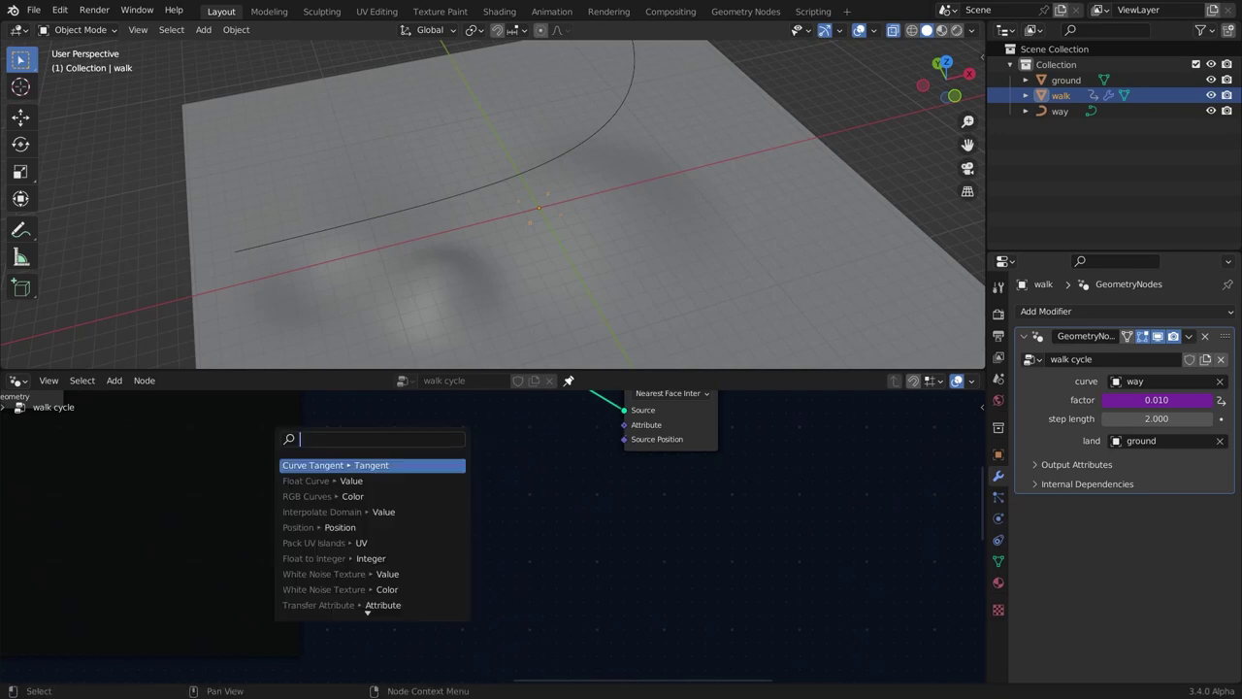
text(po)
key(Return)
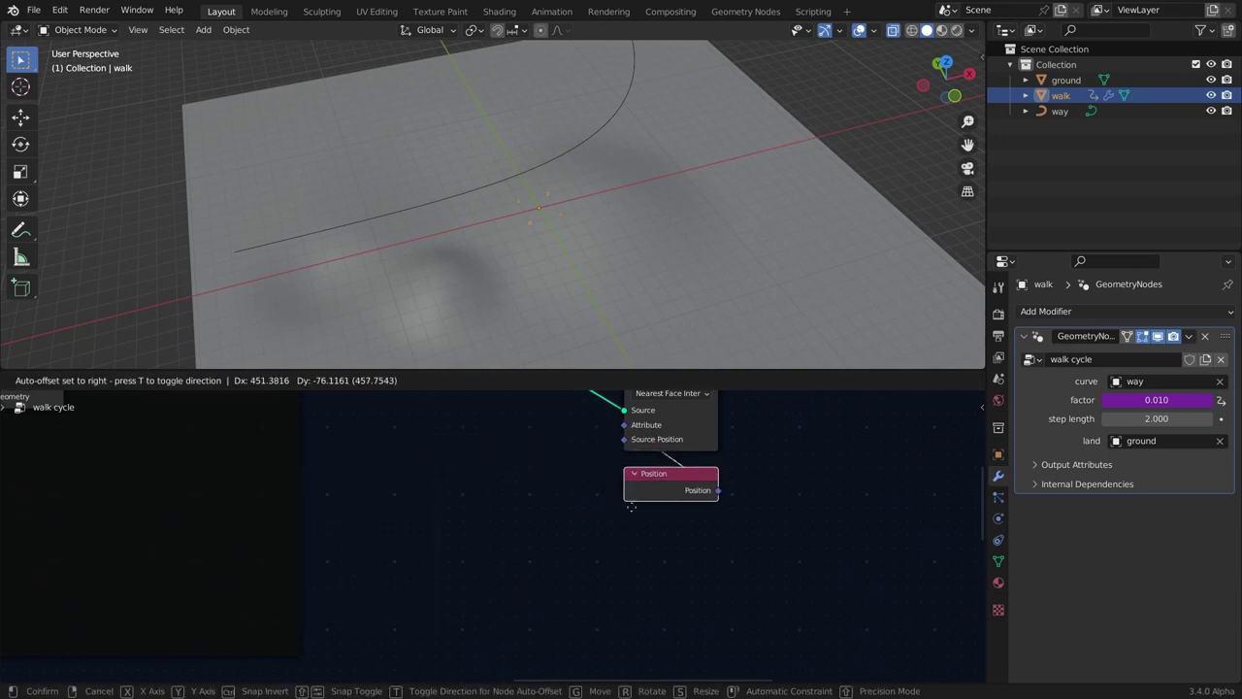
click(632, 508)
Preview the upper frame's Set Position geometry in the viewport, then return the output to the standalone Set Position.
scroll(560, 563, down, 5)
middle_drag(451, 460, 561, 595)
scroll(555, 590, up, 2)
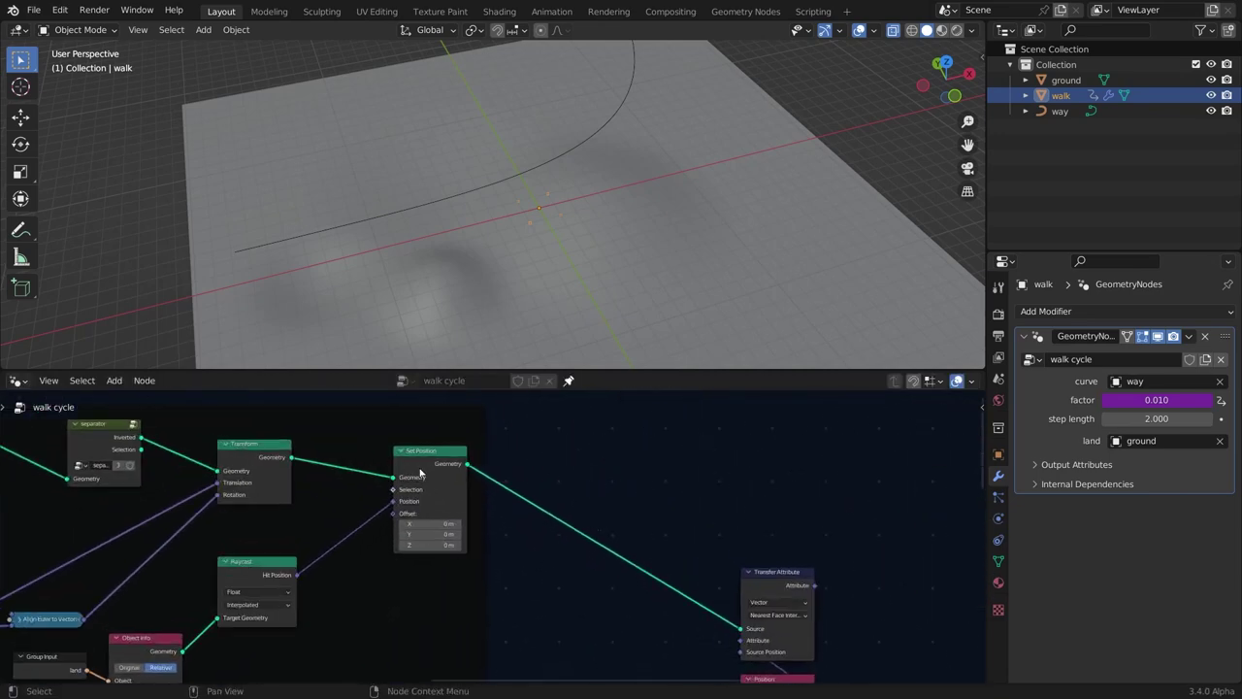
alt+shift+click(432, 479)
scroll(524, 530, down, 6)
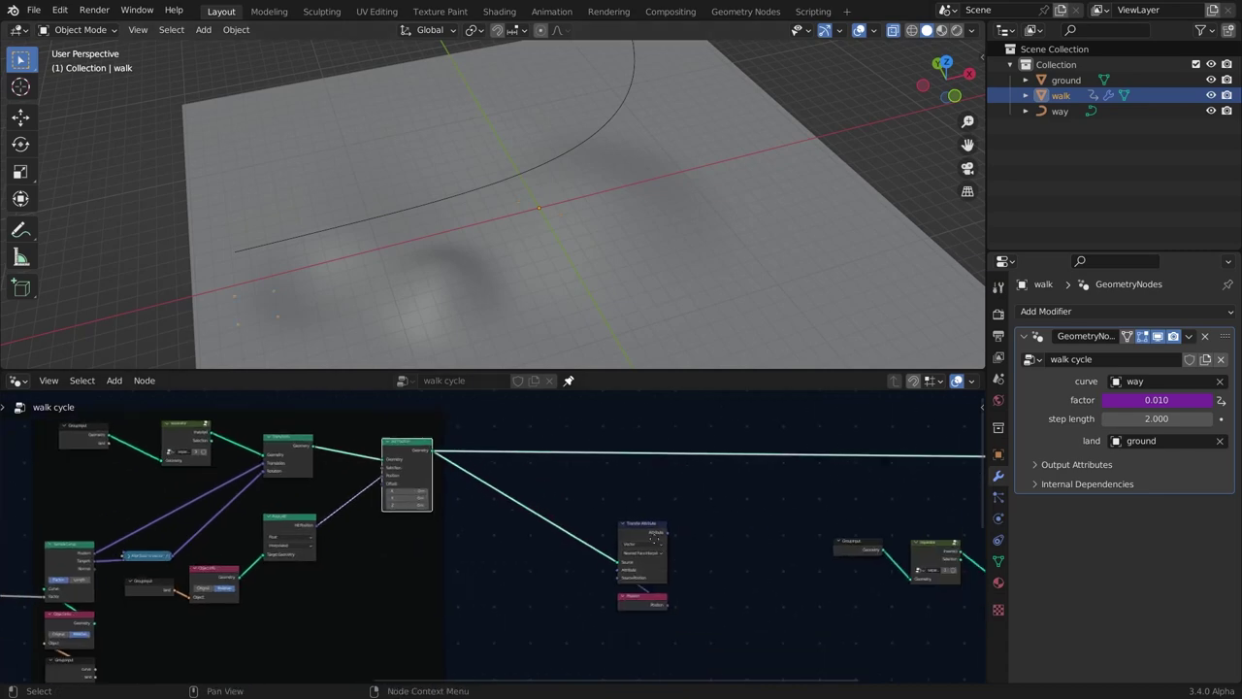
middle_drag(961, 597, 816, 525)
Add a Position node feeding the Attribute input of the lower Transfer Attribute node and place it below.
middle_drag(461, 674, 580, 578)
scroll(581, 577, up, 4)
drag(592, 593, 284, 511)
text(pos)
key(Return)
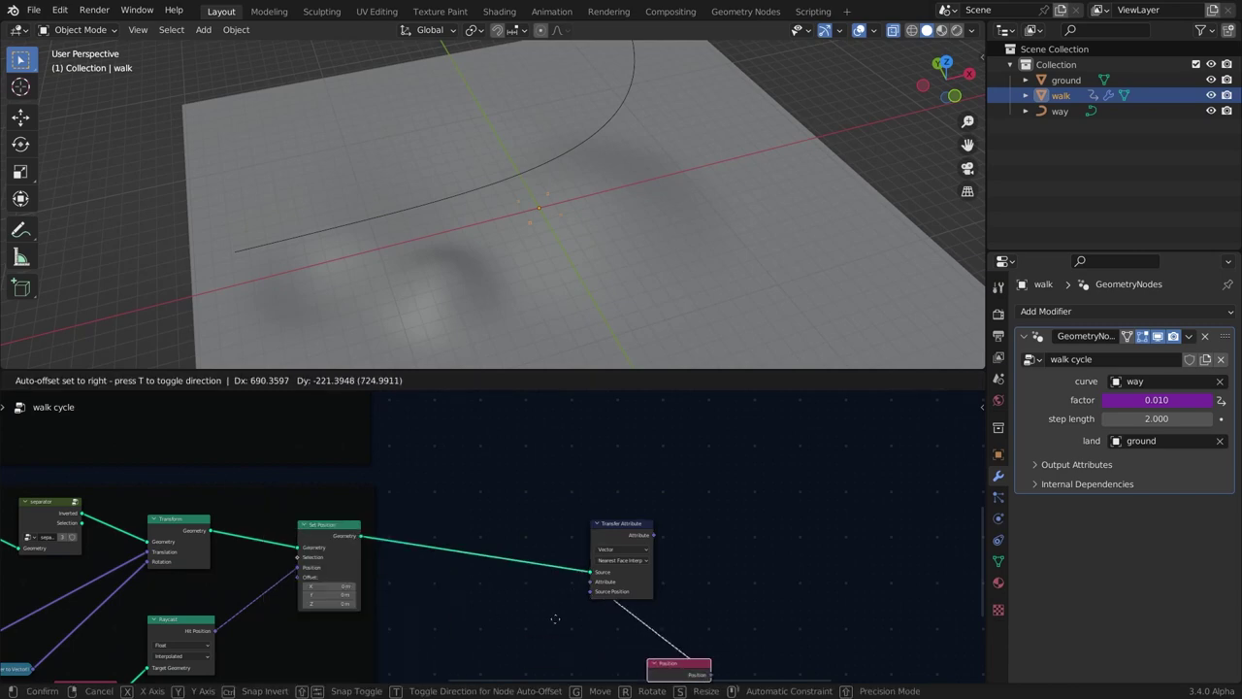
click(495, 568)
Set the mapping of the upper Transfer Attribute node to Index.
click(585, 521)
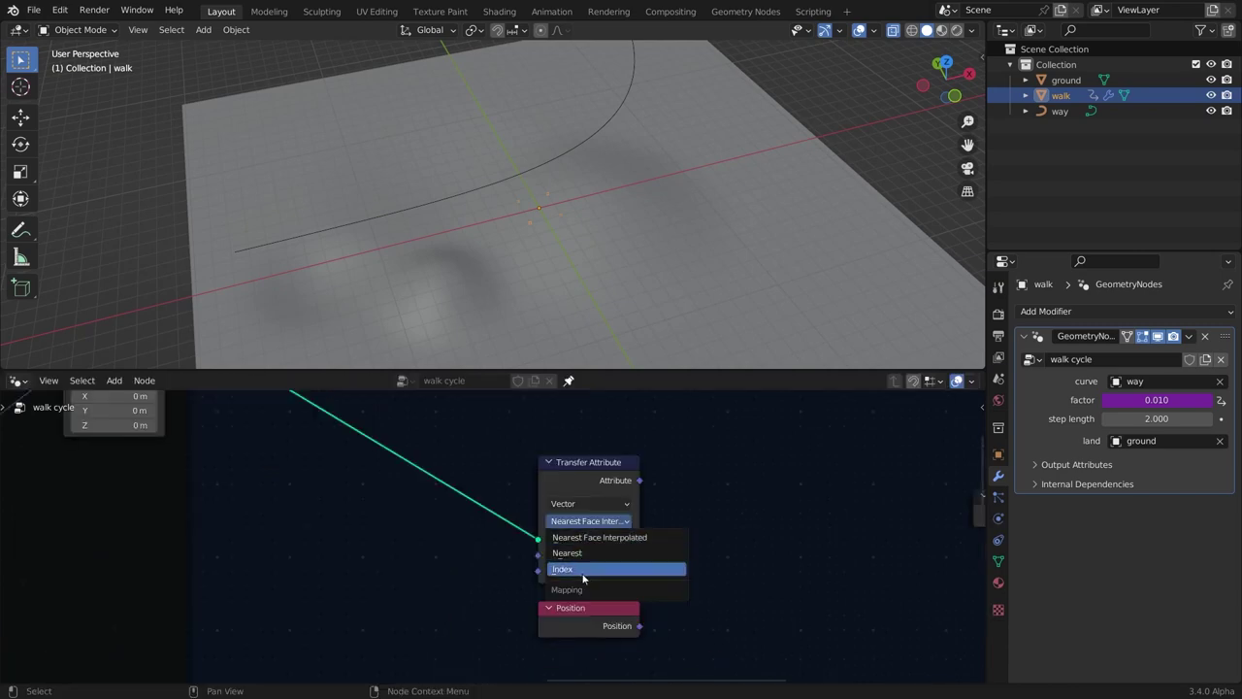
click(585, 575)
scroll(514, 575, down, 3)
middle_drag(502, 616, 502, 423)
scroll(506, 461, up, 2)
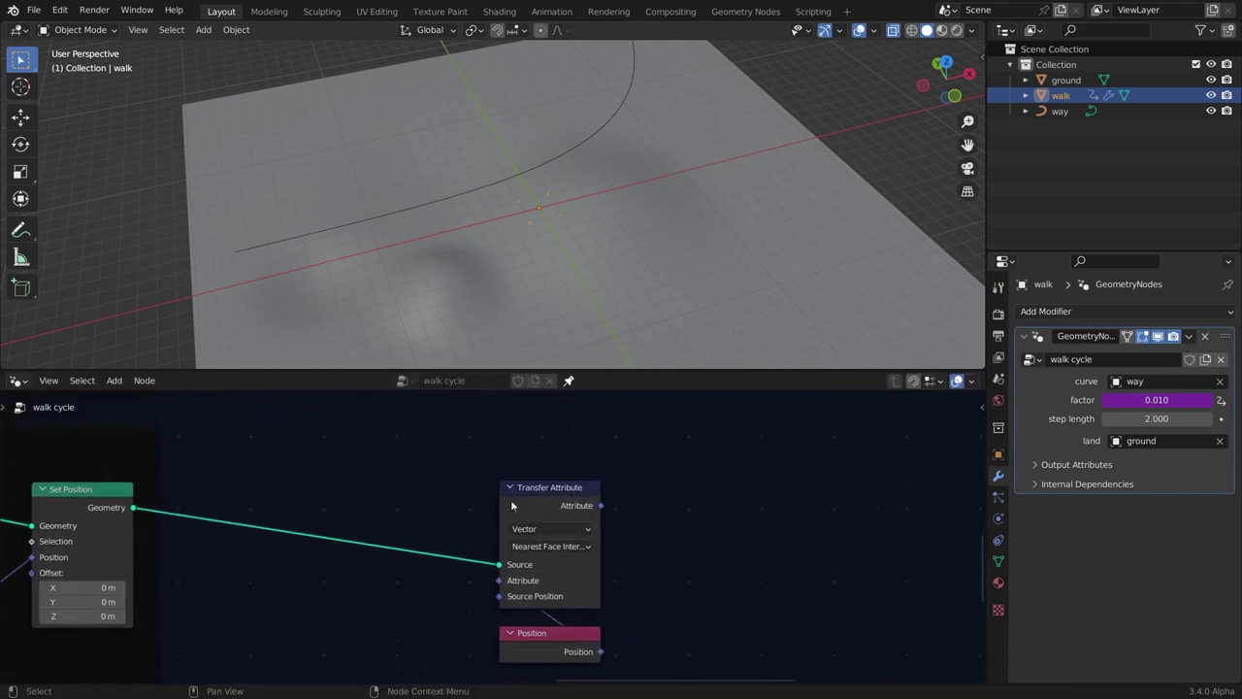
Set the lower Transfer Attribute node's mapping to Index and move the node up, clear of its Position node.
click(541, 550)
click(543, 591)
scroll(481, 524, down, 1)
middle_drag(457, 509, 461, 491)
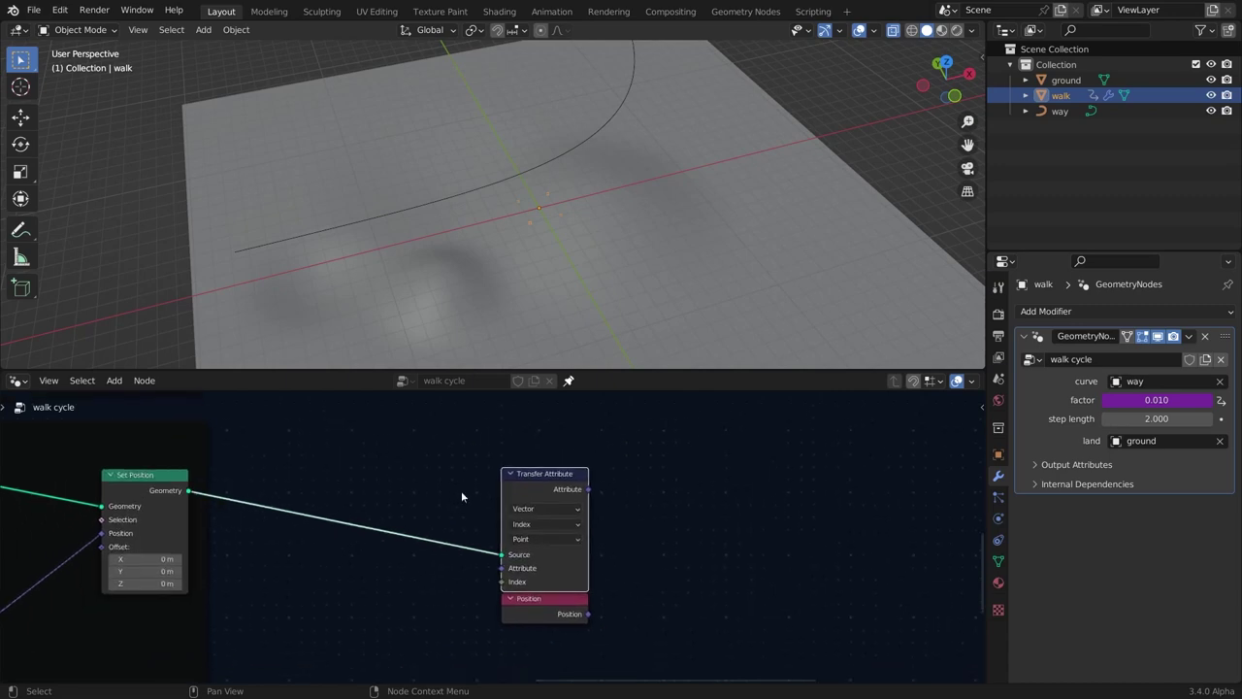
key(g)
click(460, 459)
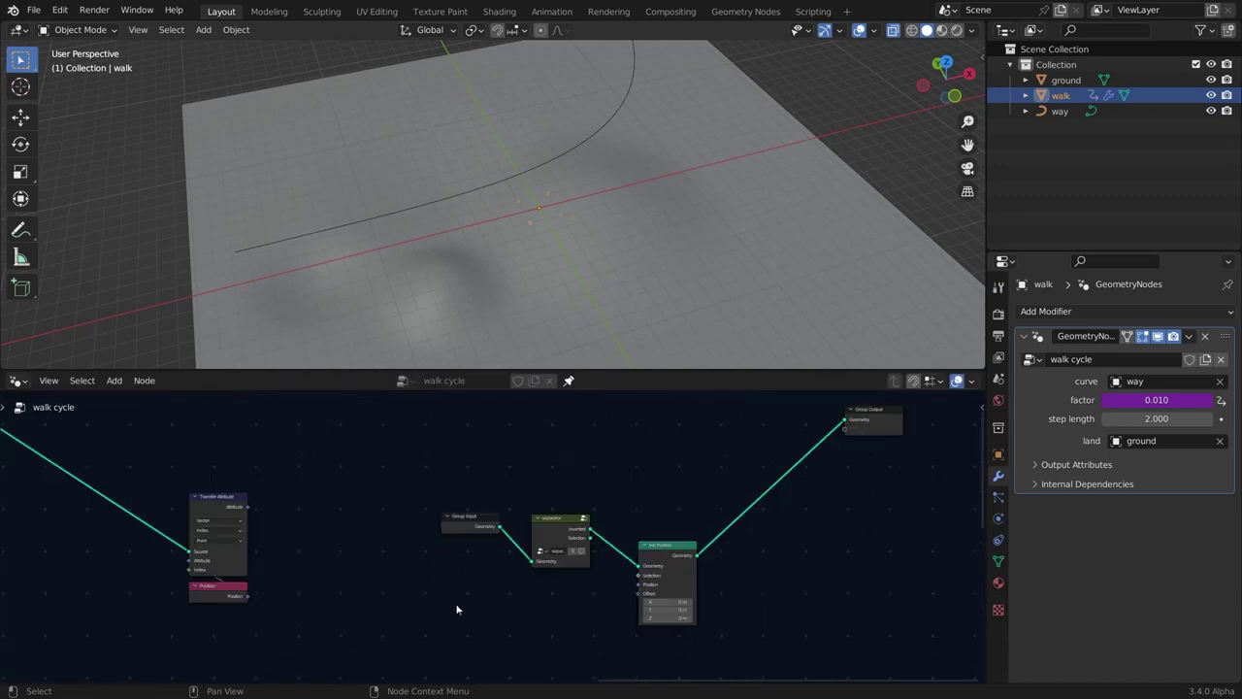
Add a MixRGB node between the Transfer Attribute nodes and the standalone Set Position chain.
key(shift+a)
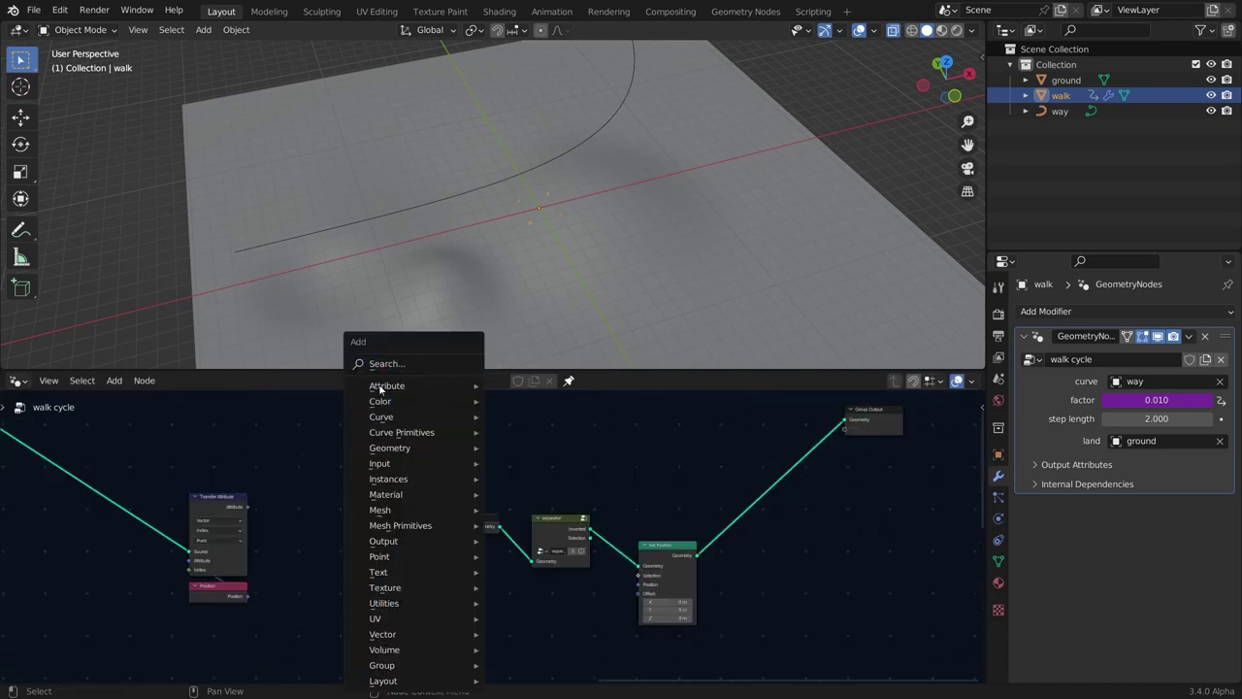
click(385, 365)
text(mi)
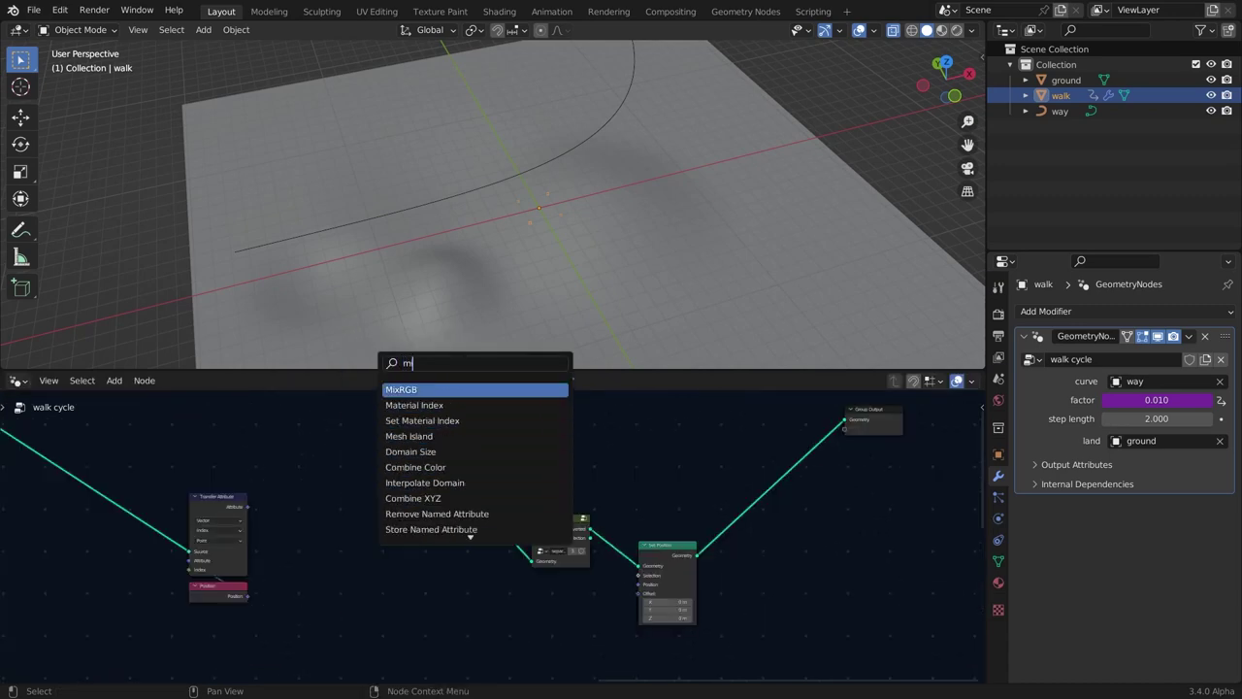
click(403, 389)
click(384, 575)
Feed the upper and lower Transfer Attribute outputs into Mix's Color1 and Color2, and its Color into the standalone Set Position's Position.
scroll(320, 519, down, 7)
scroll(280, 518, up, 4)
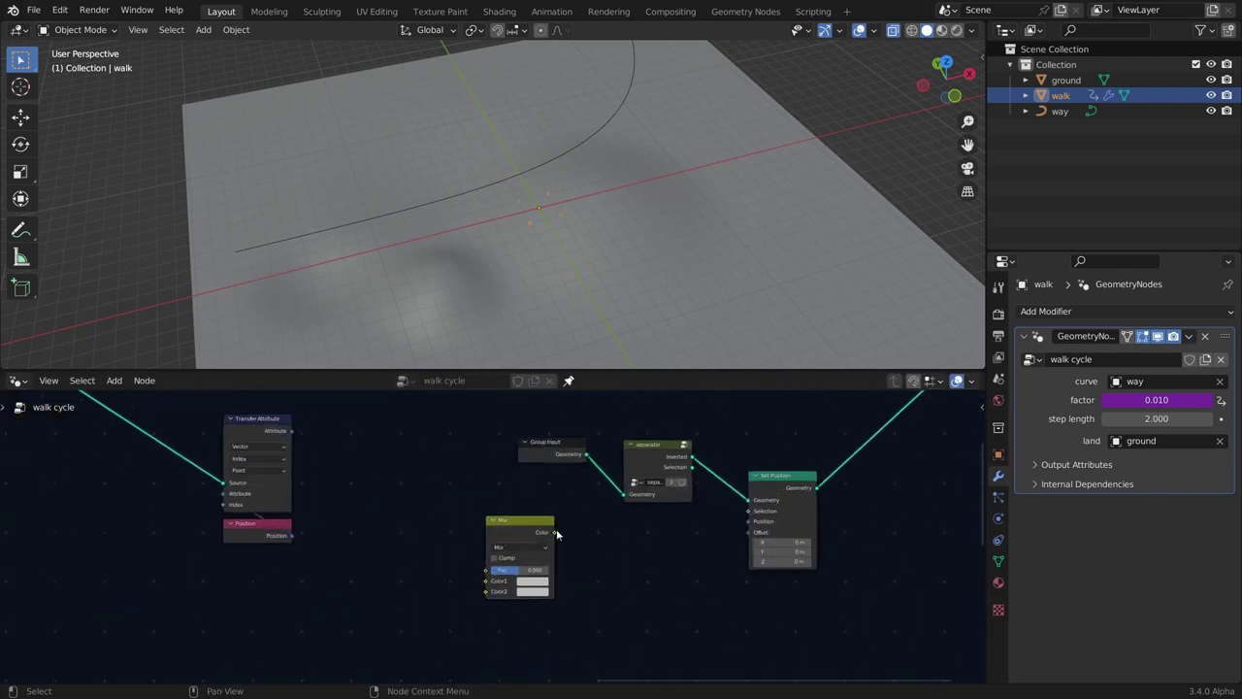
drag(555, 532, 749, 523)
drag(292, 432, 485, 580)
middle_drag(344, 652, 404, 508)
scroll(466, 457, up, 1)
drag(362, 574, 574, 451)
Add a Math node in the empty space below the lower frames.
middle_drag(574, 428, 502, 441)
scroll(655, 555, down, 7)
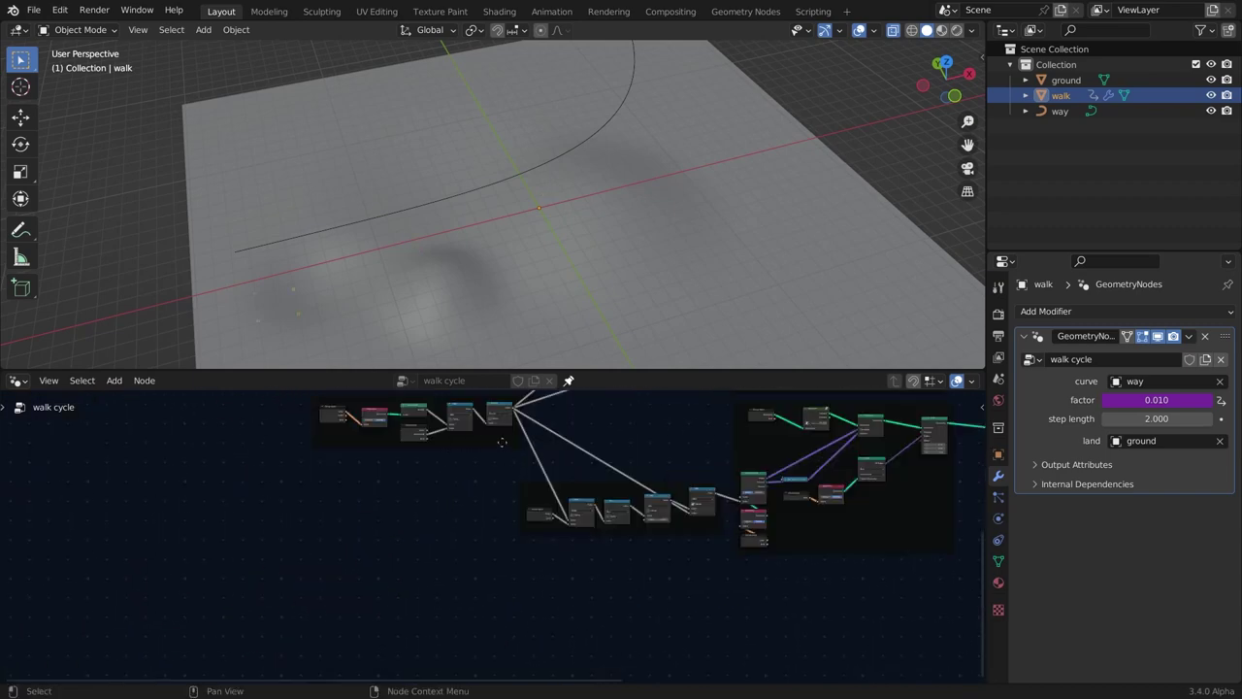
middle_drag(622, 498, 255, 599)
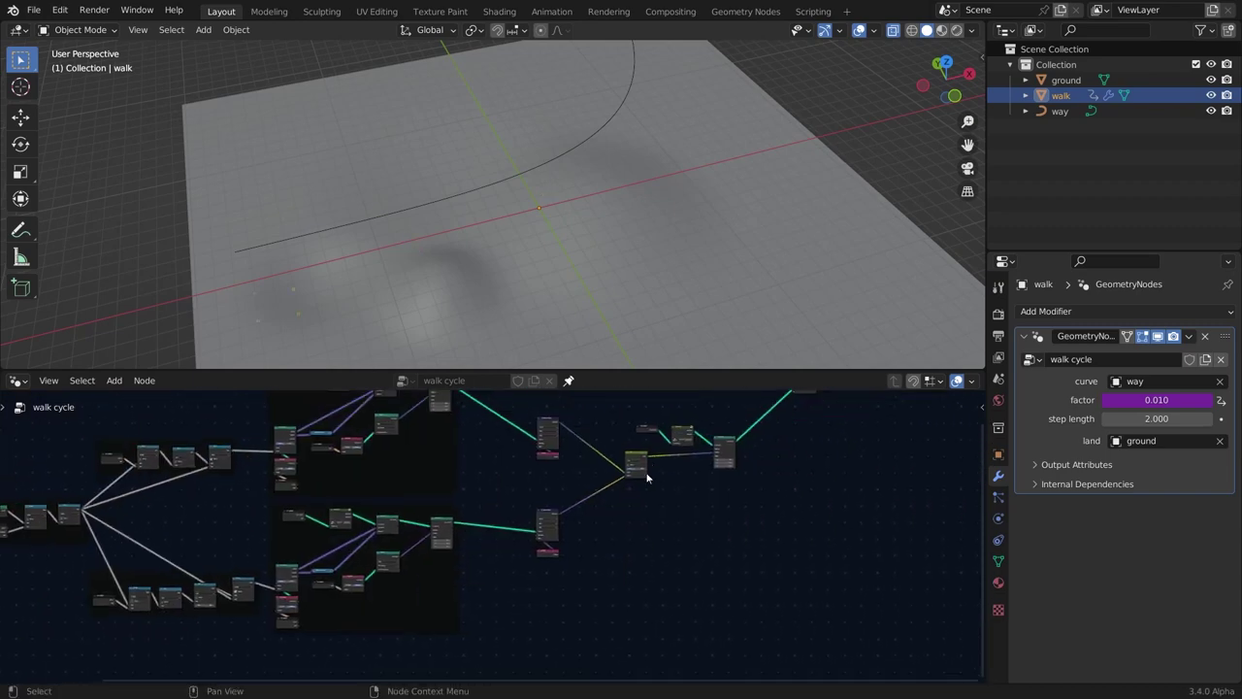
scroll(559, 480, up, 2)
middle_drag(559, 479, 724, 413)
scroll(354, 646, up, 2)
middle_drag(354, 655, 398, 543)
scroll(422, 543, up, 1)
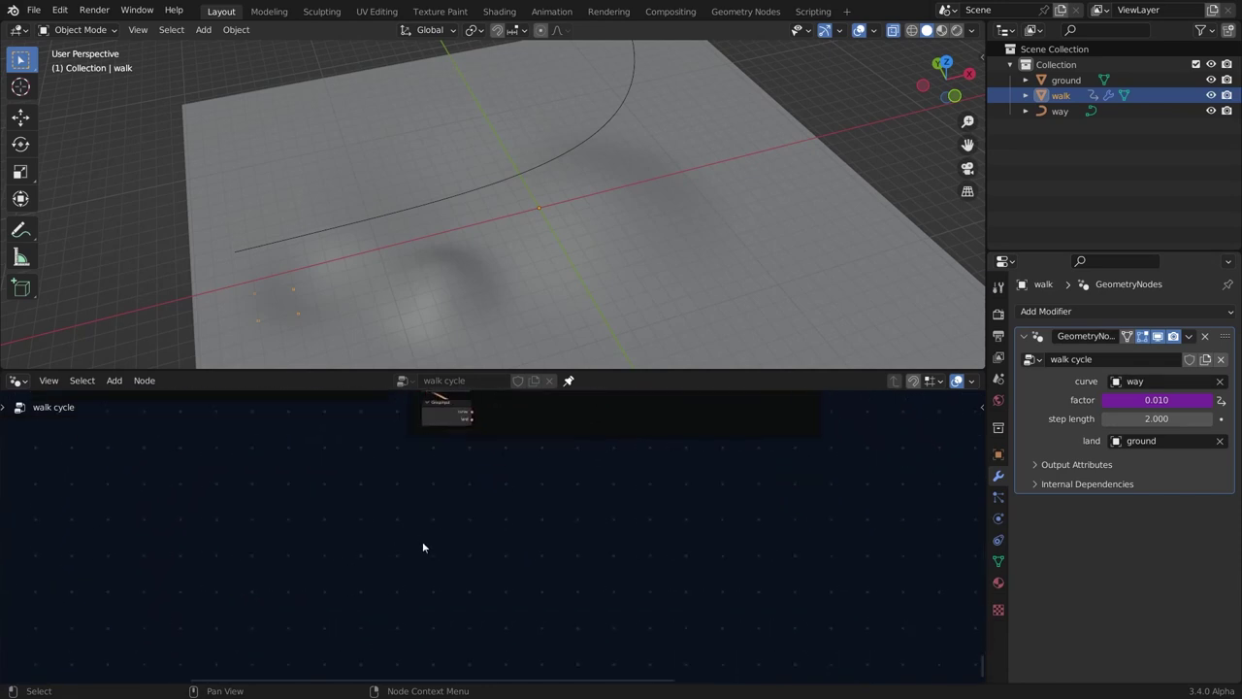
scroll(421, 531, down, 1)
key(shift+a)
click(369, 360)
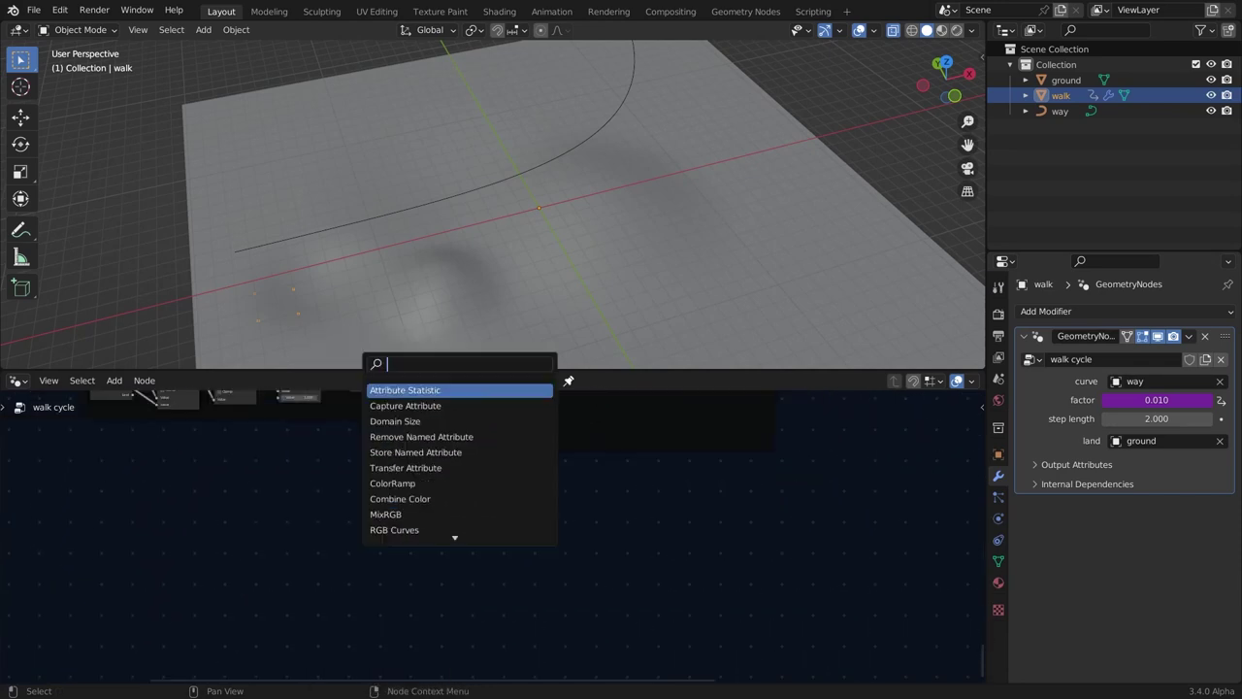
text(m)
key(Return)
click(423, 516)
Set the new Math node's operation to Multiply and reposition it slightly.
scroll(423, 516, up, 2)
middle_drag(423, 517, 568, 546)
click(598, 587)
key(m)
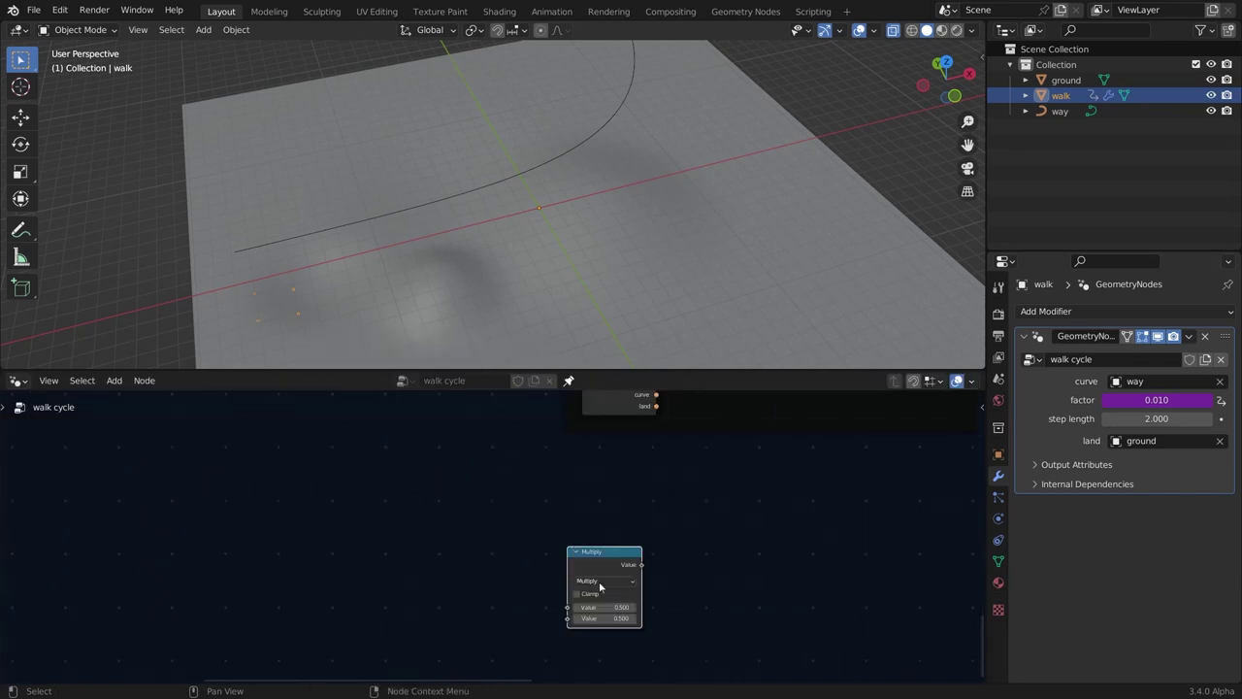
drag(589, 549, 552, 528)
Duplicate the Multiply node beside the original and set the copy's operation to Fraction.
shift+middle_drag(551, 527, 460, 525)
key(shift+d)
click(546, 534)
scroll(544, 540, down, 1)
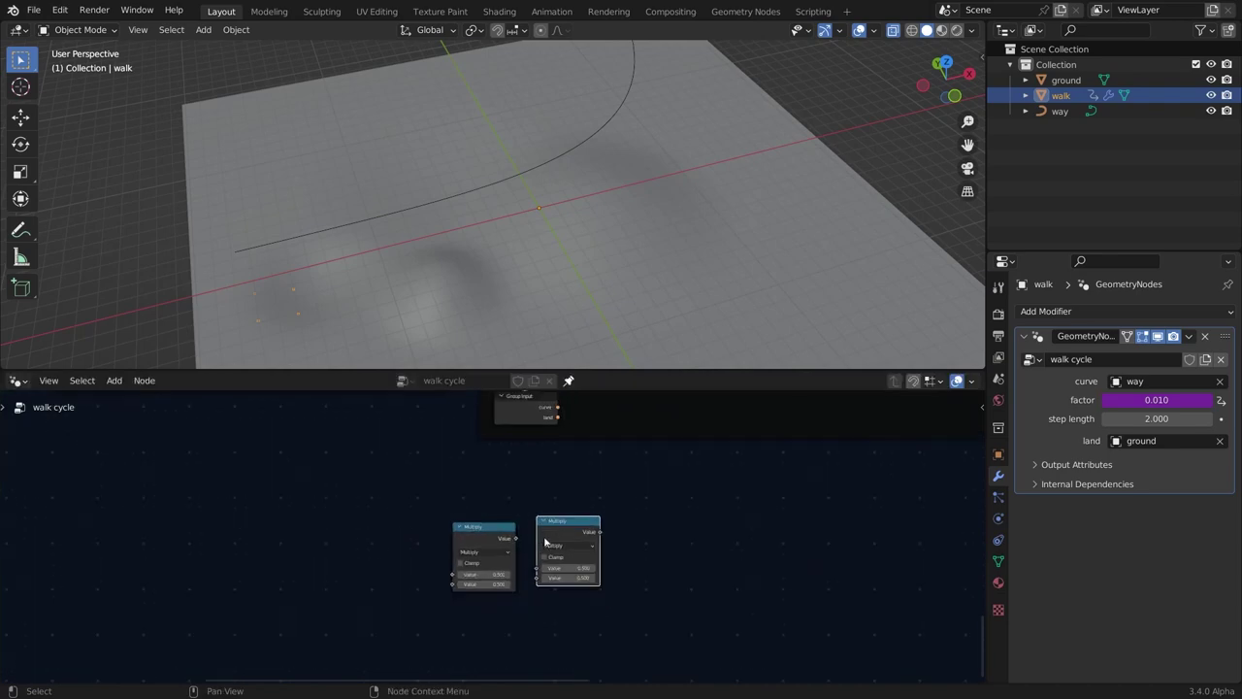
scroll(561, 533, up, 2)
middle_drag(561, 533, 589, 535)
drag(588, 535, 602, 547)
click(607, 562)
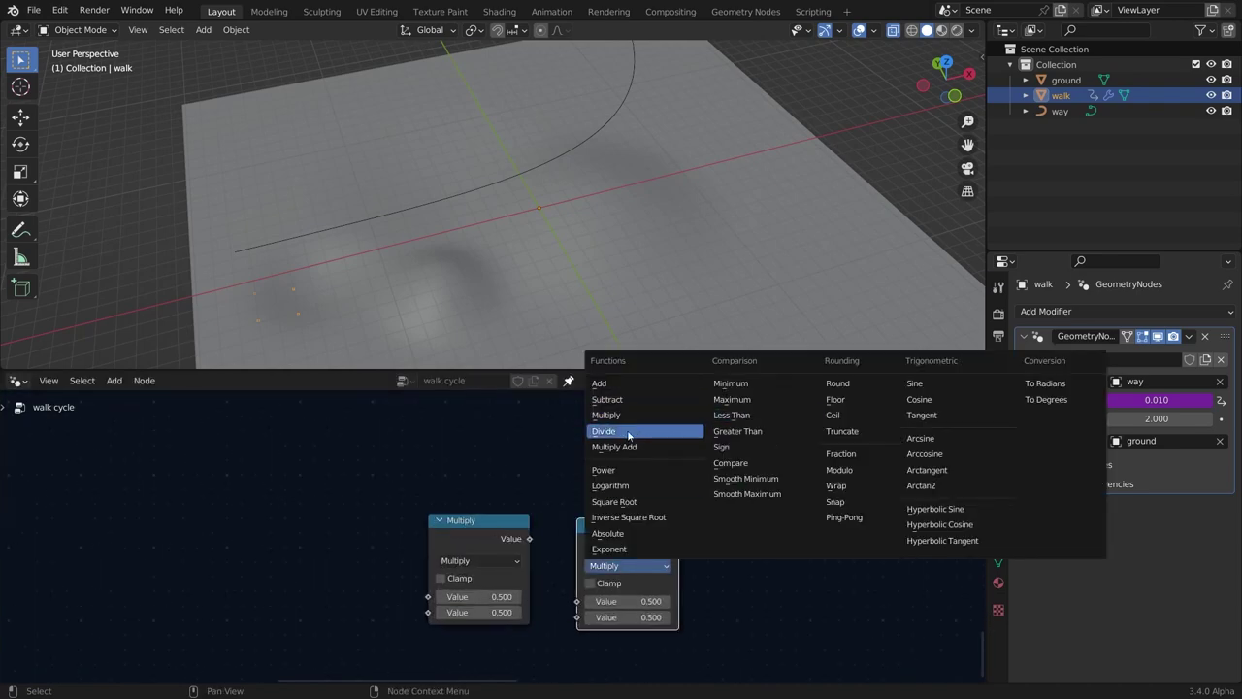
click(840, 453)
middle_drag(608, 550, 484, 536)
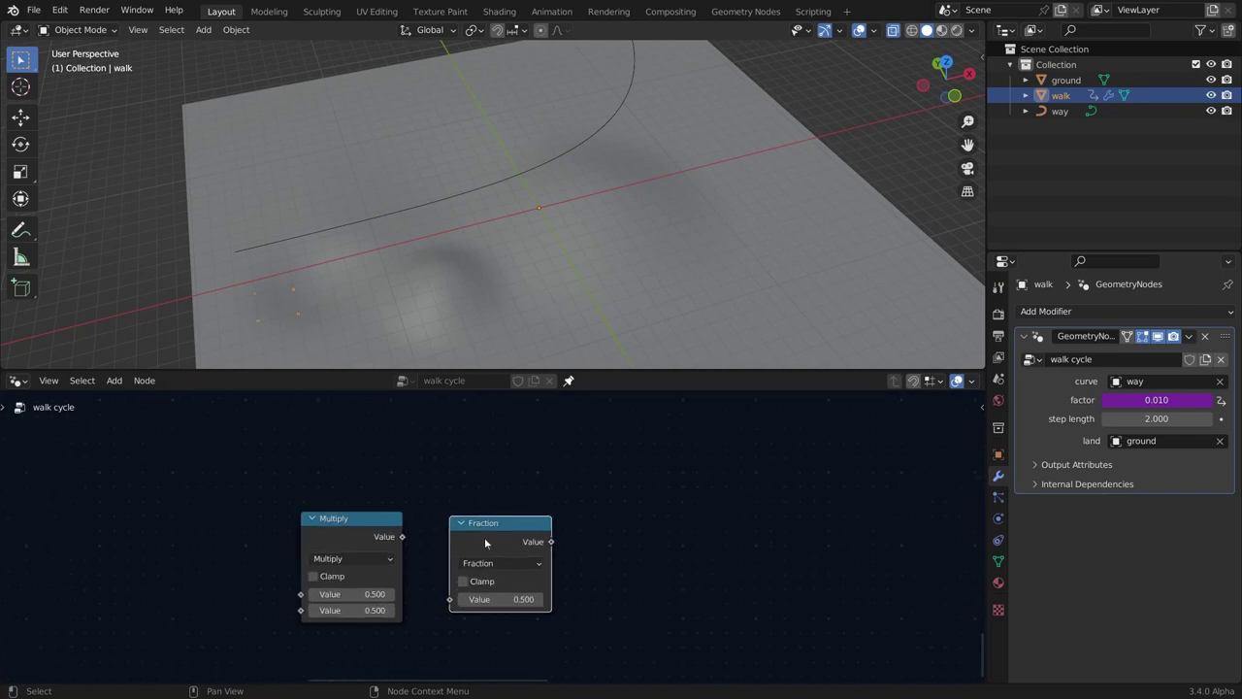
Duplicate the Fraction node beside the original and set the copy's operation to Multiply.
scroll(484, 537, up, 1)
key(shift+d)
click(661, 537)
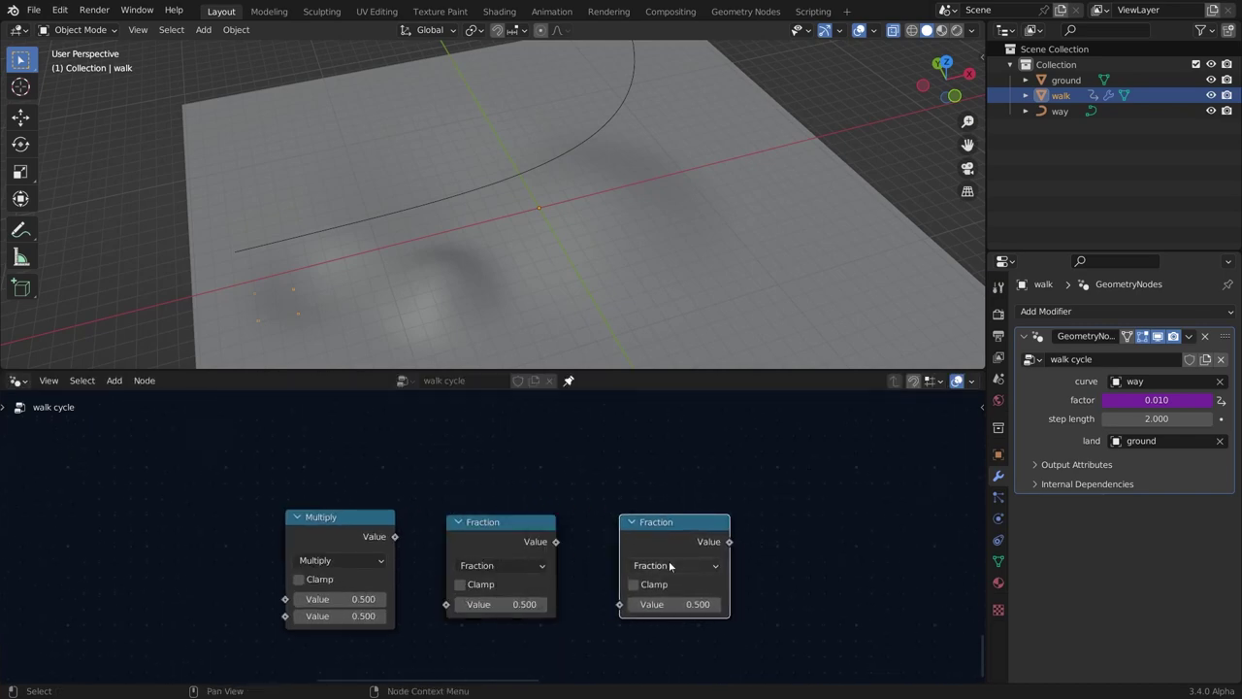
click(438, 513)
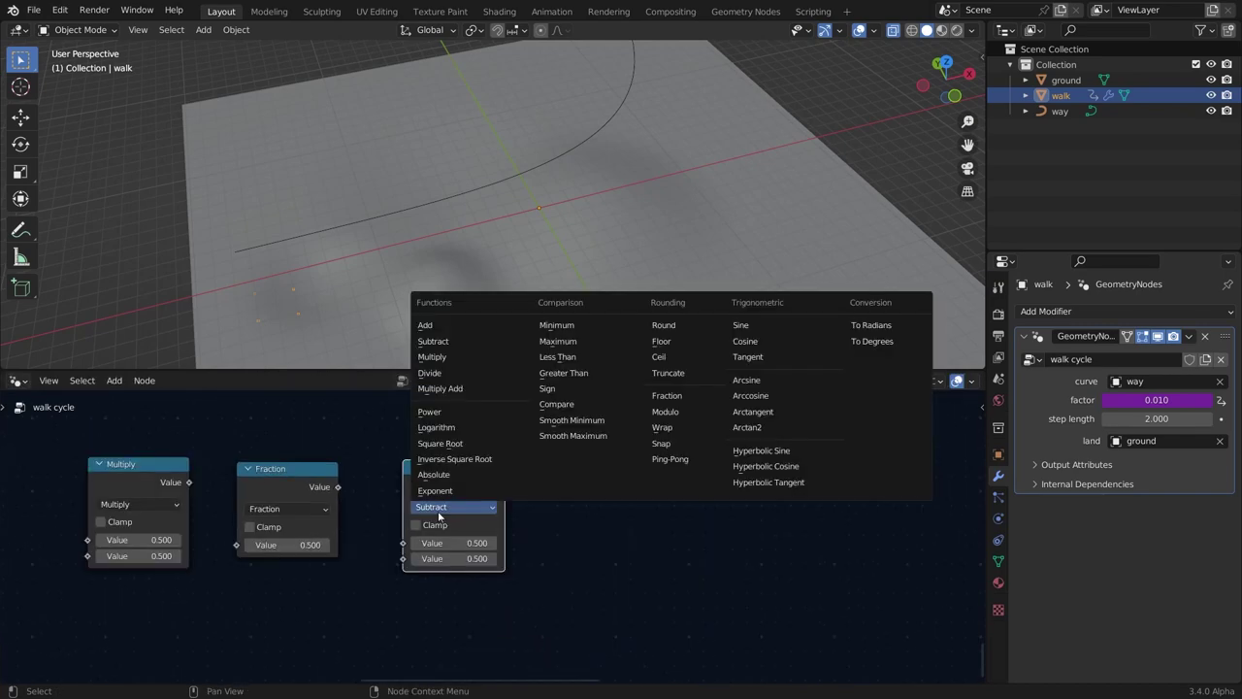
click(433, 356)
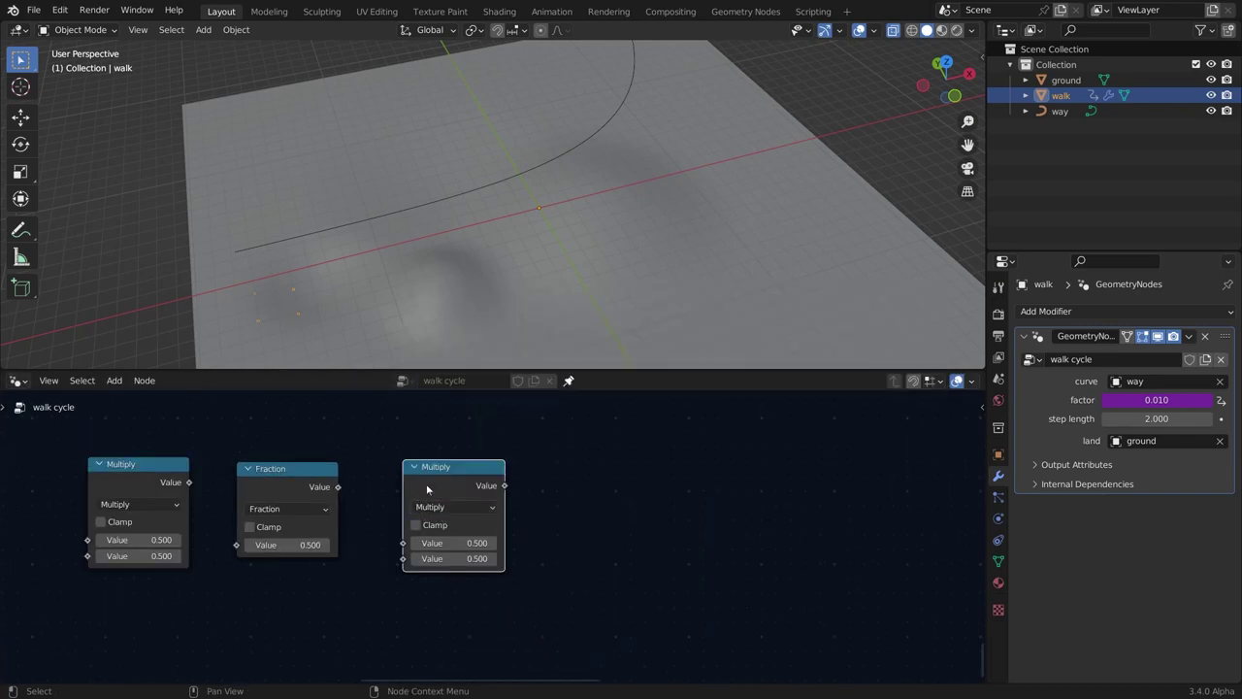
Duplicate the second Multiply node, set the copy's operation to Subtract, and space it out at the end of the row.
key(shift+d)
click(577, 487)
click(621, 507)
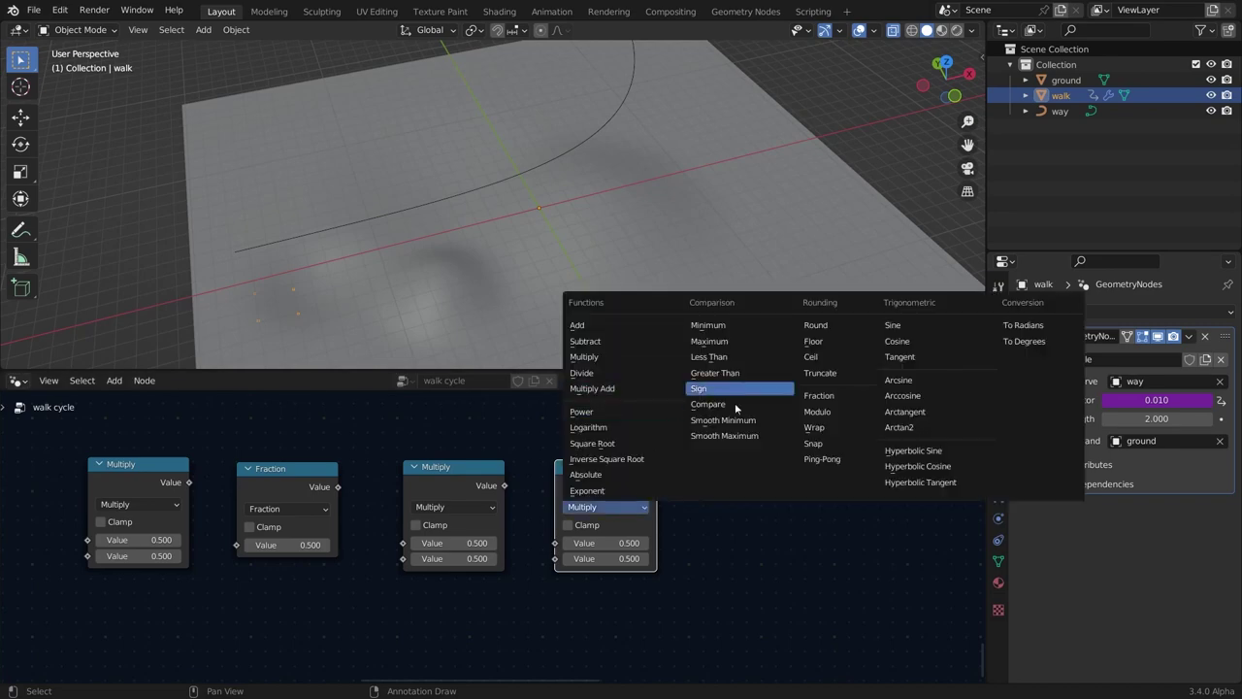
click(599, 507)
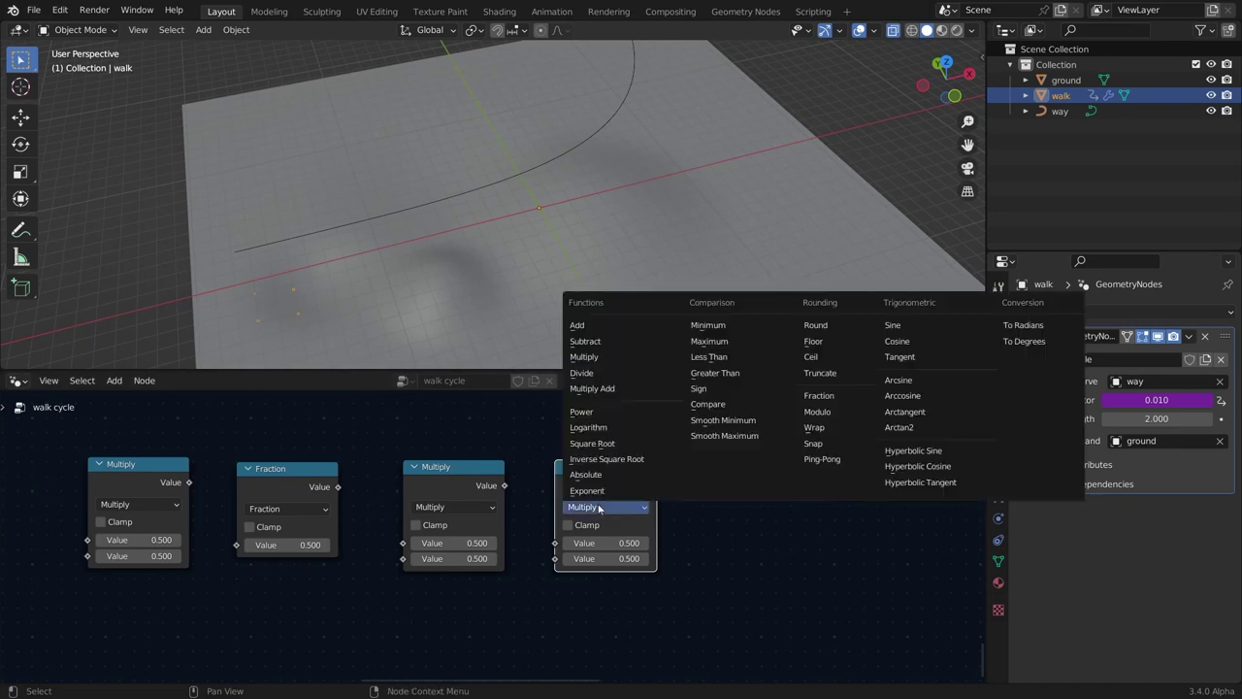
click(602, 343)
drag(609, 468, 689, 458)
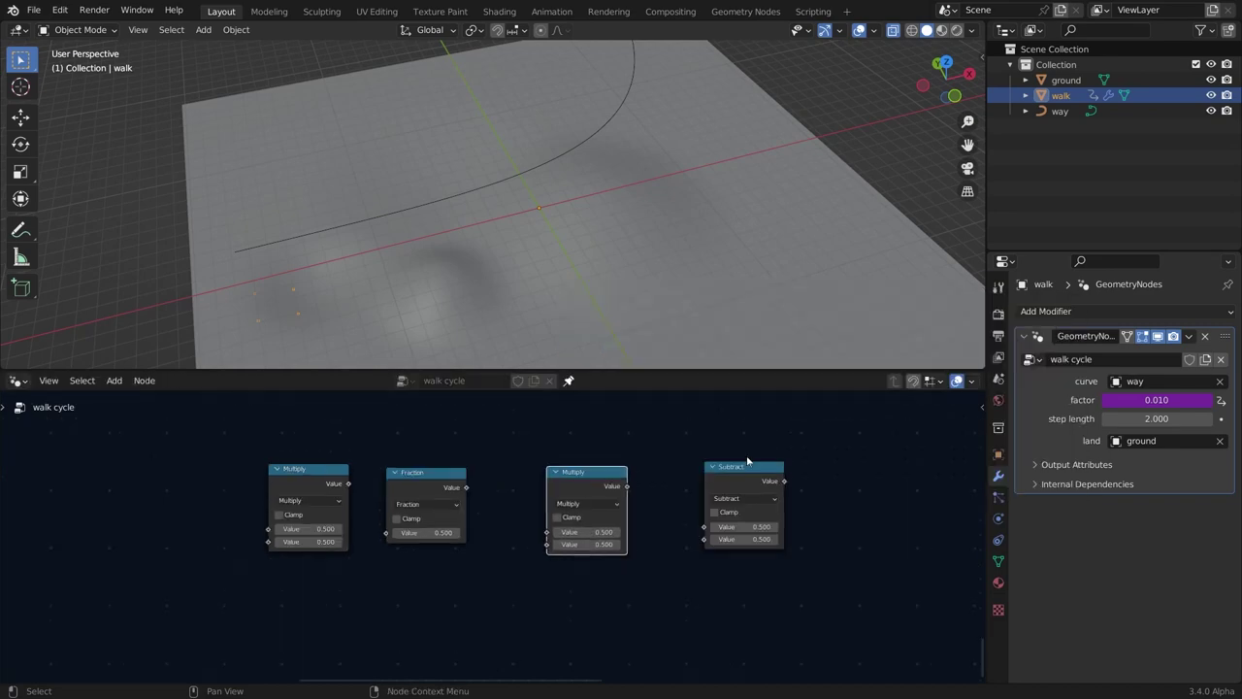
drag(749, 480, 748, 484)
Start adding another node near the row of Math nodes.
key(shift+a)
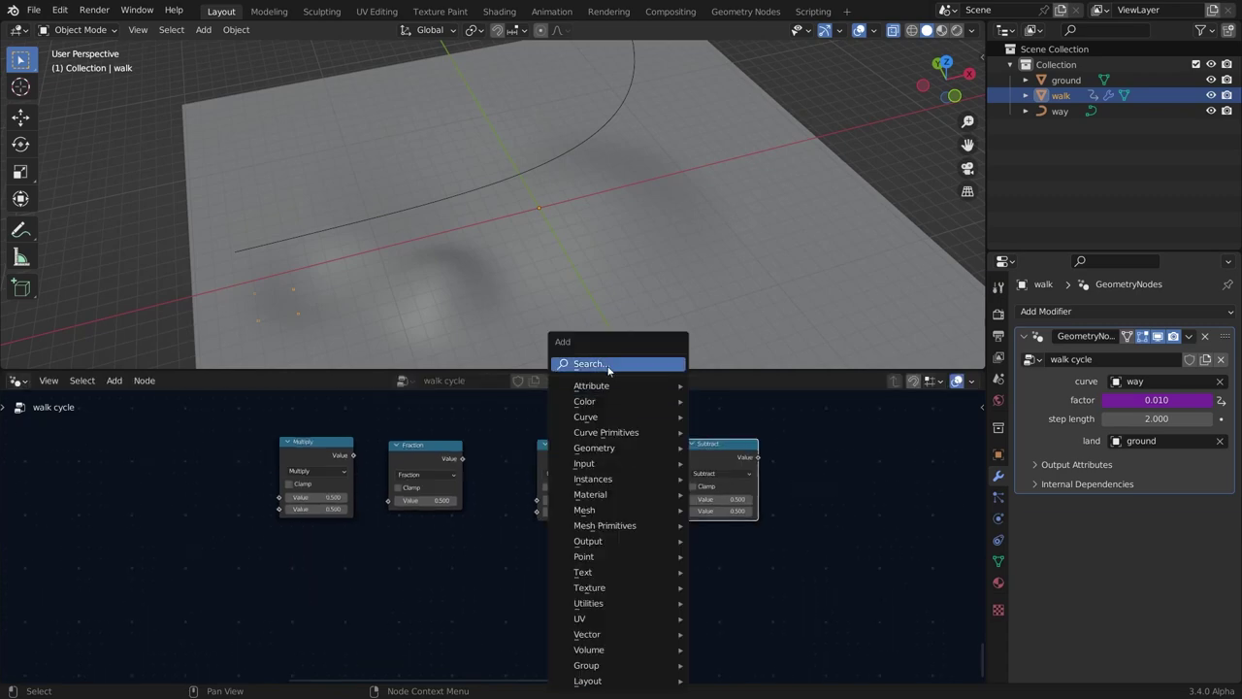
Duplicate a Group Input node beside the loose row of math nodes and detach the copy from its frame.
scroll(242, 529, down, 13)
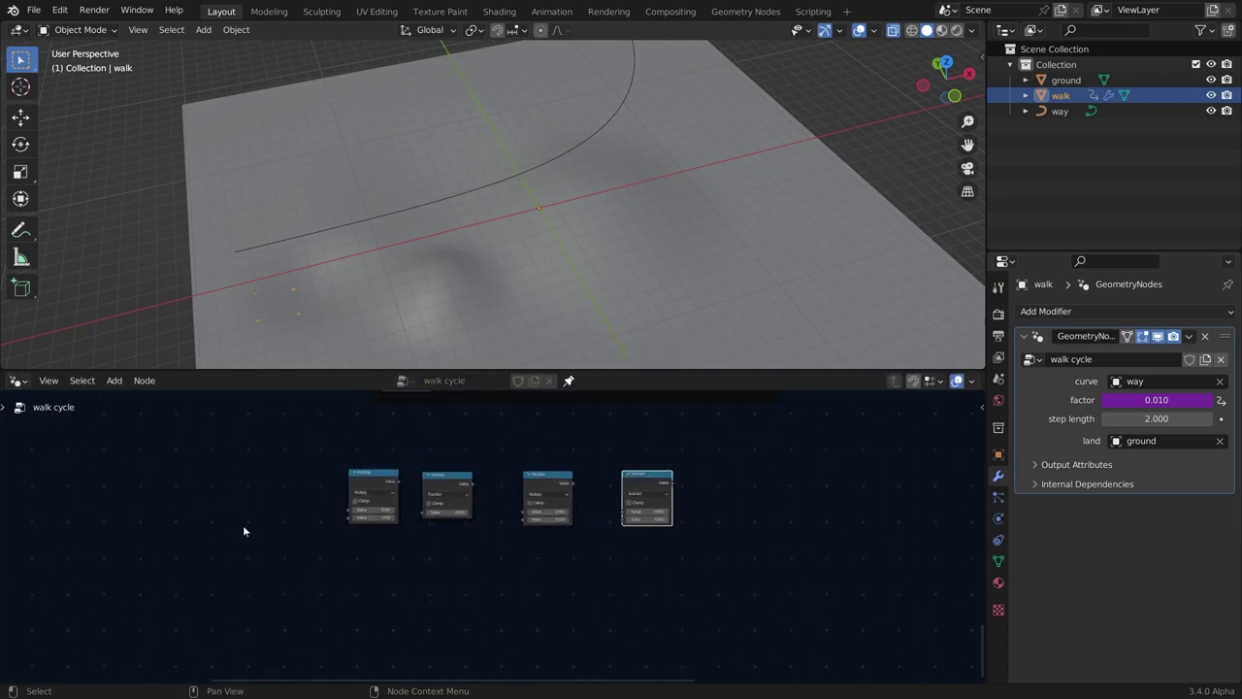
click(253, 435)
scroll(236, 436, up, 2)
key(shift+d)
click(464, 601)
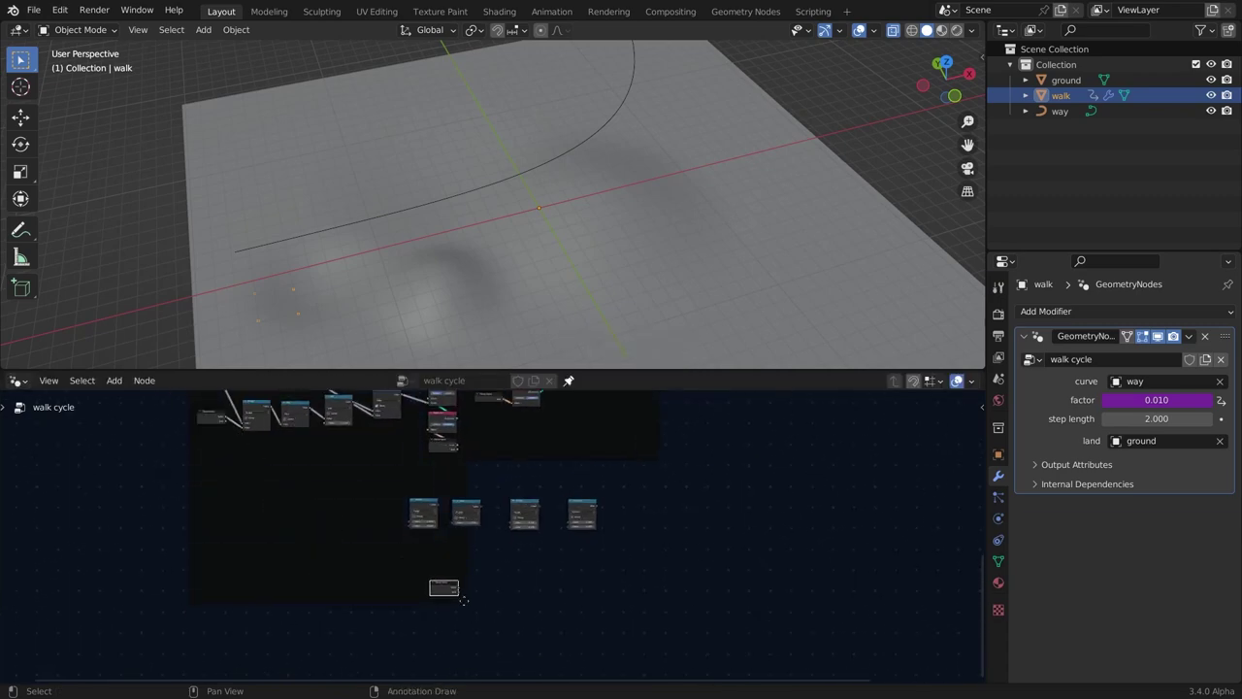
key(alt+p)
alt+scroll(419, 576, up, 1)
scroll(411, 569, up, 8)
drag(397, 636, 459, 627)
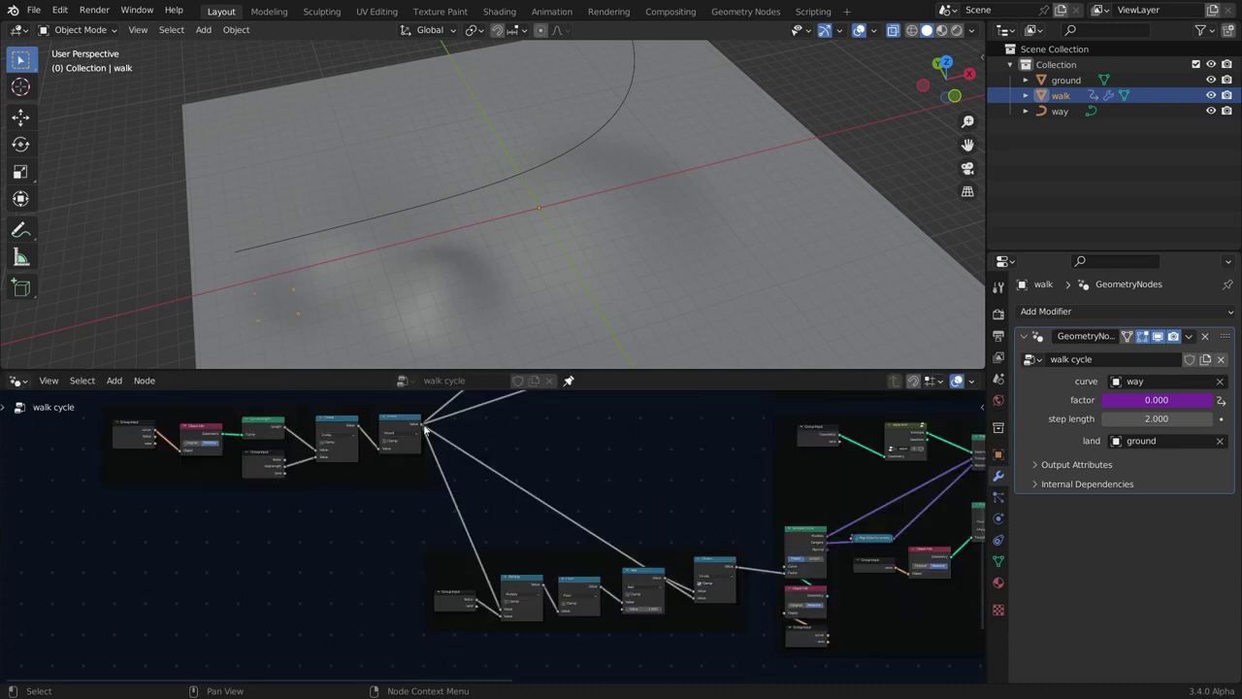
Link the output of the last math node in the Curve Length frame to the first value of the loose Multiply node.
drag(421, 424, 761, 606)
middle_drag(669, 603, 471, 521)
scroll(472, 521, up, 3)
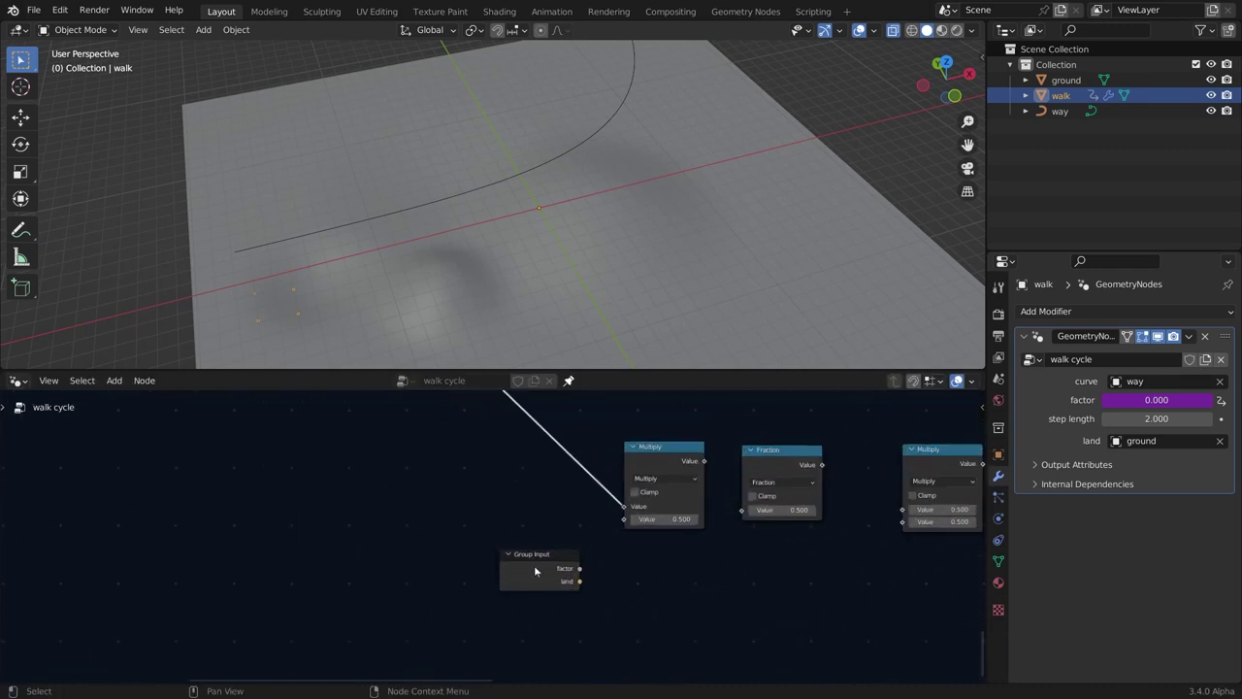
Connect the duplicated Group Input's factor to the first Multiply node's second value and hide the node's unused sockets.
drag(534, 568, 491, 540)
middle_drag(491, 540, 339, 543)
scroll(340, 543, up, 1)
key(ctrl+h)
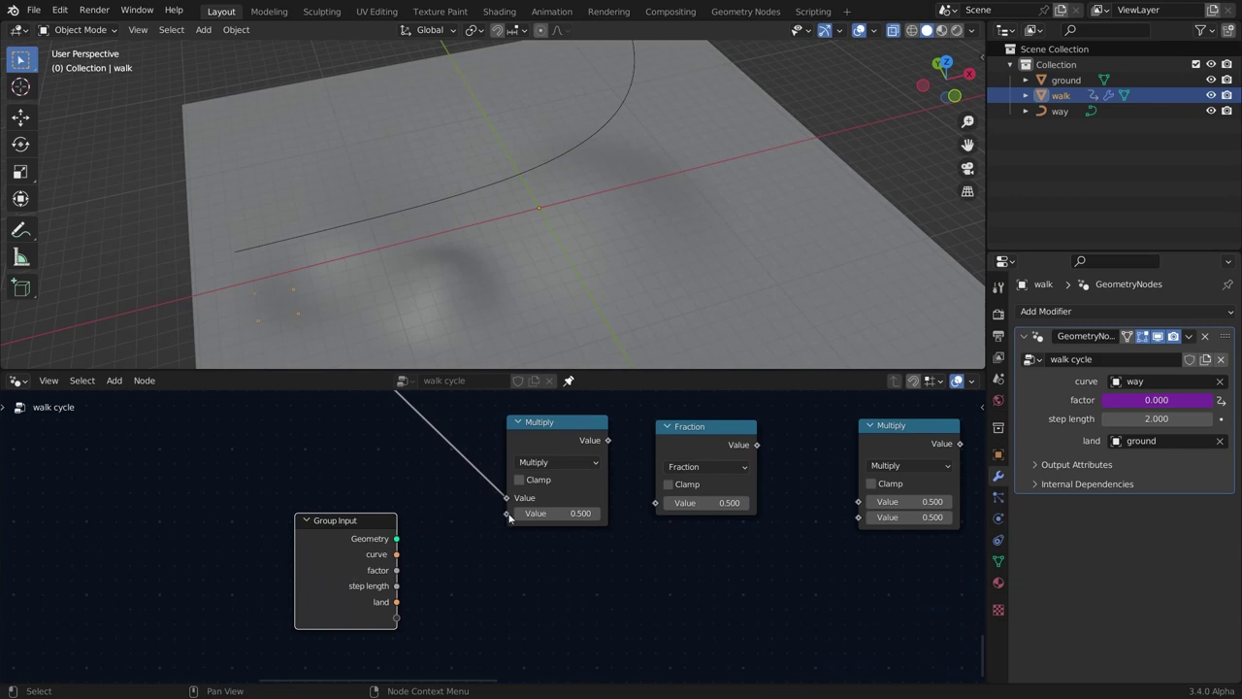
drag(509, 517, 424, 520)
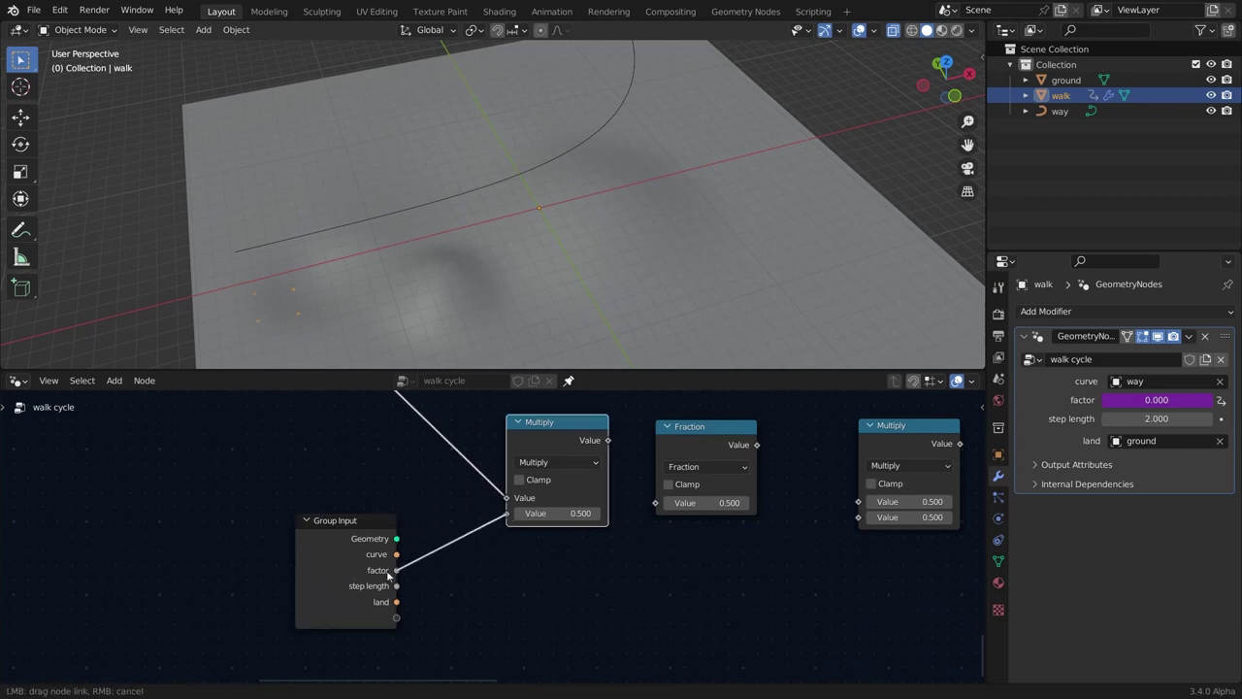
drag(388, 575, 396, 570)
click(353, 551)
key(ctrl+h)
scroll(622, 560, down, 1)
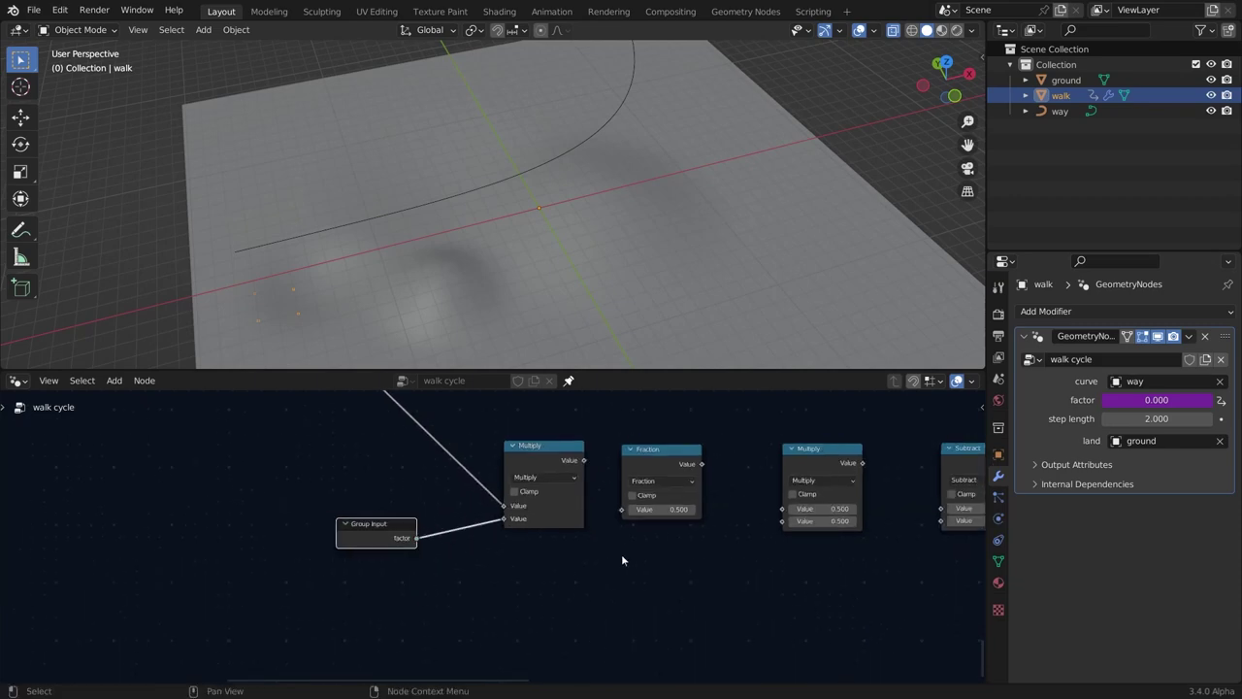
Chain the loose math nodes in order: Multiply into Fraction, Fraction into the second Multiply, and that into Subtract.
middle_drag(622, 560, 392, 626)
scroll(393, 626, up, 2)
drag(342, 491, 393, 562)
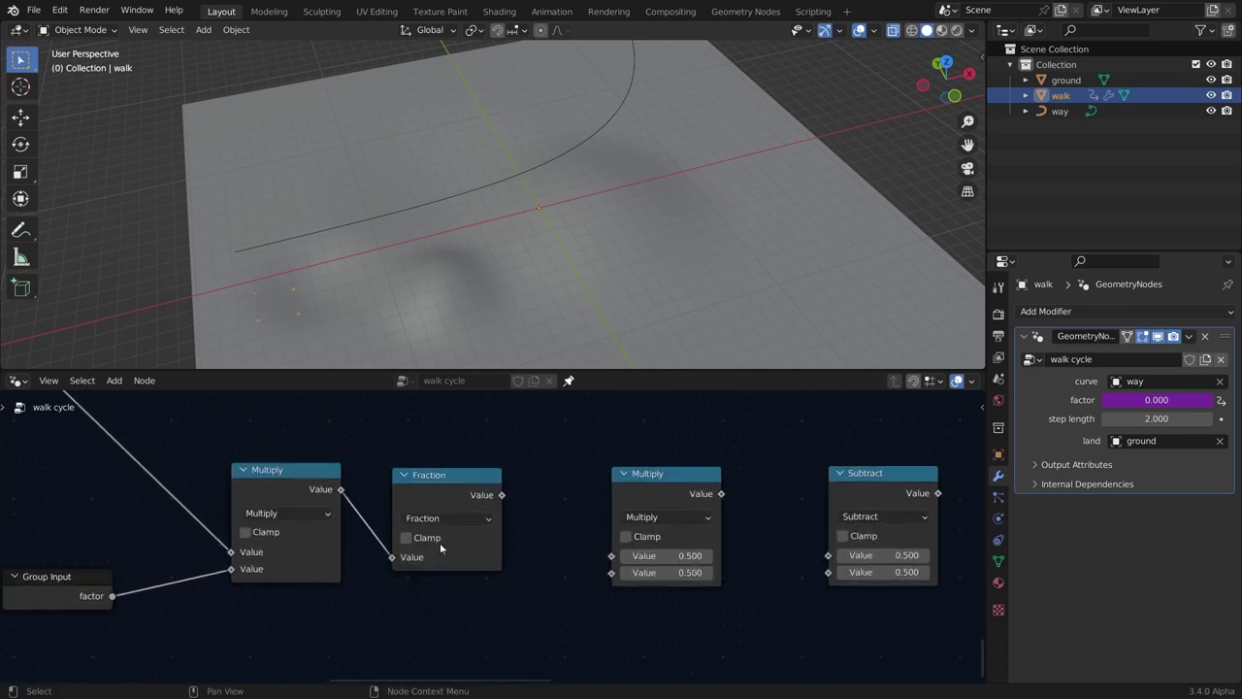
drag(503, 497, 616, 556)
scroll(791, 485, down, 1)
middle_drag(792, 485, 563, 469)
scroll(563, 469, up, 1)
drag(491, 480, 605, 542)
scroll(490, 553, down, 5)
middle_drag(481, 566, 655, 506)
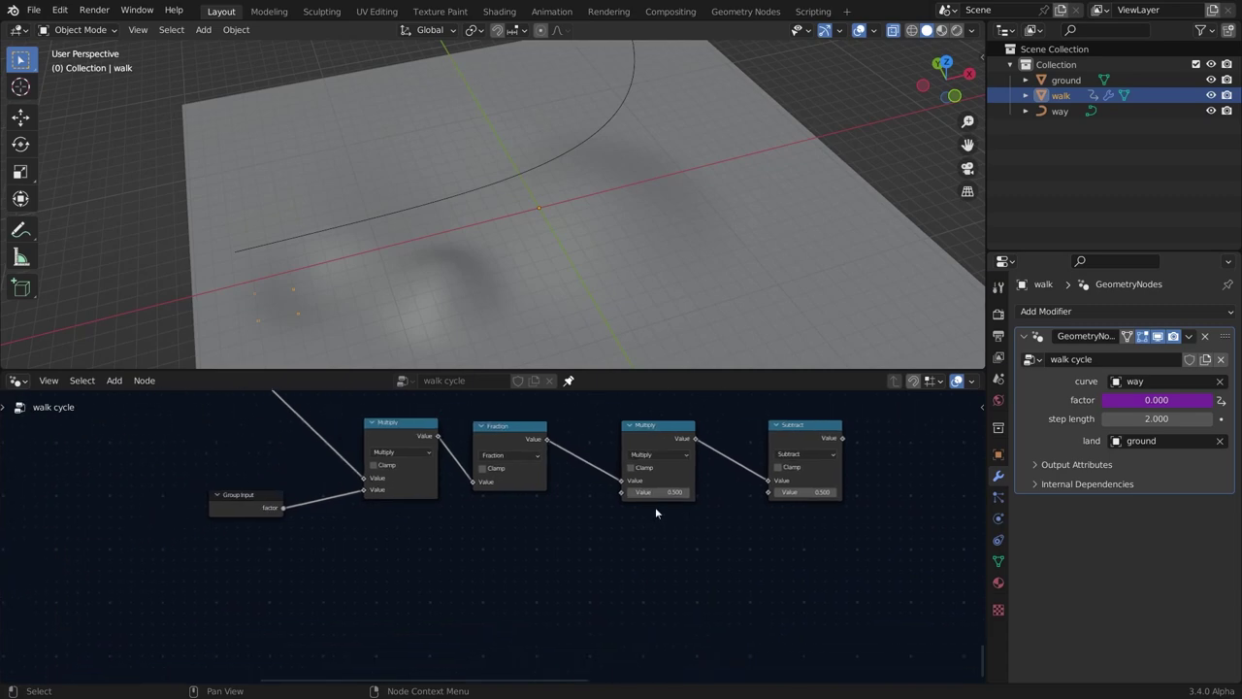
Duplicate the Group Input below Fraction and link its empty socket to the second Multiply node's second value as a new group input.
scroll(486, 520, up, 1)
key(shift+d)
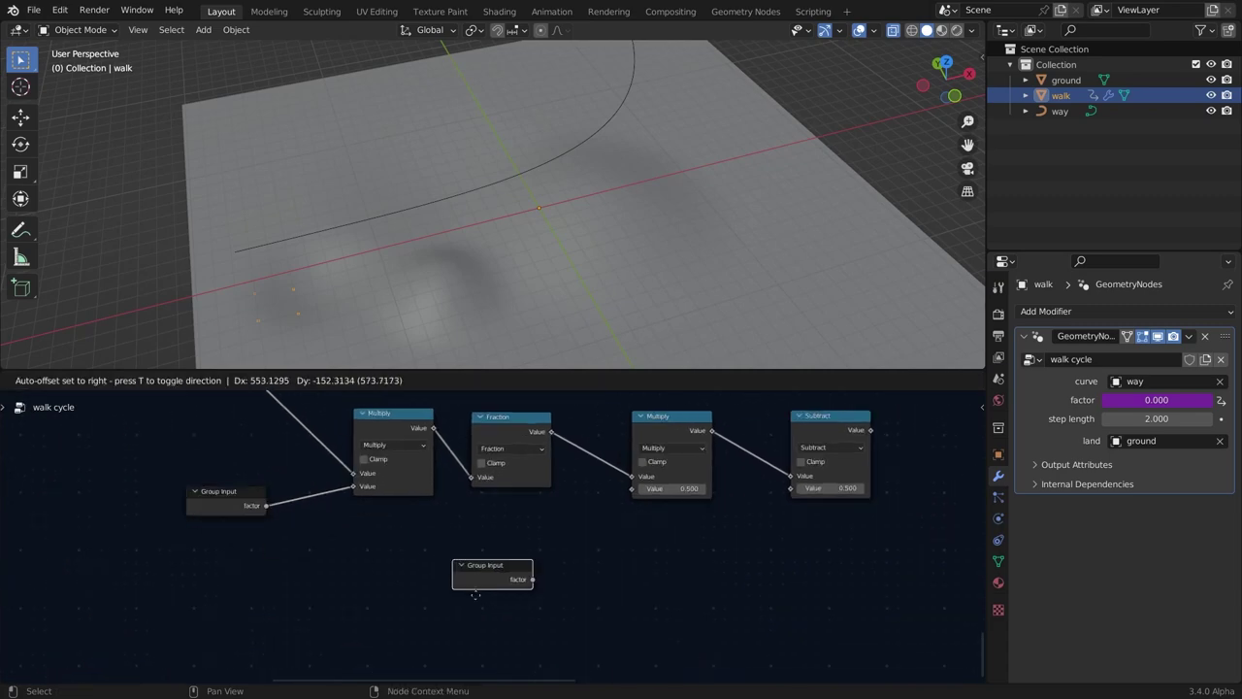
click(479, 590)
key(ctrl+h)
drag(487, 575, 454, 576)
scroll(455, 575, up, 2)
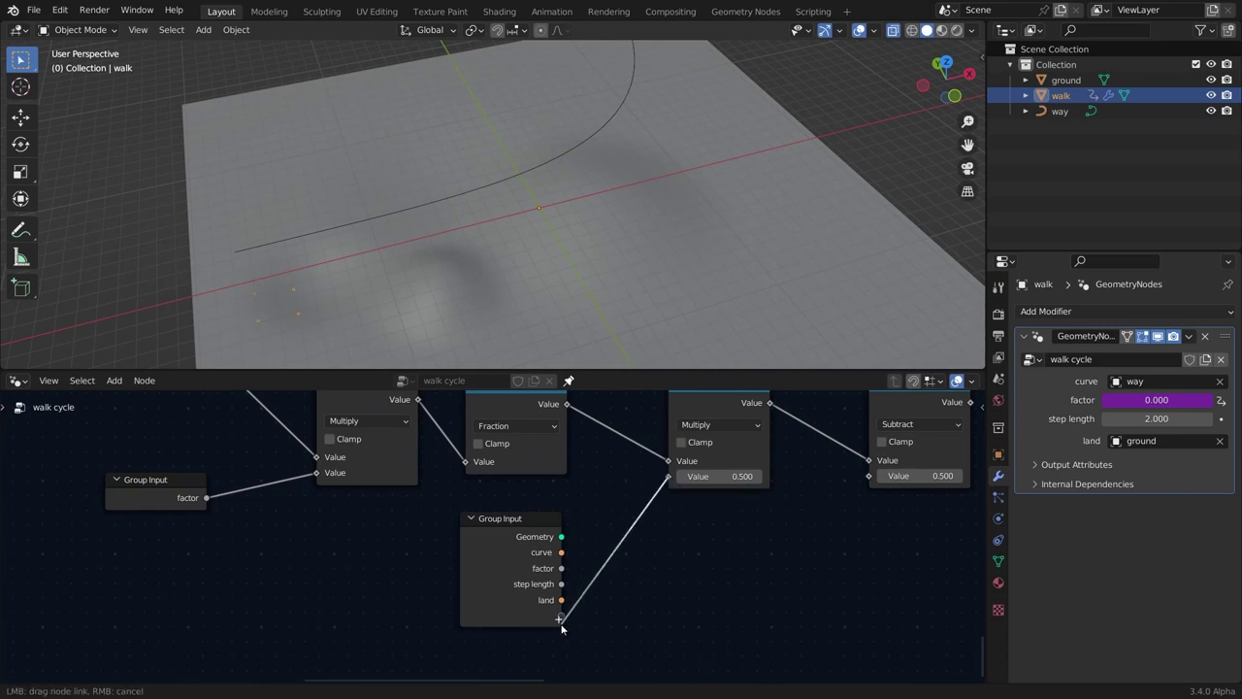
drag(561, 628, 564, 612)
Rename the new group input as legs and set its type to Integer.
key(n)
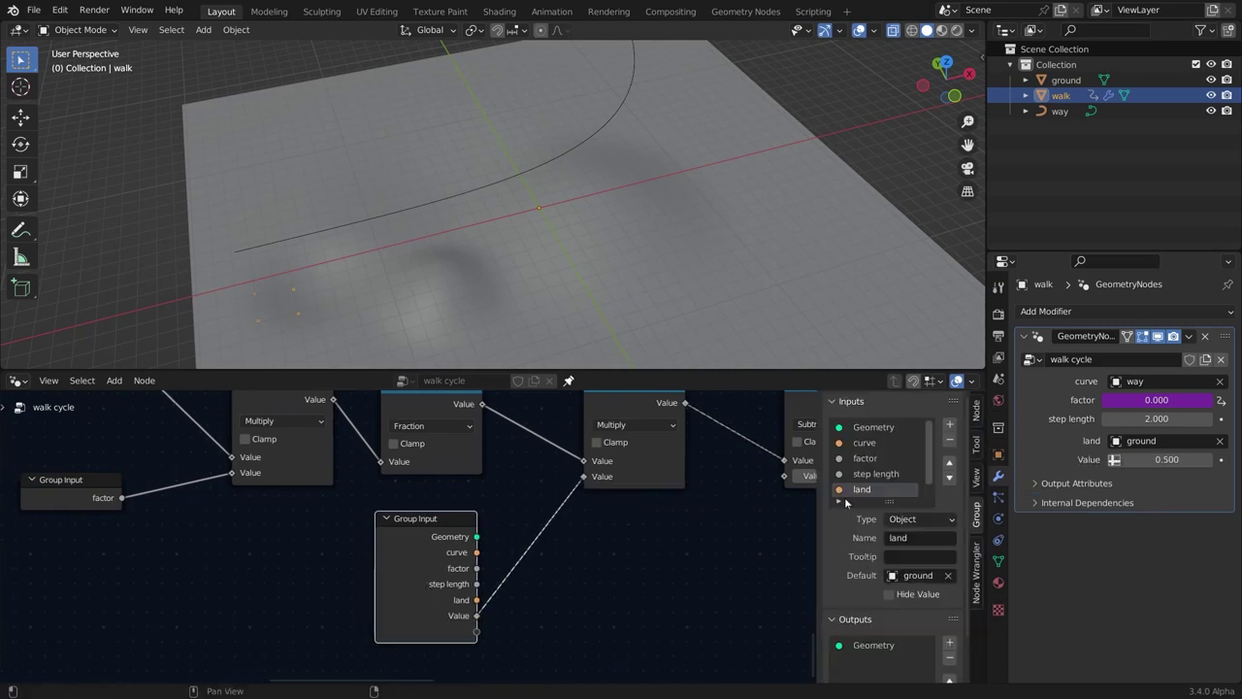
scroll(845, 497, down, 1)
click(879, 491)
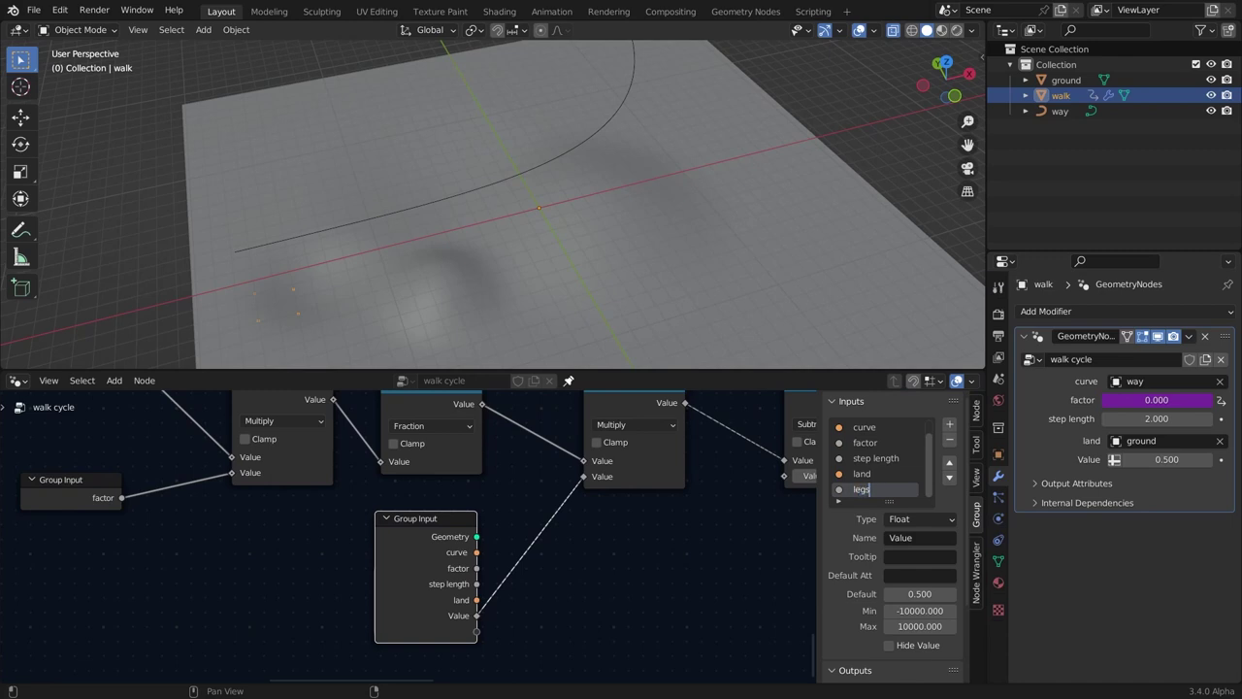
key(Return)
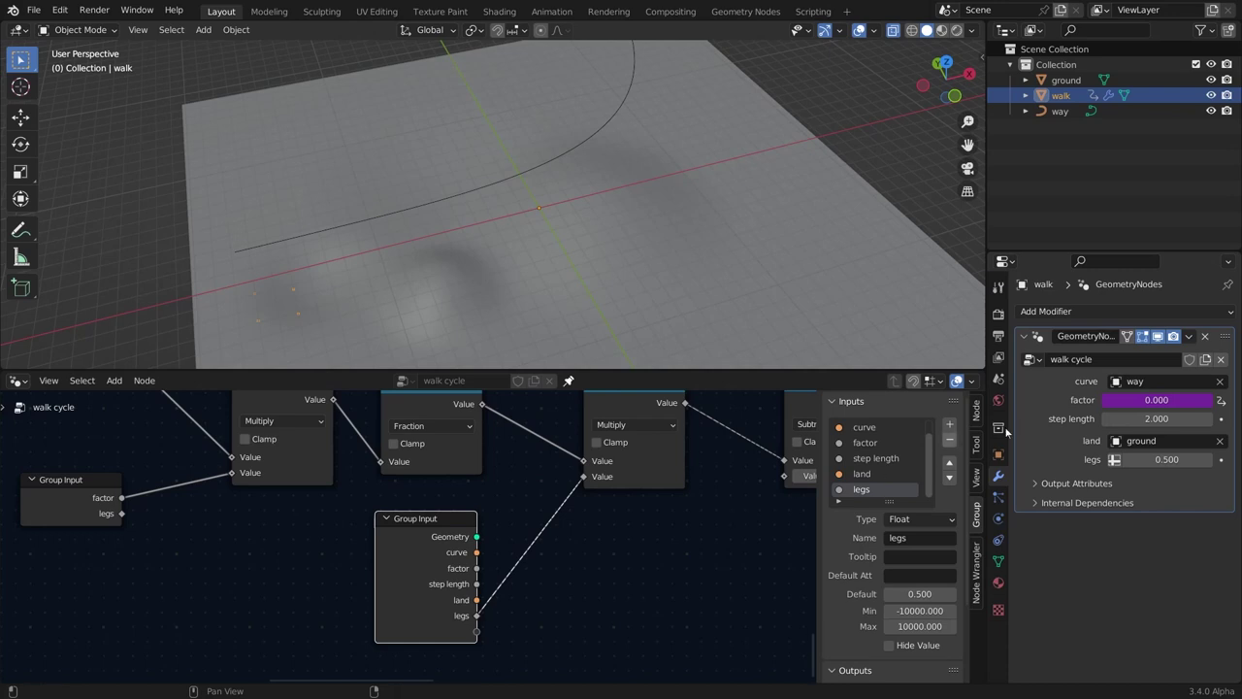
click(920, 519)
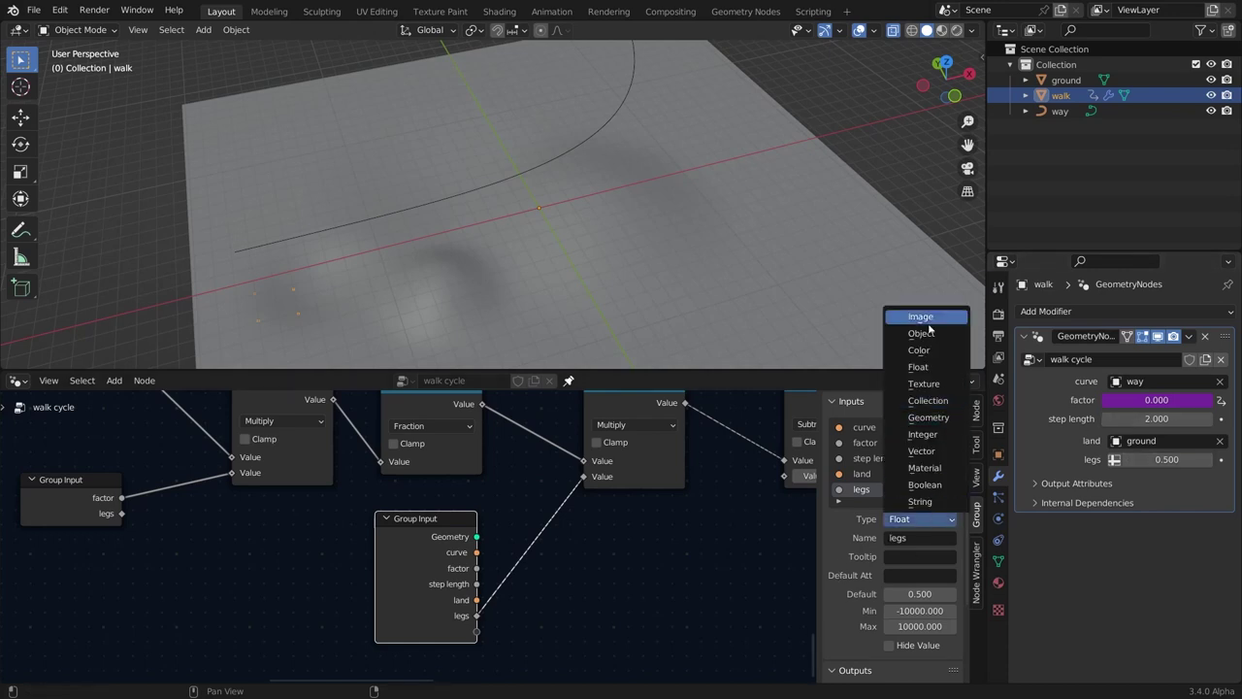
click(937, 437)
Hide the unused sockets of the legs Group Input node and place it just below the Fraction node.
drag(485, 510, 466, 522)
middle_drag(466, 522, 269, 527)
scroll(269, 527, down, 2)
key(ctrl+h)
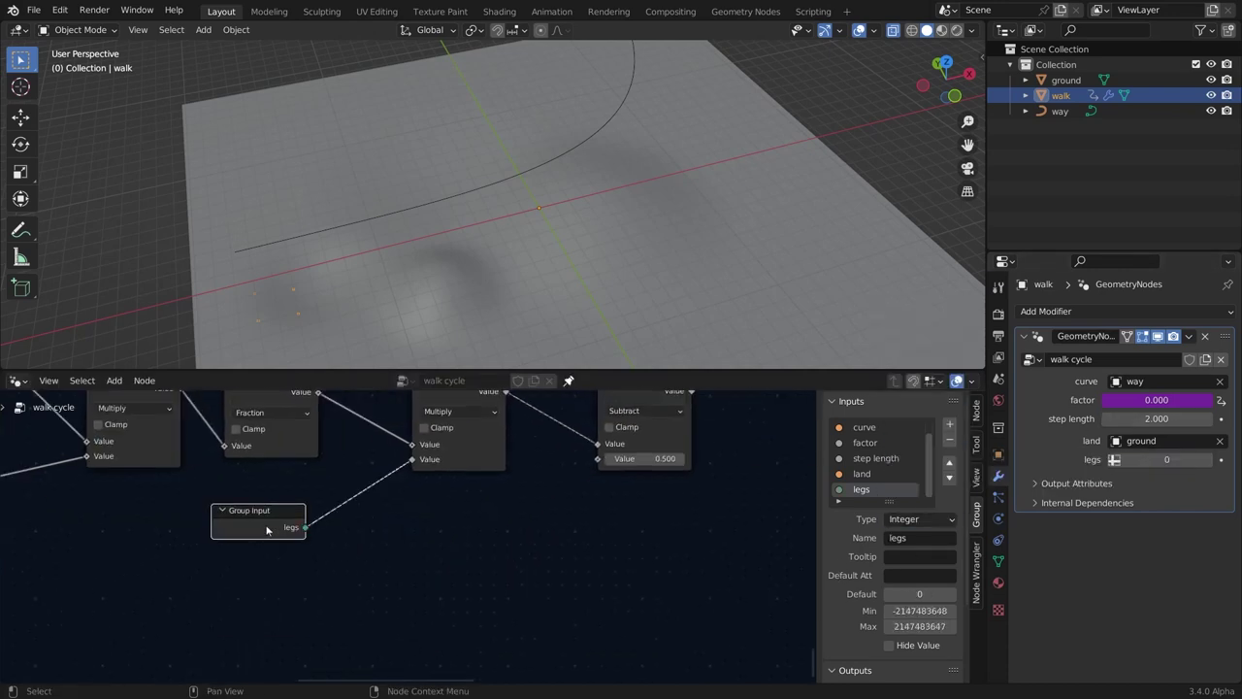
drag(269, 527, 285, 510)
scroll(435, 539, down, 2)
middle_drag(434, 539, 499, 574)
Duplicate the second Multiply node below the chain and change the copy's operation to Modulo.
click(500, 574)
click(466, 431)
middle_drag(444, 461, 493, 427)
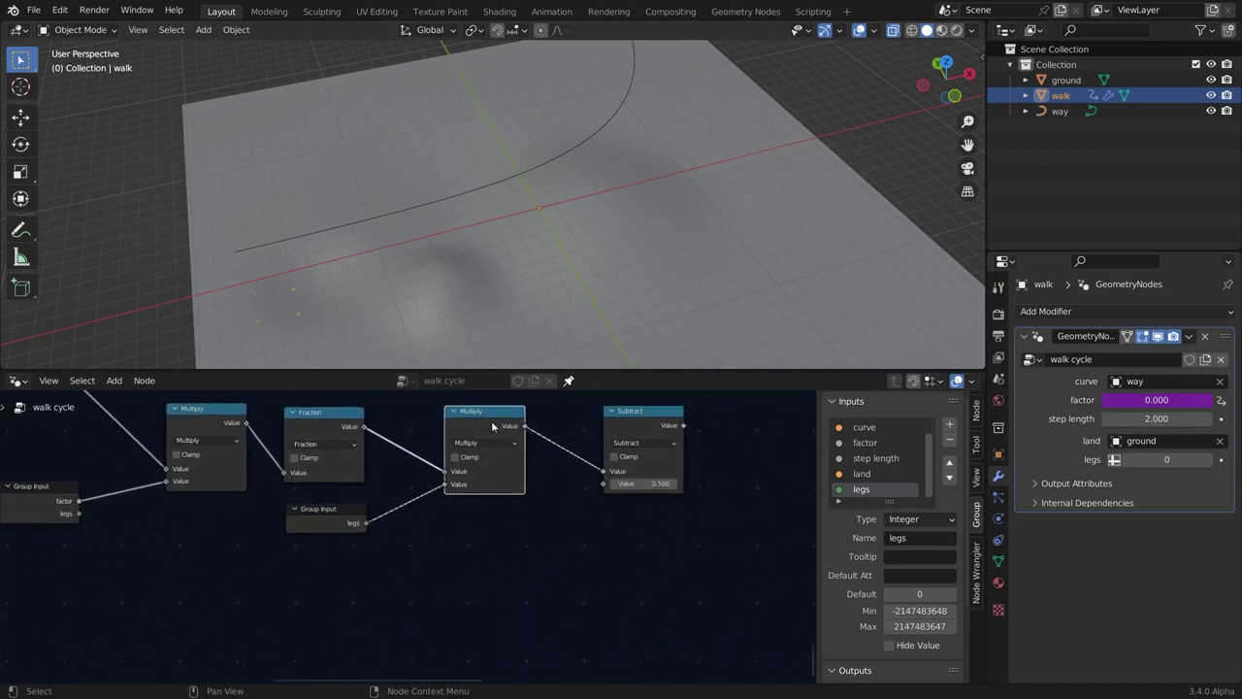
key(shift+d)
click(450, 657)
click(493, 572)
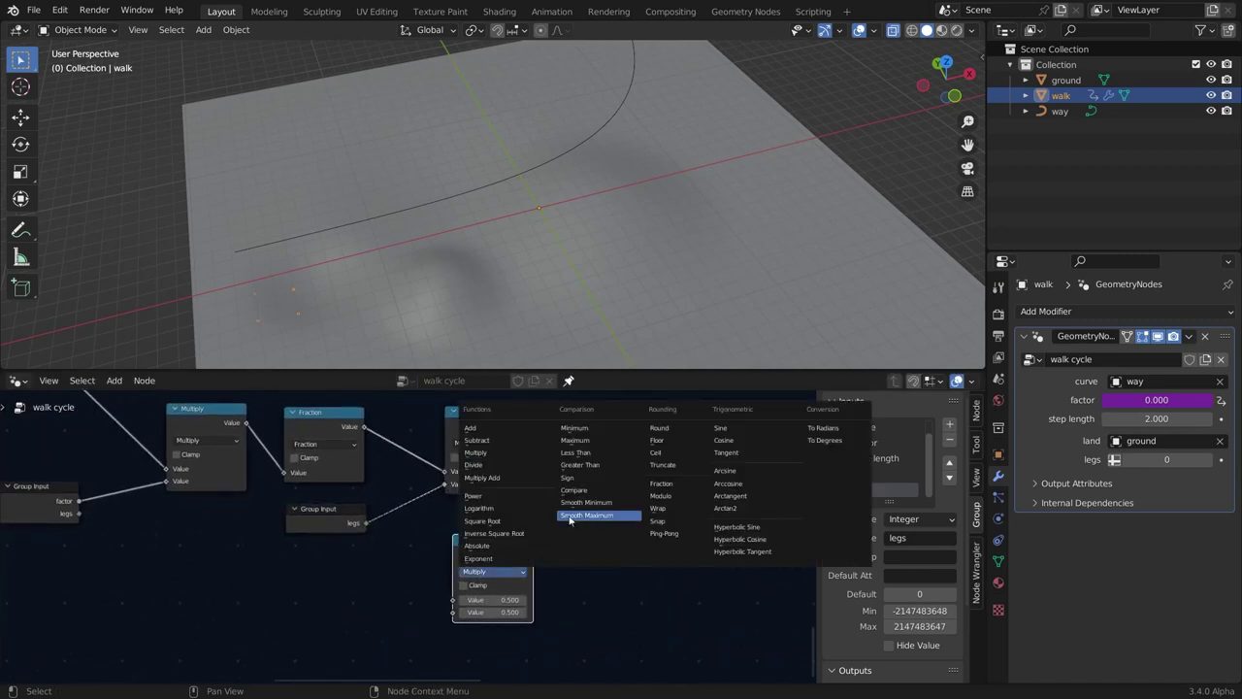
click(668, 496)
scroll(445, 625, up, 3)
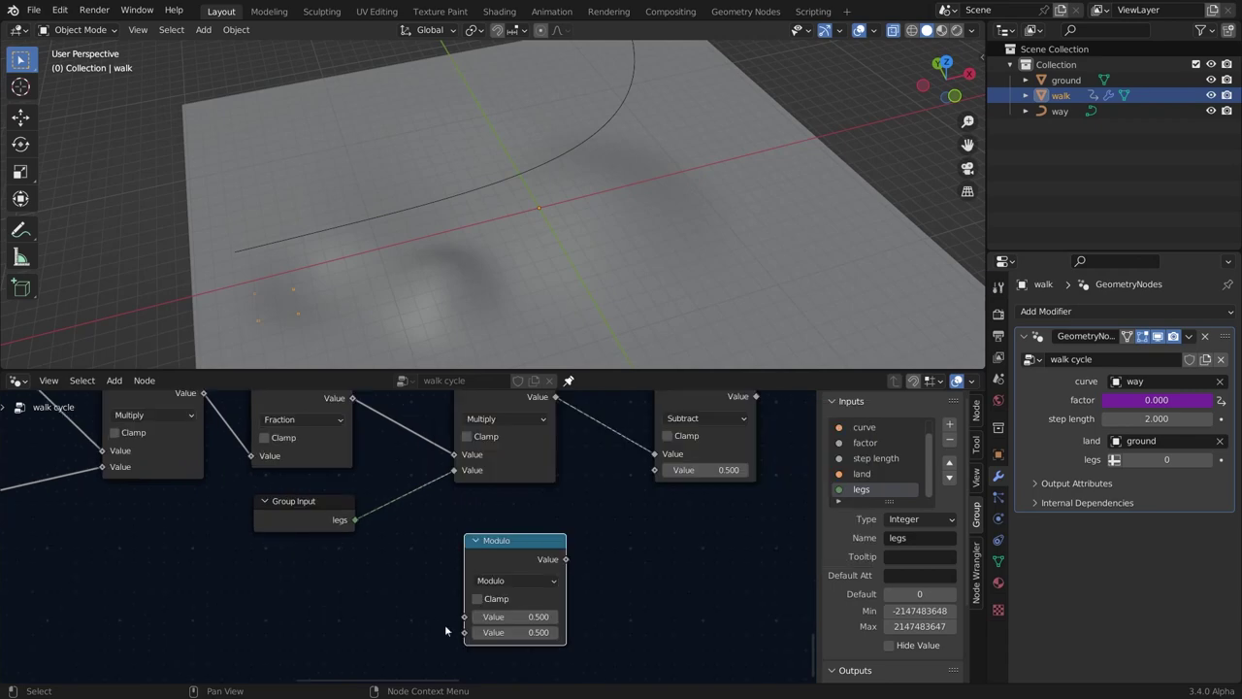
Connect legs to the Modulo node's first value and a new Index node to its second value.
middle_drag(444, 624, 489, 609)
drag(403, 503, 155, 509)
text(index)
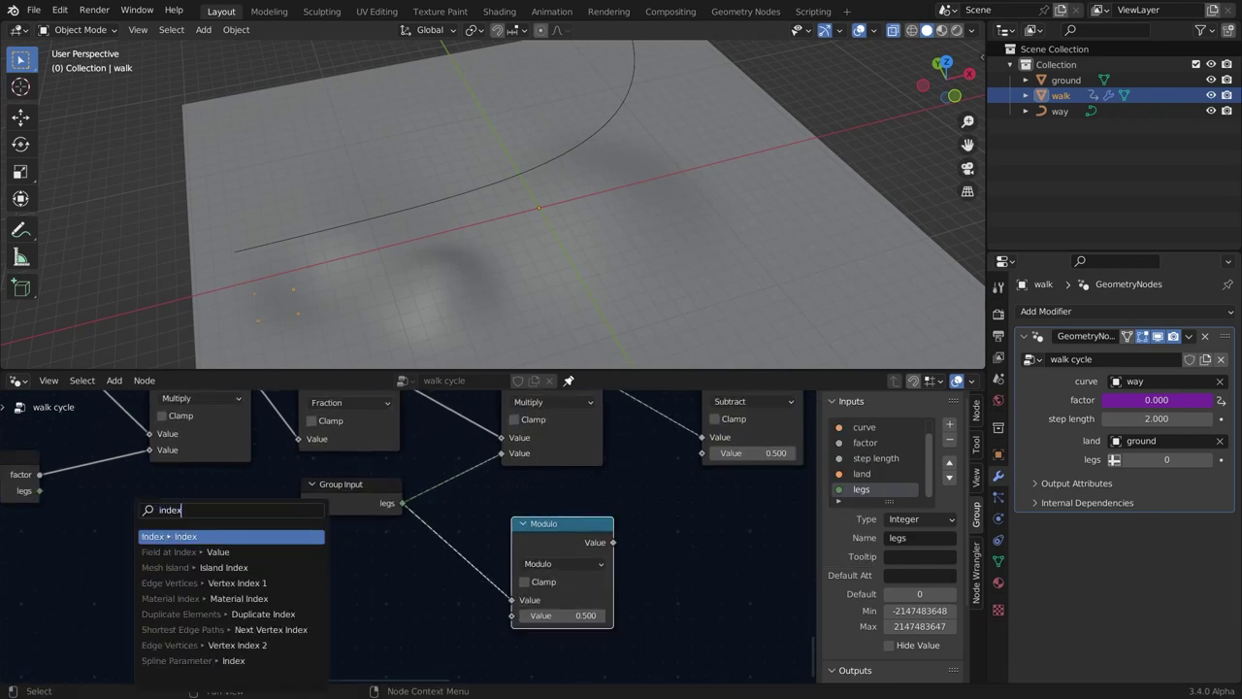
key(Return)
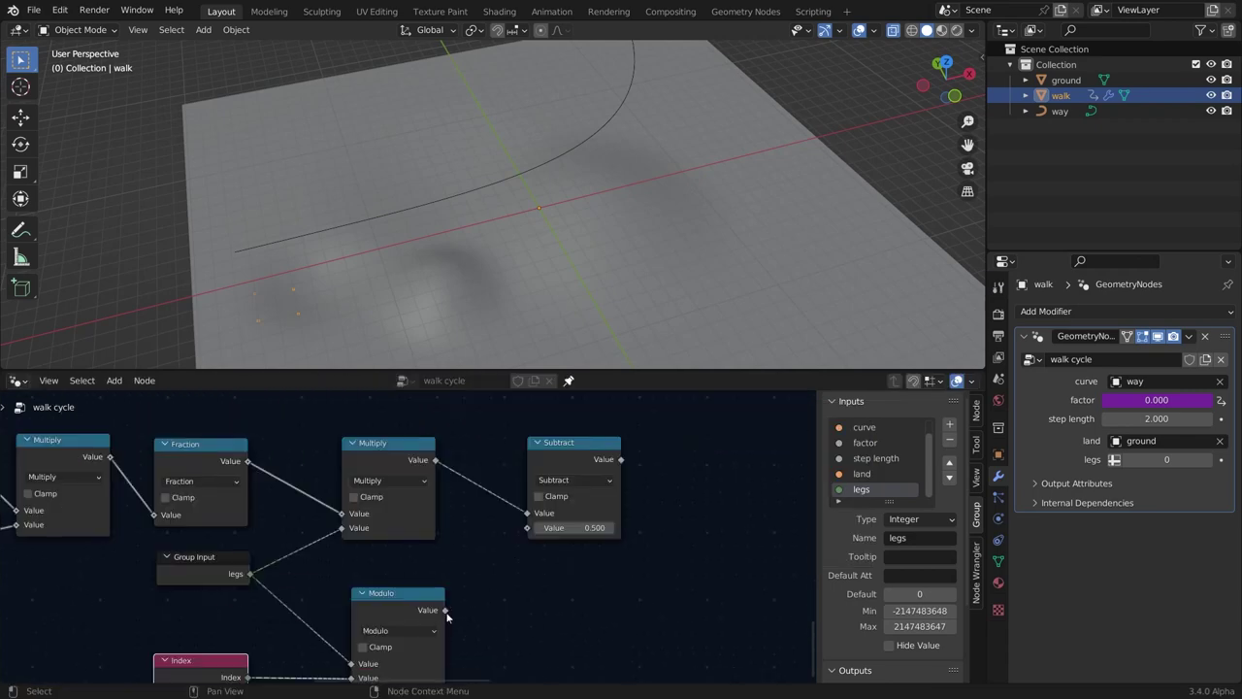
Feed the Modulo result into Subtract's second value and the Subtract result into the Mix node's Fac.
drag(447, 612, 529, 529)
scroll(515, 523, down, 7)
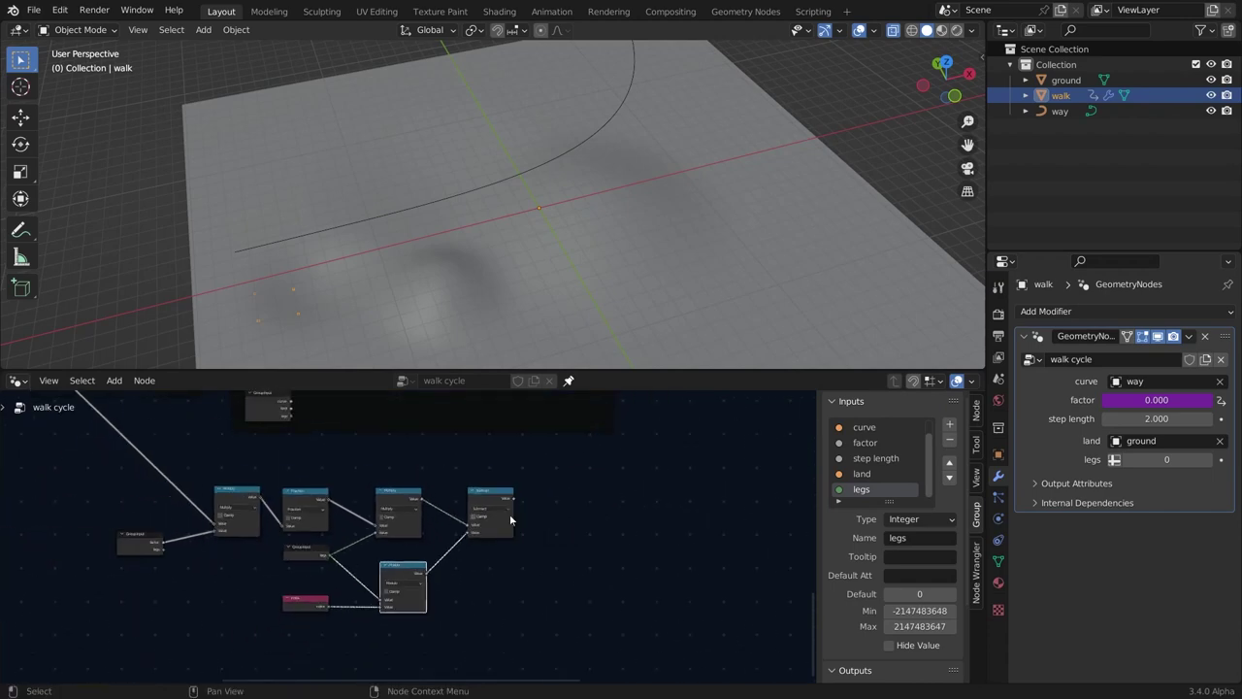
scroll(511, 520, down, 1)
middle_drag(505, 515, 293, 607)
drag(296, 598, 540, 478)
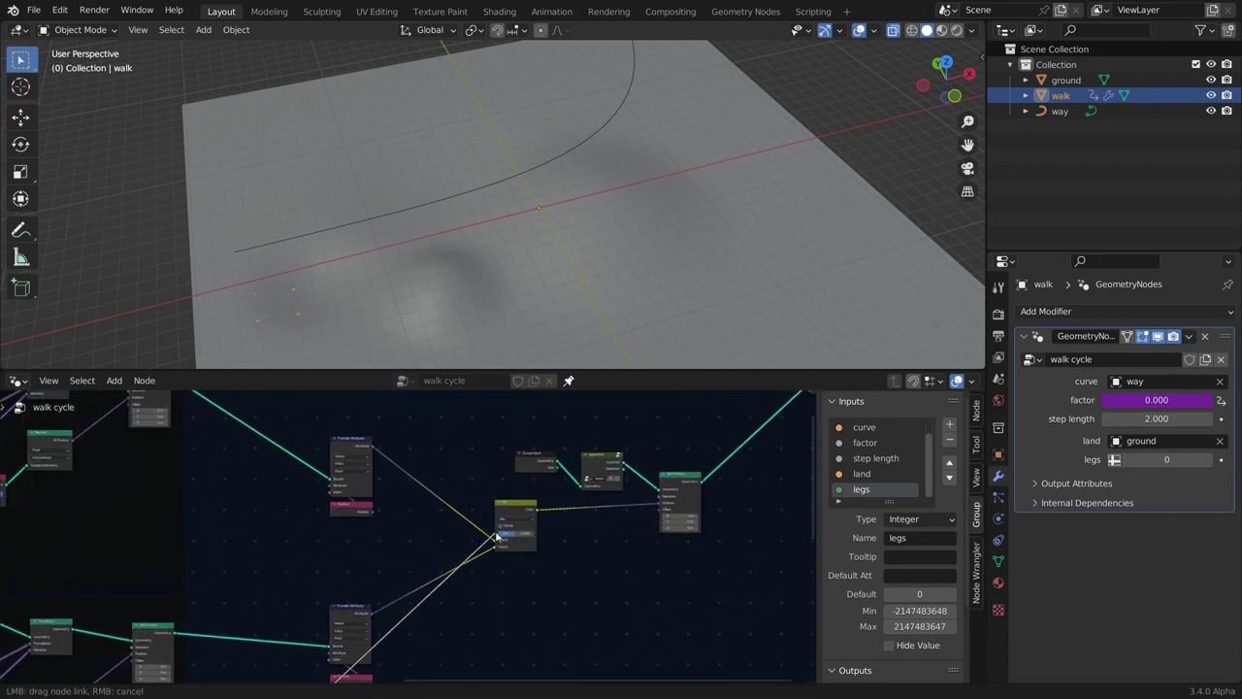
drag(497, 536, 496, 535)
Play the animation to check how the points move along the curve, and return to the first frame.
key(n)
scroll(388, 529, down, 6)
middle_drag(325, 533, 520, 440)
middle_drag(435, 231, 313, 198)
scroll(314, 198, up, 2)
key(space)
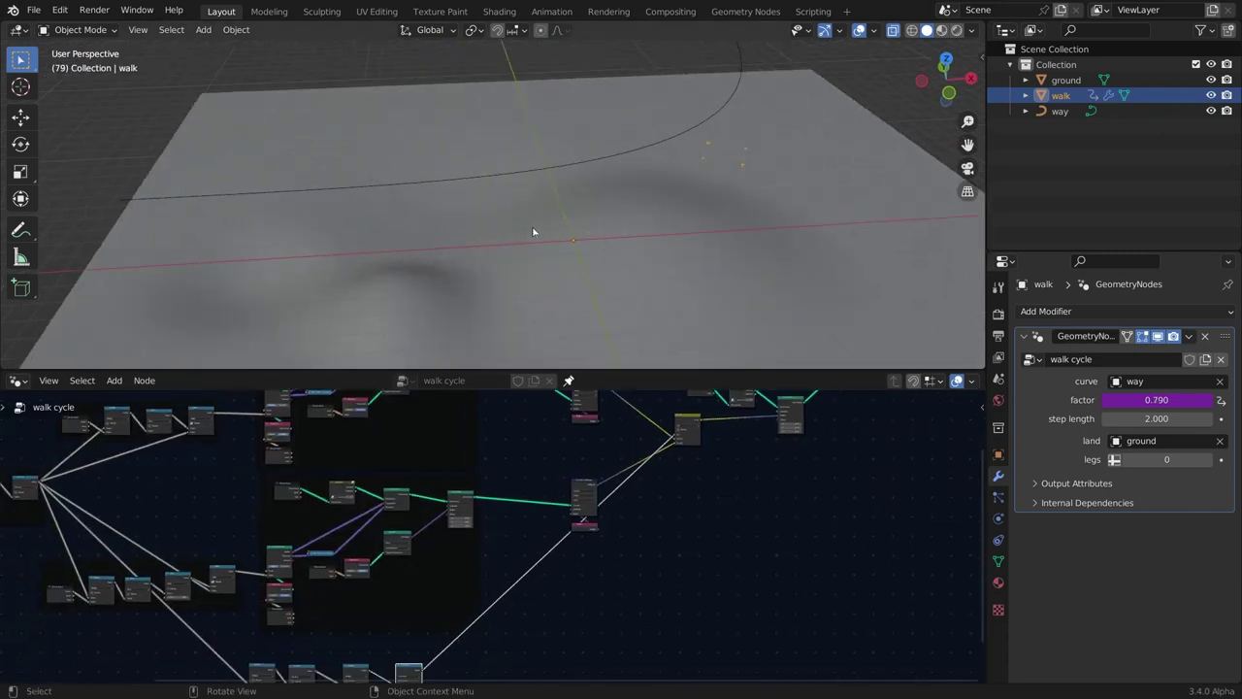
middle_drag(535, 232, 567, 213)
scroll(567, 213, down, 3)
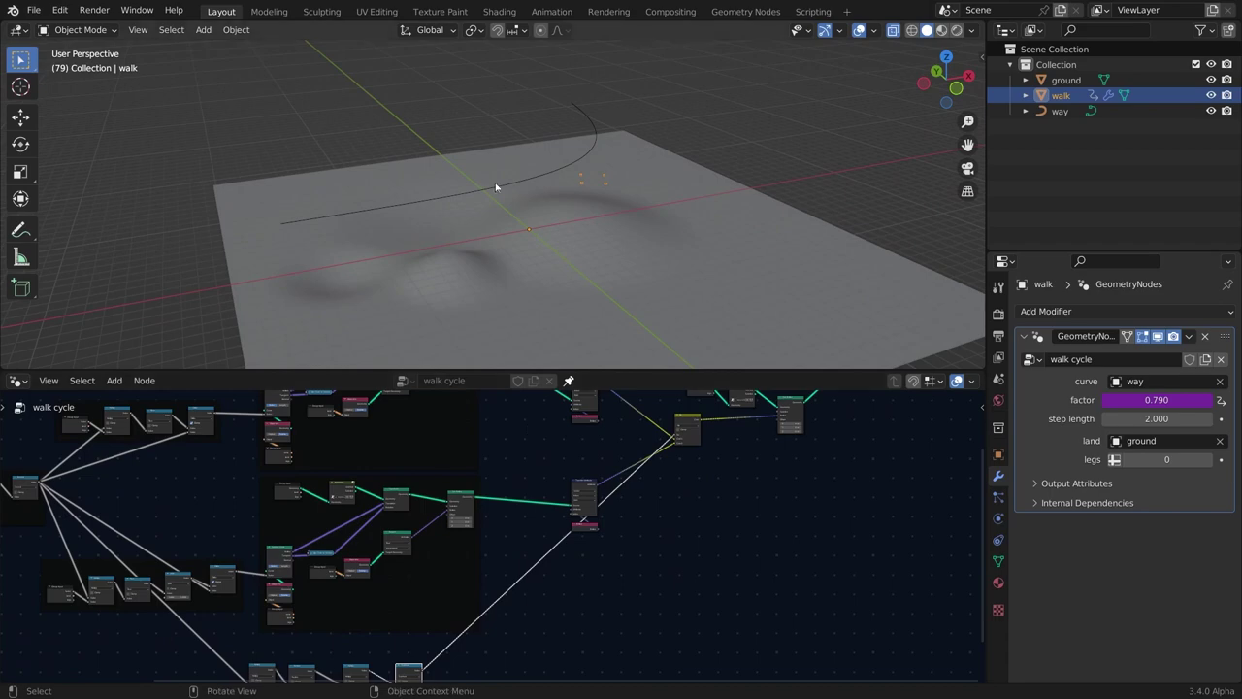
key(shift+Left)
Move the Set Position node farther away from the Mix node to make room.
scroll(463, 438, down, 1)
middle_drag(462, 485, 478, 402)
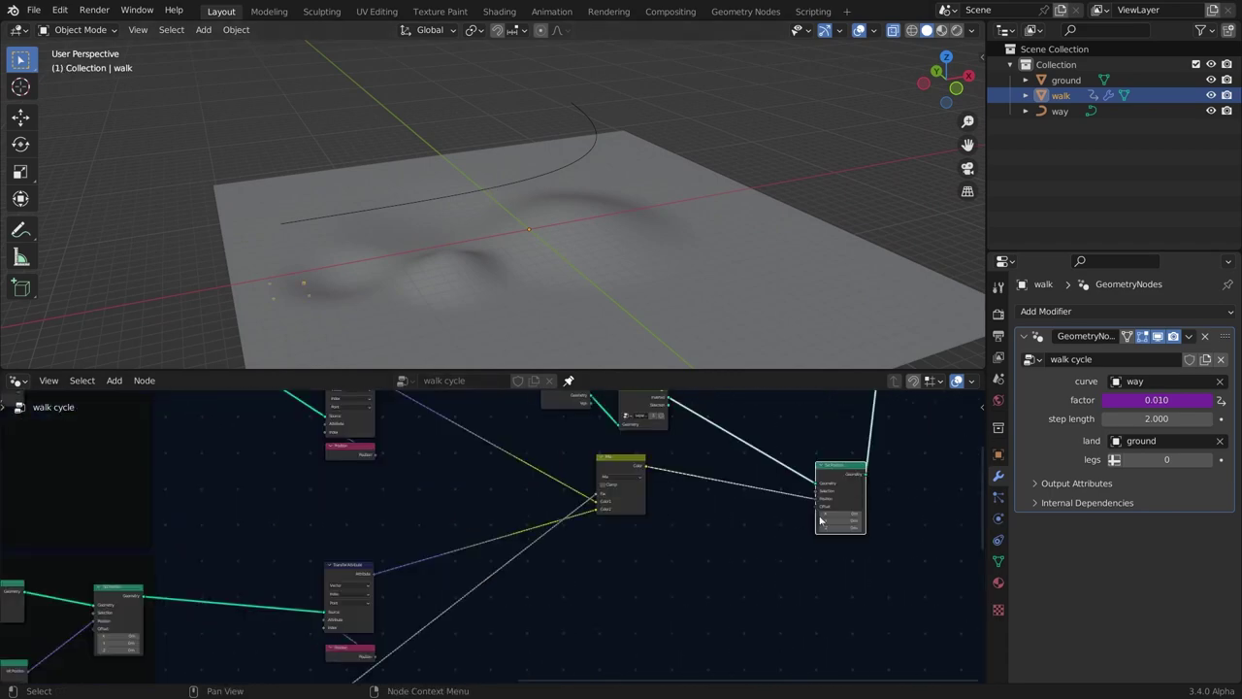
scroll(820, 521, up, 4)
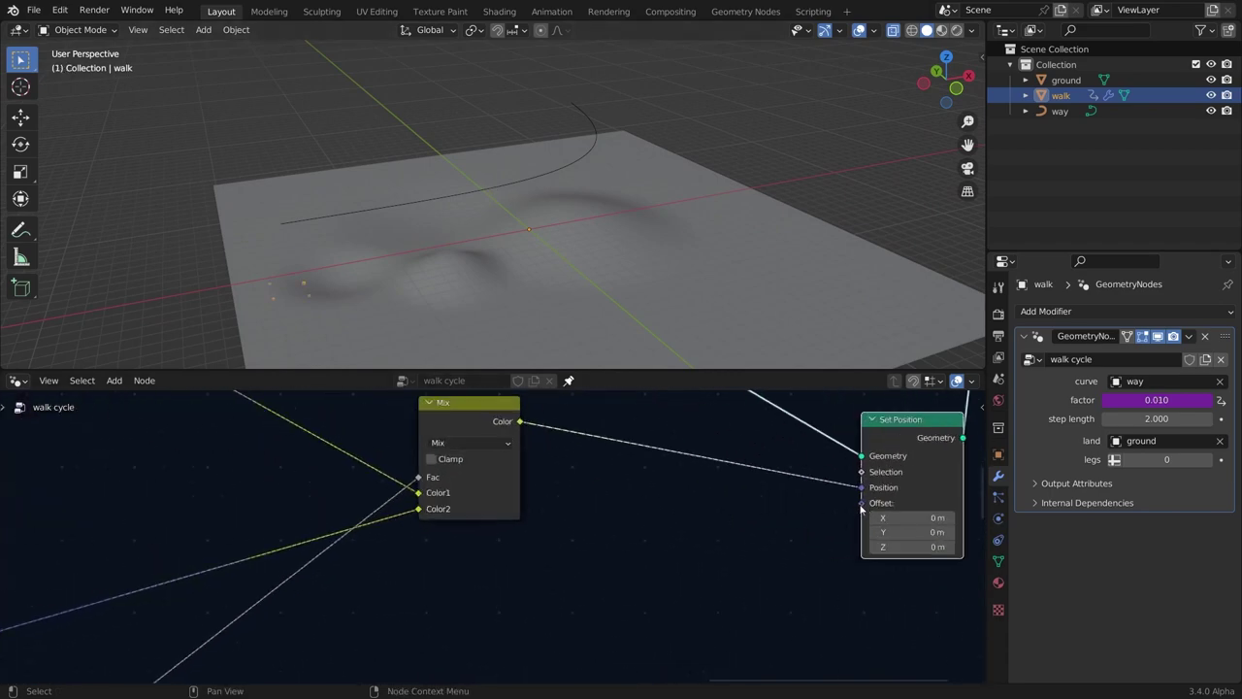
scroll(679, 528, down, 3)
scroll(758, 520, up, 1)
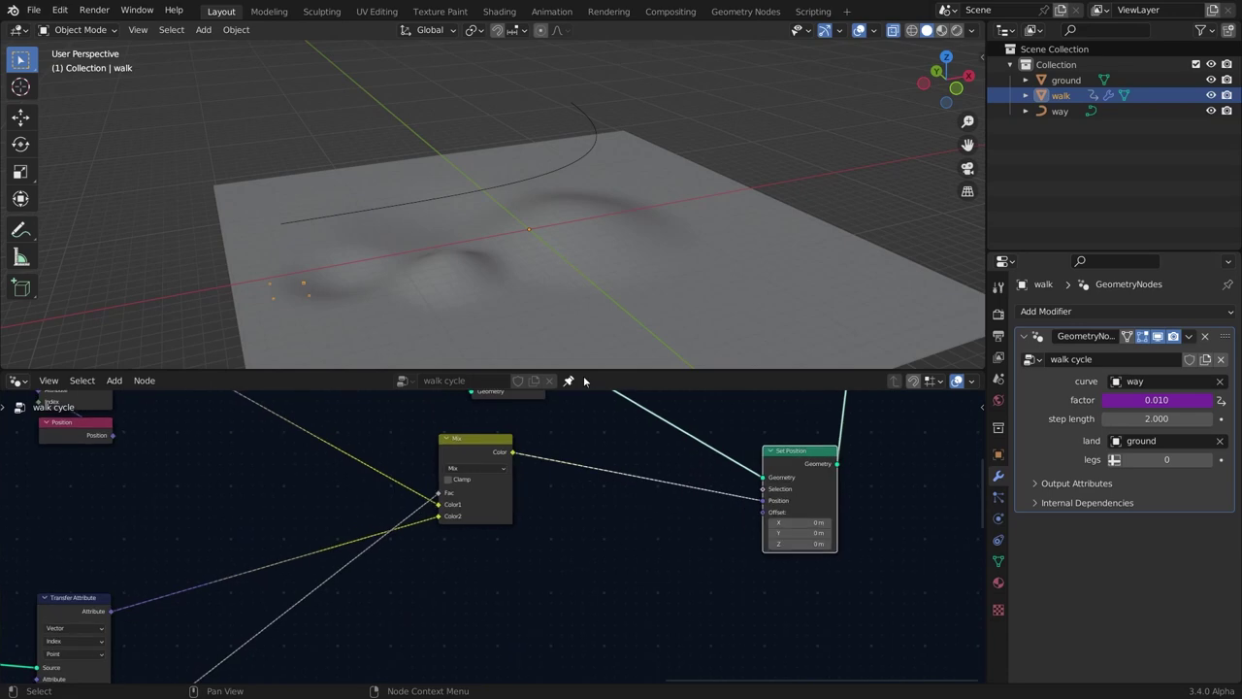
Sketch foot-lift arcs above a ground line with the Annotate tool in front view, and erase the strokes.
middle_drag(509, 253, 471, 224)
scroll(493, 210, up, 3)
click(948, 87)
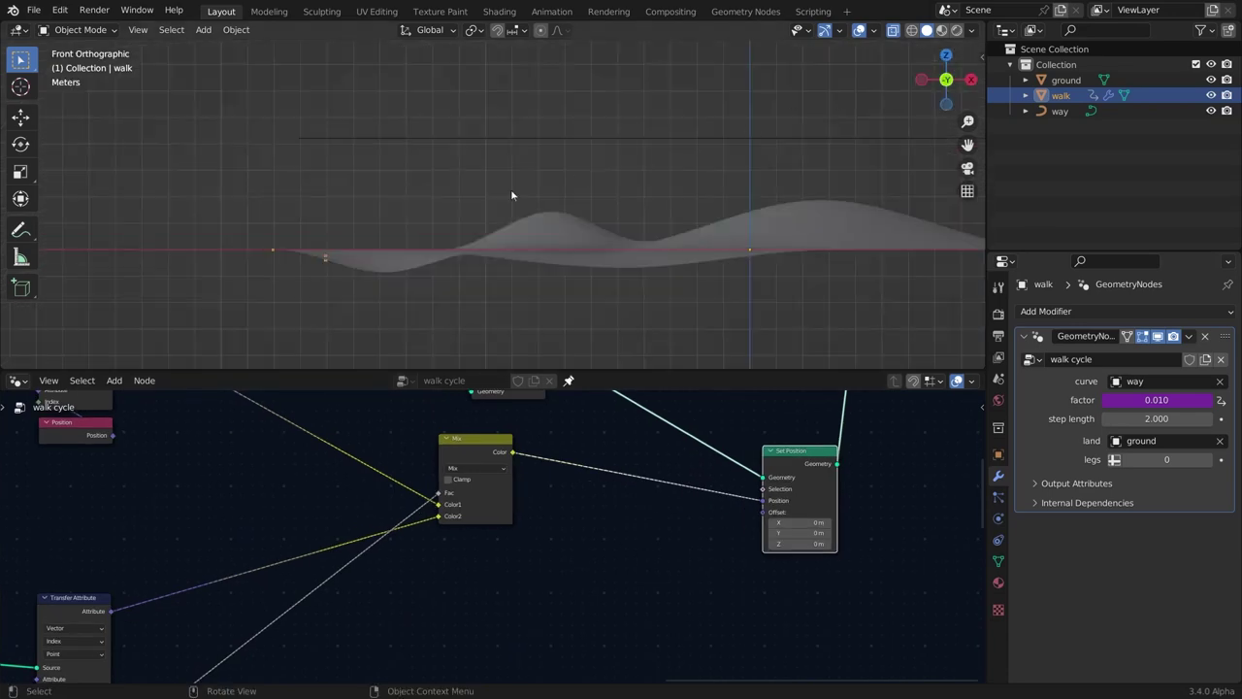
scroll(513, 195, up, 1)
shift+middle_drag(730, 212, 982, 203)
click(20, 230)
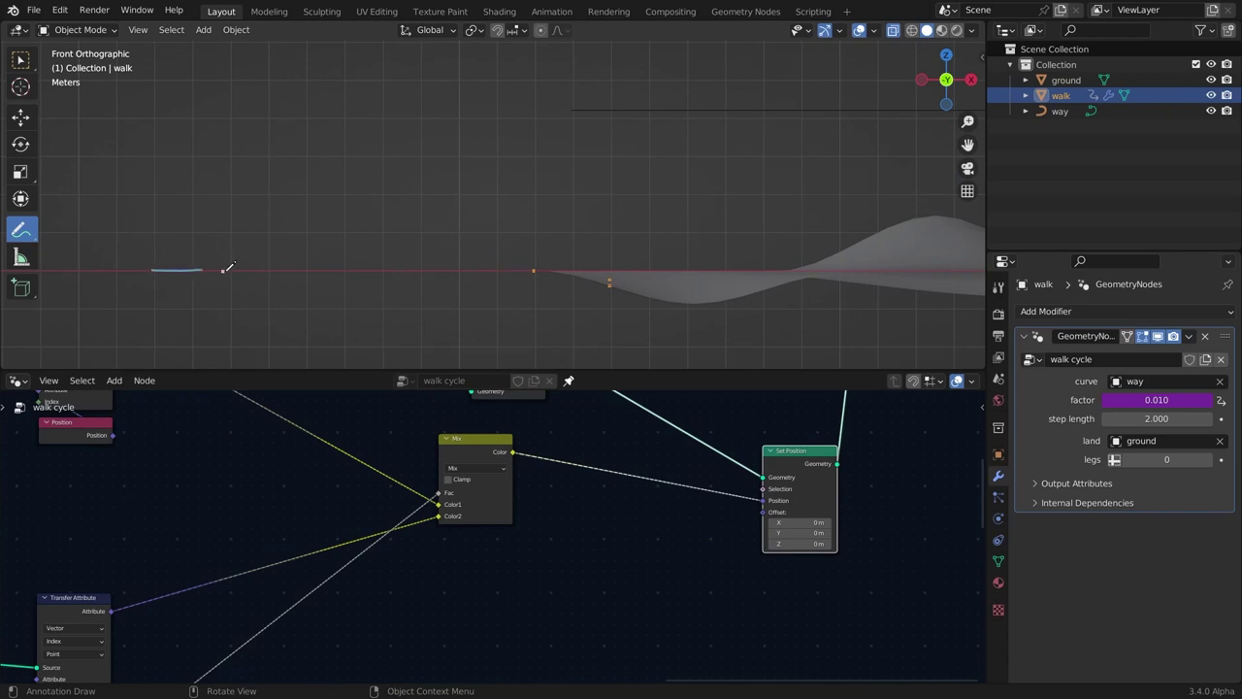
scroll(109, 271, up, 2)
drag(151, 296, 189, 241)
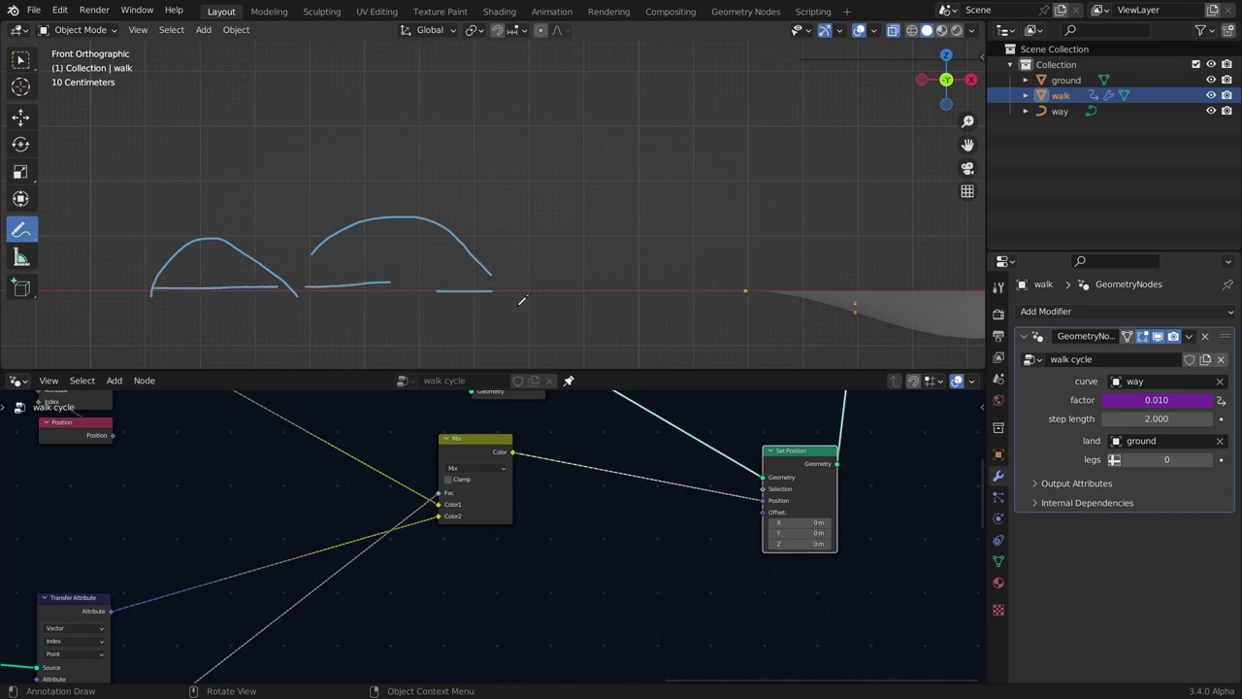
mouse_move(512, 293)
mouse_down()
mouse_move(702, 286)
mouse_move(322, 291)
mouse_up()
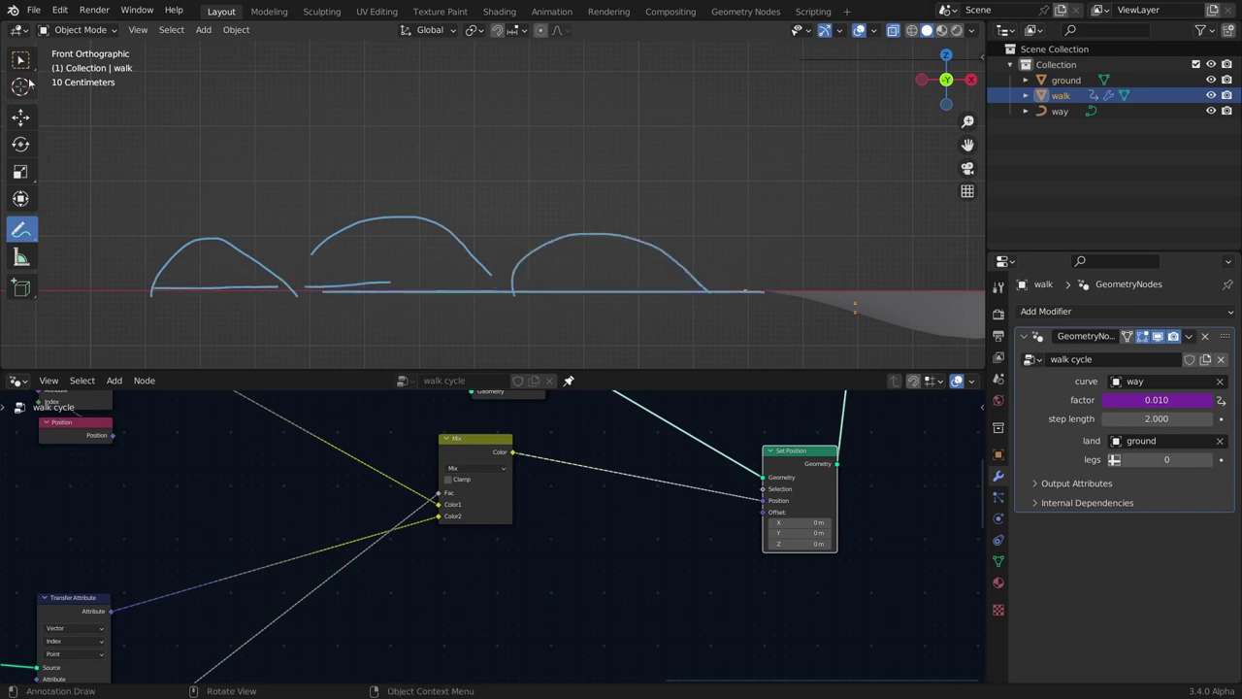
ctrl+drag(550, 313, 368, 295)
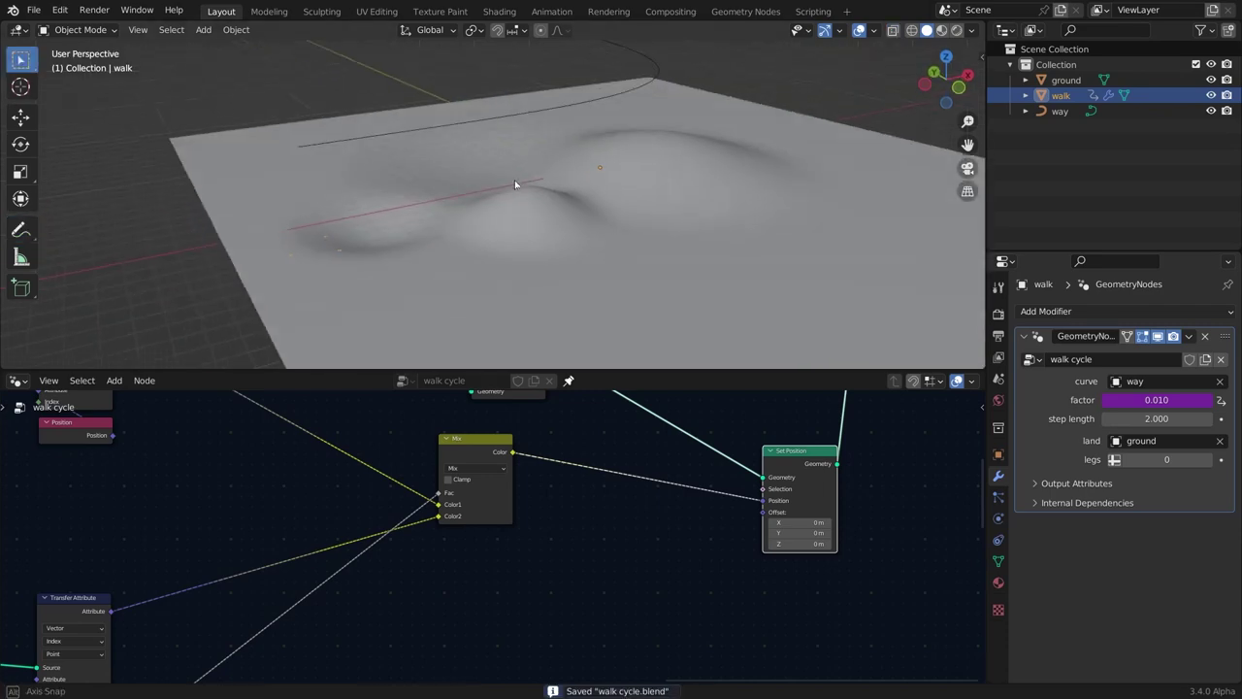
Add a Combine XYZ node below the Set Position node, feeding its Vector into Set Position's Offset.
drag(765, 513, 566, 532)
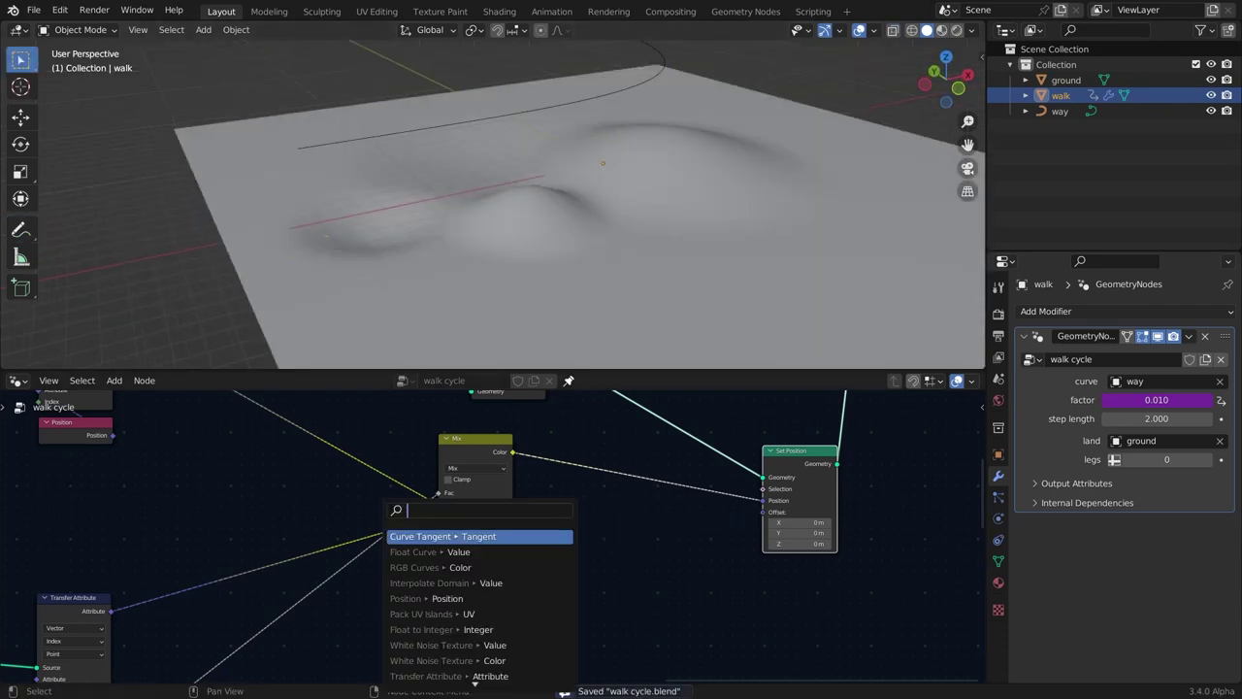
text(combin)
key(Down)
key(Return)
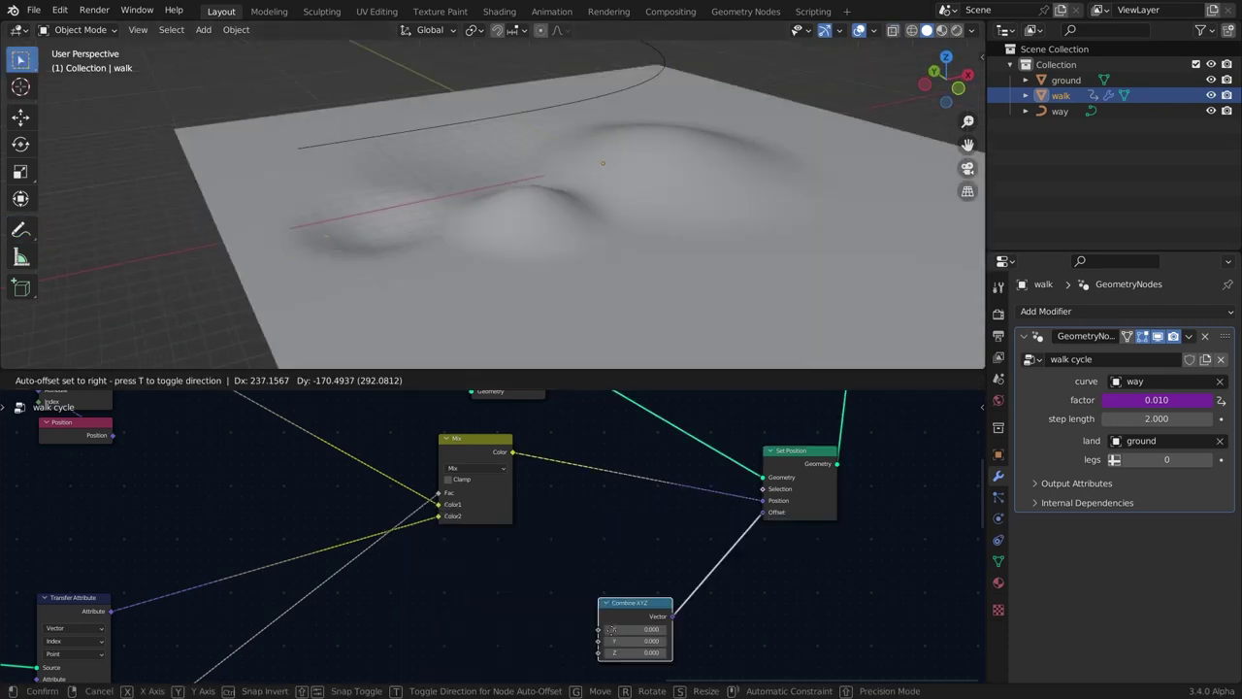
click(631, 607)
scroll(630, 607, down, 2)
middle_drag(631, 608, 687, 485)
scroll(688, 485, up, 1)
drag(687, 485, 677, 559)
Connect the Subtract node's result to the Z input of the Combine XYZ node.
scroll(393, 578, down, 1)
middle_drag(361, 643, 417, 483)
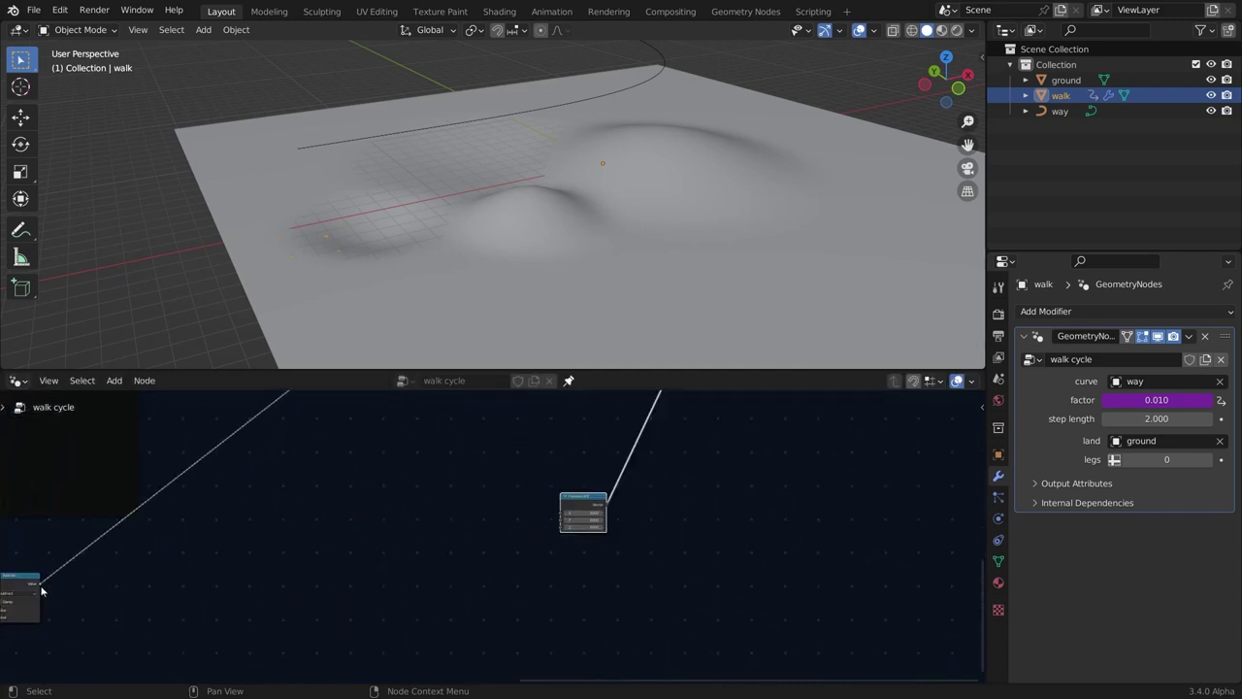
drag(41, 587, 563, 531)
middle_drag(502, 203, 478, 190)
Insert a Math node on the link between the Subtract node and the Combine XYZ node.
key(shift+a)
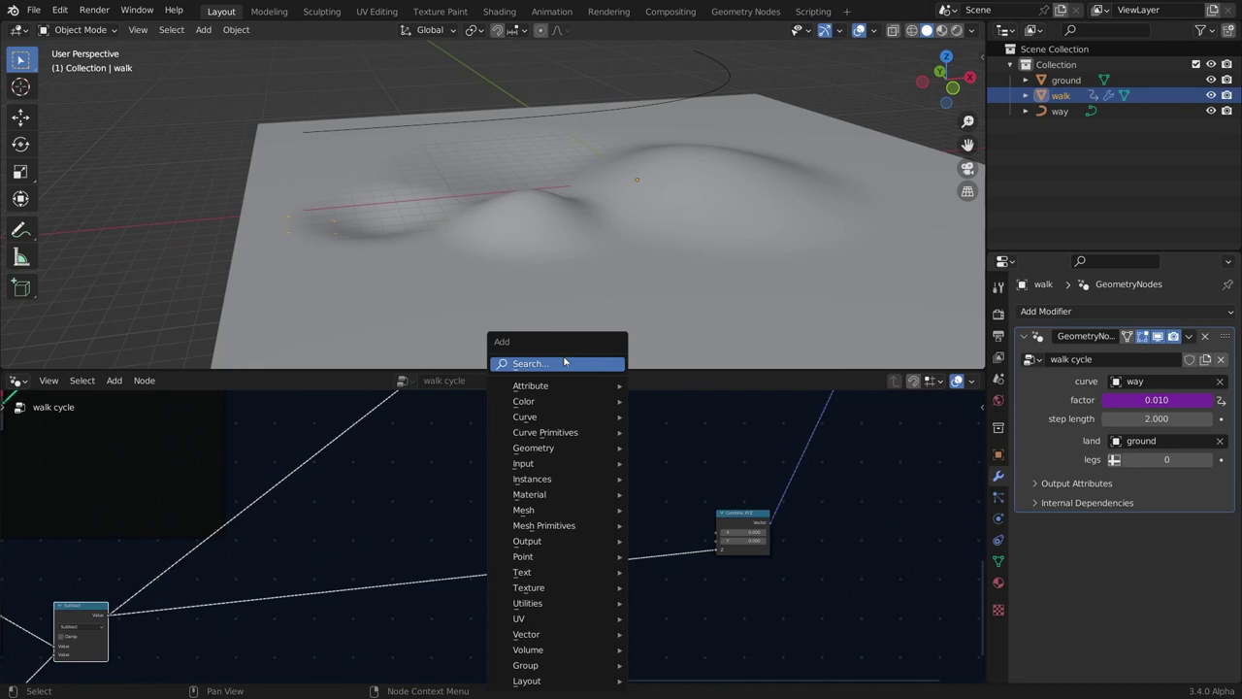
click(565, 363)
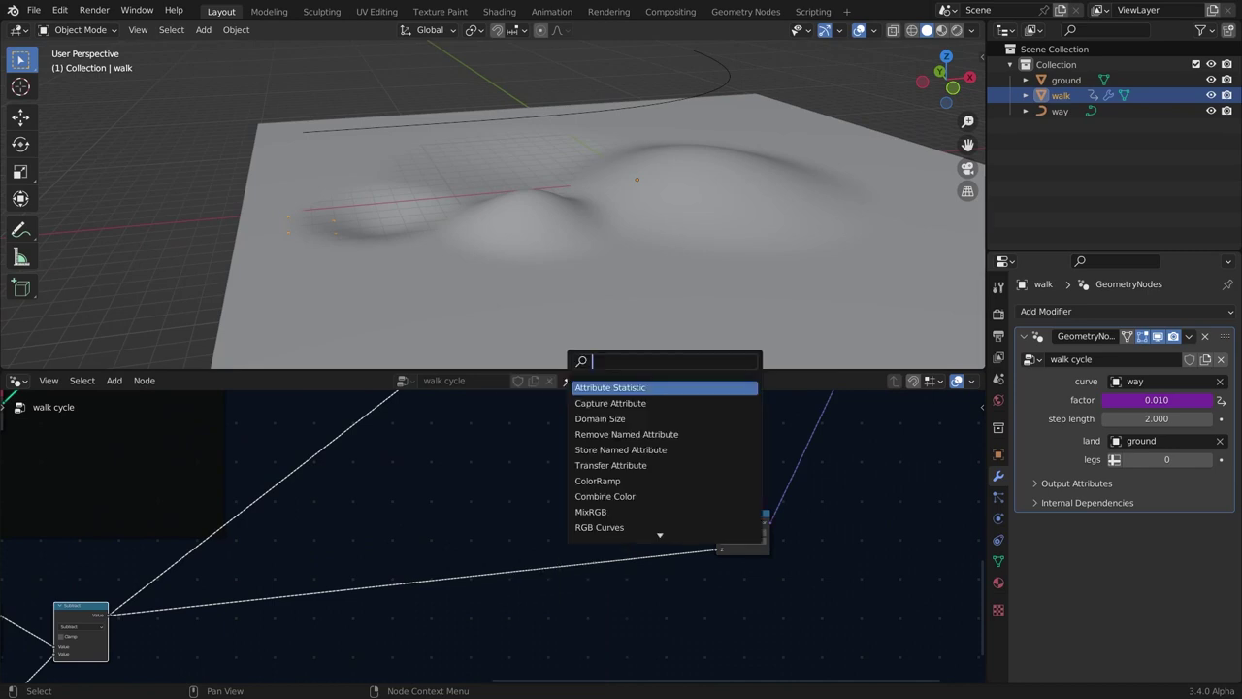
text(math)
key(Return)
click(622, 523)
Duplicate a Group Input node near the new Math node and expose the Math node's second value as a new group input.
scroll(582, 543, down, 8)
click(49, 613)
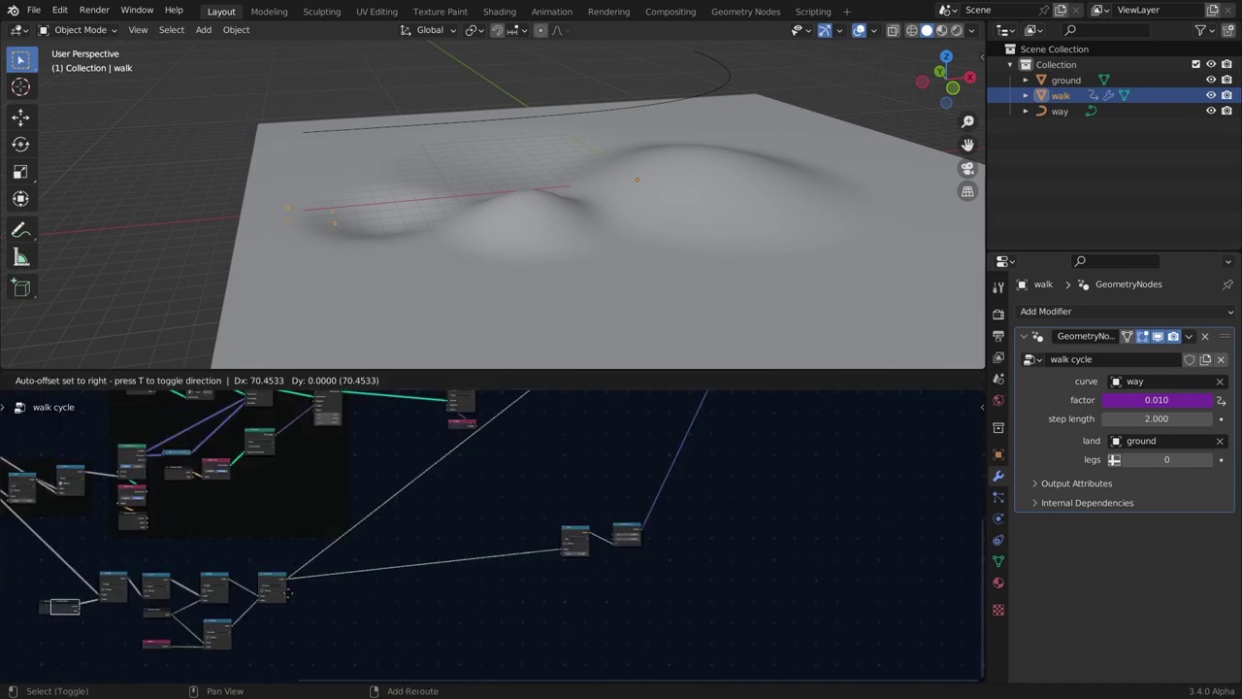
click(577, 584)
scroll(487, 541, up, 5)
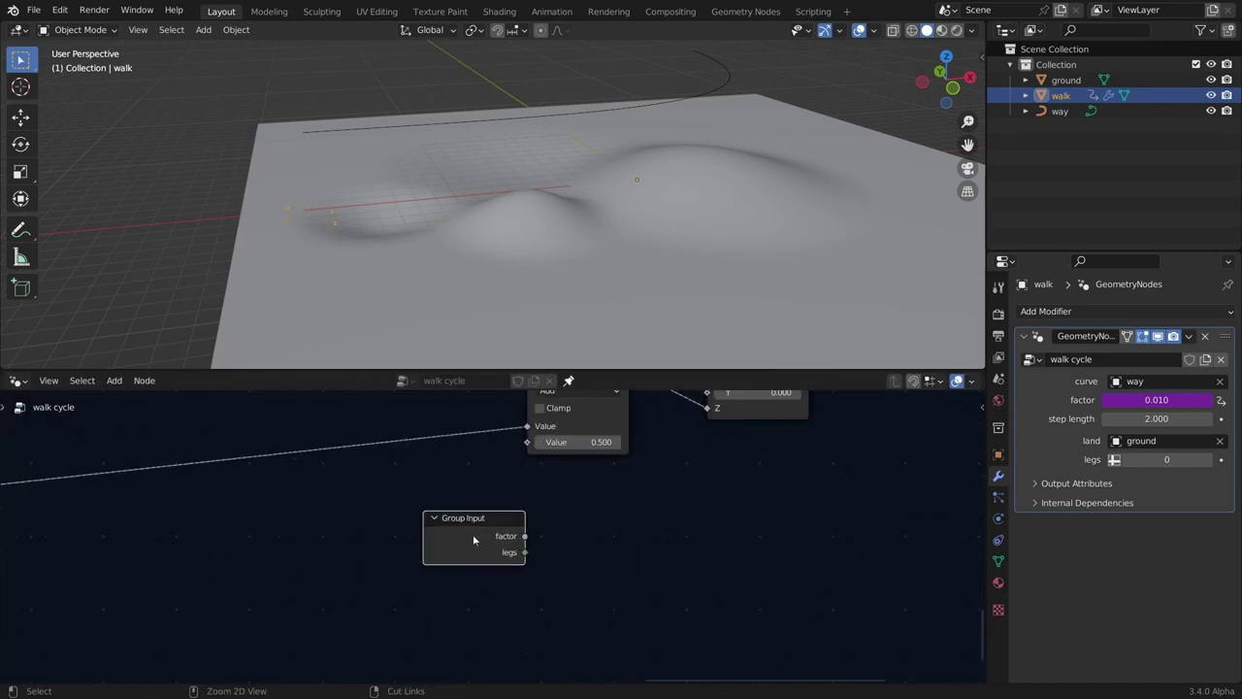
key(ctrl+h)
drag(473, 535, 344, 508)
drag(529, 443, 395, 604)
Rename the new group input to "step height" and move the land input directly below curve in the input list.
key(n)
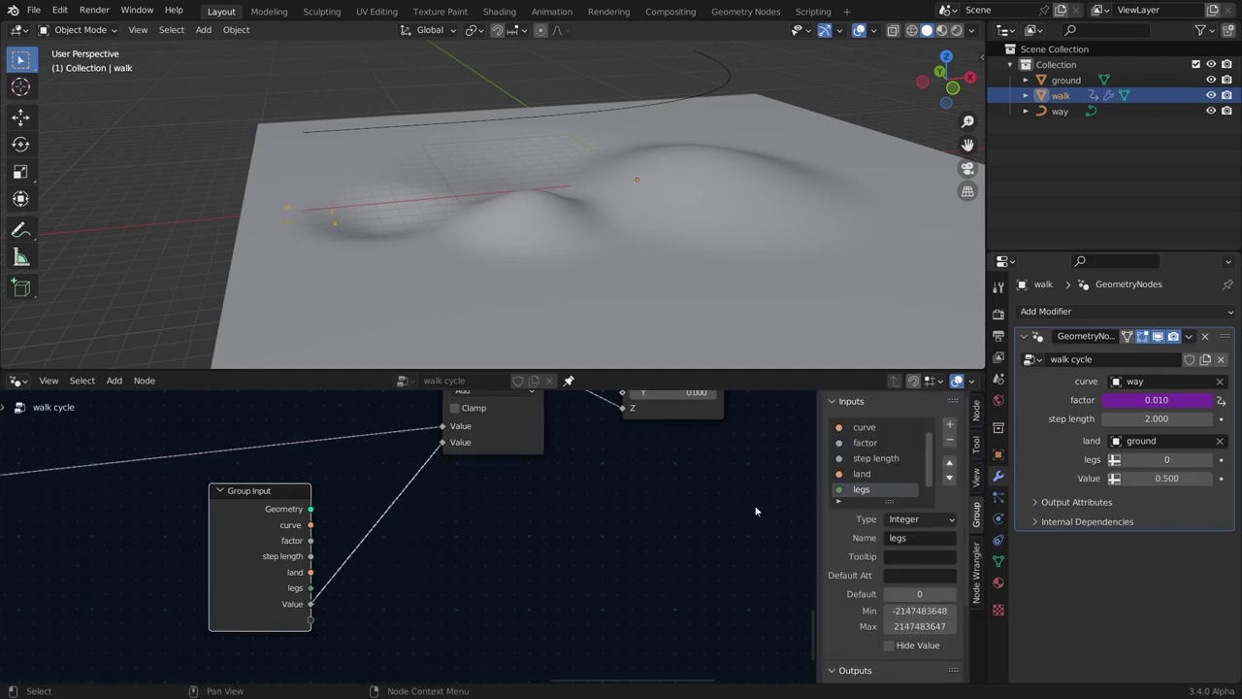
double_click(859, 488)
text(step)
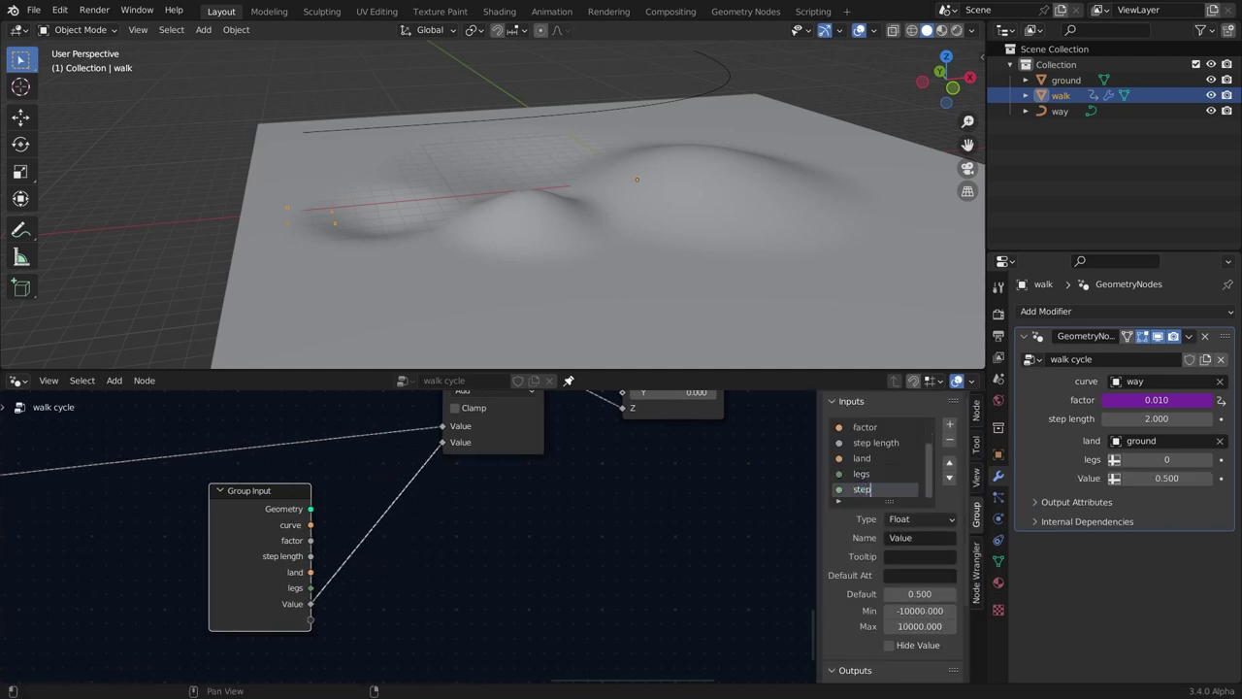
text( height)
key(Return)
key(n)
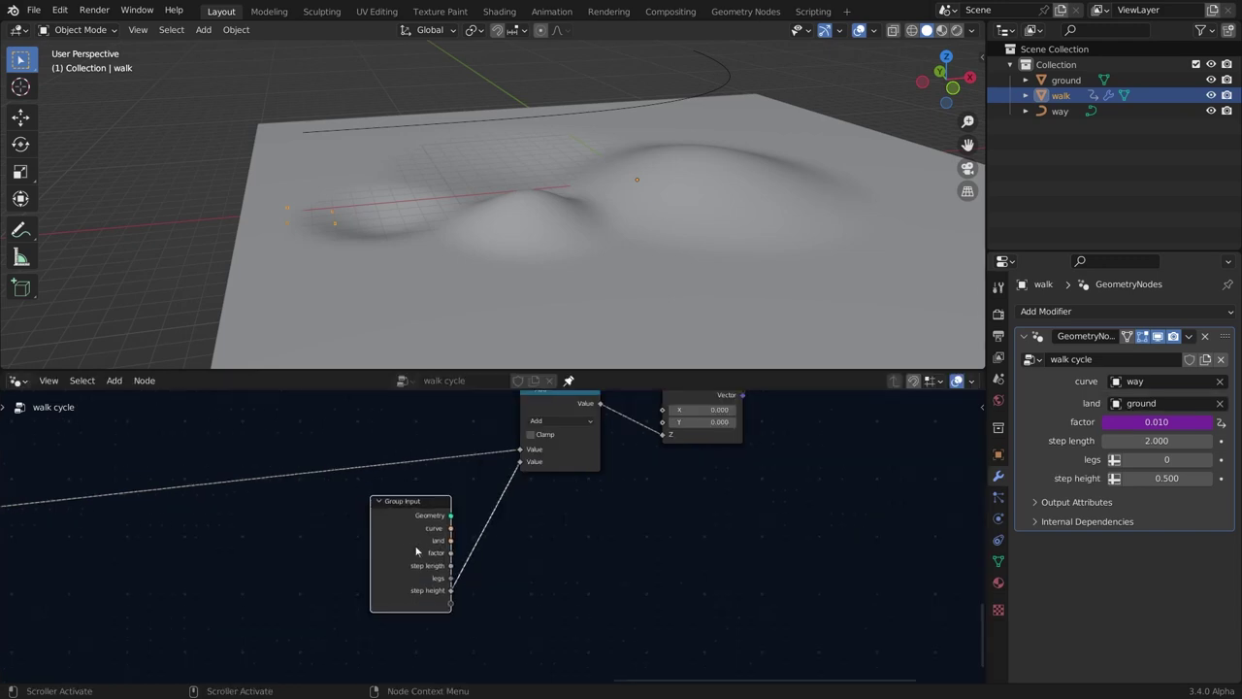
Tuck the Group Input under the Math node with its unused sockets hidden, and set the Math operation to Multiply.
key(ctrl+h)
key(g)
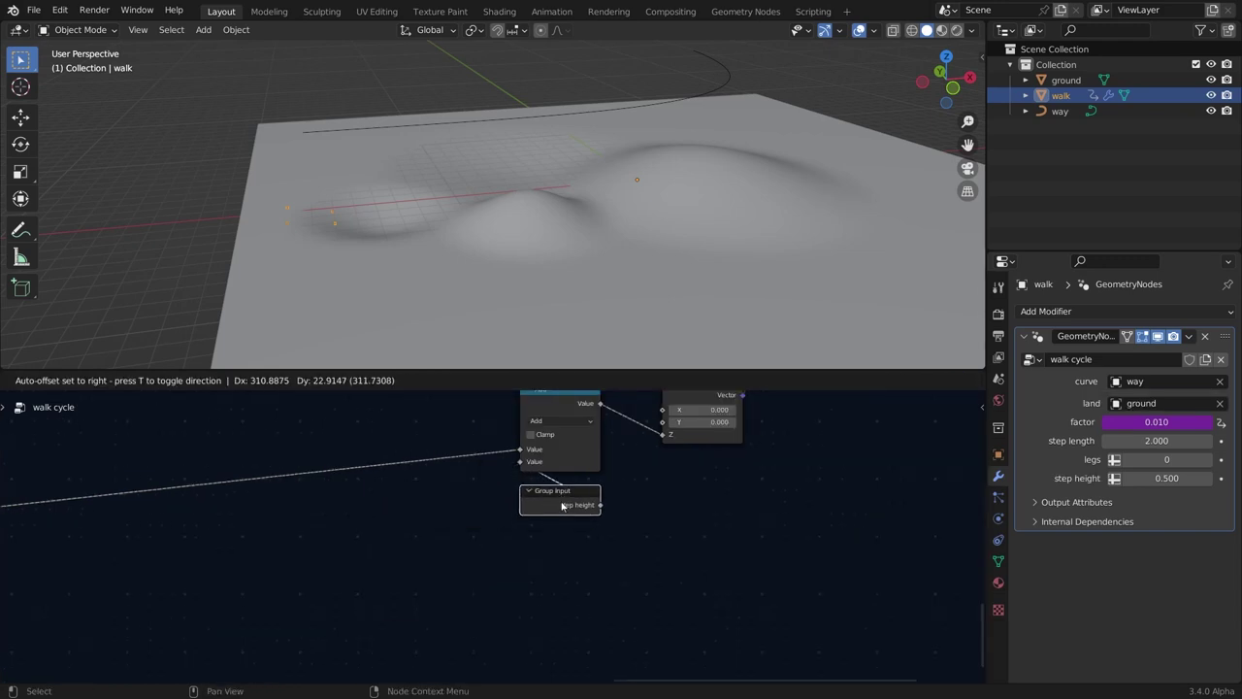
click(580, 501)
click(555, 425)
key(m)
Insert a Float Curve node on the link between the Subtract node and the Multiply node.
scroll(549, 456, down, 1)
middle_drag(544, 485, 562, 605)
scroll(373, 568, down, 4)
middle_drag(372, 568, 599, 534)
key(shift+a)
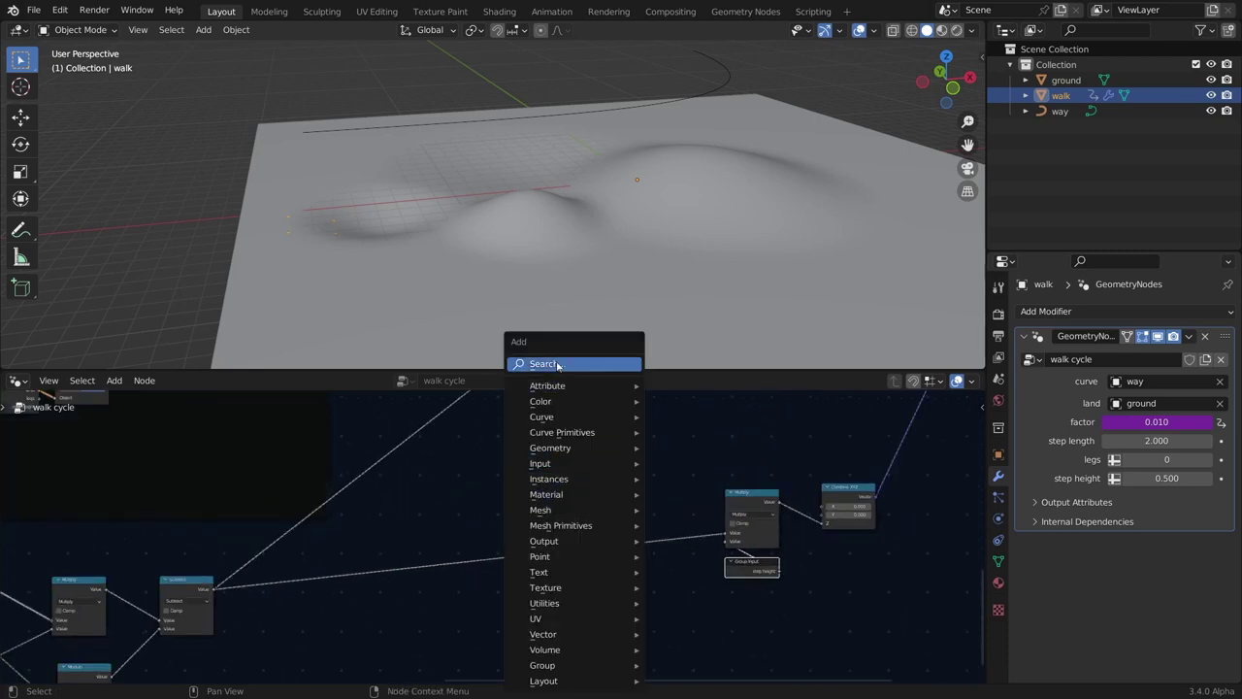
click(577, 361)
text(flo)
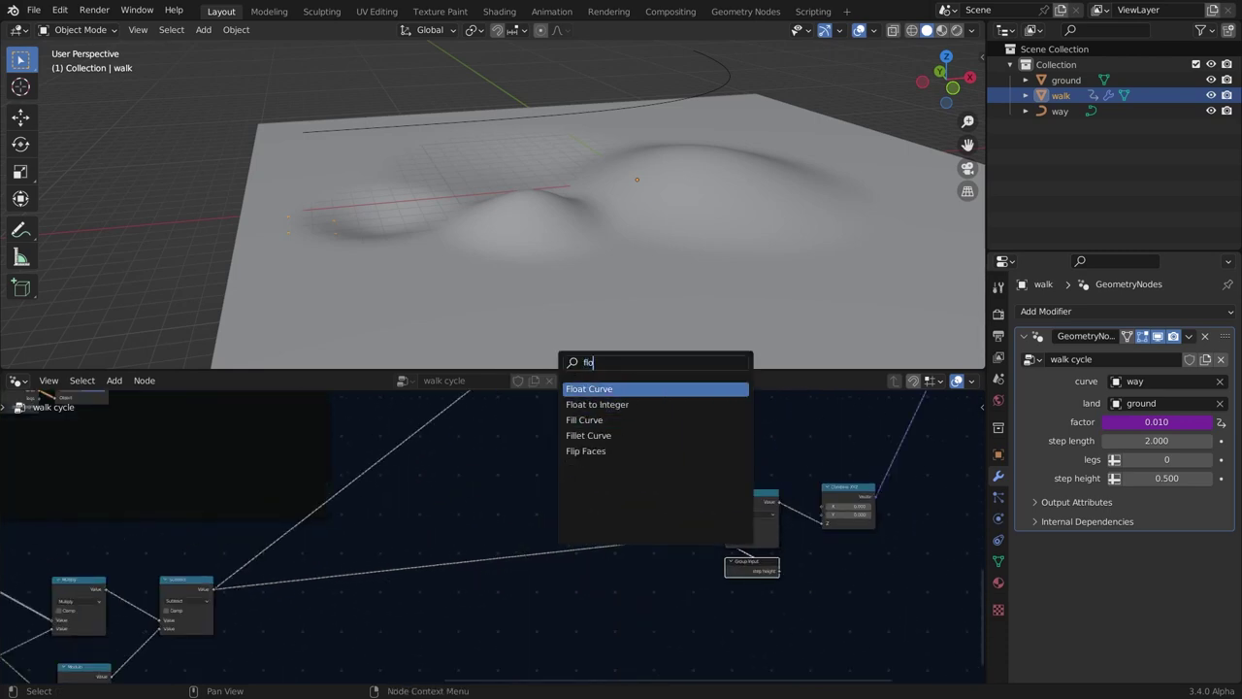
key(Return)
click(615, 536)
Shape the Float Curve into a bell peaking at 0.5, 1.0, with foot points at about 0.0763, 0.0520 and 0.9351, 0.0625.
scroll(640, 534, up, 2)
scroll(653, 531, up, 3)
drag(489, 532, 488, 476)
drag(579, 464, 583, 587)
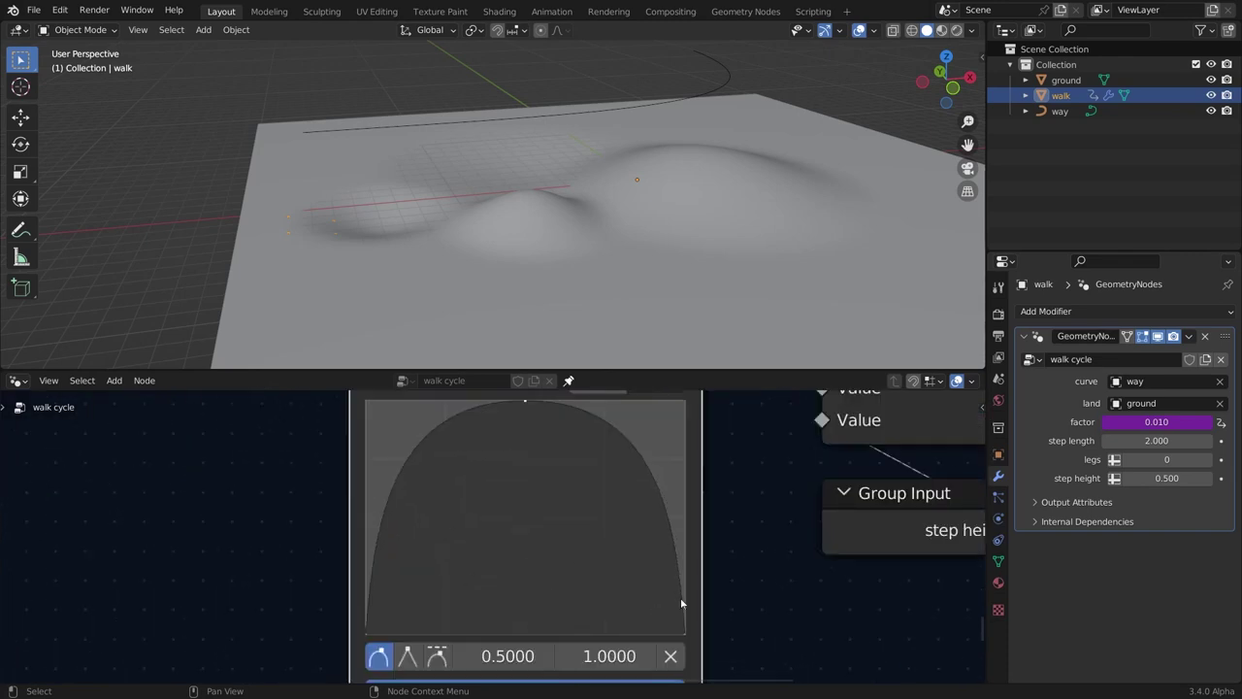
drag(682, 602, 665, 618)
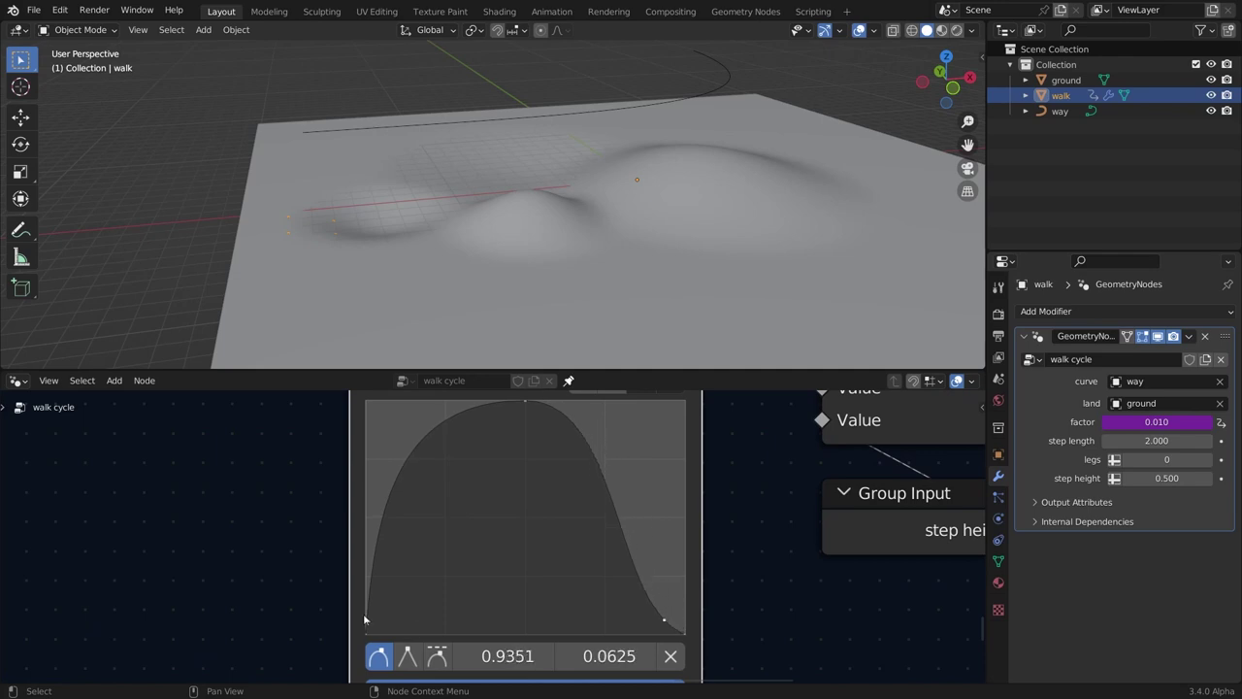
drag(365, 619, 389, 622)
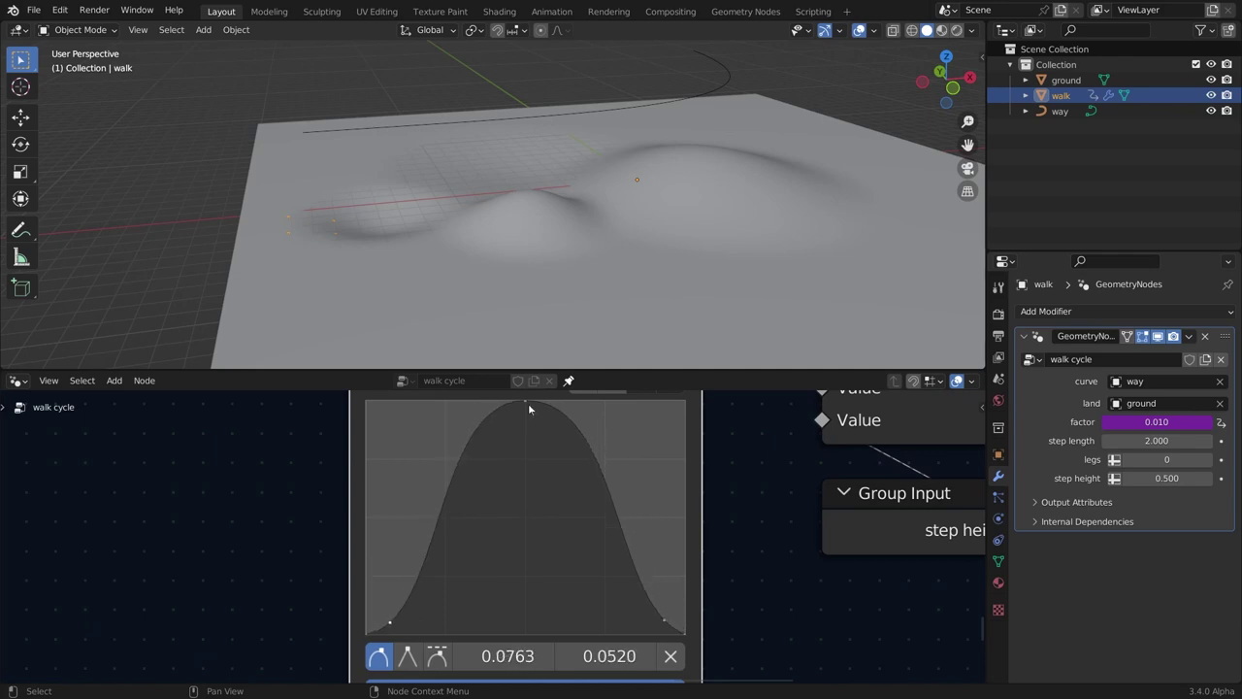
click(528, 403)
Duplicate the Float Curve node and insert the copy on the link between the Subtract node and the Mix node's Fac.
scroll(627, 546, down, 6)
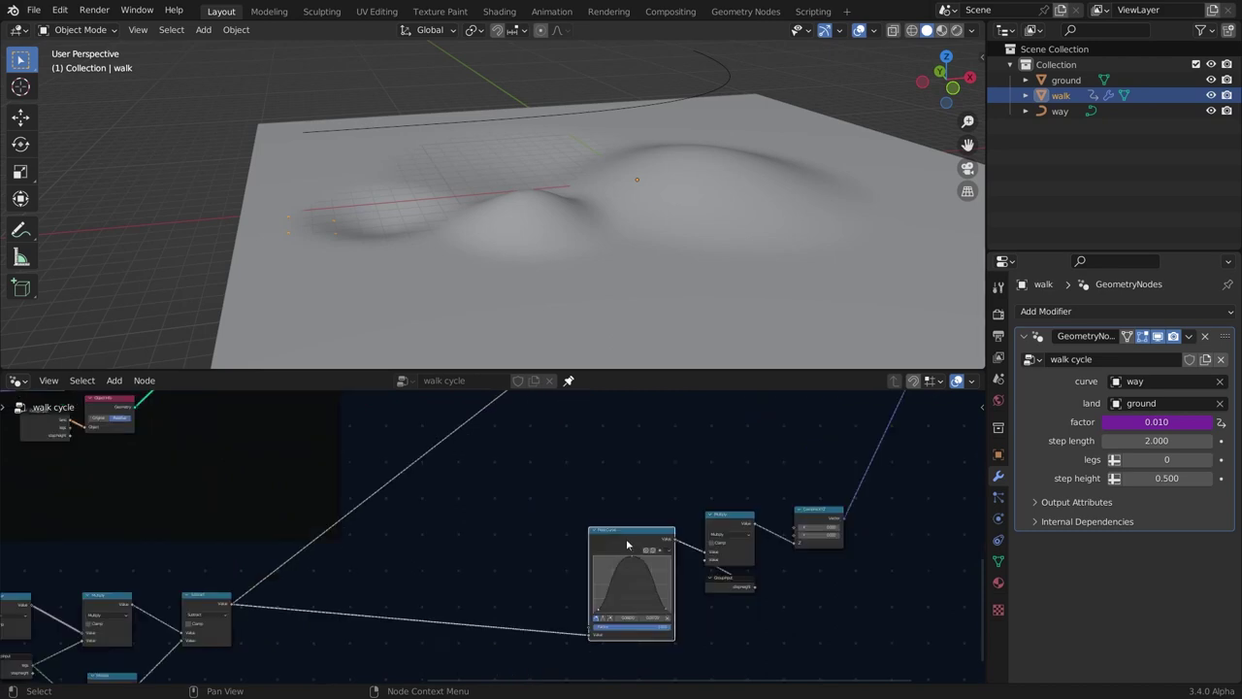
scroll(584, 523, down, 1)
middle_drag(582, 521, 535, 643)
scroll(529, 636, down, 3)
key(shift+d)
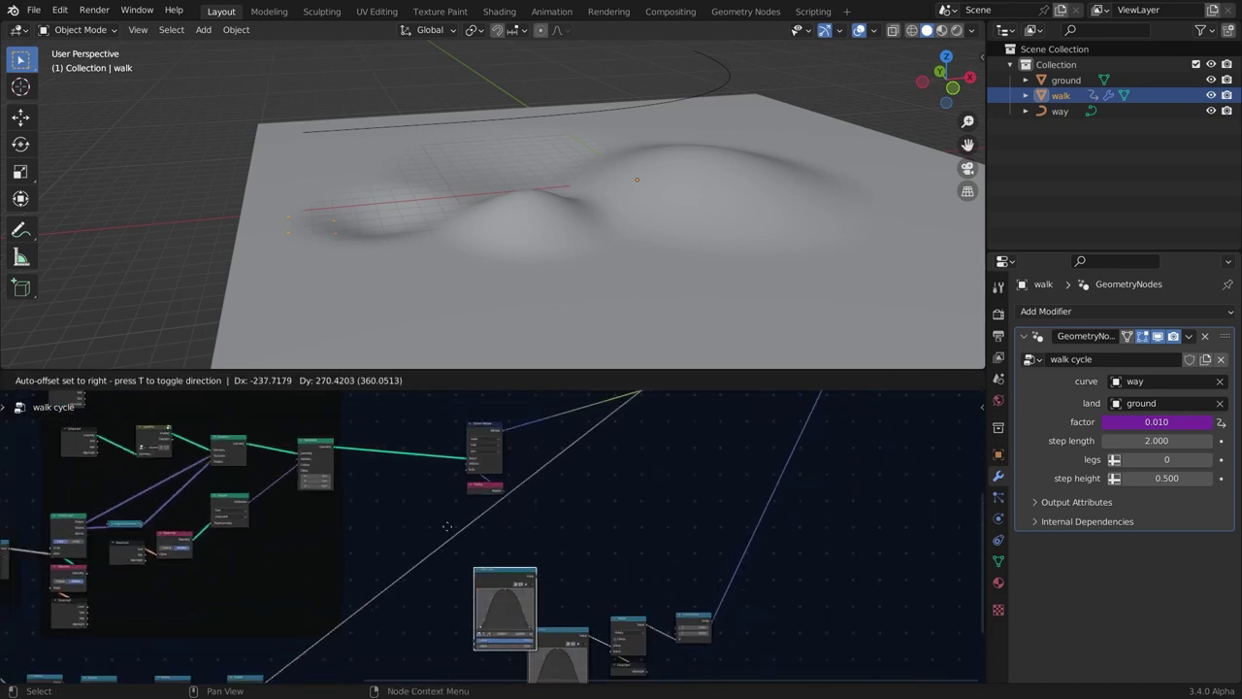
click(461, 474)
scroll(500, 568, up, 1)
drag(502, 567, 555, 559)
scroll(524, 541, down, 2)
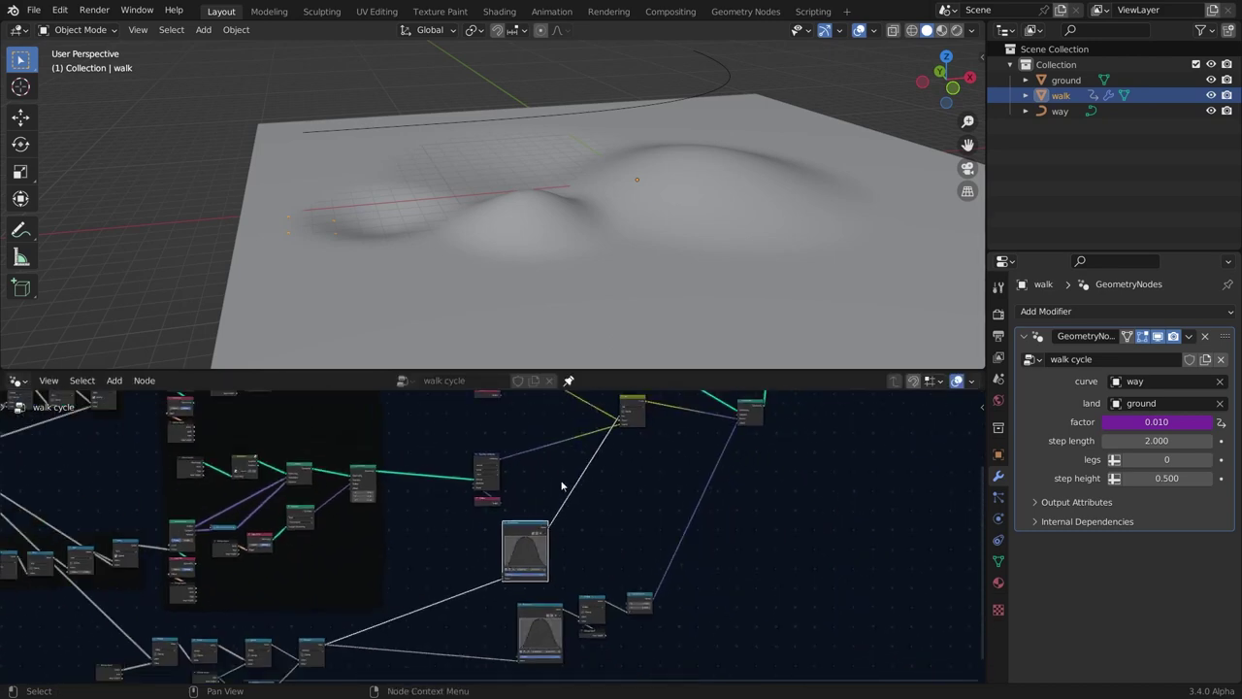
Reshape the duplicated Float Curve from a bell into a ramp that rises to 1 at its end.
scroll(561, 486, up, 5)
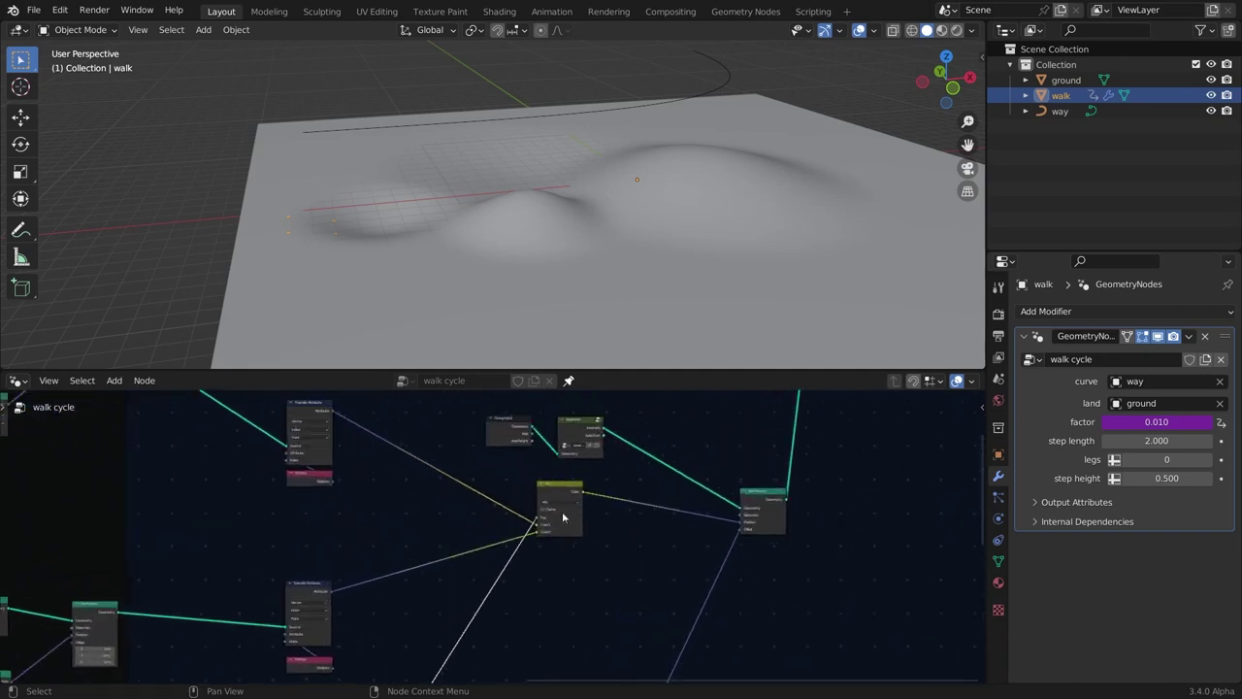
scroll(569, 475, up, 9)
scroll(543, 544, down, 5)
middle_drag(505, 587, 586, 421)
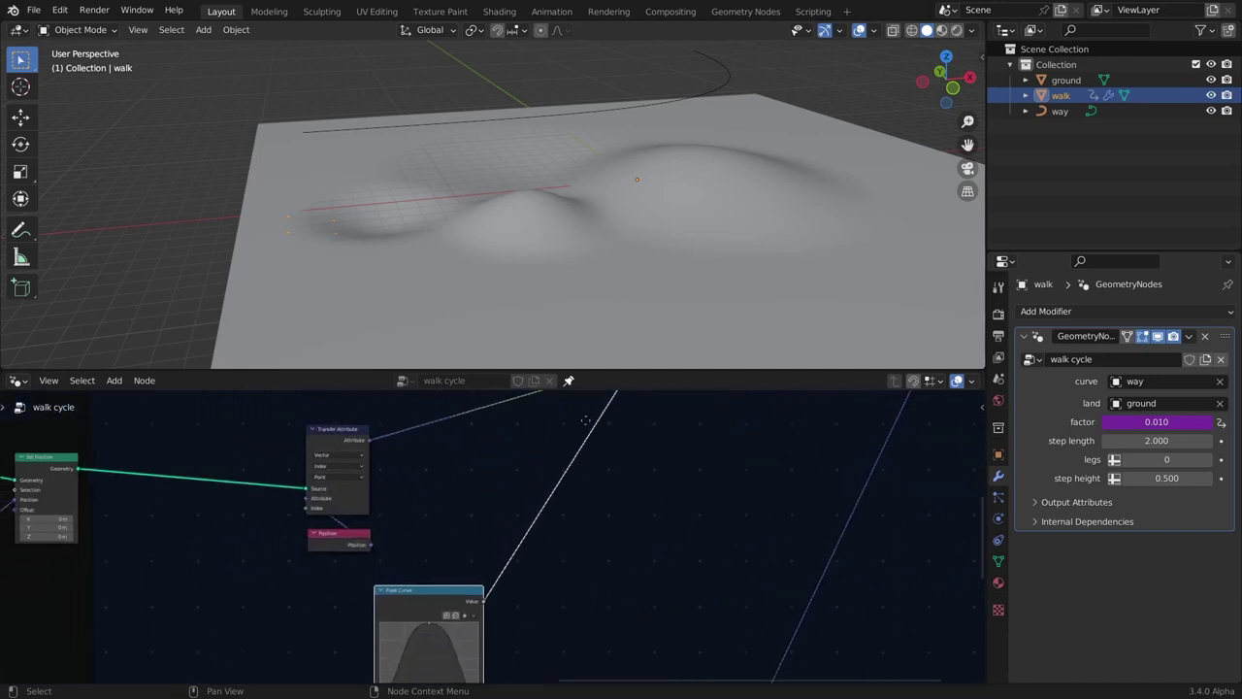
scroll(586, 420, down, 4)
middle_drag(466, 477, 563, 390)
key(super)
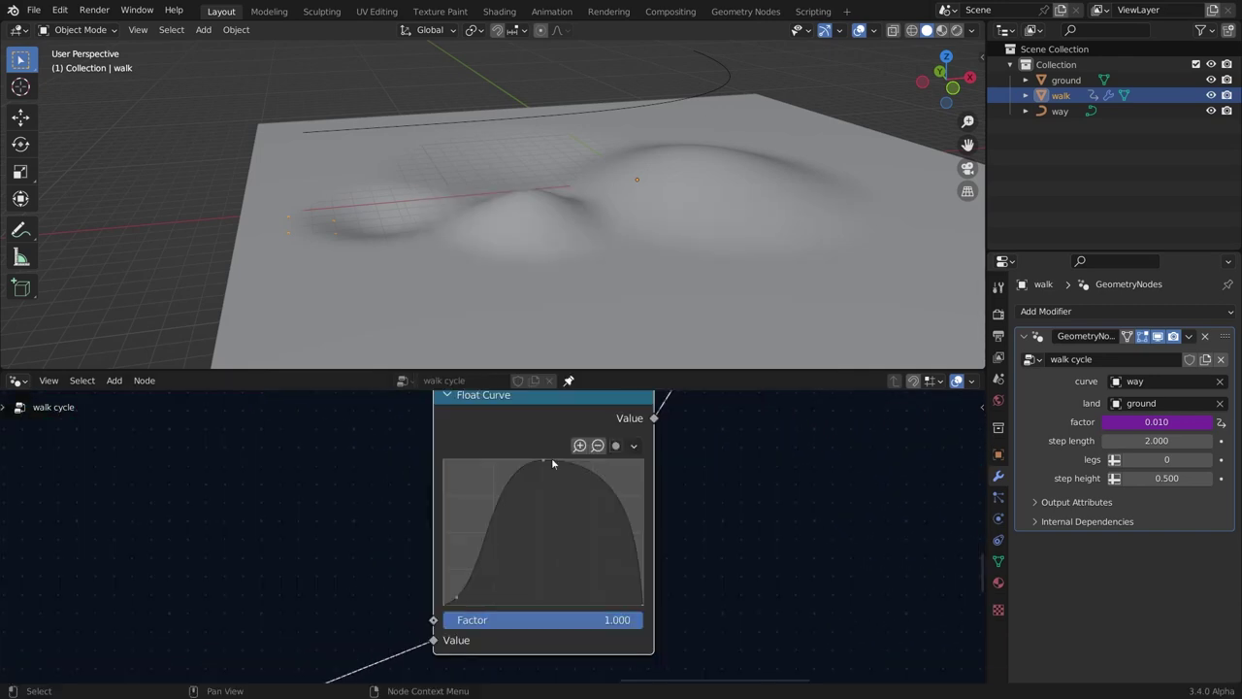
middle_drag(552, 462, 545, 477)
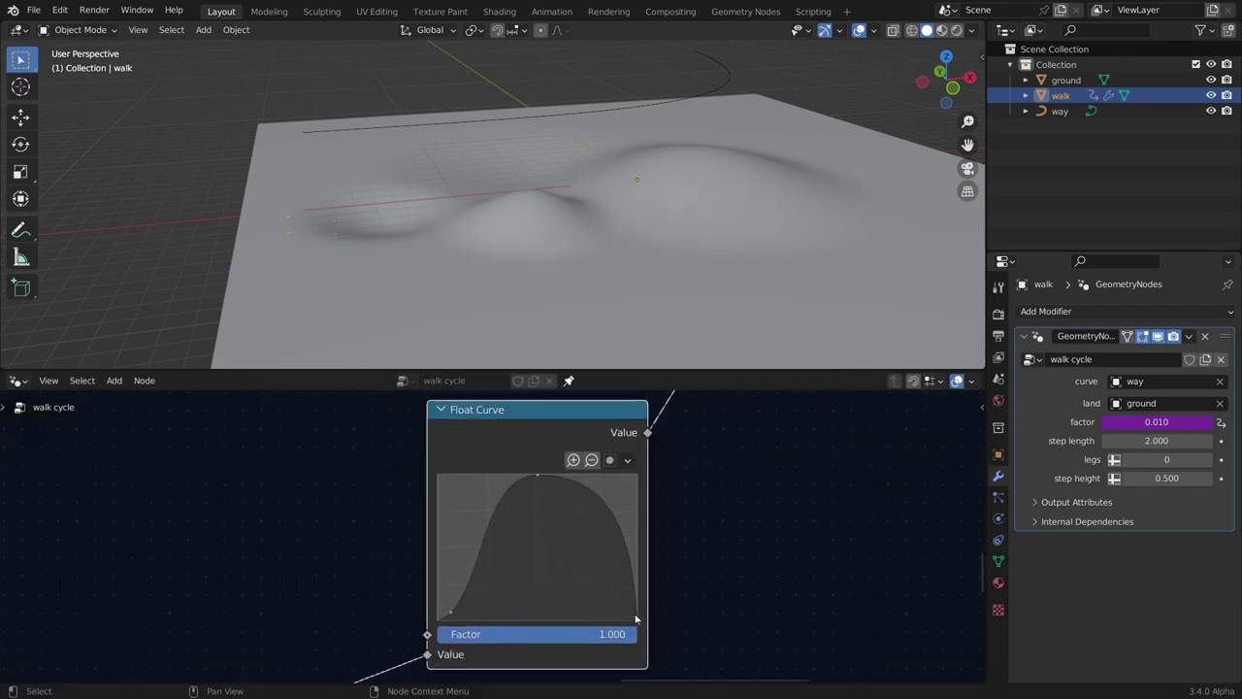
drag(565, 496, 629, 479)
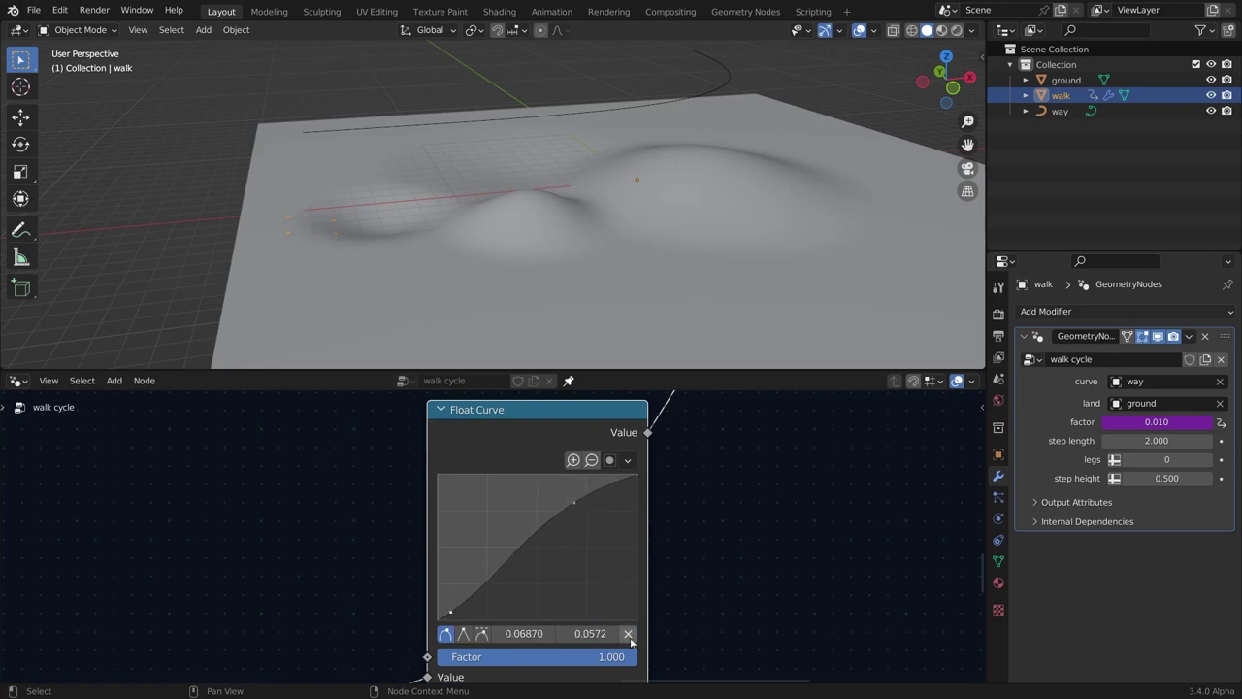
click(630, 638)
Refine the duplicated Float Curve into a smooth S shape, with its lower point at about 0.1755, 0.1041.
scroll(497, 543, up, 2)
scroll(553, 543, up, 4)
middle_drag(554, 475, 624, 466)
drag(482, 609, 511, 614)
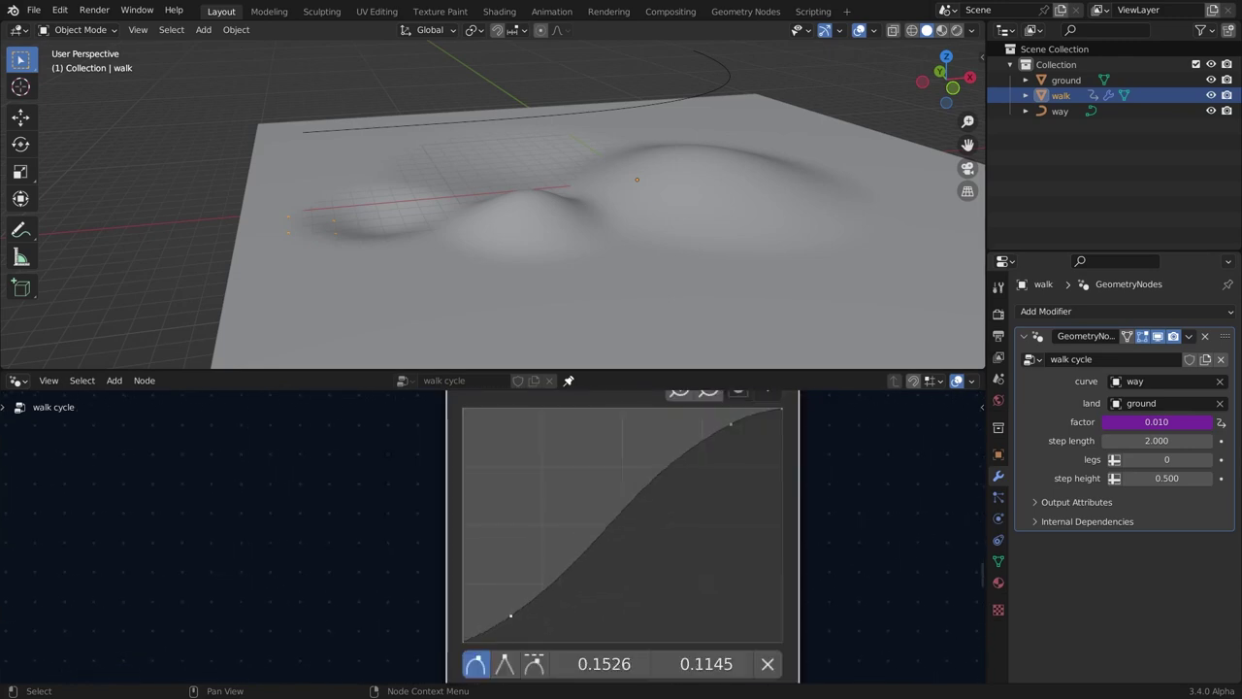
drag(733, 424, 726, 426)
click(518, 617)
scroll(490, 540, down, 3)
scroll(394, 501, down, 1)
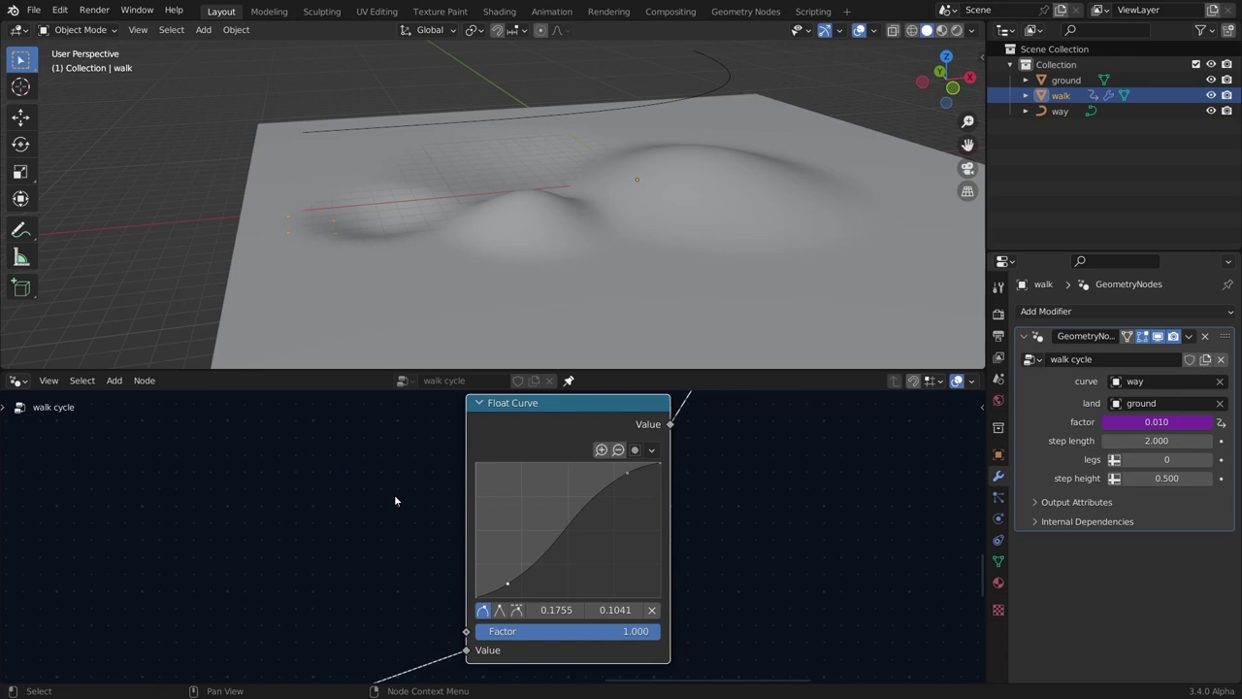
scroll(395, 501, up, 1)
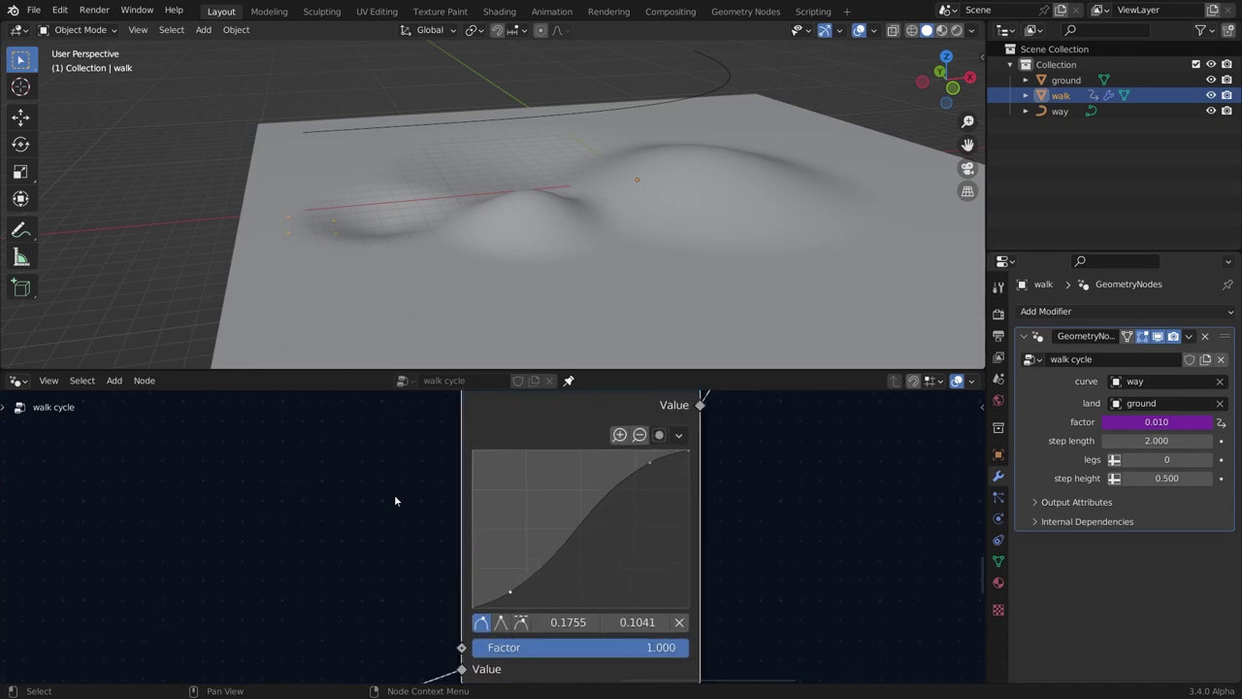
scroll(394, 494, up, 1)
scroll(673, 450, up, 1)
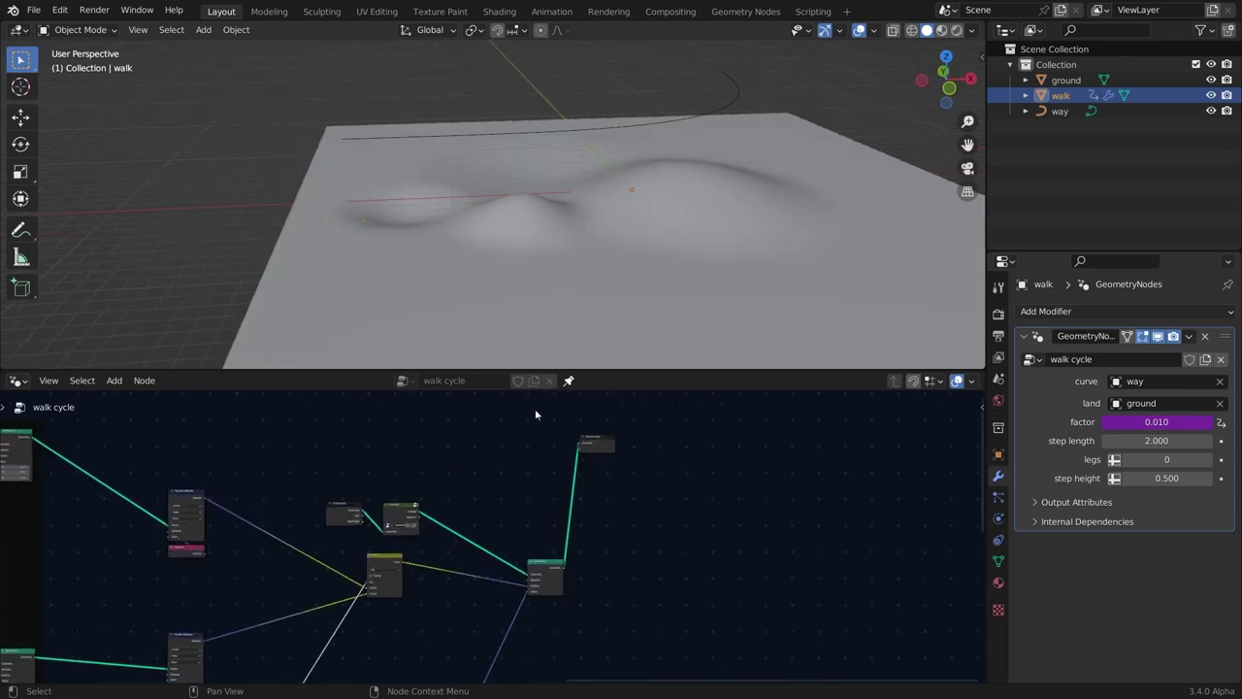
Move the Group Output node down to sit beside the Set Position node.
key(g)
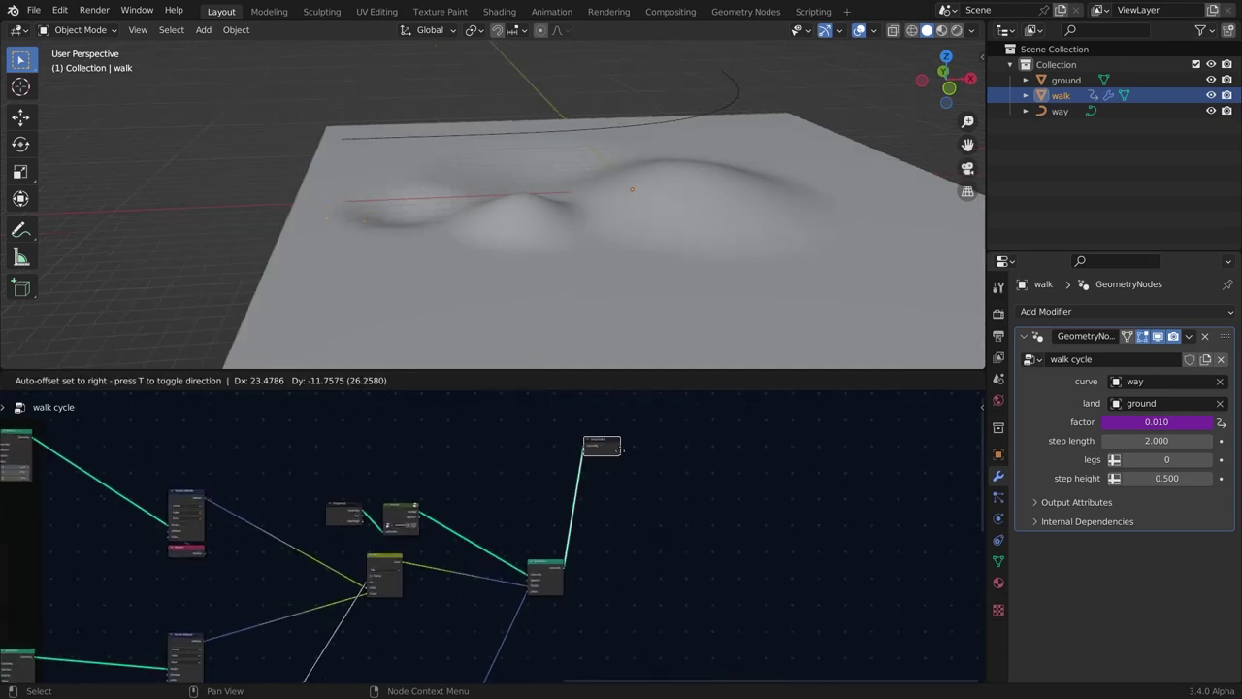
click(527, 543)
scroll(253, 158, up, 2)
Play the animation to check how the points lift and move along the curve, and stop it.
middle_drag(285, 167, 309, 193)
key(space)
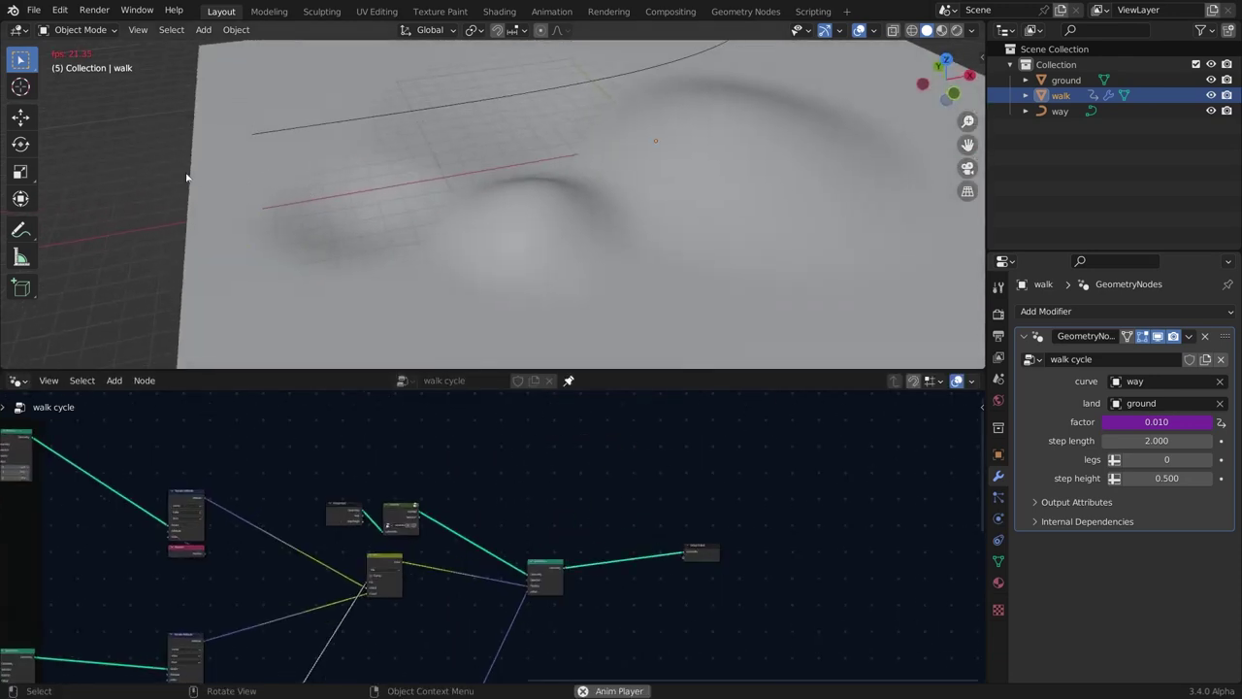
scroll(305, 129, down, 4)
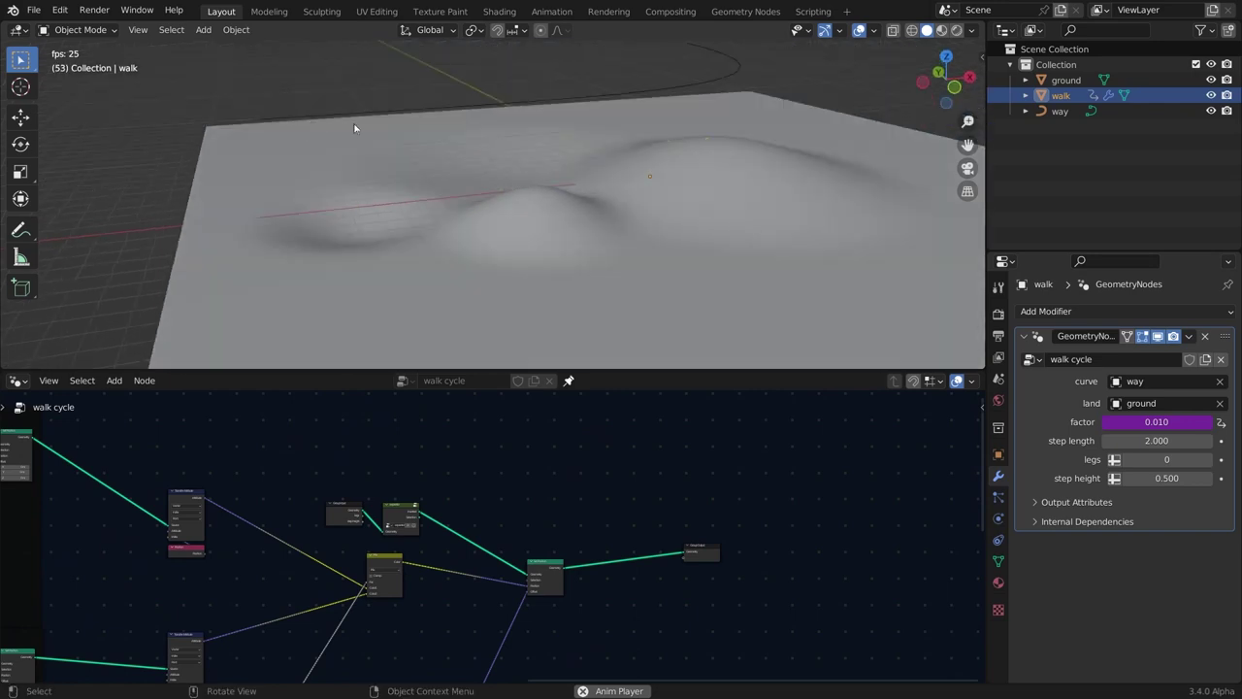
key(space)
scroll(254, 551, down, 2)
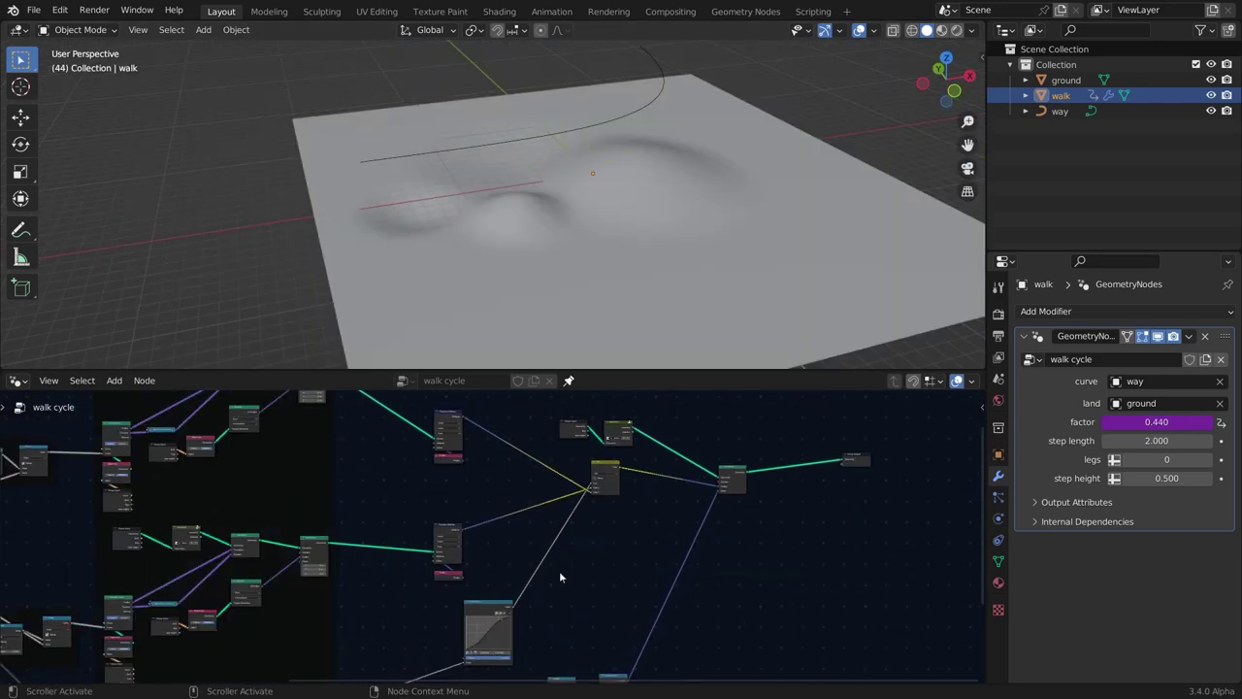
Set the walk cycle modifier's legs value to 4.
scroll(559, 571, down, 3)
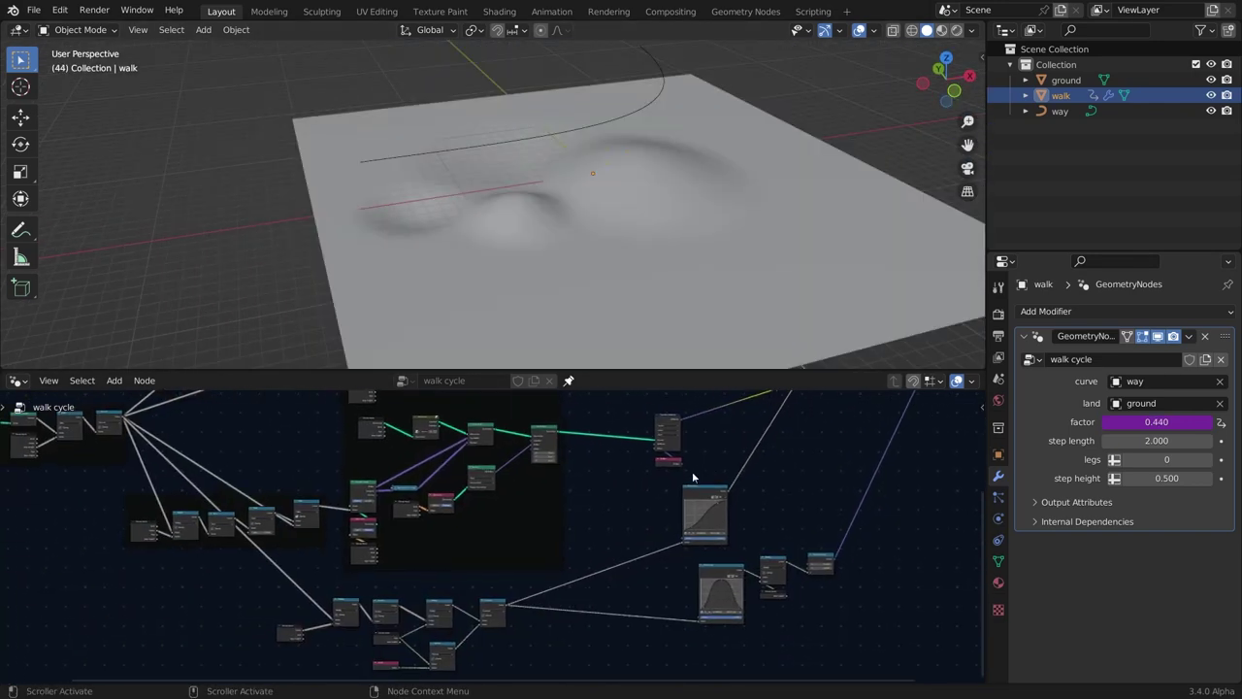
middle_drag(704, 493, 508, 514)
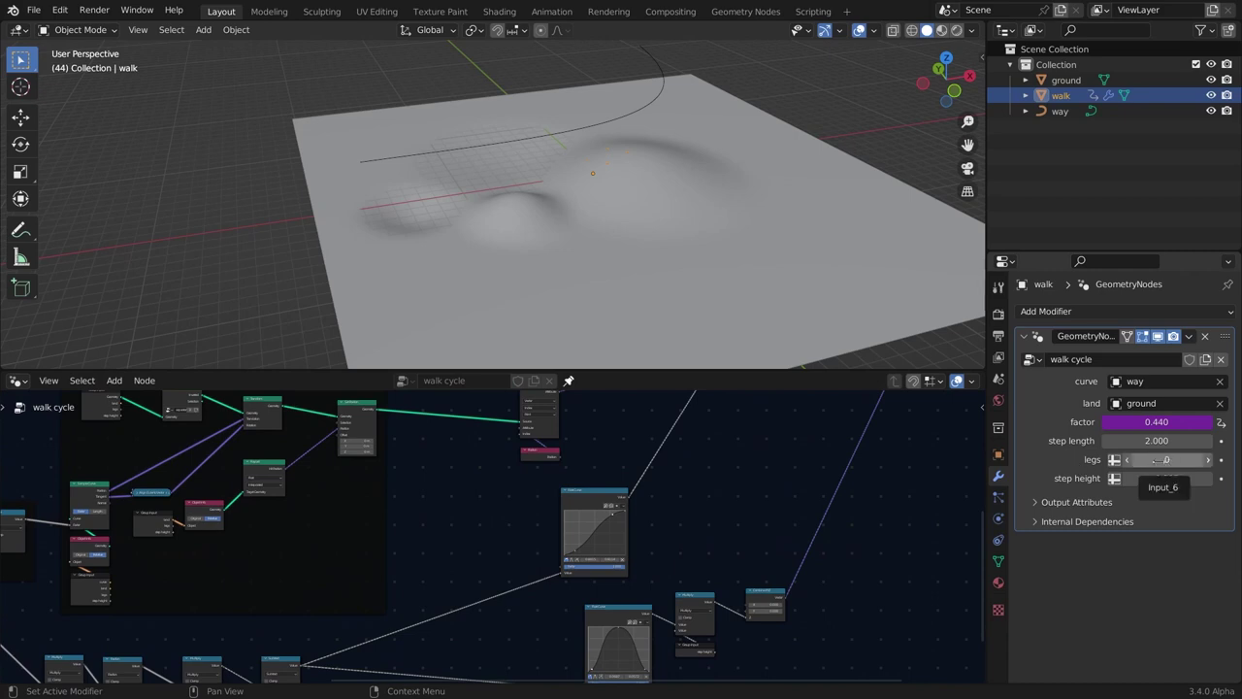
click(1211, 462)
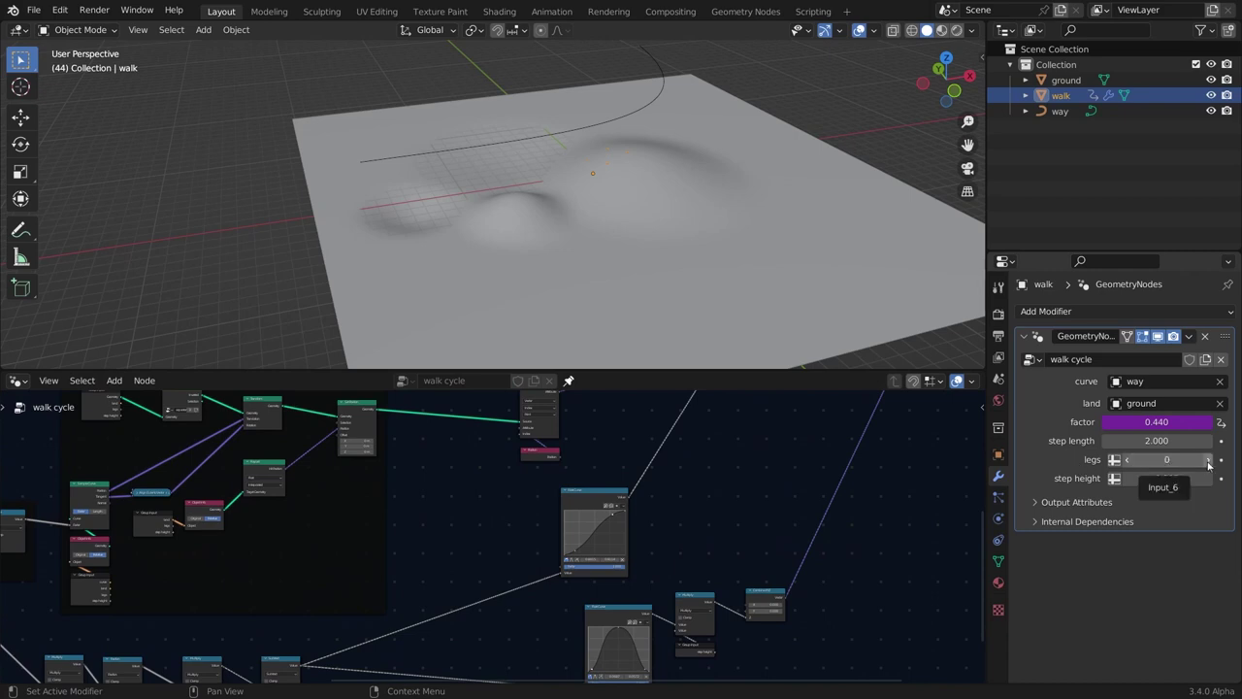
click(1211, 461)
click(1211, 461)
click(1211, 461)
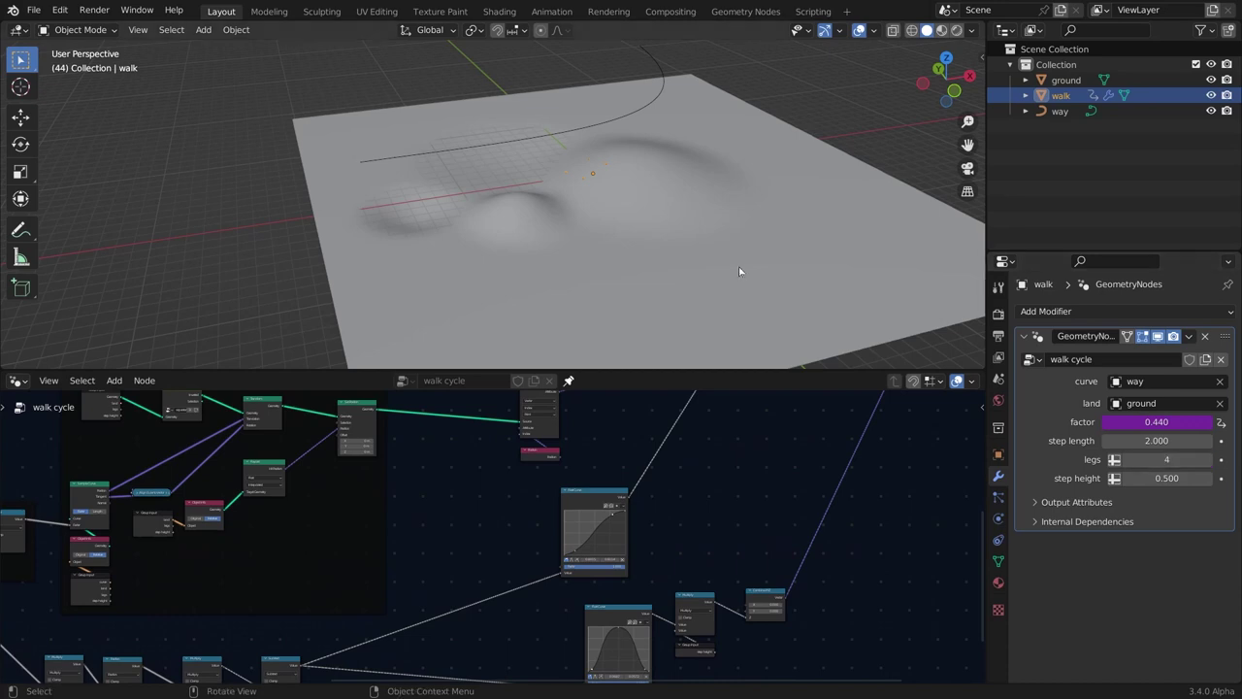
Rewind and play the animation close up, and slow the walk by setting the factor driver expression to frame/300.
key(shift+Left)
scroll(575, 239, up, 2)
mouse_move(578, 241)
middle_down()
mouse_move(511, 230)
mouse_move(512, 258)
mouse_move(567, 251)
middle_up()
scroll(570, 232, up, 2)
key(space)
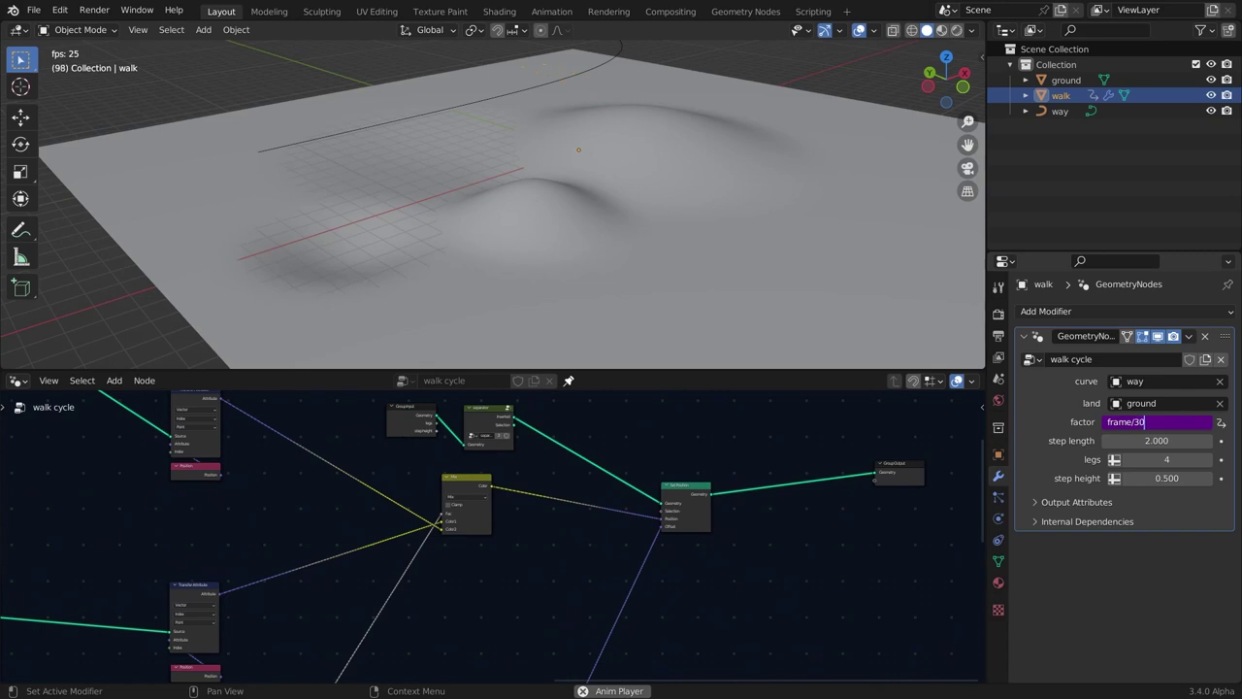
key(Return)
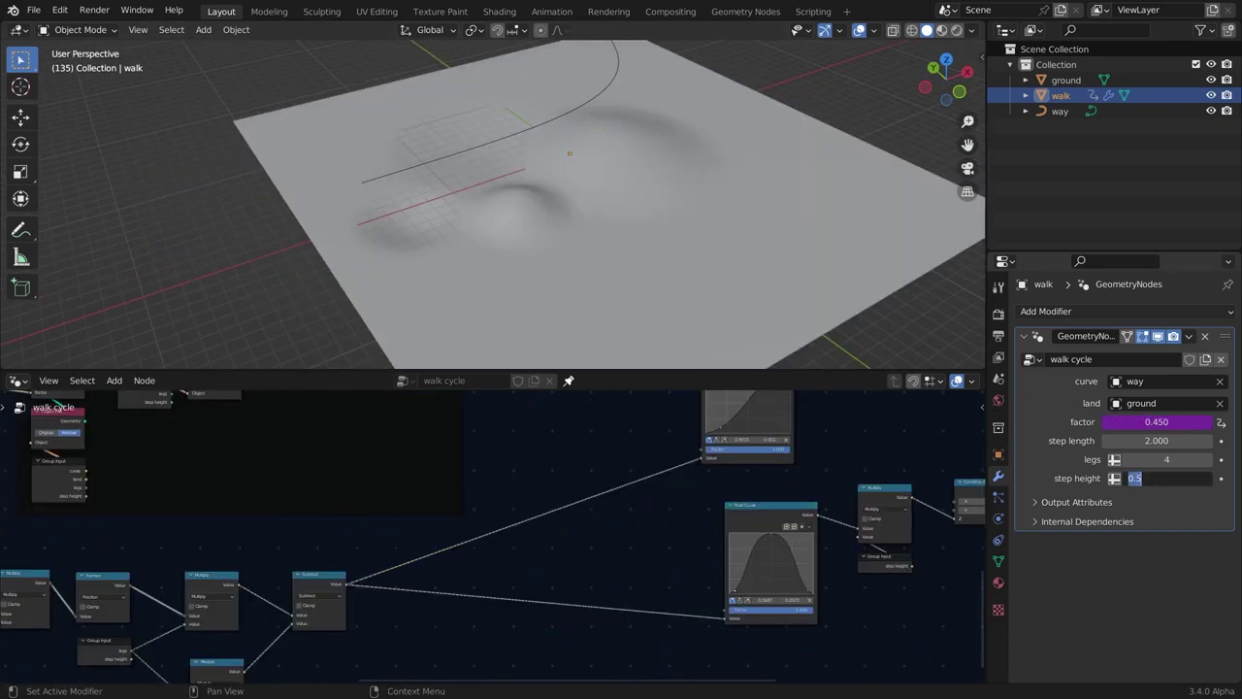
Set the step height to 1 and toggle animation playback to check the higher steps.
text(1)
key(Return)
key(space)
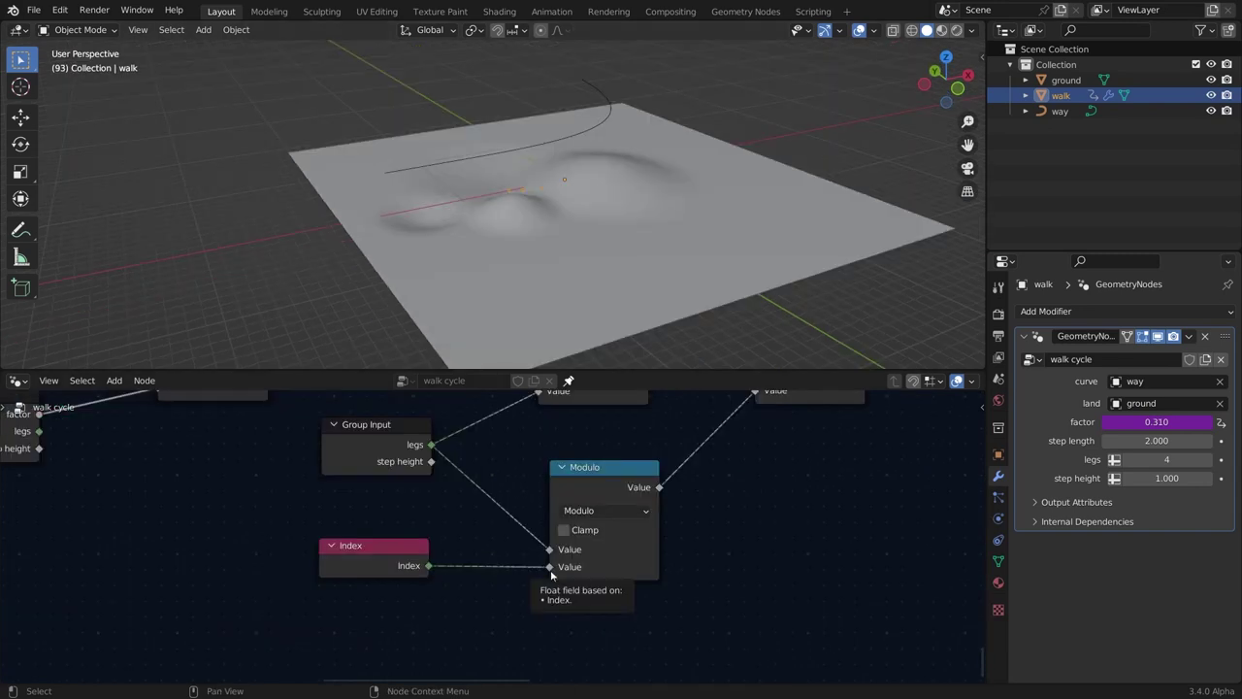
Swap the Modulo node's inputs so Index feeds the first value and legs the second, and check the animation.
mouse_move(550, 571)
mouse_down()
mouse_move(547, 553)
mouse_move(563, 572)
mouse_move(559, 551)
mouse_up()
scroll(560, 566, up, 2)
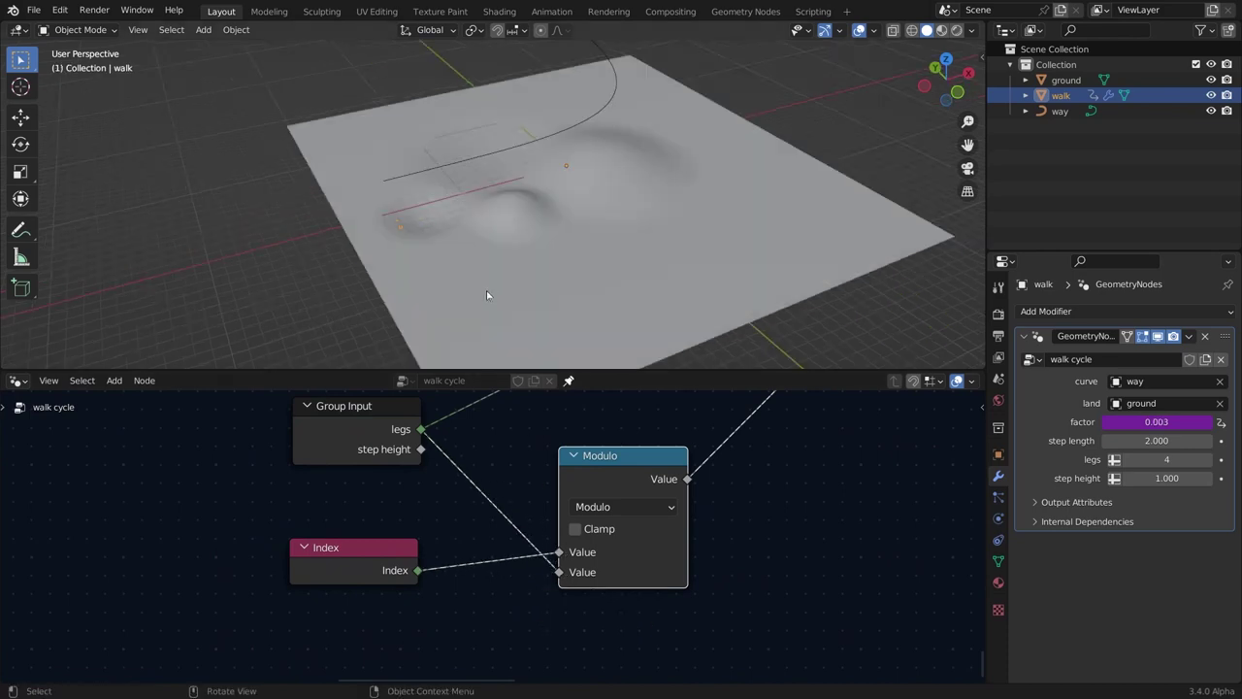
scroll(486, 295, up, 3)
key(space)
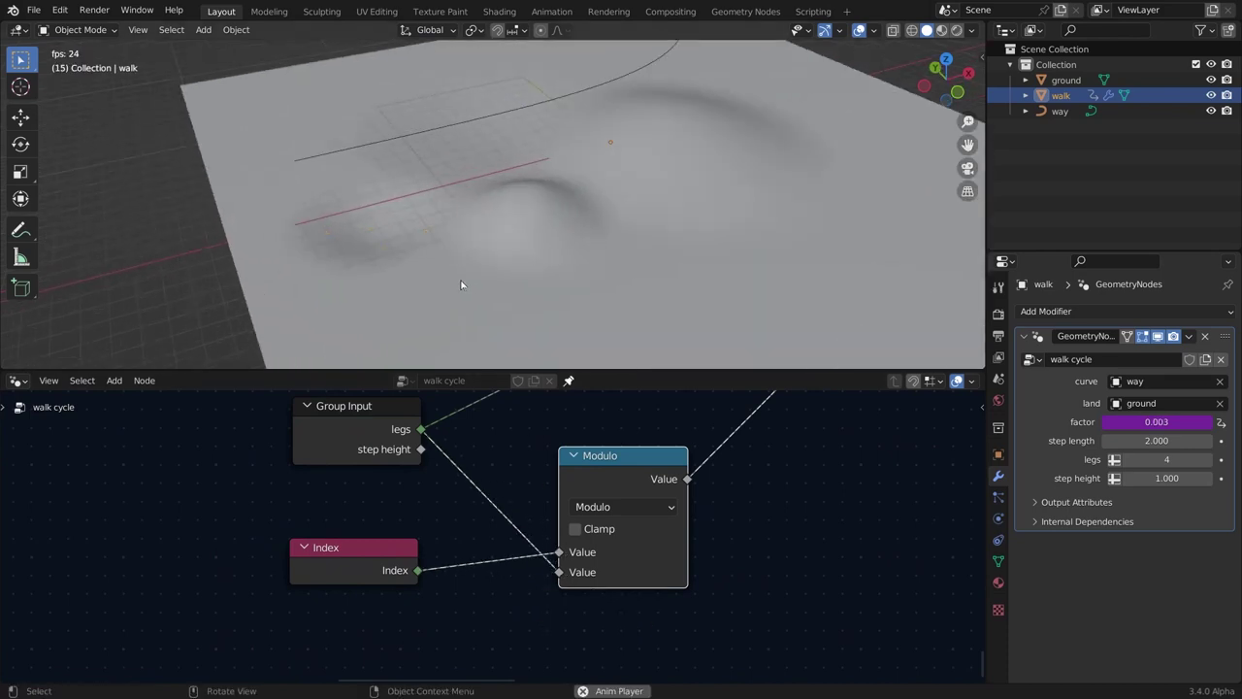
scroll(461, 284, down, 3)
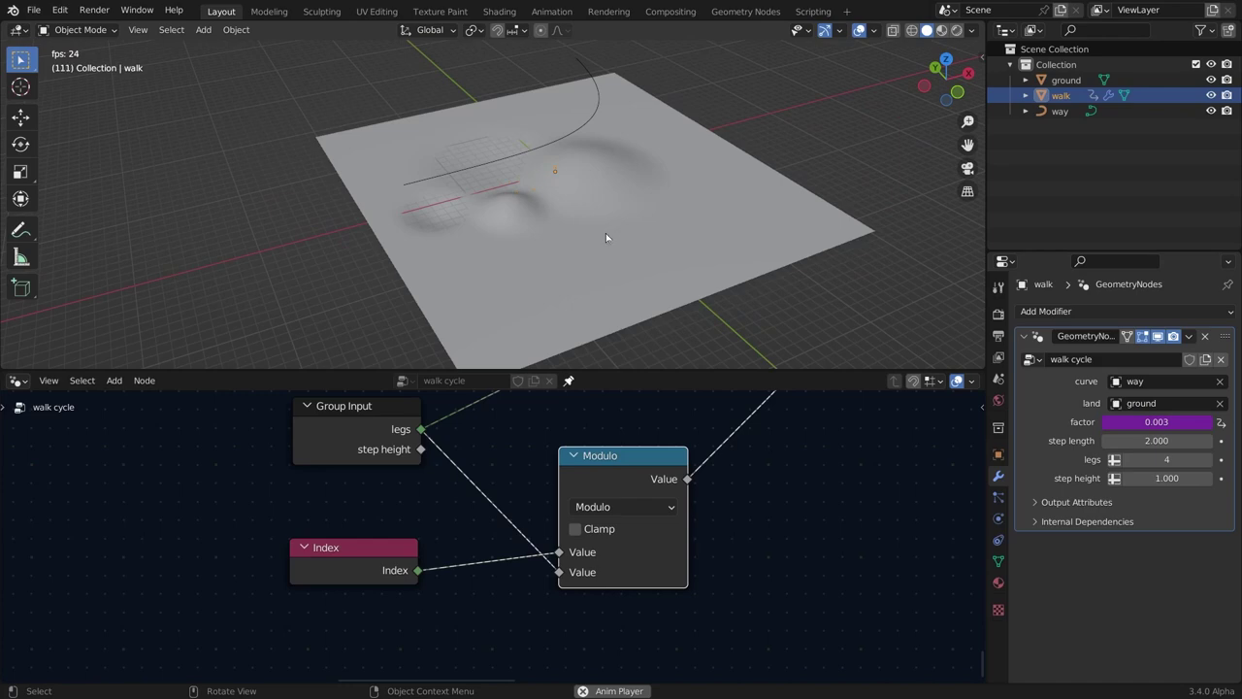
middle_drag(581, 226, 527, 239)
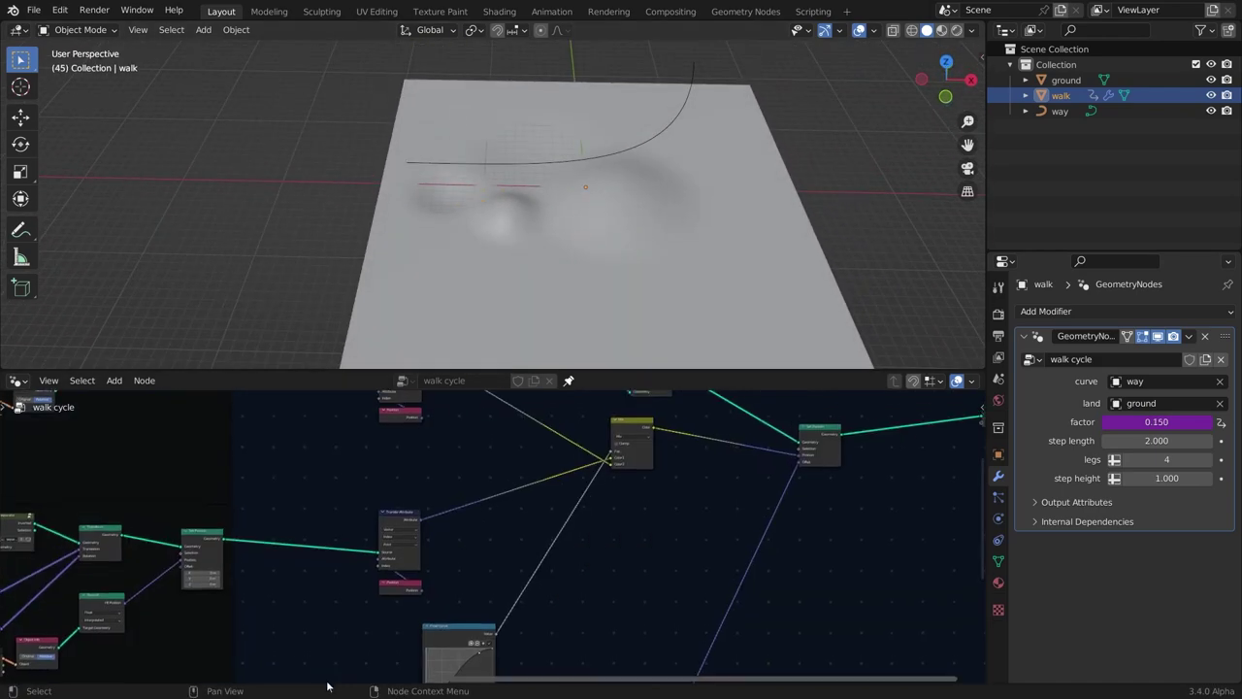
Swap the Mix node's Color1 and Color2 links, play the animation to check the steps, and stop it.
scroll(676, 500, up, 4)
drag(537, 580, 536, 599)
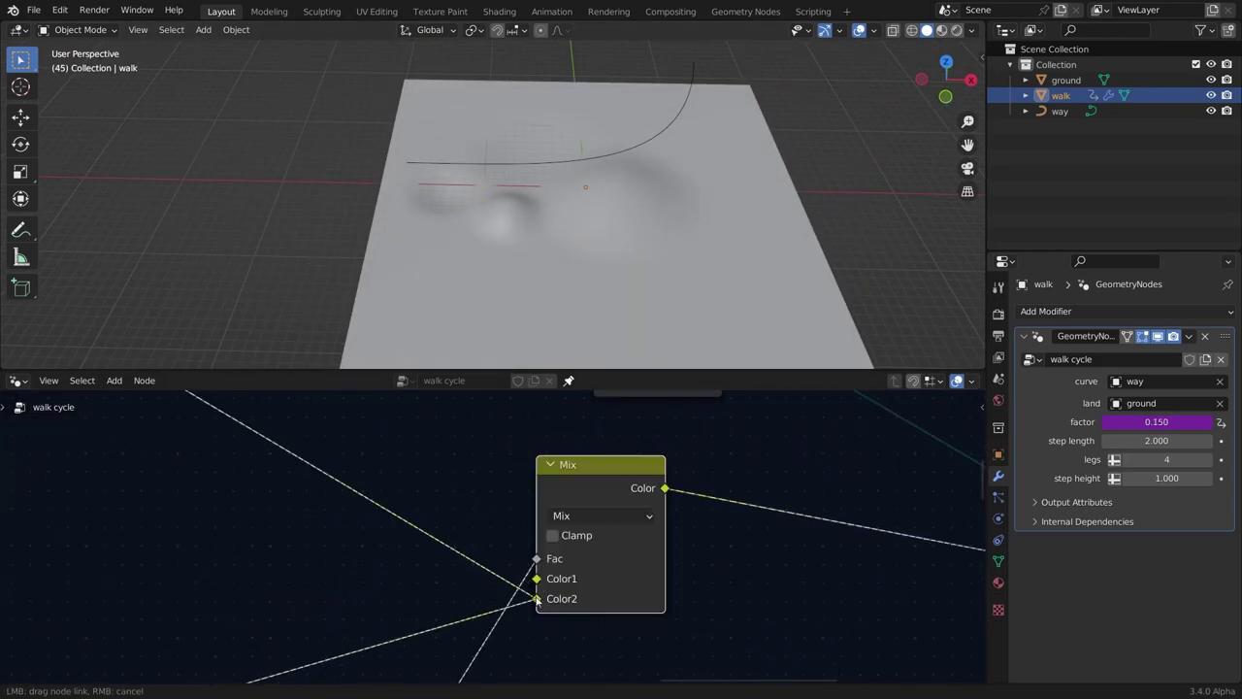
key(space)
scroll(437, 258, up, 2)
middle_drag(427, 260, 470, 195)
scroll(469, 187, up, 1)
scroll(470, 182, up, 1)
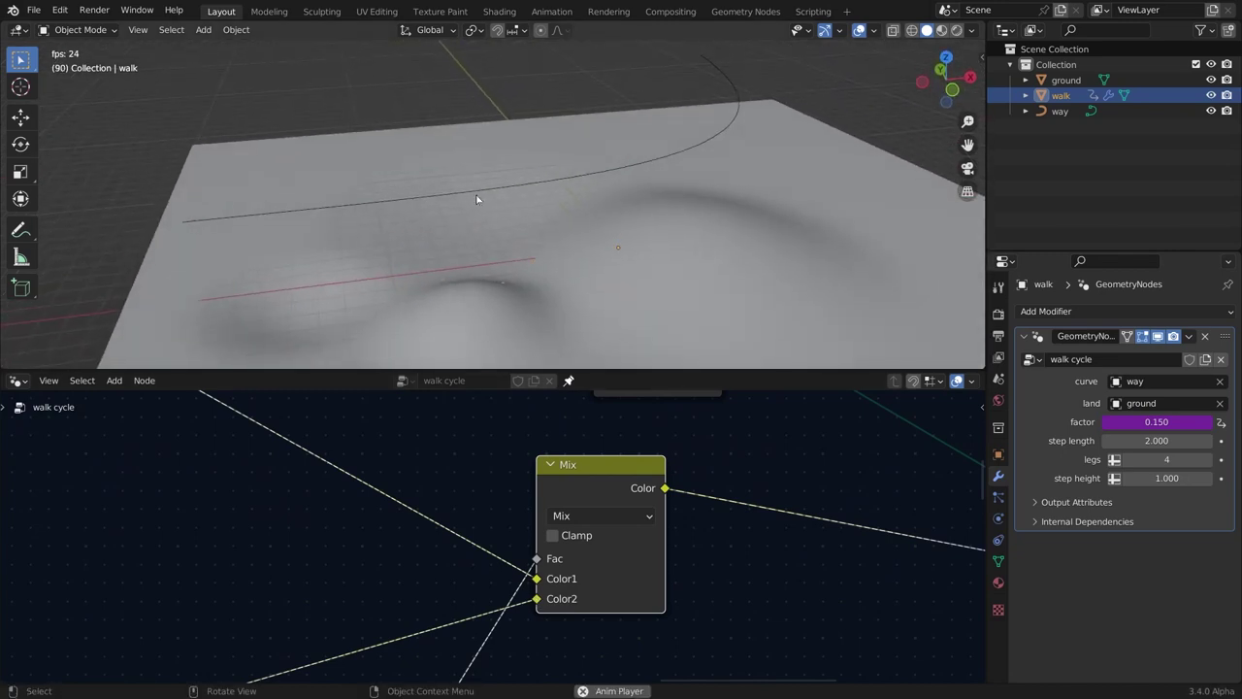
key(Escape)
Enter Edit Mode on the walk mesh, turn on X-ray, and delete the two leg vertices on one side of the centre point.
scroll(477, 191, up, 2)
key(Tab)
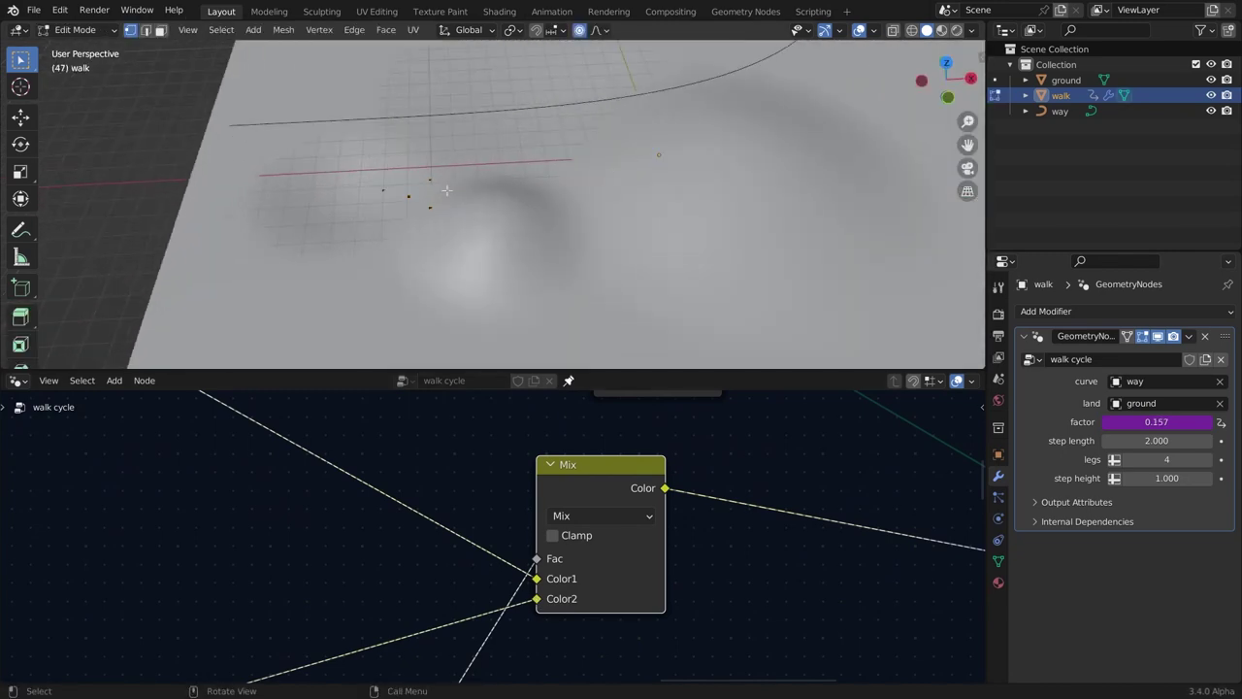
middle_drag(429, 167, 439, 171)
key(alt+z)
scroll(582, 195, up, 3)
shift+middle_drag(660, 185, 461, 183)
key(x)
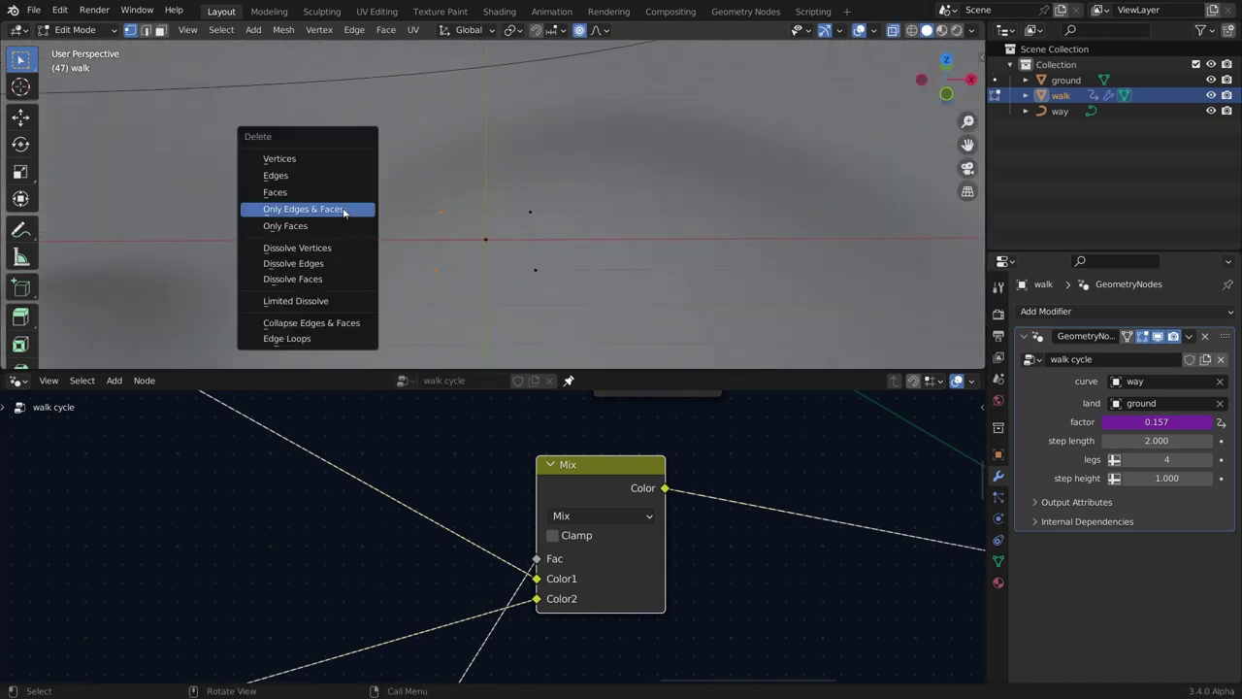
click(299, 160)
Try to move the two remaining leg vertices along the X axis, and return to Object Mode.
drag(556, 182, 513, 279)
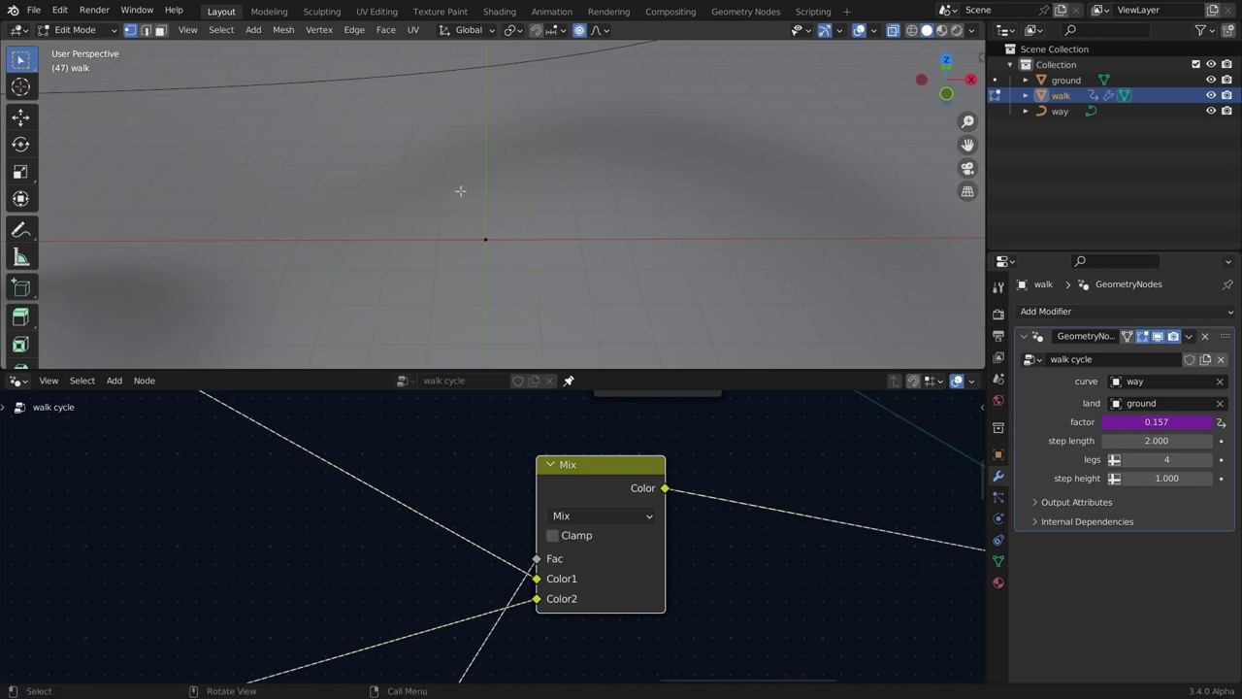
key(g)
key(x)
right_click(411, 187)
key(Tab)
Set the modifier's legs value to 2 and save the file.
click(1164, 459)
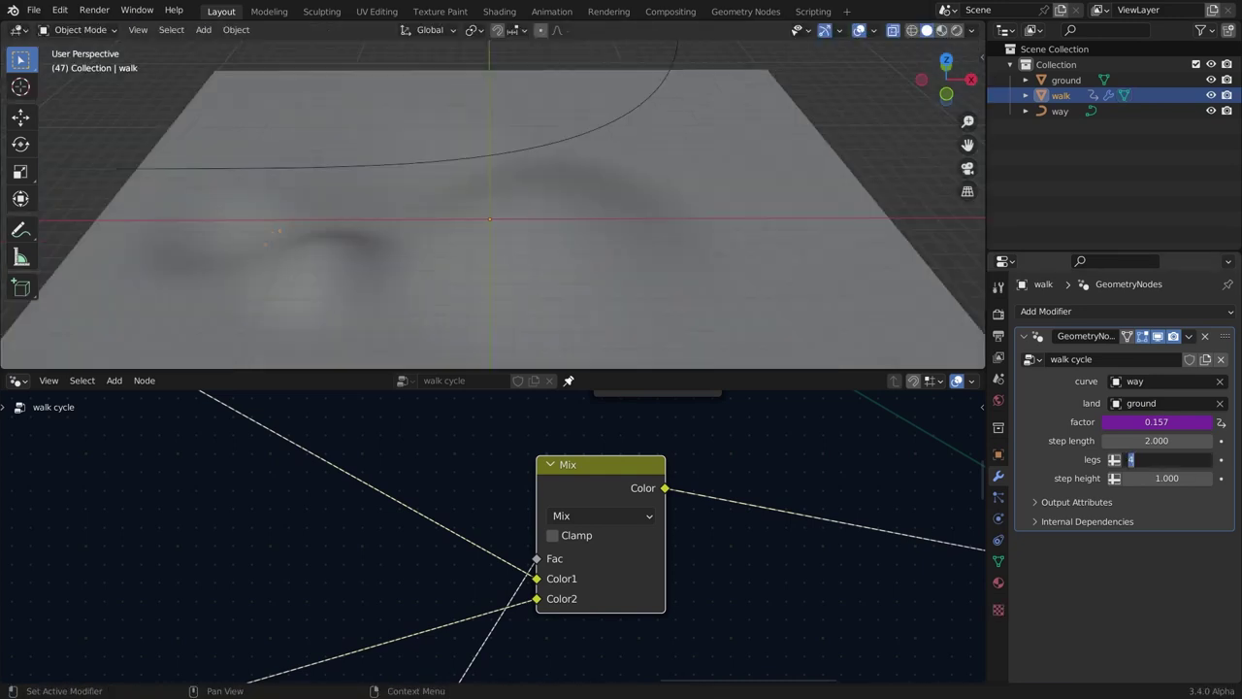
text(2)
key(Return)
middle_drag(658, 266, 612, 263)
scroll(499, 189, up, 2)
key(ctrl+s)
Play the animation to check the two-legged walk over the ground, and stop it.
key(space)
scroll(457, 195, down, 5)
scroll(458, 195, up, 5)
key(space)
Open the separator node group for editing.
scroll(689, 539, down, 17)
middle_drag(430, 499, 550, 513)
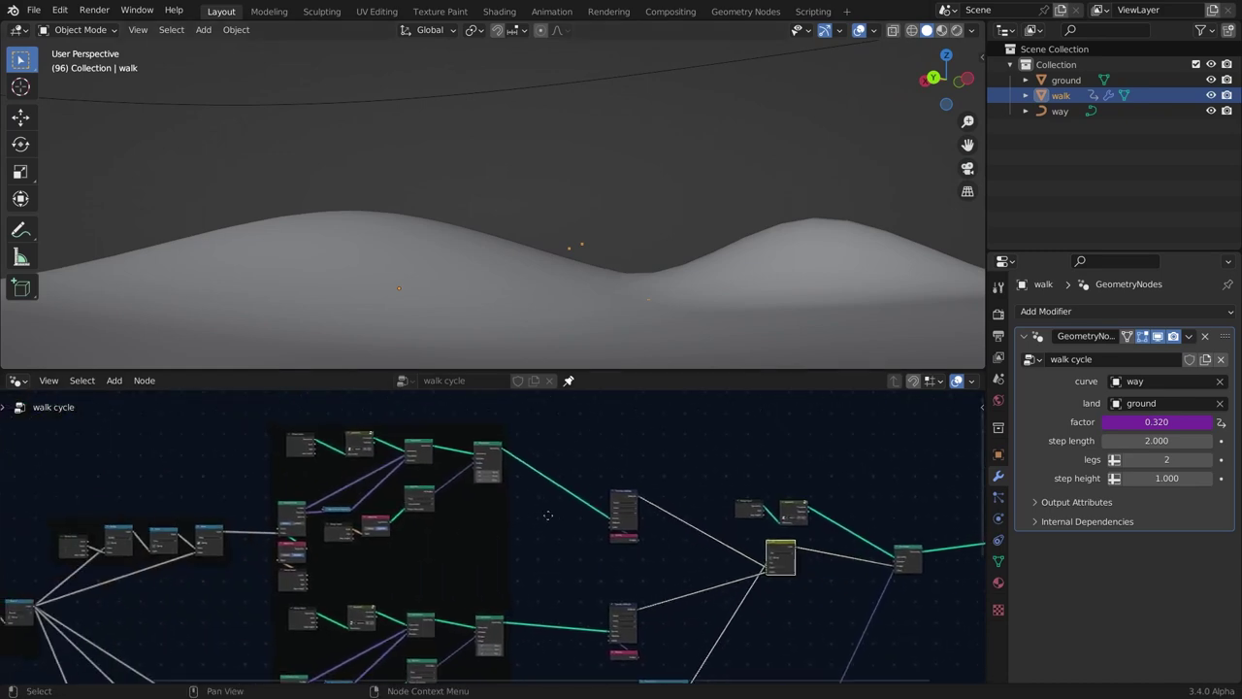
scroll(359, 429, up, 10)
click(418, 471)
key(Tab)
scroll(564, 476, up, 3)
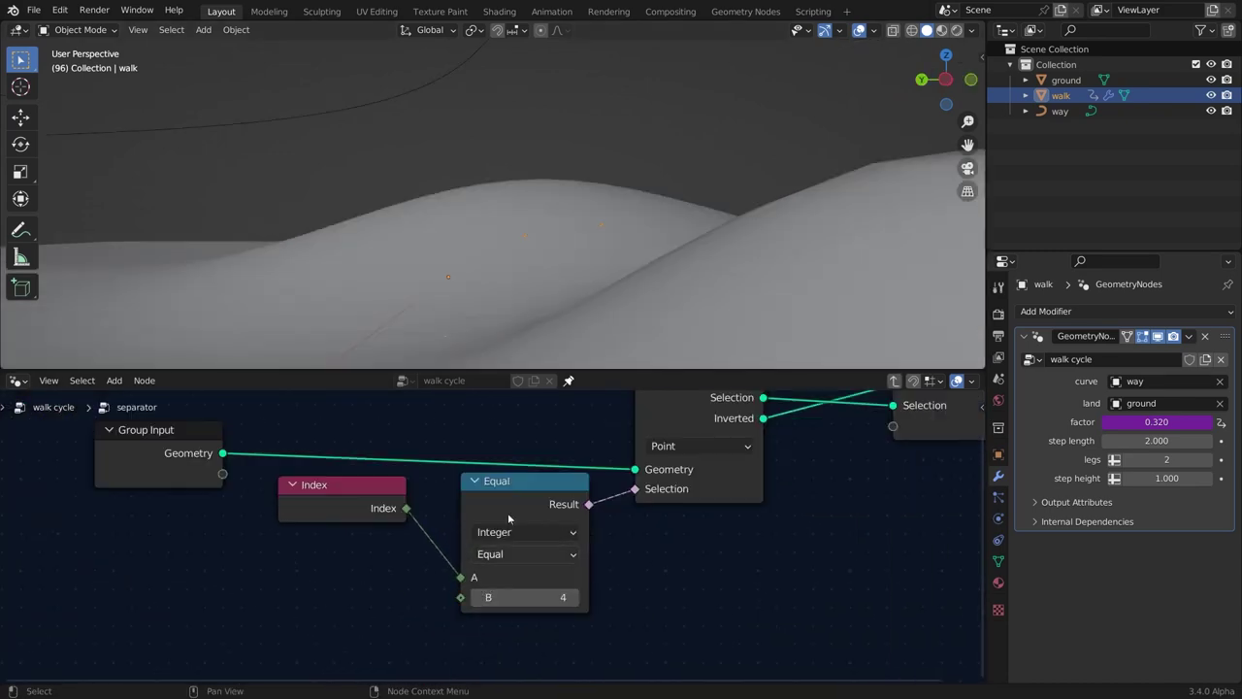
Set the Equal node's B value to 2 and shift the node slightly lower.
middle_drag(492, 295, 529, 295)
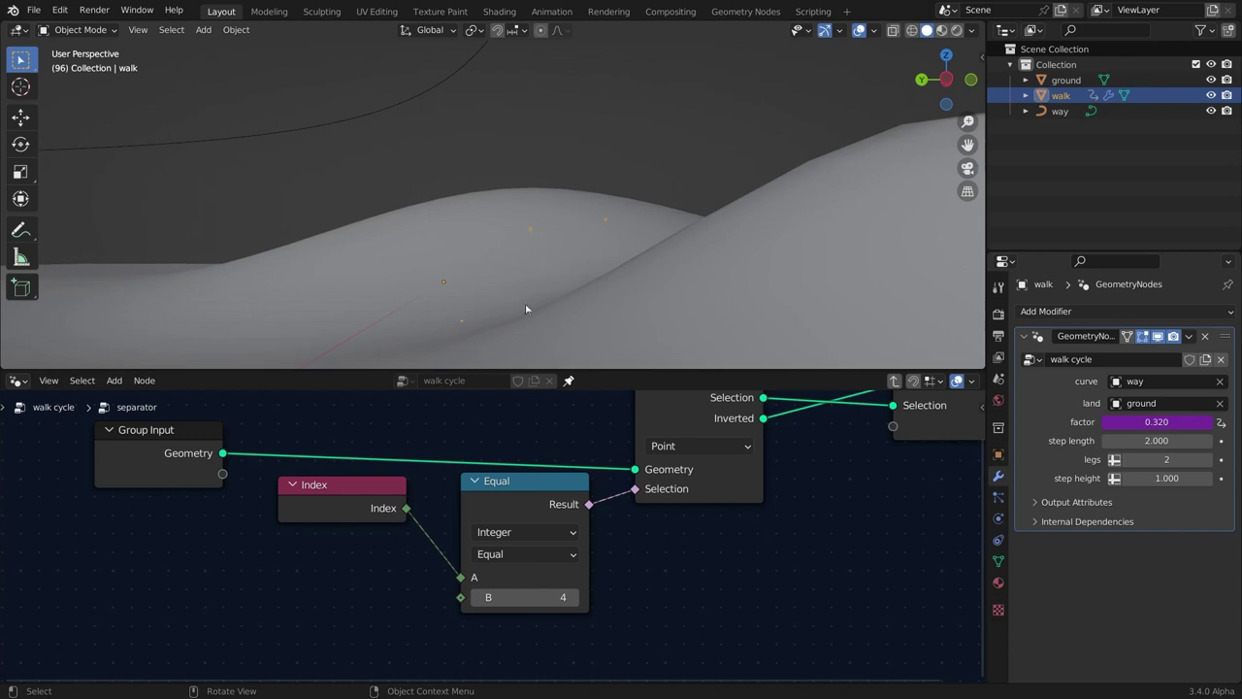
click(475, 598)
click(476, 598)
drag(505, 482, 493, 502)
scroll(502, 604, down, 1)
scroll(537, 587, up, 1)
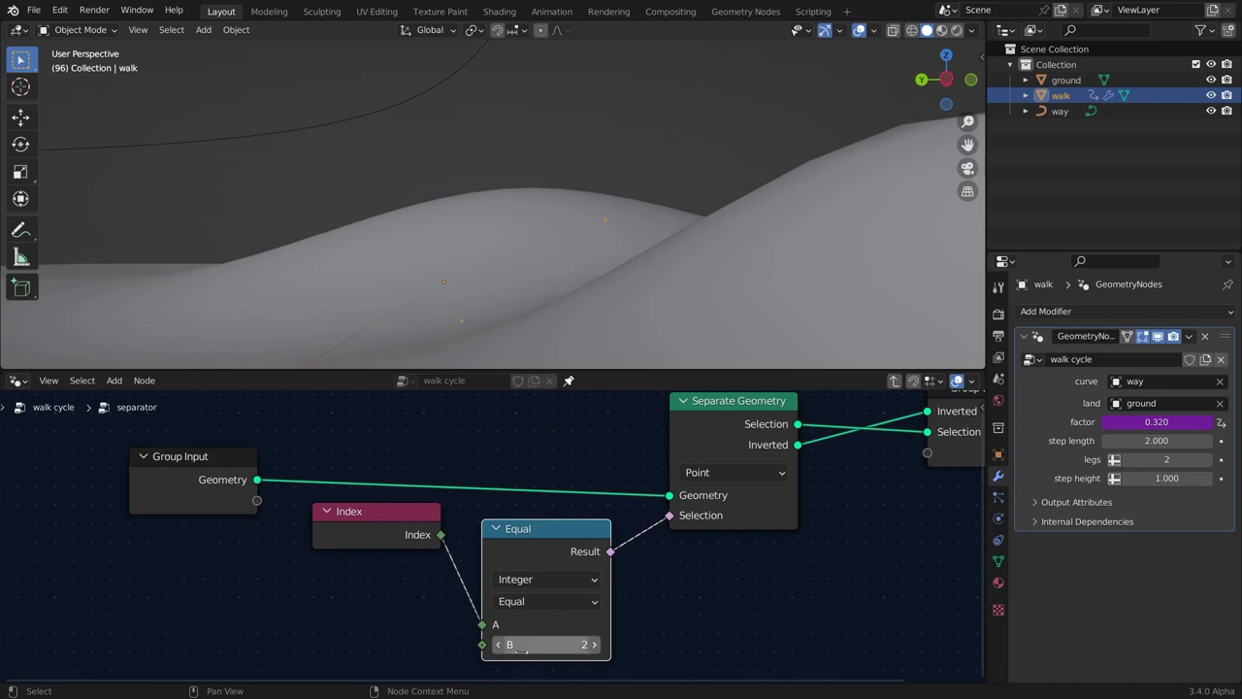
middle_drag(569, 170, 510, 219)
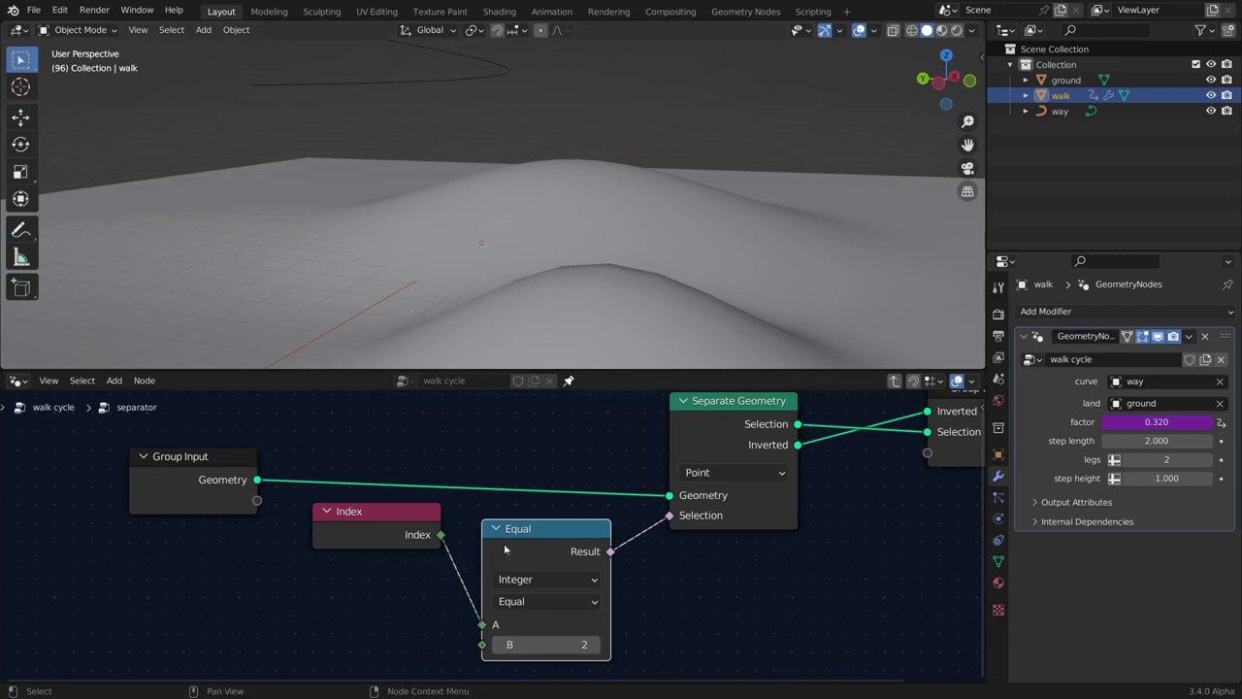
Try a legs value of 4 together with 4 as the Equal node's B value.
click(1157, 459)
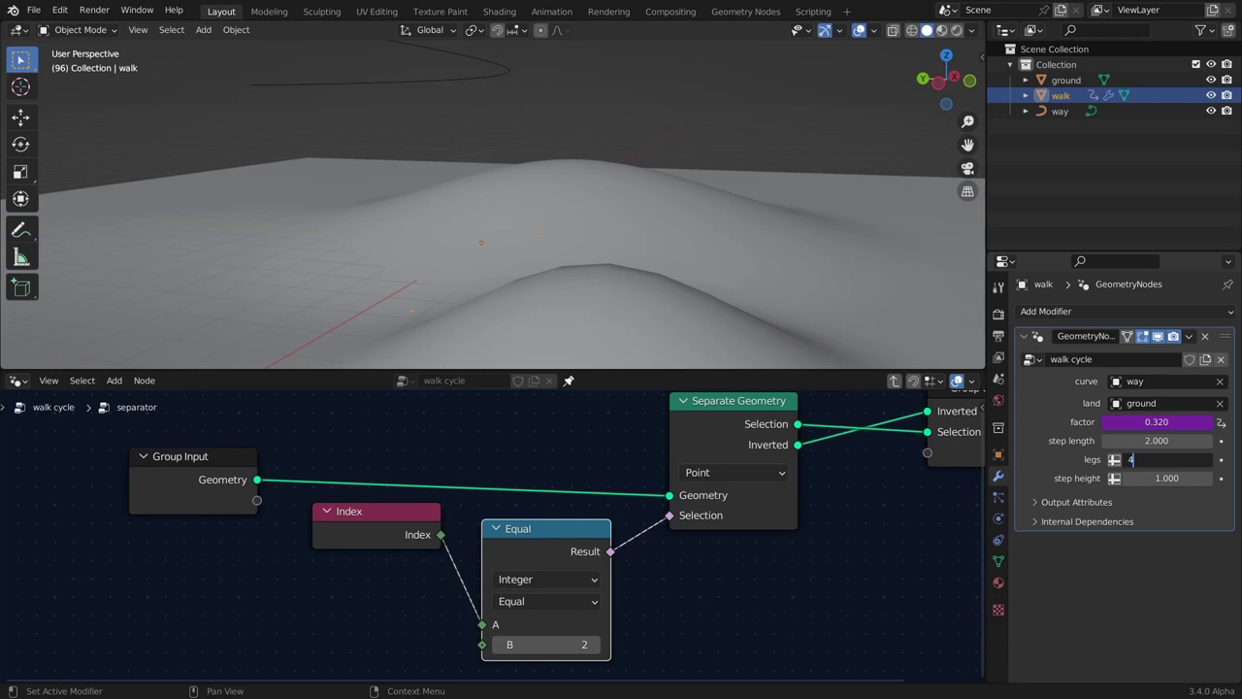
text(4)
key(Return)
click(545, 645)
key(Return)
middle_drag(528, 247, 433, 248)
Set both the modifier's legs value and the Equal node's B value to 2, and save the file.
click(1157, 459)
text(2)
key(Return)
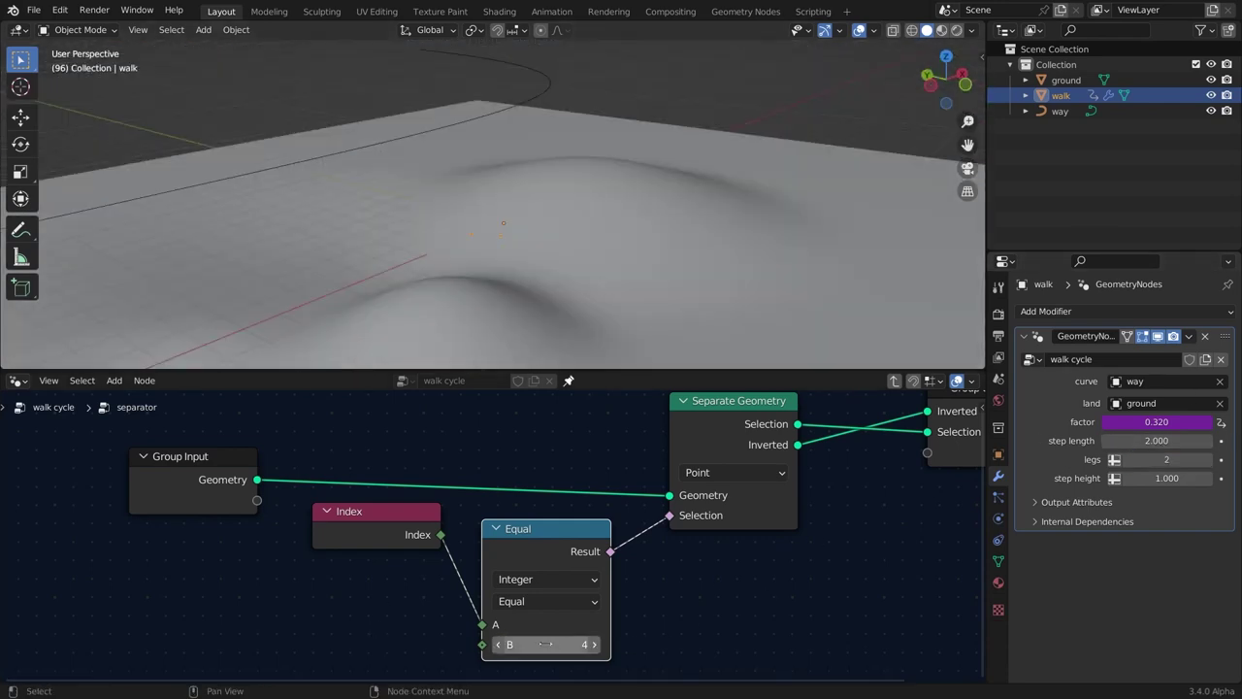
click(545, 645)
text(2)
key(Return)
key(ctrl+s)
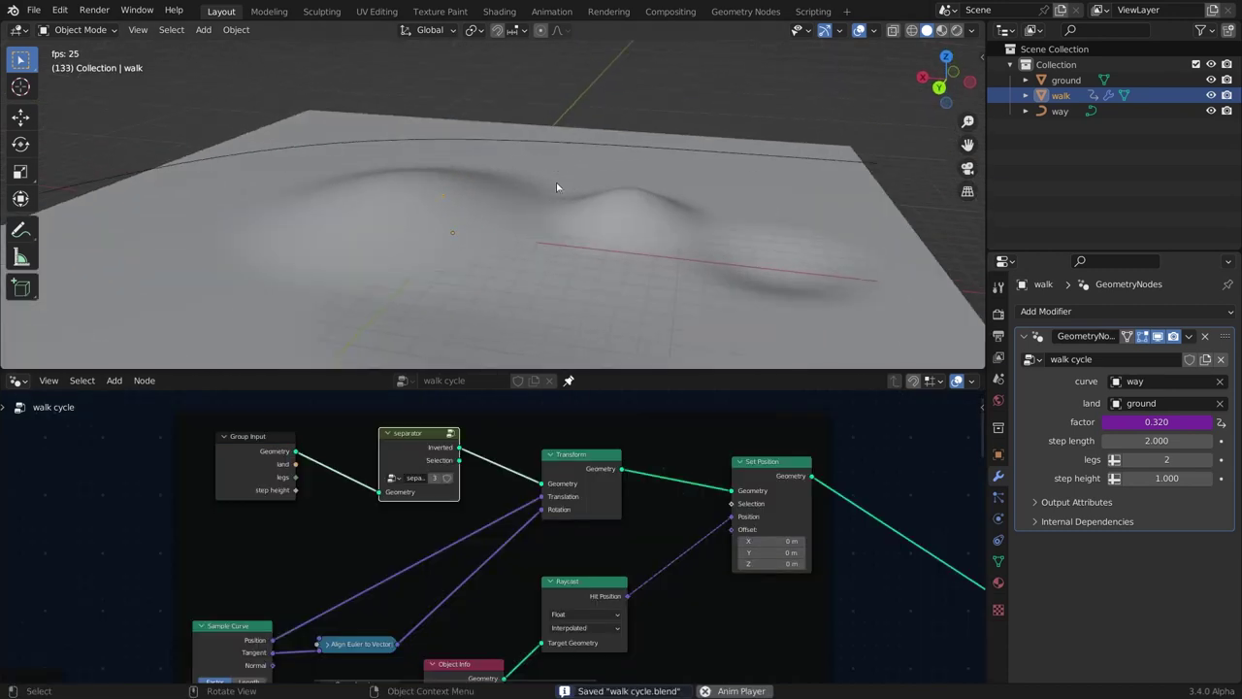
Stop the animation and inspect the leg points on the ground from several angles.
key(Escape)
middle_drag(557, 185, 393, 214)
scroll(477, 214, up, 3)
scroll(444, 236, down, 3)
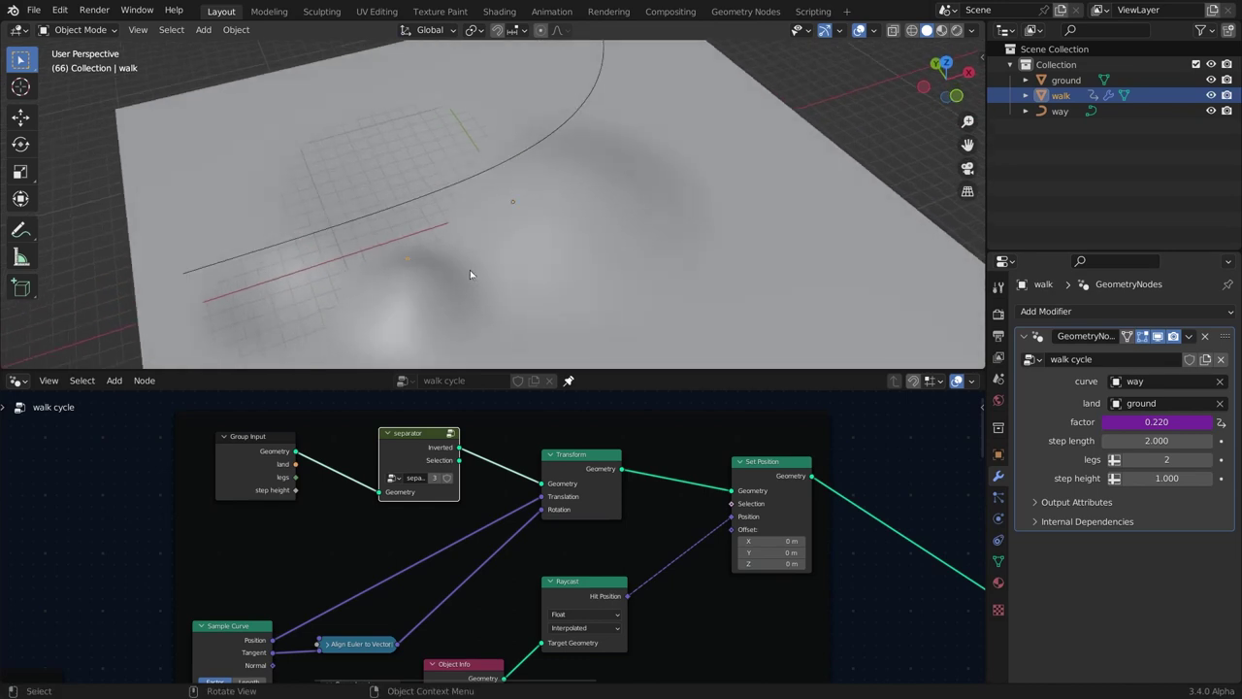
middle_drag(470, 270, 517, 224)
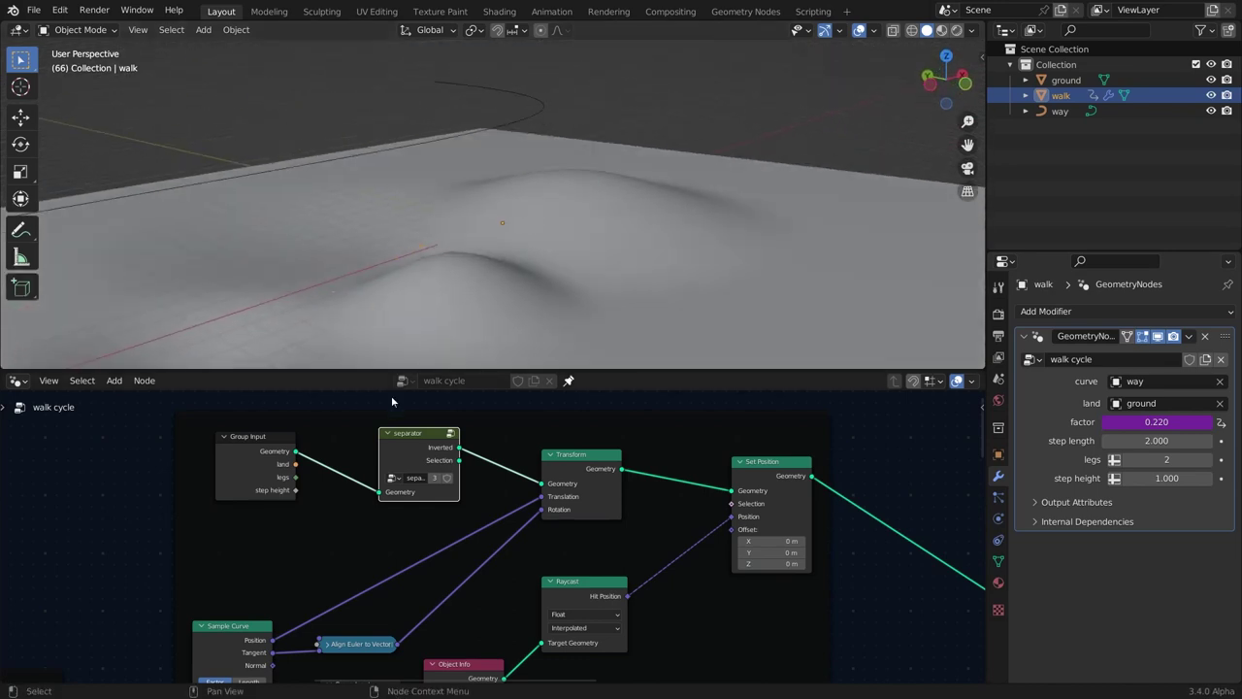
Expose the Equal node's B value as an input of the separator group by linking it to Group Input, and leave the group.
scroll(369, 478, up, 2)
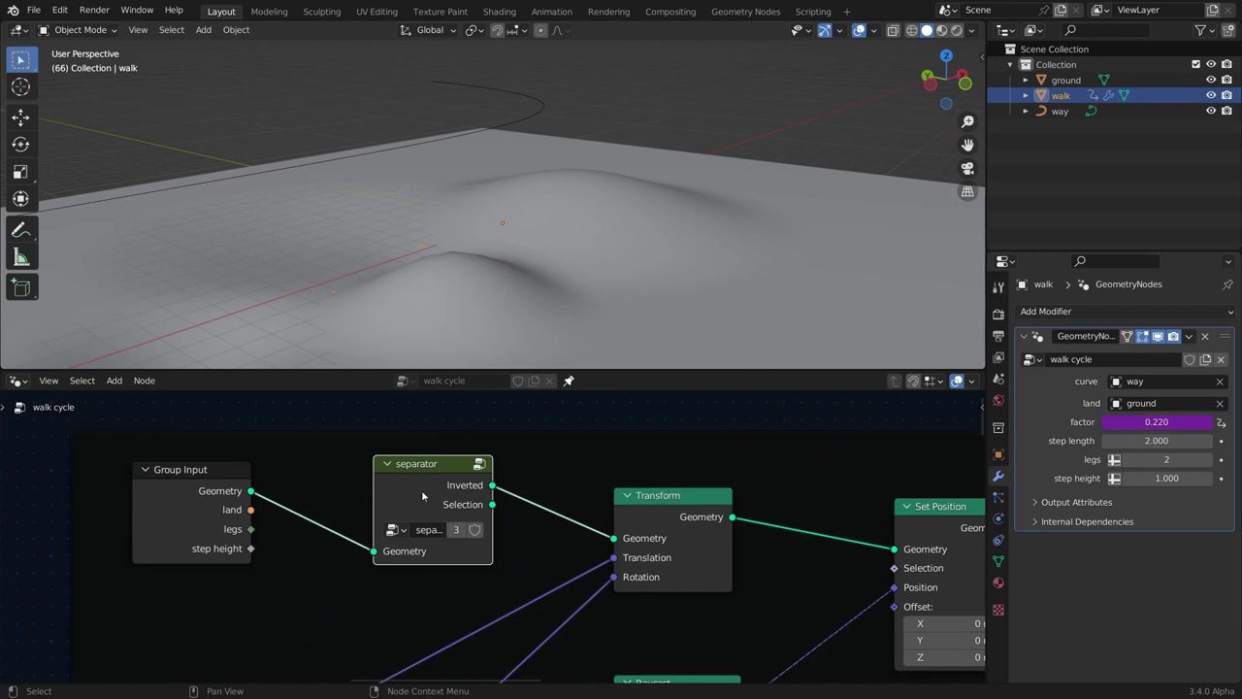
key(Tab)
scroll(493, 597, down, 1)
key(Tab)
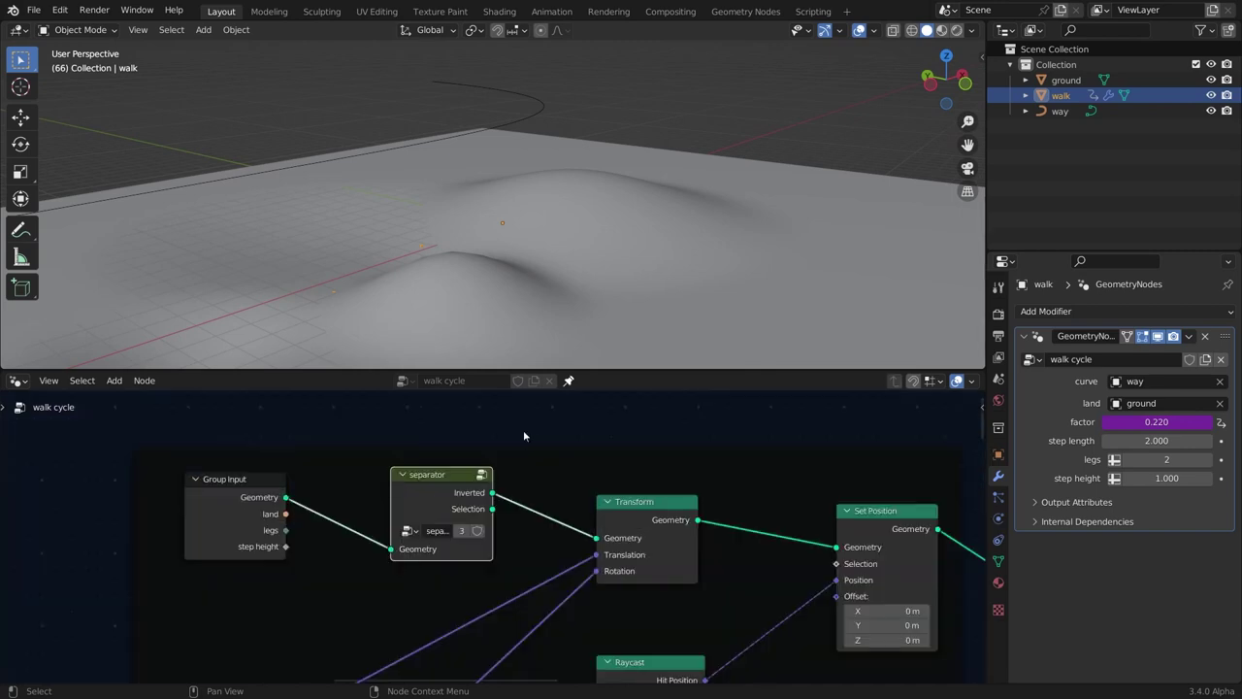
key(Tab)
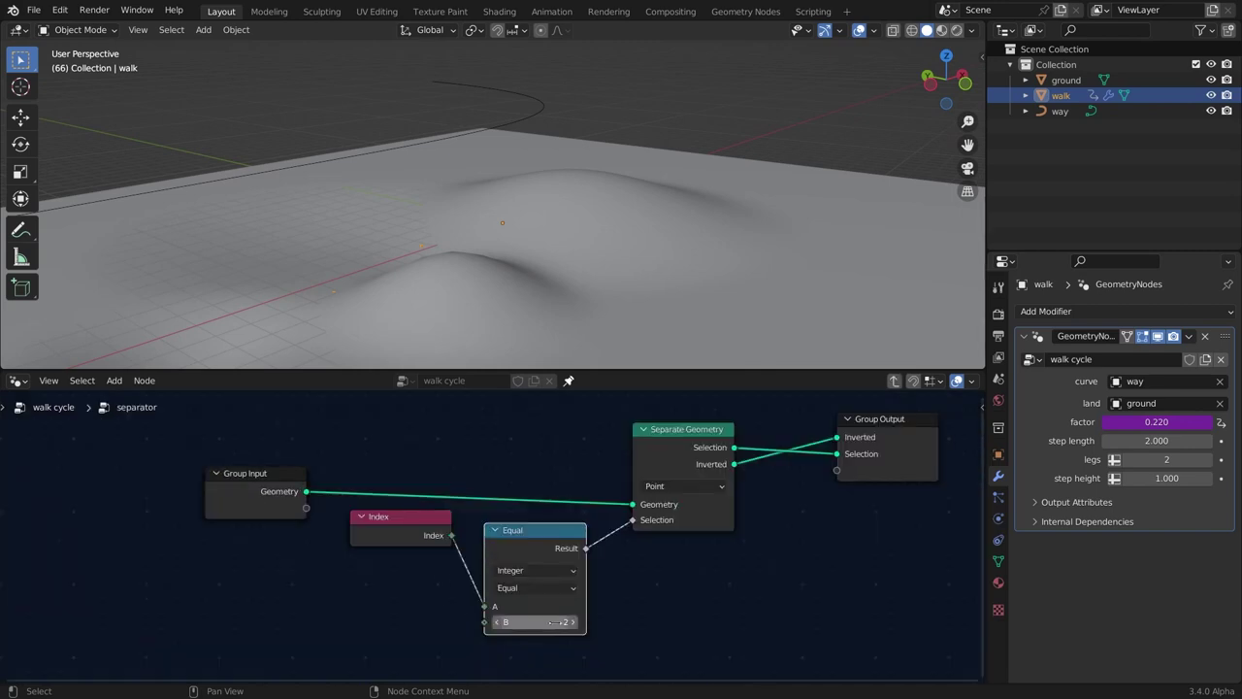
scroll(496, 592, up, 6)
mouse_move(513, 531)
mouse_down()
mouse_move(502, 534)
mouse_move(509, 521)
mouse_up()
drag(473, 631, 196, 459)
key(Tab)
scroll(376, 582, down, 1)
scroll(376, 584, up, 1)
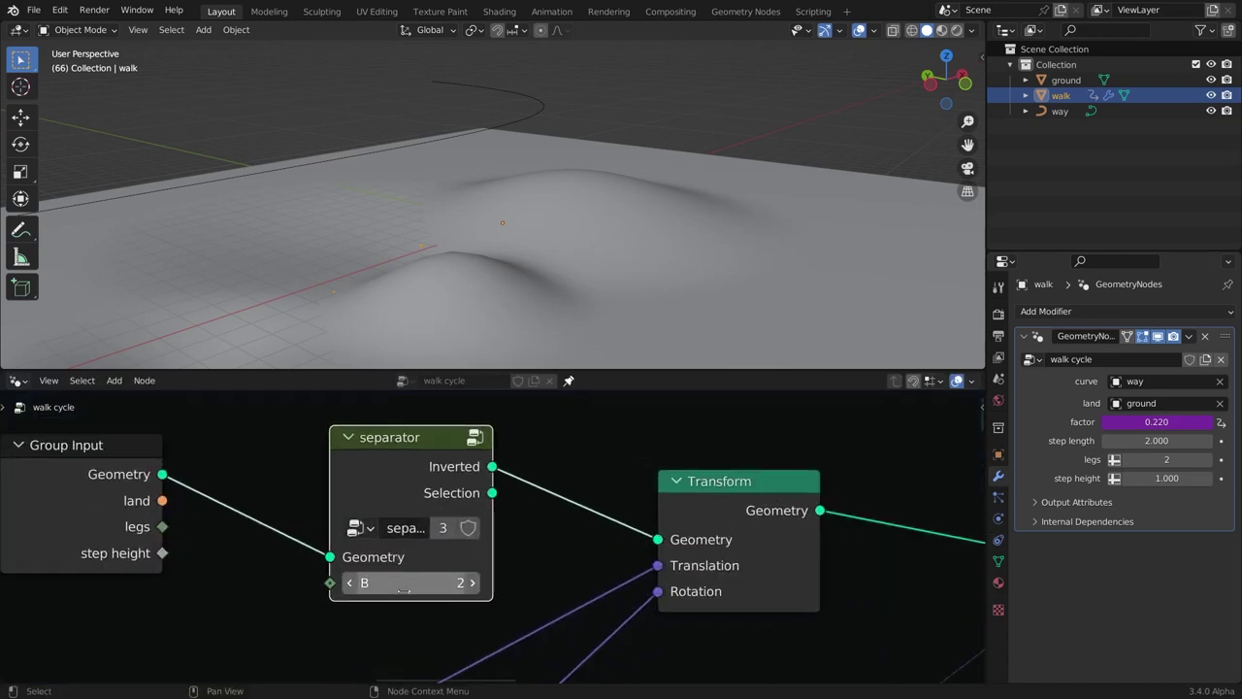
Check the walk mesh's points with X-ray on, and turn X-ray off again.
scroll(389, 496, down, 2)
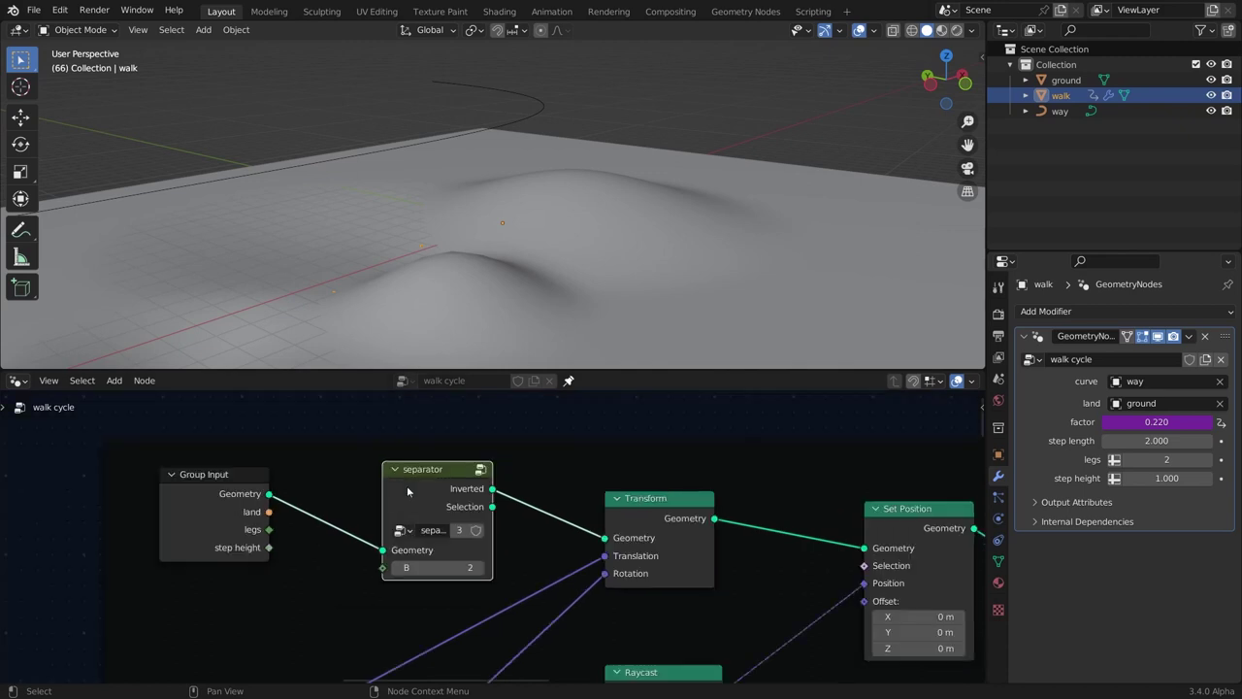
scroll(437, 515, down, 6)
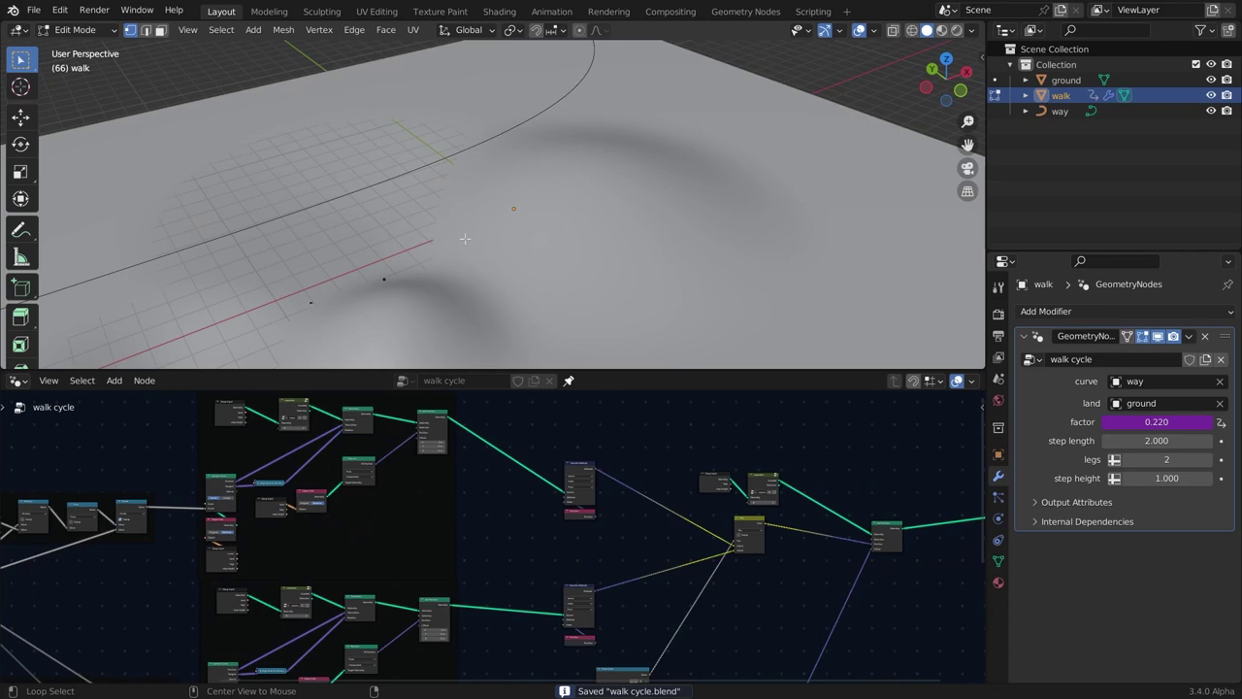
key(alt+z)
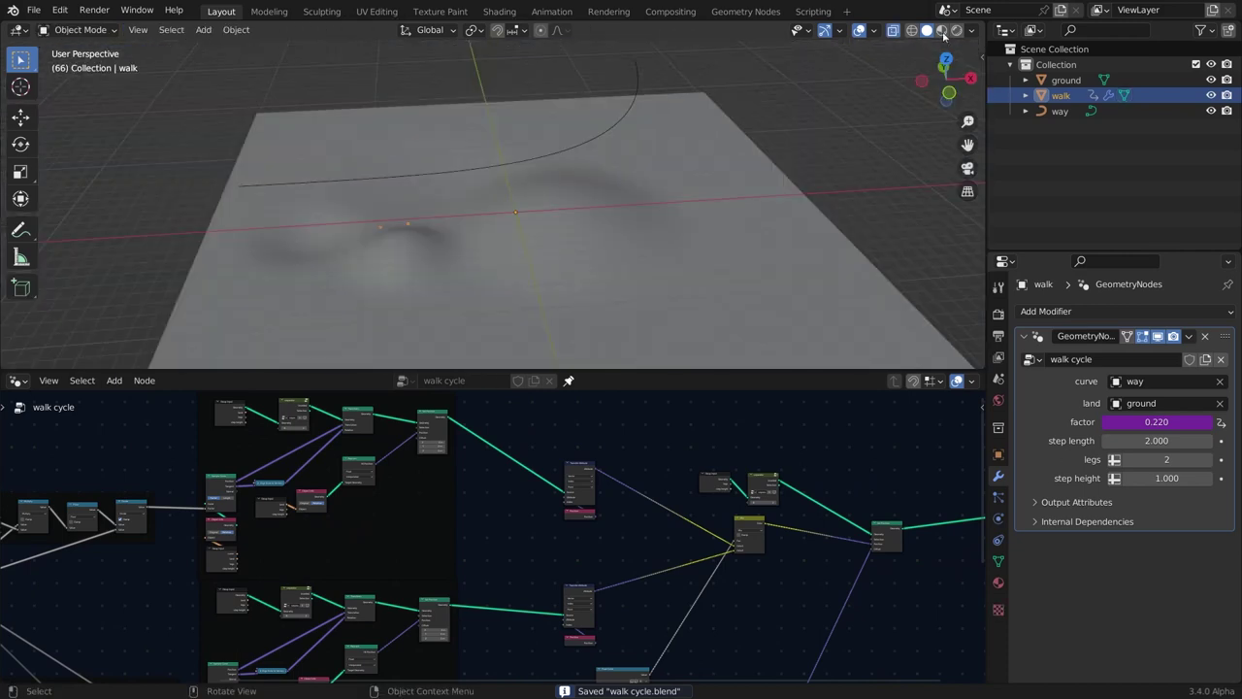
click(890, 34)
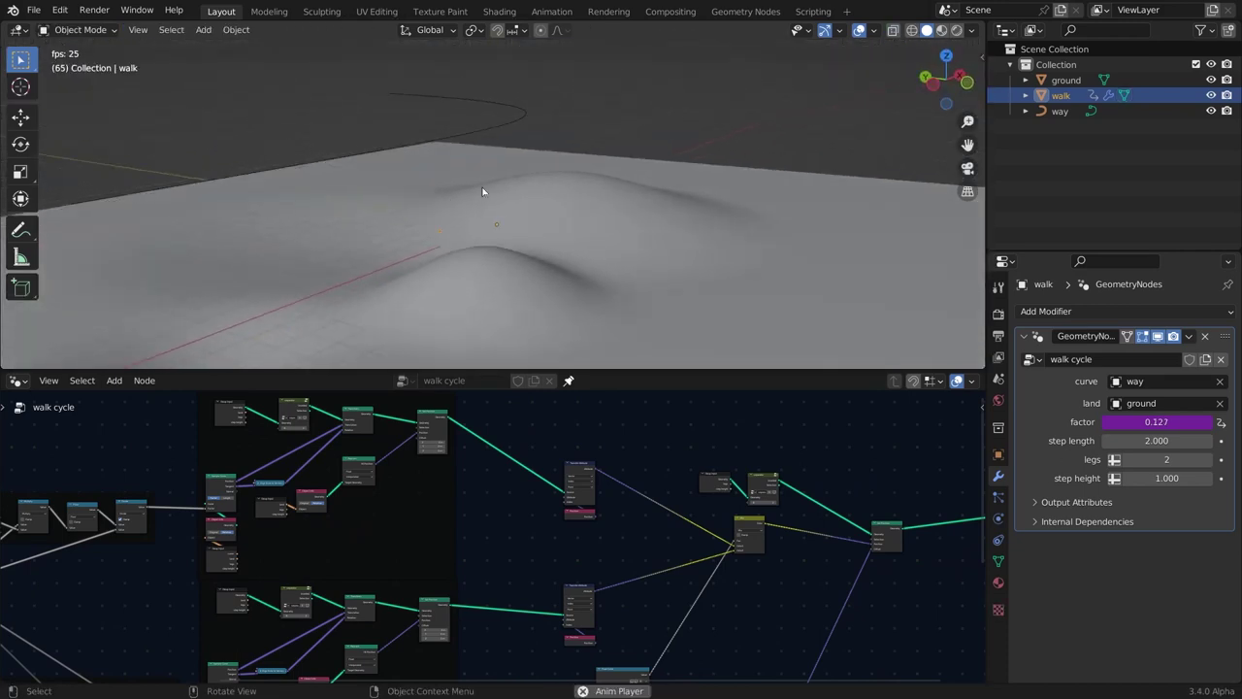
Stop the animation and insert an Instance on Points node between the final Set Position and Group Output.
middle_drag(485, 190, 610, 210)
key(space)
scroll(411, 499, down, 3)
scroll(597, 497, up, 3)
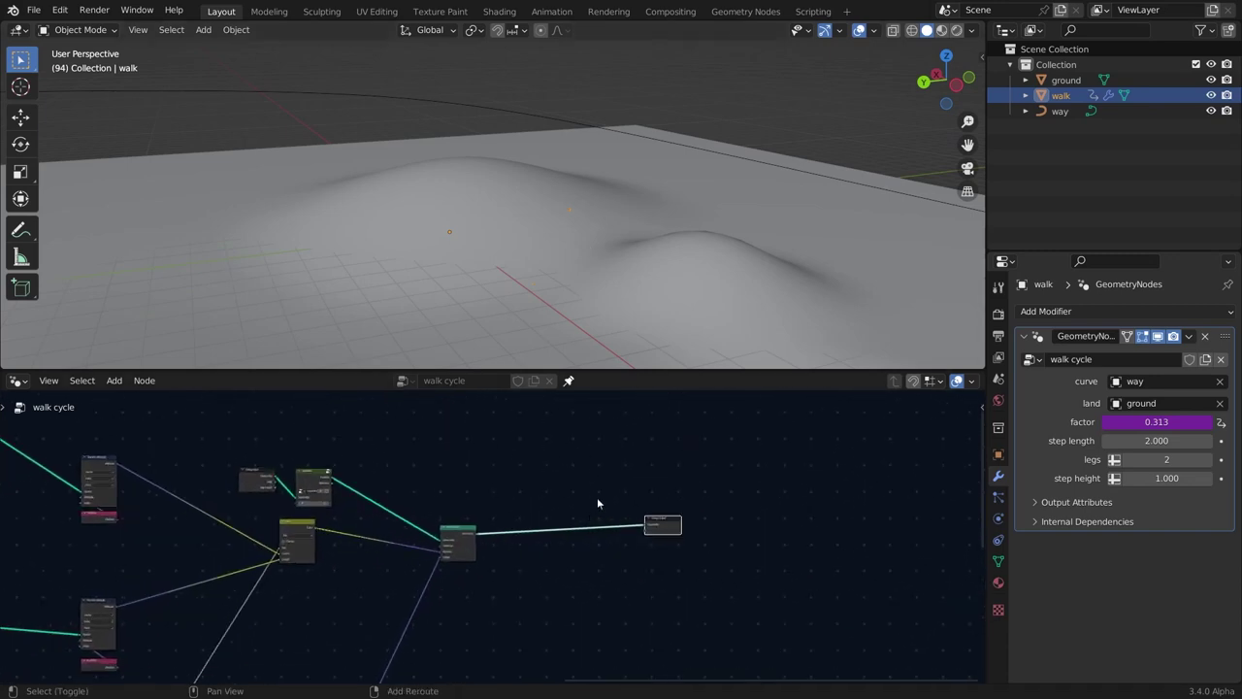
key(shift+a)
click(544, 363)
text(ins)
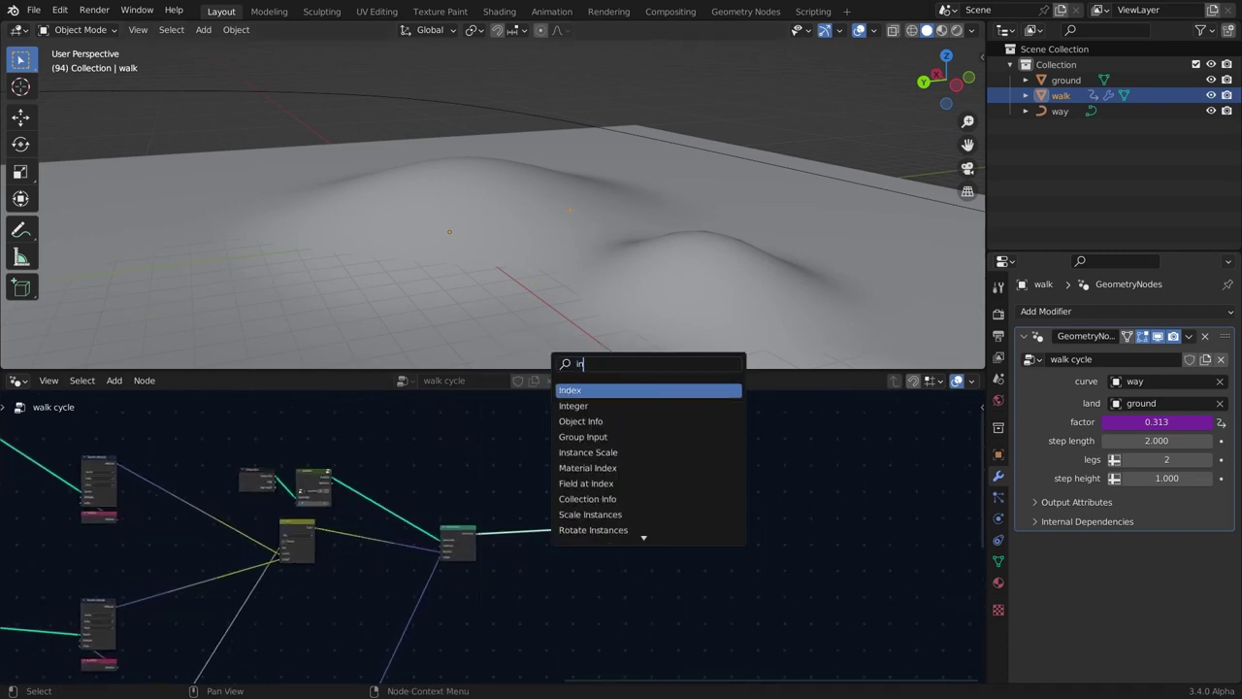
text(t)
click(613, 421)
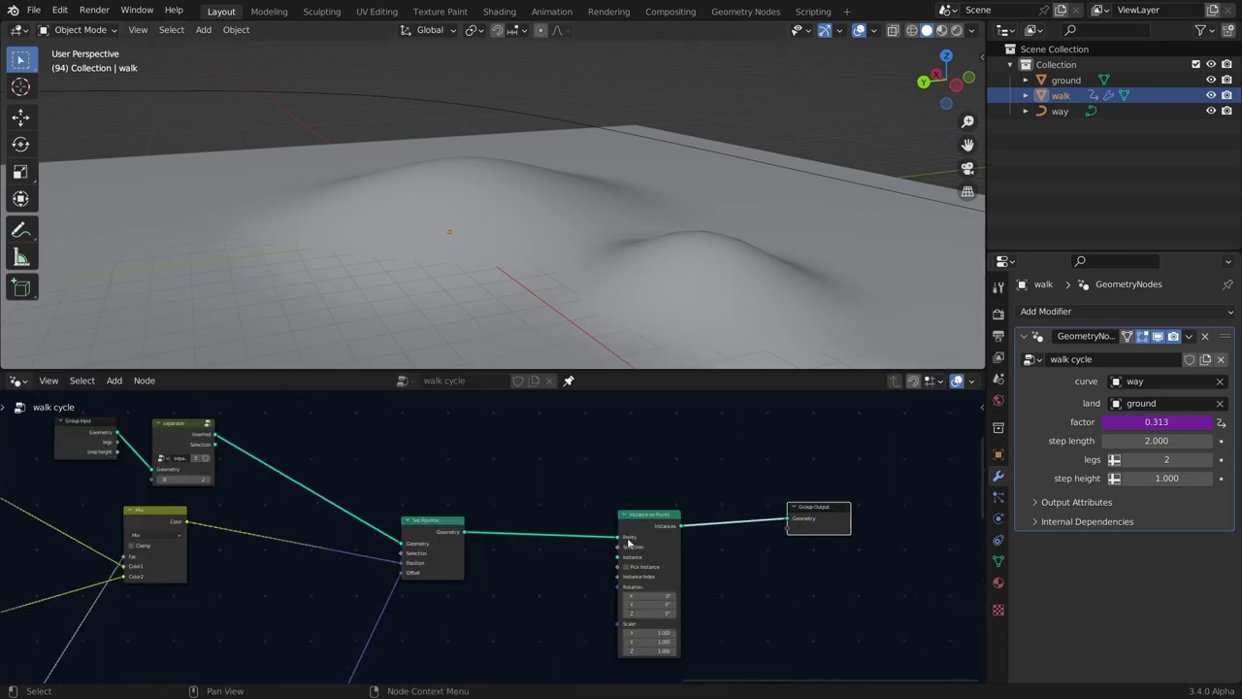
drag(621, 538, 677, 534)
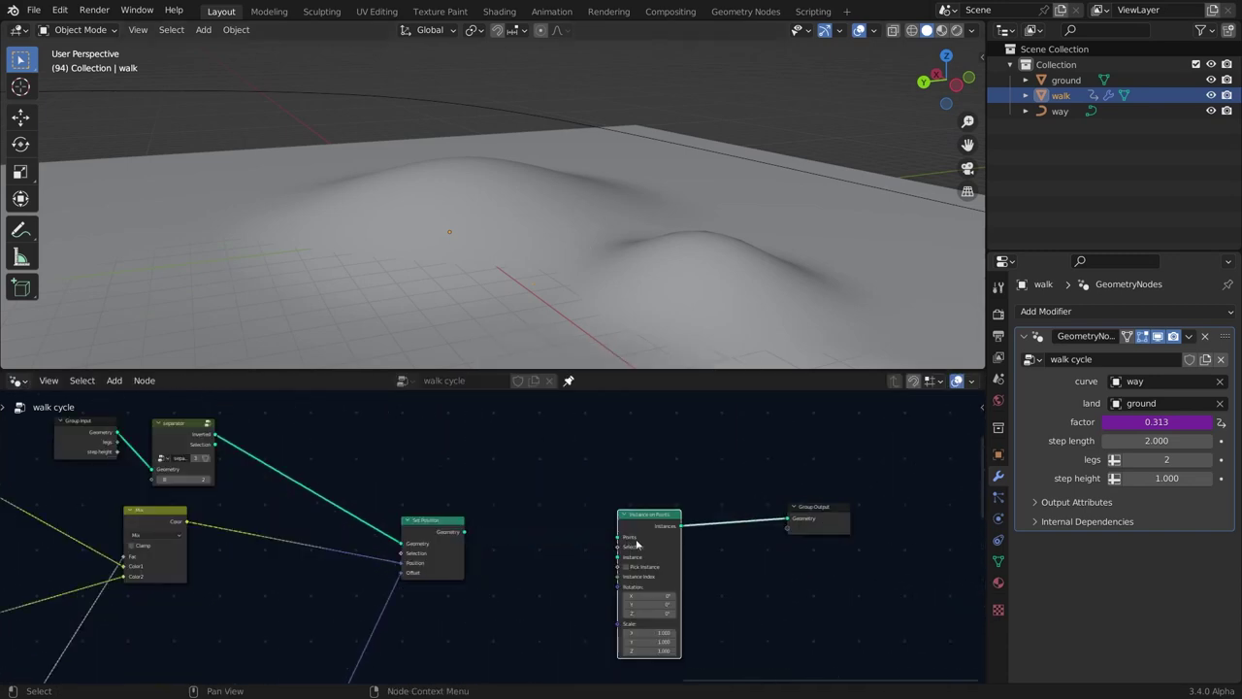
Add an Ico Sphere with a 0.25 m radius as the instance for Instance on Points.
drag(466, 536, 335, 489)
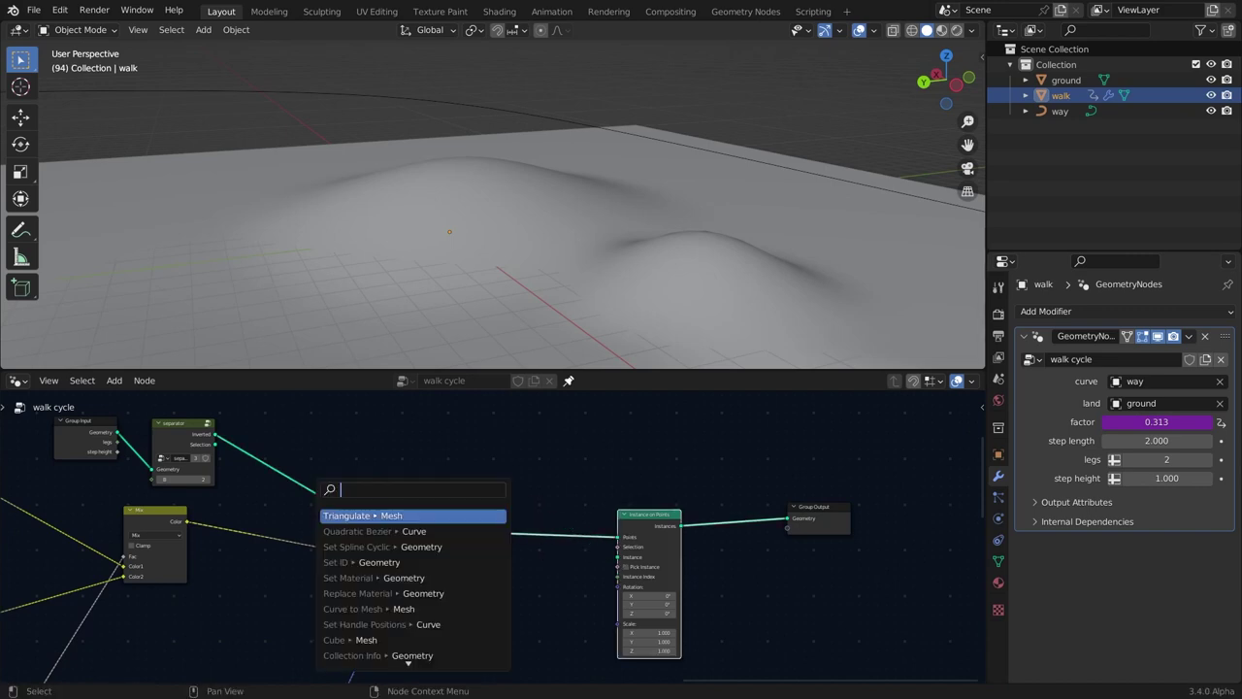
text(ic)
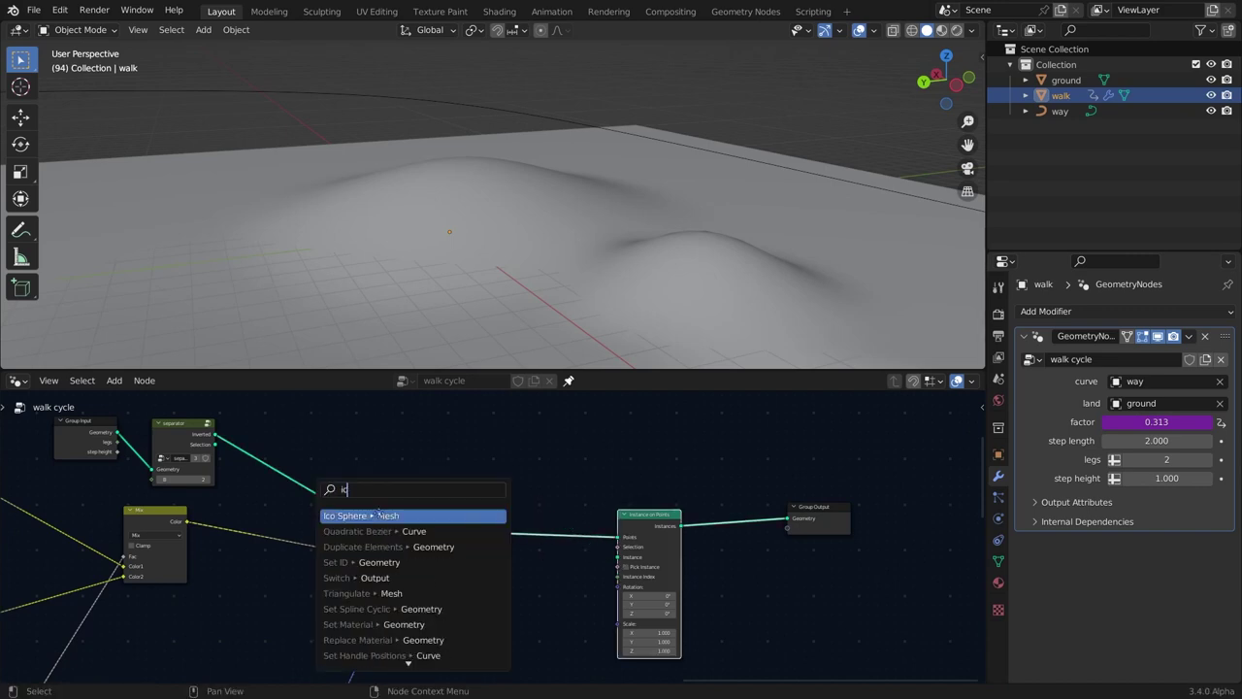
key(Return)
click(568, 476)
Play the animation in top view and examine how the leg spheres move along the curve.
middle_drag(514, 219, 395, 215)
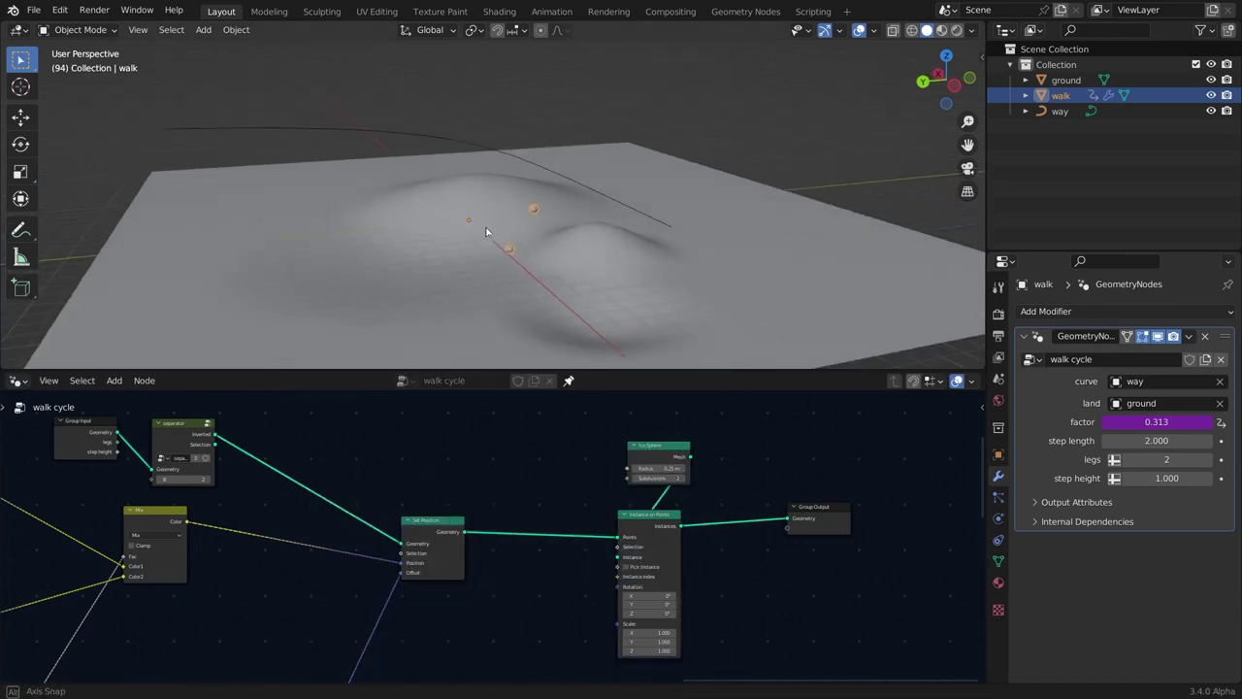
key(space)
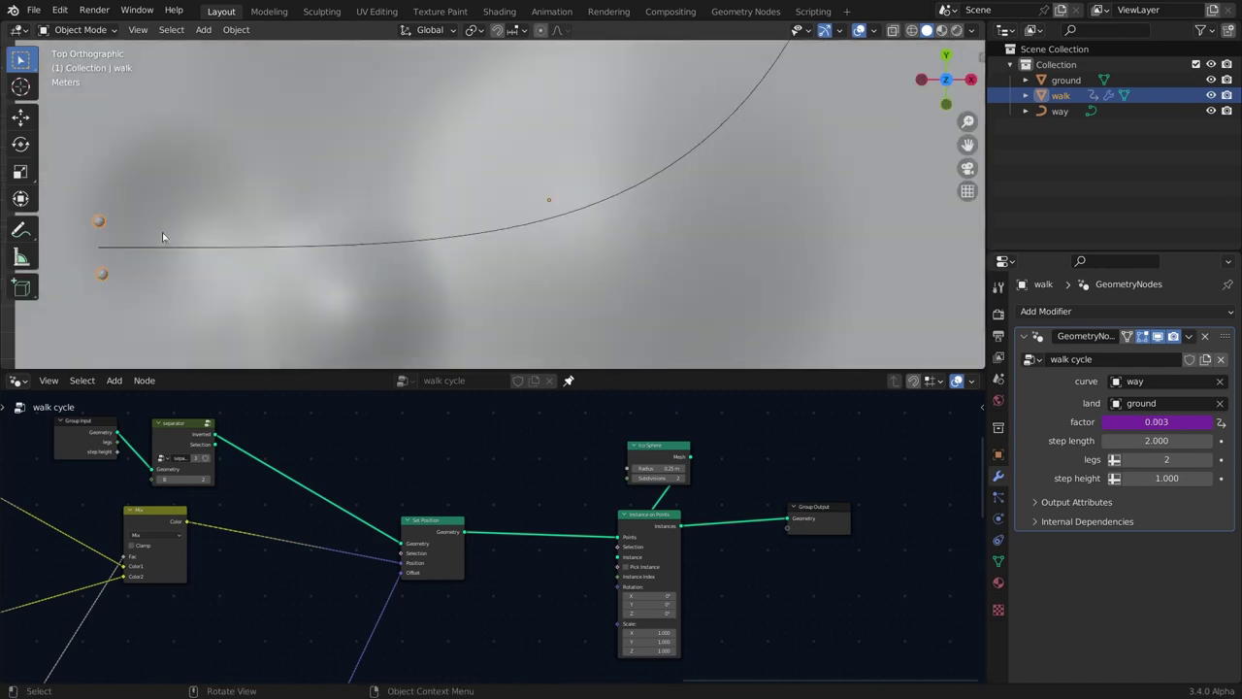
shift+middle_drag(162, 234, 464, 229)
scroll(464, 229, up, 1)
key(space)
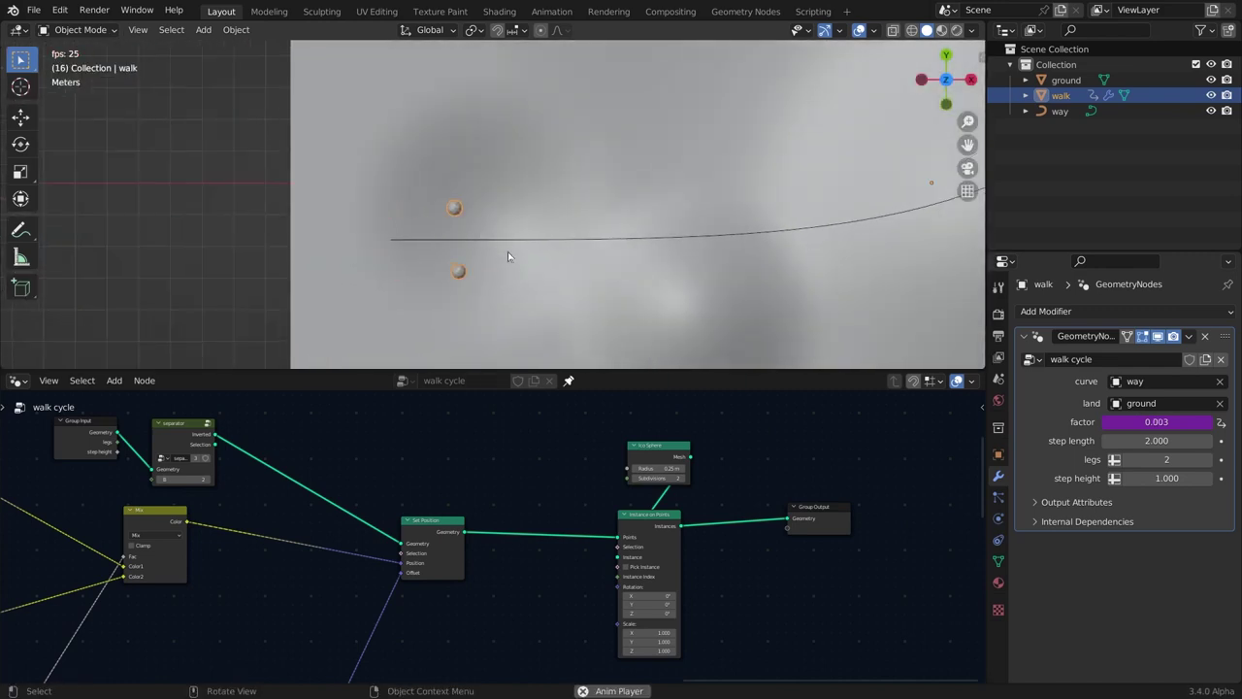
key(space)
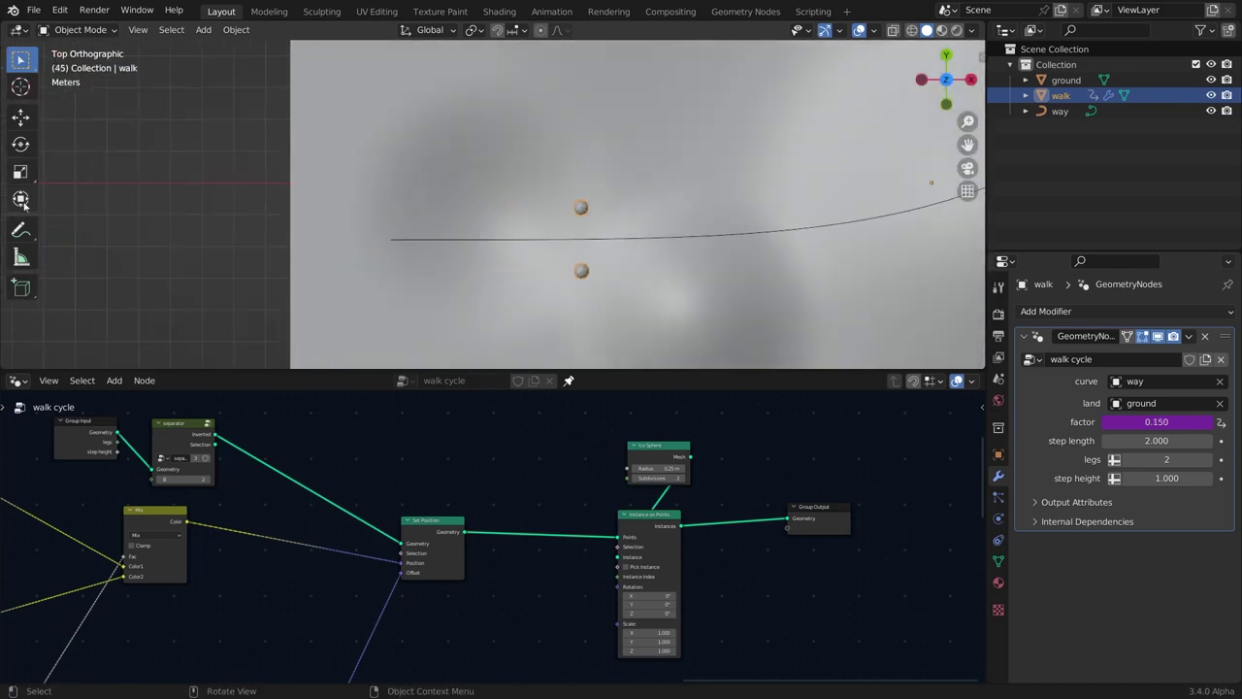
Sketch alternating step arcs along the curve as annotations, erase them, and play the animation briefly.
click(21, 232)
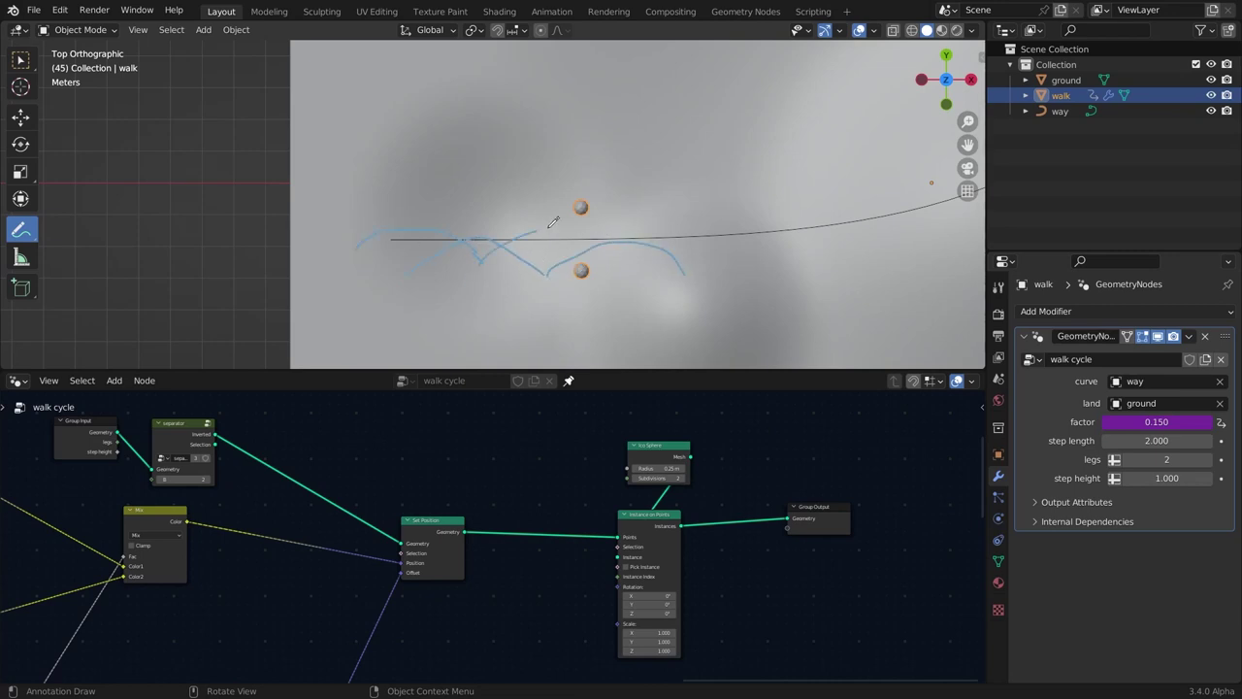
ctrl+drag(706, 239, 291, 228)
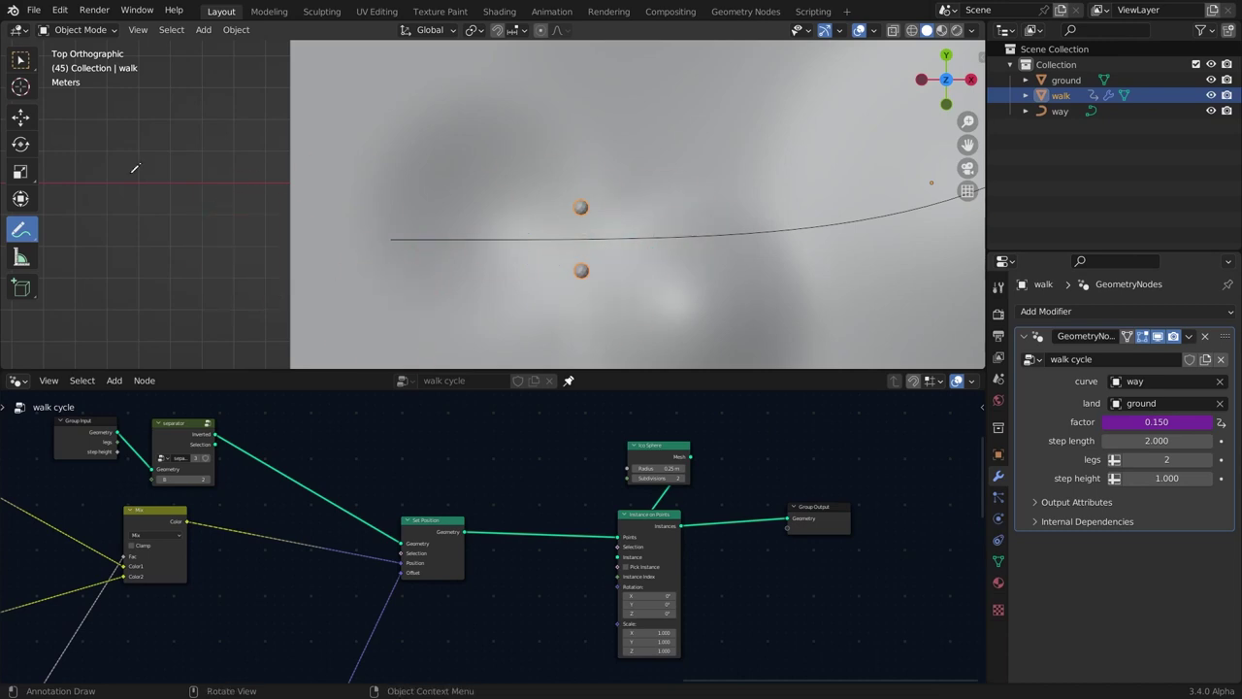
click(20, 61)
key(space)
key(space)
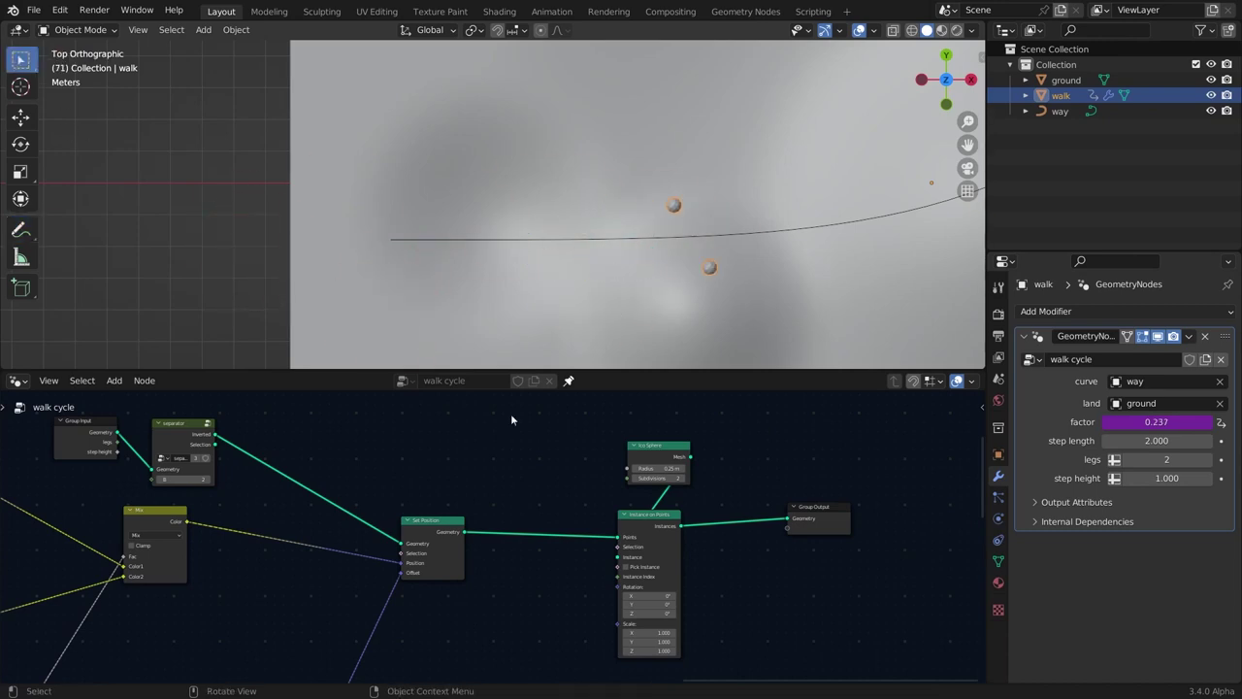
Move the Group Input and separator nodes away from the Transform node to make room between them.
scroll(762, 569, down, 6)
drag(684, 493, 653, 487)
scroll(672, 495, up, 3)
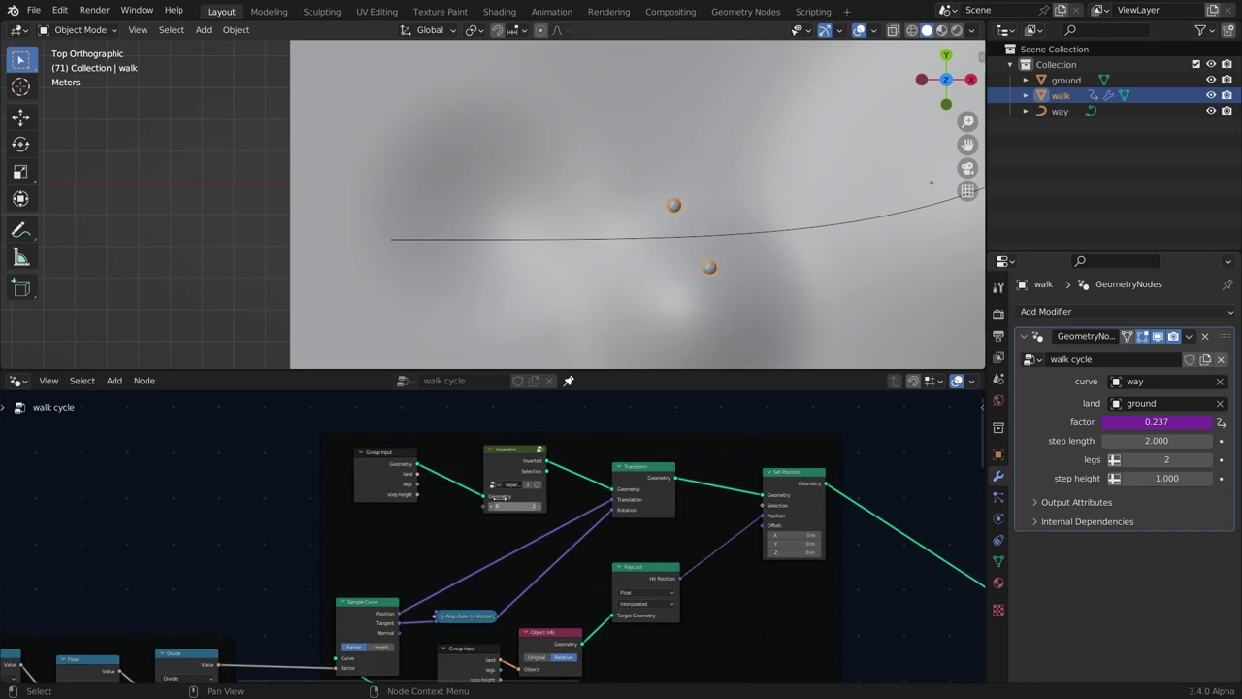
click(523, 457)
shift+click(397, 467)
drag(510, 472, 363, 459)
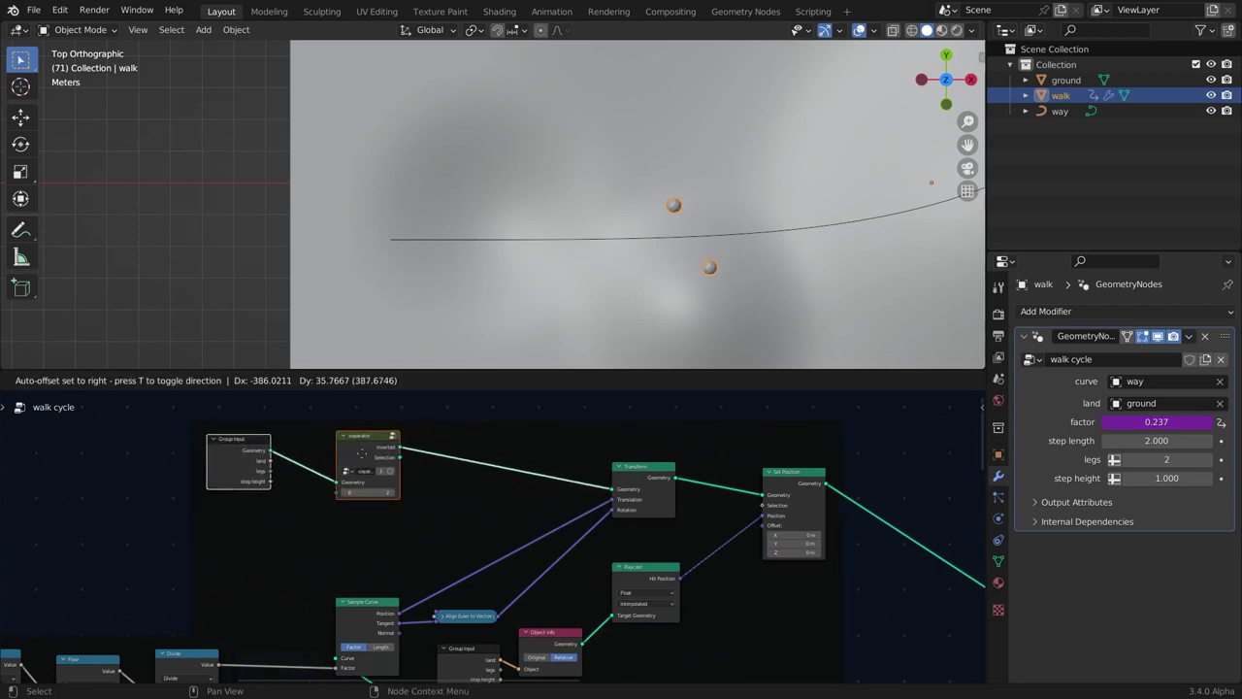
click(490, 481)
Insert a Set Position node between the separator group's Inverted output and the Transform node.
scroll(491, 480, up, 3)
middle_drag(490, 481, 499, 532)
key(shift+a)
text(sset)
key(Down)
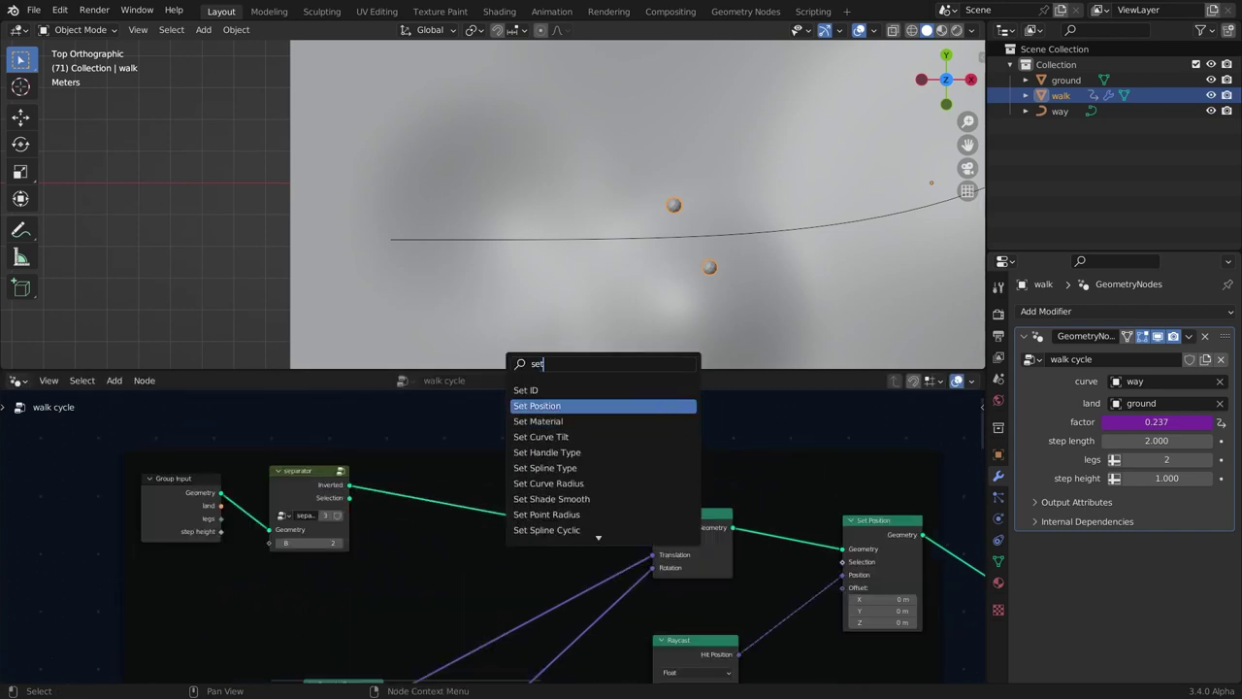
key(Return)
click(531, 498)
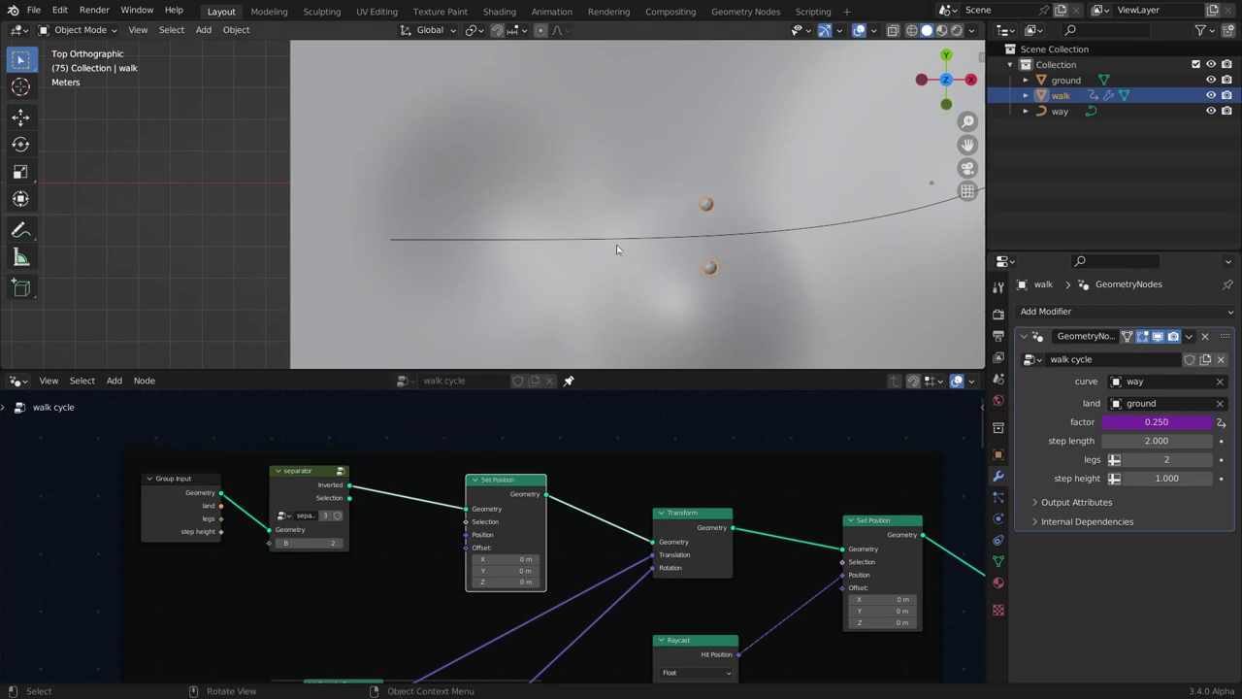
Sketch a diagonal annotation line between the two leg spheres and remove it again.
scroll(655, 241, up, 2)
scroll(388, 263, down, 2)
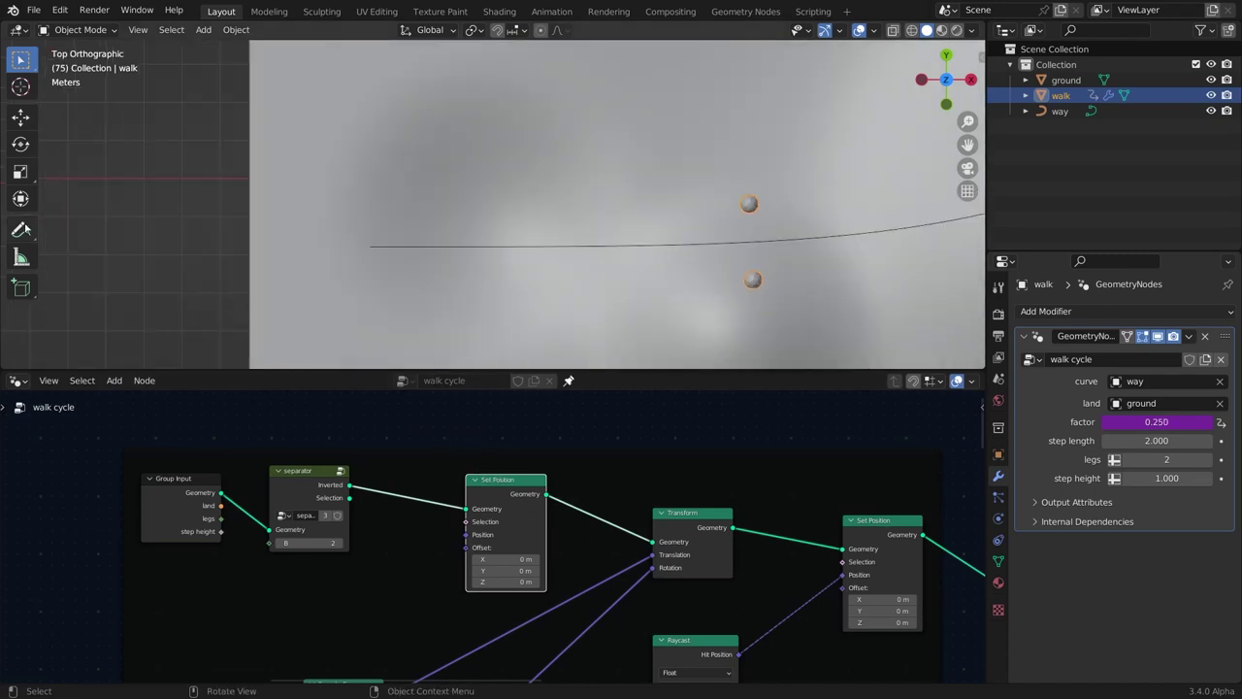
click(21, 229)
scroll(533, 219, up, 2)
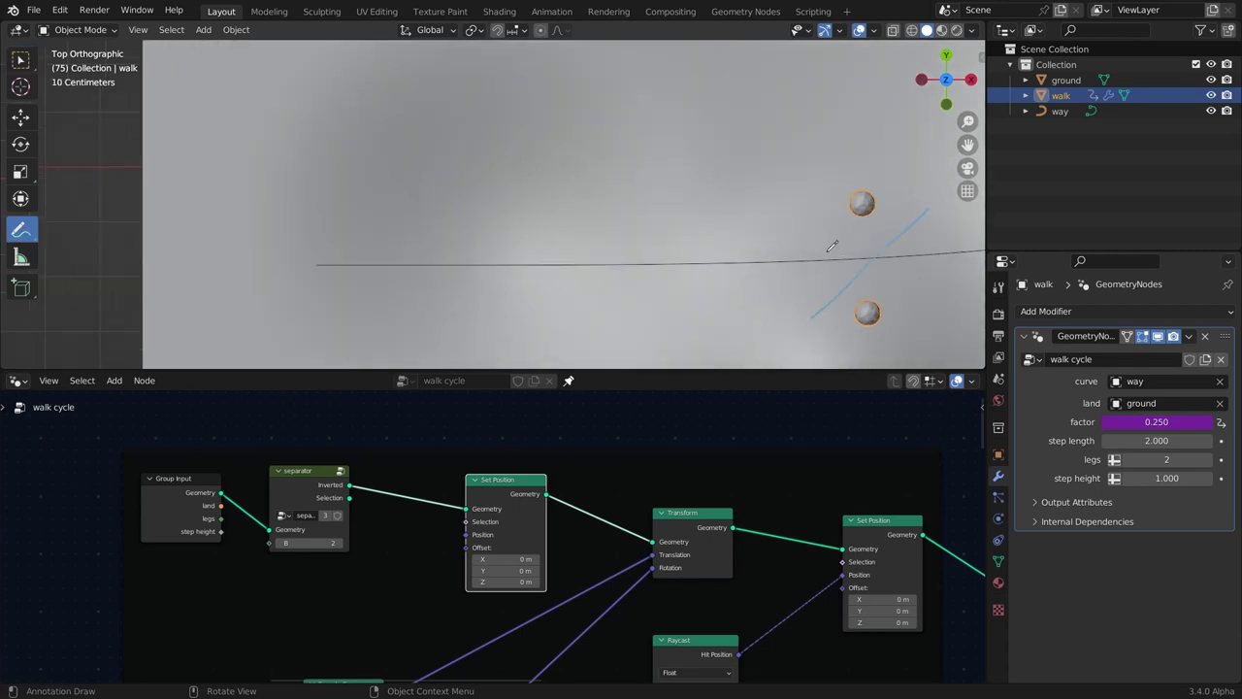
scroll(832, 246, down, 2)
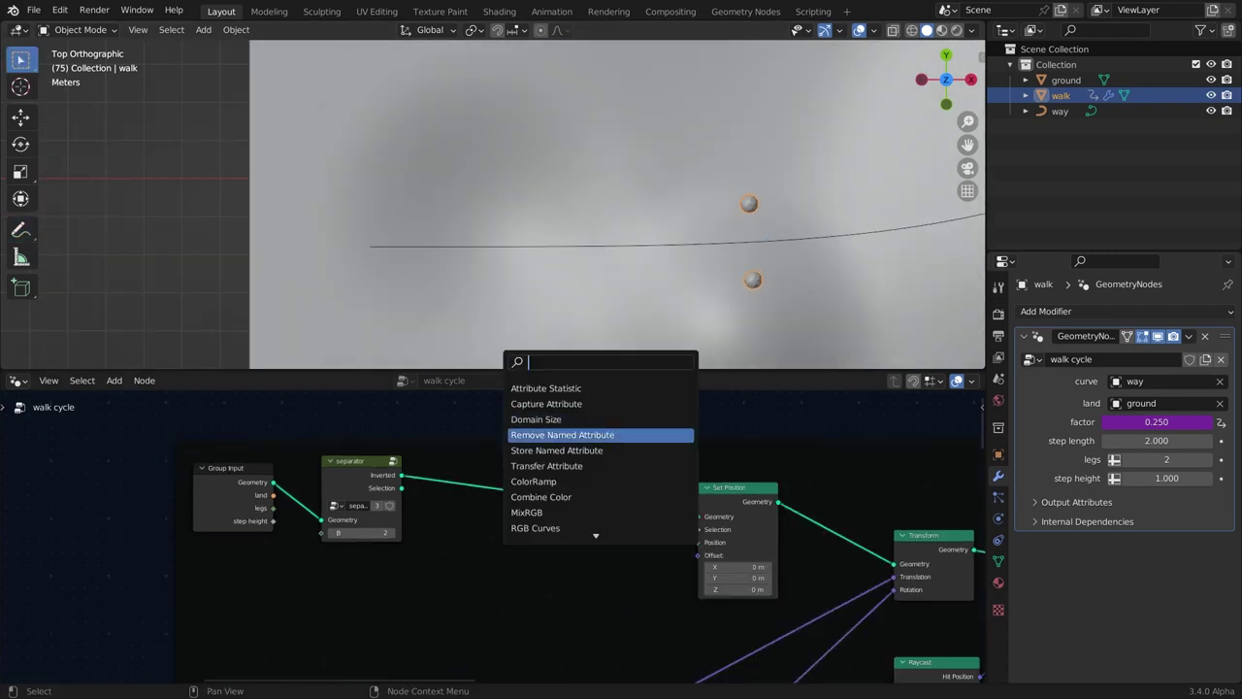
Add a Compare node set to Integer before the new Set Position, and link an Index node to its A input.
text(comp)
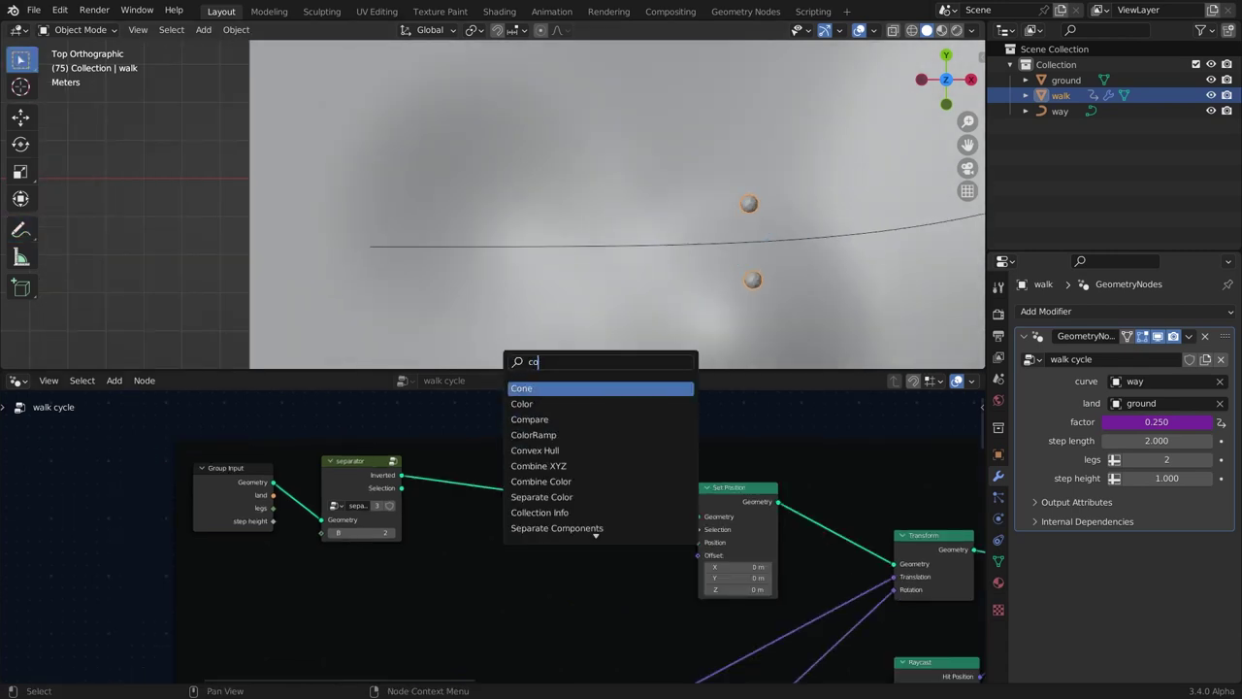
key(Return)
click(531, 572)
scroll(608, 557, up, 2)
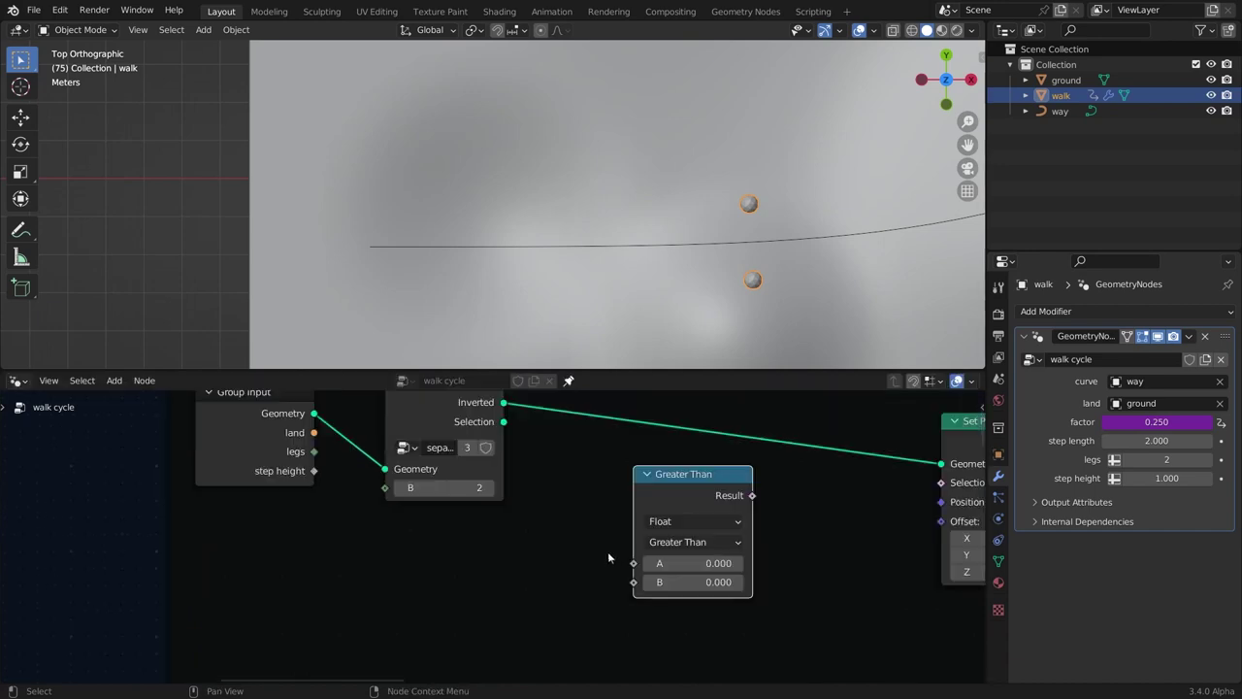
click(665, 521)
click(668, 558)
drag(634, 563, 330, 679)
text(inde)
key(Return)
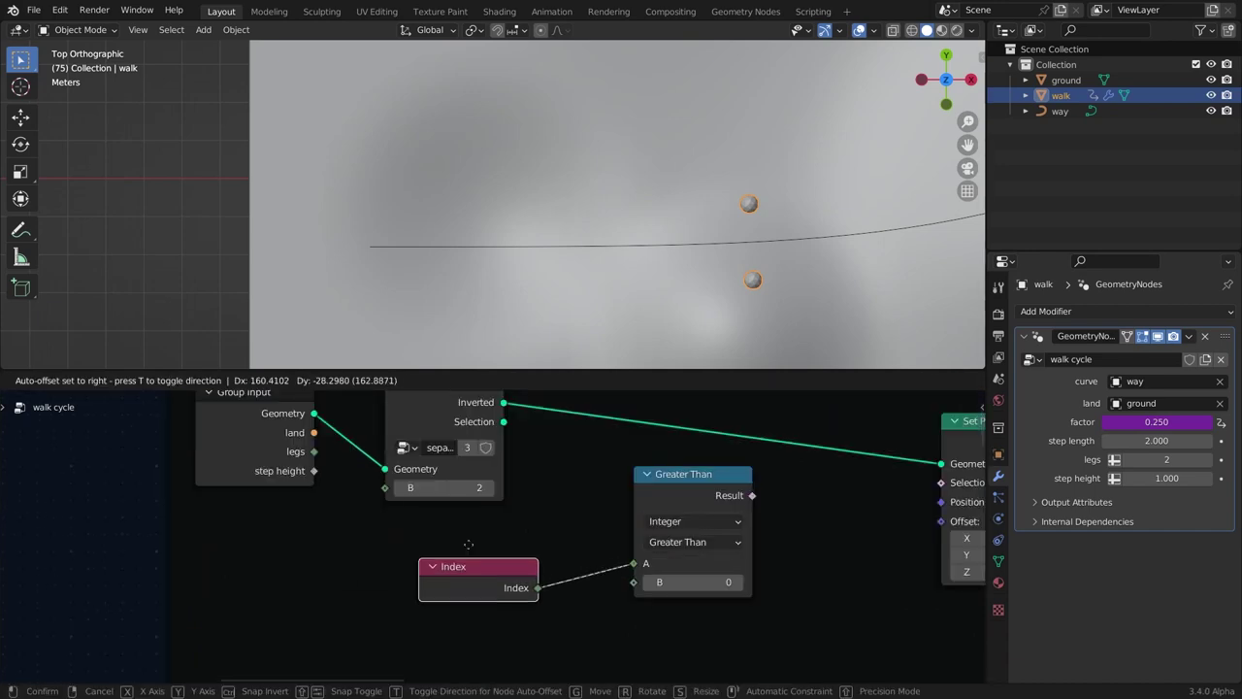
click(555, 522)
Duplicate the Index and Greater Than pair below the original, and link the original's Result to Set Position's Selection.
scroll(630, 520, down, 1)
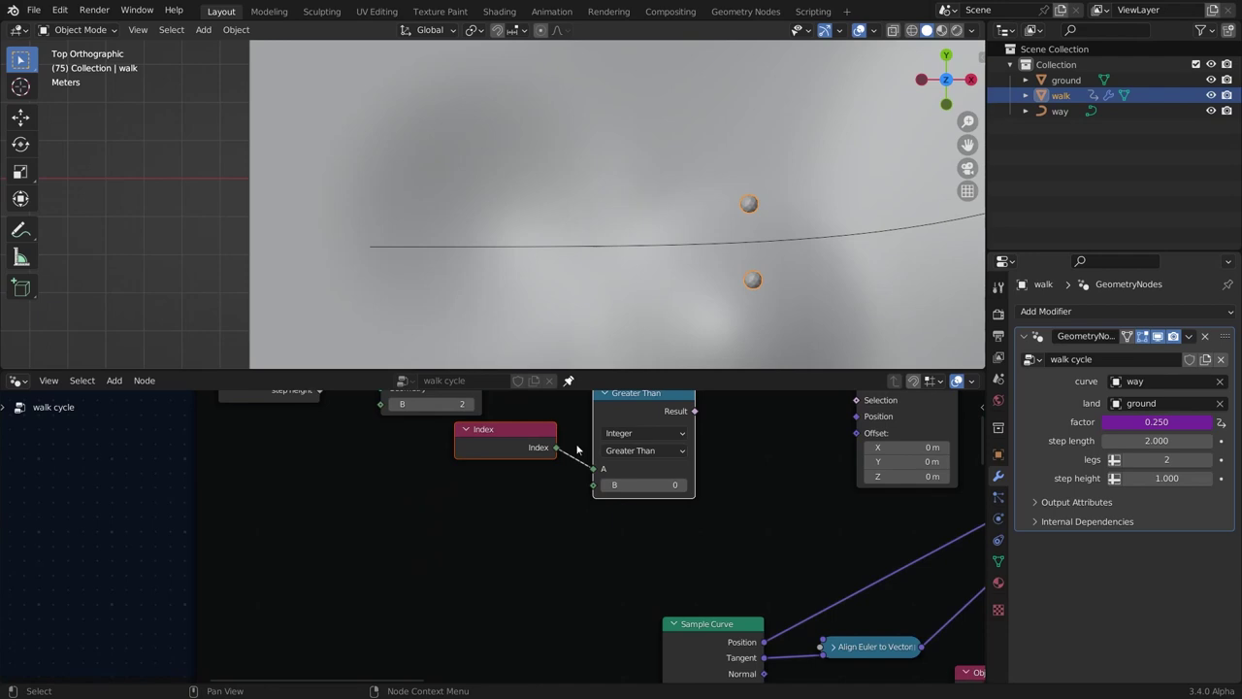
key(shift+d)
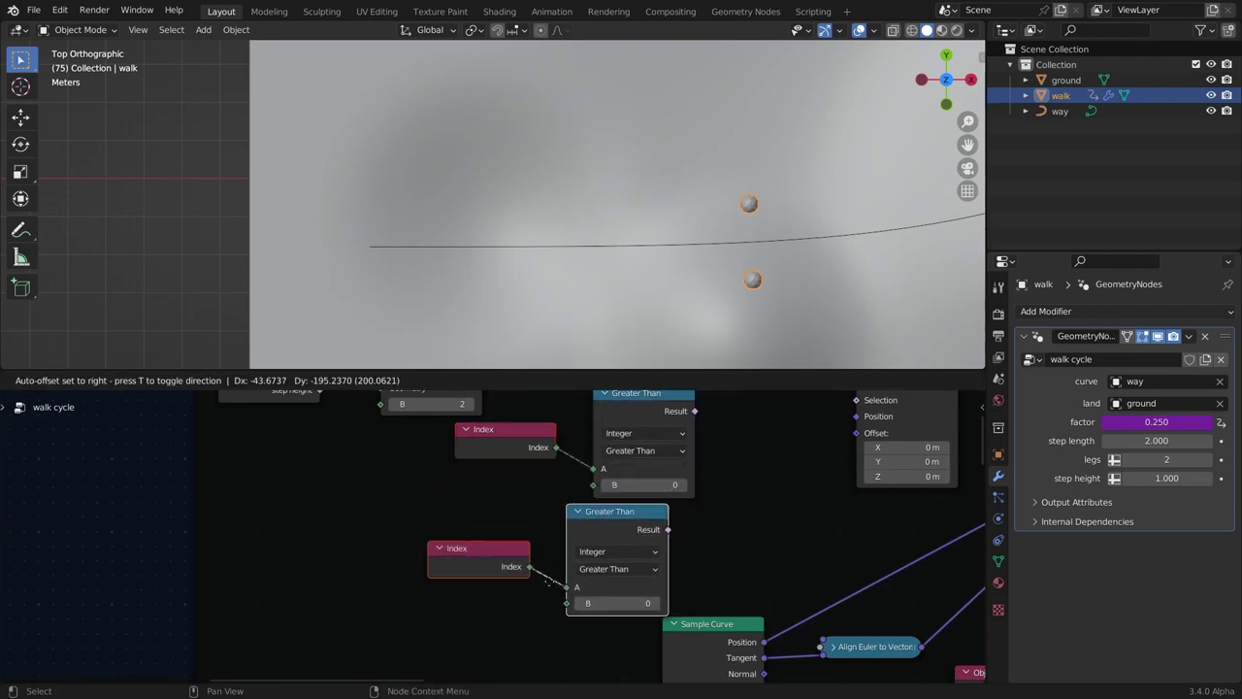
click(572, 577)
drag(620, 493, 770, 488)
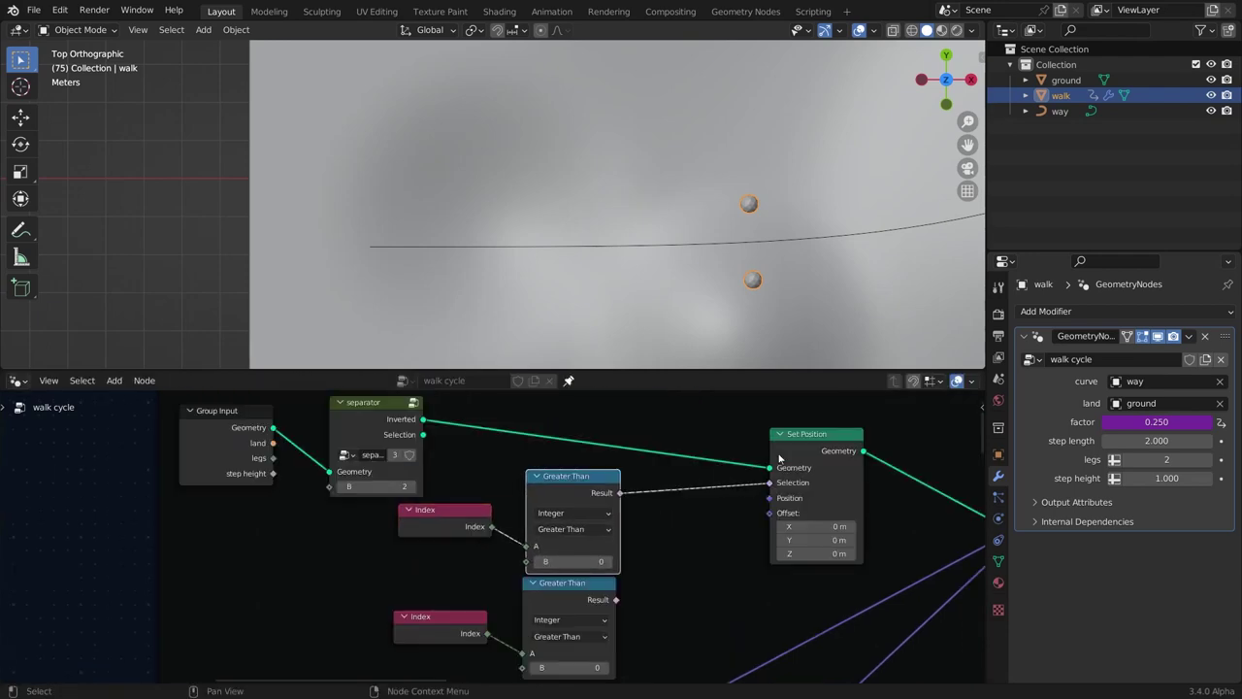
Group the new Set Position with both Greater Than nodes and both Index nodes.
scroll(780, 460, down, 1)
click(788, 462)
shift+click(542, 495)
shift+click(558, 598)
shift+click(457, 522)
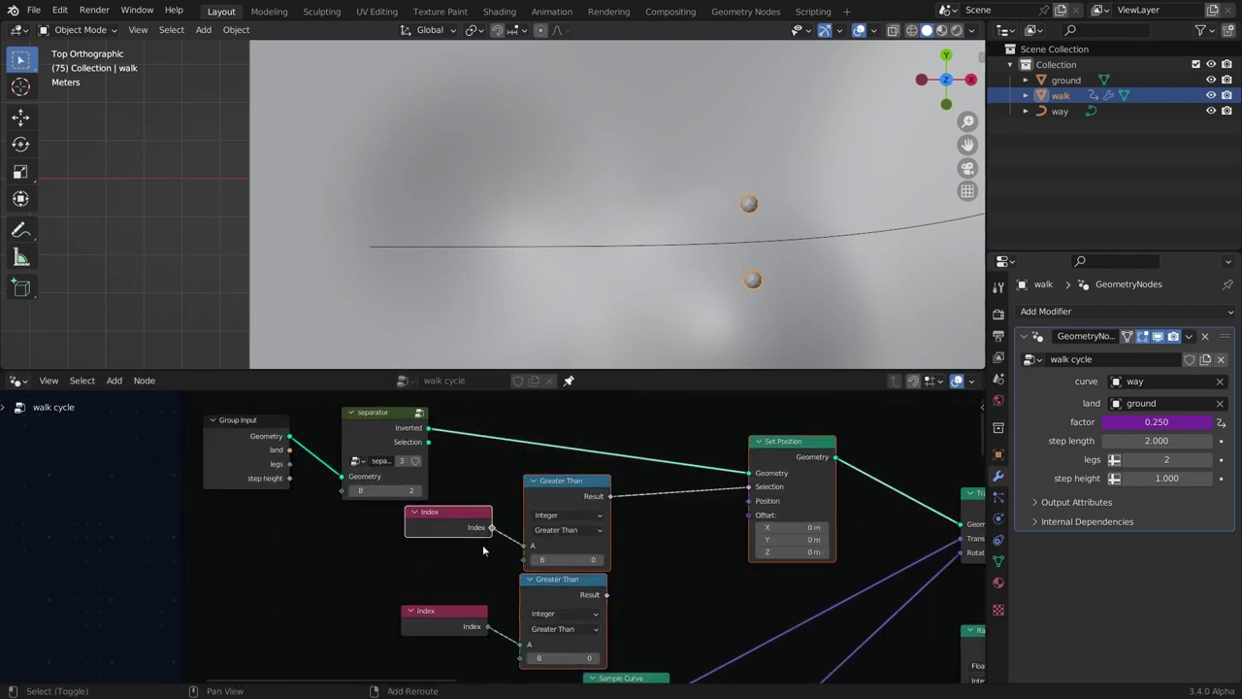
shift+click(450, 628)
key(ctrl+g)
scroll(291, 515, down, 1)
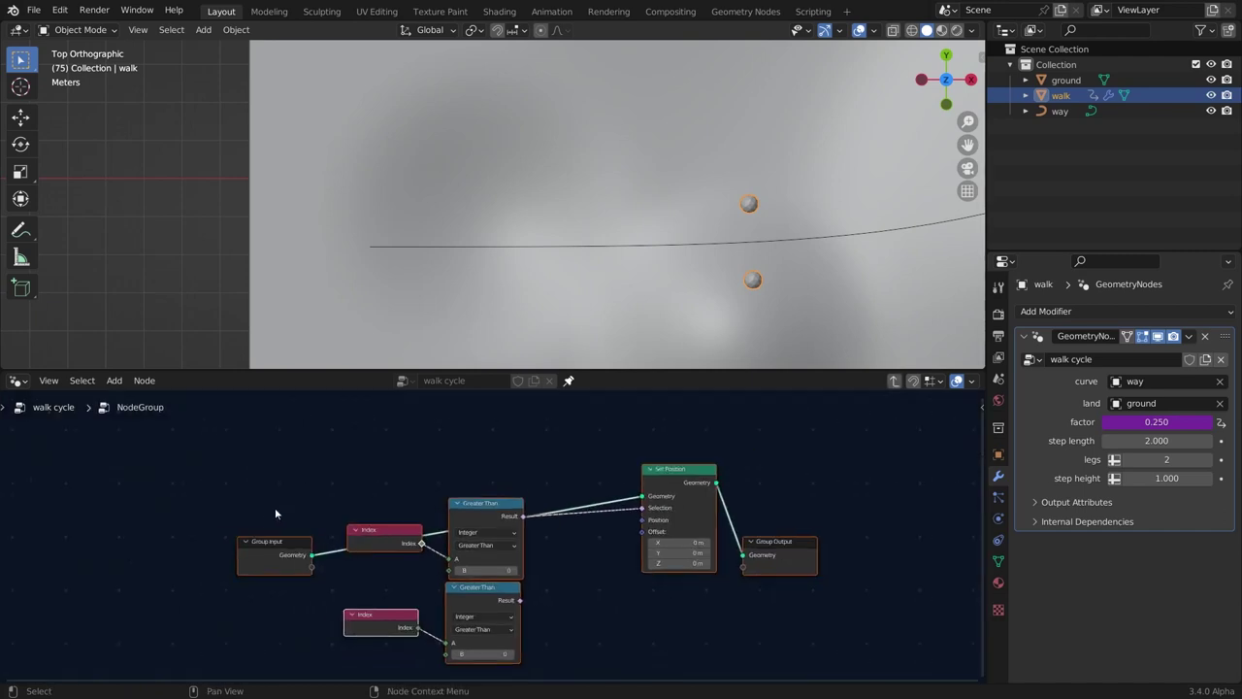
Rearrange the nodes inside the new group, placing Group Input above the Index and Greater Than nodes.
drag(262, 547, 205, 447)
click(207, 477)
key(Home)
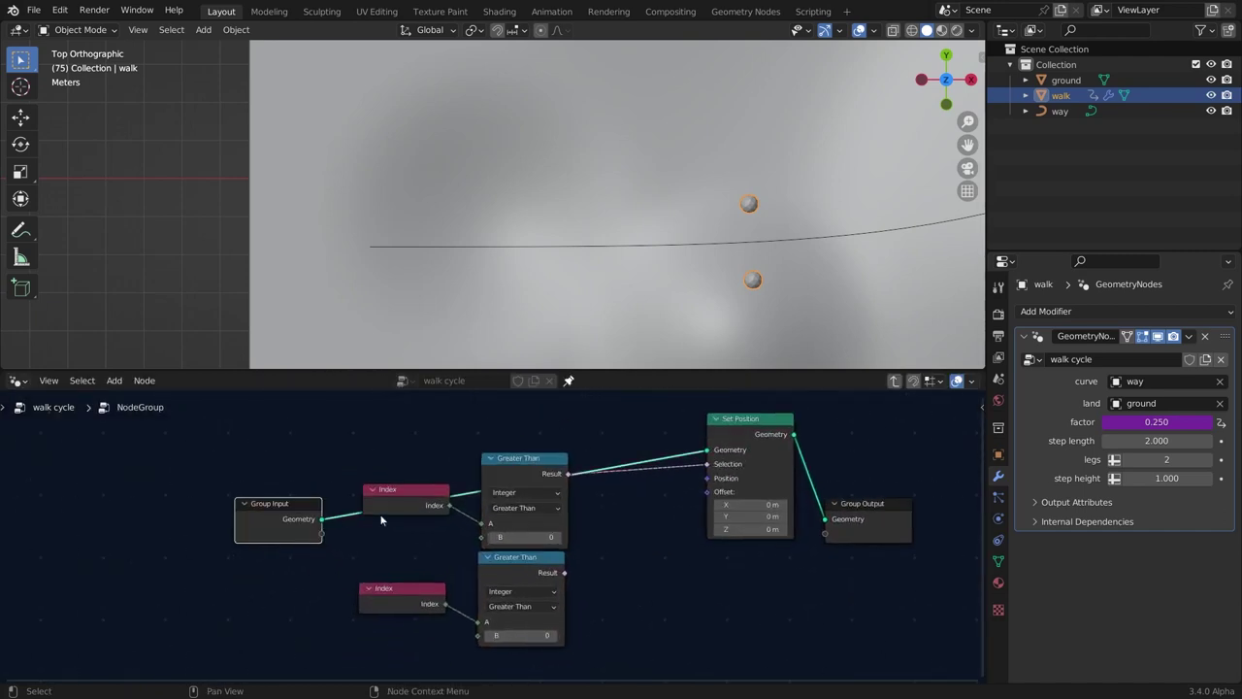
middle_drag(242, 577, 350, 651)
drag(376, 575, 352, 420)
middle_drag(597, 625, 502, 542)
drag(549, 573, 554, 574)
drag(554, 575, 553, 580)
Insert a Boolean Math node set to Nor between the first Greater Than node and Set Position's Selection.
key(shift+a)
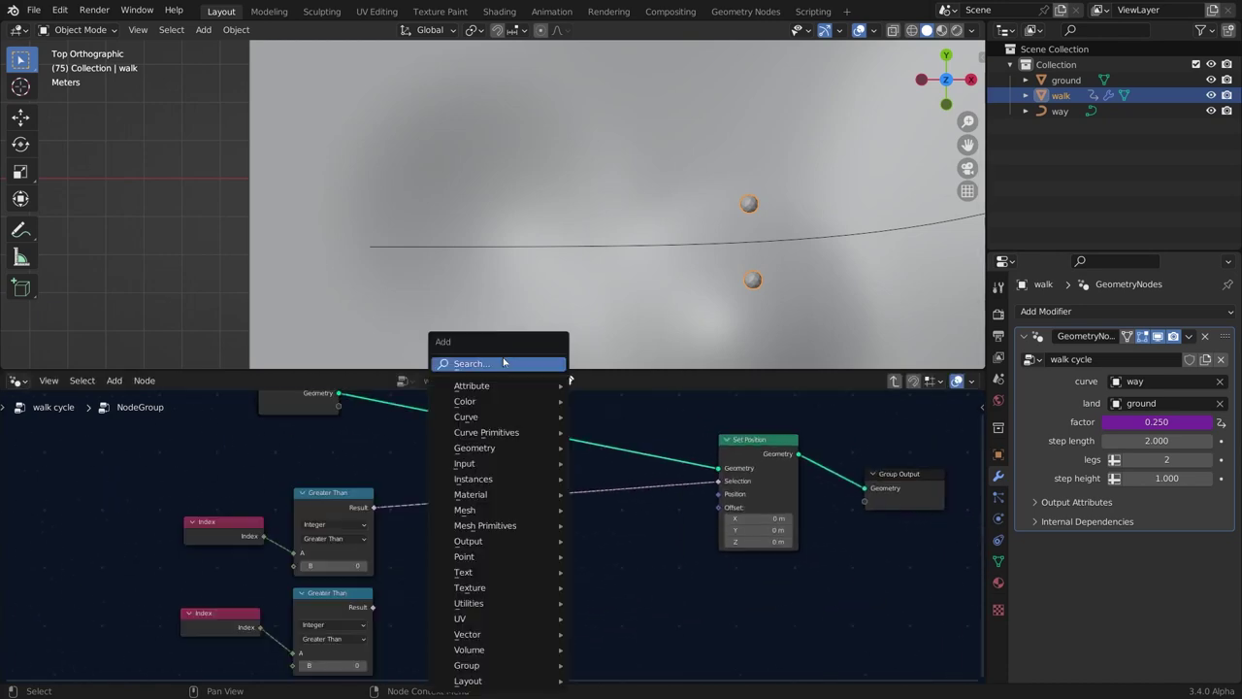
click(504, 364)
text(bool)
click(568, 488)
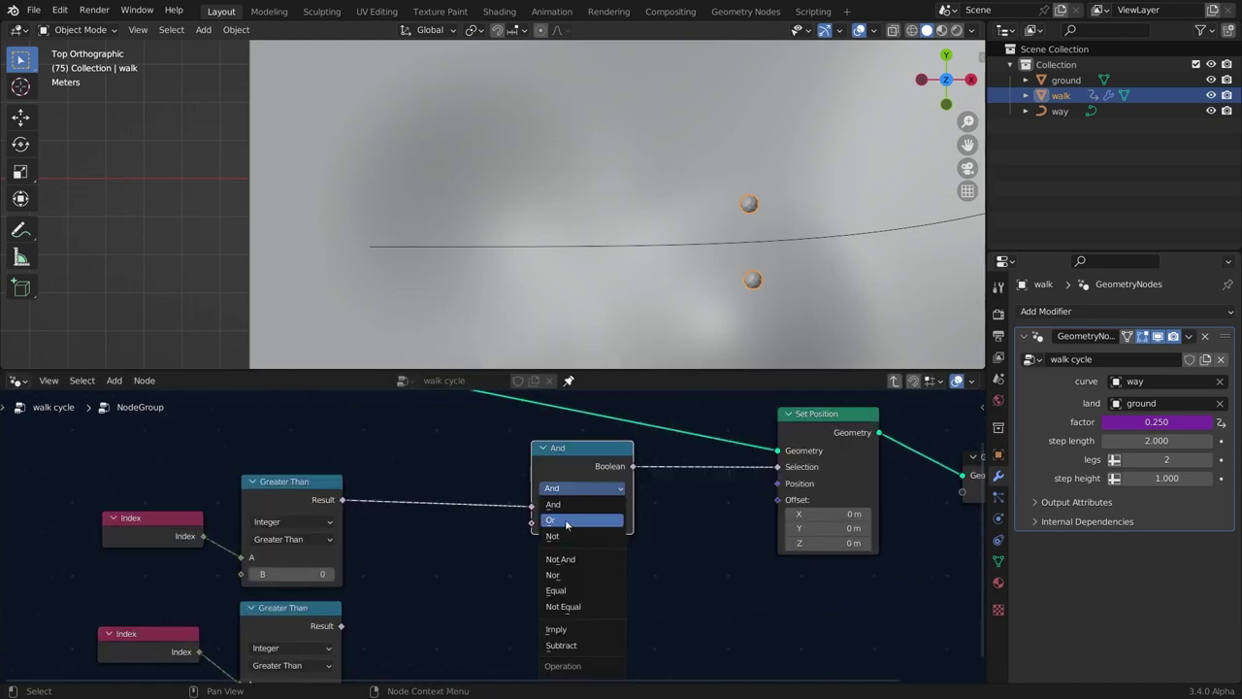
click(577, 574)
scroll(427, 567, down, 2)
middle_drag(279, 633, 427, 554)
scroll(476, 584, up, 3)
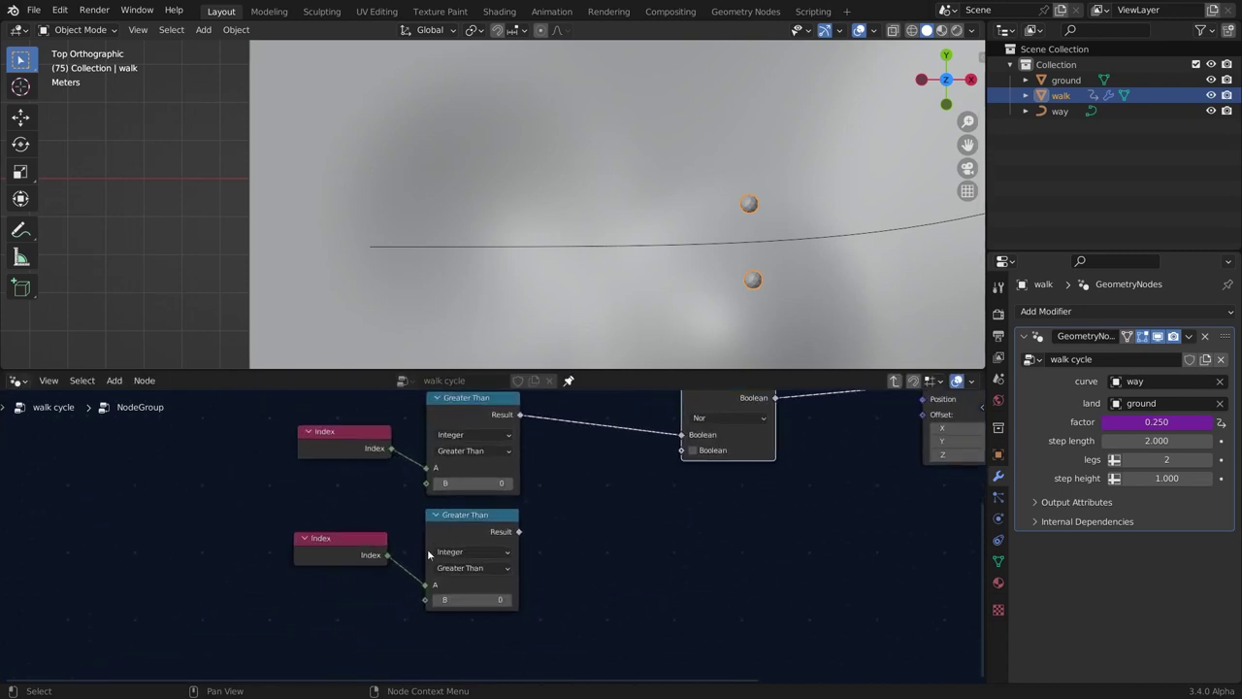
Set the second Compare node's B to 2, switch both Compare nodes to Equal, and link the second Result to Nor.
click(510, 610)
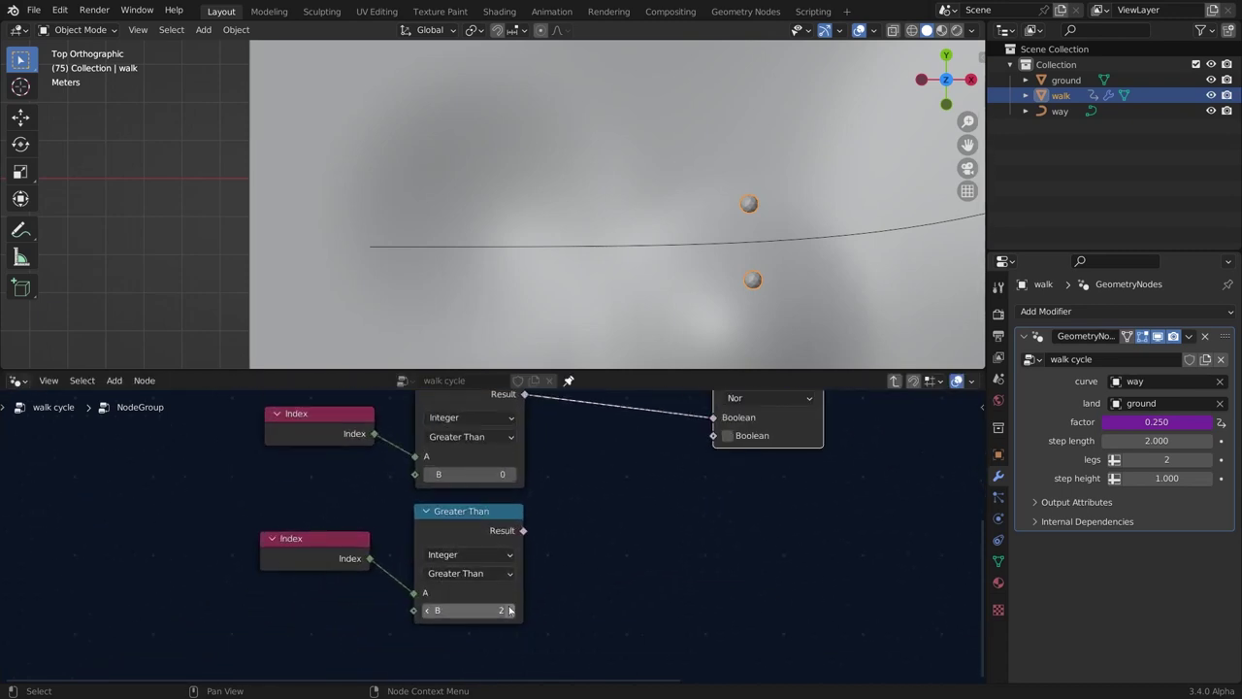
middle_drag(468, 437, 437, 470)
click(437, 471)
click(417, 552)
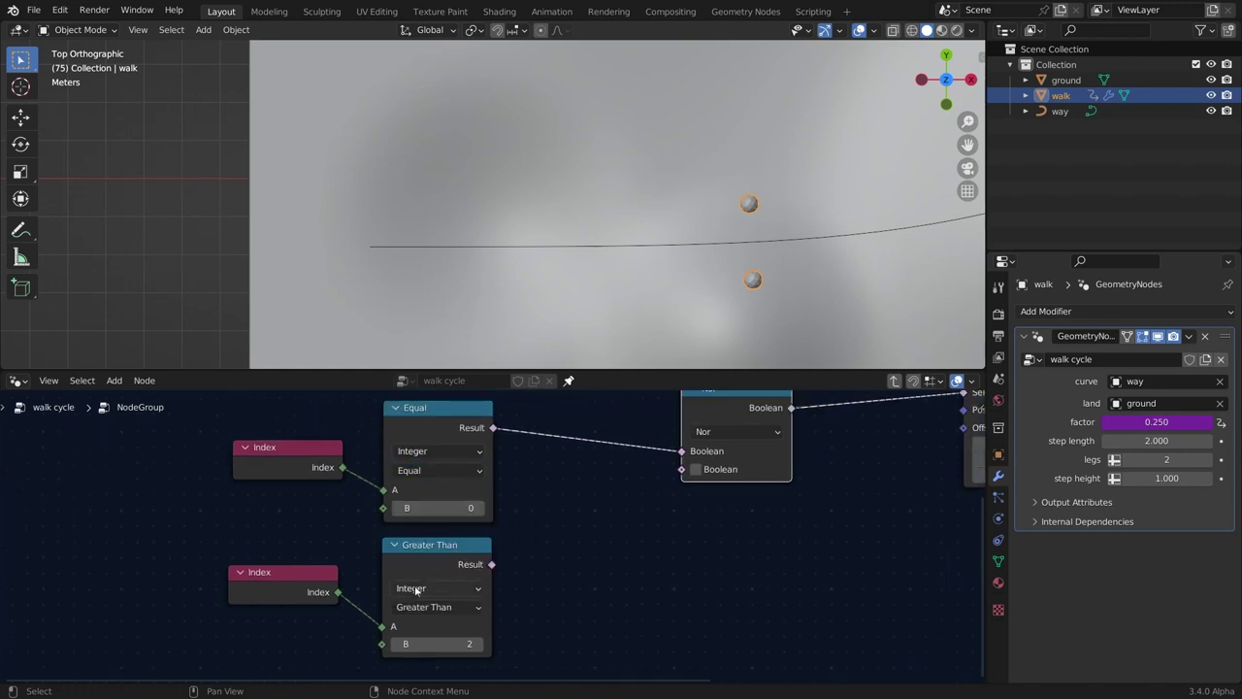
click(424, 606)
click(416, 518)
drag(493, 564, 682, 469)
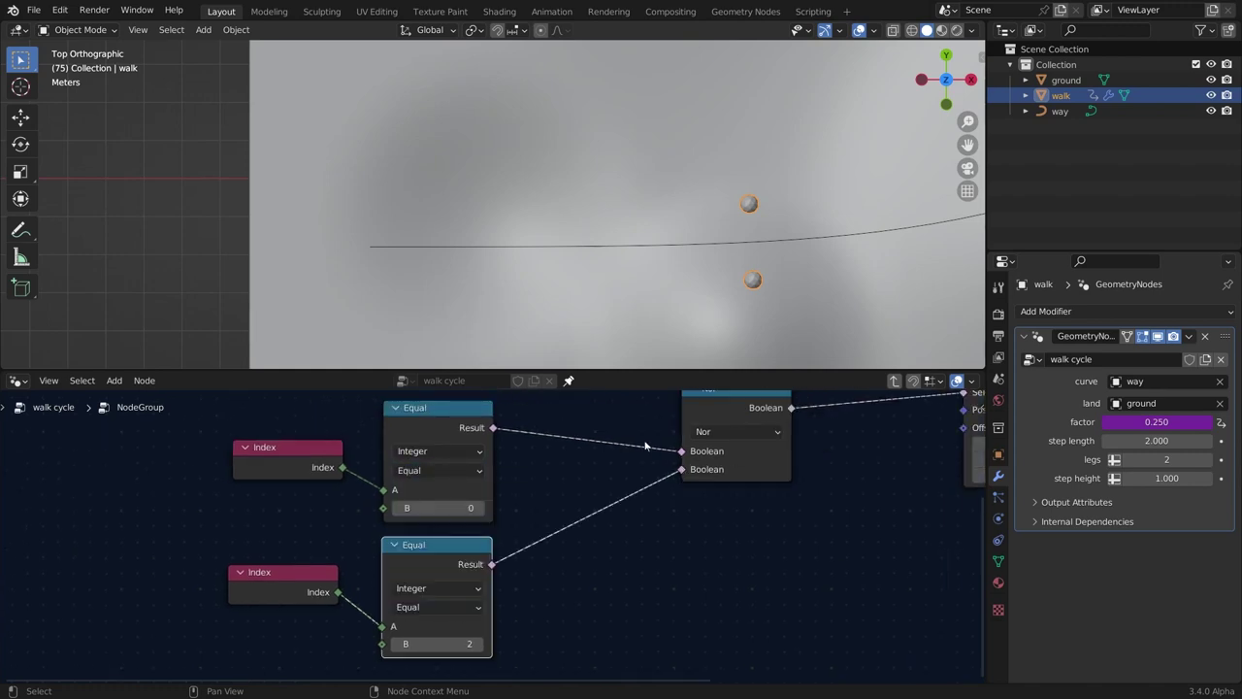
Try a Set Position offset of about -0.45 m on Y inside the group to test which legs move.
scroll(608, 271, down, 2)
middle_drag(607, 272, 659, 301)
middle_drag(873, 456, 582, 553)
scroll(621, 553, up, 1)
shift+drag(738, 555, 694, 556)
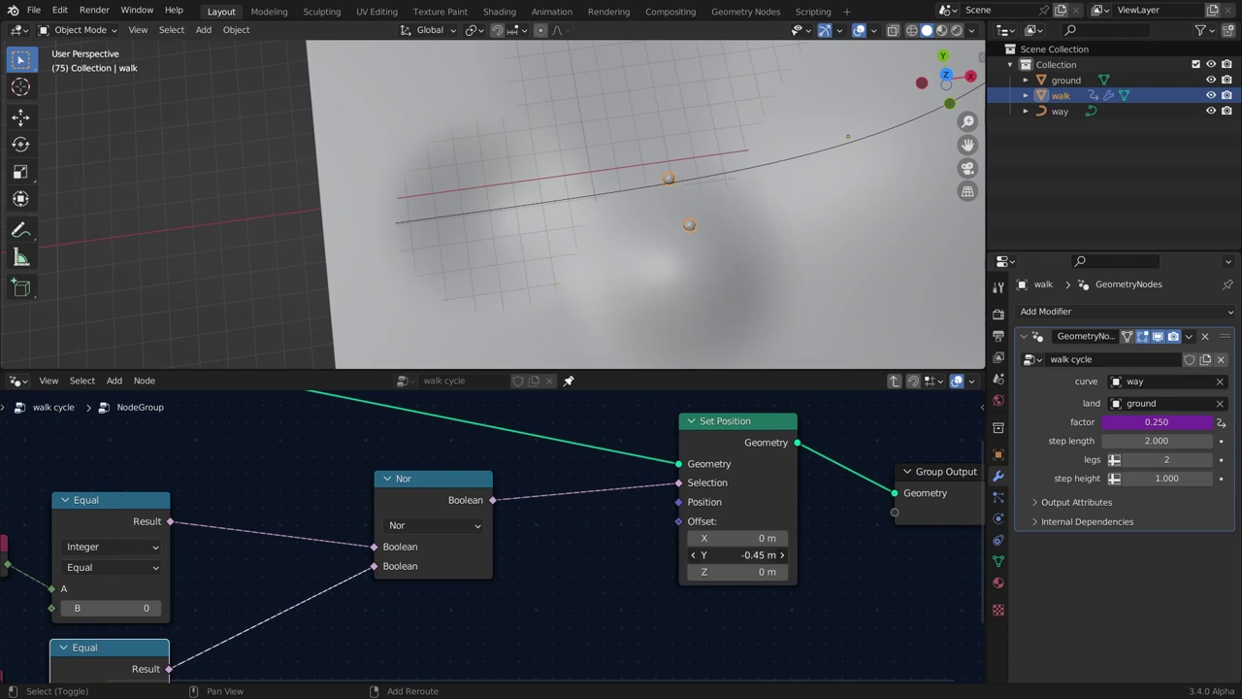
right_click(724, 556)
middle_drag(670, 231, 689, 176)
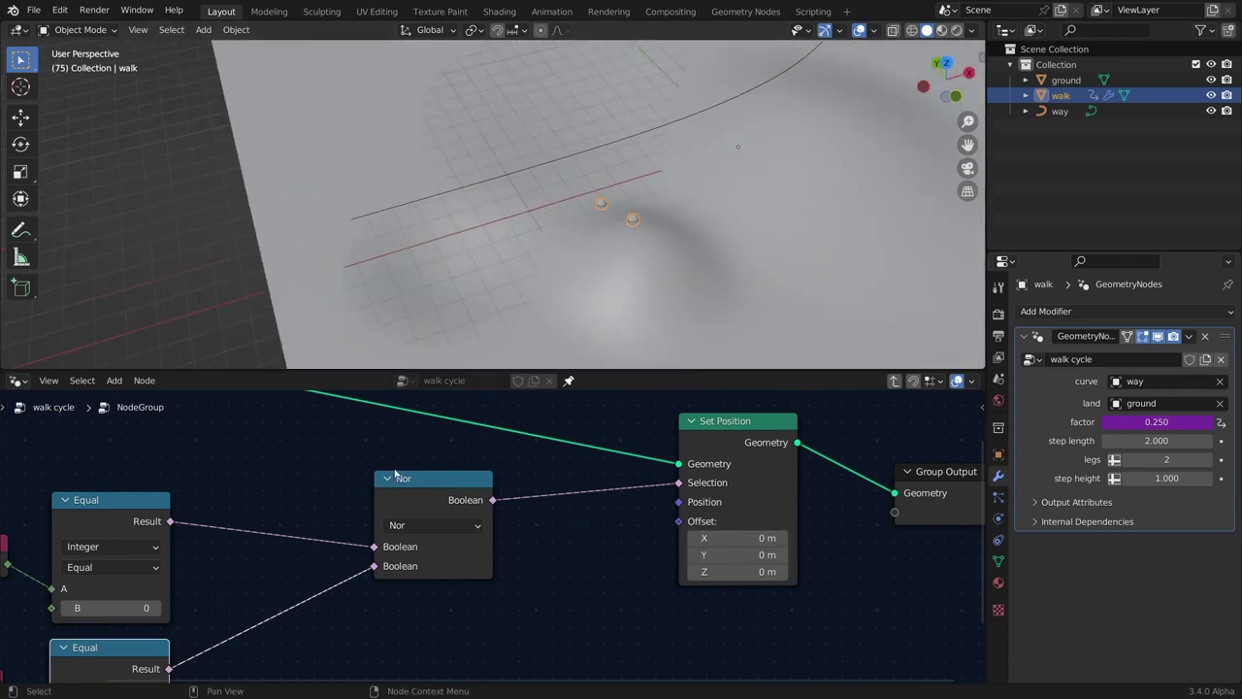
Set the Boolean Math node to Or, leave the group, and preview the output of the walk cycle's Set Position node.
click(434, 525)
click(429, 470)
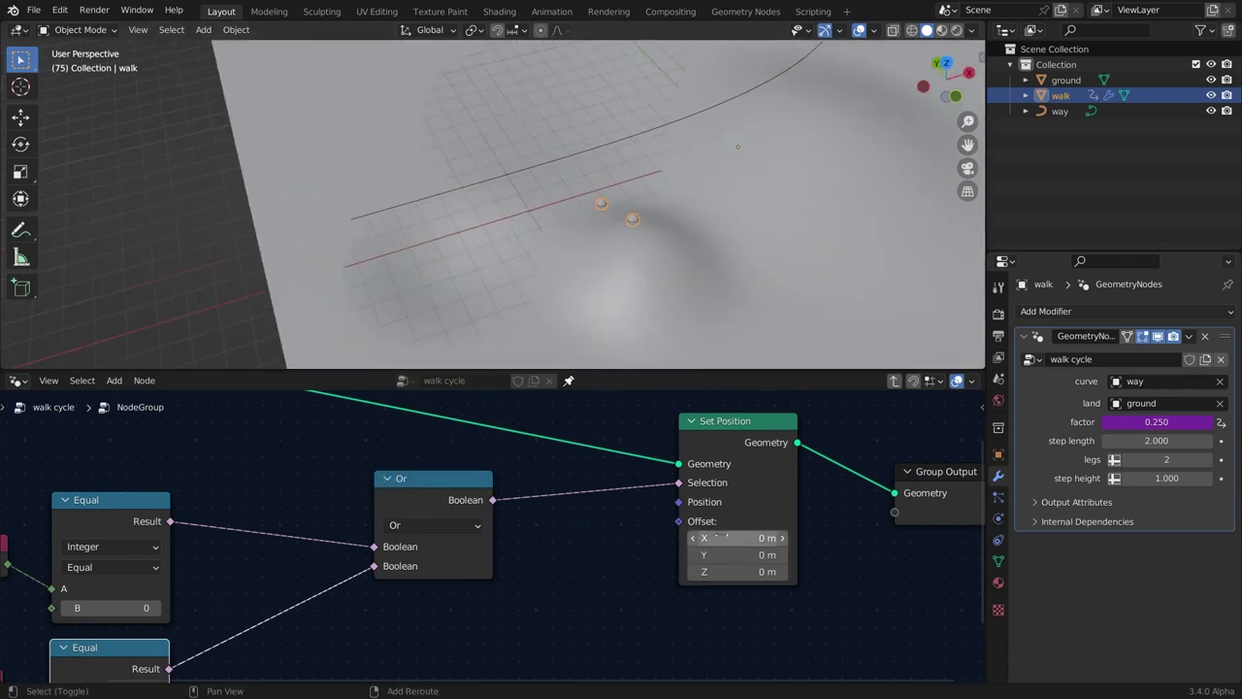
scroll(596, 530, down, 4)
key(Tab)
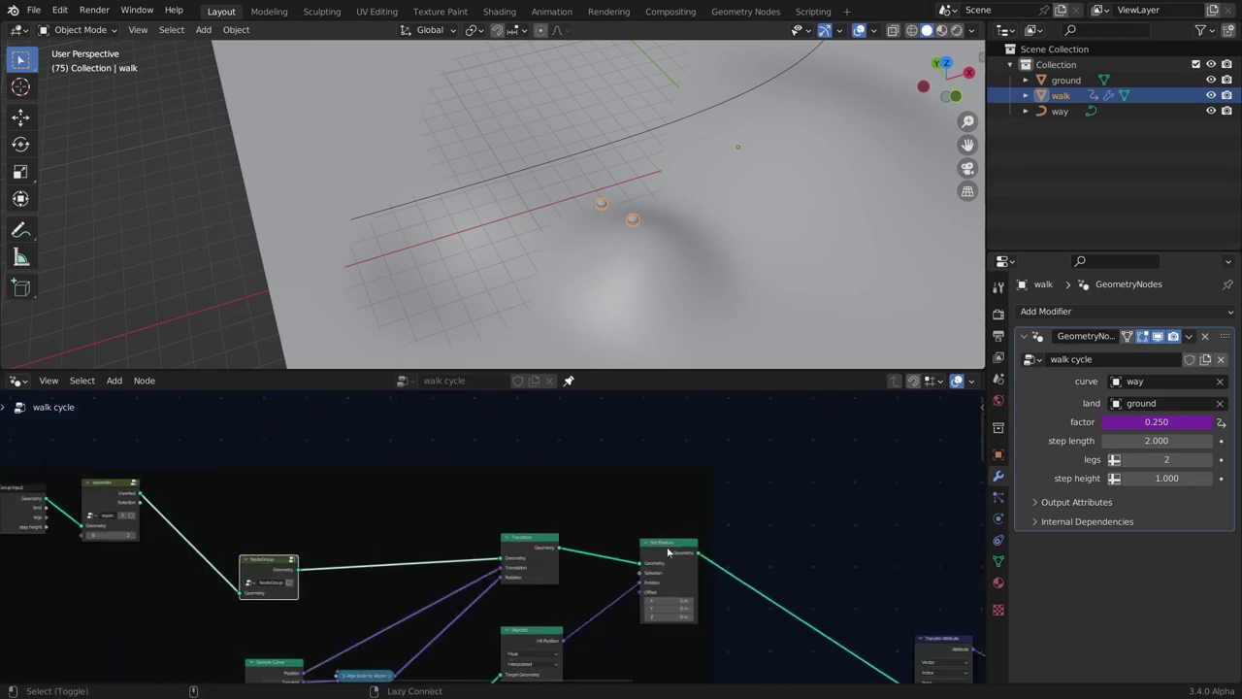
scroll(680, 558, up, 1)
click(695, 565)
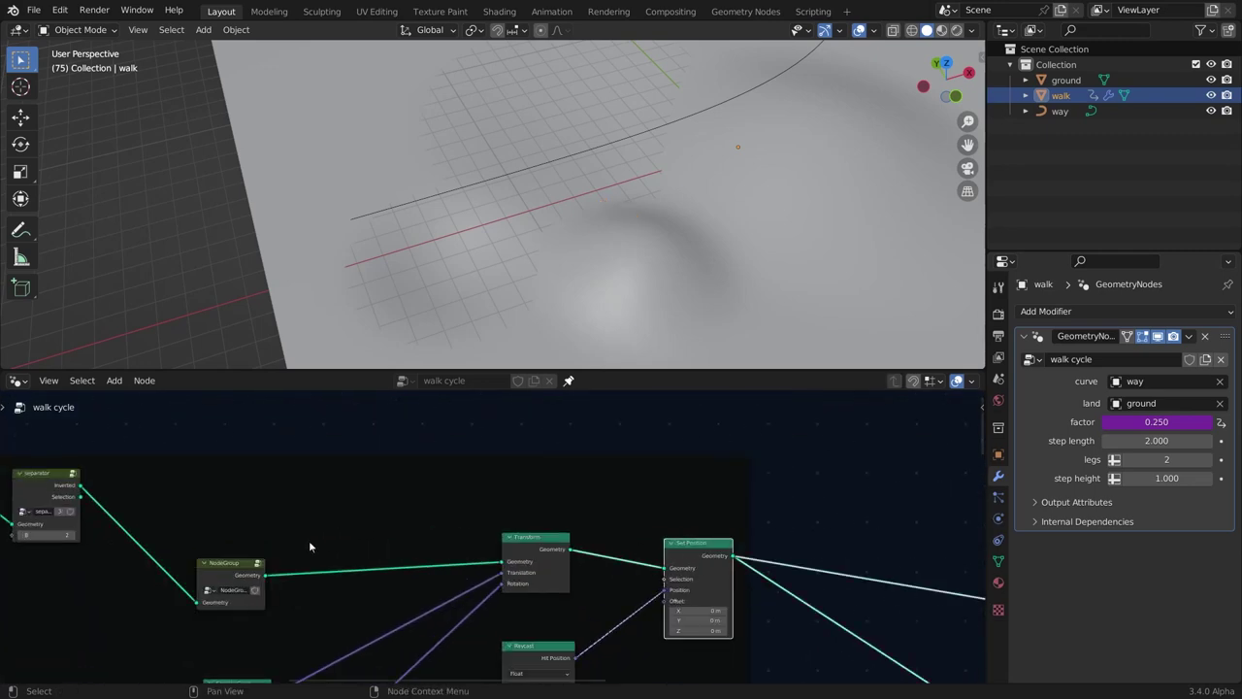
Step back to frame 74 and turn on X-ray display in the 3D viewport.
middle_drag(543, 291, 585, 279)
scroll(673, 186, up, 2)
alt+scroll(672, 185, up, 1)
key(alt+z)
scroll(687, 181, up, 5)
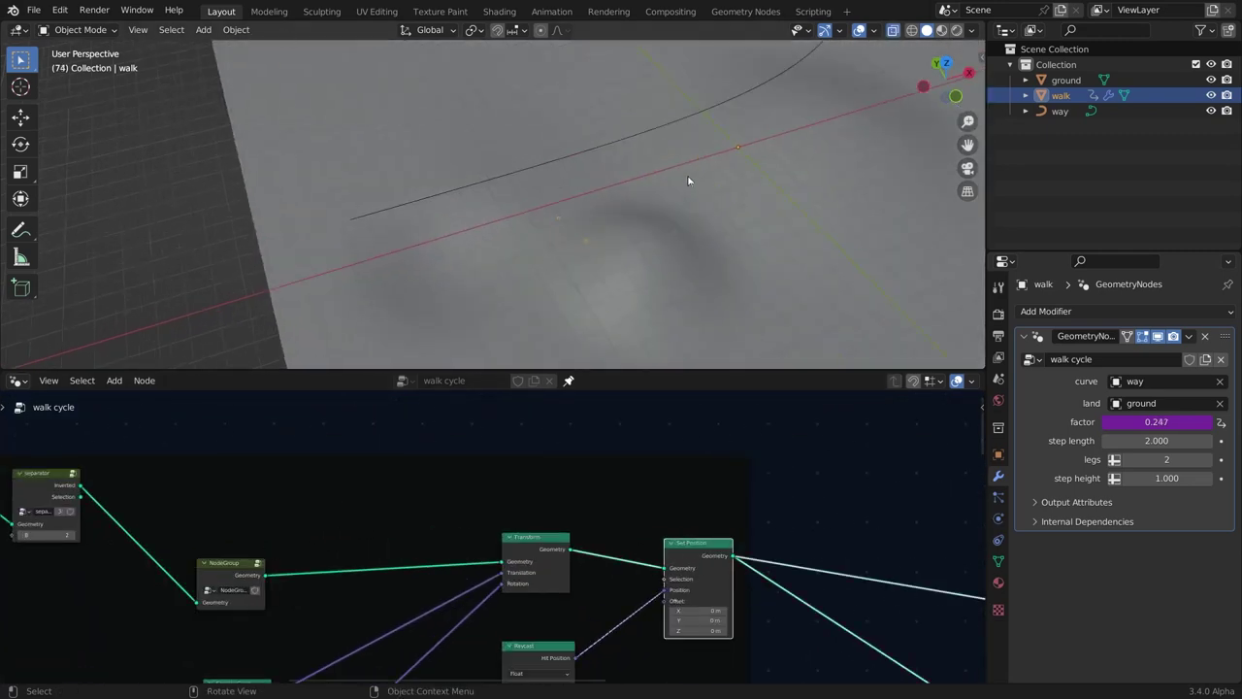
Reopen the node group and test an X offset of about 0.89 m on Set Position, resetting it to 0.
click(235, 579)
middle_drag(89, 546, 440, 541)
scroll(410, 481, up, 1)
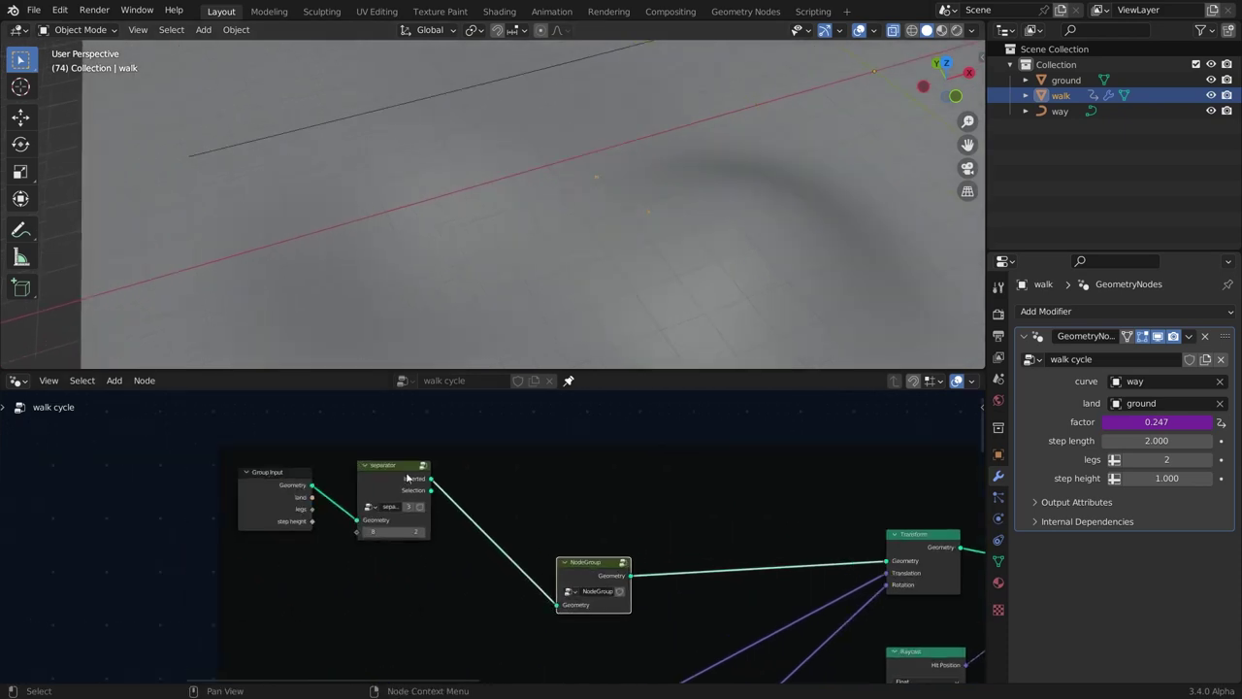
key(Tab)
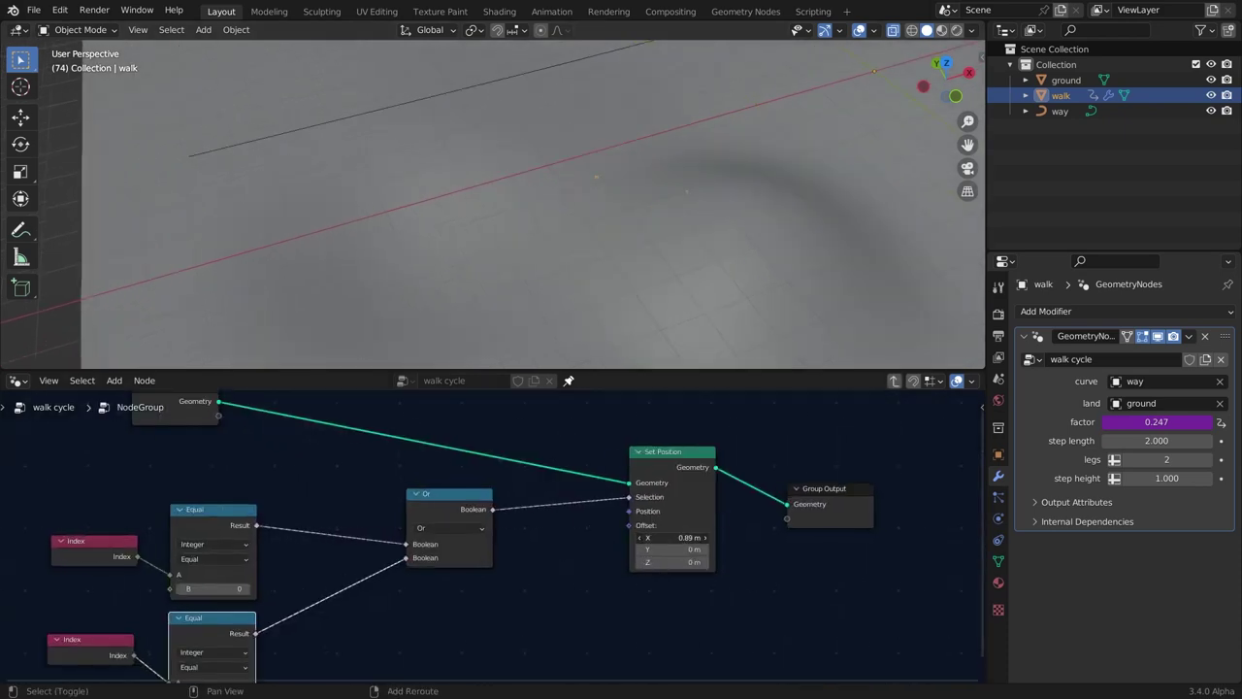
key(BackSpace)
Examine the Index and Equal nodes that select which leg points are offset.
click(244, 511)
scroll(531, 518, up, 1)
middle_drag(300, 602, 511, 587)
click(493, 594)
scroll(495, 551, up, 1)
scroll(497, 536, down, 4)
scroll(521, 540, down, 1)
scroll(510, 582, up, 2)
drag(301, 531, 294, 530)
scroll(296, 534, up, 3)
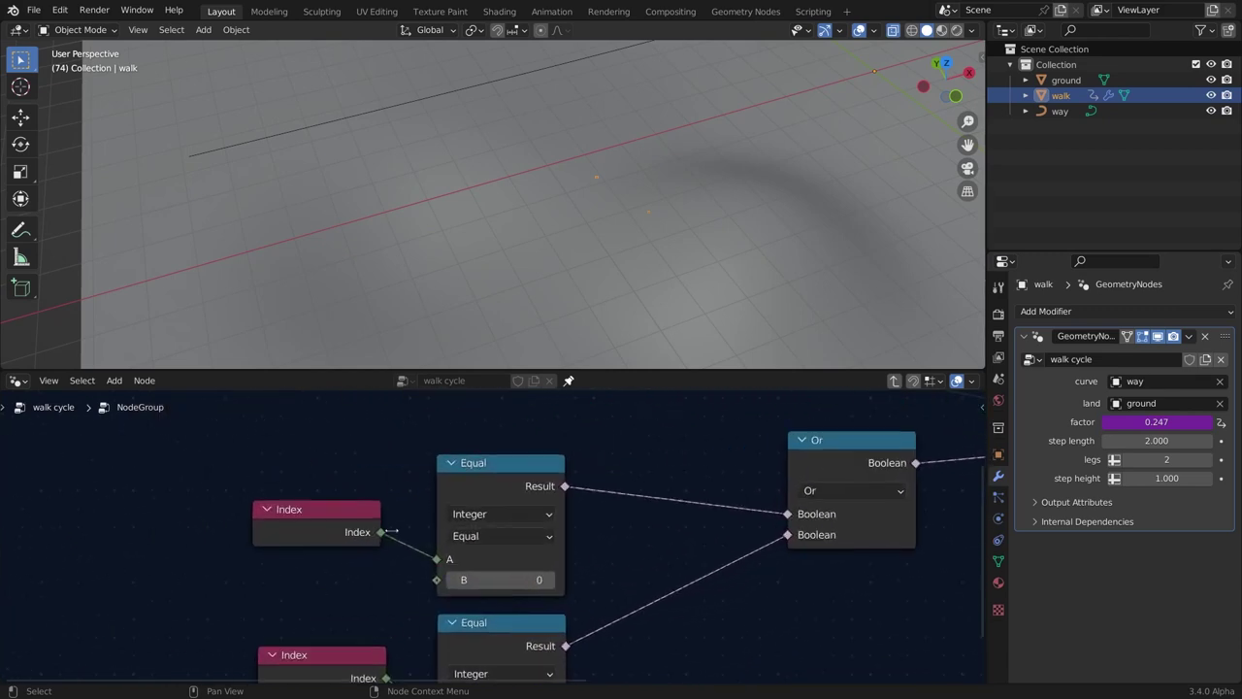
Nudge the two Equal nodes so they line up beside their Index nodes.
drag(477, 472, 479, 474)
scroll(485, 530, down, 2)
middle_drag(461, 609, 475, 527)
scroll(475, 527, up, 2)
click(471, 526)
click(470, 526)
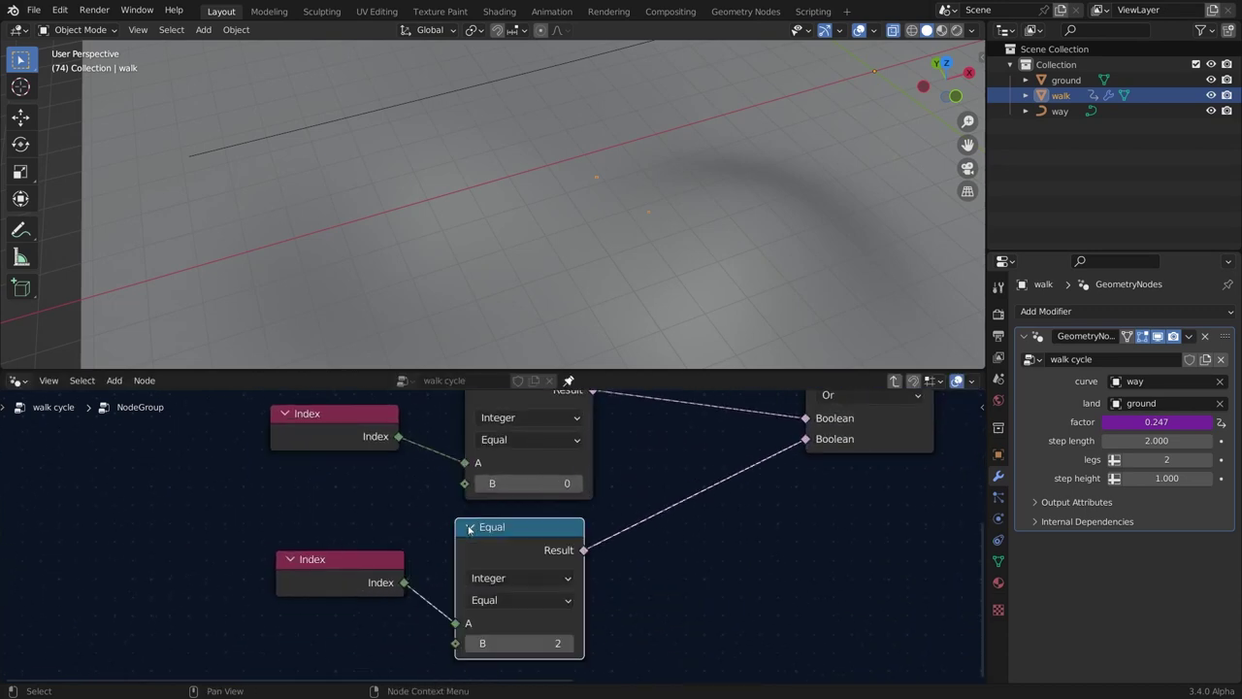
drag(486, 539, 496, 535)
scroll(429, 544, down, 3)
middle_drag(440, 530, 380, 551)
click(380, 552)
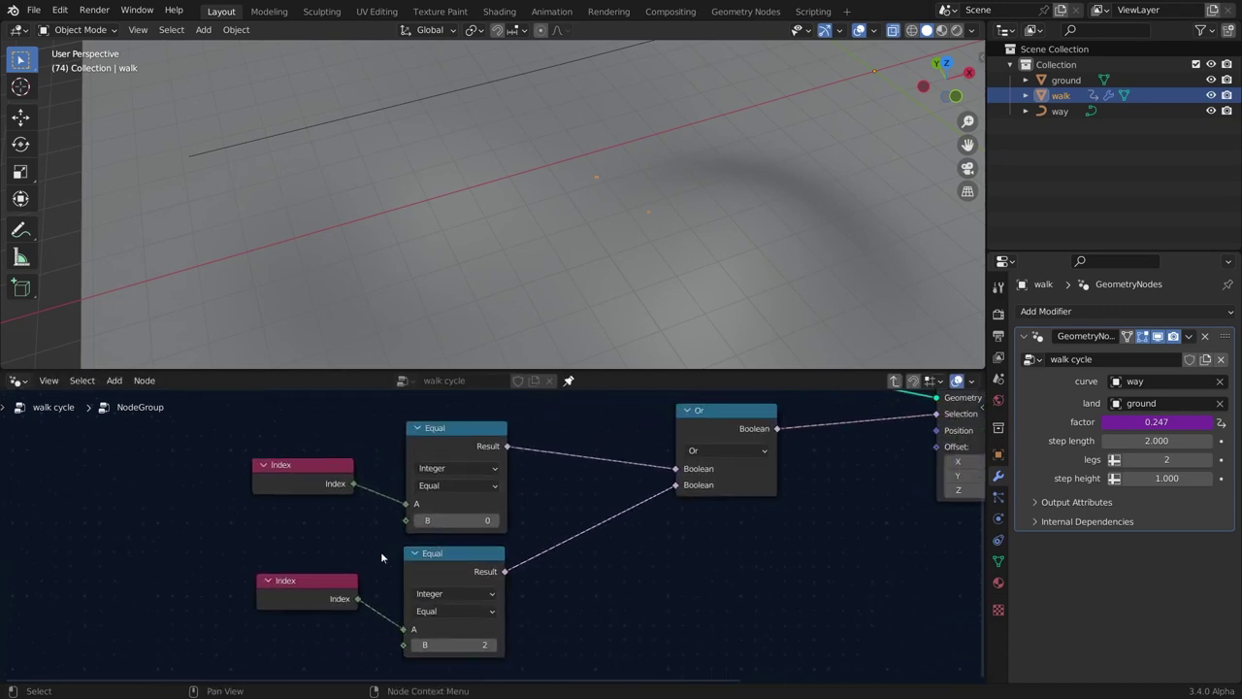
Move the Or node closer to the two Equal nodes.
middle_drag(649, 480, 624, 496)
drag(691, 428, 640, 459)
scroll(517, 494, up, 1)
middle_drag(517, 494, 364, 516)
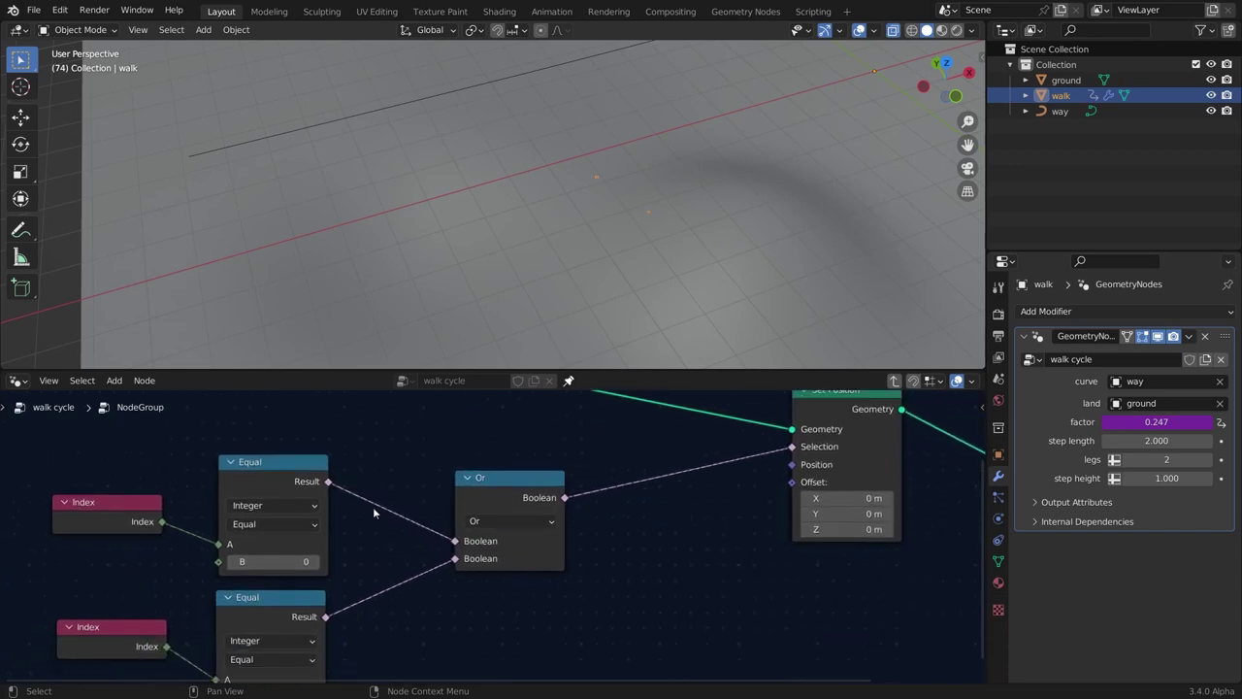
Examine how the two Equal results combine through the Or node into Set Position's Selection.
middle_drag(261, 618, 514, 534)
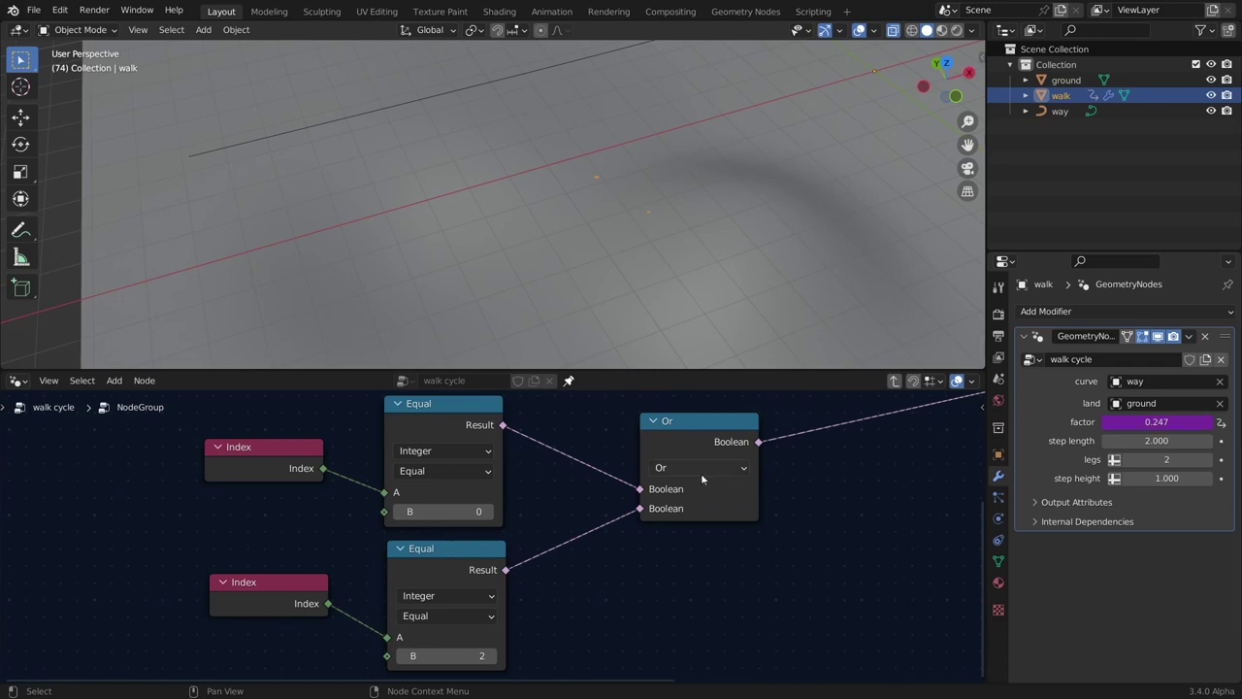
scroll(685, 596, down, 2)
middle_drag(757, 572, 514, 636)
scroll(517, 598, up, 1)
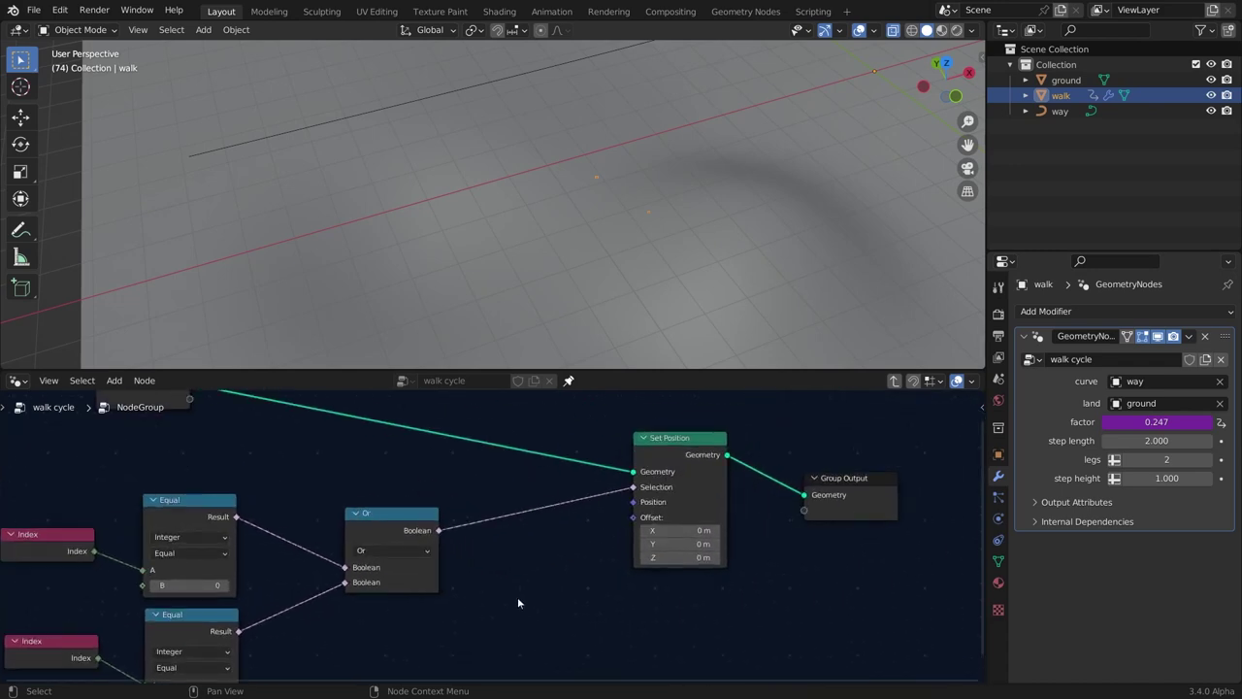
scroll(363, 522, up, 2)
drag(361, 511, 347, 510)
click(512, 574)
scroll(511, 573, down, 2)
middle_drag(462, 598, 590, 580)
scroll(569, 515, up, 1)
scroll(492, 505, up, 1)
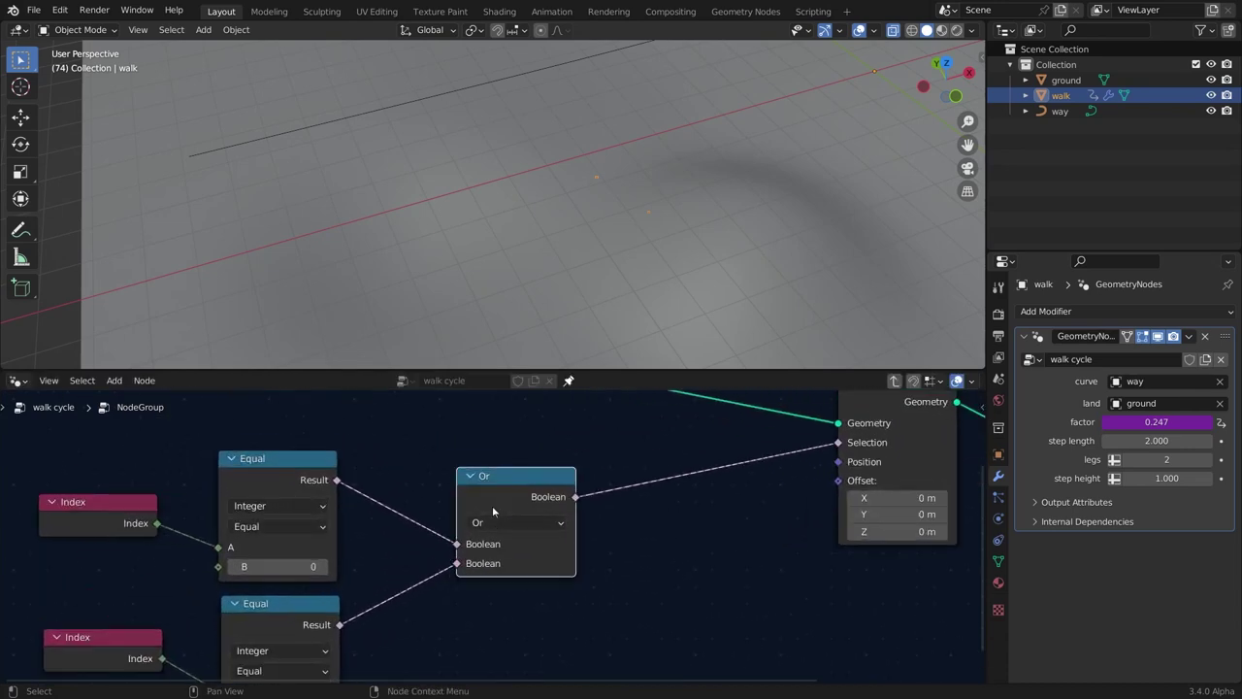
click(515, 522)
middle_drag(320, 499, 470, 439)
scroll(544, 438, up, 1)
scroll(473, 498, down, 1)
scroll(471, 494, down, 1)
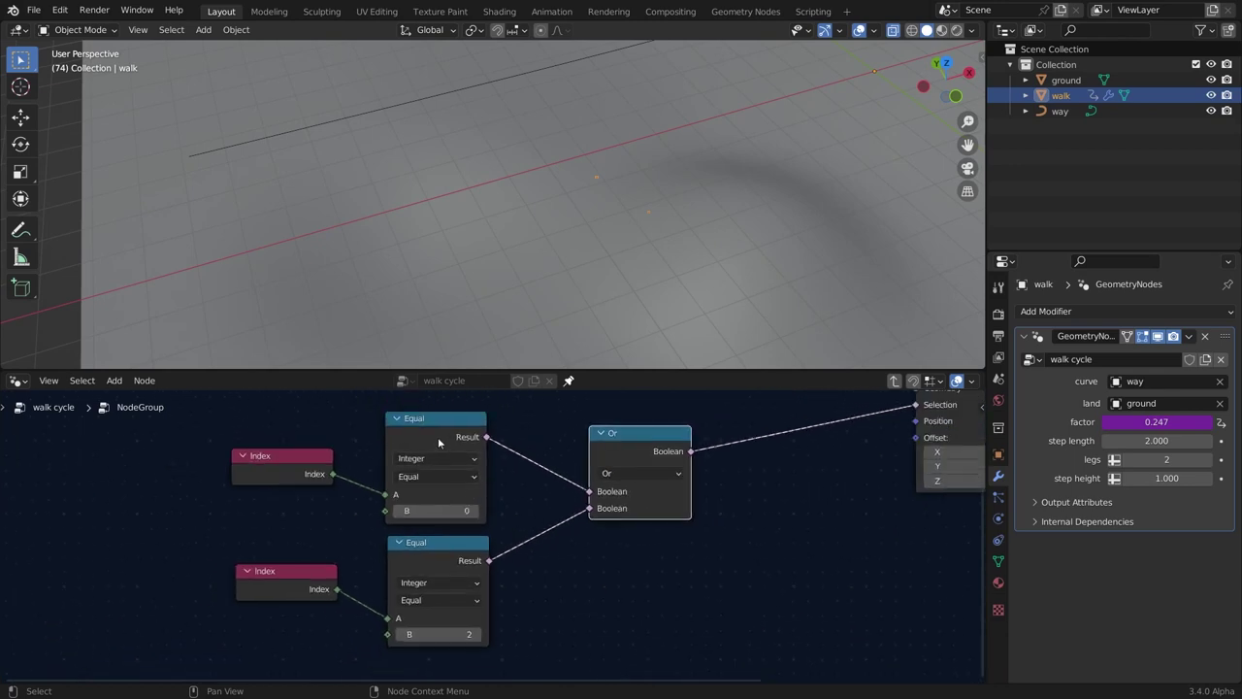
scroll(535, 574, down, 1)
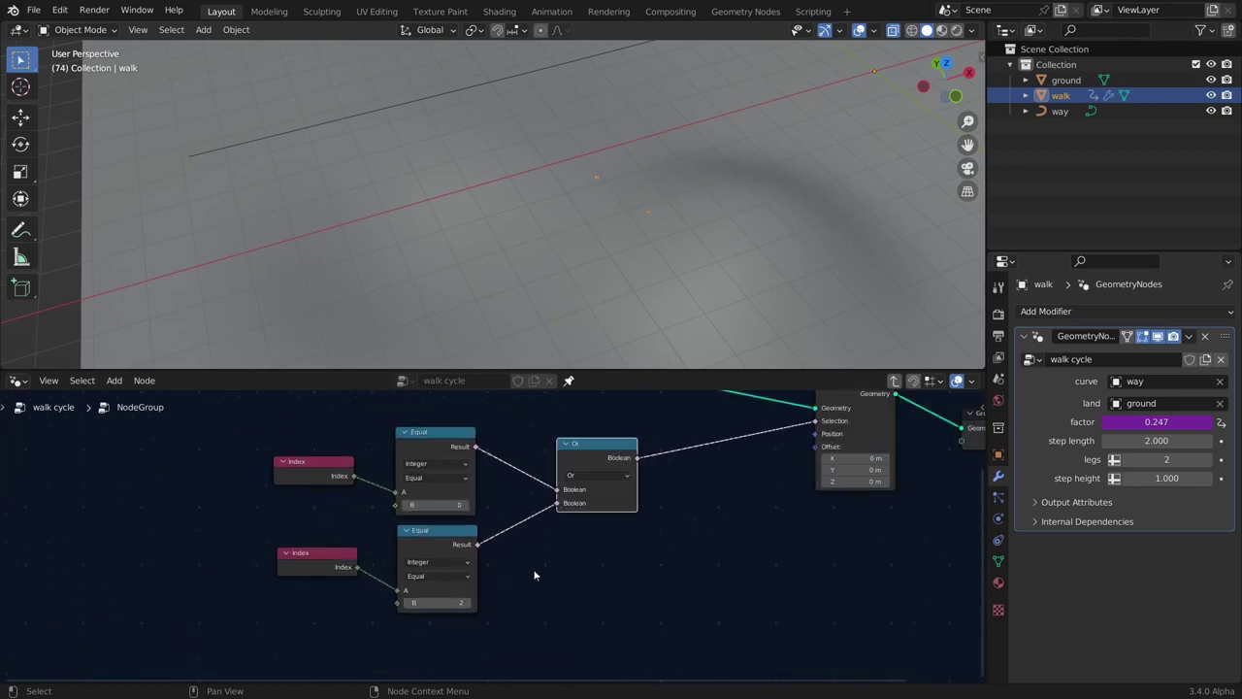
middle_drag(542, 569, 375, 627)
scroll(529, 556, up, 1)
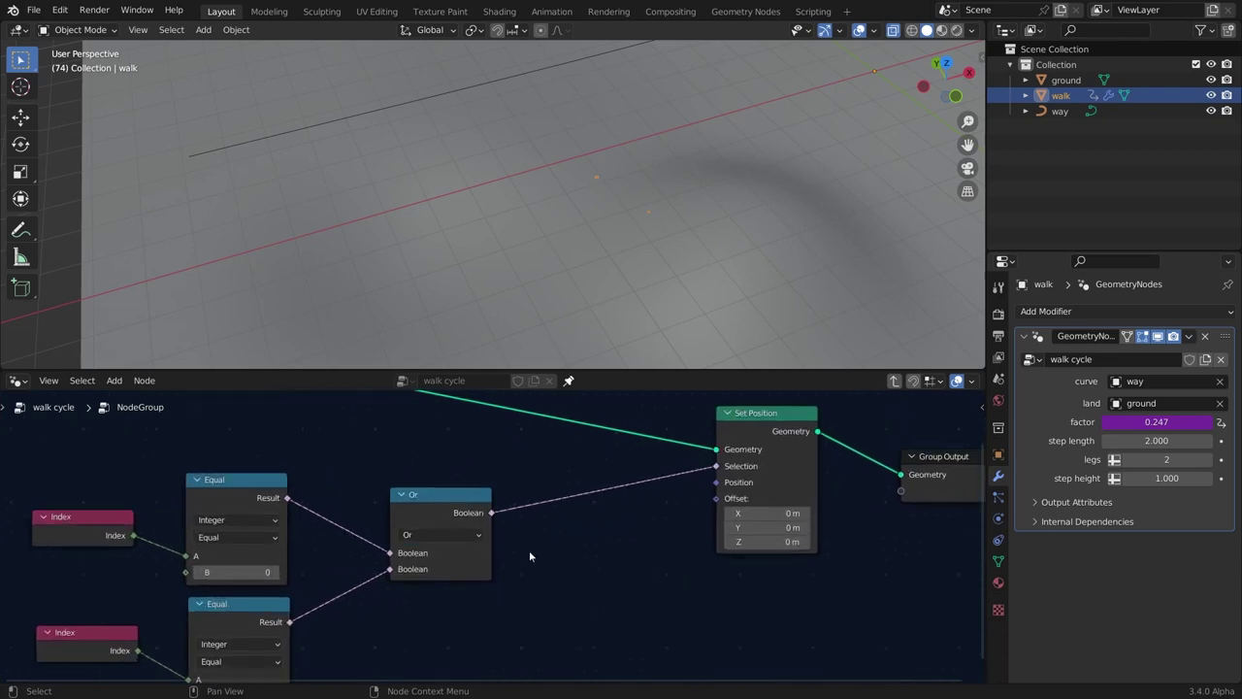
Move the Group Output node farther away from the Set Position node.
scroll(767, 502, down, 2)
middle_drag(833, 516, 685, 573)
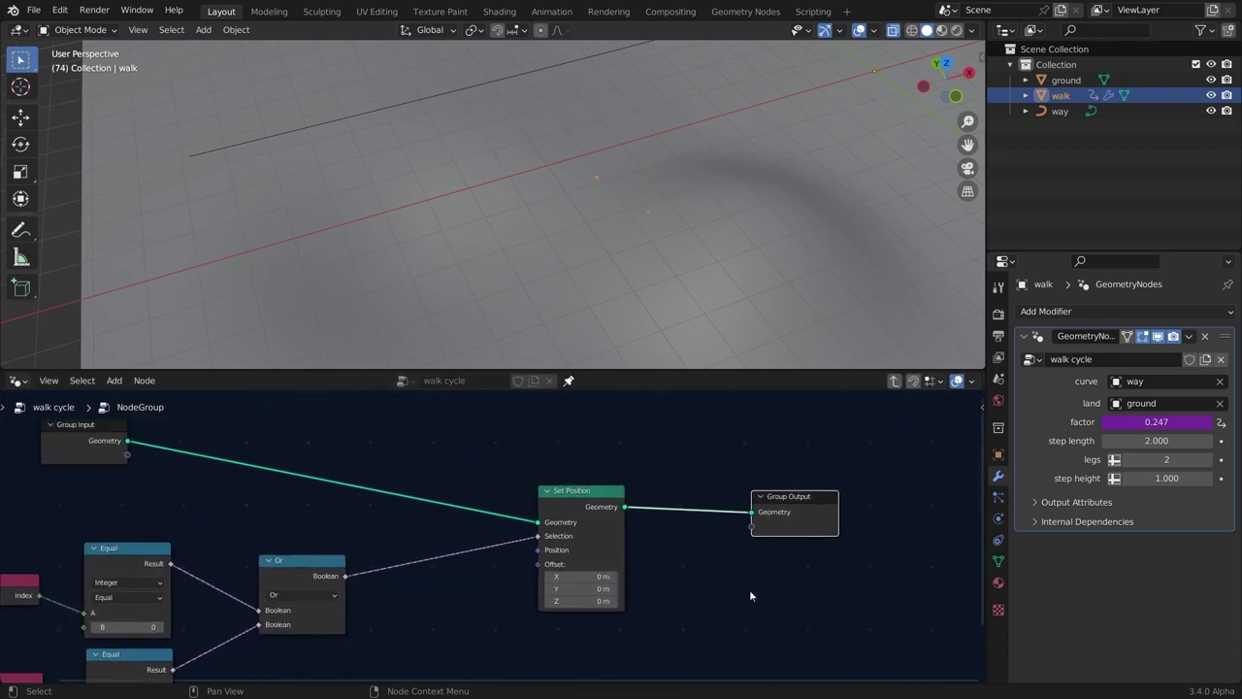
scroll(716, 568, down, 3)
scroll(717, 572, up, 1)
scroll(717, 569, up, 1)
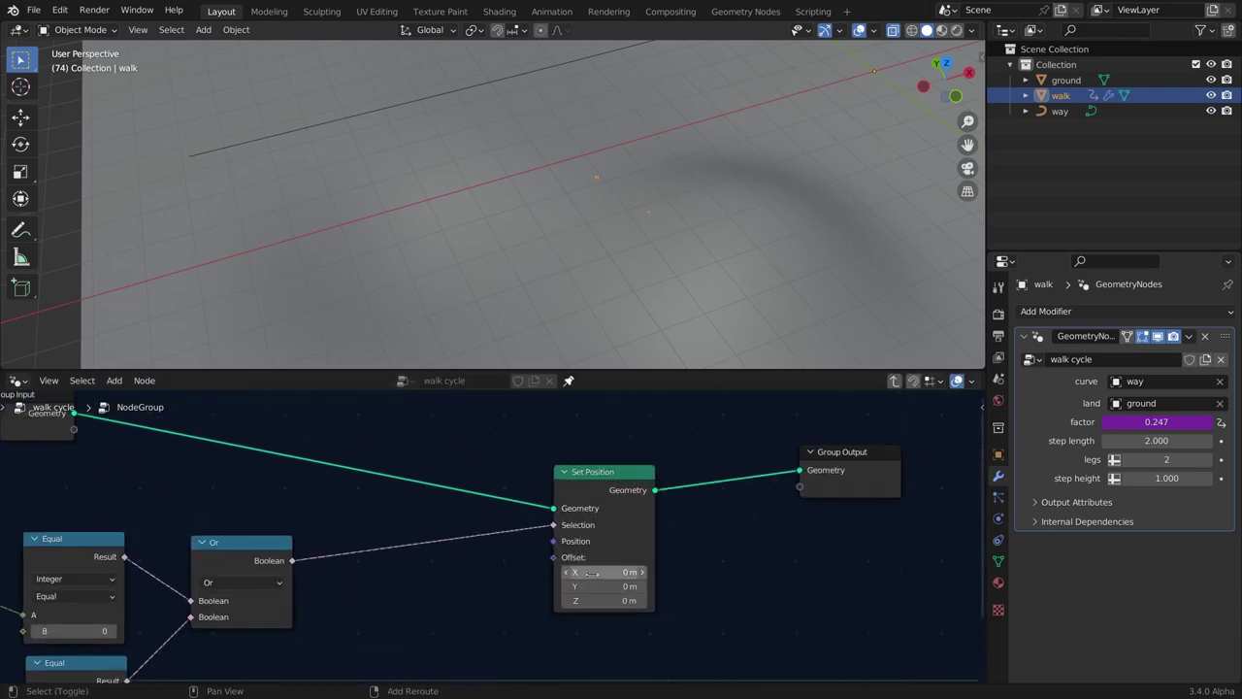
In Edit Mode, duplicate the walk object's leg points along X and shift them to form four legs around the origin.
middle_drag(505, 350, 564, 142)
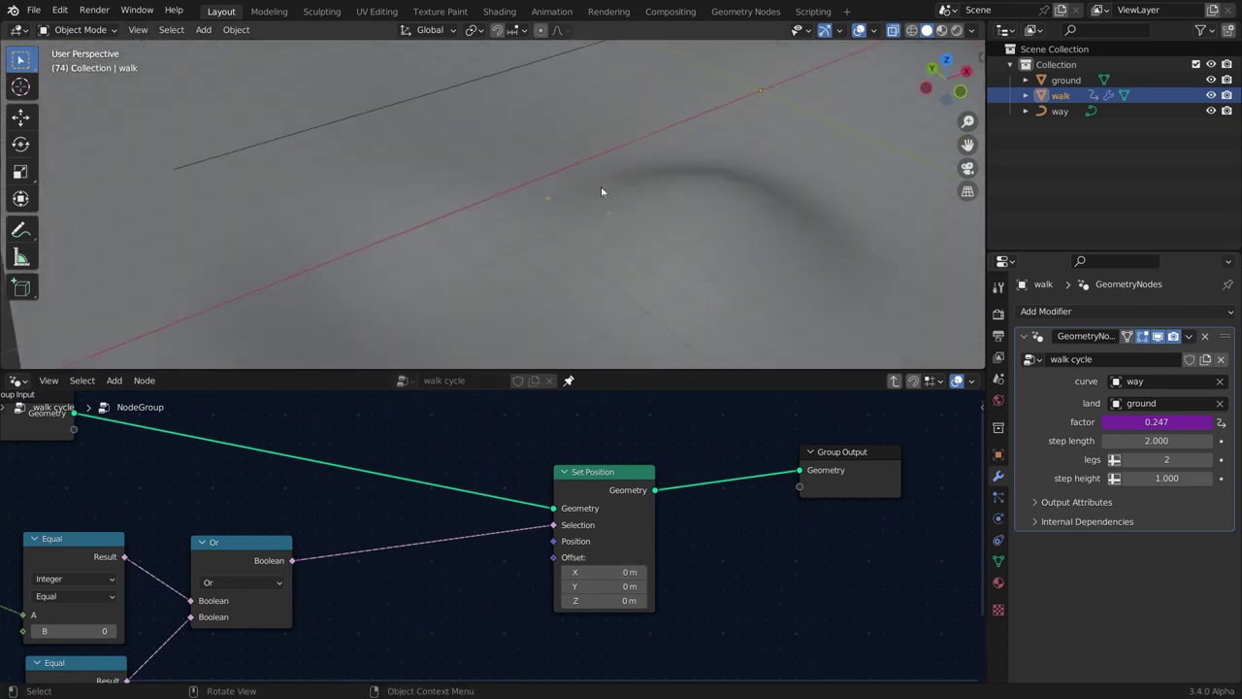
key(Tab)
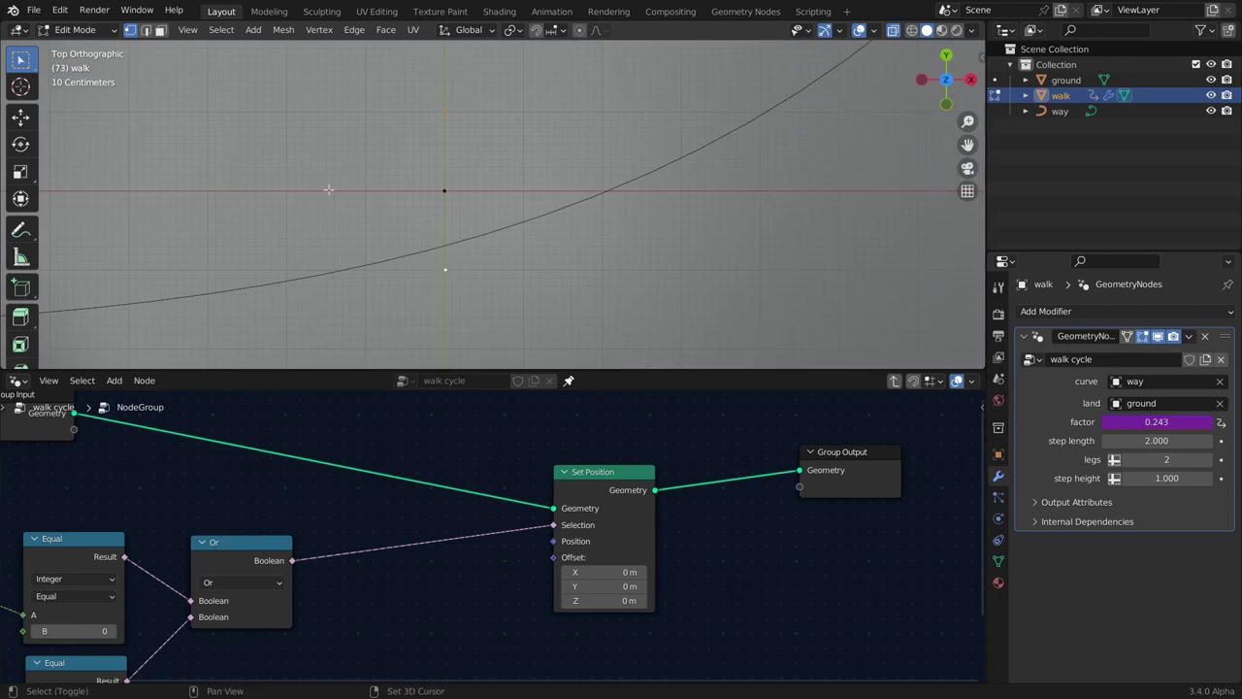
key(shift+d)
key(x)
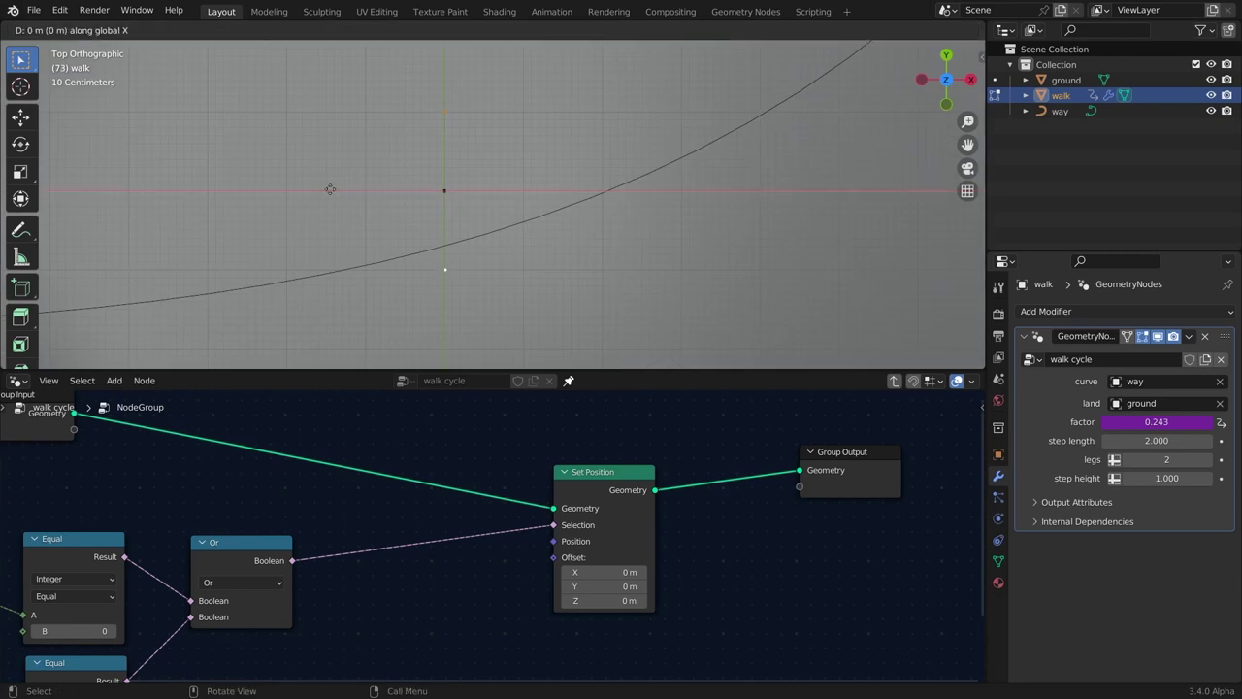
click(450, 199)
shift+drag(600, 76, 392, 147)
drag(452, 244, 563, 272)
key(g)
key(x)
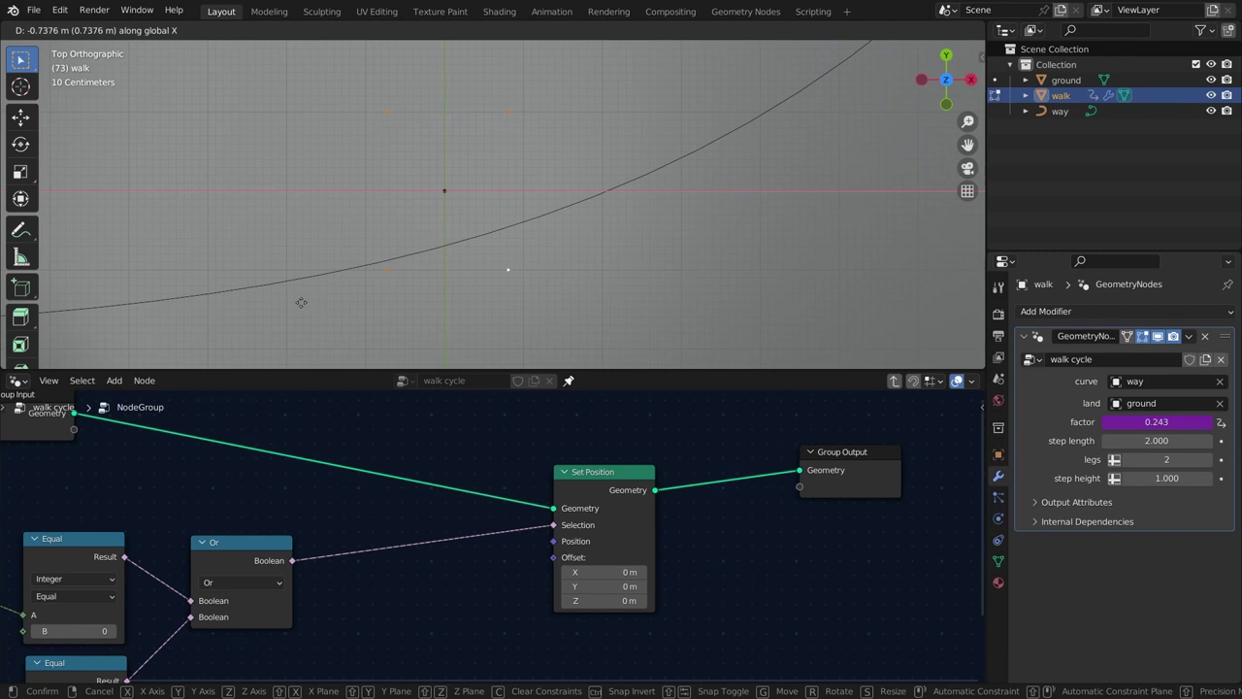
click(294, 285)
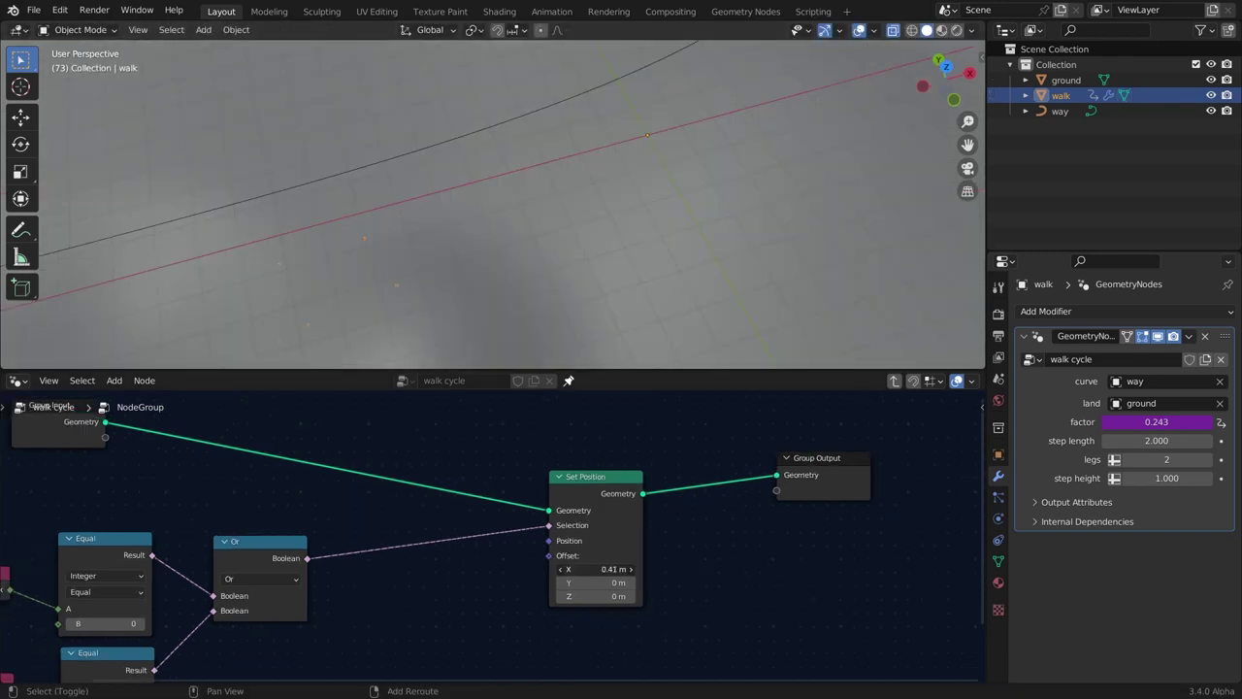
Try an X offset of about 0.41 m on Set Position to test its effect on the four legs.
right_click(596, 570)
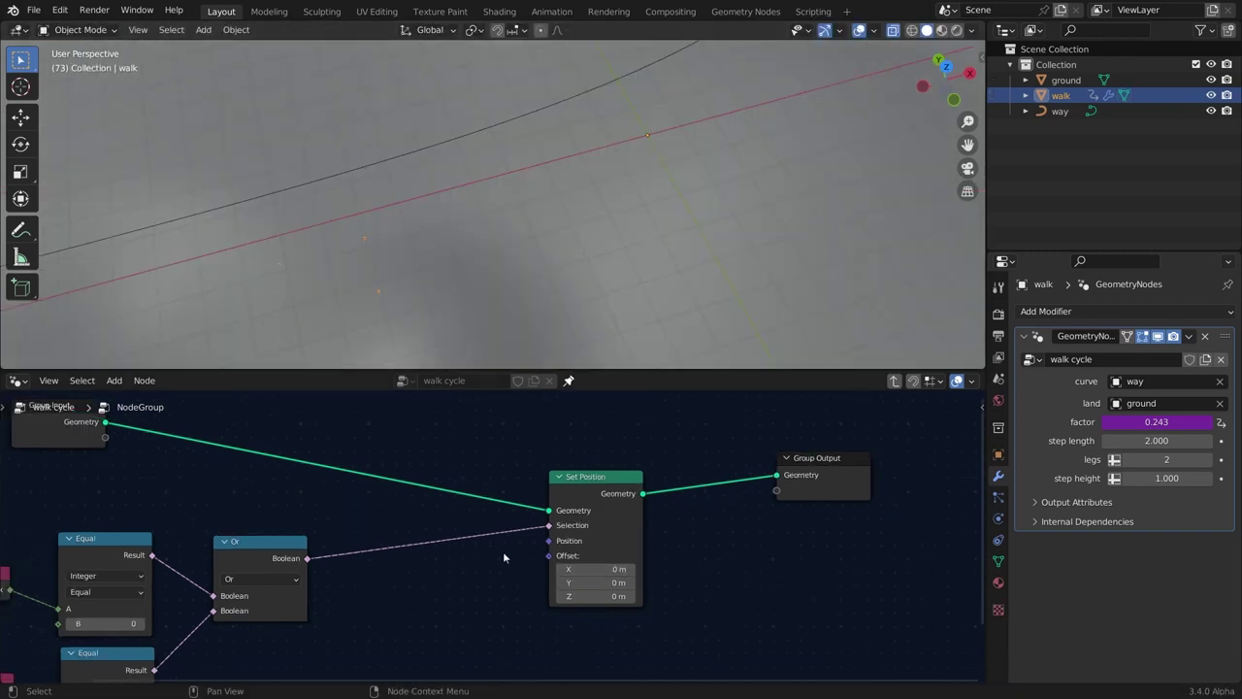
scroll(445, 622, down, 2)
middle_drag(444, 621, 514, 582)
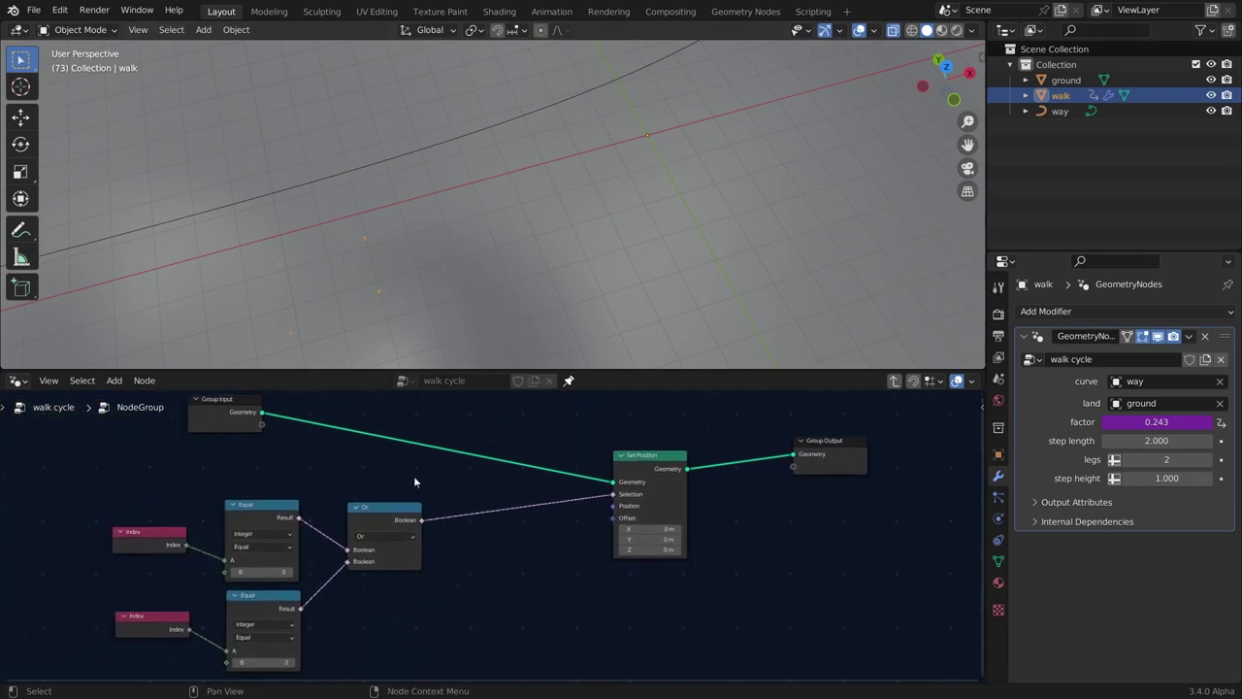
Add a Combine XYZ node connected to Set Position's Offset and place it below the Or node.
middle_drag(414, 476, 596, 436)
scroll(788, 477, up, 2)
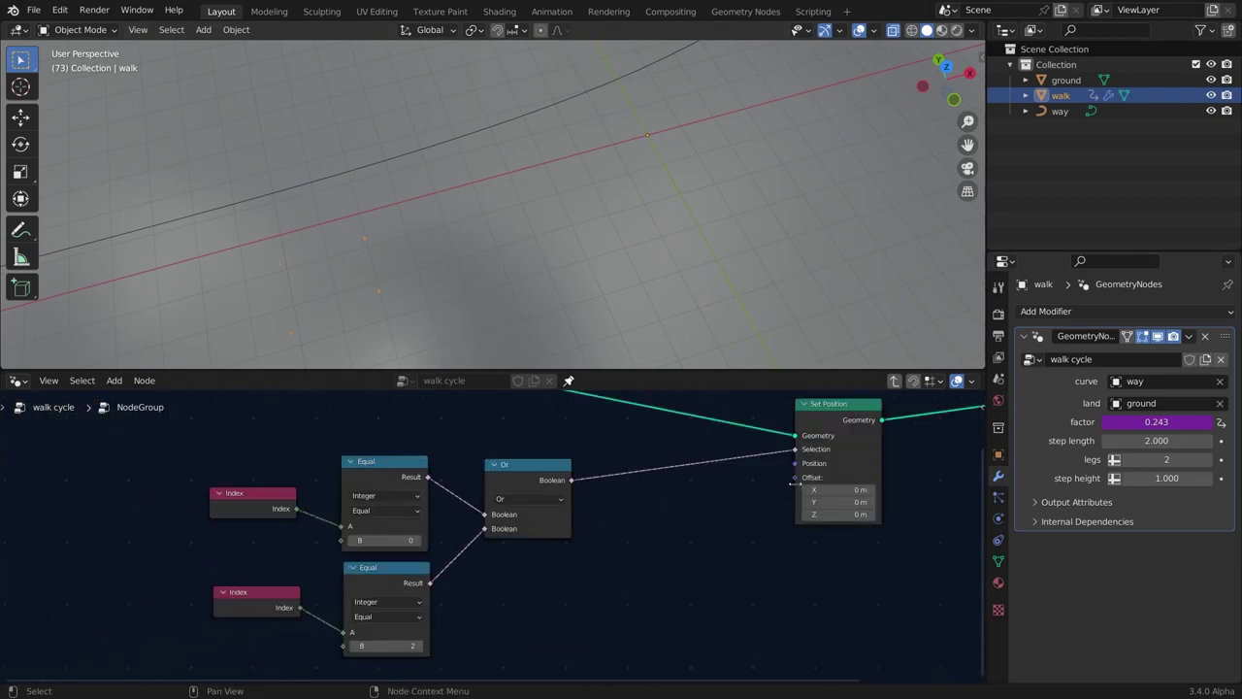
drag(796, 480, 432, 510)
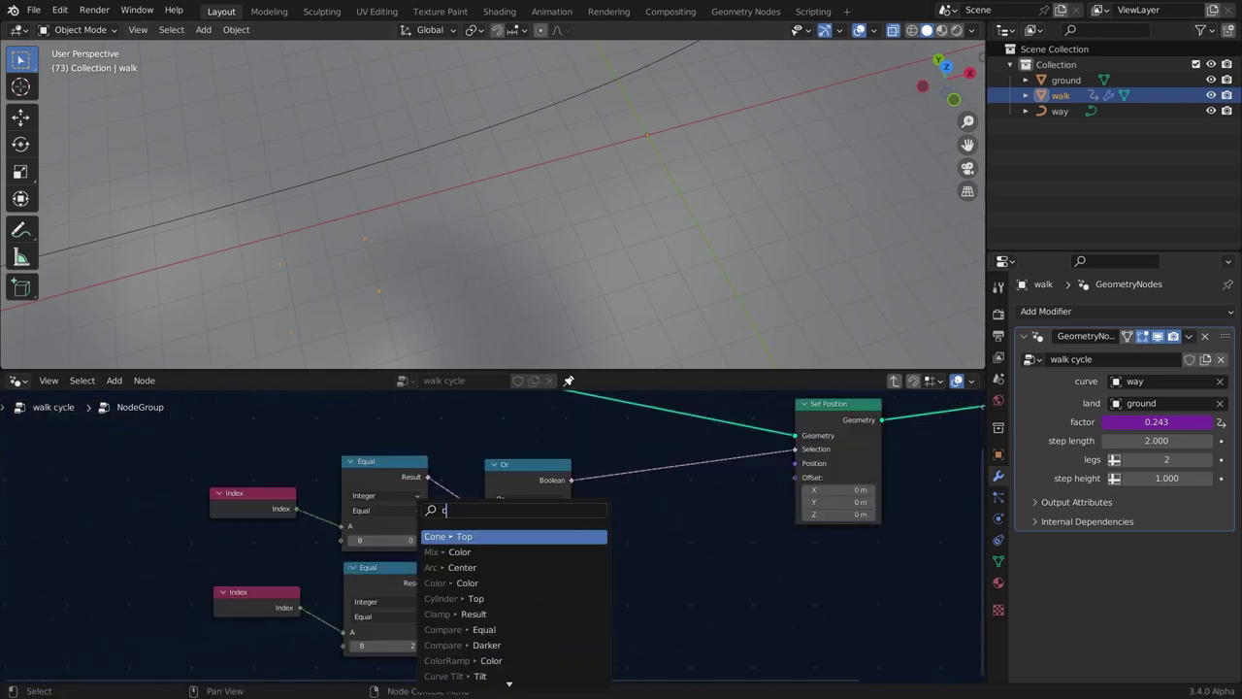
text(combi)
key(Down)
key(Return)
scroll(485, 597, down, 1)
click(494, 603)
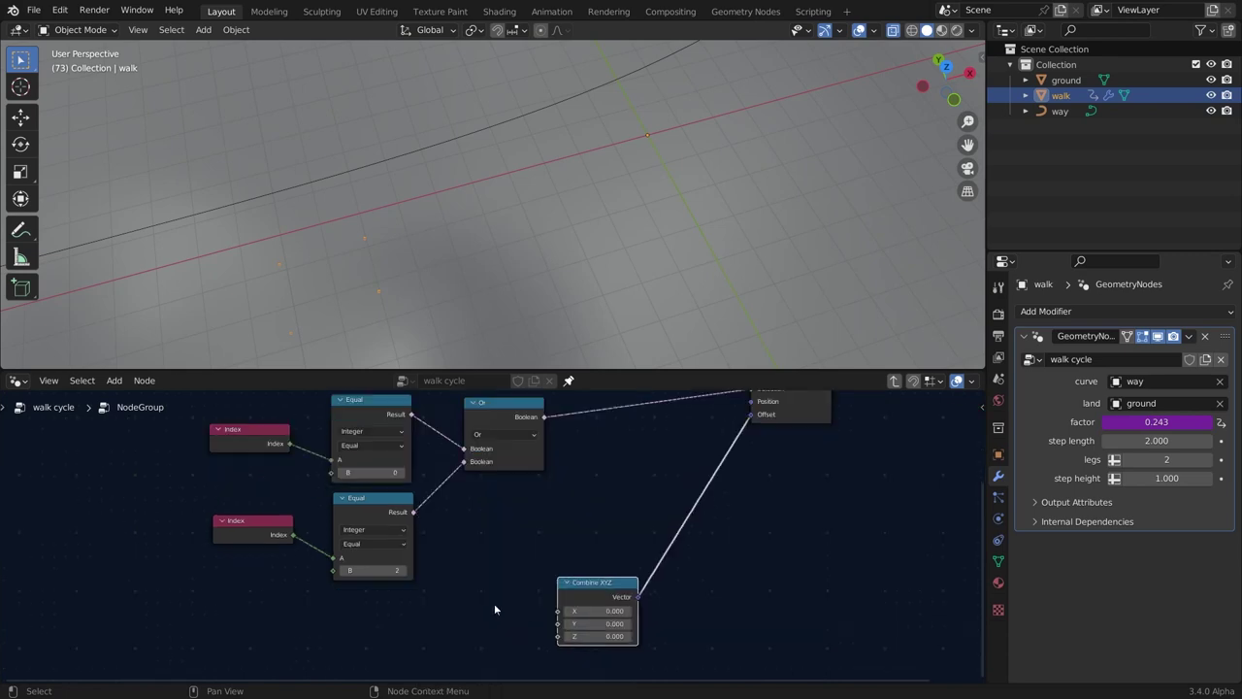
Try an X value of about 0.850 on the Combine XYZ node.
middle_drag(504, 600, 524, 516)
scroll(532, 515, up, 1)
drag(602, 532, 679, 531)
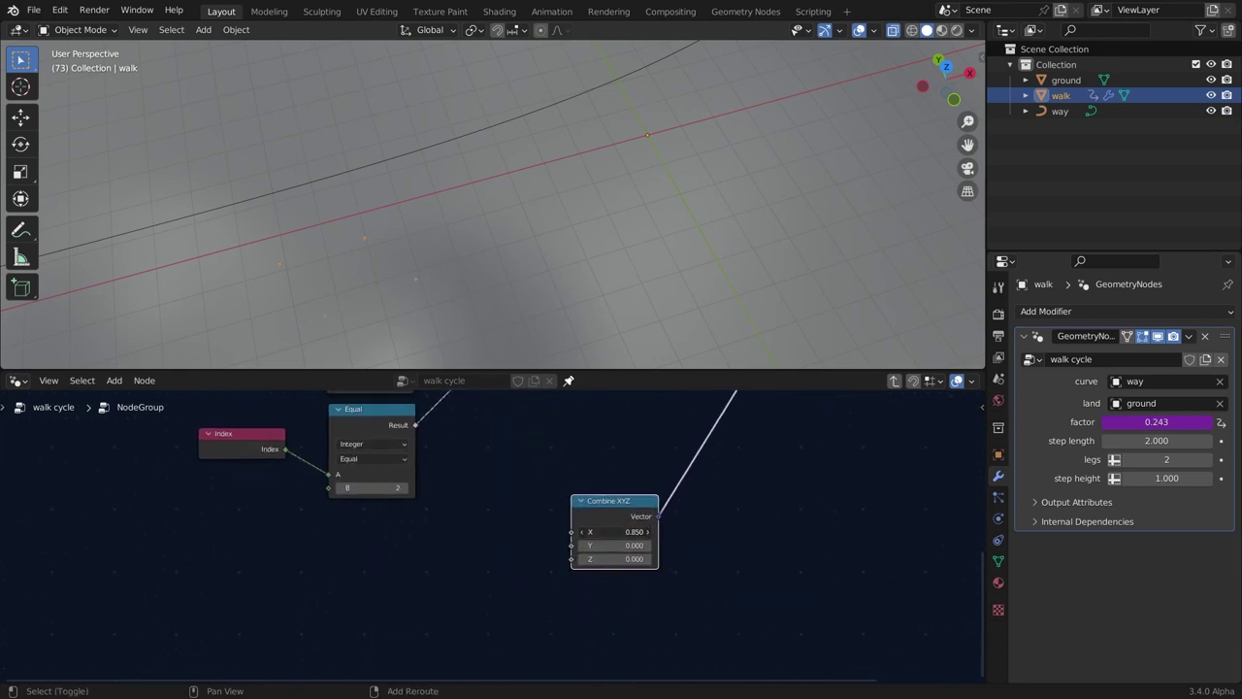
right_click(602, 532)
Move Combine XYZ lower and feed its X input from a new Math node set to Divide.
drag(590, 504, 563, 574)
scroll(568, 575, down, 3)
middle_drag(565, 586, 678, 589)
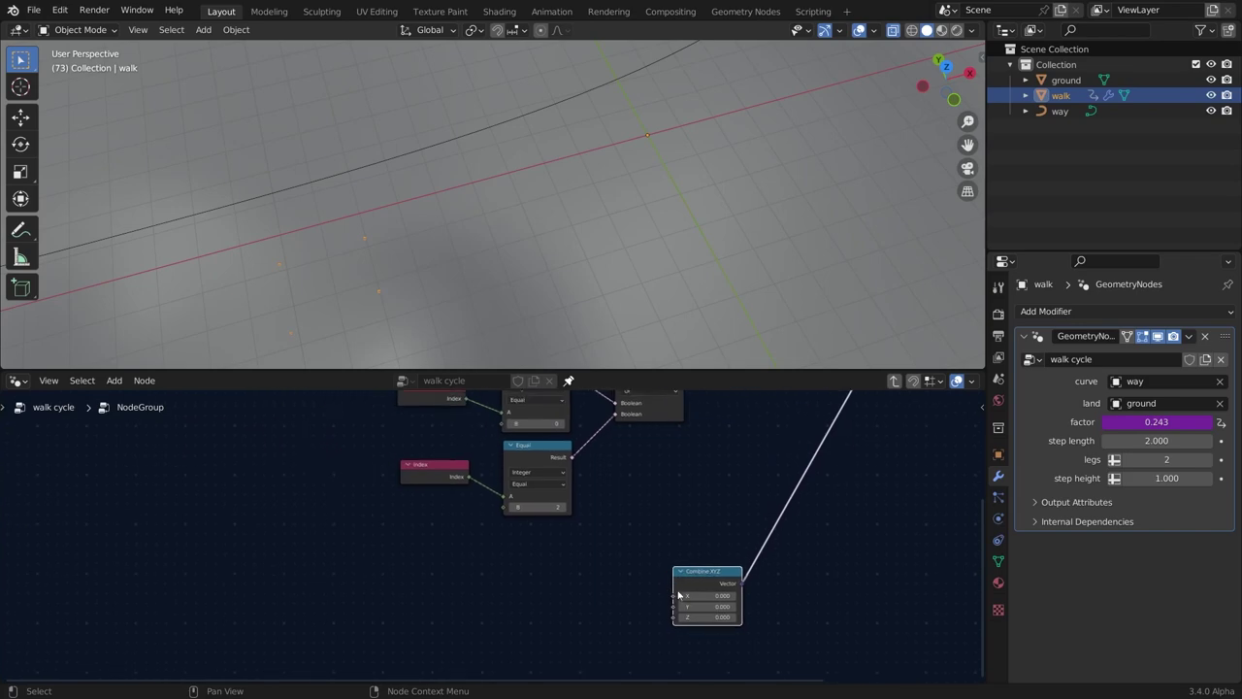
drag(676, 596, 385, 586)
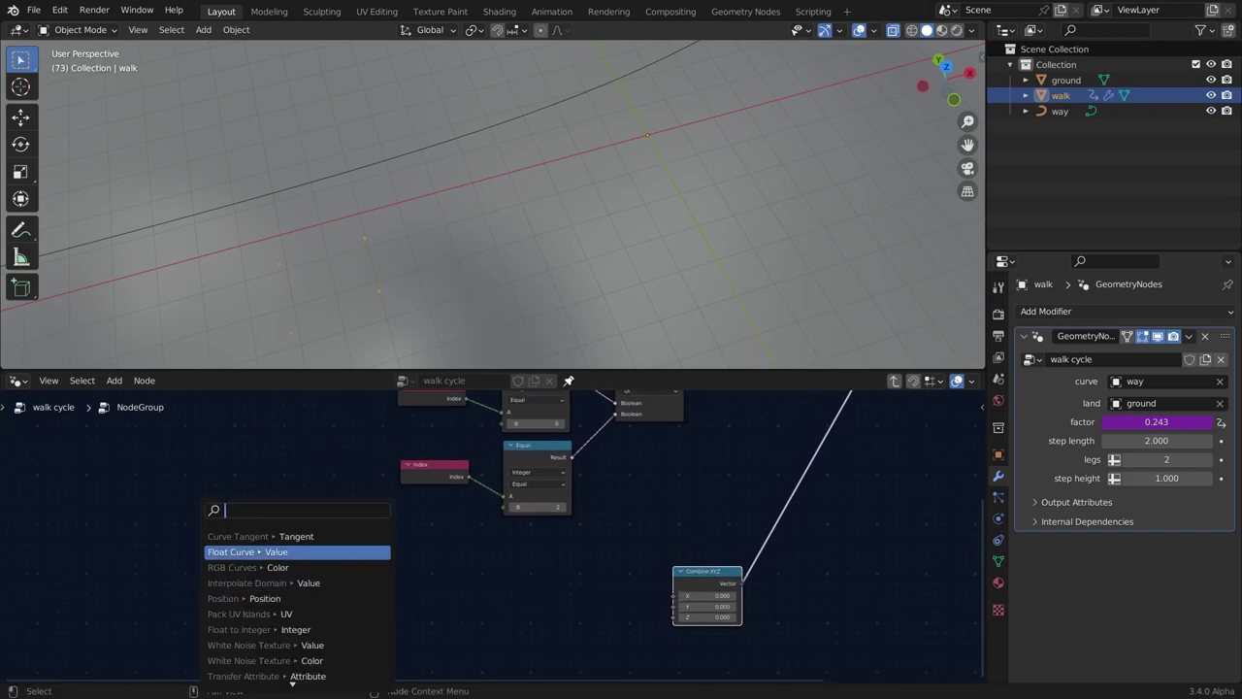
text(m)
key(Return)
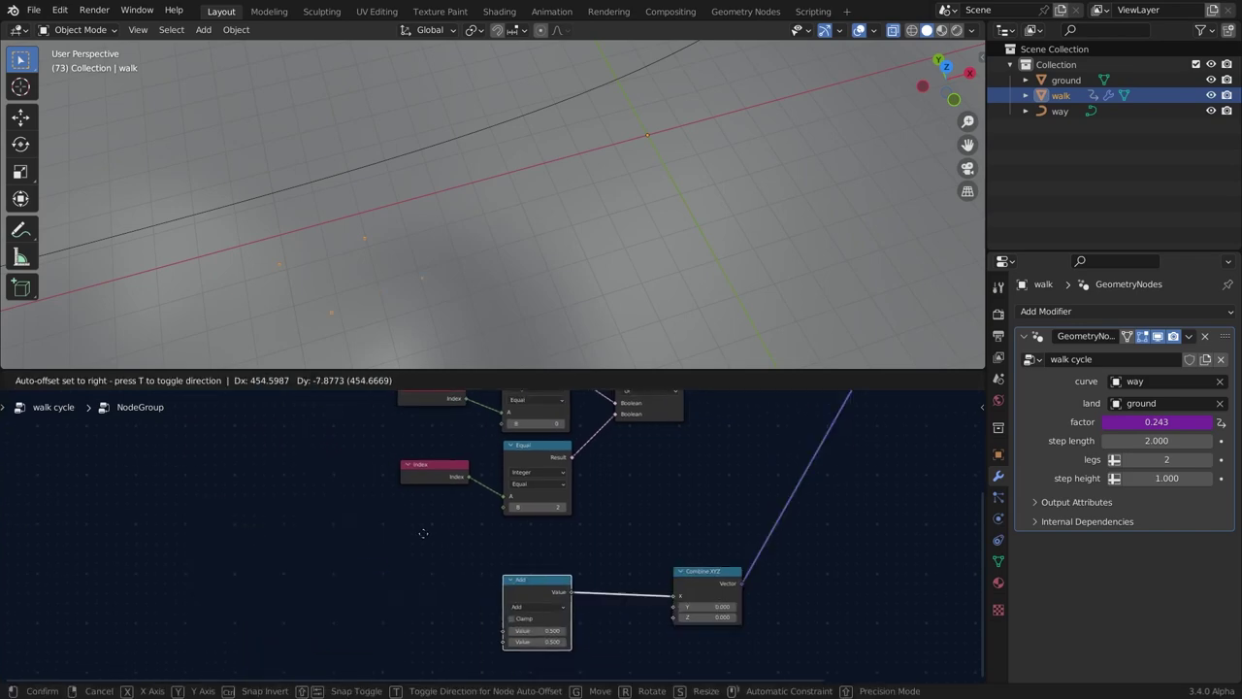
click(512, 592)
click(501, 503)
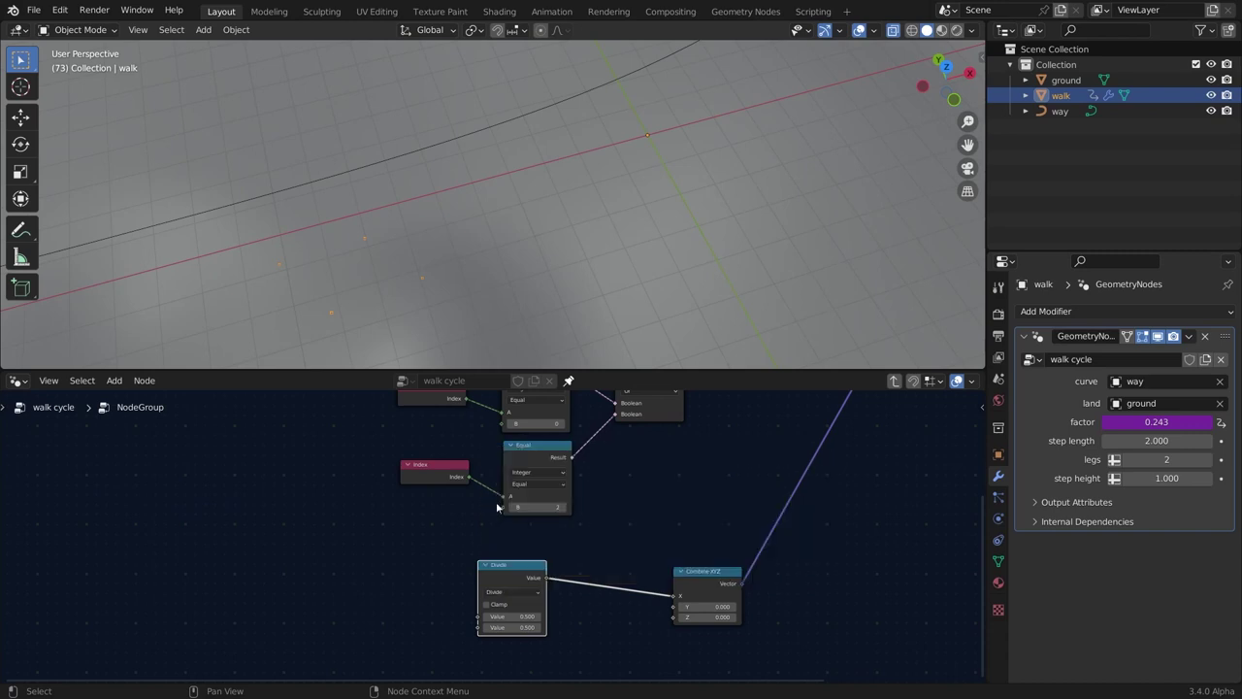
Set the second value of the Divide node to 2.
scroll(493, 536, up, 4)
middle_drag(411, 624, 424, 539)
click(530, 569)
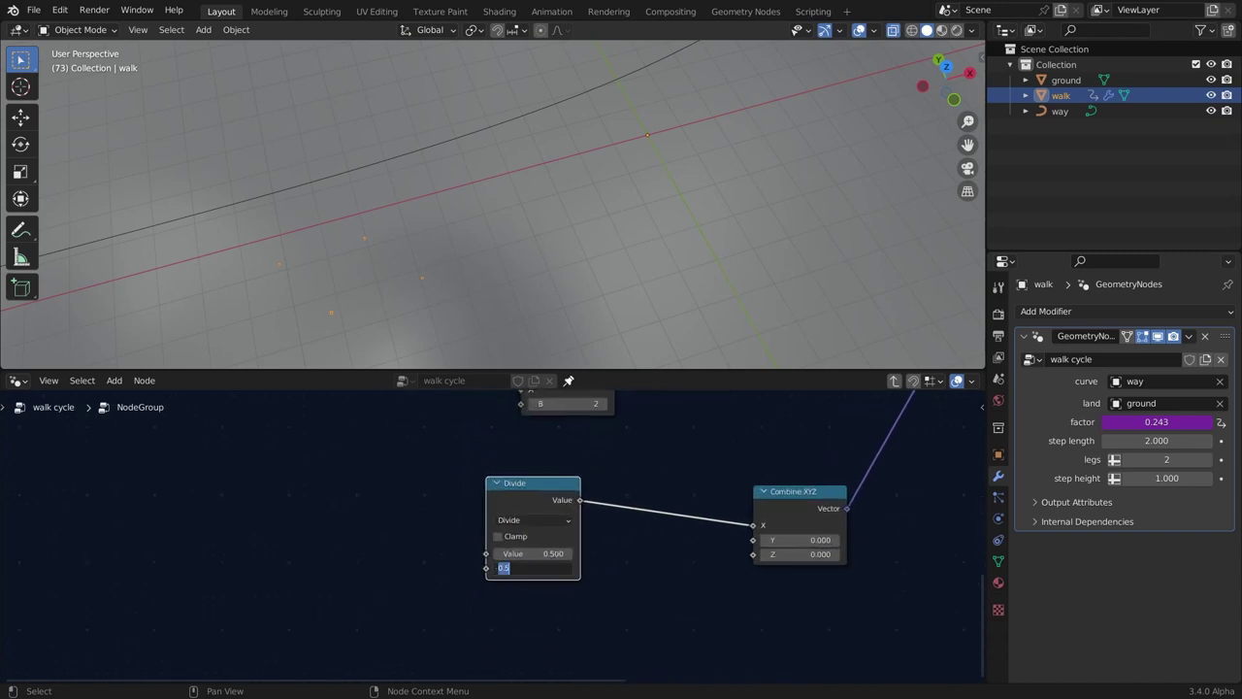
text(2)
key(Return)
Expose the Divide node's first value as a new group input, move Group Input aside and return to the parent node tree.
drag(486, 554, 431, 483)
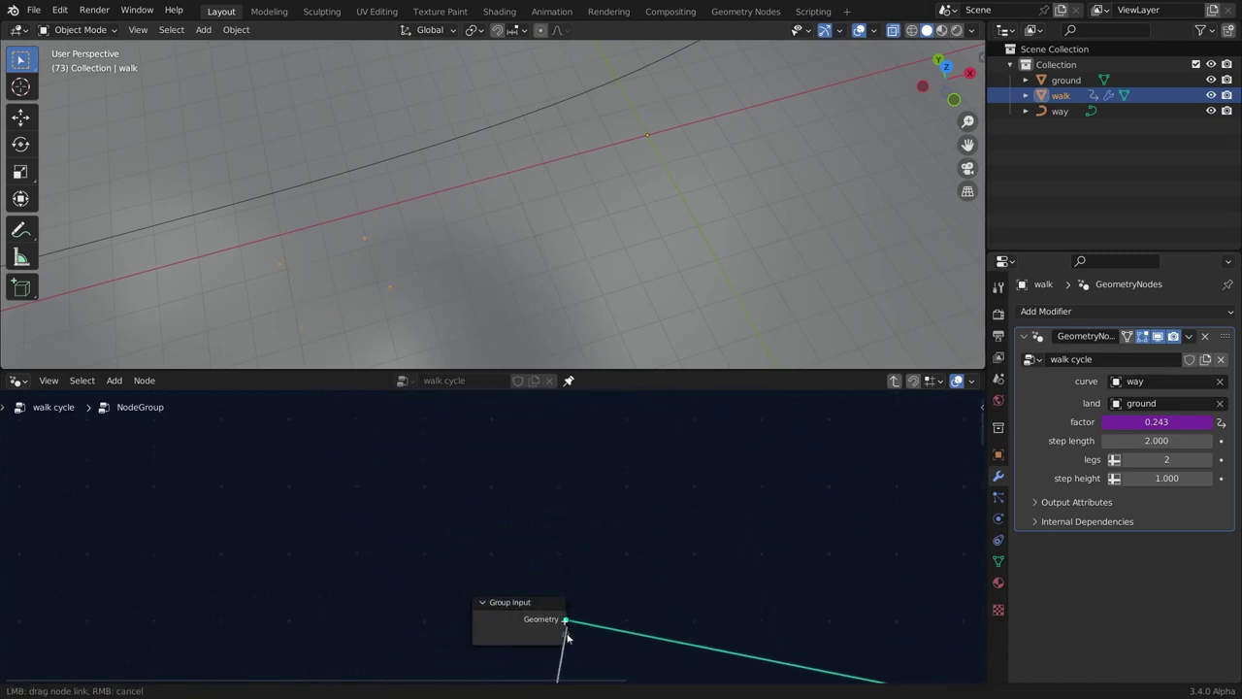
drag(564, 637, 566, 636)
drag(492, 620, 302, 593)
scroll(246, 627, down, 1)
middle_drag(247, 627, 348, 550)
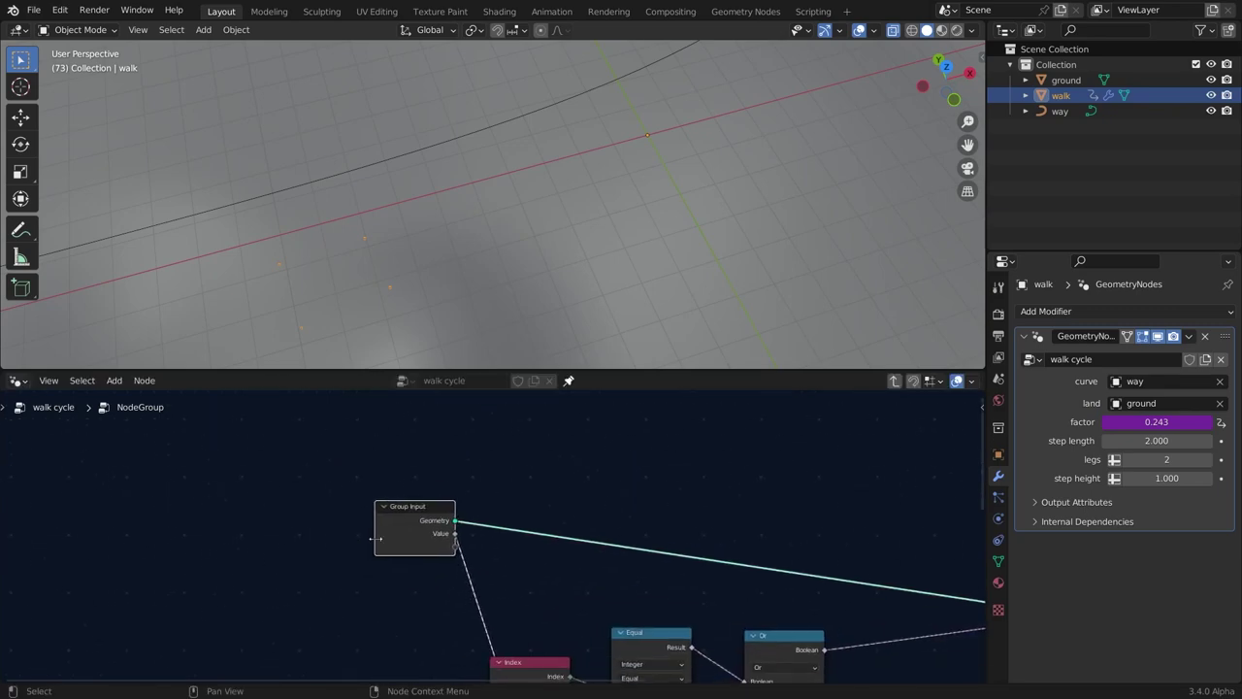
key(Tab)
Reveal the hidden Group Input sockets, connect step length to NodeGroup's Value input and save the file.
scroll(485, 573, up, 1)
middle_drag(492, 611, 588, 557)
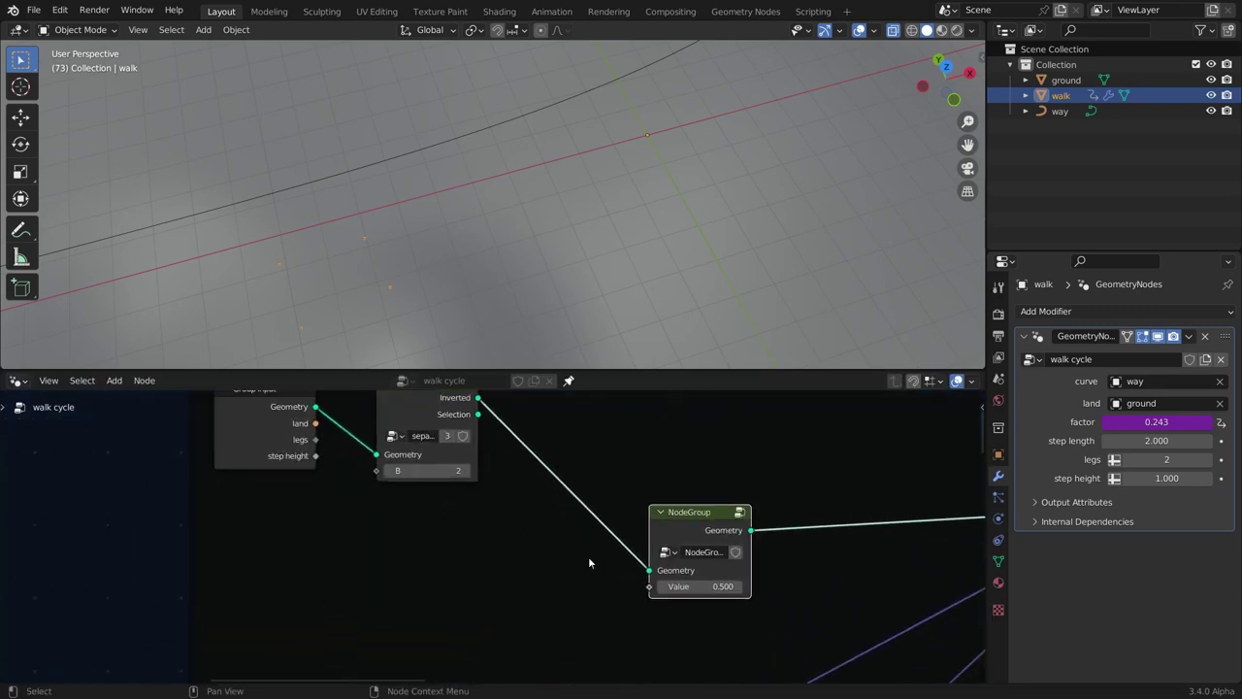
drag(274, 434, 266, 512)
key(ctrl+h)
scroll(500, 536, up, 1)
drag(649, 587, 578, 571)
drag(515, 626, 307, 561)
drag(248, 532, 250, 543)
click(334, 558)
key(ctrl+s)
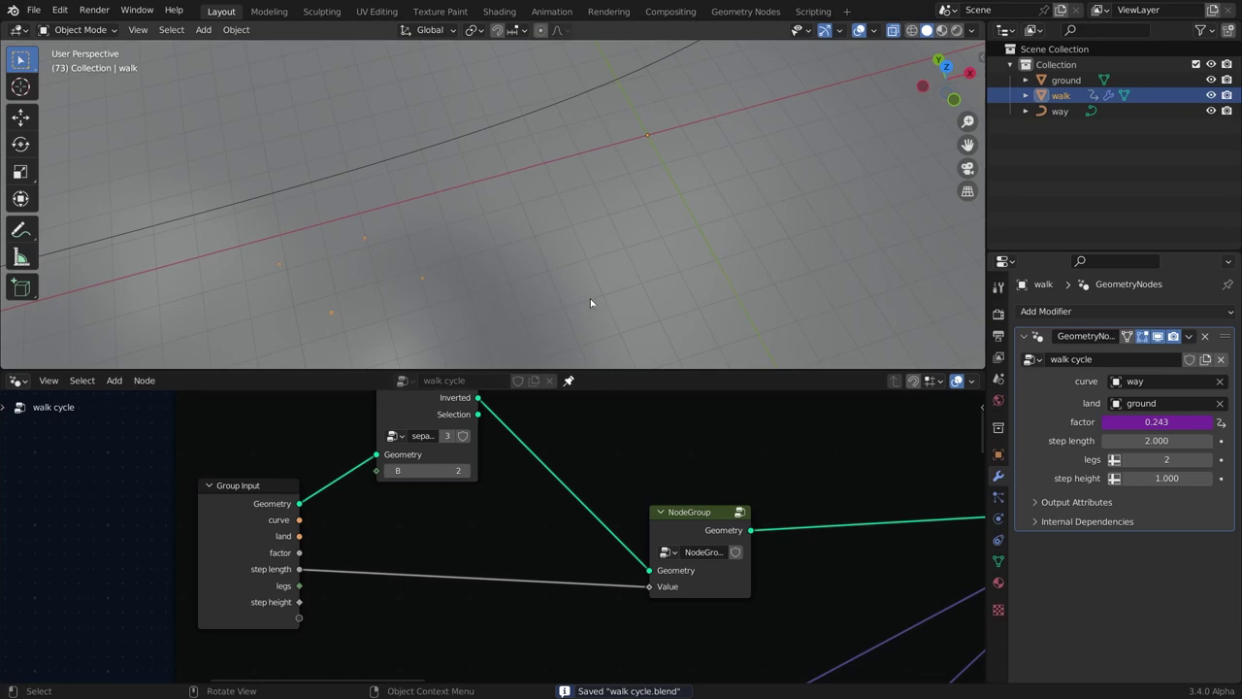
Open NodeGroup for editing and examine the leg points along the curve from the top view.
click(679, 516)
key(Tab)
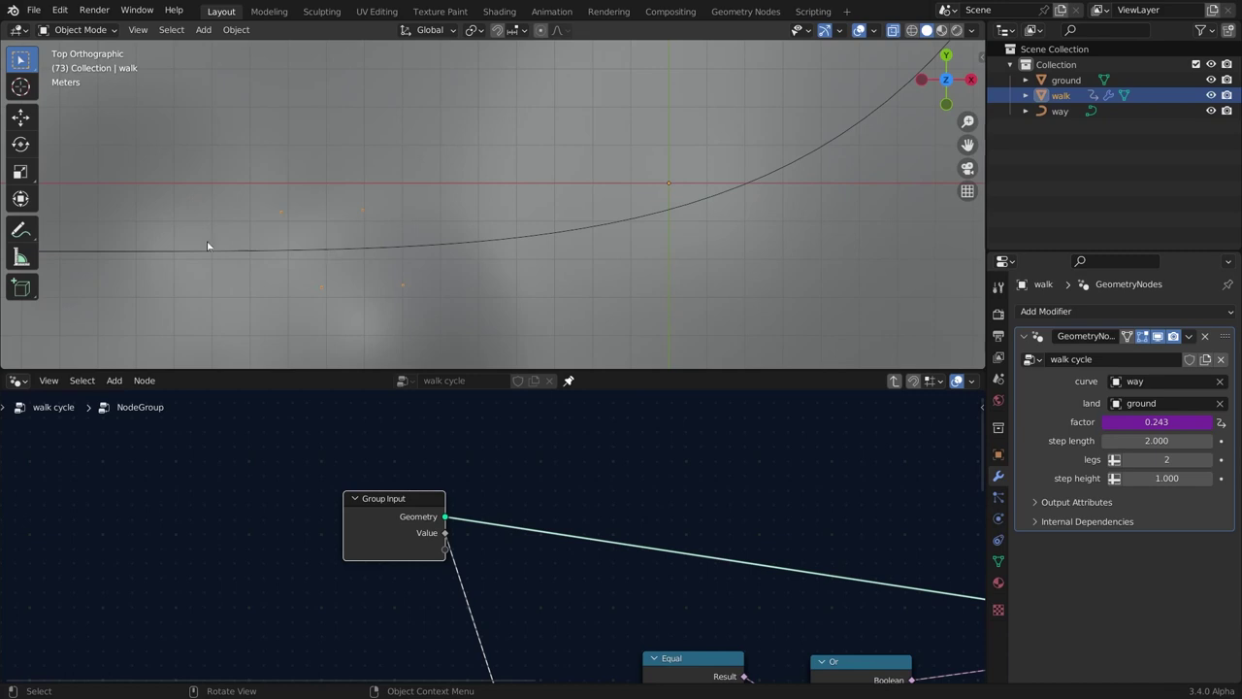
scroll(225, 258, up, 5)
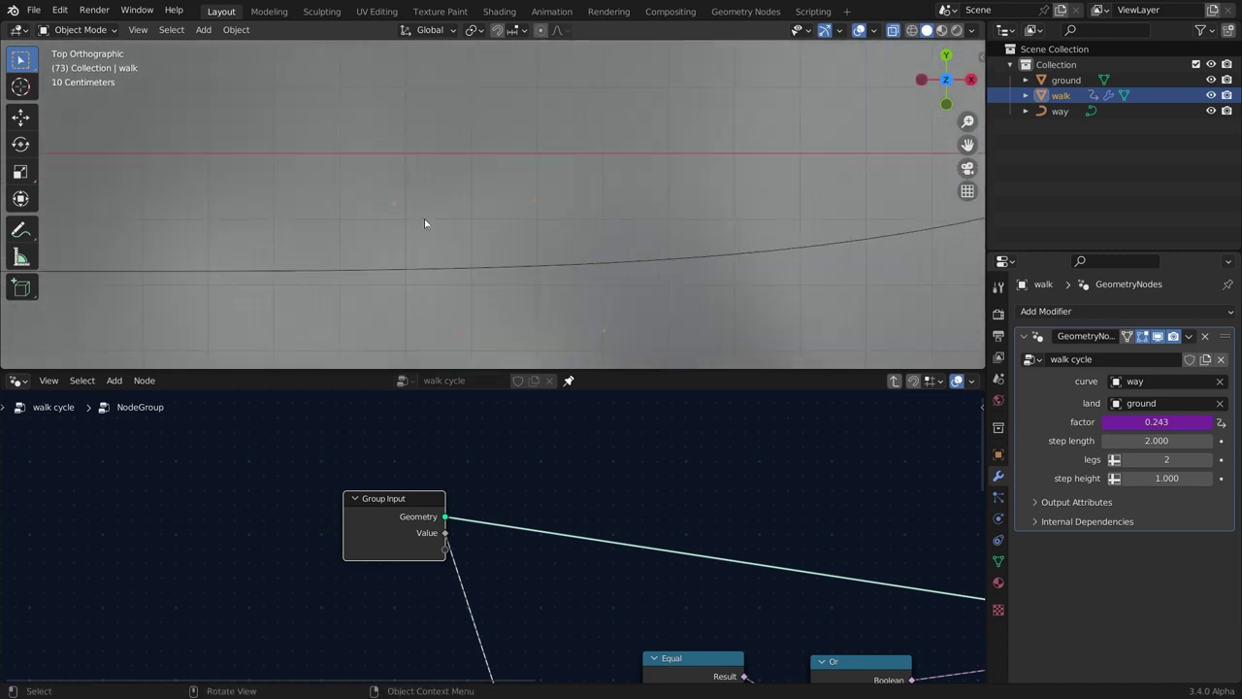
scroll(409, 227, down, 1)
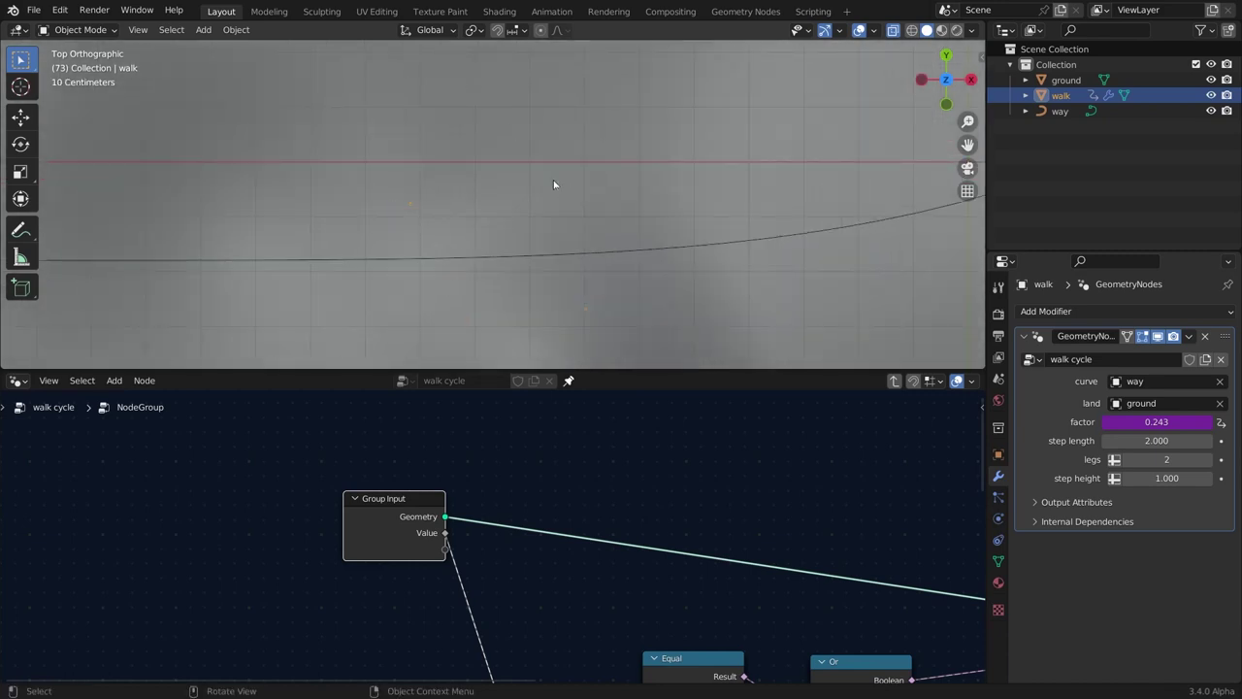
scroll(489, 538, down, 7)
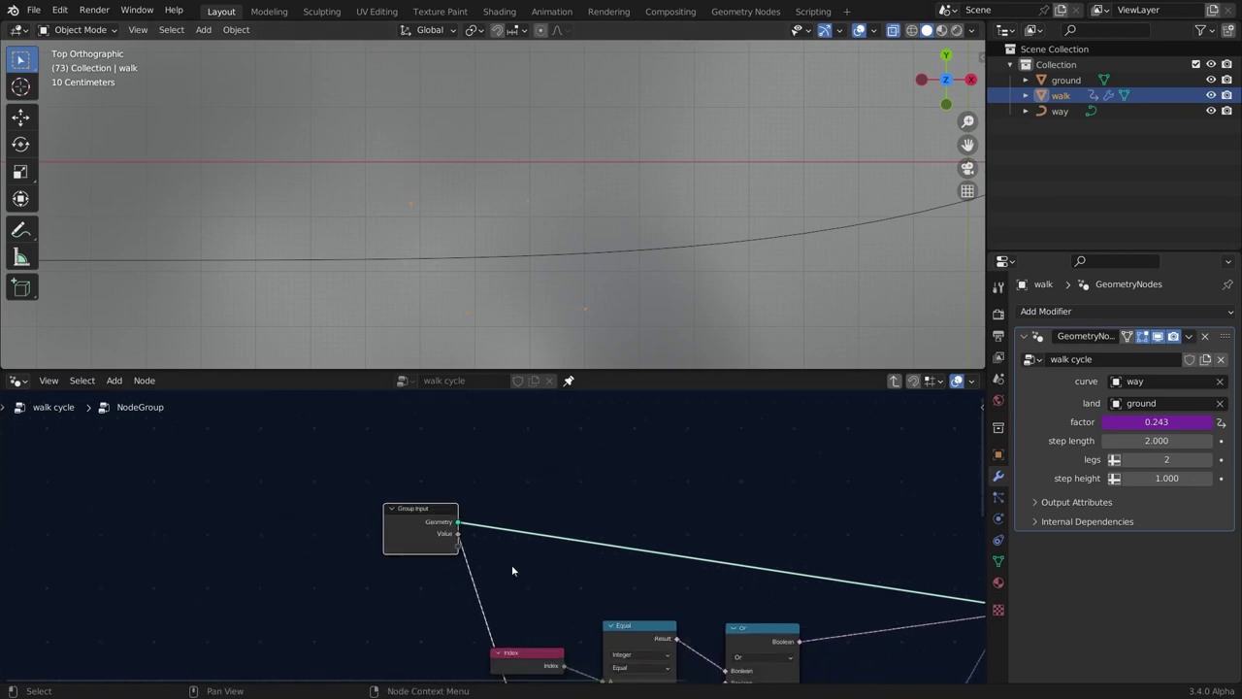
middle_drag(448, 563, 411, 469)
key(shift+a)
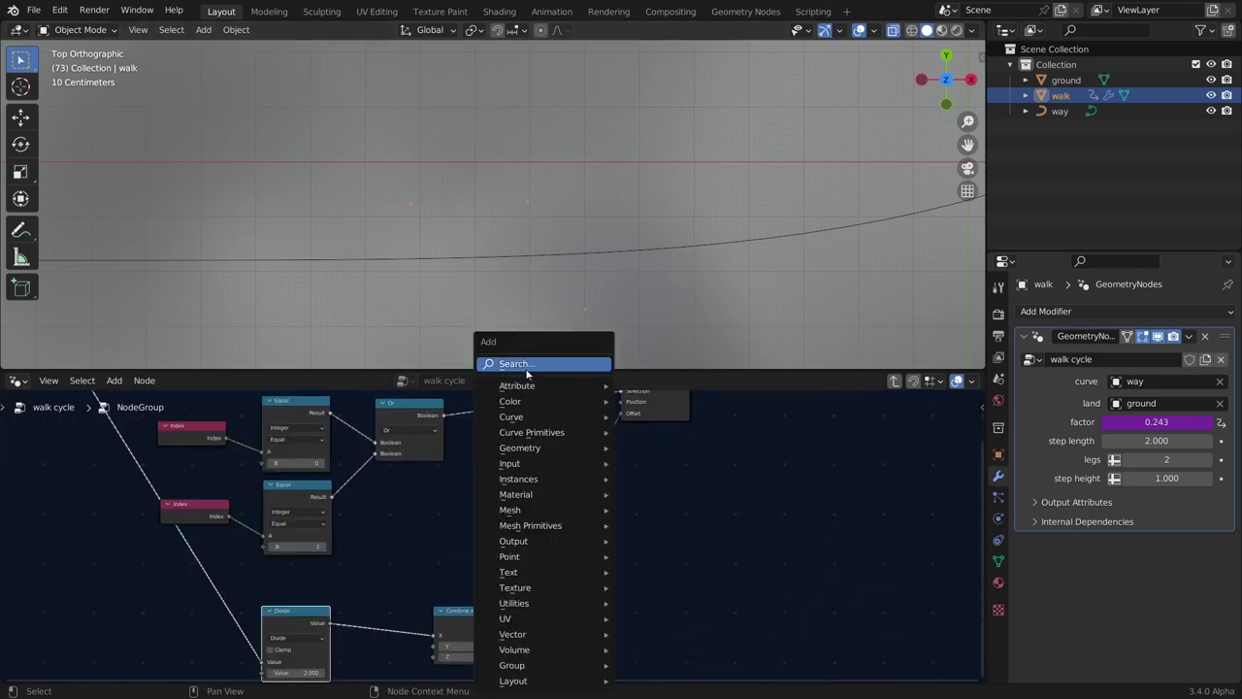
click(527, 367)
key(Up)
key(Up)
key(Up)
key(Up)
key(Up)
key(Up)
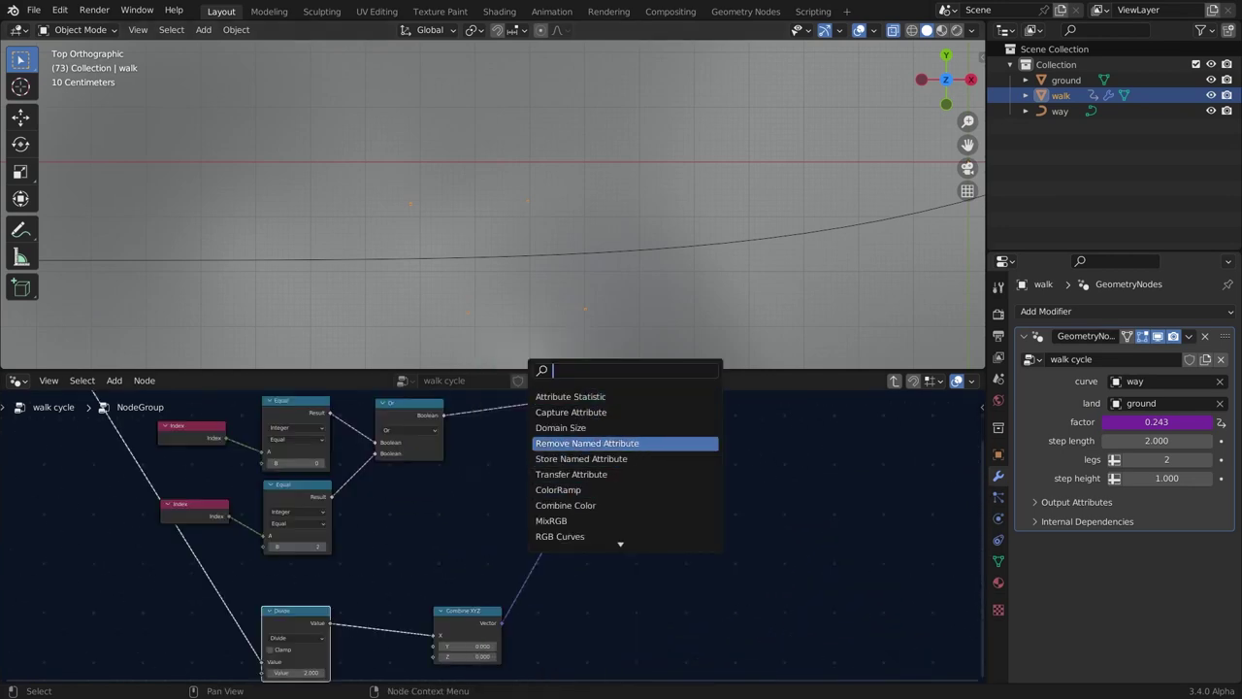
key(Down)
key(Return)
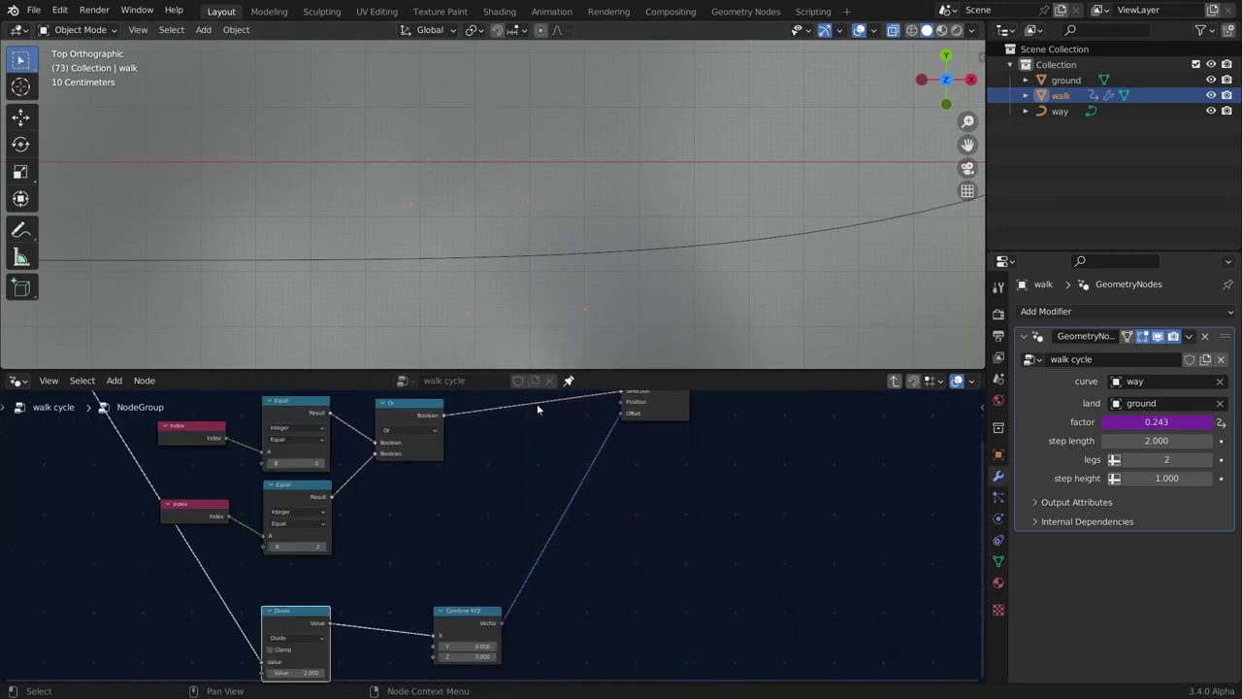
Insert a MixRGB node on the link between Combine XYZ and Set Position's Offset.
middle_drag(585, 252, 611, 171)
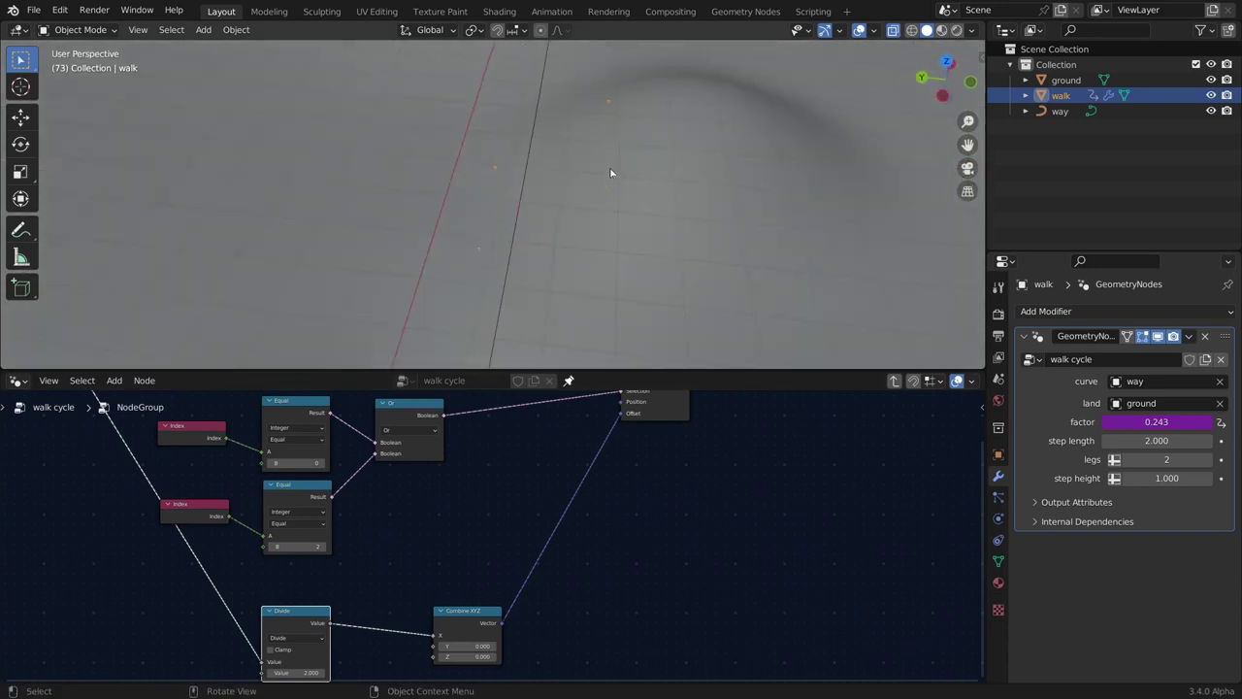
key(shift+a)
click(514, 360)
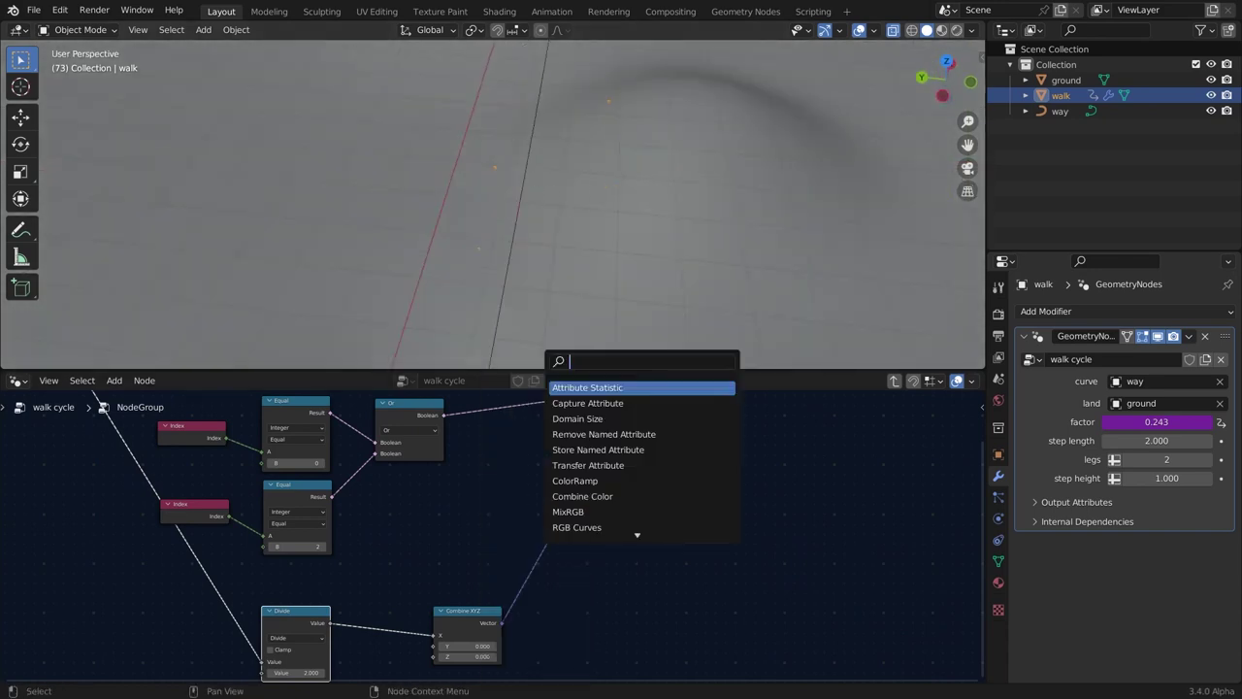
text(mix)
key(Return)
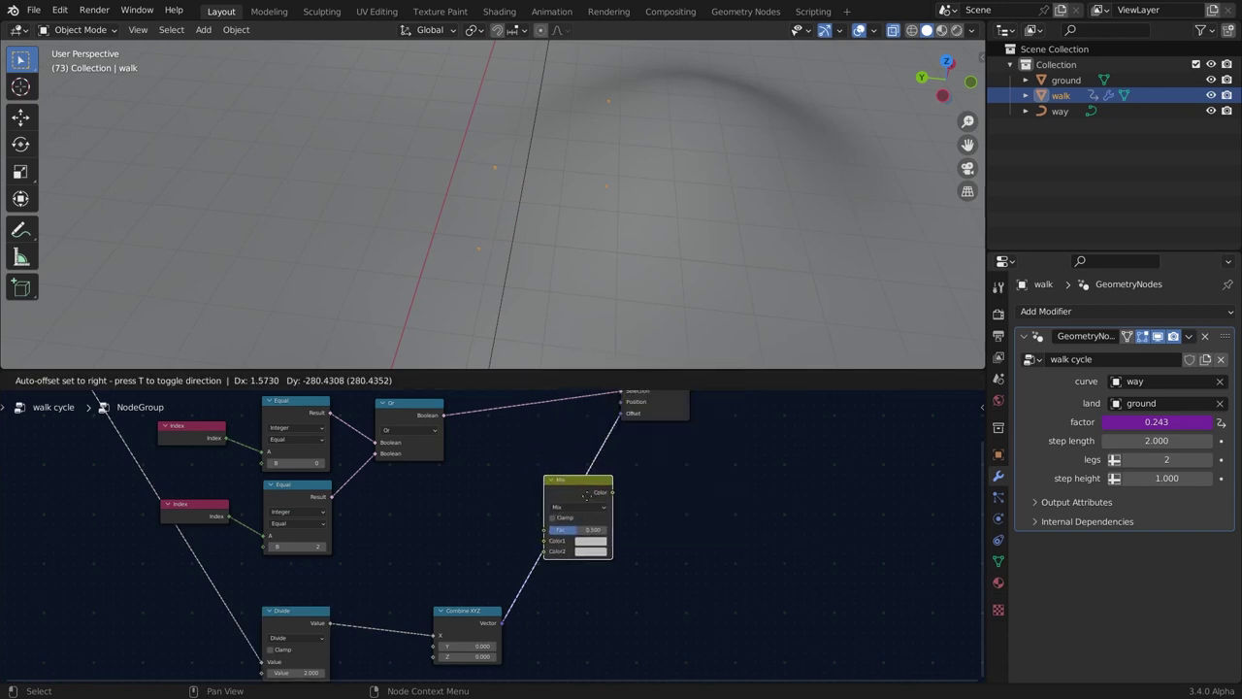
click(587, 507)
Feed the Mix node's Color2 from a new Vector node placed below it, and try a factor of 1.000.
scroll(490, 537, up, 1)
drag(573, 574, 445, 554)
text(vec)
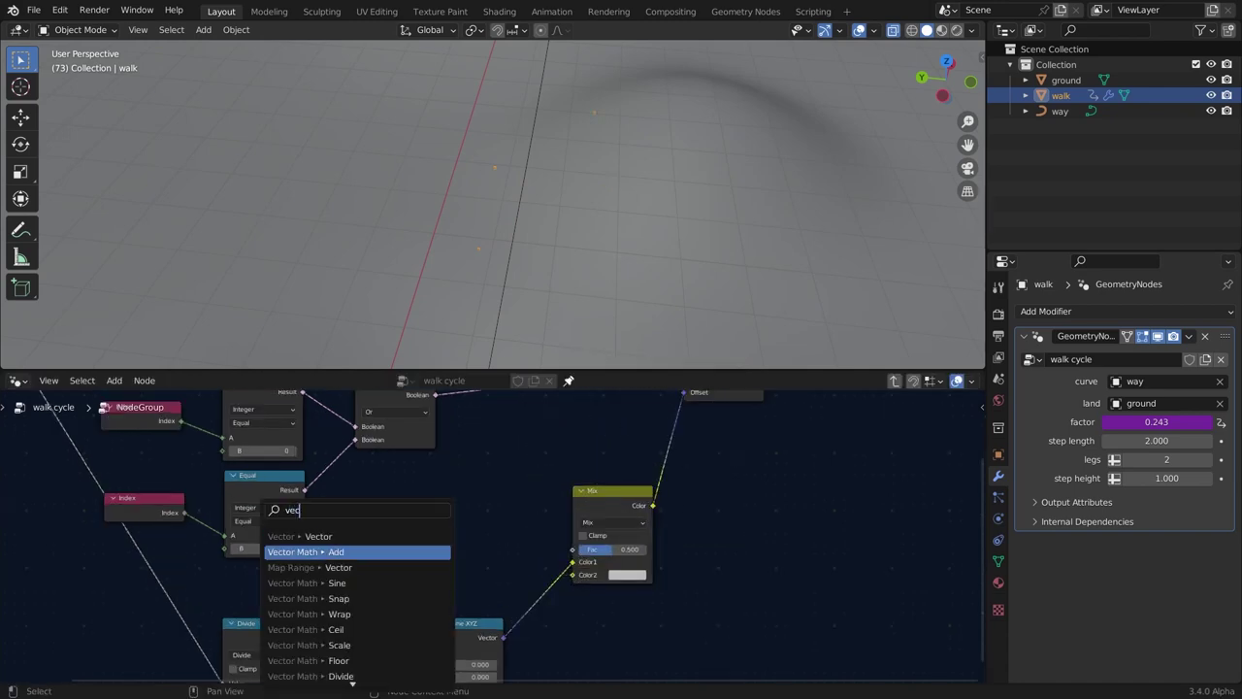
click(337, 537)
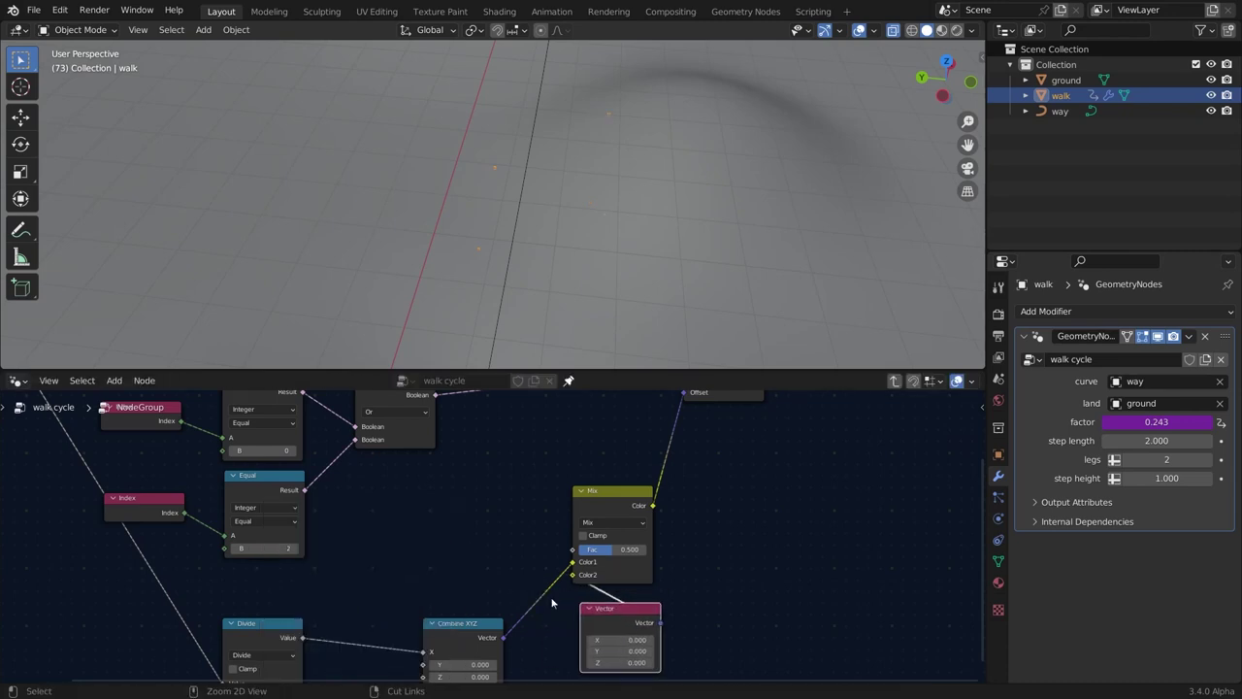
mouse_move(578, 557)
mouse_down()
mouse_move(593, 567)
mouse_move(581, 552)
mouse_up()
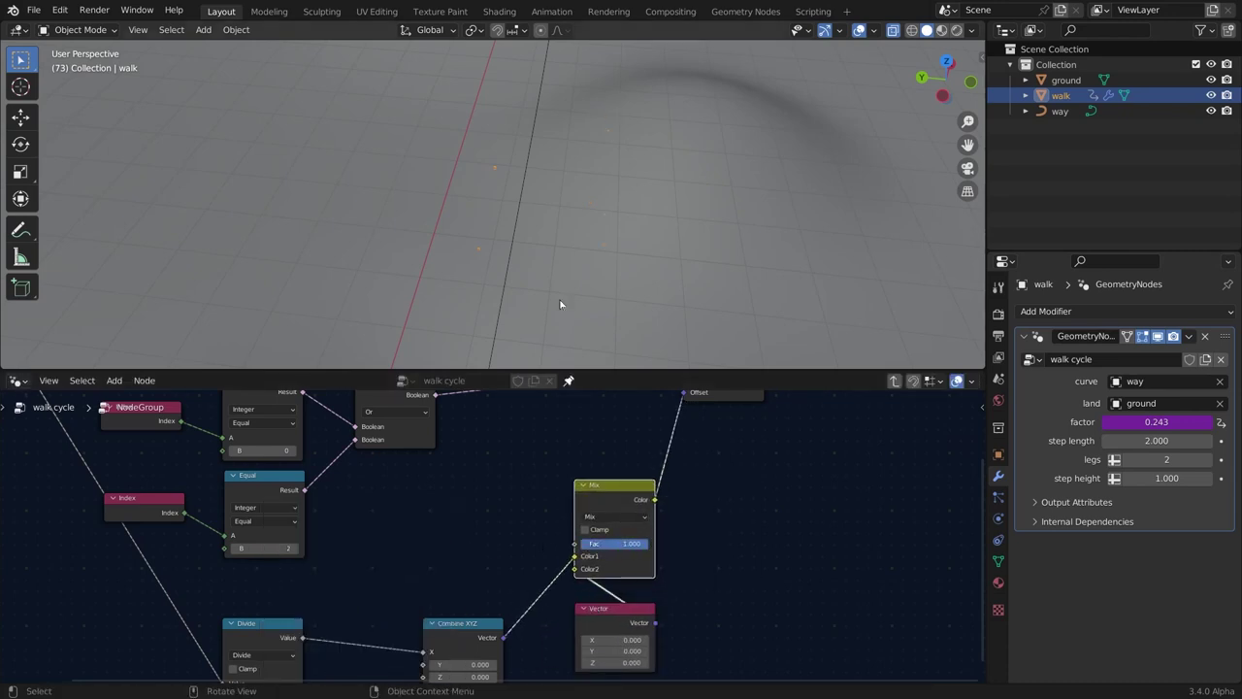
middle_drag(560, 305, 516, 325)
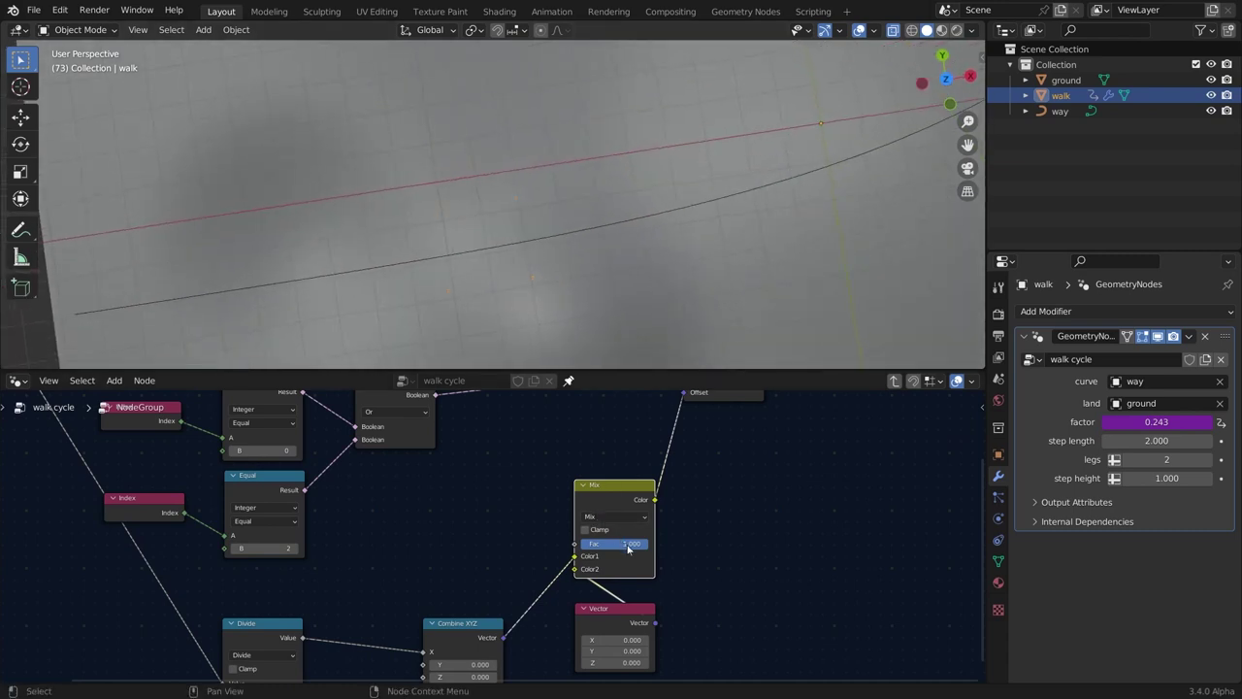
Save the file, expose the Mix node's Fac as a group input and return to the parent node tree.
scroll(444, 638, down, 1)
middle_drag(443, 640, 456, 605)
mouse_move(465, 588)
mouse_down()
mouse_move(473, 601)
mouse_move(441, 581)
mouse_move(443, 594)
mouse_up()
click(467, 529)
scroll(534, 536, down, 3)
middle_drag(537, 537, 580, 573)
key(ctrl+s)
scroll(536, 615, up, 2)
drag(586, 569, 138, 478)
key(Tab)
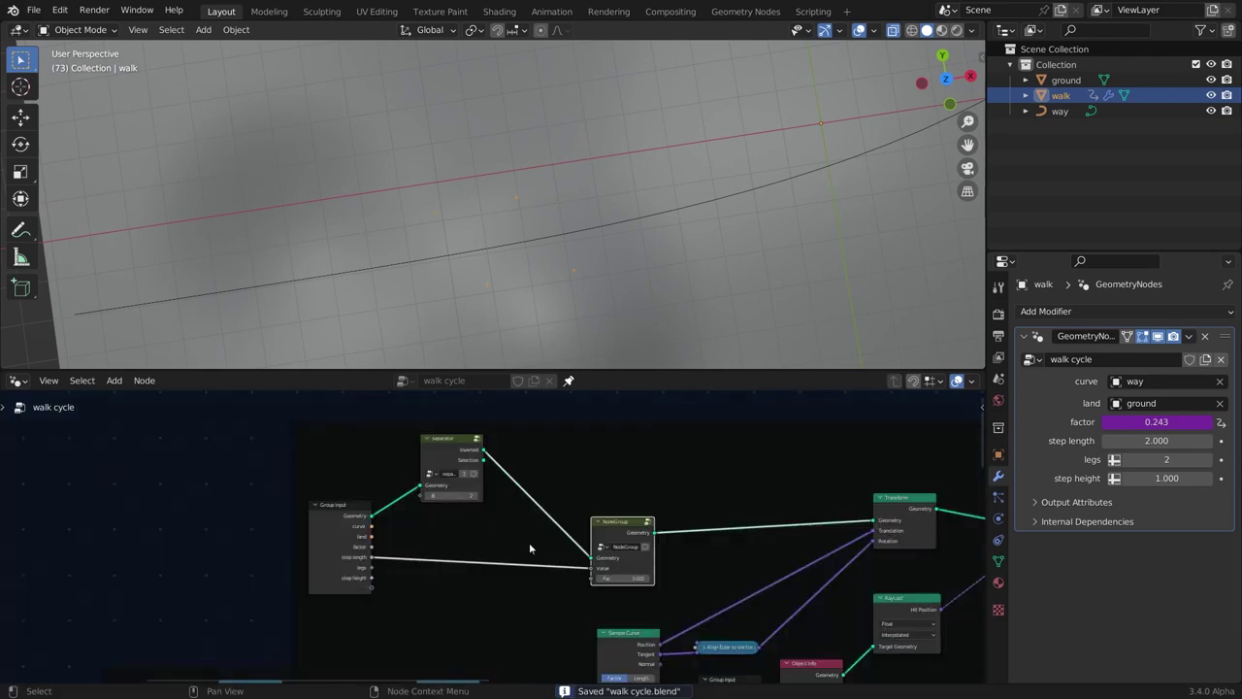
Connect NodeGroup's Fac to a new Group Input socket and rename that input to offset.
scroll(529, 548, up, 2)
drag(638, 593, 270, 615)
key(n)
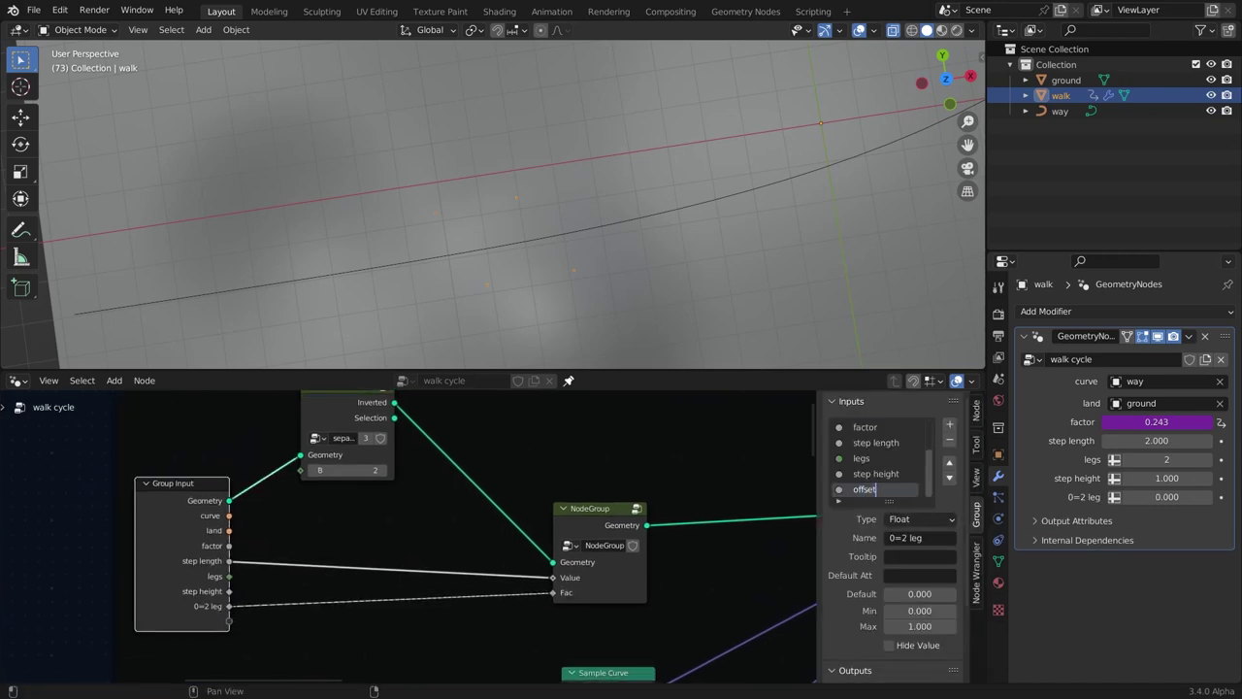
key(n)
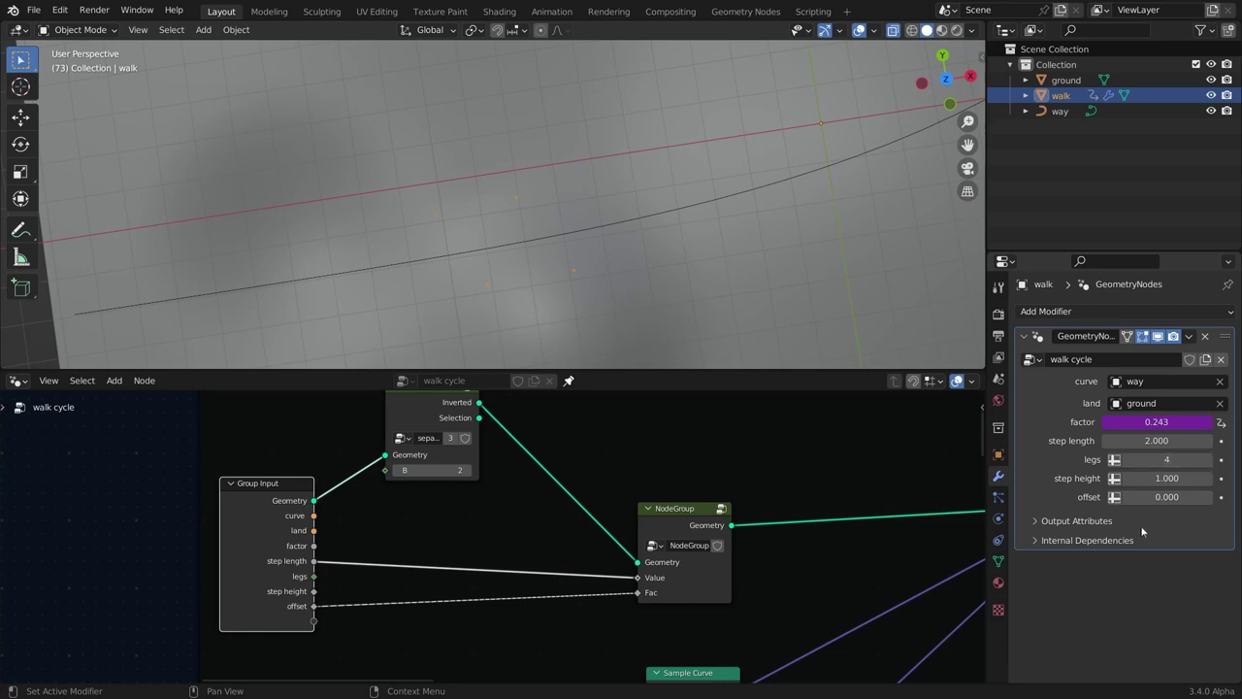
Set the modifier's offset to 1.000 and play the animation to check the leg movement.
scroll(683, 273, down, 2)
middle_drag(677, 276, 687, 194)
key(space)
key(space)
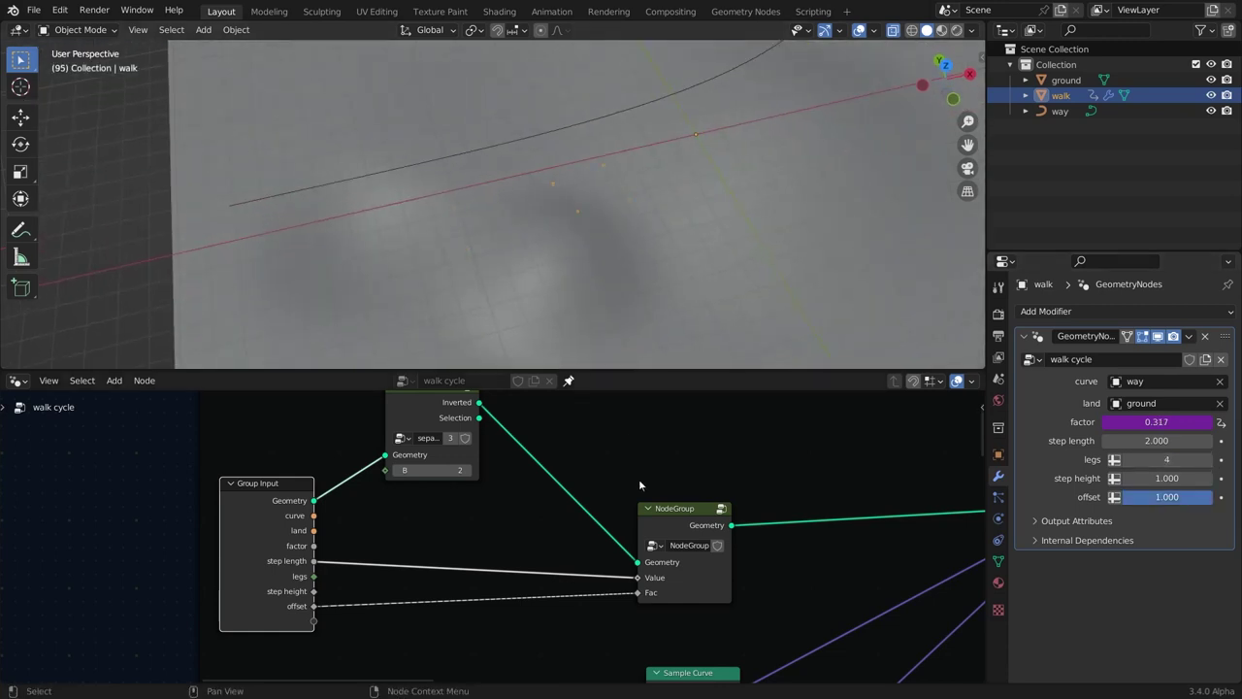
Route the Instance on Points node to Group Output to show the legs as spheres, and play the animation.
scroll(645, 489, down, 14)
middle_drag(946, 607, 622, 548)
scroll(625, 541, up, 5)
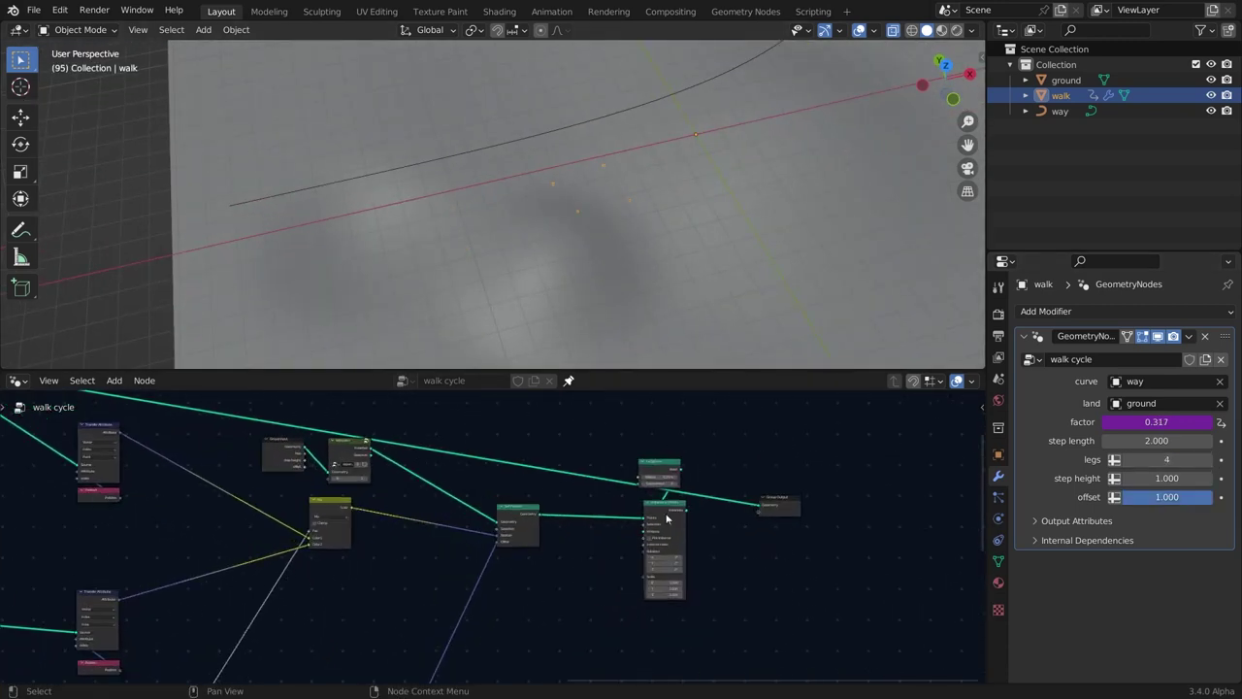
ctrl+shift+click(668, 503)
mouse_move(611, 219)
middle_down()
mouse_move(600, 186)
mouse_move(612, 239)
middle_up()
key(space)
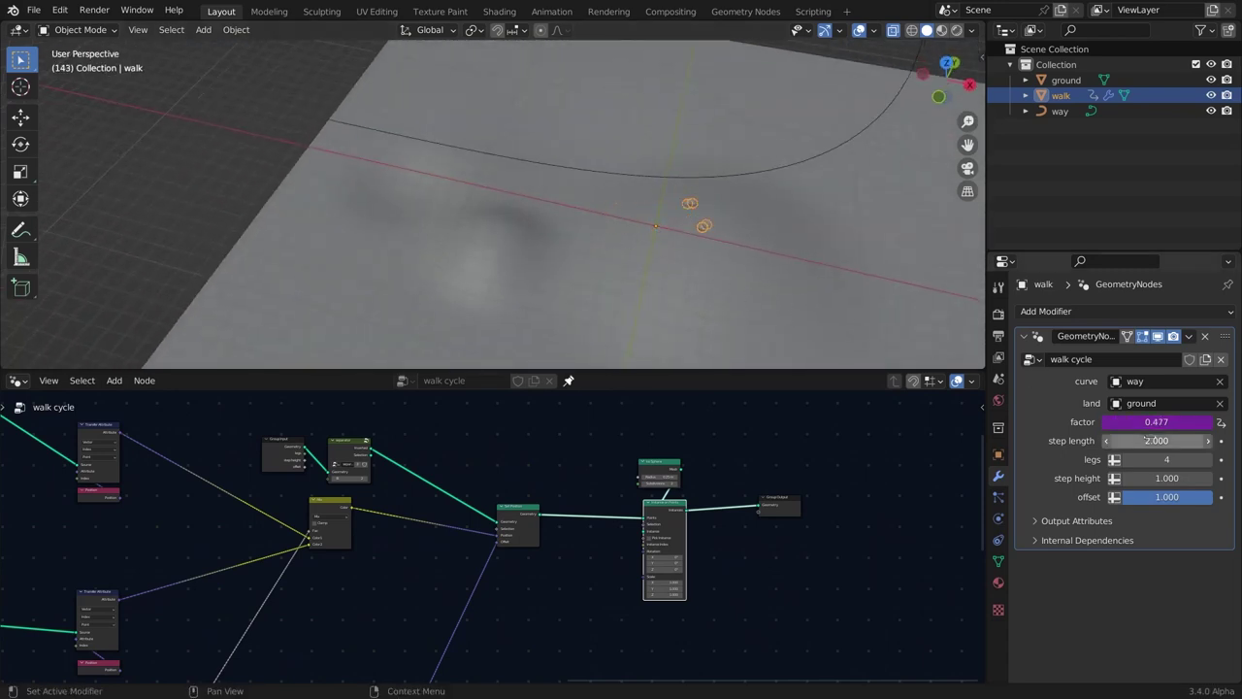
Try a step length of 4.000 and play the animation.
click(1176, 441)
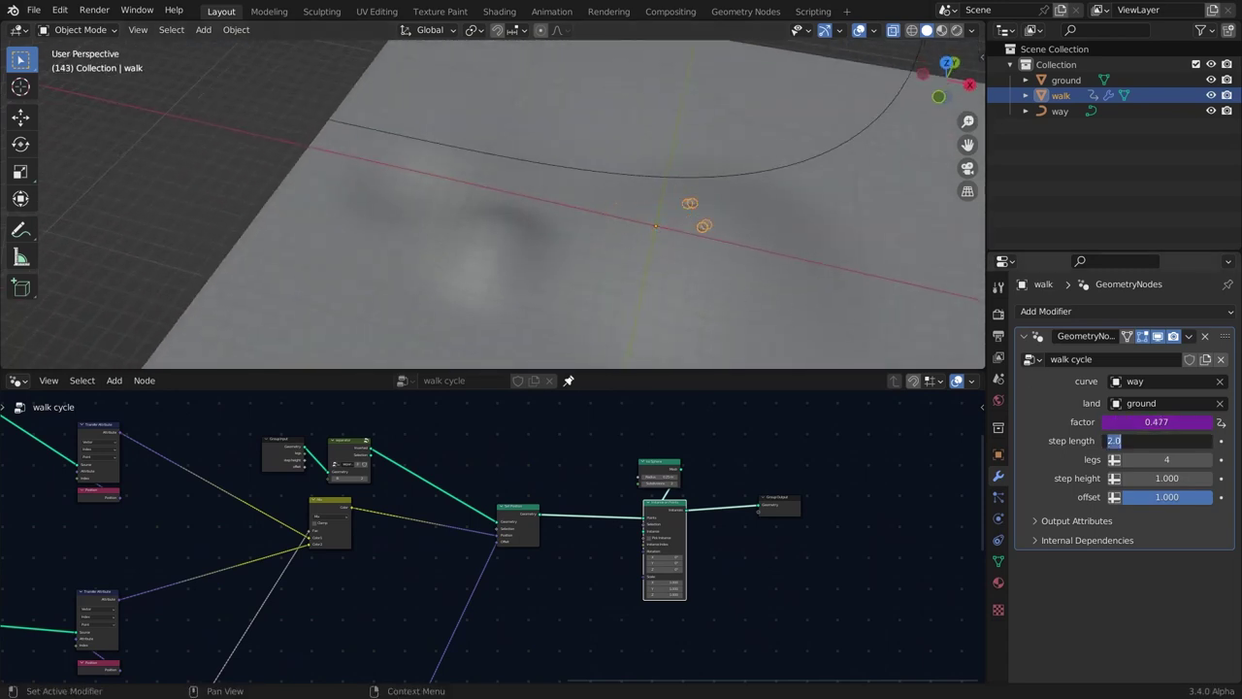
key(Return)
key(space)
middle_drag(779, 262, 673, 222)
key(Escape)
Scale the walk mesh's points along X to slightly over twice their spacing and leave Edit Mode.
key(s)
key(x)
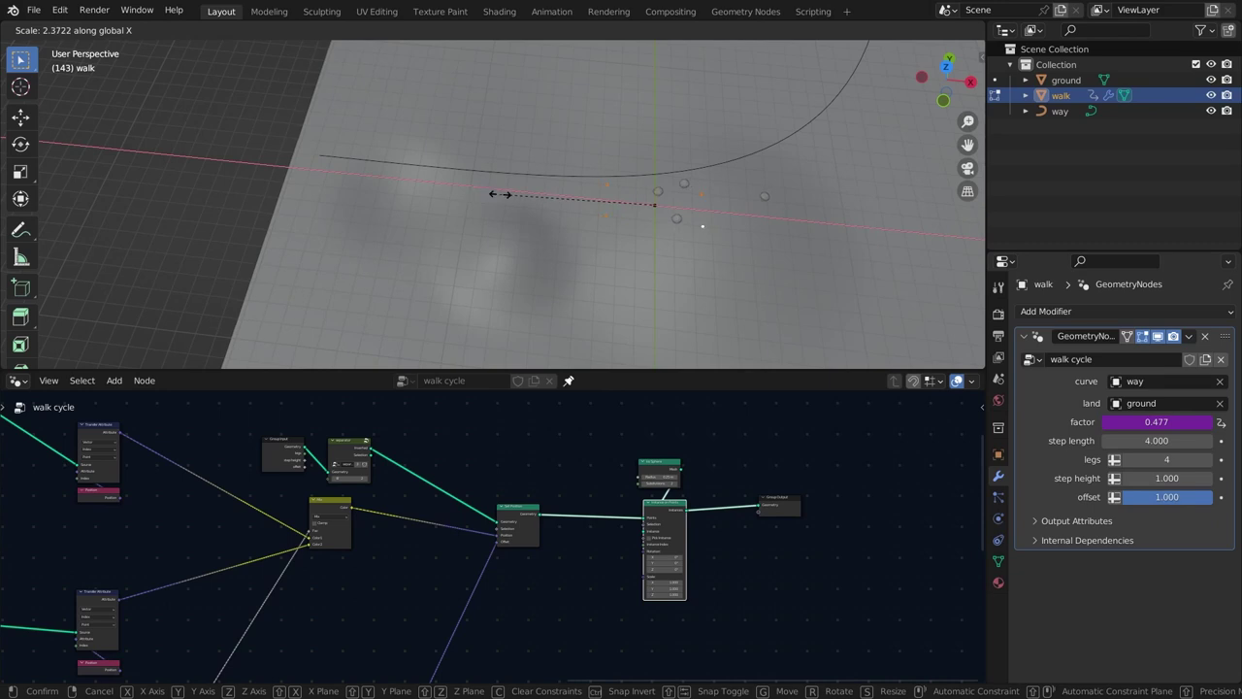
click(512, 197)
key(Tab)
Set the step length to 3 and play the animation to check the stepping.
click(1164, 440)
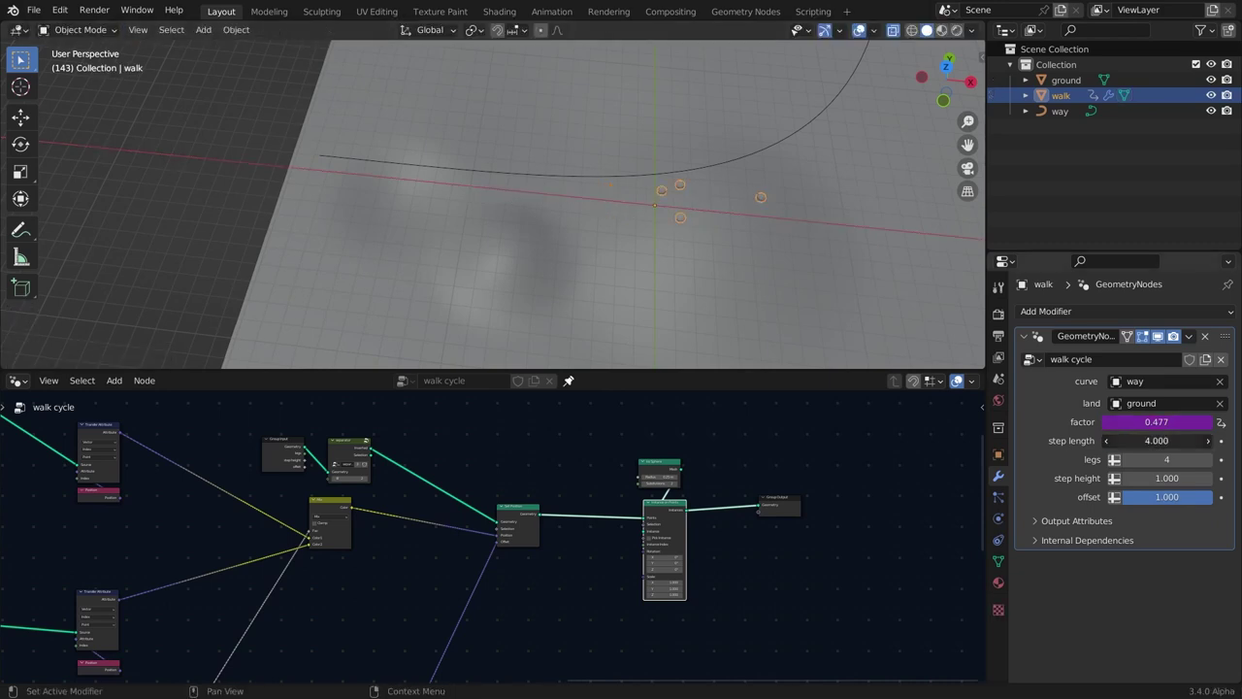
text(3)
key(Return)
key(space)
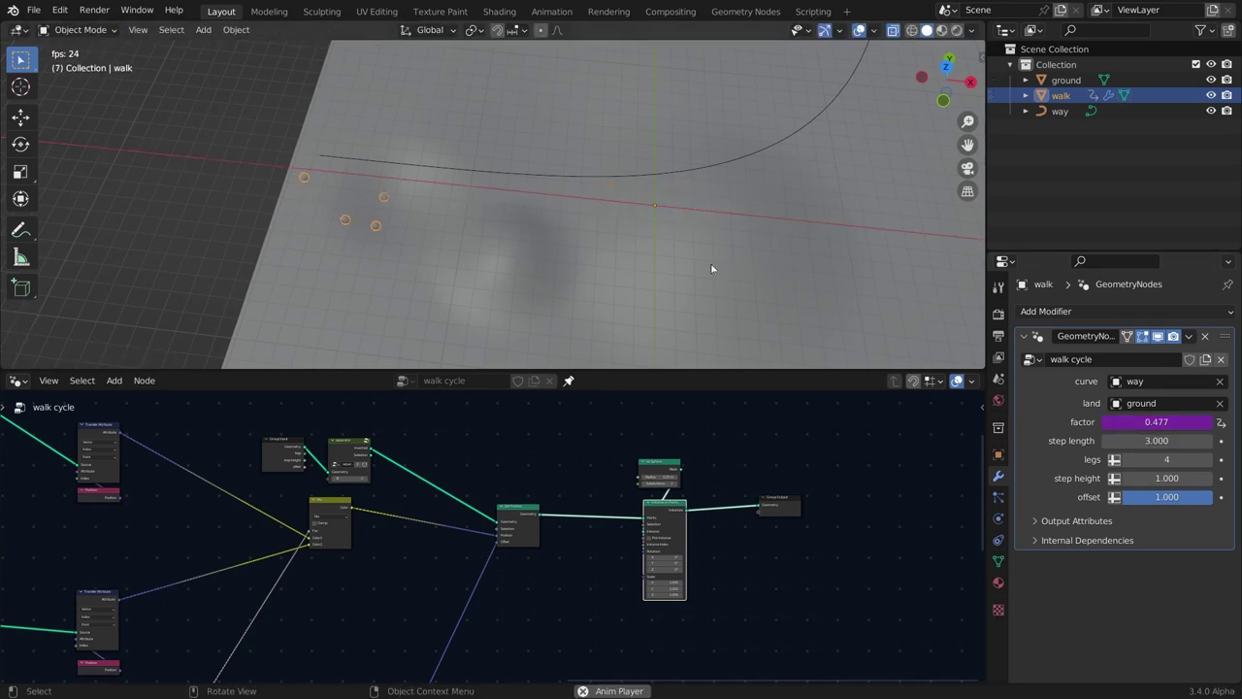
middle_drag(715, 269, 737, 236)
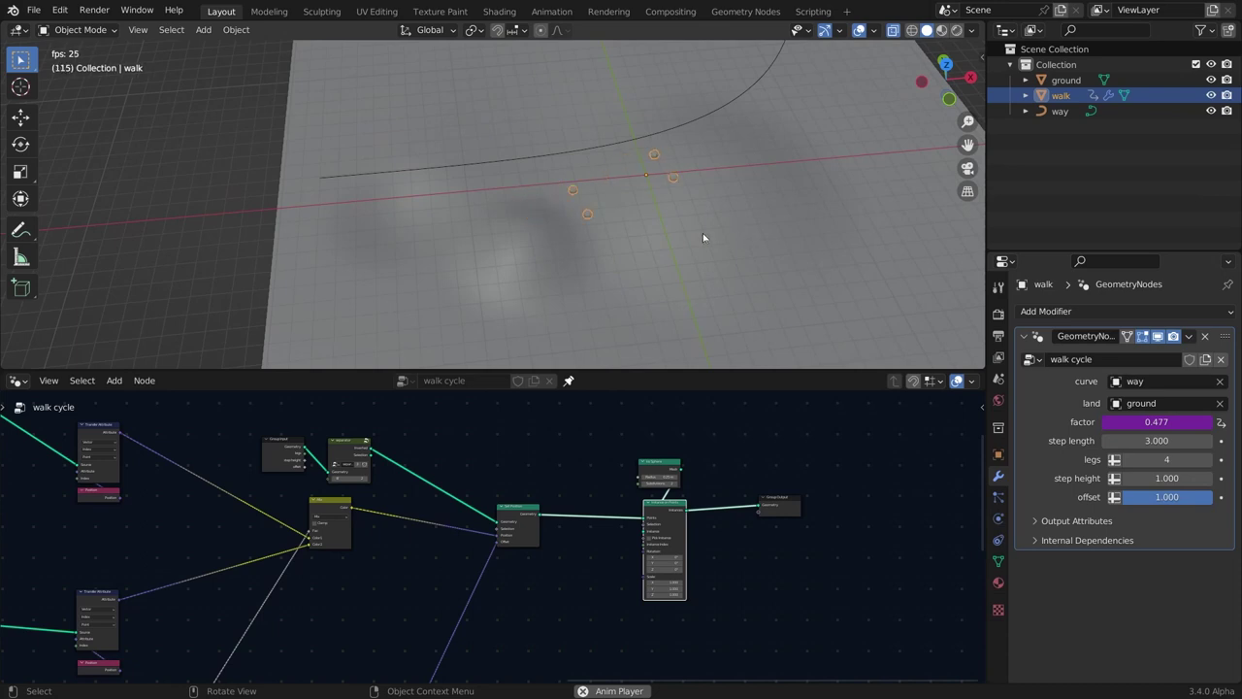
key(space)
In Edit Mode from the top view, dissolve the walk mesh's two vertices on the negative X side.
key(KP_7)
key(Tab)
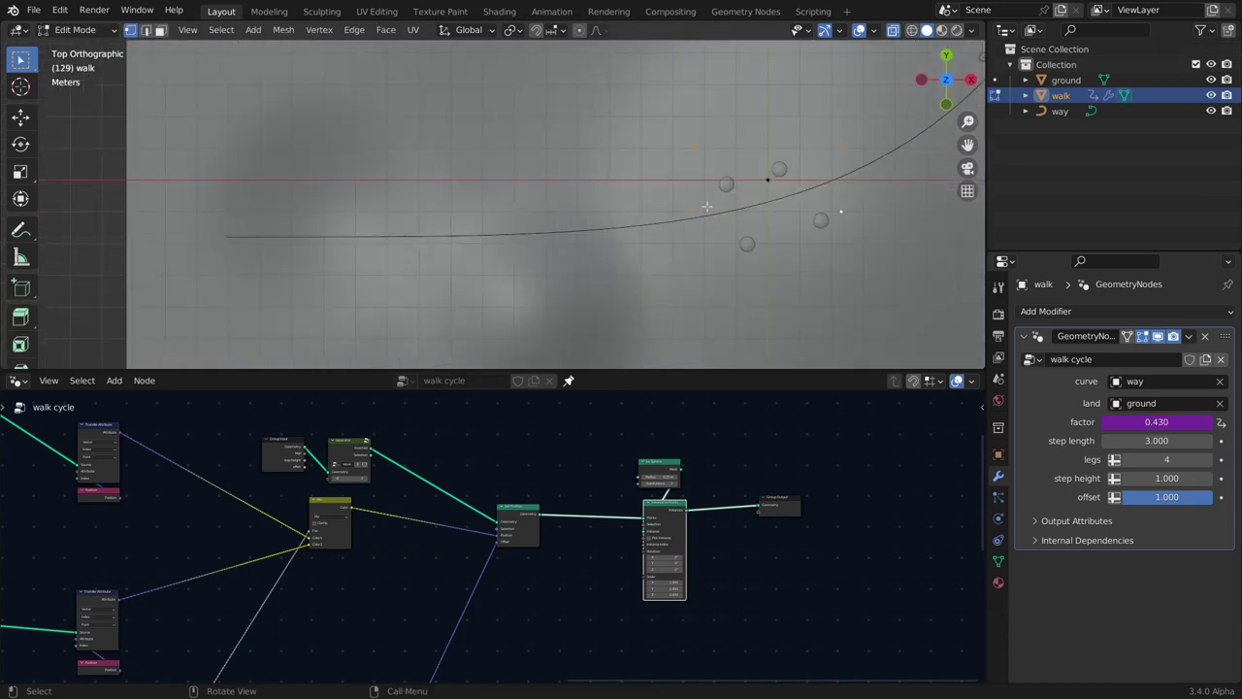
shift+middle_drag(707, 206, 538, 219)
scroll(538, 218, up, 2)
drag(570, 130, 484, 282)
key(ctrl+x)
Move the remaining two vertices along X in line with the object's origin and leave Edit Mode.
drag(771, 127, 718, 294)
key(g)
key(x)
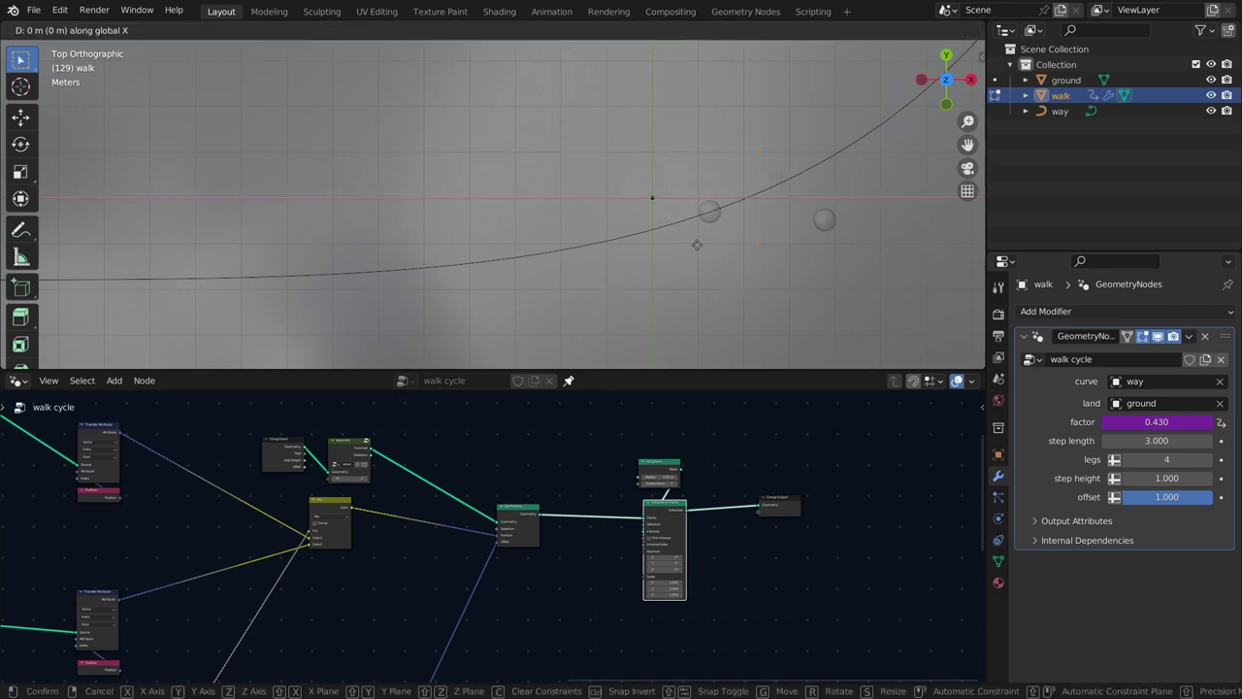
click(594, 252)
key(Tab)
Set the modifier's legs value to 2 and save the file.
click(1128, 460)
click(1128, 460)
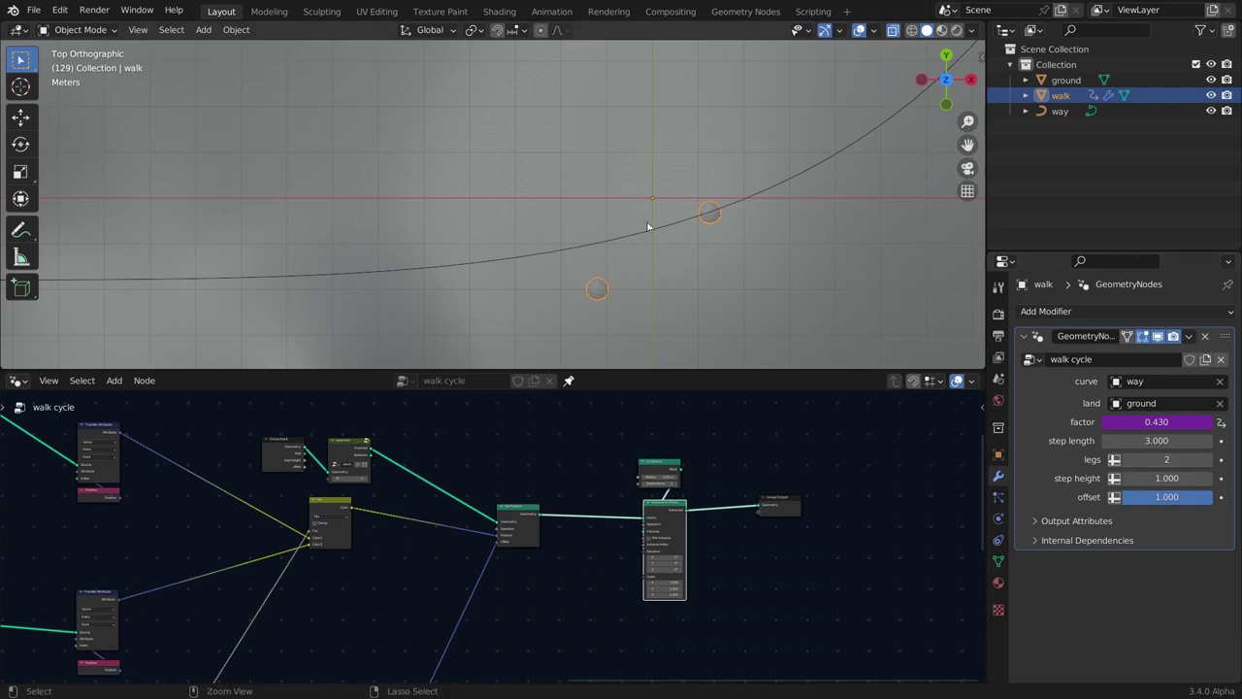
key(ctrl+s)
Set the modifier's offset to 0.000.
scroll(670, 281, down, 2)
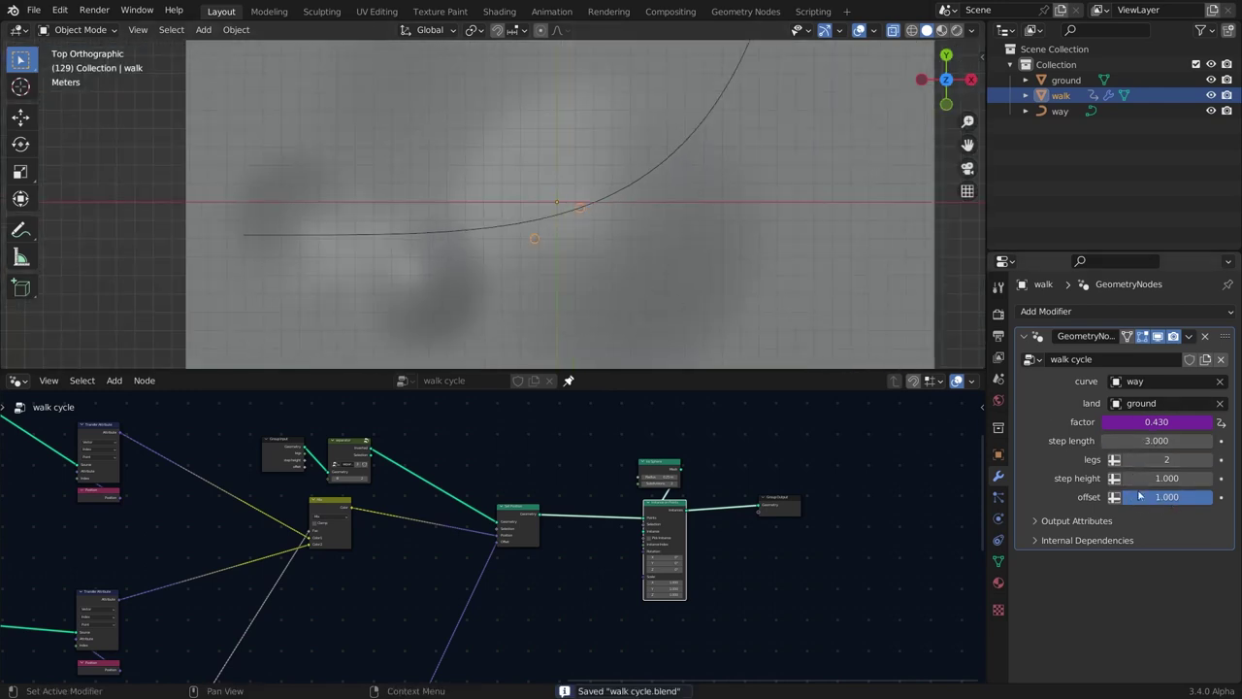
drag(1210, 497, 1114, 497)
middle_drag(621, 282, 631, 209)
middle_drag(332, 534, 491, 530)
scroll(492, 530, up, 1)
scroll(491, 530, up, 2)
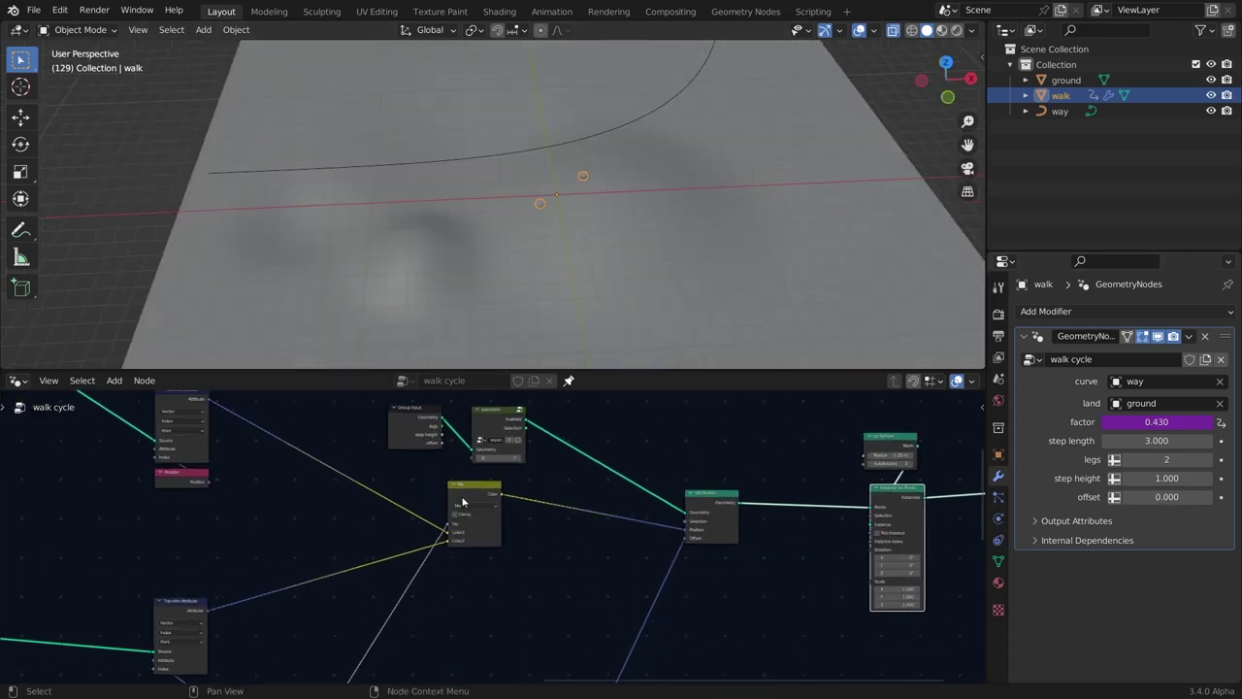
Inside the offset step's NodeGroup, add a Vector node with zero values feeding the Mix node's Color1 input.
scroll(373, 507, down, 3)
middle_drag(359, 515, 912, 598)
middle_drag(315, 441, 662, 553)
scroll(662, 553, up, 5)
click(647, 542)
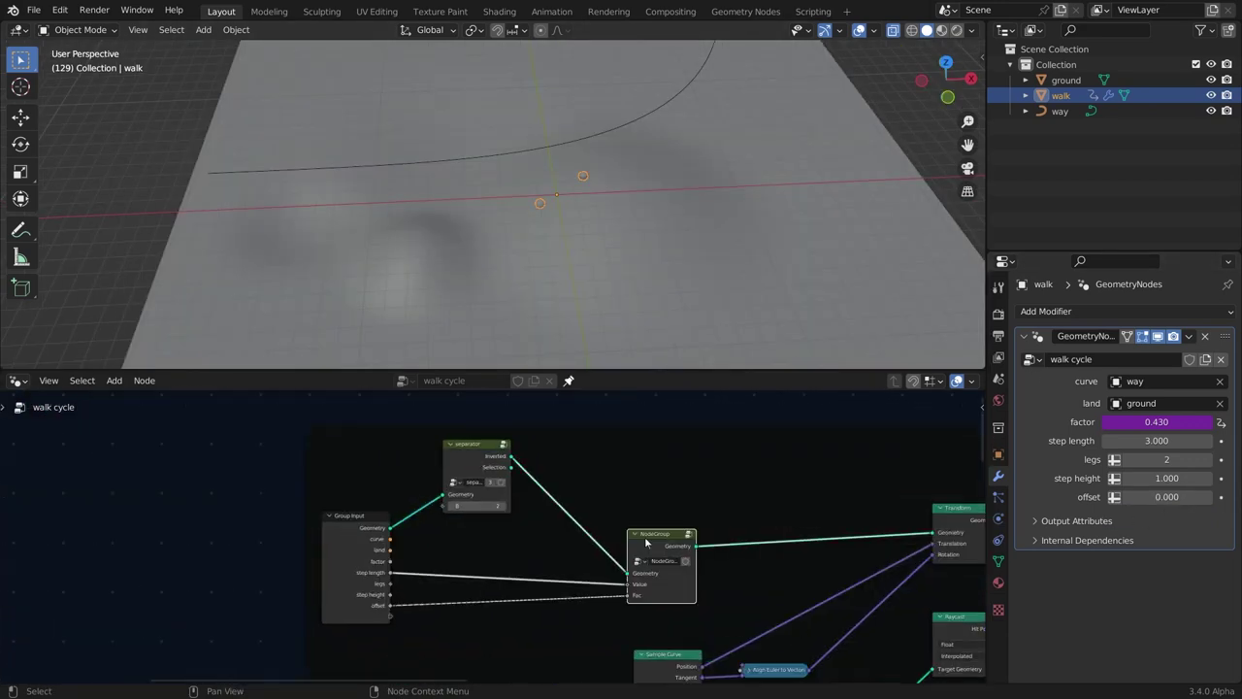
key(Tab)
scroll(831, 595, up, 4)
scroll(831, 595, up, 1)
middle_drag(831, 595, 754, 485)
mouse_move(726, 492)
mouse_down()
mouse_move(733, 518)
mouse_move(728, 503)
mouse_up()
mouse_move(748, 559)
mouse_down()
mouse_move(584, 507)
mouse_move(757, 555)
mouse_up()
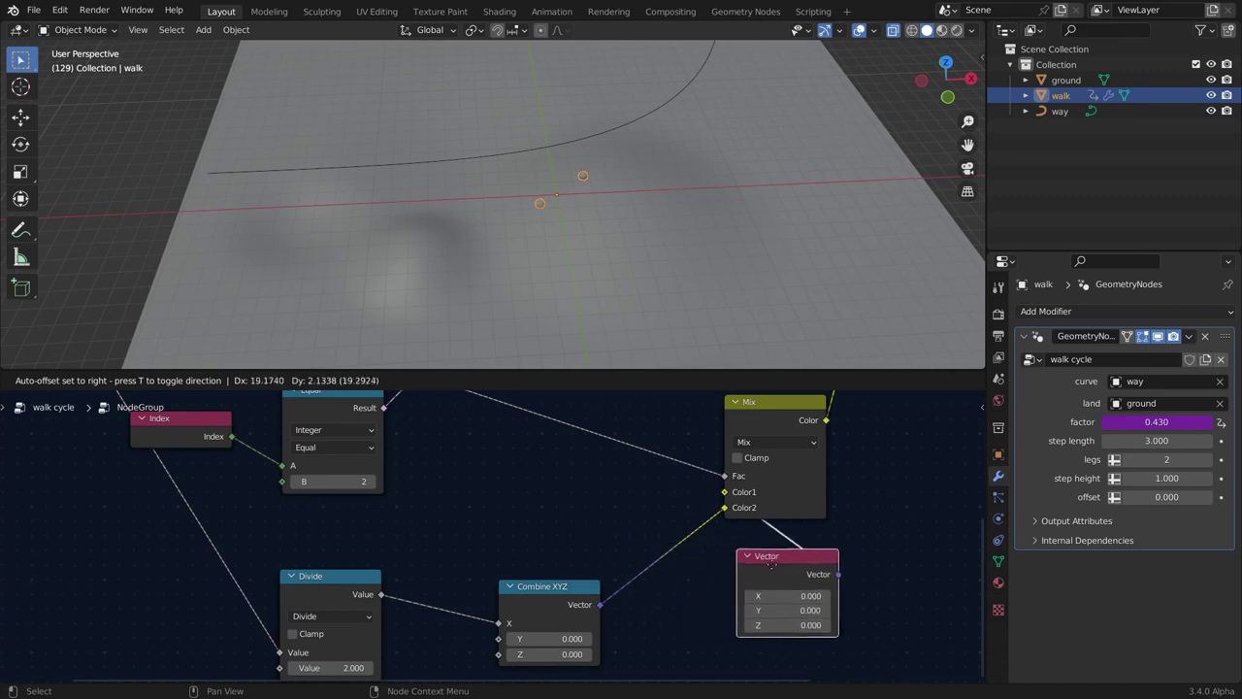
drag(757, 555, 762, 557)
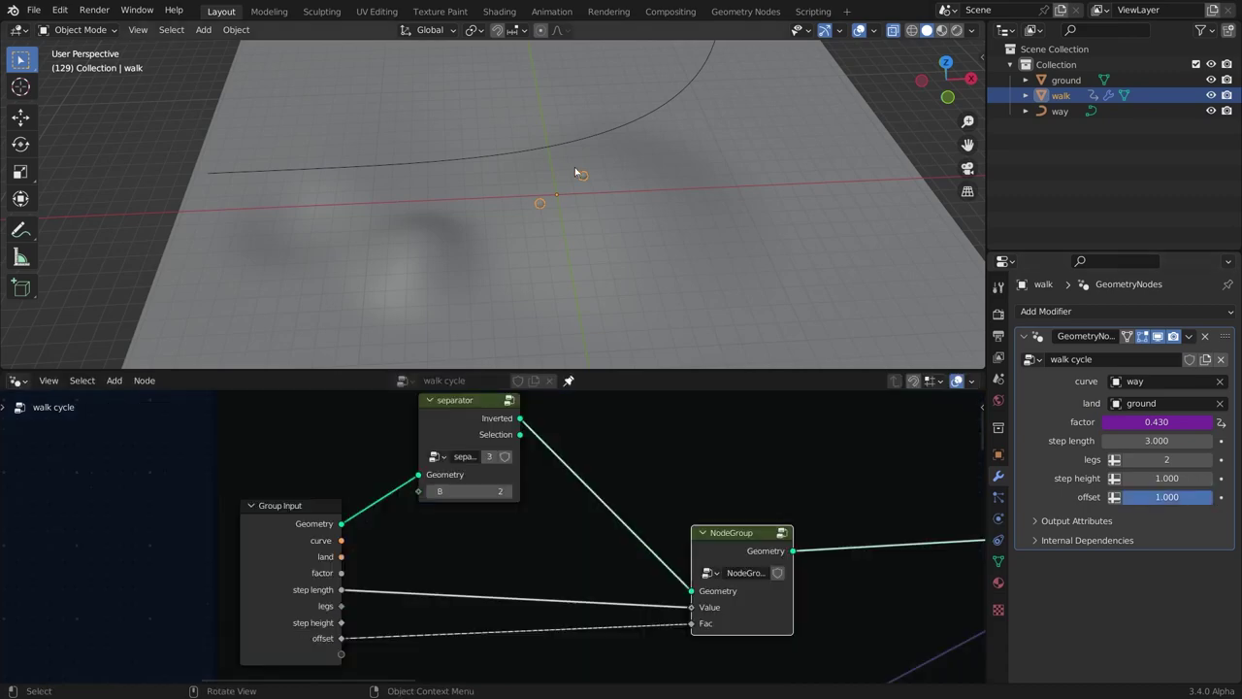
Set the modifier's offset to 1.000, play back the leg animation and return to the main walk cycle node tree.
key(space)
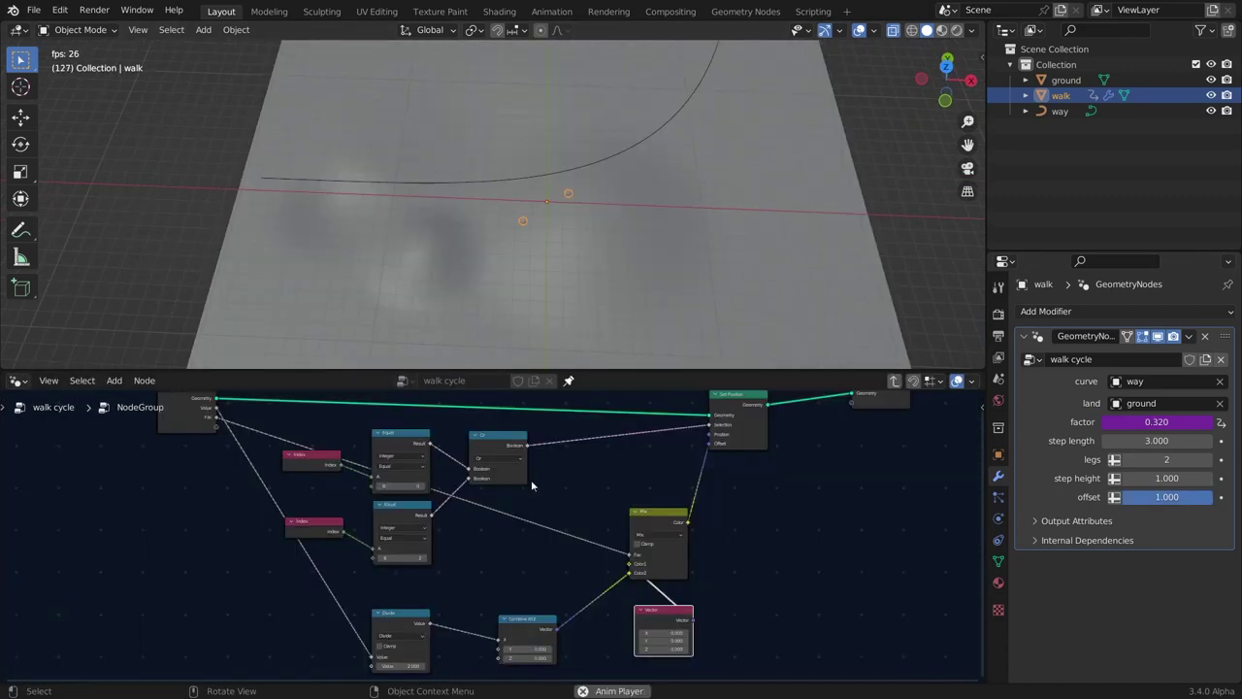
key(space)
scroll(534, 582, down, 2)
key(Tab)
Rename the node group between the upper separator and Transform nodes to offset.
middle_drag(507, 543, 506, 587)
scroll(442, 437, down, 2)
scroll(552, 493, up, 2)
scroll(499, 538, up, 8)
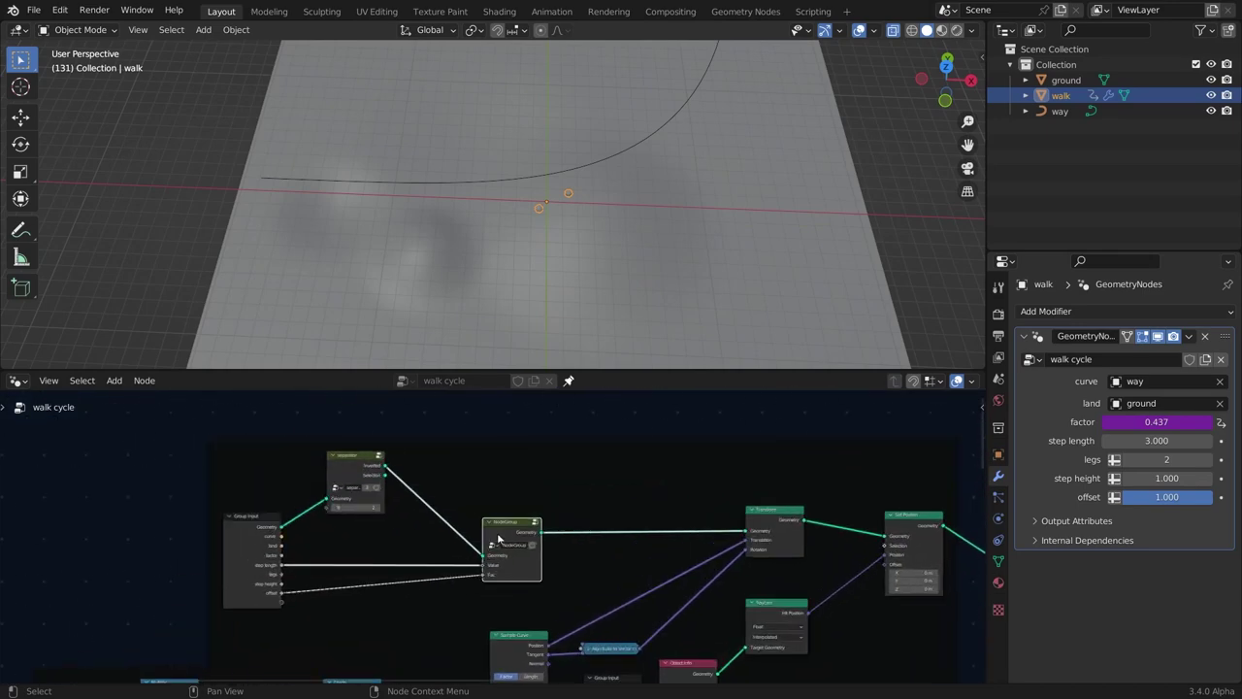
drag(510, 537, 510, 514)
scroll(510, 515, up, 4)
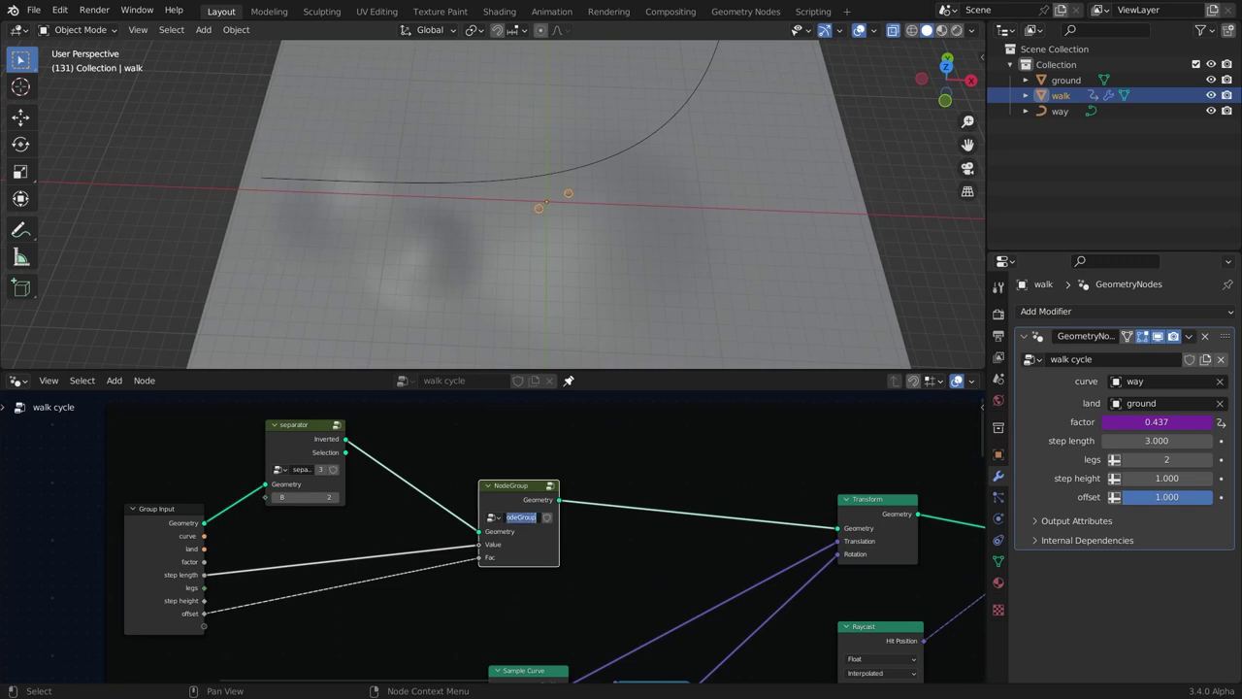
Duplicate the offset group node and place the copy beside the lower branch's Group Input.
scroll(490, 509, down, 8)
middle_drag(423, 558, 420, 435)
key(shift+d)
click(356, 653)
middle_drag(381, 614, 385, 467)
drag(425, 429, 410, 515)
scroll(496, 519, up, 5)
Shift the lower branch's Group Input and separator nodes away from Transform to make room for another node.
drag(657, 510, 630, 511)
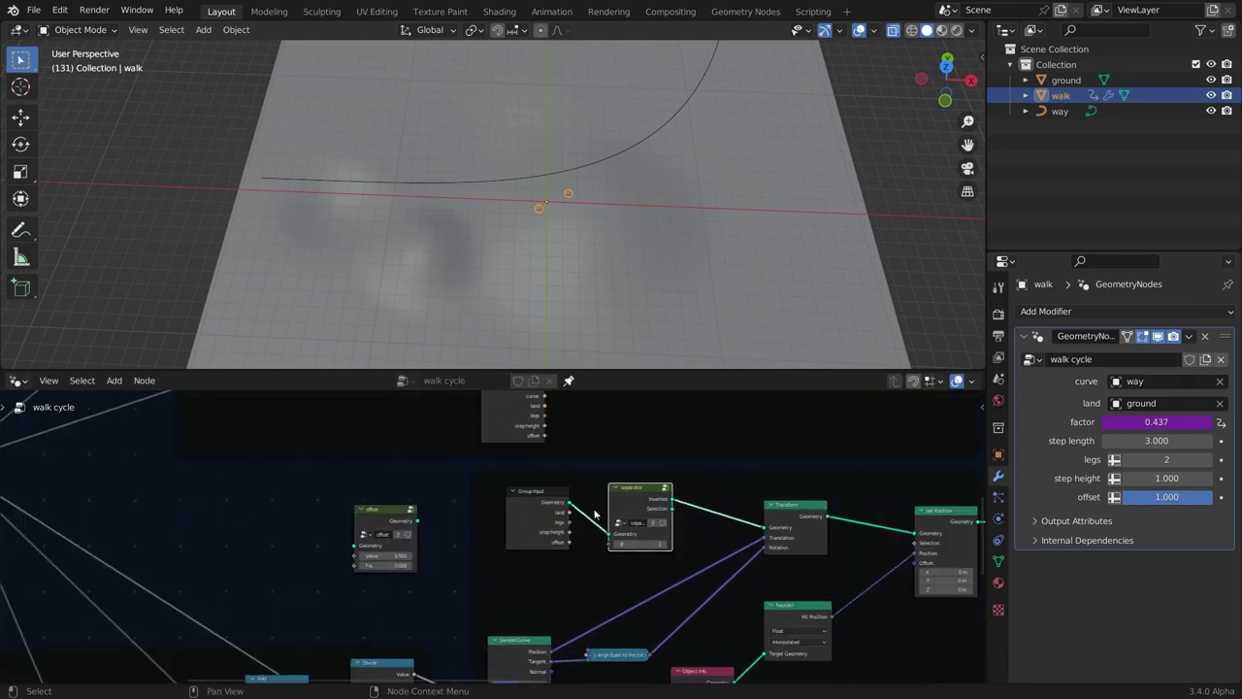
drag(544, 515, 496, 512)
drag(635, 511, 581, 509)
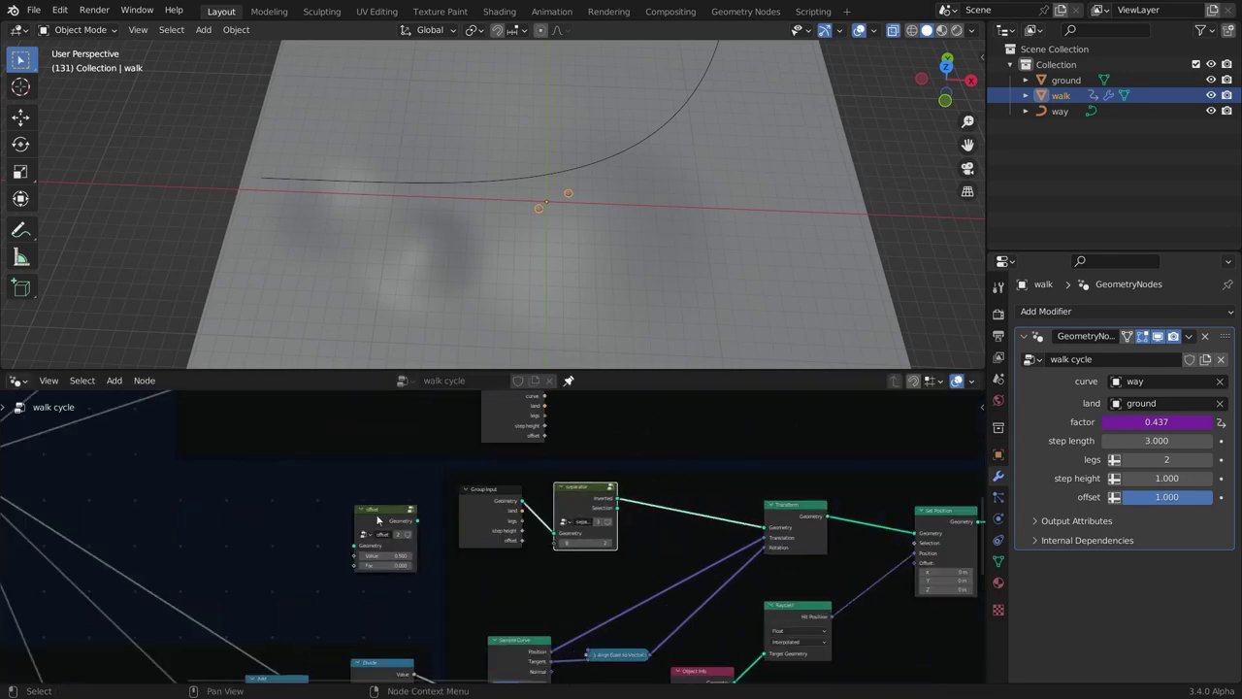
scroll(379, 520, down, 6)
middle_drag(520, 629, 527, 554)
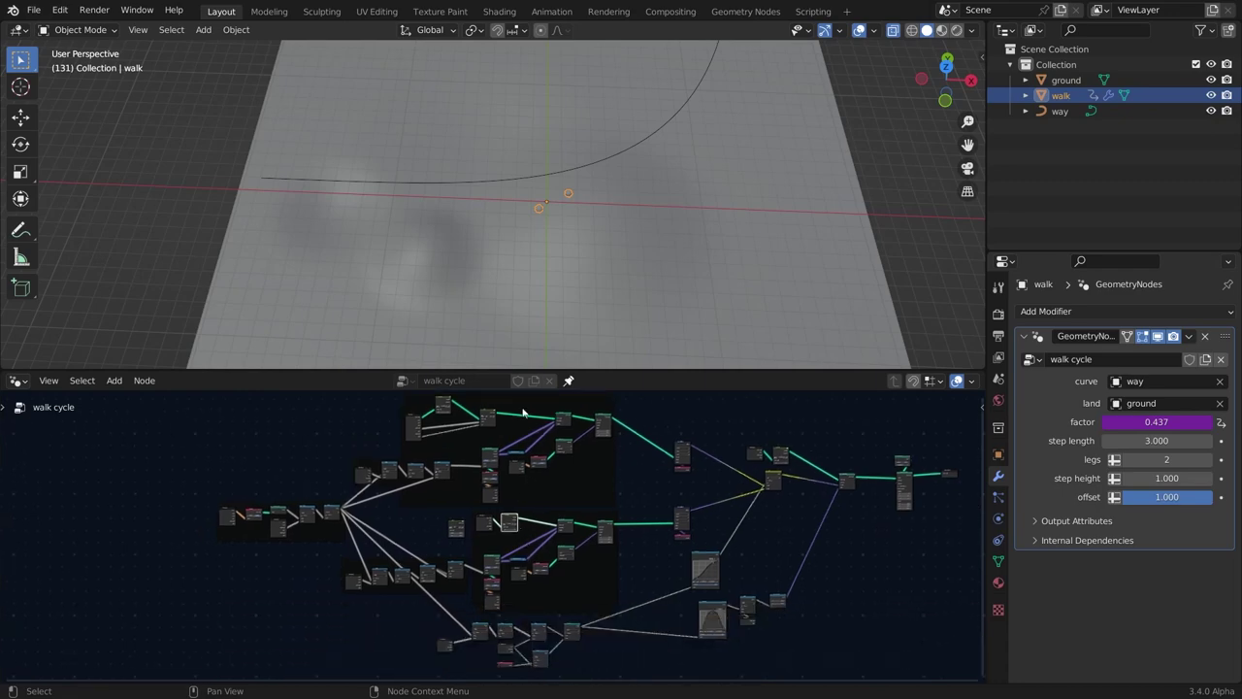
scroll(449, 488, up, 7)
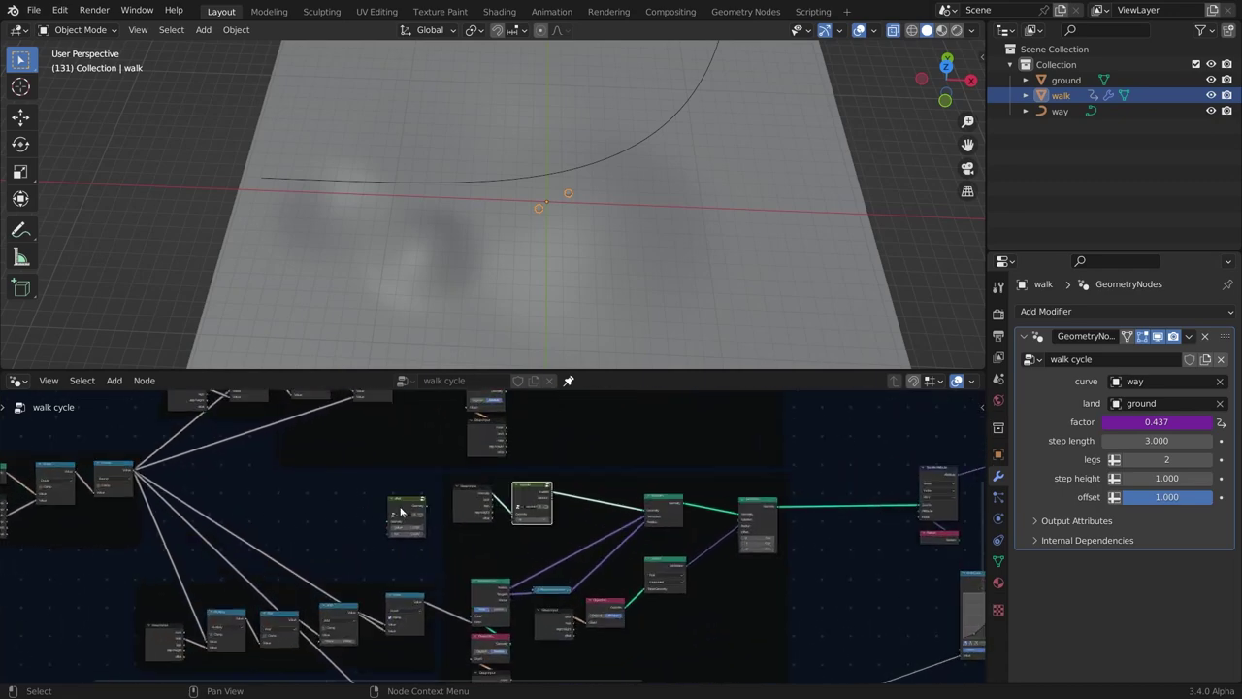
scroll(445, 480, up, 1)
drag(456, 473, 427, 467)
drag(564, 447, 537, 444)
scroll(529, 442, up, 2)
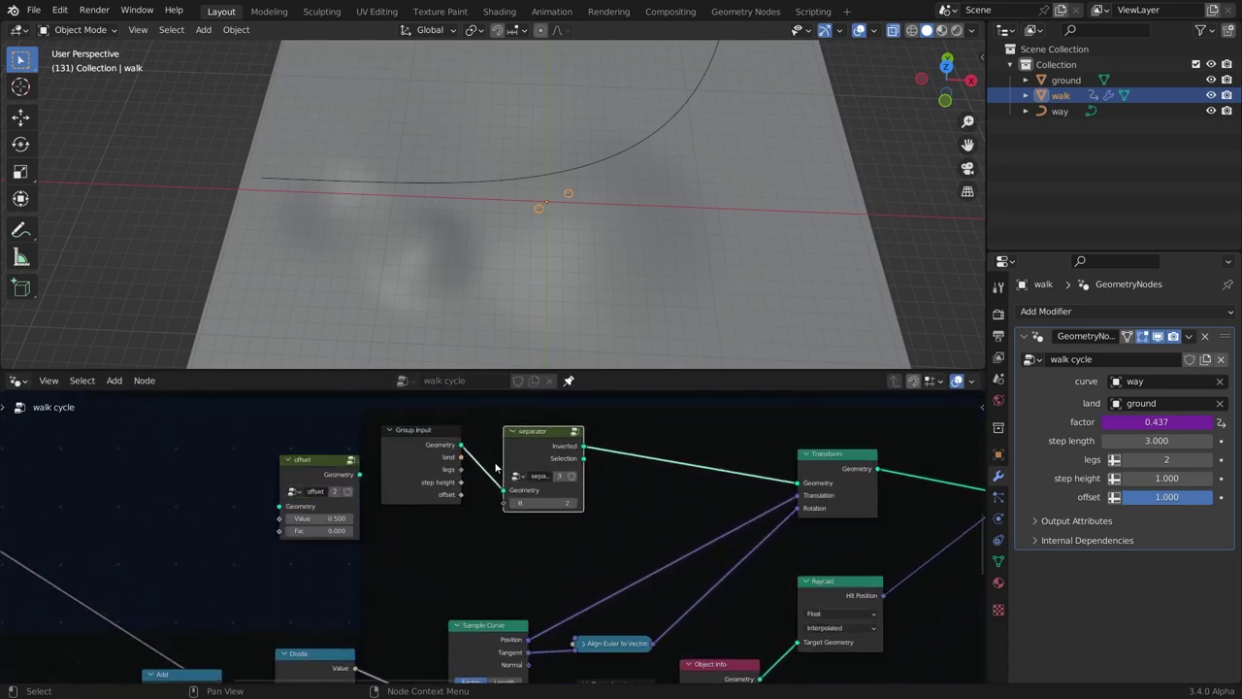
Lower the upper branch's separator node slightly, closer in line with its offset node.
scroll(512, 447, down, 4)
scroll(512, 447, down, 3)
middle_drag(515, 452, 552, 616)
middle_drag(556, 411, 597, 474)
scroll(597, 473, up, 5)
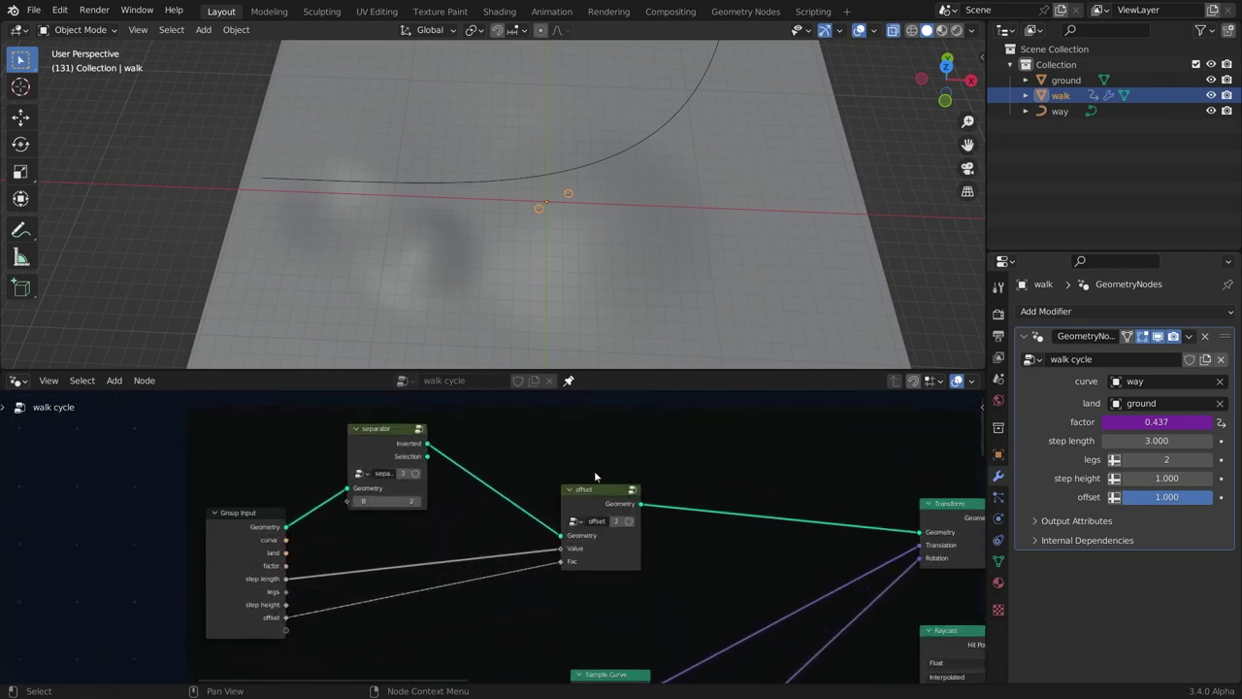
scroll(401, 444, up, 1)
drag(397, 453, 404, 480)
Insert the duplicated offset node into the lower branch's geometry link between separator and Transform.
scroll(466, 555, down, 2)
middle_drag(465, 561, 422, 411)
middle_drag(415, 602, 295, 433)
scroll(442, 470, up, 2)
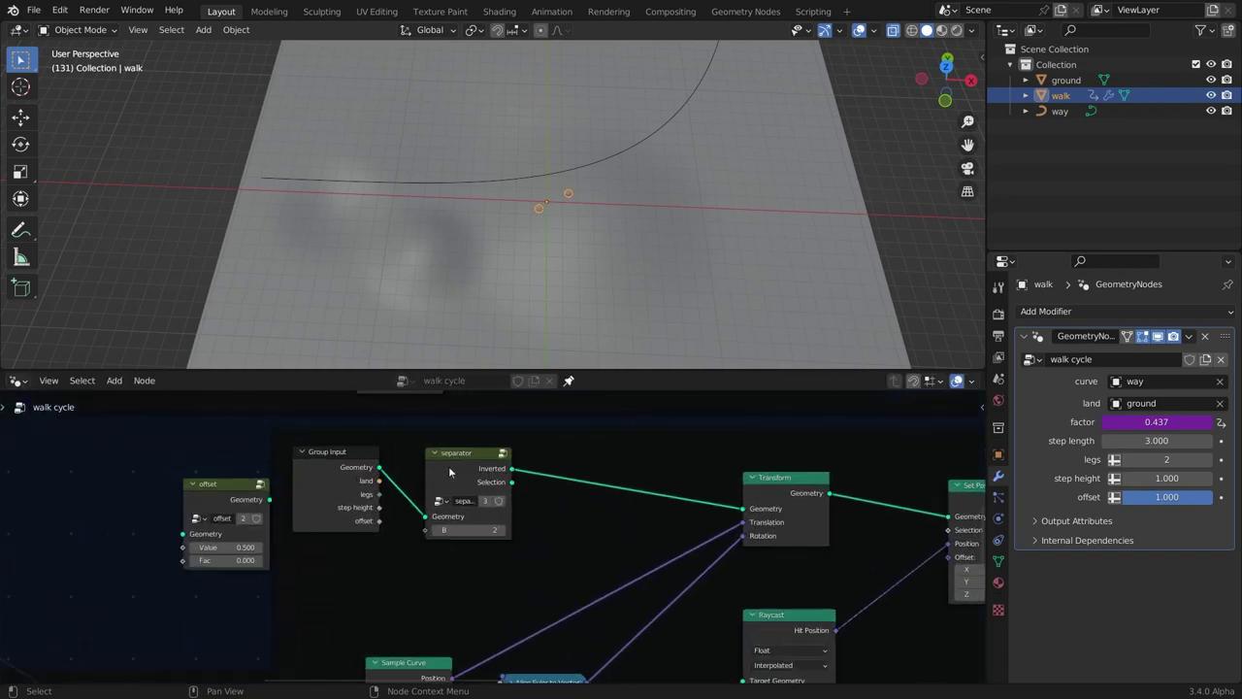
drag(462, 473, 470, 484)
drag(229, 502, 630, 474)
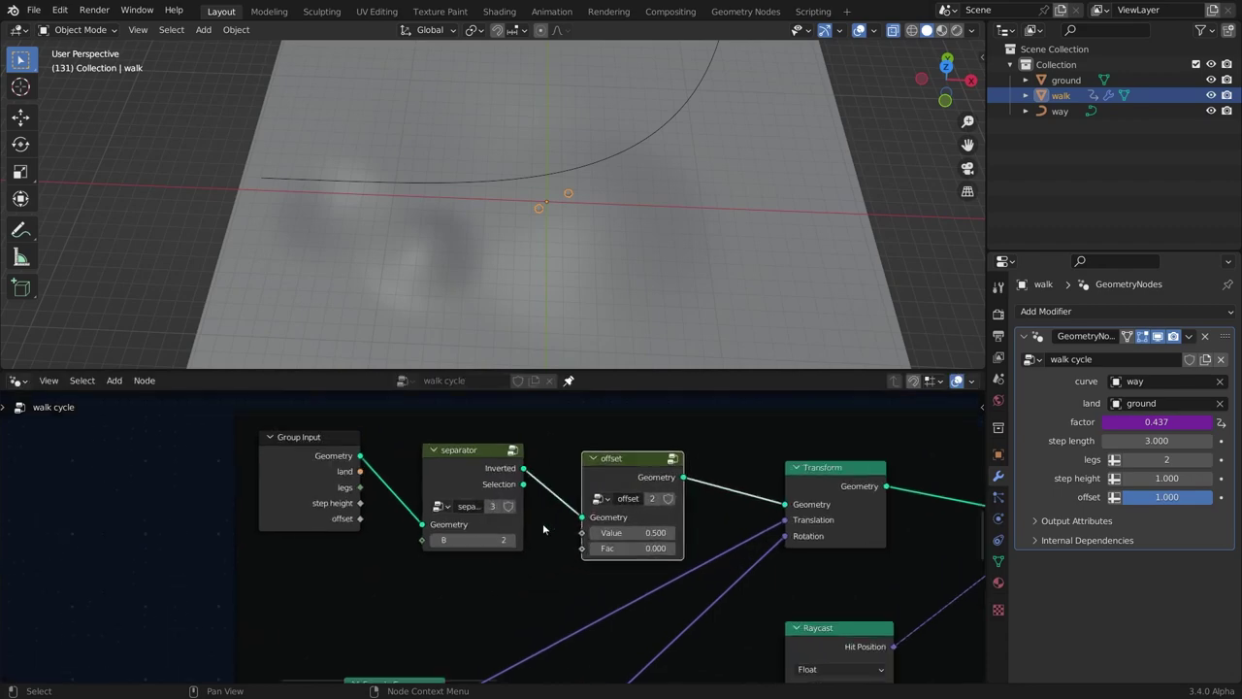
Link the lower Group Input's step length and offset to the offset node's Value and Fac, and hide unused Group Input sockets.
scroll(539, 520, down, 3)
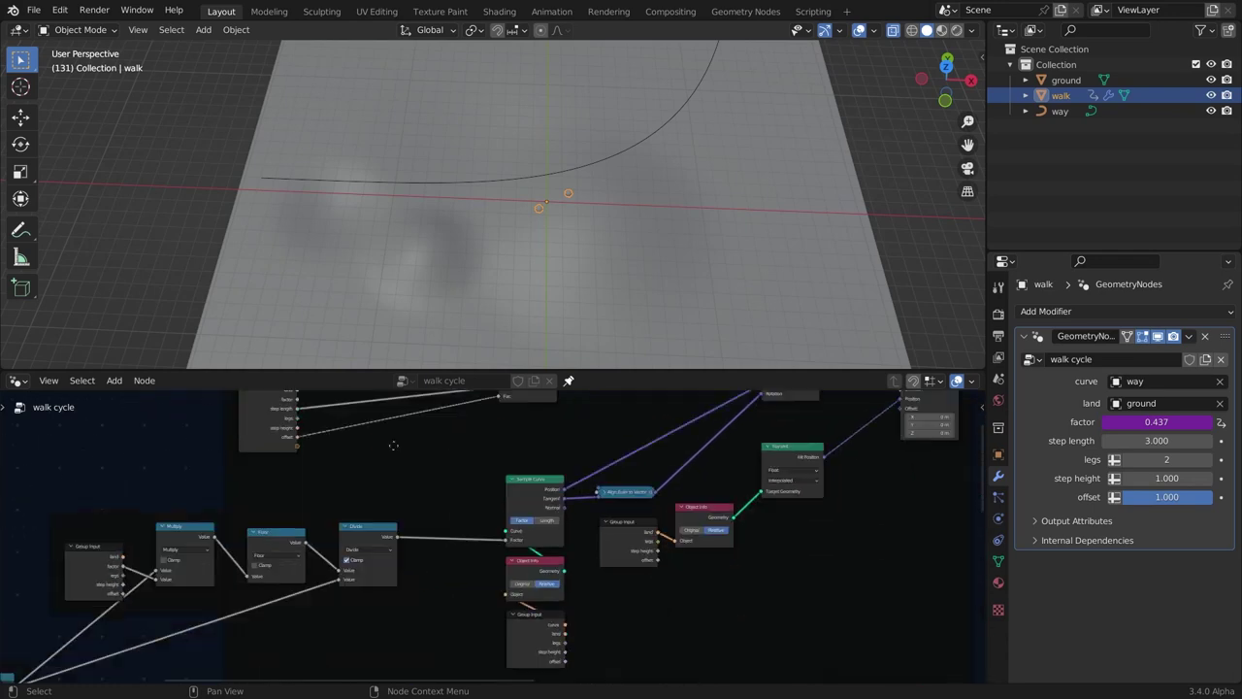
scroll(342, 587, up, 5)
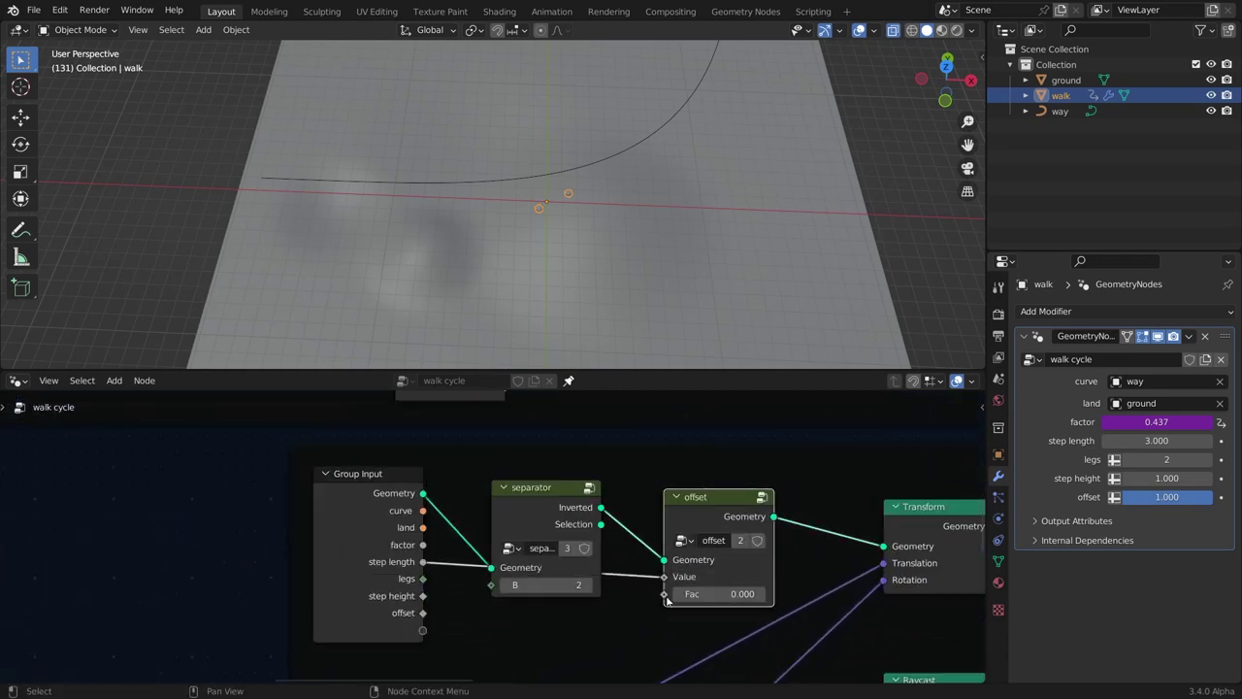
drag(665, 595, 423, 612)
click(364, 542)
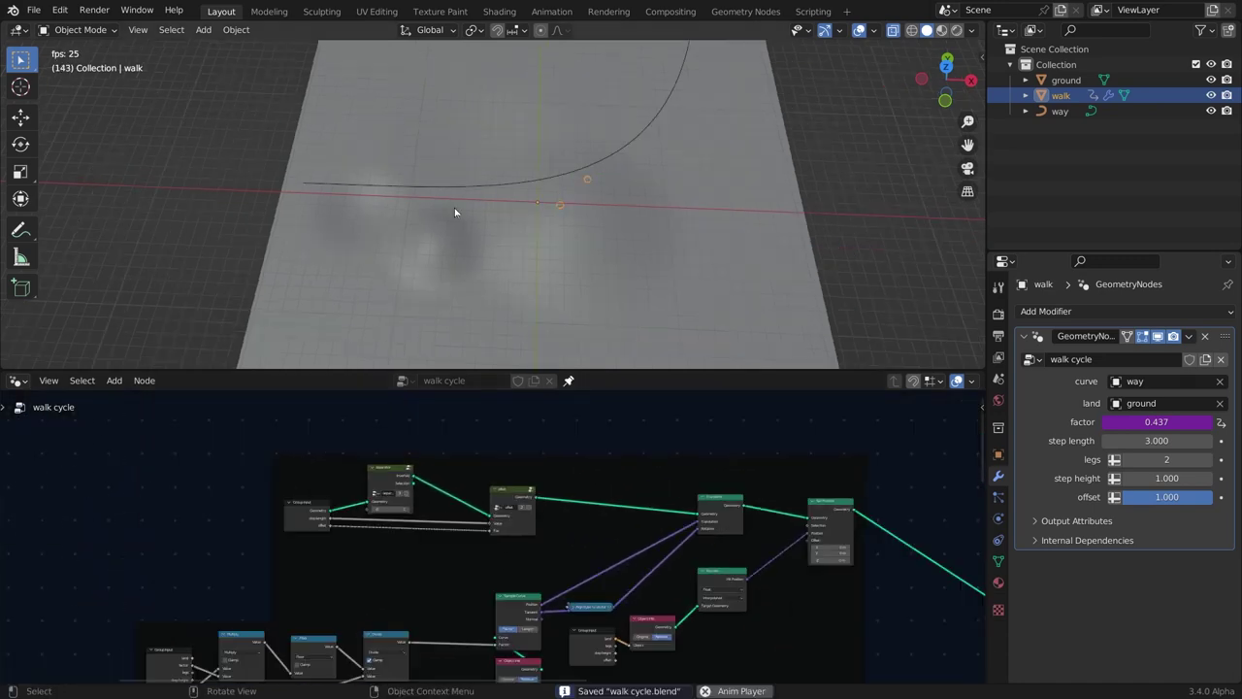
Play back the animation and examine closely how the two legs step along the curve.
scroll(455, 208, up, 2)
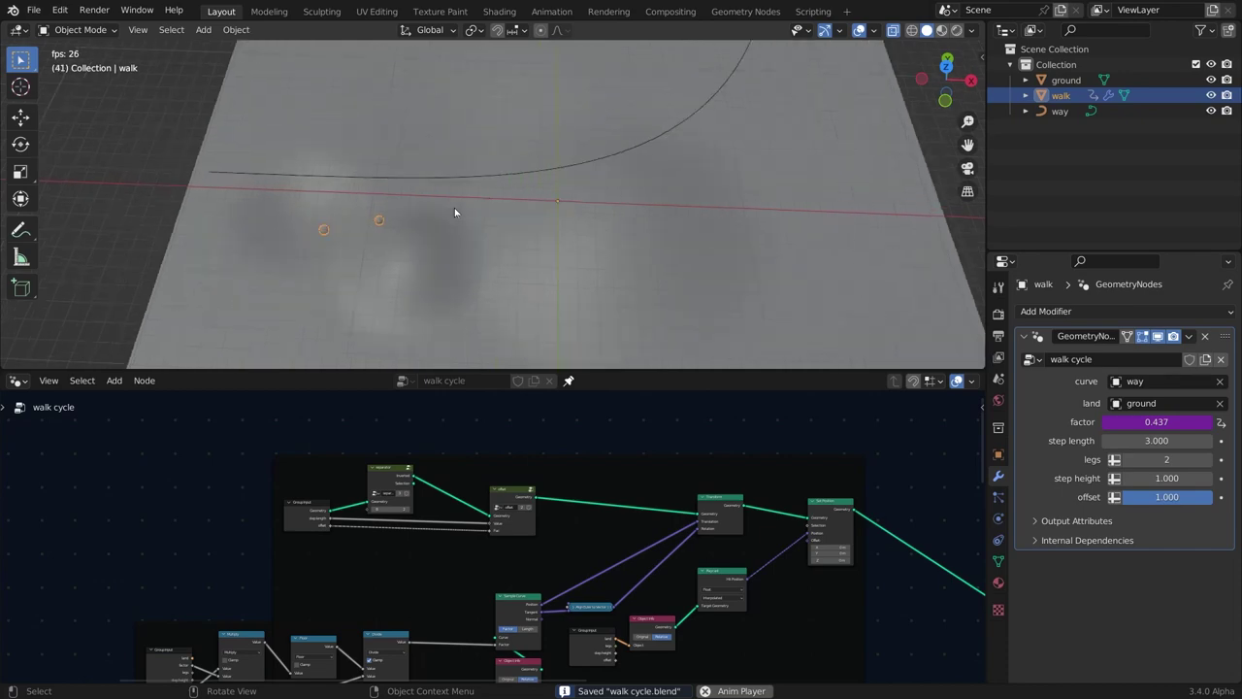
scroll(455, 208, up, 1)
scroll(489, 239, up, 2)
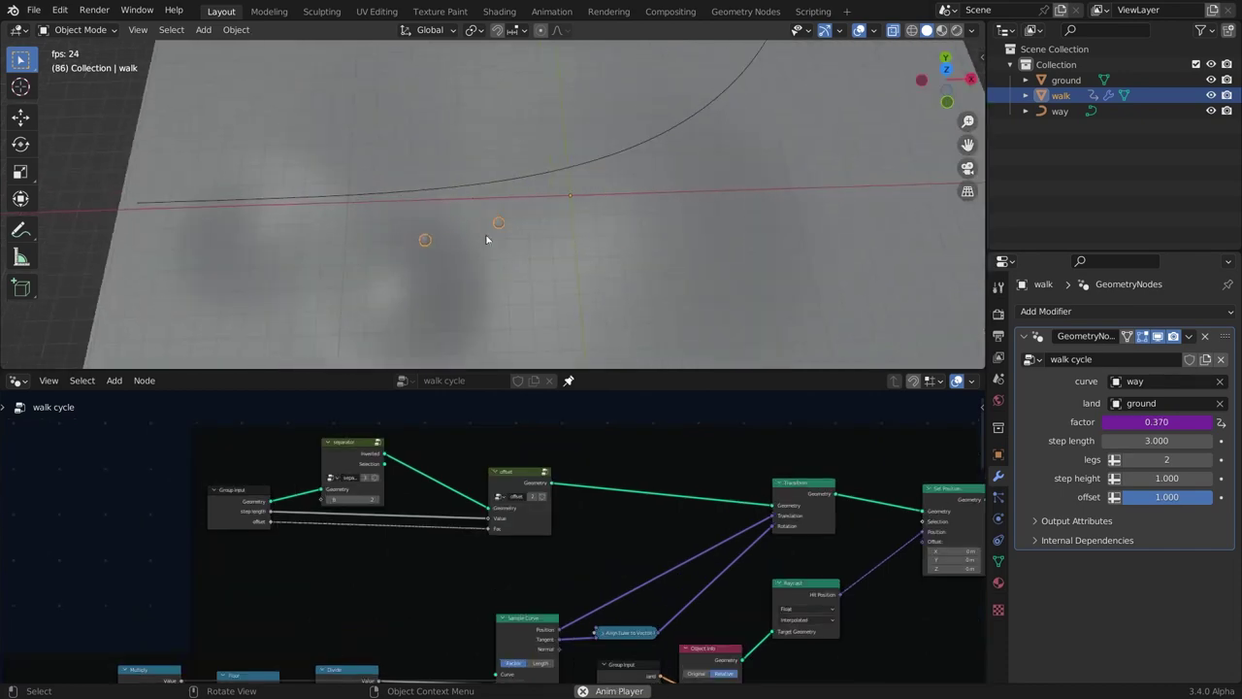
key(space)
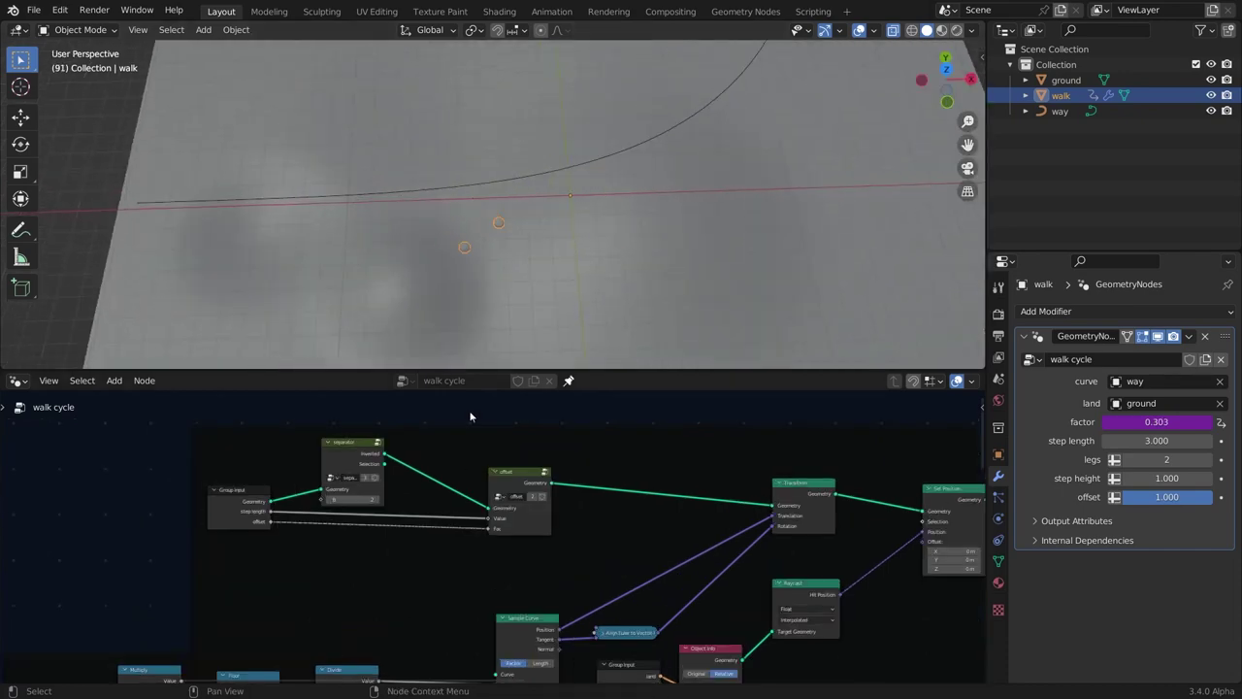
Open the offset node group and set the Divide node's second value to -2.000.
click(502, 486)
key(Tab)
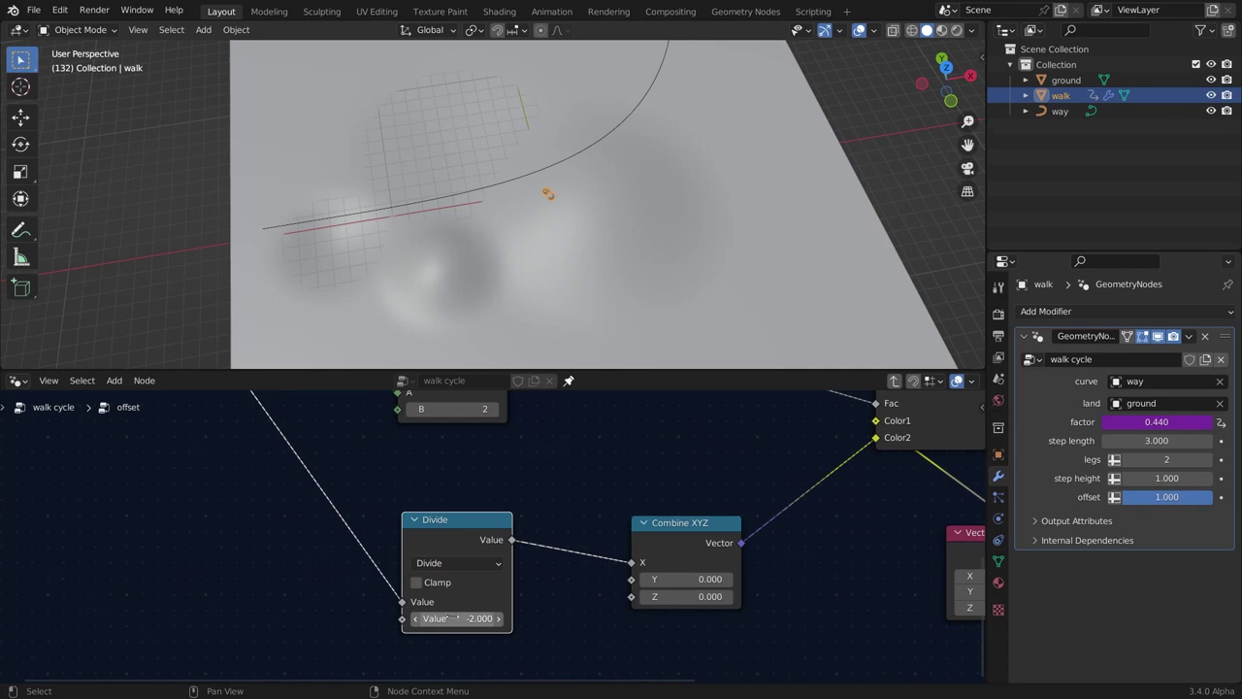
Try 2.000 as the Divide node's second value and play back the animation.
click(456, 619)
text(2)
key(Return)
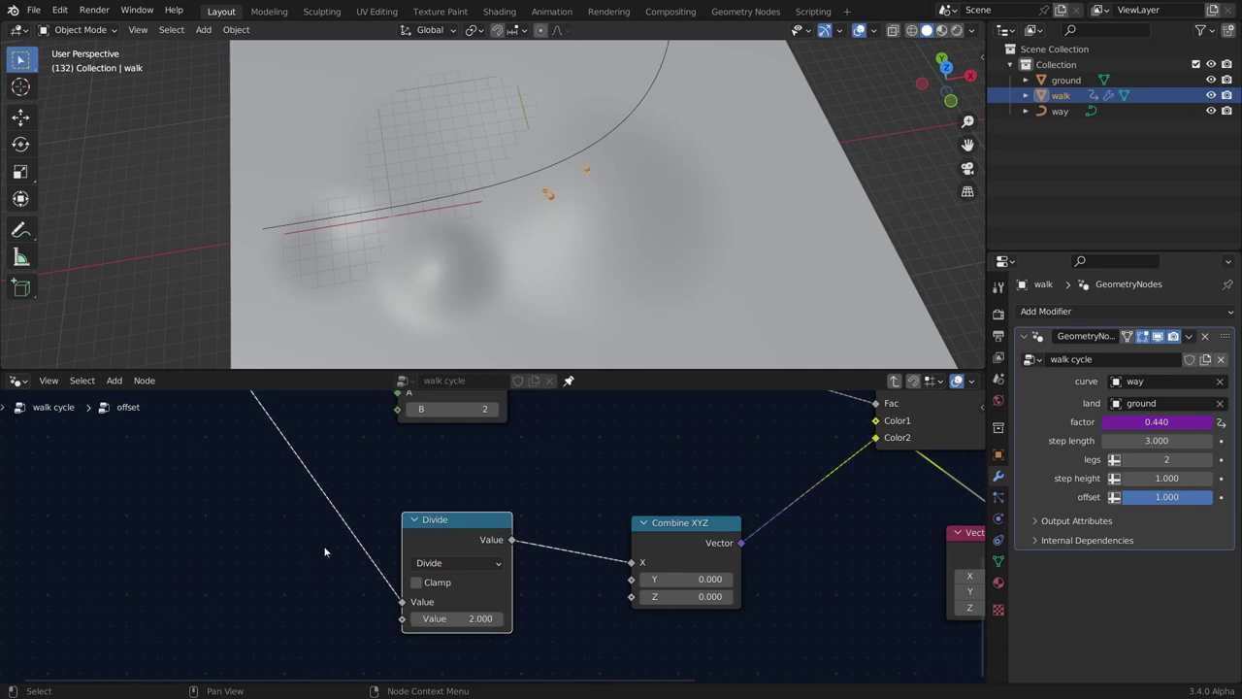
key(space)
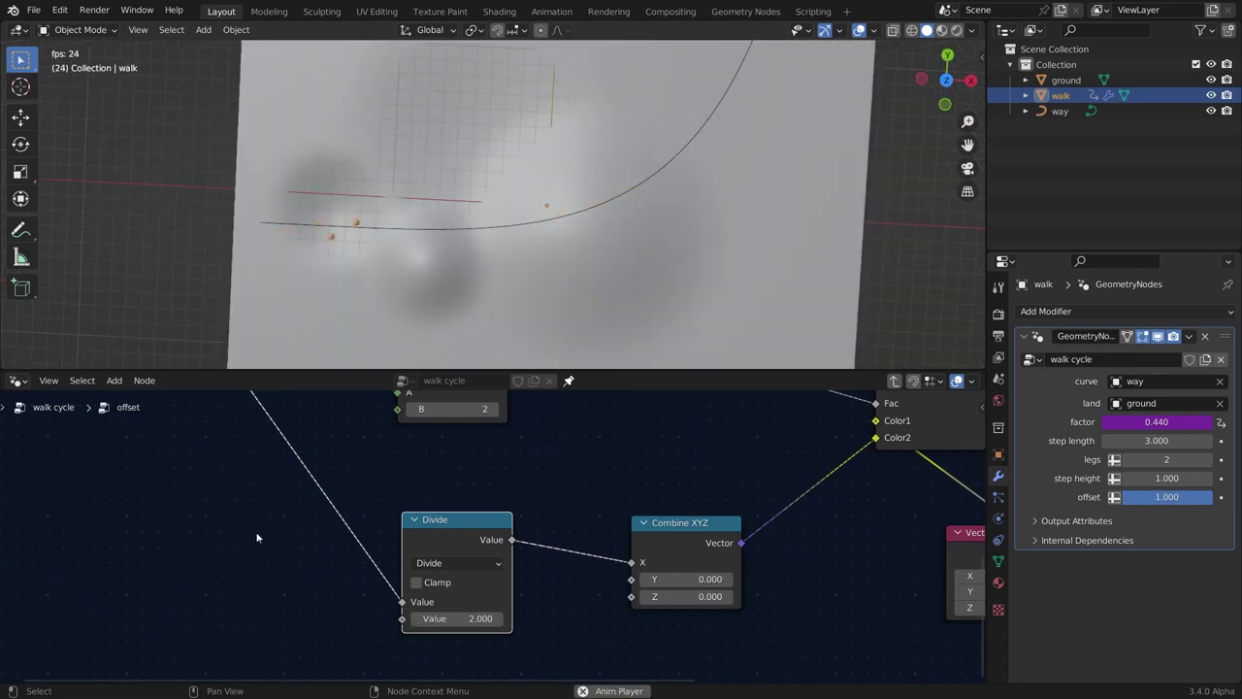
key(space)
scroll(257, 538, down, 1)
scroll(257, 532, up, 1)
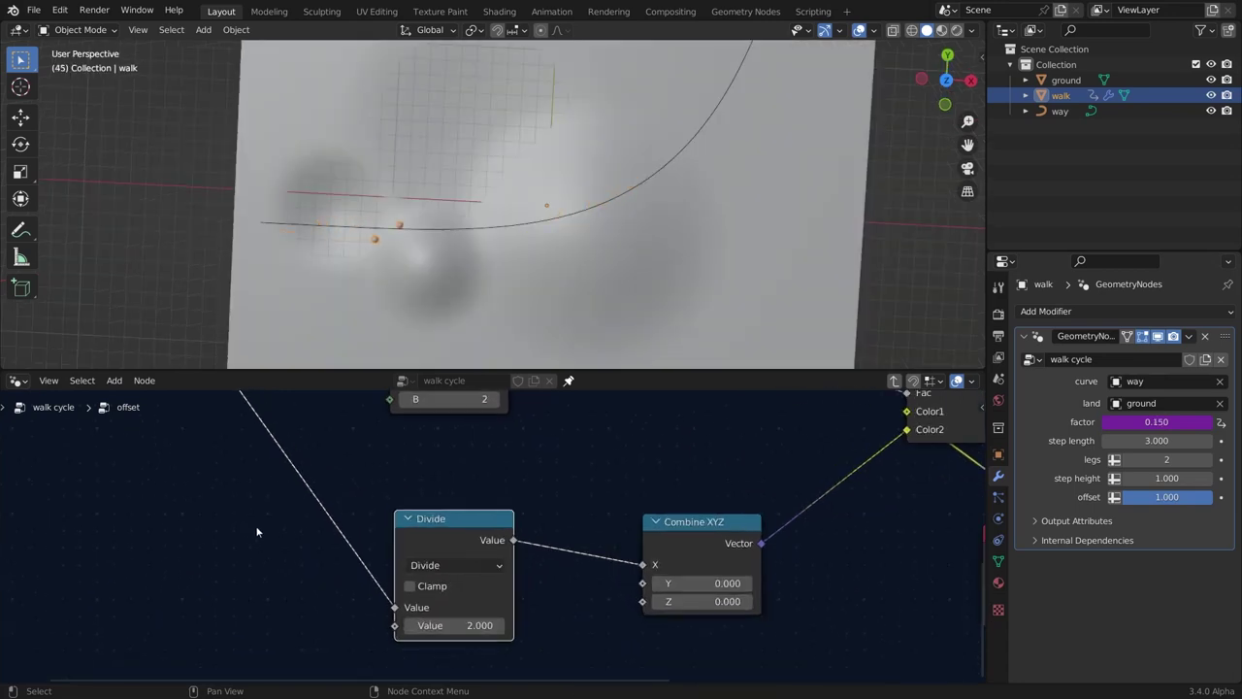
Make the Divide node's second value negative again, at -2.000.
scroll(295, 589, up, 2)
click(490, 562)
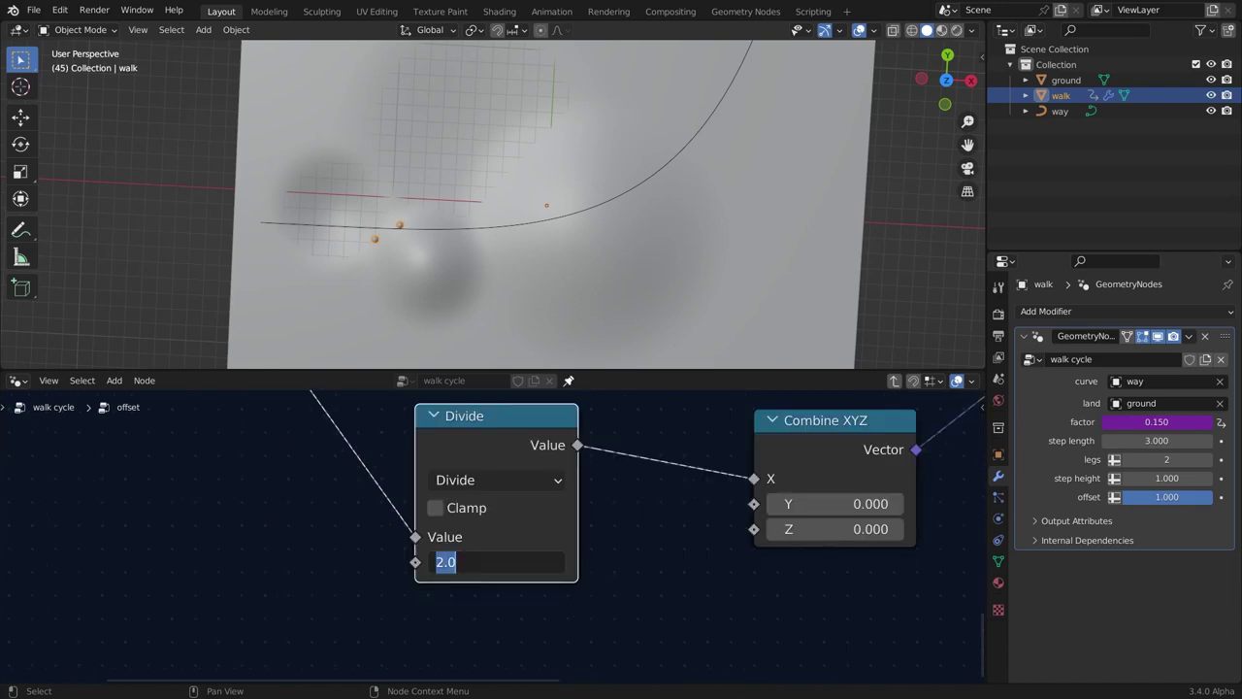
text(-)
key(Return)
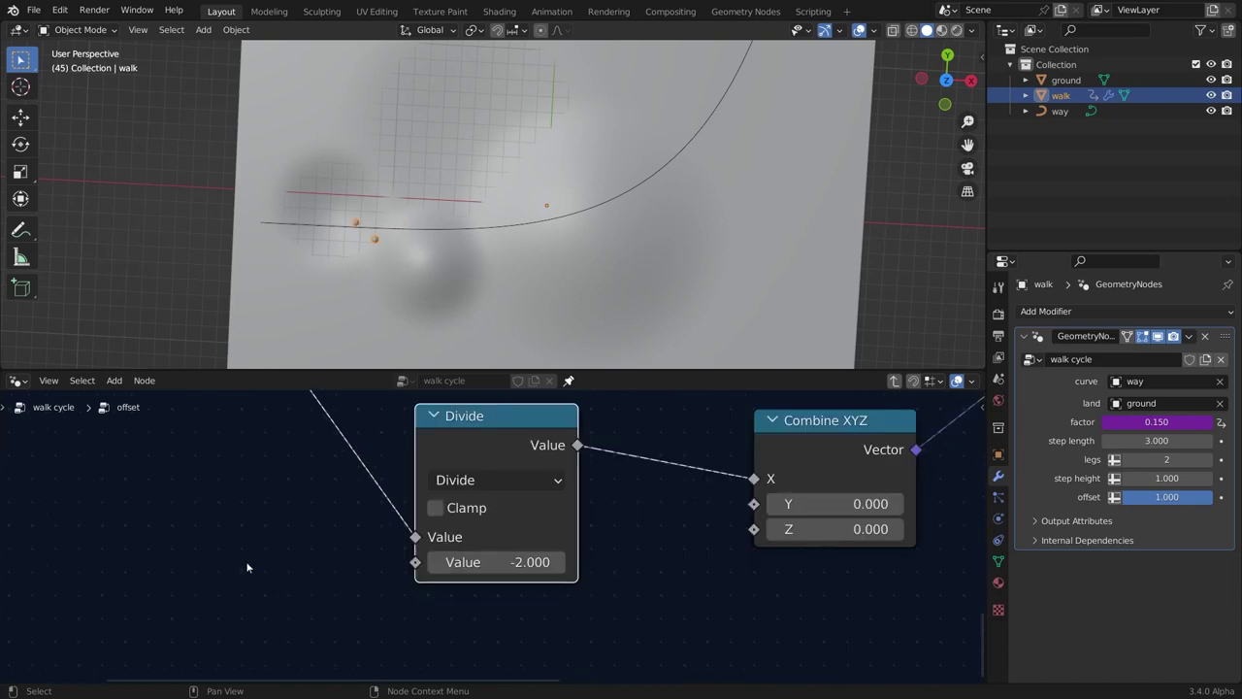
Play back the walk animation and examine the alternating legs from several angles.
middle_drag(388, 223, 587, 280)
key(space)
middle_drag(531, 233, 437, 227)
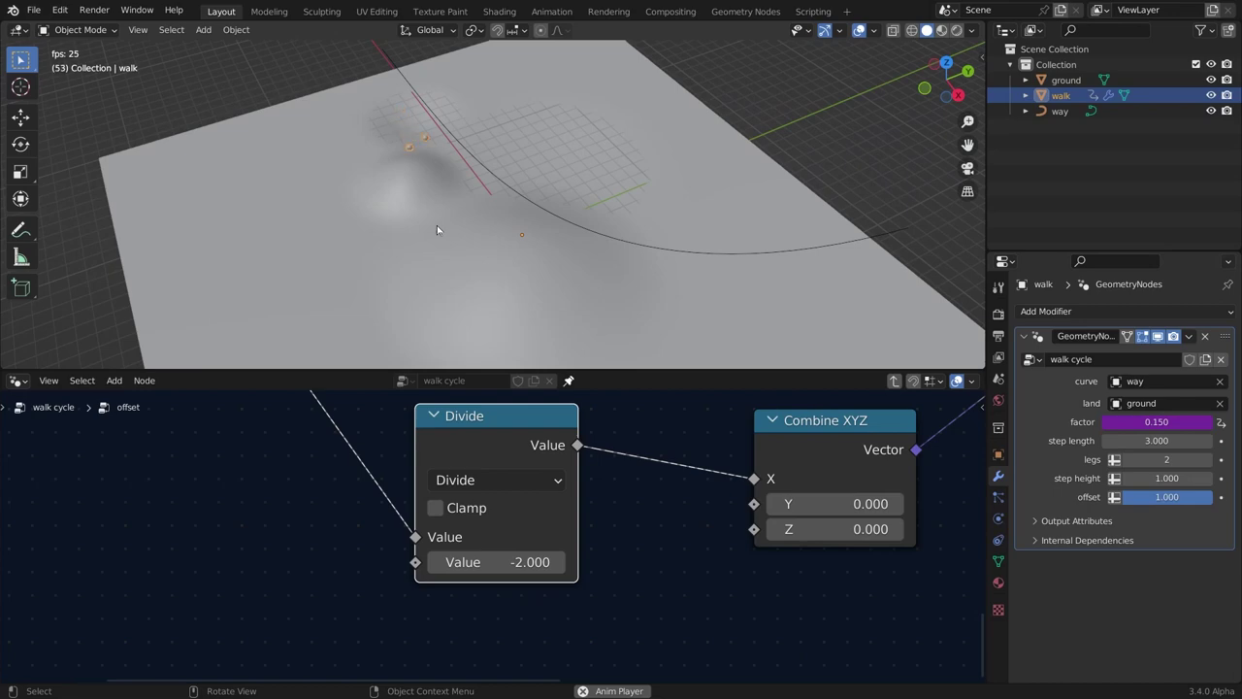
middle_drag(437, 230, 527, 208)
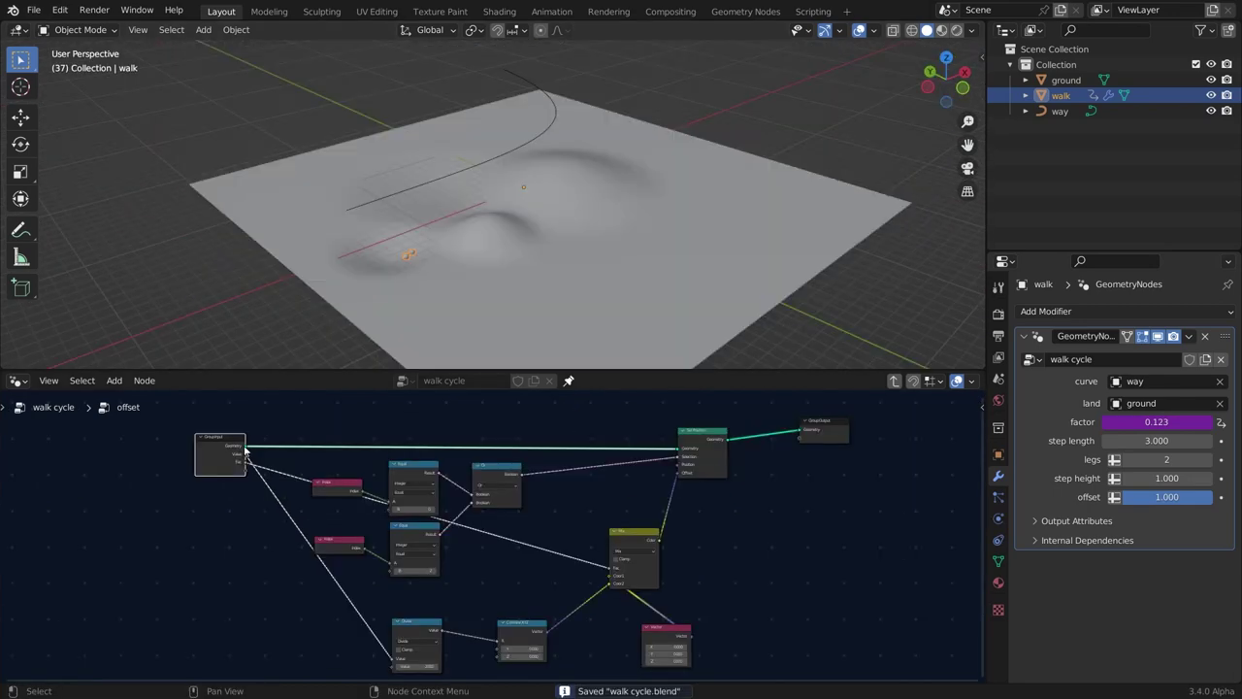
In the main node tree, move Group Output farther from Instance on Points and connect the Instances output to it.
scroll(350, 487, up, 3)
scroll(351, 487, up, 6)
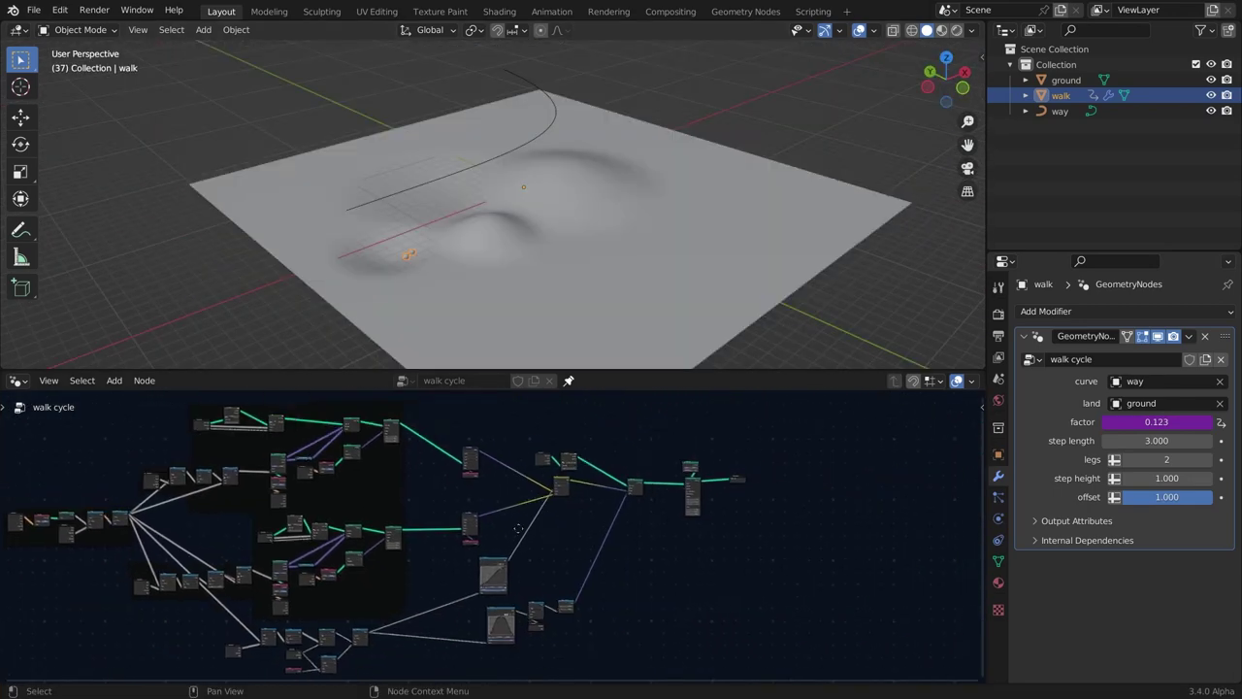
middle_drag(466, 257, 465, 217)
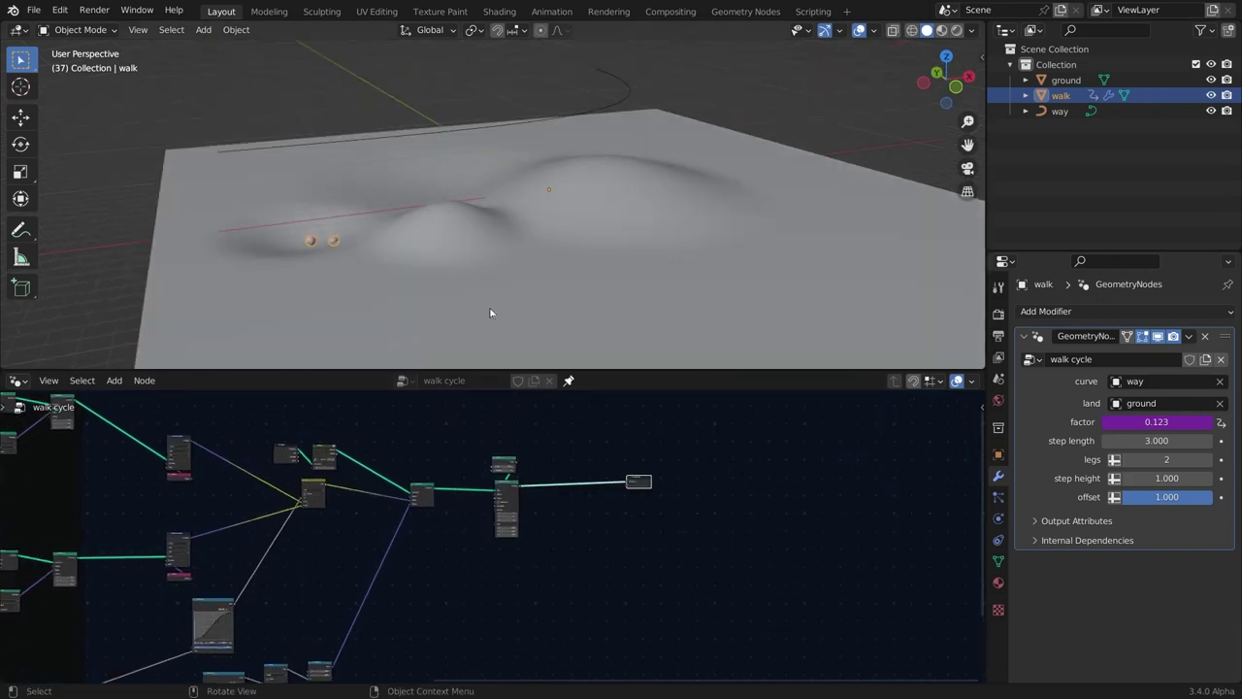
middle_drag(490, 312, 439, 191)
scroll(243, 530, down, 4)
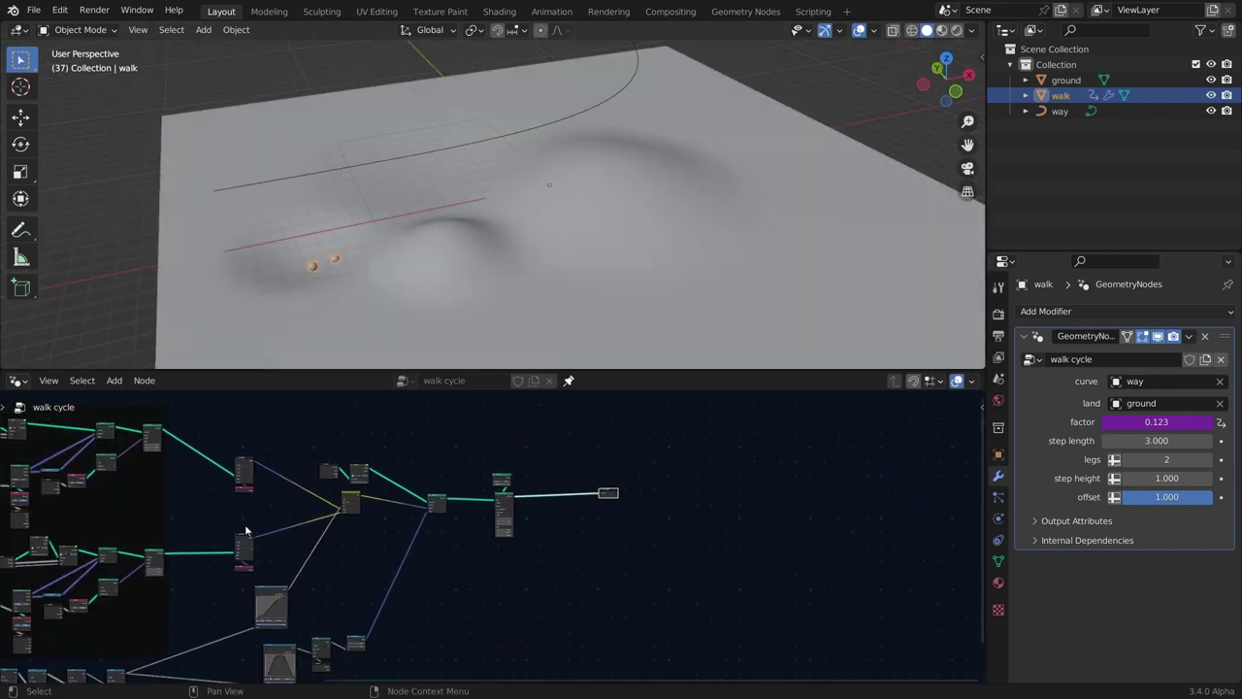
middle_drag(301, 563, 502, 510)
scroll(784, 445, up, 7)
middle_drag(784, 445, 688, 550)
drag(681, 551, 724, 493)
scroll(591, 537, up, 4)
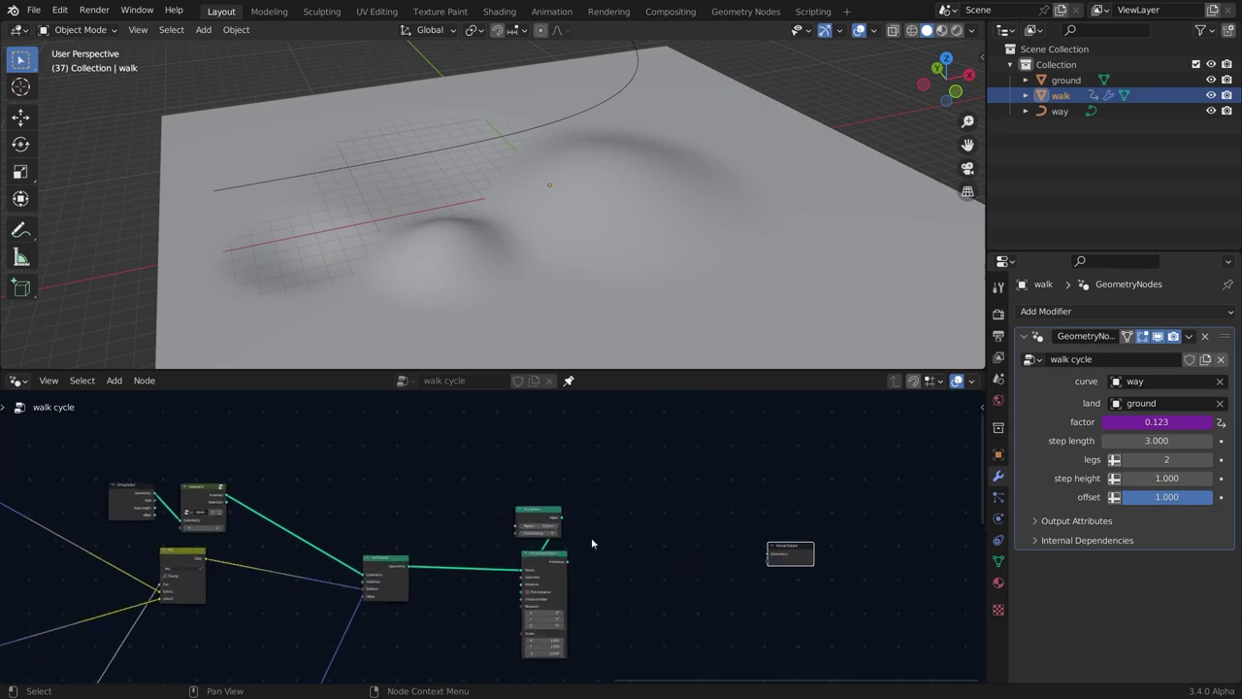
drag(585, 567, 924, 471)
middle_drag(708, 449, 585, 552)
scroll(584, 551, down, 4)
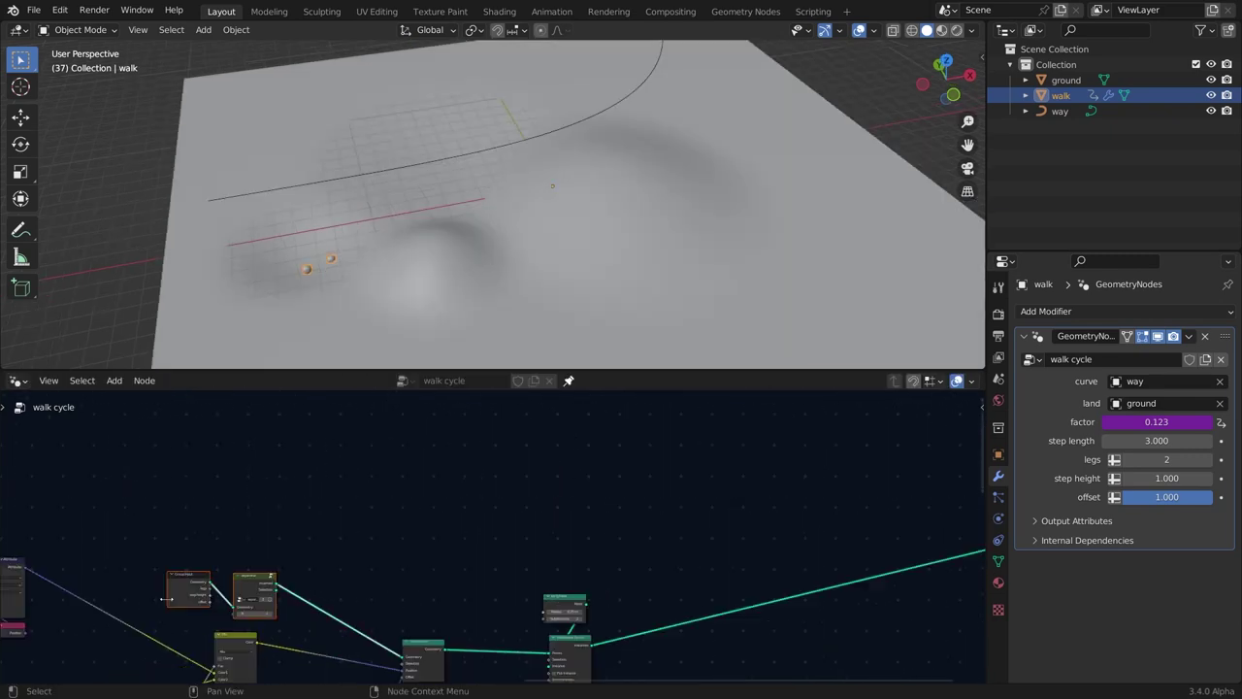
Duplicate the Group Input and separator nodes beside the final Set Position chain and place the copies above it.
middle_drag(169, 584, 233, 557)
key(shift+d)
click(346, 429)
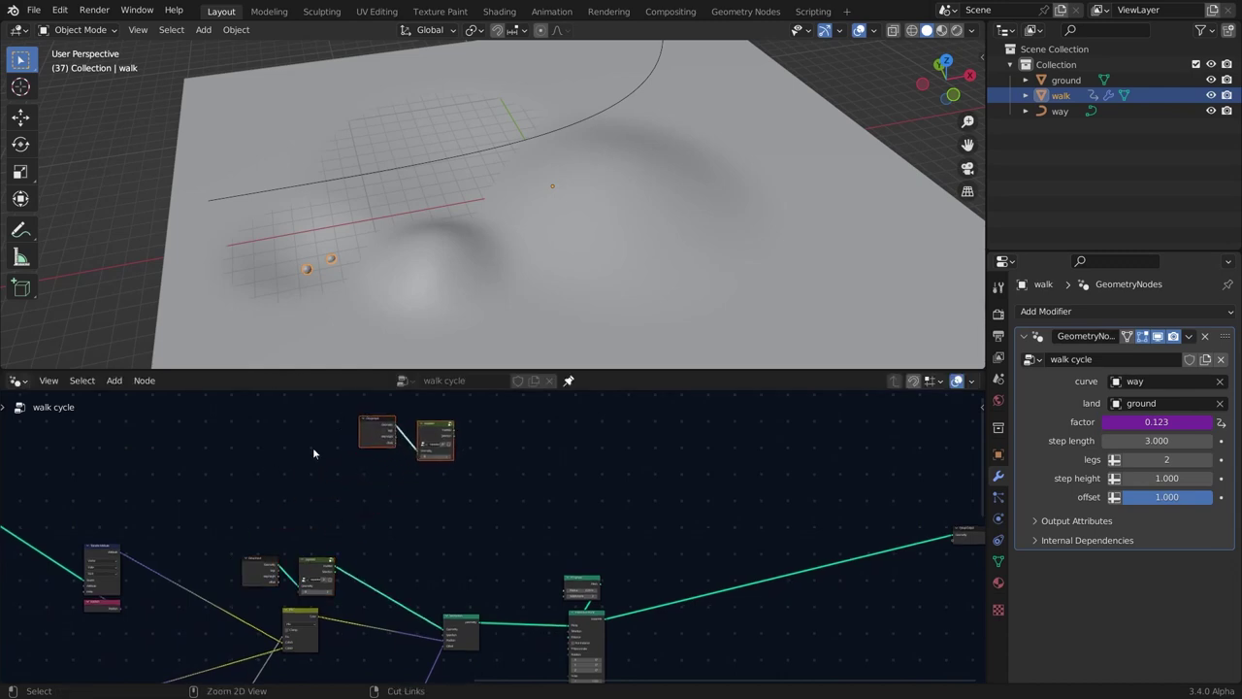
scroll(349, 441, up, 2)
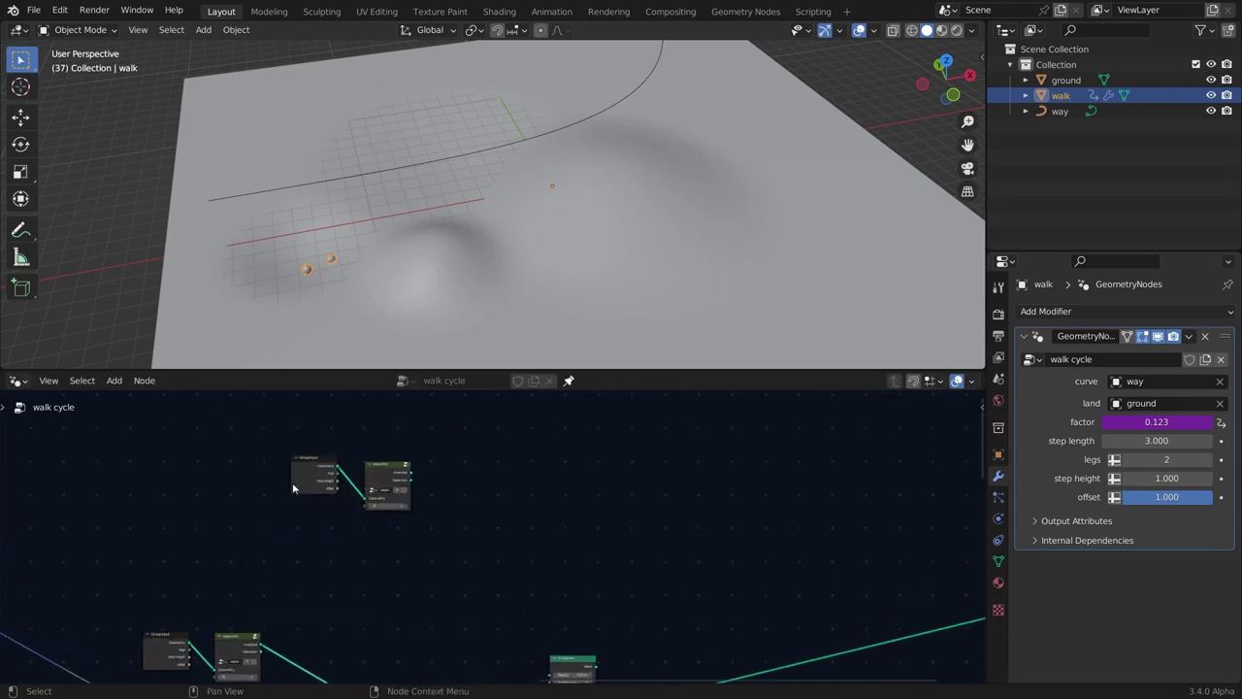
Preview the duplicated separator's output through Group Output and switch the viewport to wireframe shading.
ctrl+shift+click(395, 476)
middle_drag(466, 178, 487, 156)
scroll(487, 156, down, 1)
scroll(488, 155, up, 2)
click(913, 32)
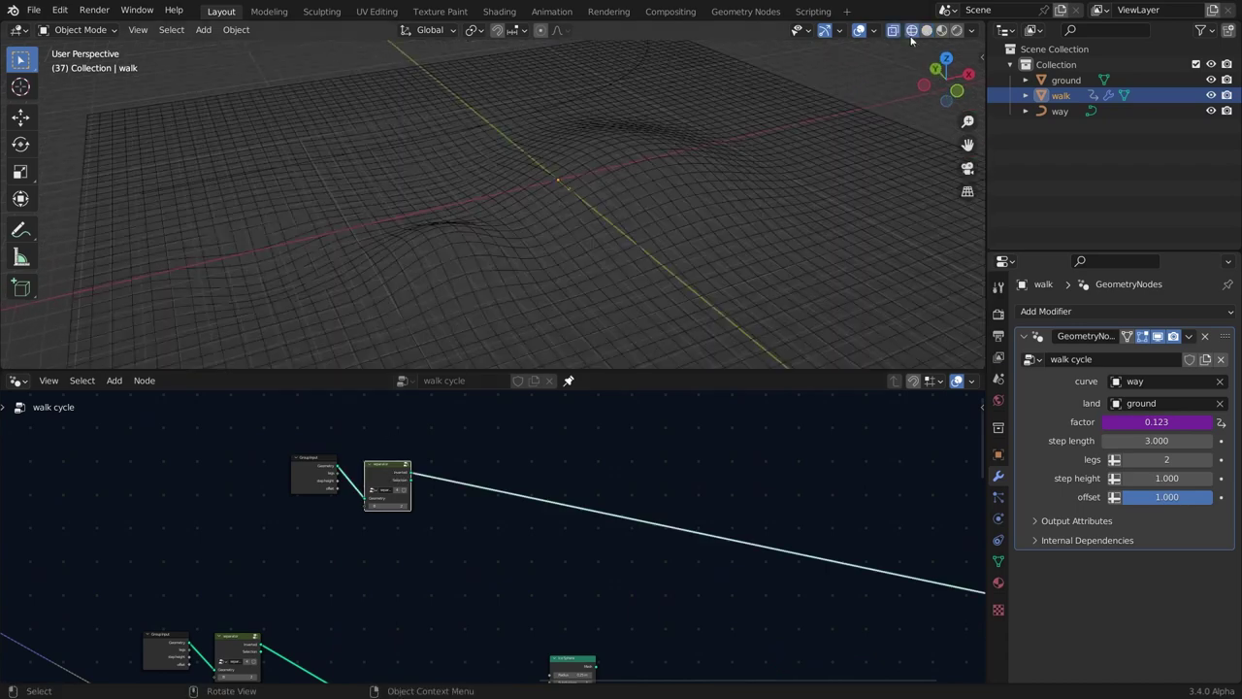
mouse_move(730, 143)
middle_down()
mouse_move(709, 191)
mouse_move(537, 242)
middle_up()
shift+middle_drag(537, 242, 510, 251)
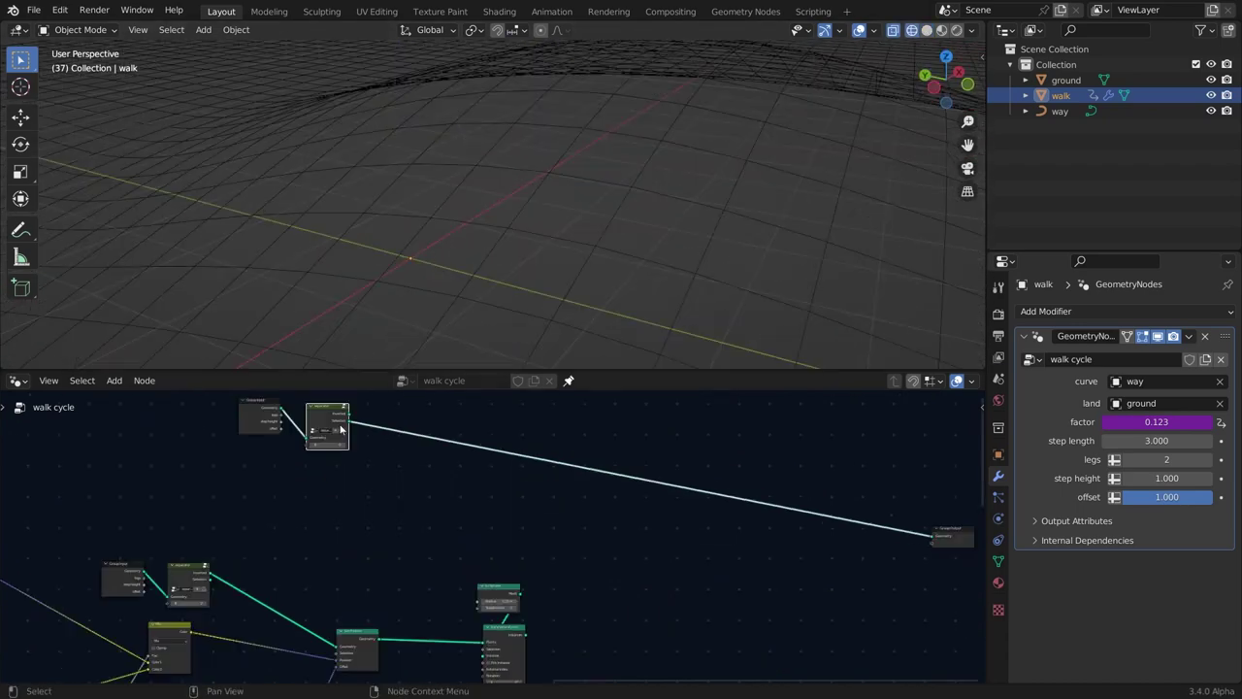
Connect the duplicated separator's Selection to the Points input of Instance on Points and send its Instances to Group Output.
drag(350, 420, 491, 647)
scroll(534, 566, up, 1)
scroll(523, 599, down, 2)
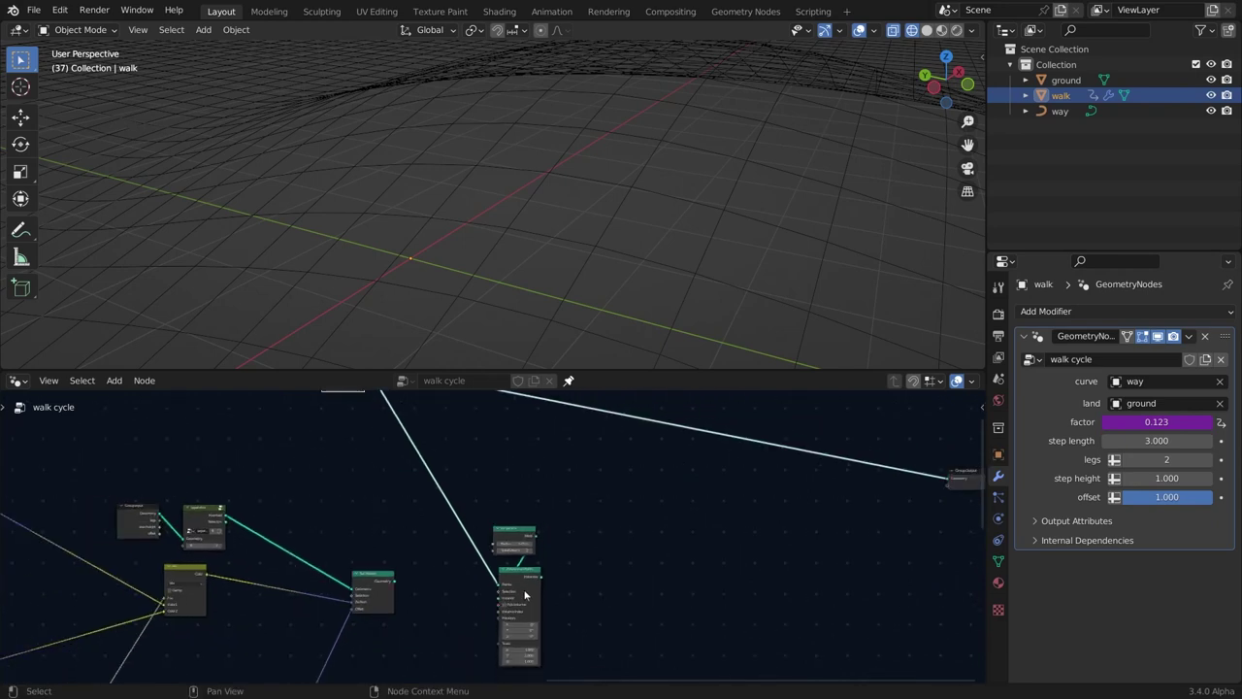
alt+shift+click(460, 605)
middle_drag(398, 315, 430, 330)
scroll(427, 330, down, 2)
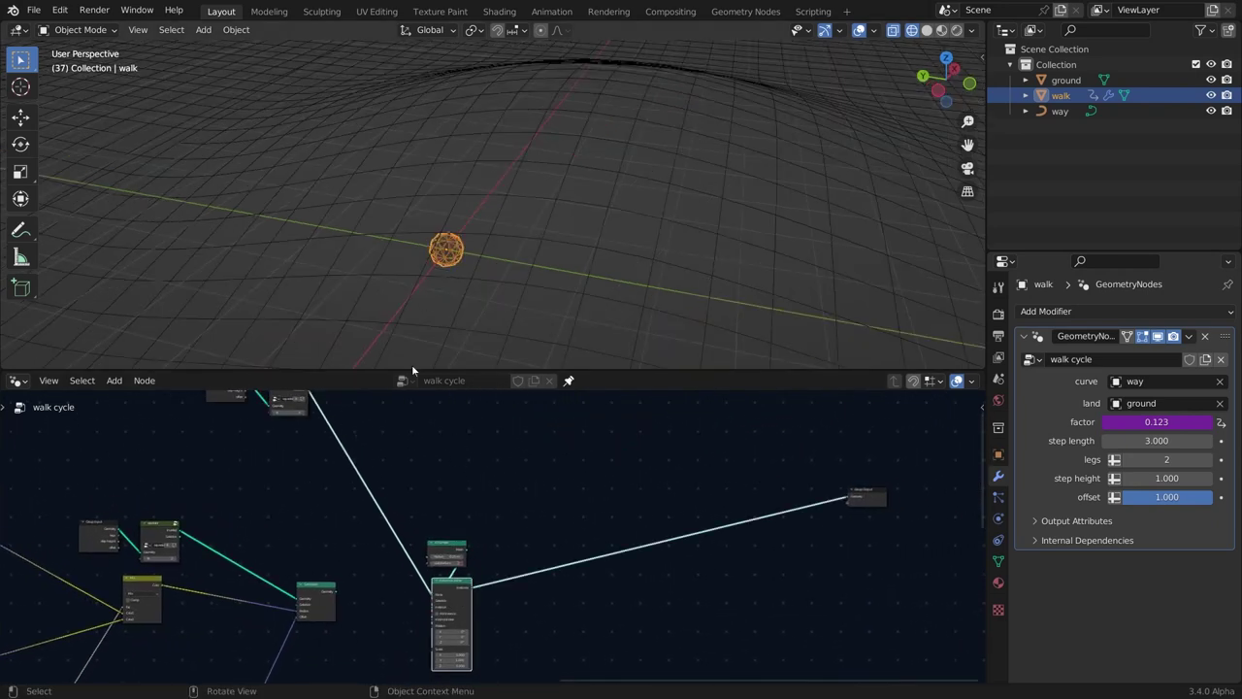
Raise the duplicated separator's B value to 2 and return it to 0 to check which point it selects.
middle_drag(312, 412, 356, 543)
scroll(356, 543, up, 8)
scroll(224, 553, up, 3)
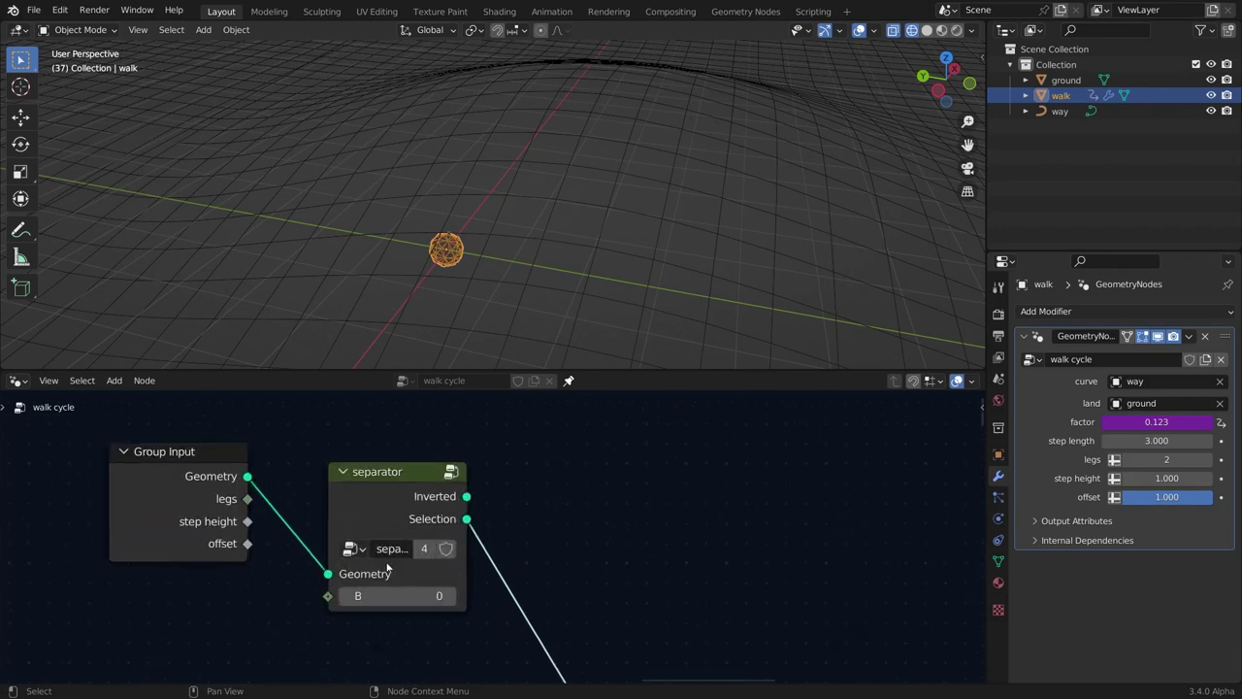
click(438, 607)
click(439, 607)
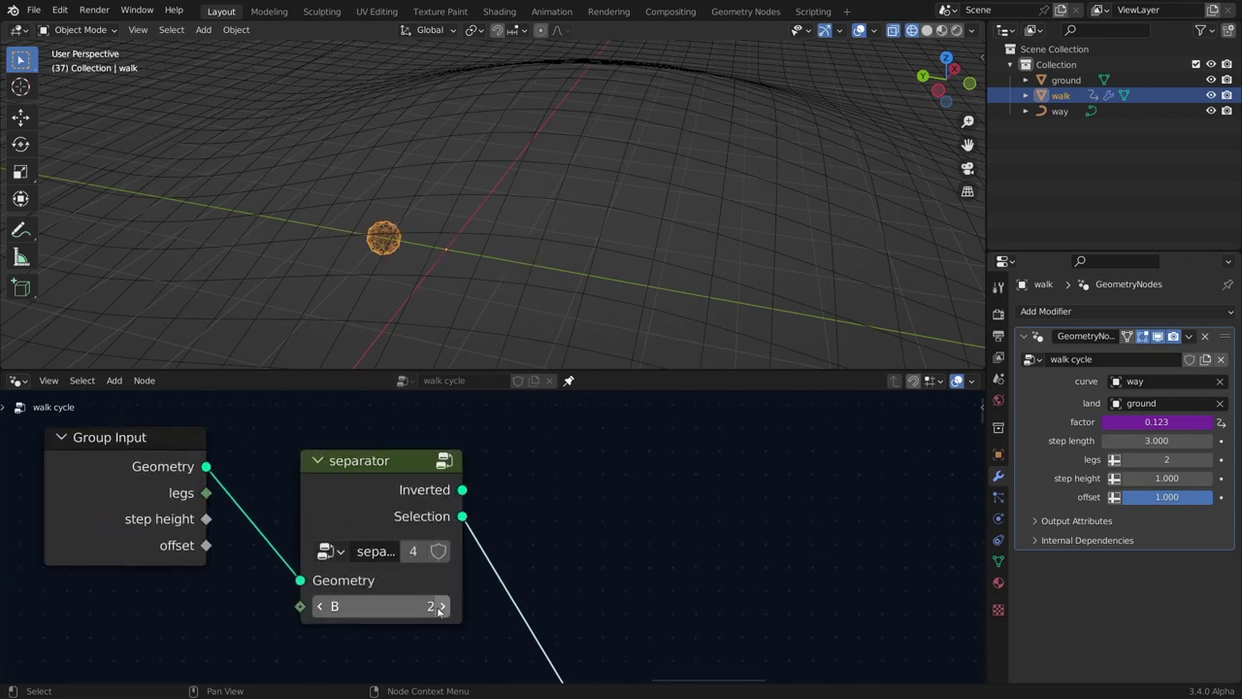
click(318, 605)
click(318, 606)
scroll(242, 634, up, 2)
scroll(288, 621, down, 2)
scroll(292, 624, up, 1)
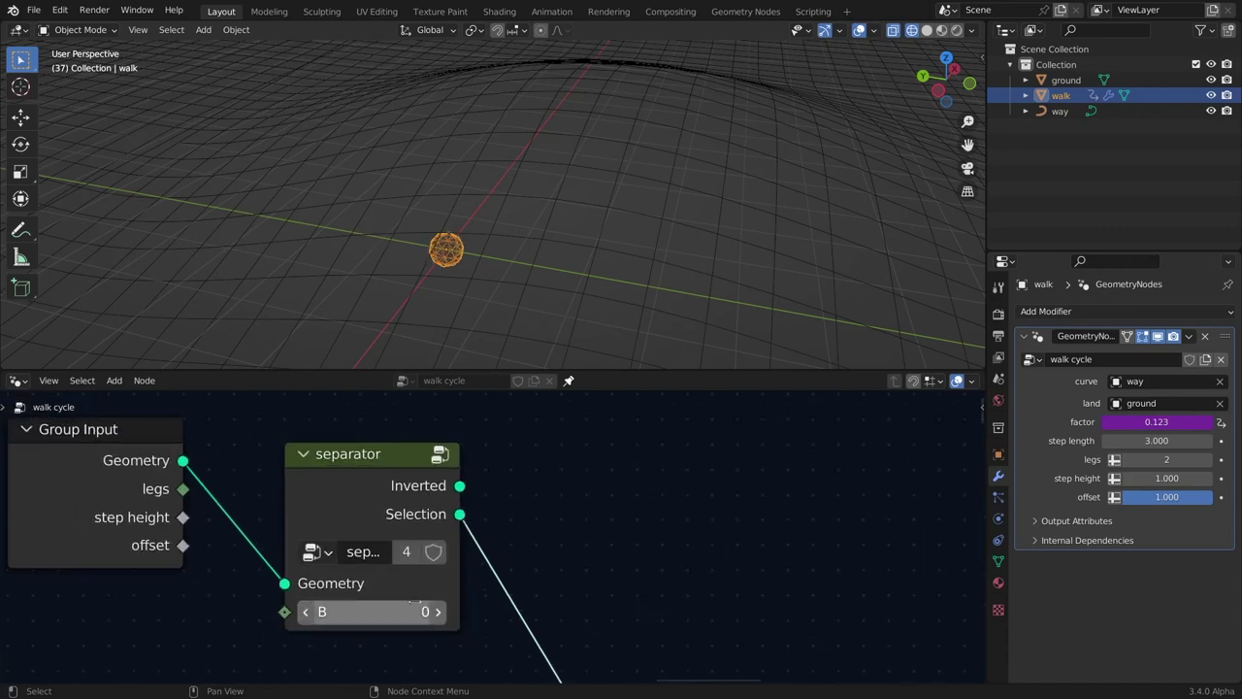
scroll(427, 603, down, 4)
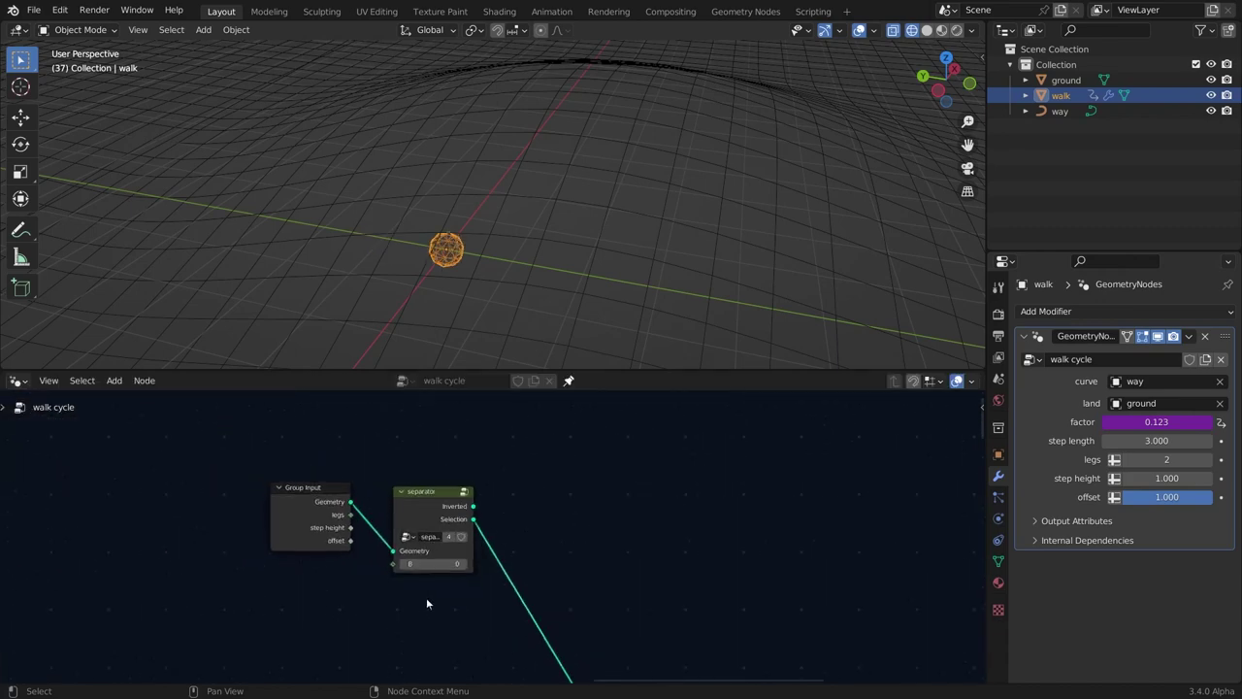
scroll(432, 592, up, 2)
middle_drag(479, 341, 439, 160)
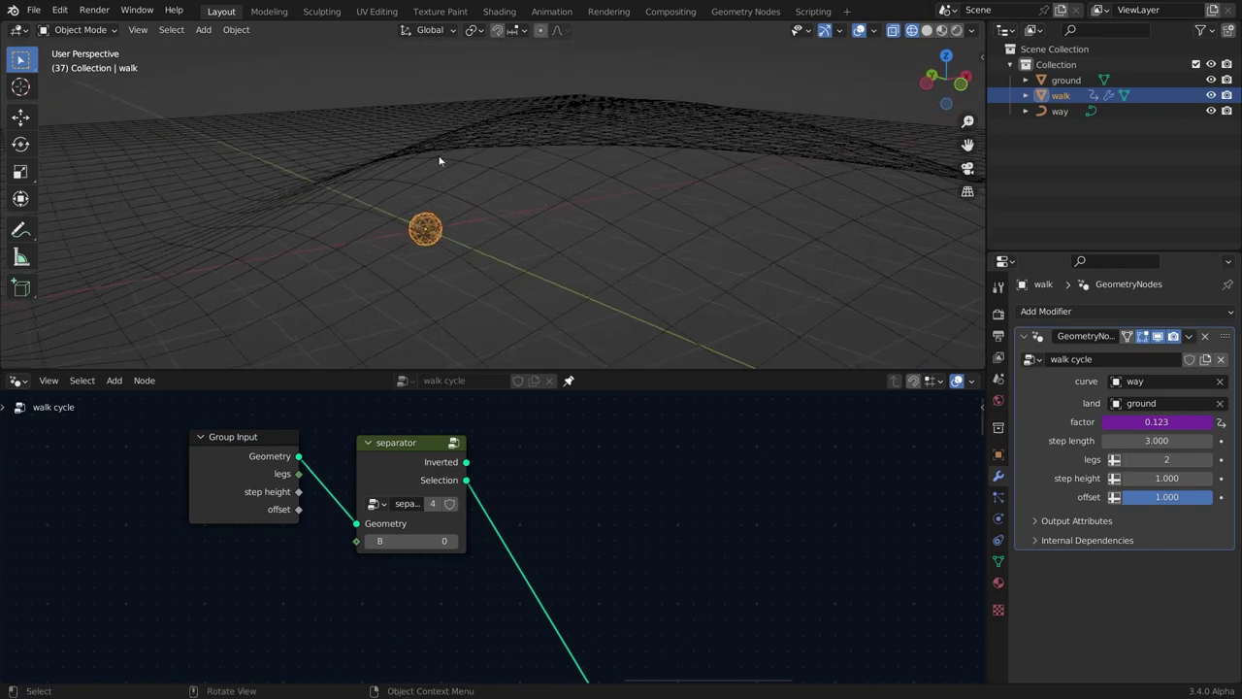
Add a Set Position node on the link between the duplicated separator and Instance on Points.
scroll(534, 618, down, 3)
middle_drag(534, 602, 435, 584)
key(shift+a)
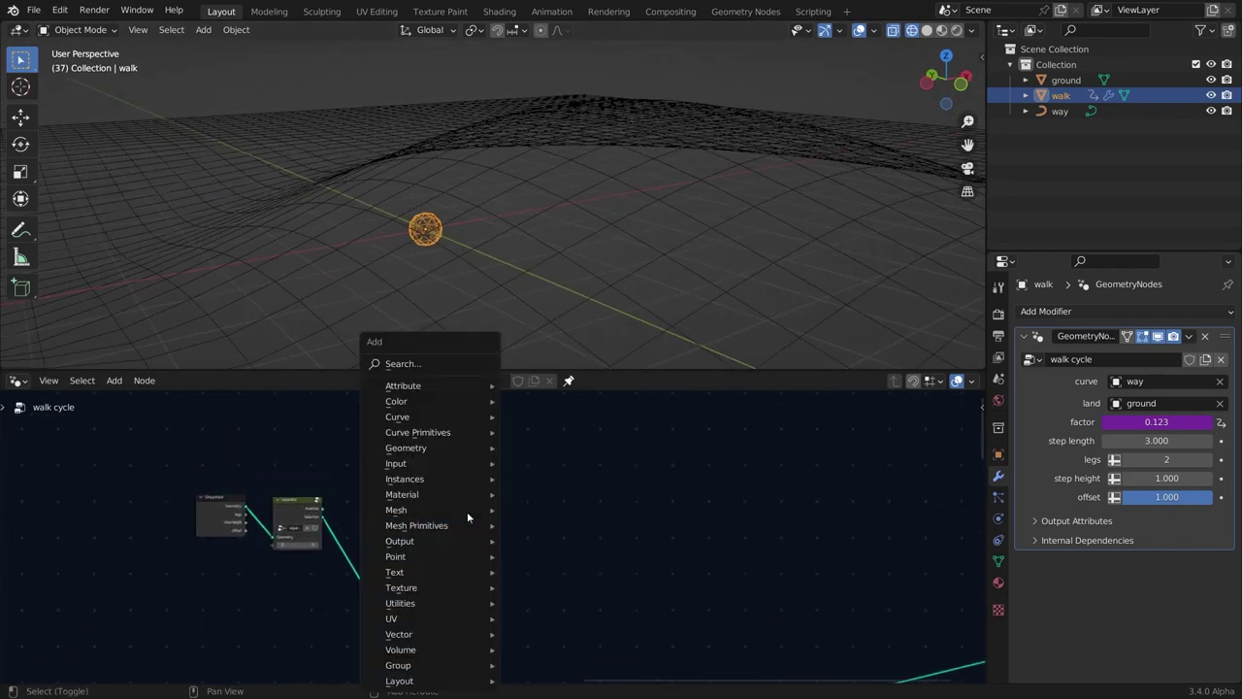
click(403, 363)
text(set)
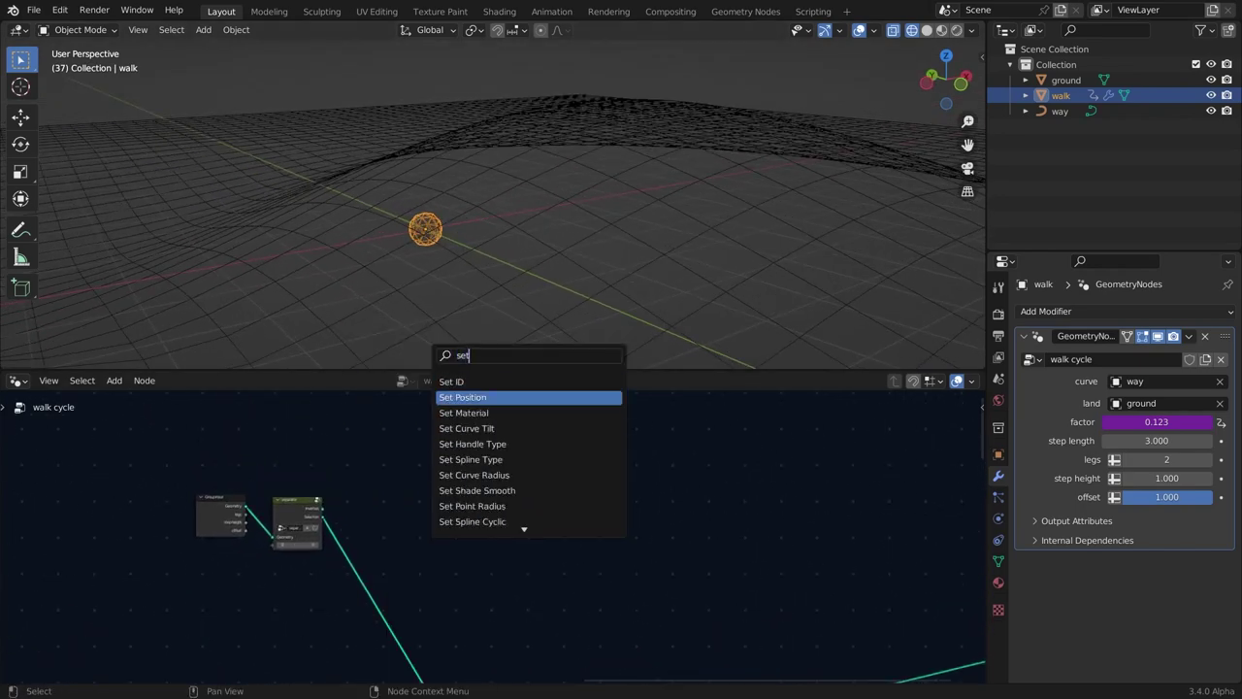
key(Return)
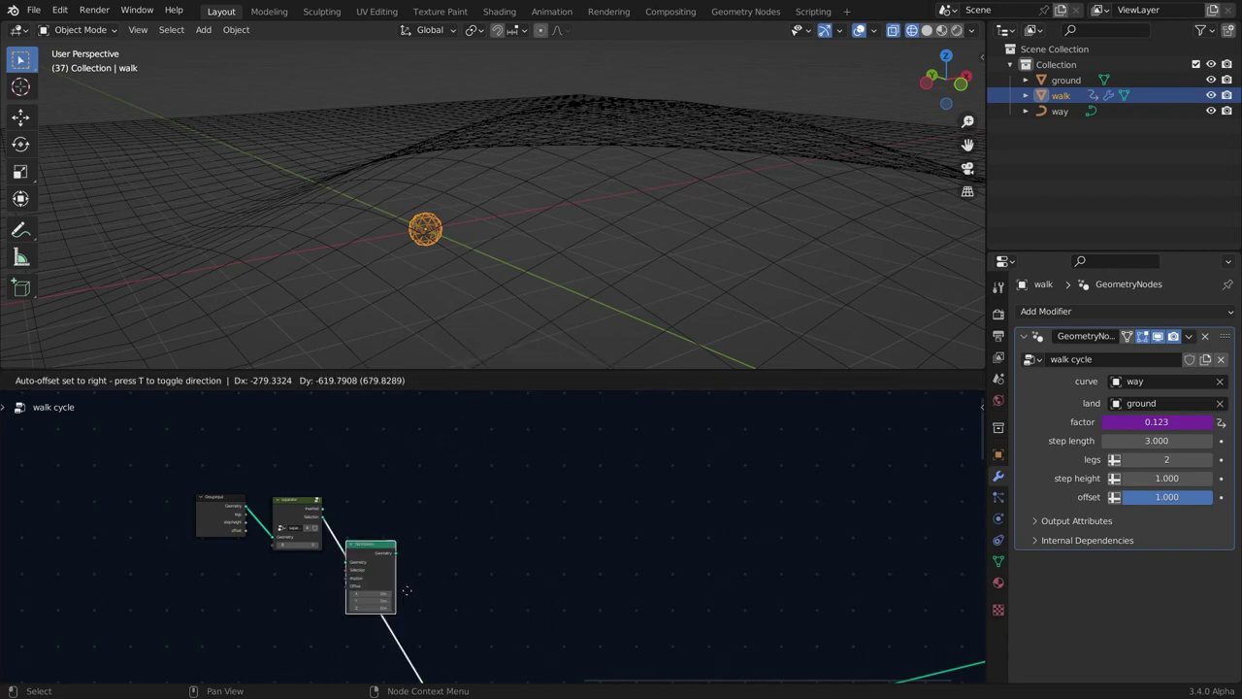
click(479, 516)
scroll(302, 503, up, 2)
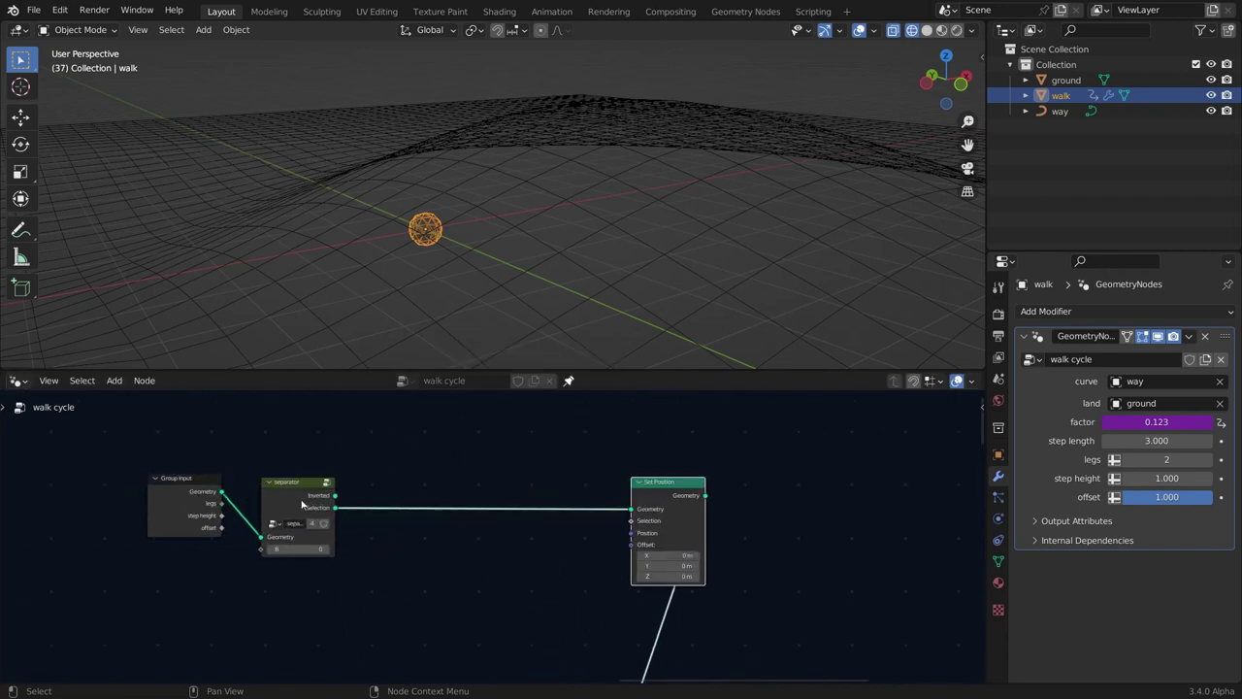
Insert a Transform node between the duplicated separator's Selection output and the new Set Position node.
key(shift+a)
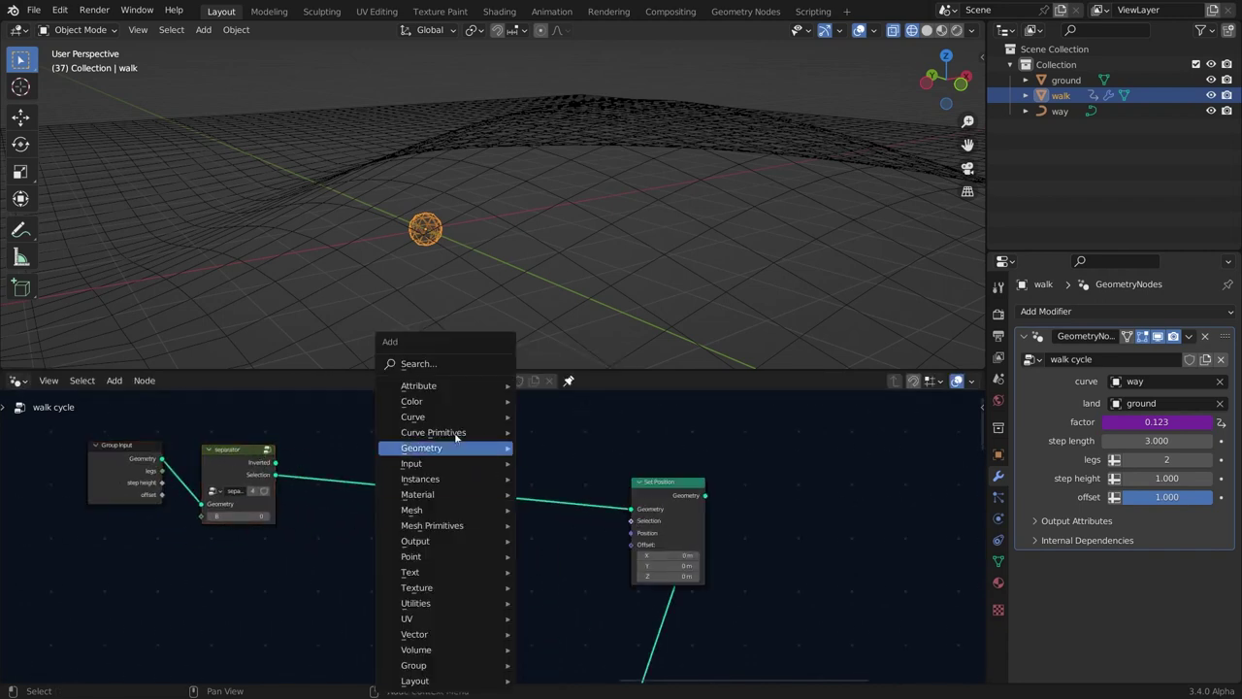
click(440, 368)
text(tr)
click(485, 398)
click(513, 515)
Duplicate the existing Sample Curve node and place the copy below the duplicated Group Input and separator.
middle_drag(276, 510, 526, 482)
scroll(526, 483, down, 5)
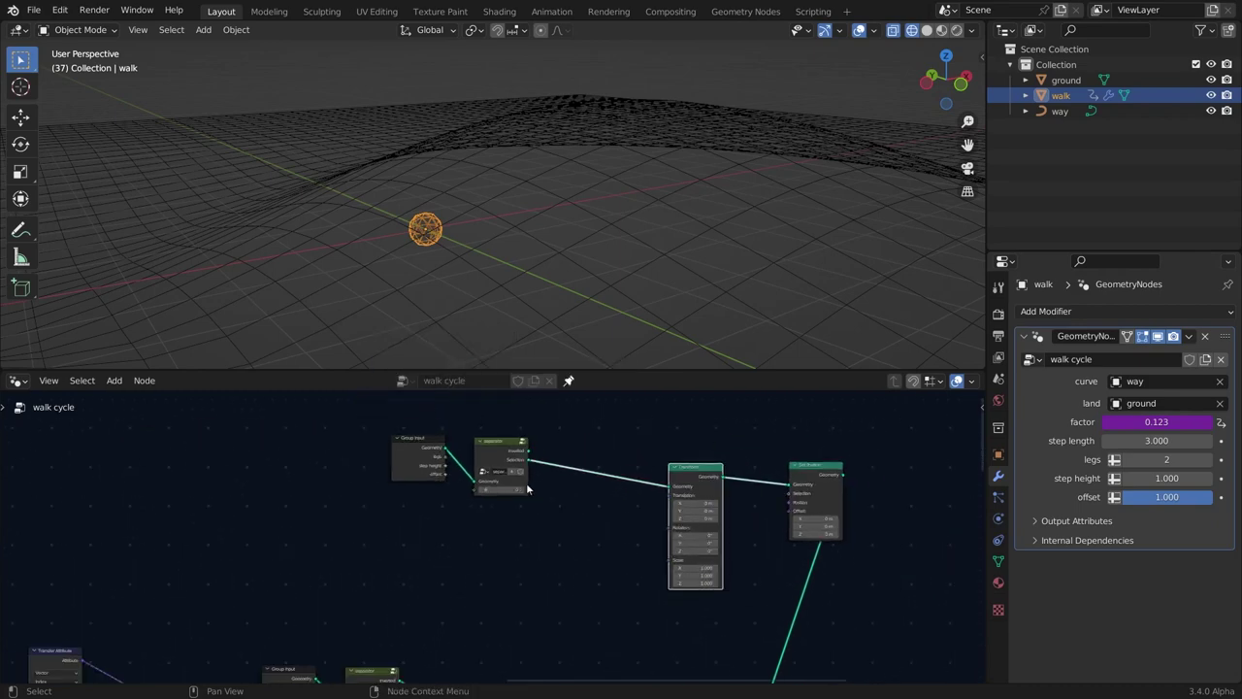
middle_drag(299, 594, 758, 510)
scroll(327, 530, up, 6)
click(291, 527)
scroll(541, 533, down, 5)
middle_drag(541, 533, 318, 583)
key(shift+d)
click(687, 479)
scroll(688, 483, up, 7)
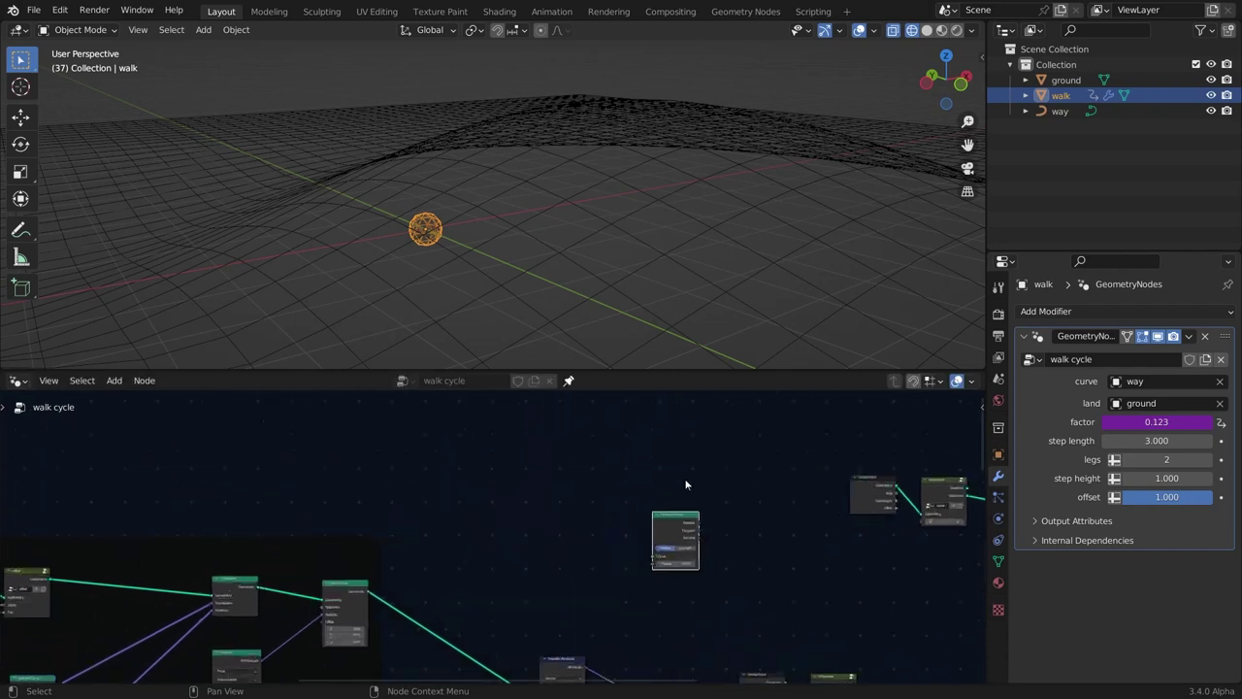
middle_drag(599, 539, 436, 493)
drag(504, 505, 781, 562)
middle_drag(781, 562, 560, 509)
drag(542, 510, 580, 512)
Duplicate the Group Input beside the Sample Curve copy, reveal its hidden sockets and connect factor to the curve sampling Factor.
scroll(427, 530, down, 5)
middle_drag(515, 522, 391, 530)
scroll(425, 530, up, 5)
scroll(425, 561, up, 1)
middle_drag(446, 418, 525, 454)
click(525, 452)
key(shift+d)
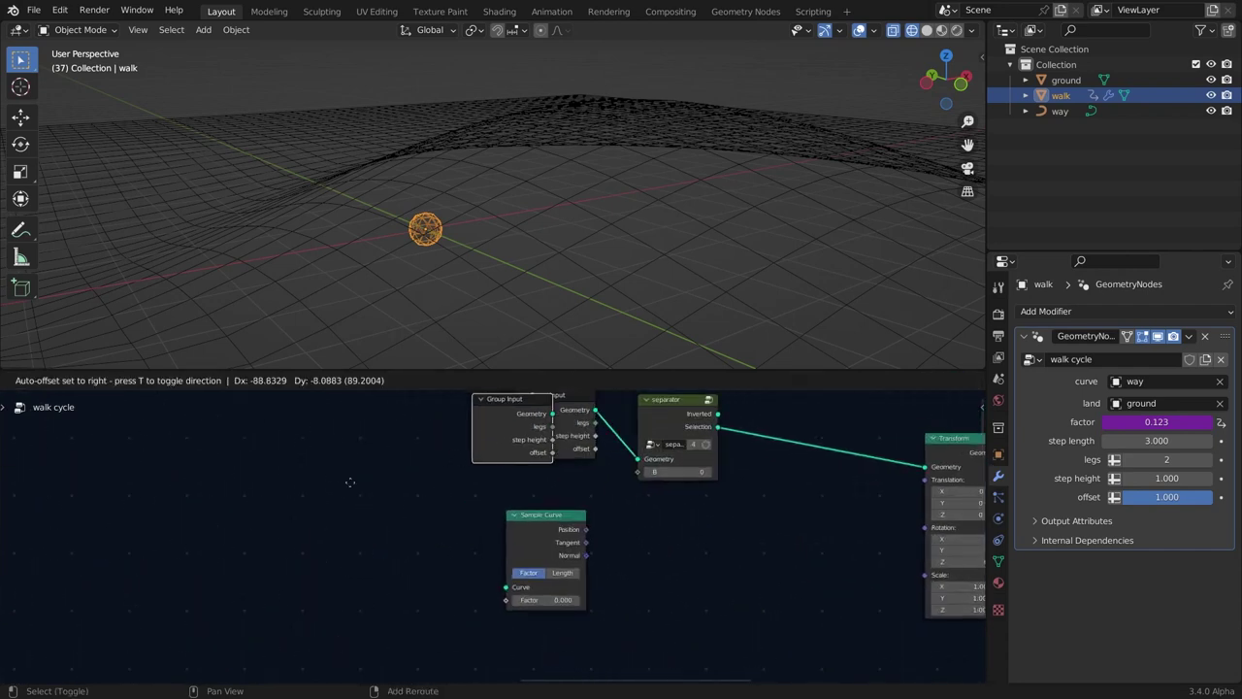
click(191, 556)
scroll(192, 562, up, 3)
key(ctrl+h)
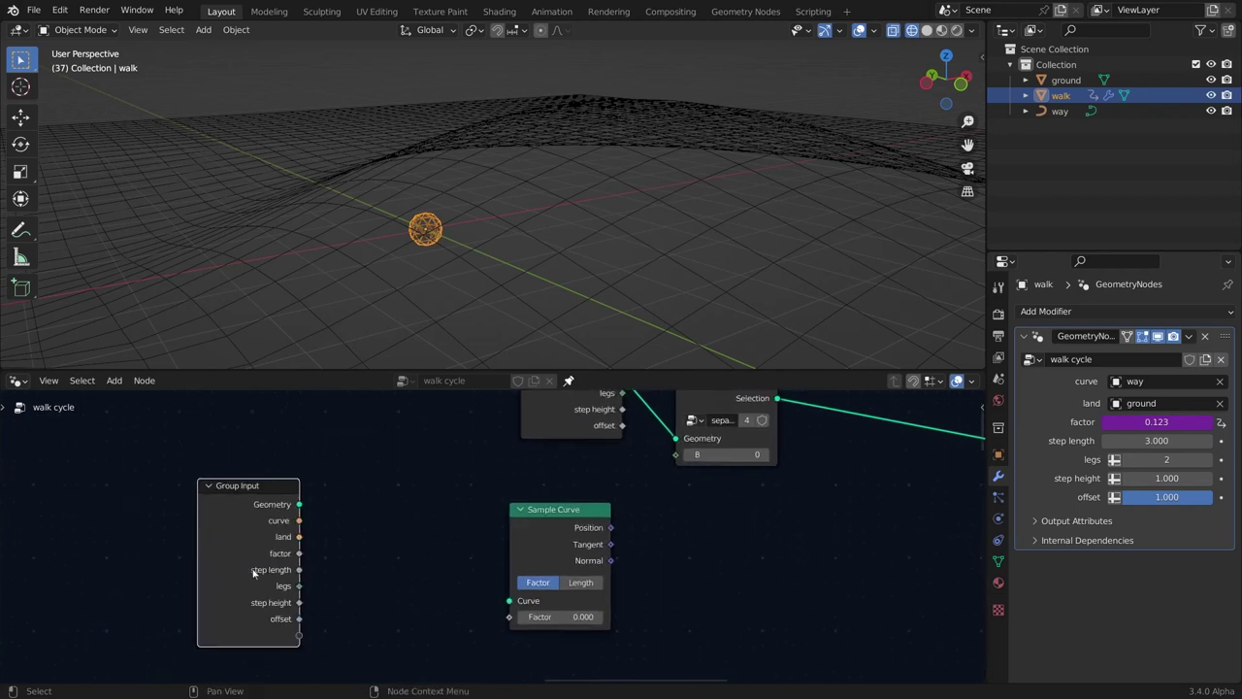
drag(253, 573, 509, 618)
drag(228, 552, 172, 535)
Add an Object Info node set to Relative before Sample Curve and connect its Geometry to the Curve input.
key(shift+a)
text(s)
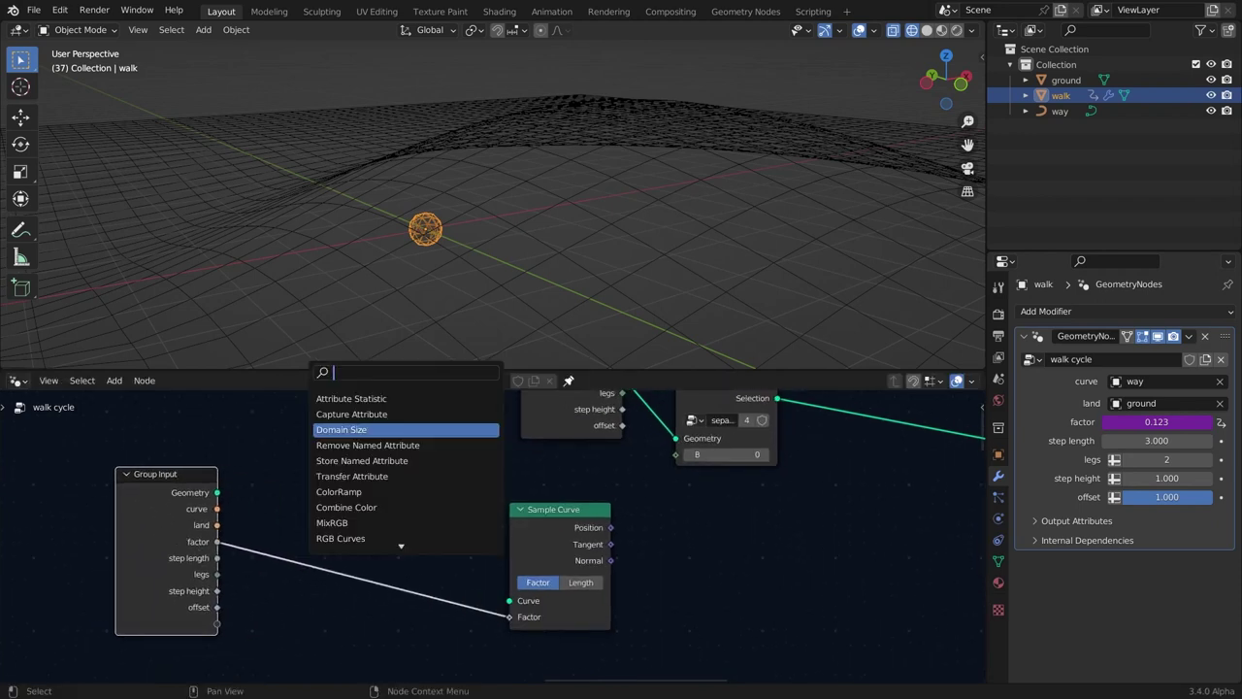
text(obj)
click(356, 398)
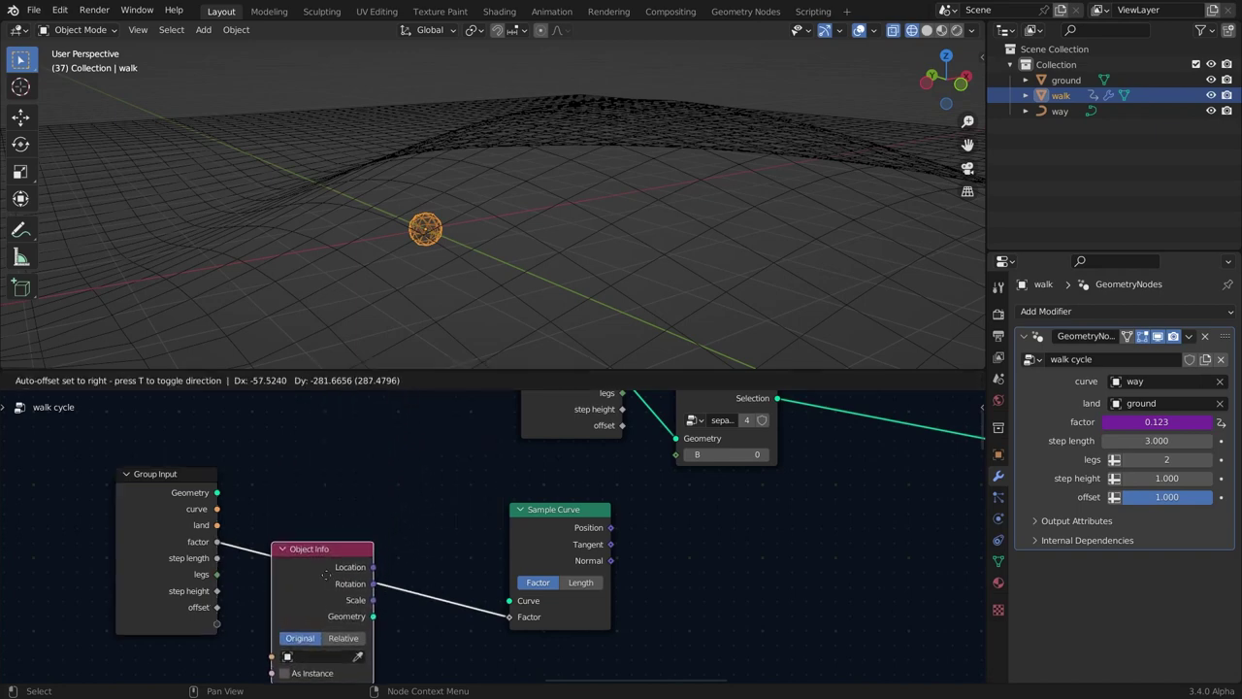
click(300, 612)
middle_drag(304, 621, 315, 562)
drag(361, 602, 522, 543)
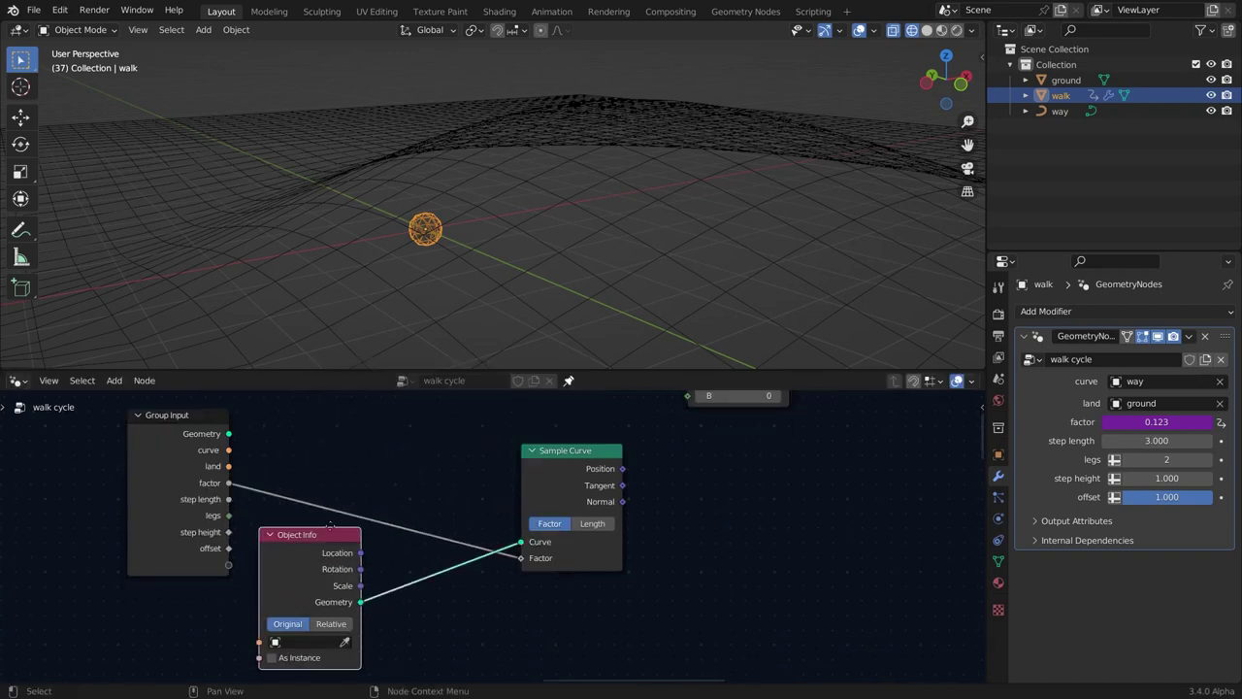
drag(330, 529, 406, 417)
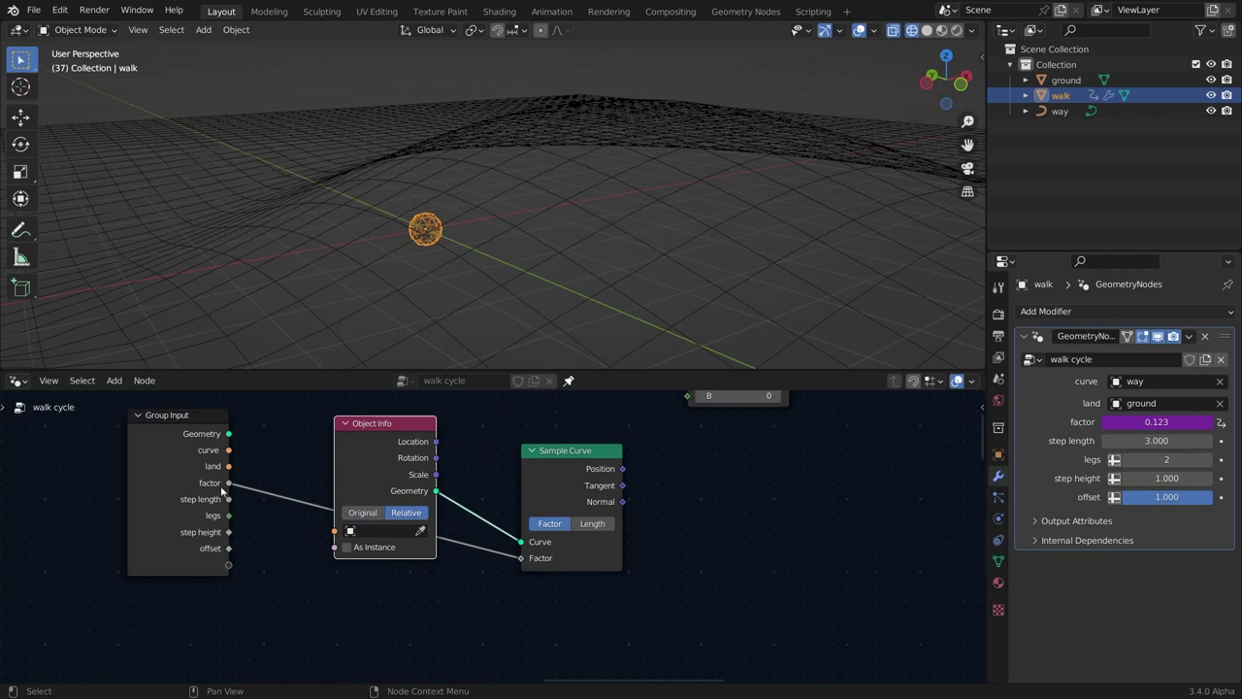
Connect the Group Input's curve to Object Info's Object, hide the node's unused sockets and move it closer to Group Input.
drag(233, 452, 349, 531)
click(367, 460)
key(ctrl+h)
drag(378, 432, 327, 430)
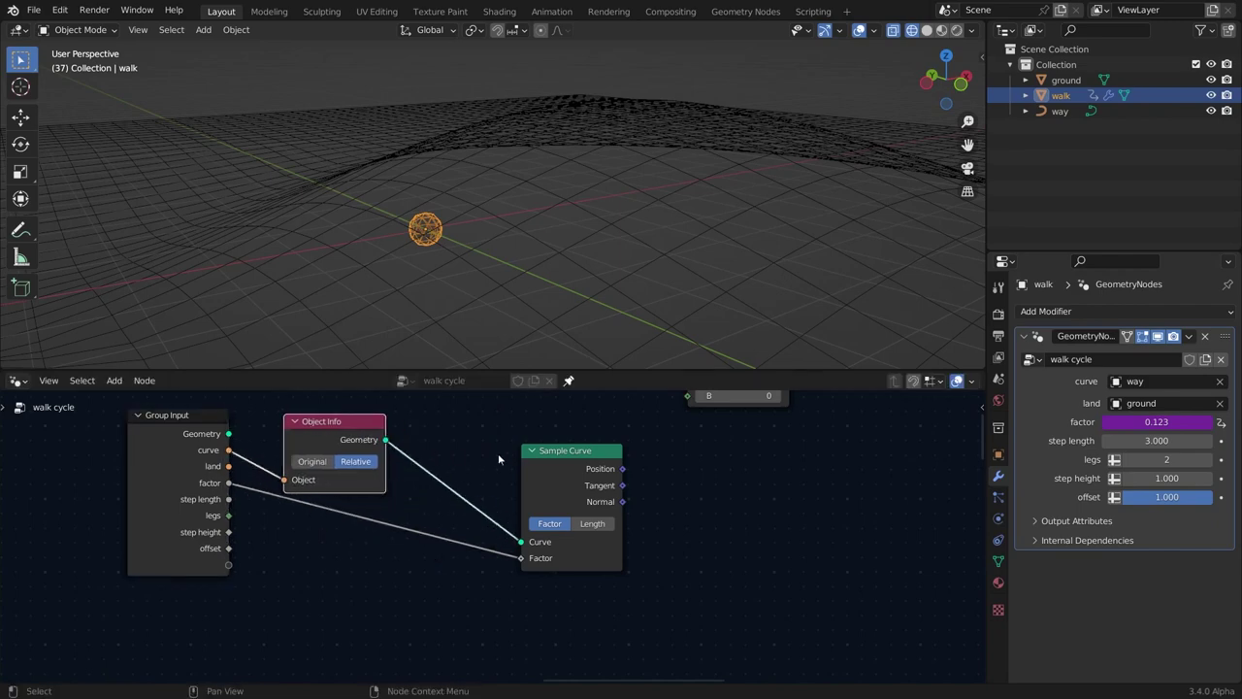
Connect Sample Curve's Position to the Transform node's Translation and its Tangent to Rotation.
middle_drag(498, 458, 190, 497)
drag(302, 505, 662, 412)
scroll(752, 419, down, 2)
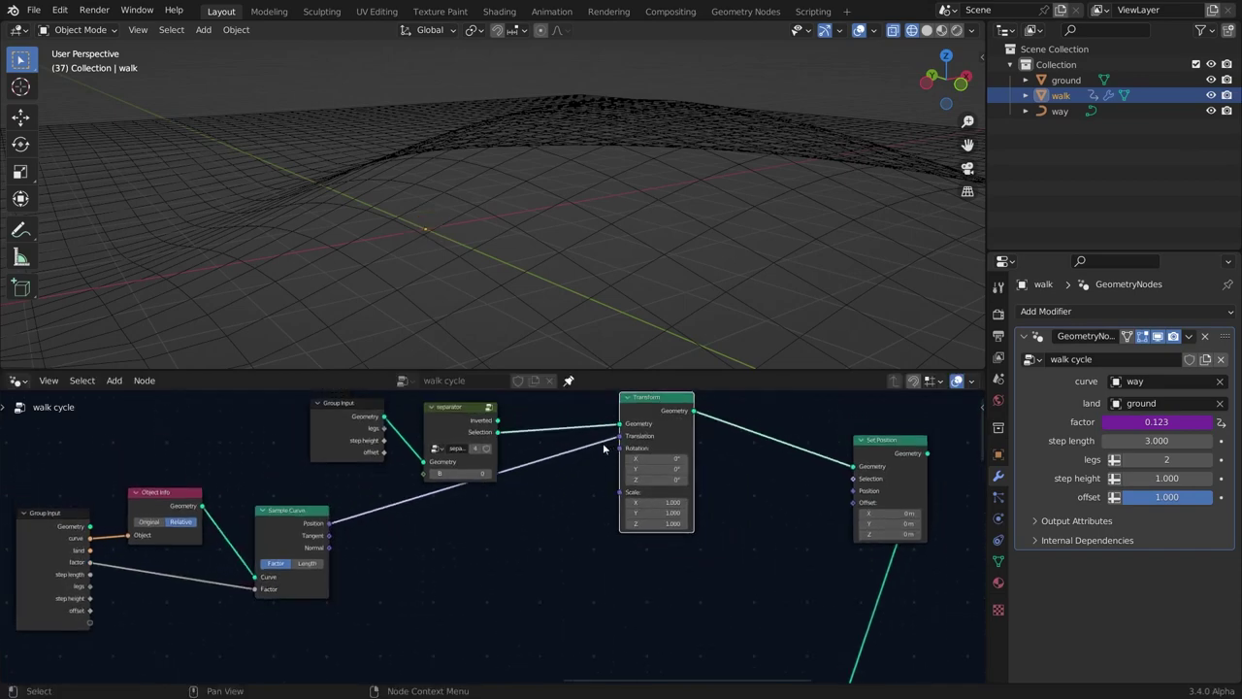
drag(329, 535, 620, 448)
Insert an Align Euler to Vector node between Tangent and the Transform's Rotation, with Tangent feeding its Vector input.
key(shift+a)
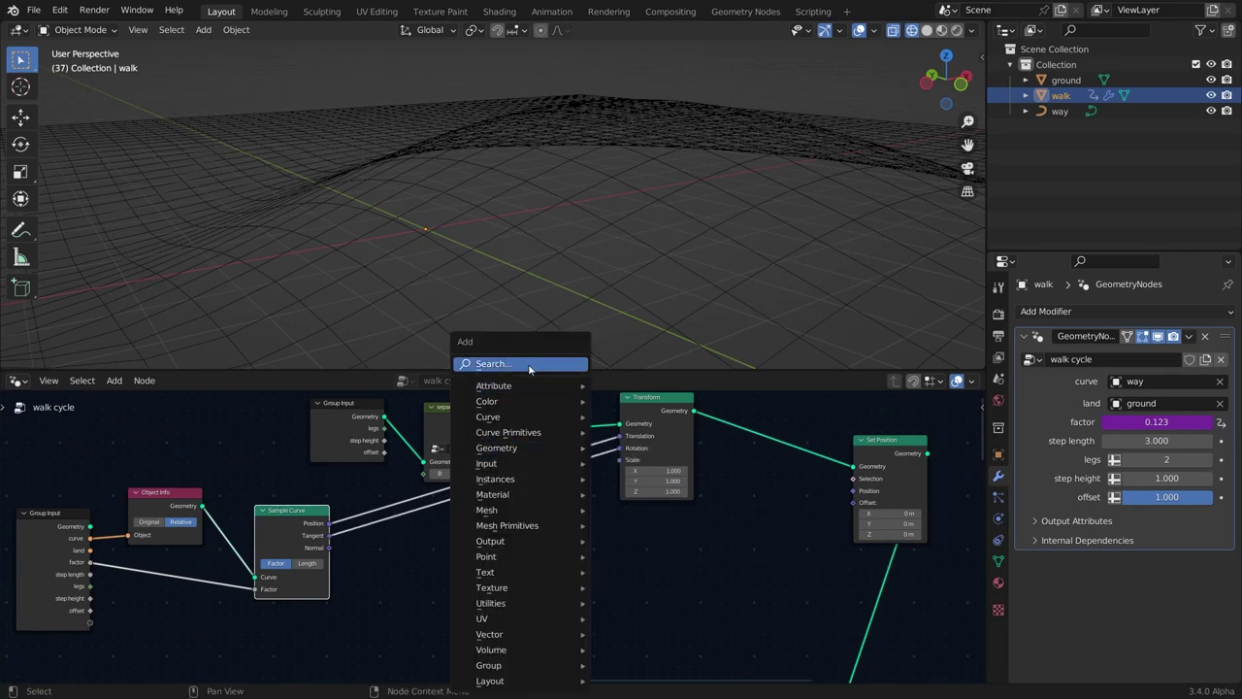
click(493, 363)
text(alig)
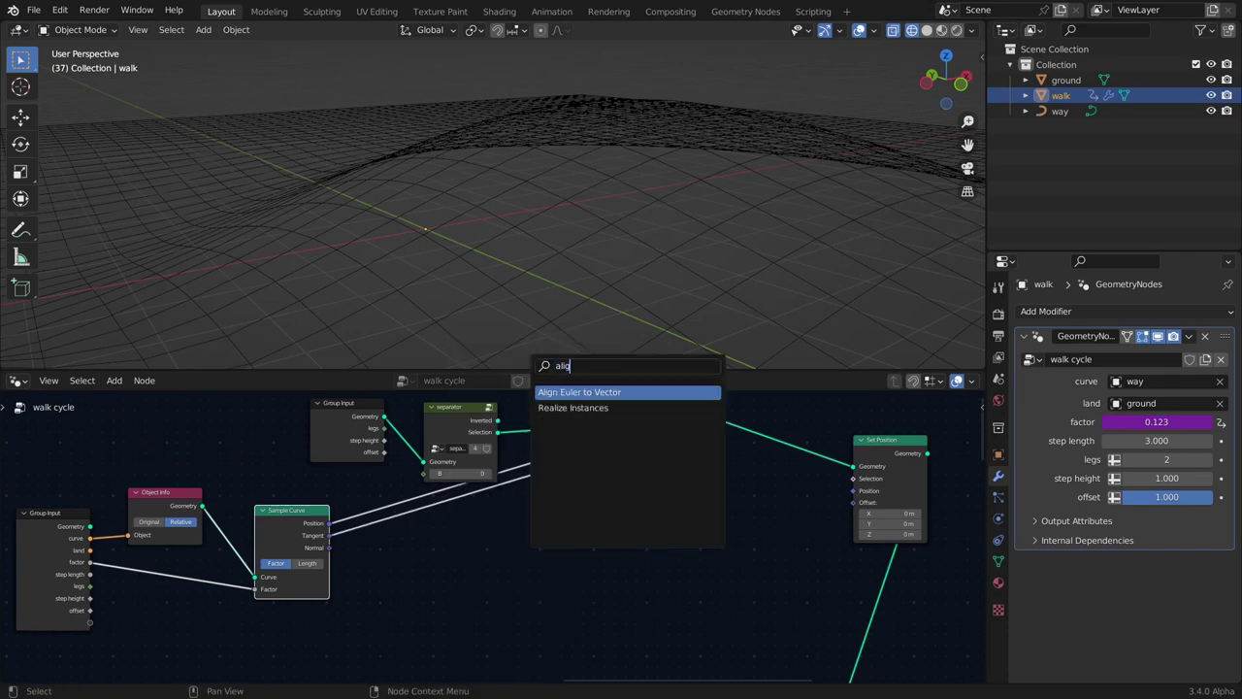
key(Return)
click(494, 499)
scroll(494, 499, up, 2)
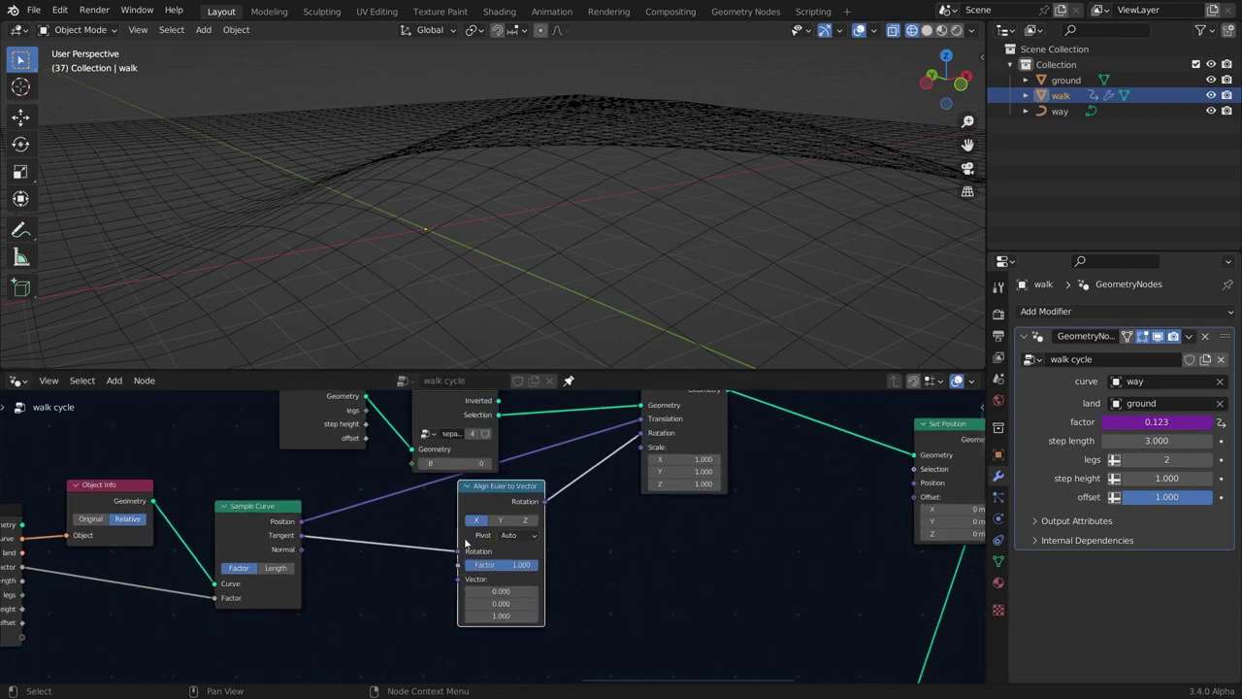
drag(494, 499, 499, 506)
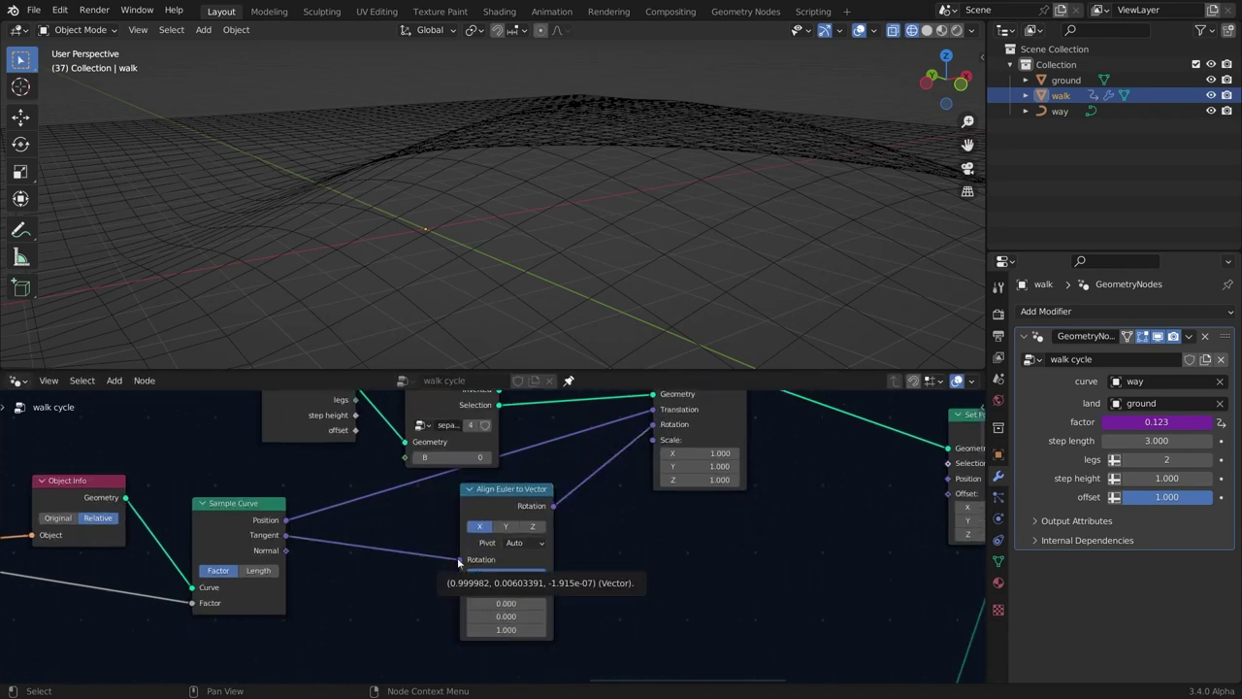
drag(458, 559, 461, 590)
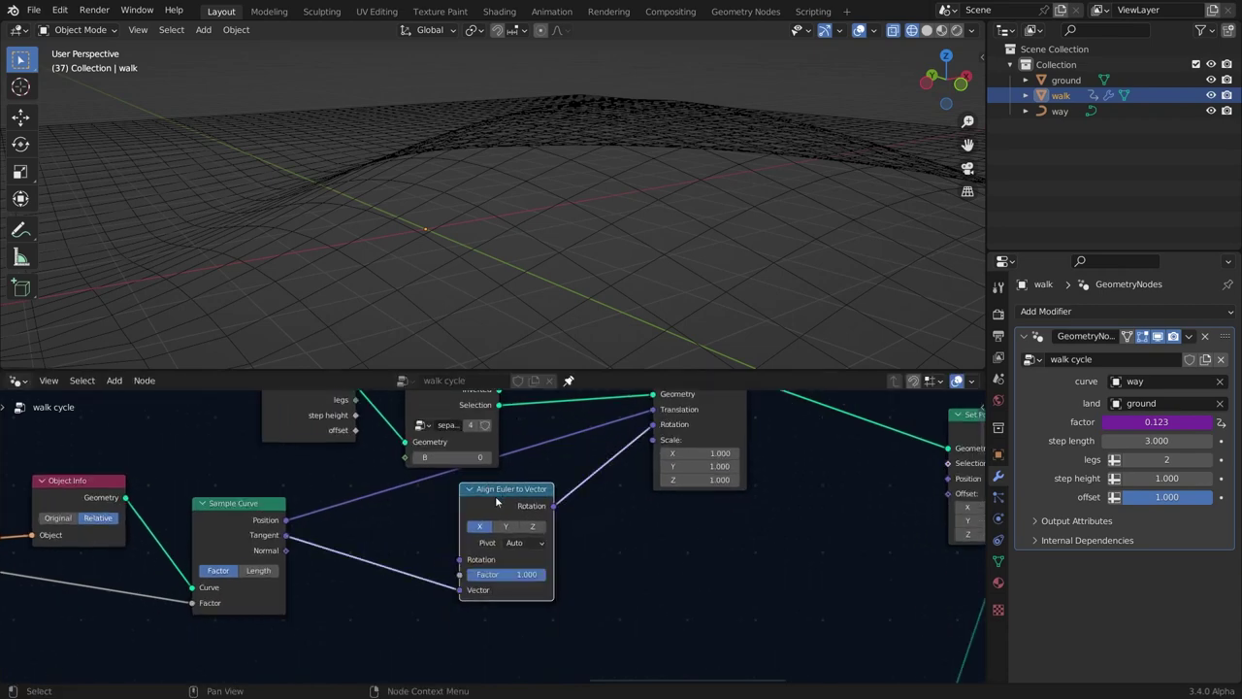
Hide the unused sockets of the Align Euler to Vector node, collapse it, and place it beside the Sample Curve node.
key(ctrl+h)
drag(492, 505, 443, 513)
key(ctrl+h)
key(h)
click(485, 555)
scroll(491, 552, down, 4)
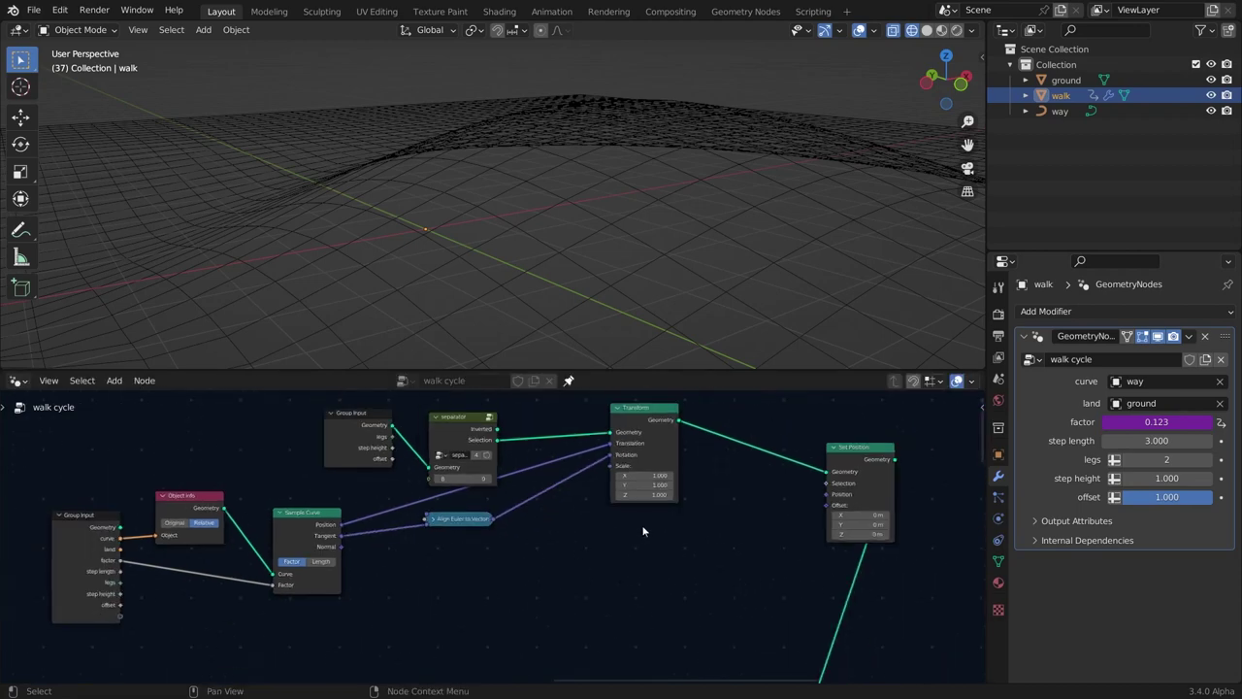
Hide the unused sockets of the Transform node that feeds the Set Position node.
middle_drag(643, 531, 539, 602)
drag(532, 504, 547, 531)
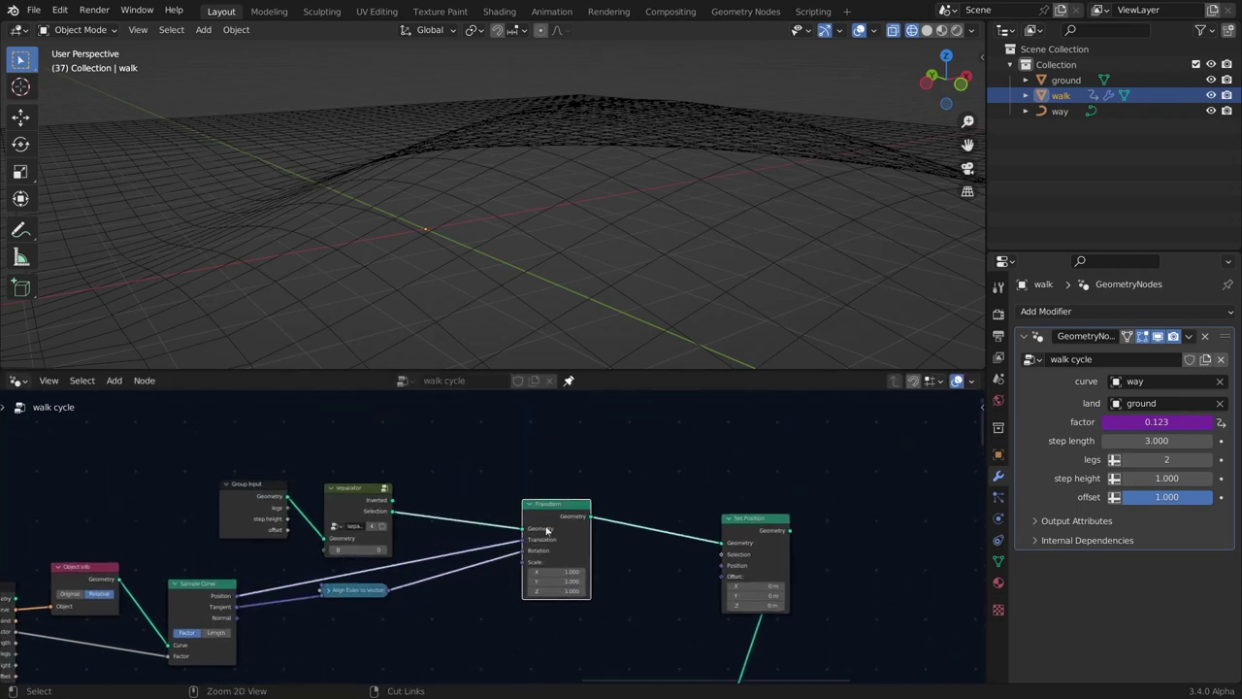
key(ctrl+h)
scroll(625, 596, up, 3)
middle_drag(624, 596, 529, 544)
click(529, 544)
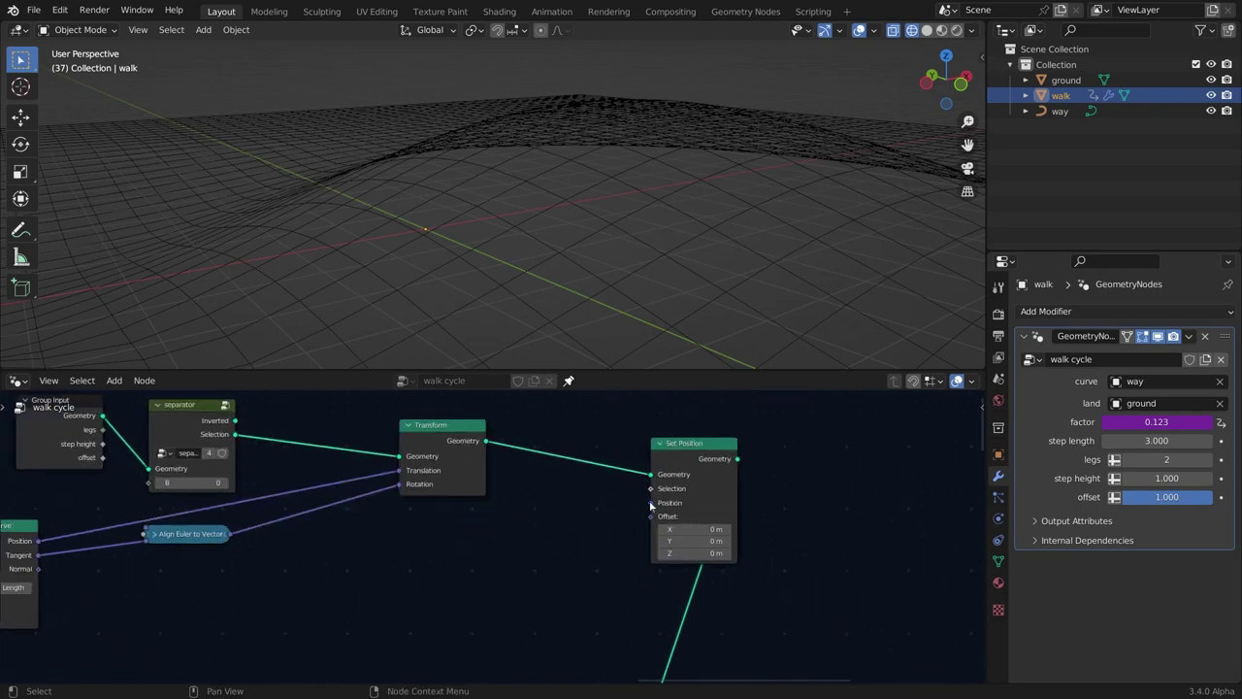
Add a Raycast node and connect its Hit Position to the Position input of the Set Position node after Transform.
drag(651, 502, 481, 528)
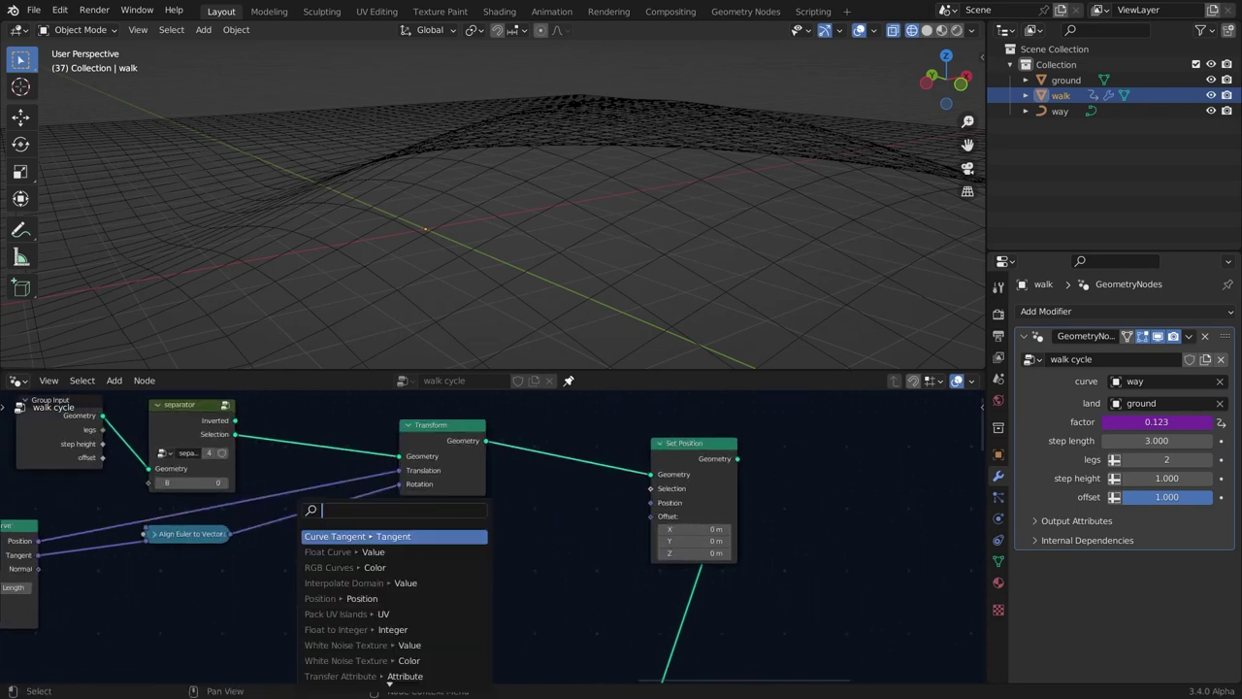
text(ray)
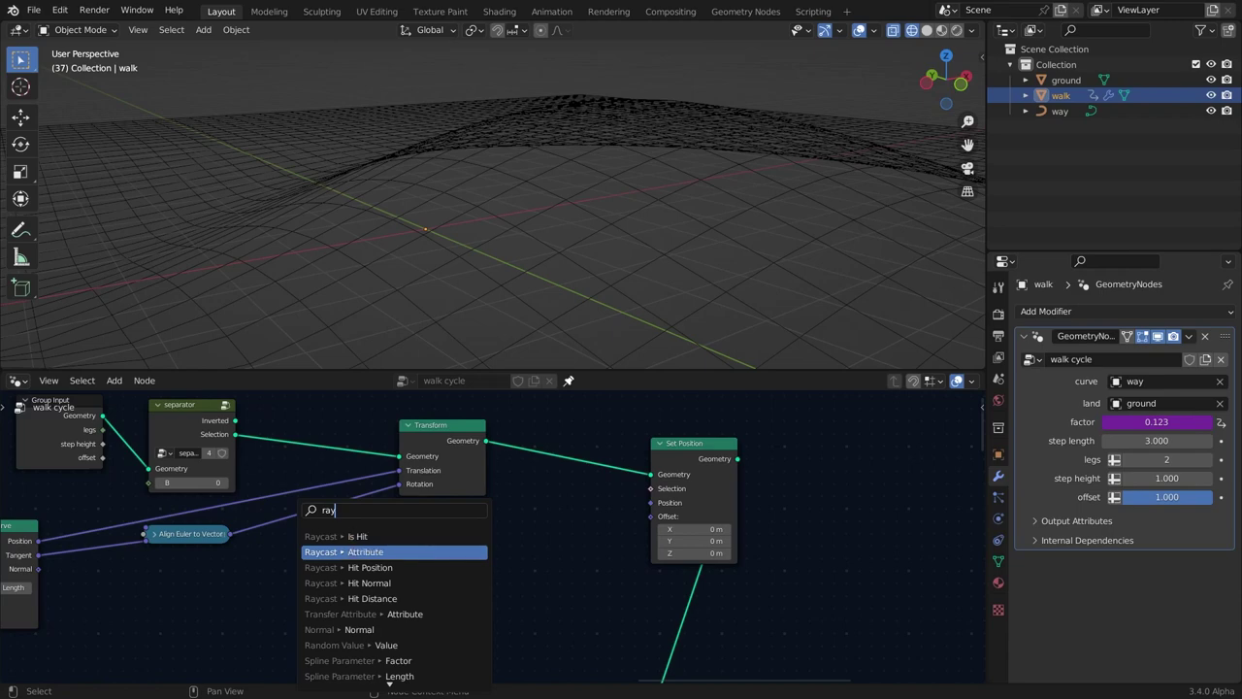
click(385, 536)
drag(502, 549, 652, 503)
drag(464, 535, 447, 526)
scroll(380, 580, down, 2)
middle_drag(364, 588, 454, 491)
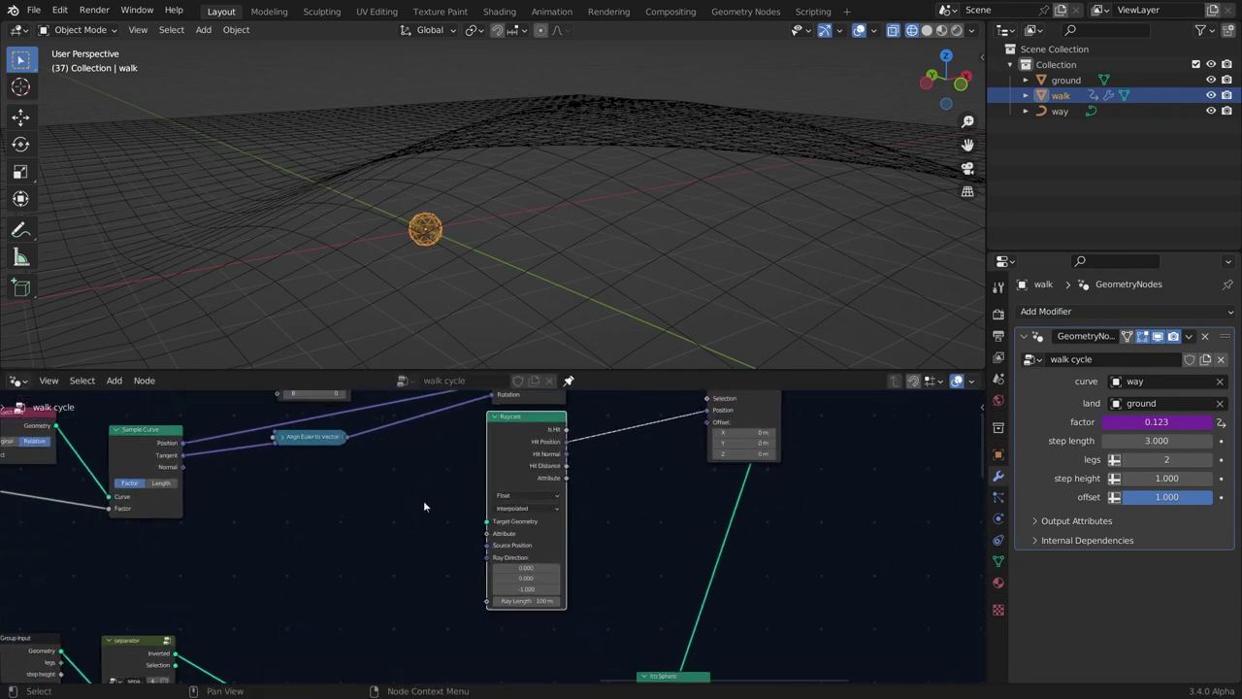
Add an Object Info node feeding the Raycast's Target Geometry and switch it to Relative.
scroll(473, 515, up, 3)
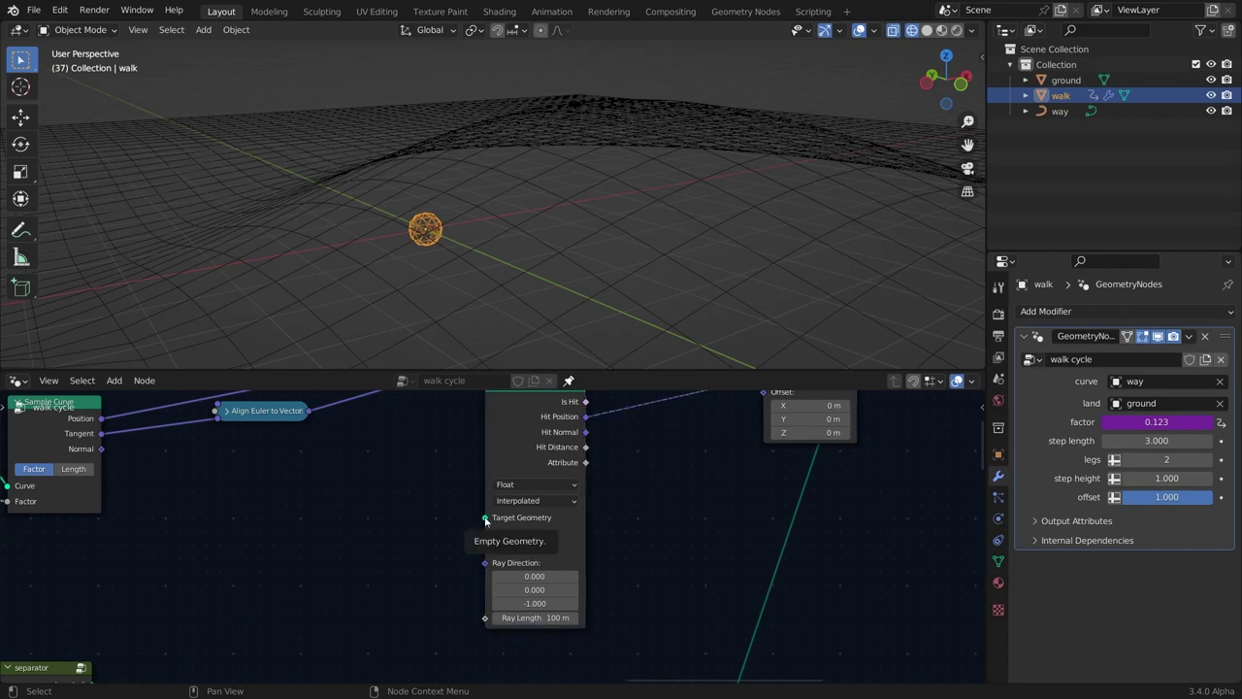
drag(484, 517, 184, 511)
text(obje)
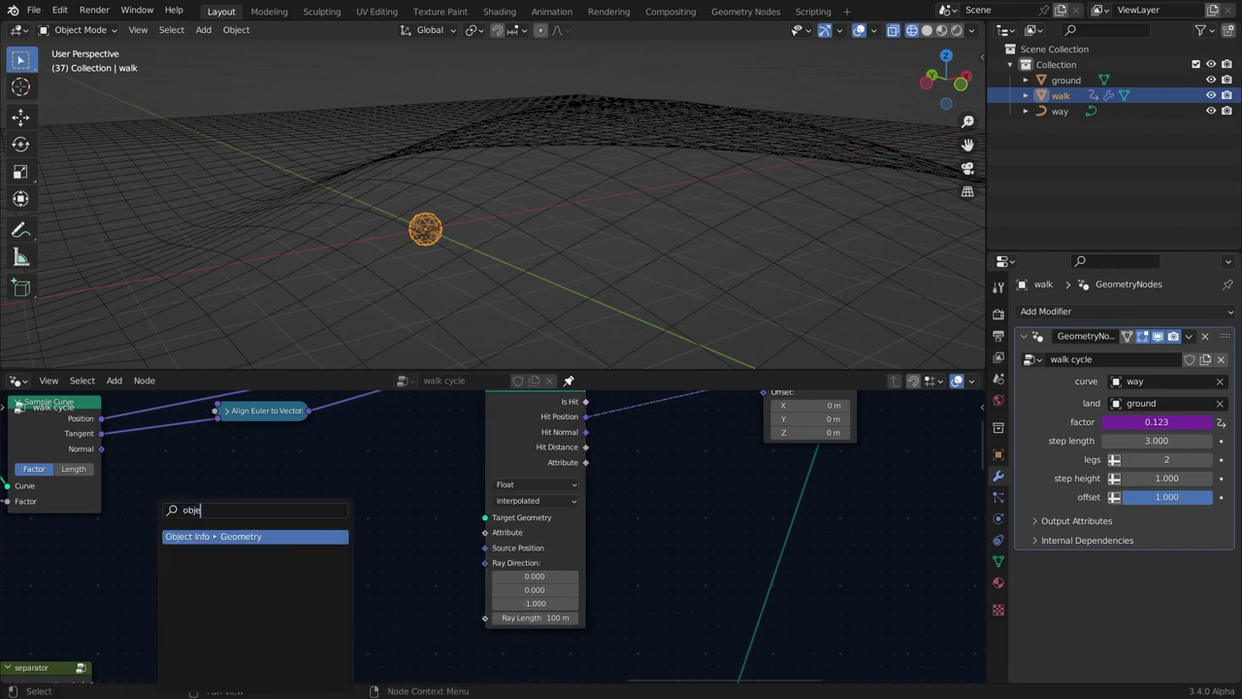
key(Return)
click(357, 576)
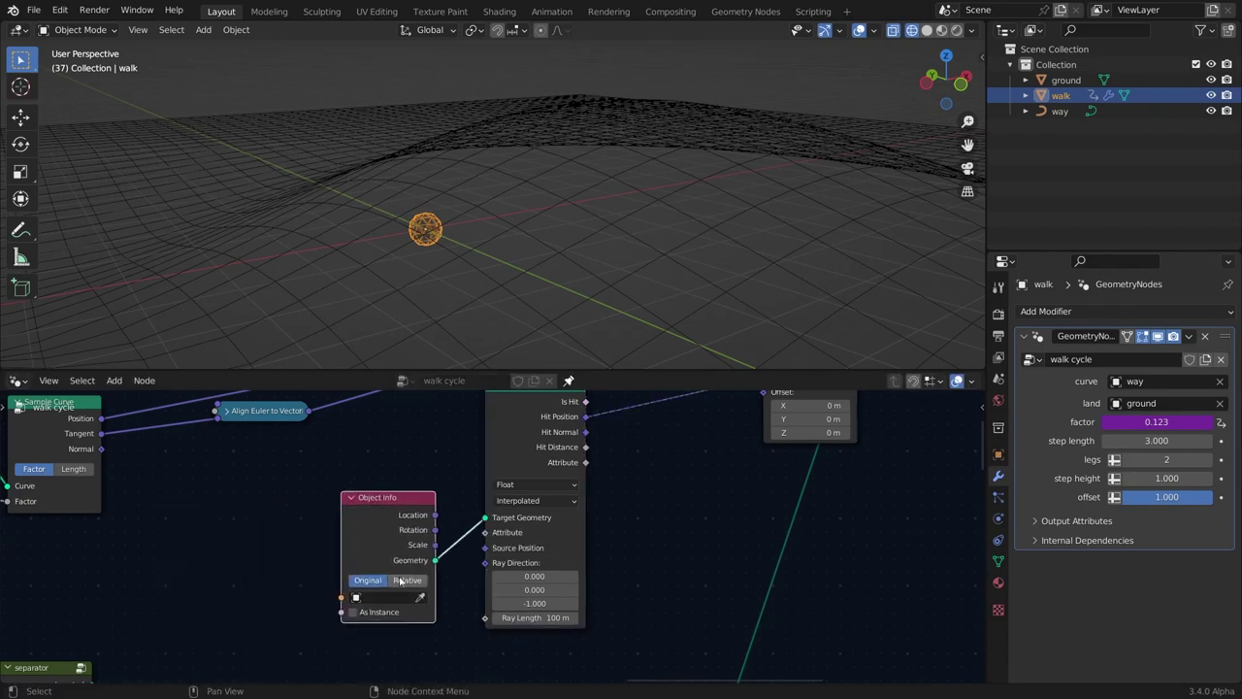
click(400, 581)
Duplicate the Group Input node, connect its land output to the new Object Info's Object input, and hide its unused sockets.
key(Home)
click(70, 468)
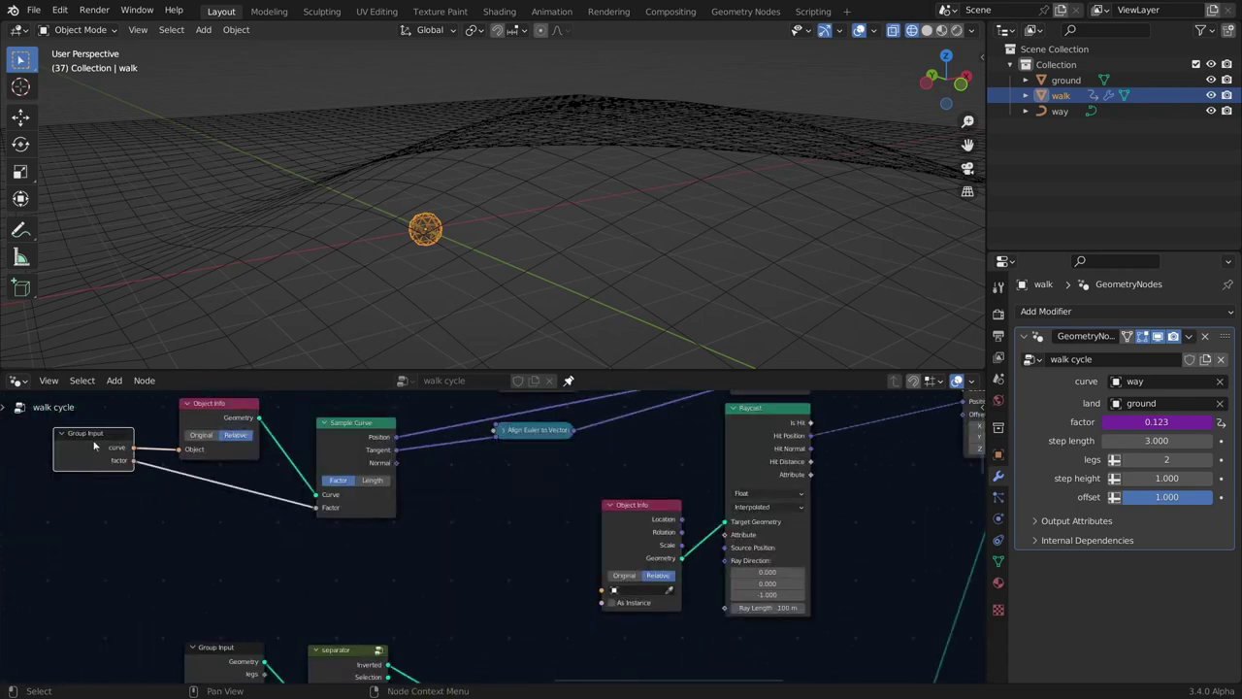
key(shift+d)
click(472, 534)
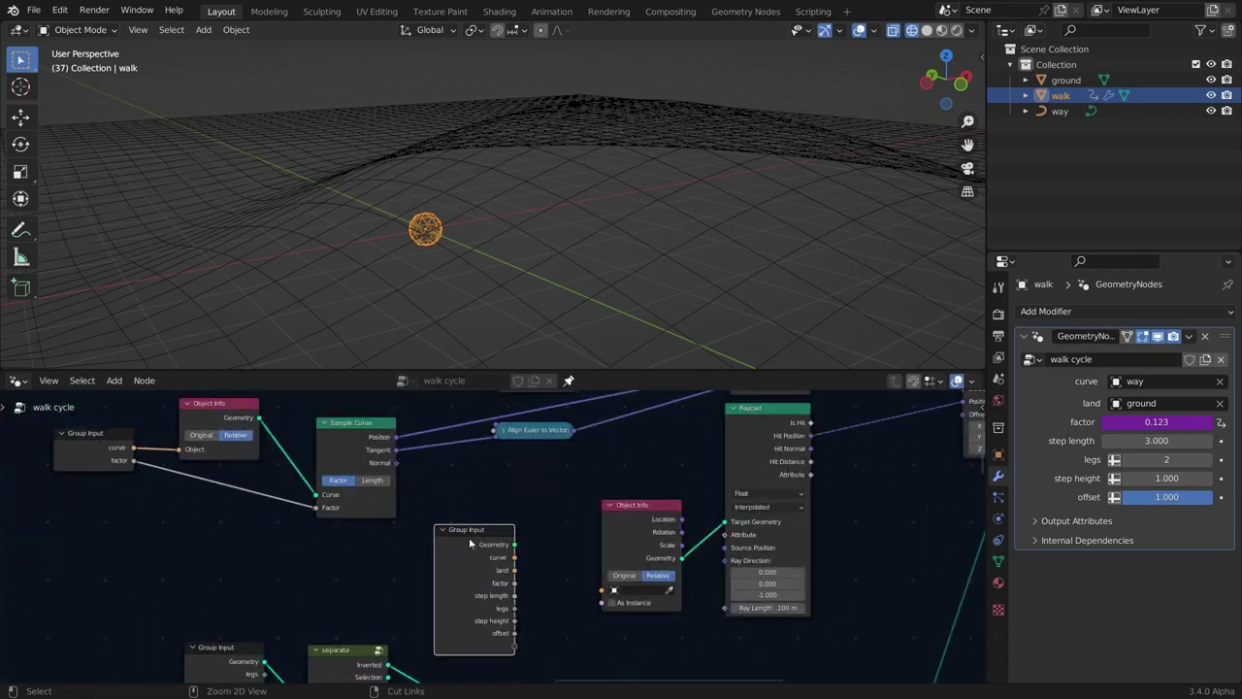
key(ctrl+h)
scroll(469, 537, up, 1)
scroll(490, 592, up, 1)
drag(508, 553, 664, 621)
scroll(450, 544, down, 1)
key(ctrl+h)
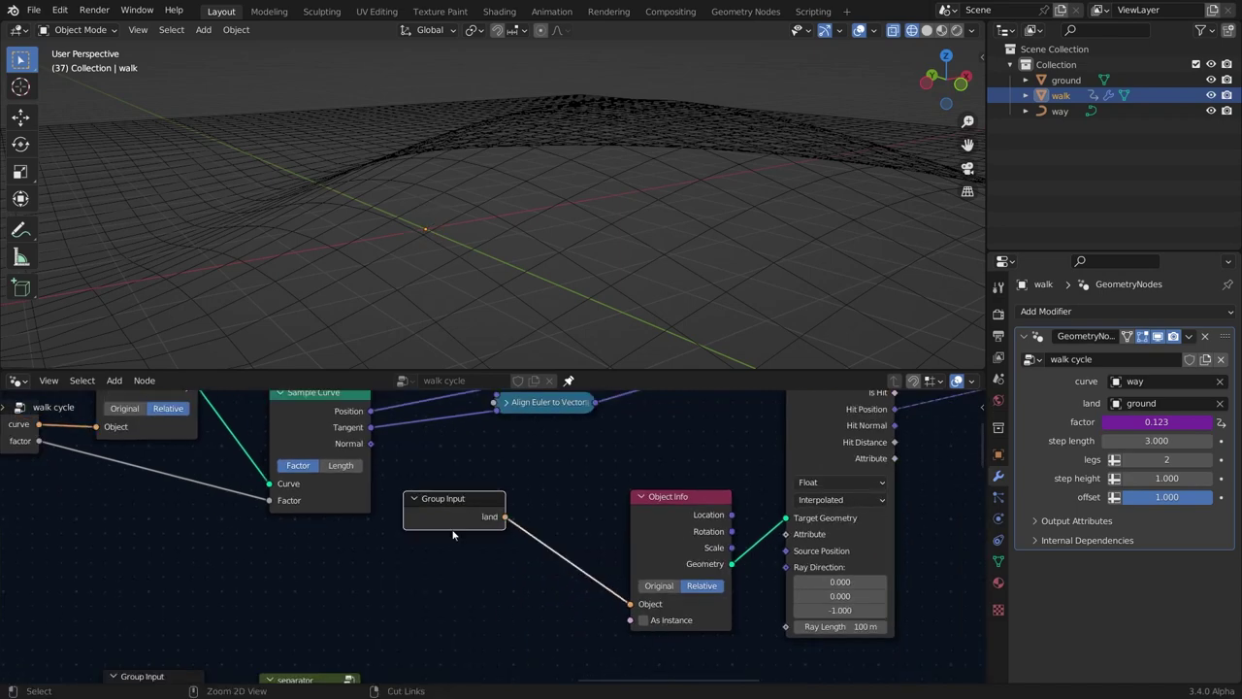
key(g)
click(522, 578)
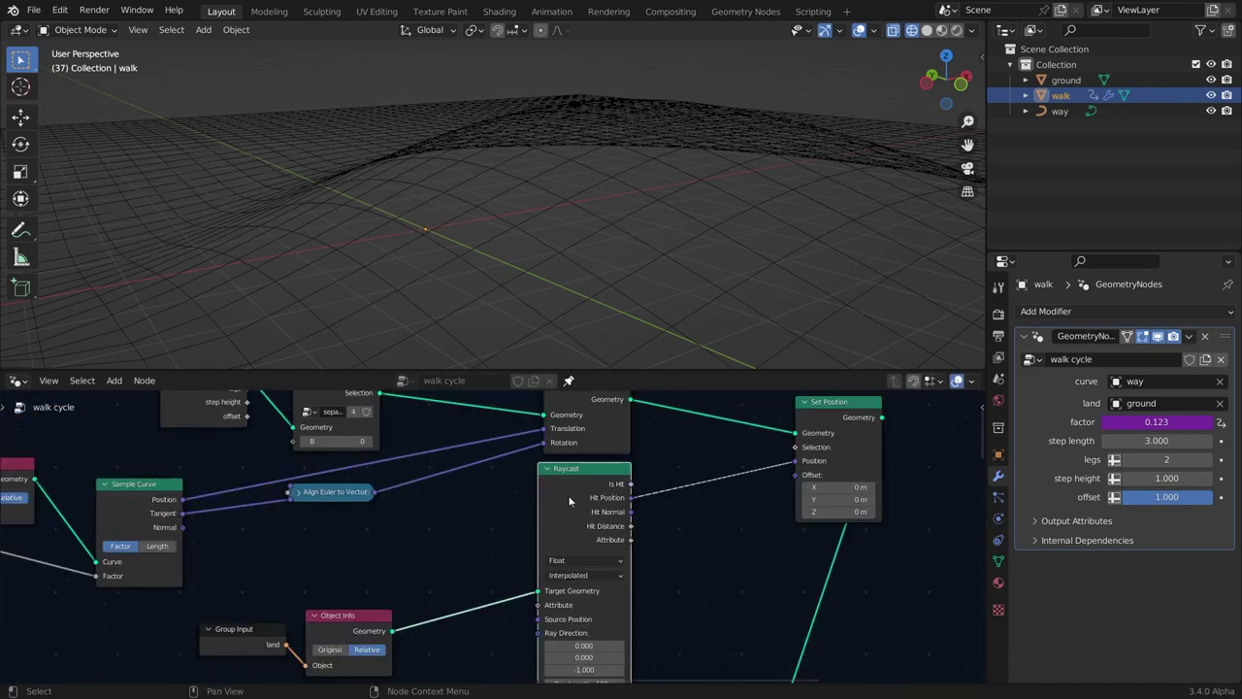
Hide the Raycast node's unused sockets and move it down beside the land Object Info node.
key(ctrl+h)
key(g)
click(472, 616)
scroll(504, 554, down, 1)
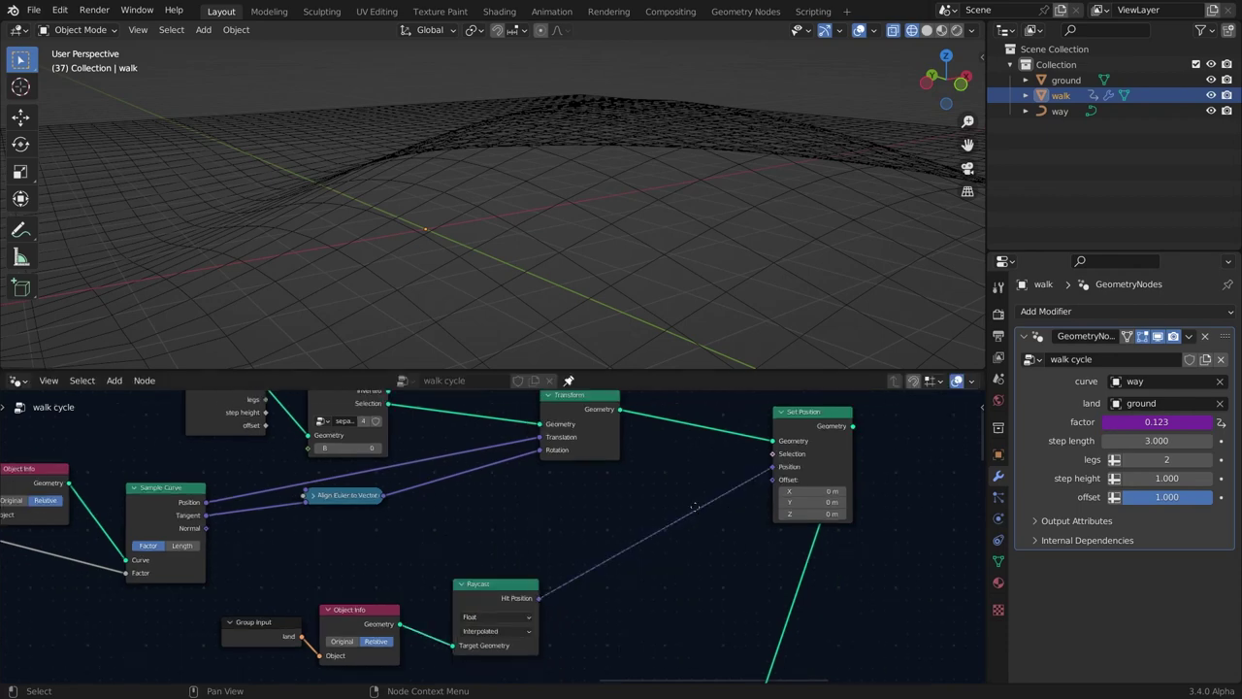
drag(518, 492, 167, 548)
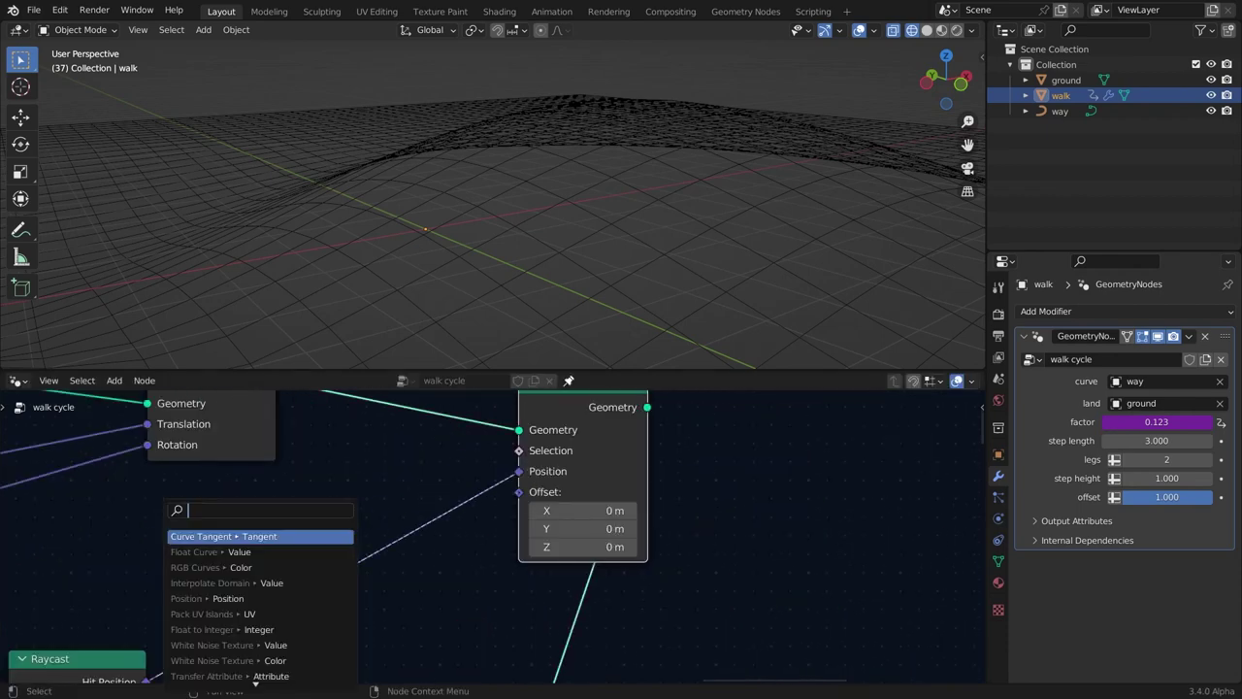
text(c)
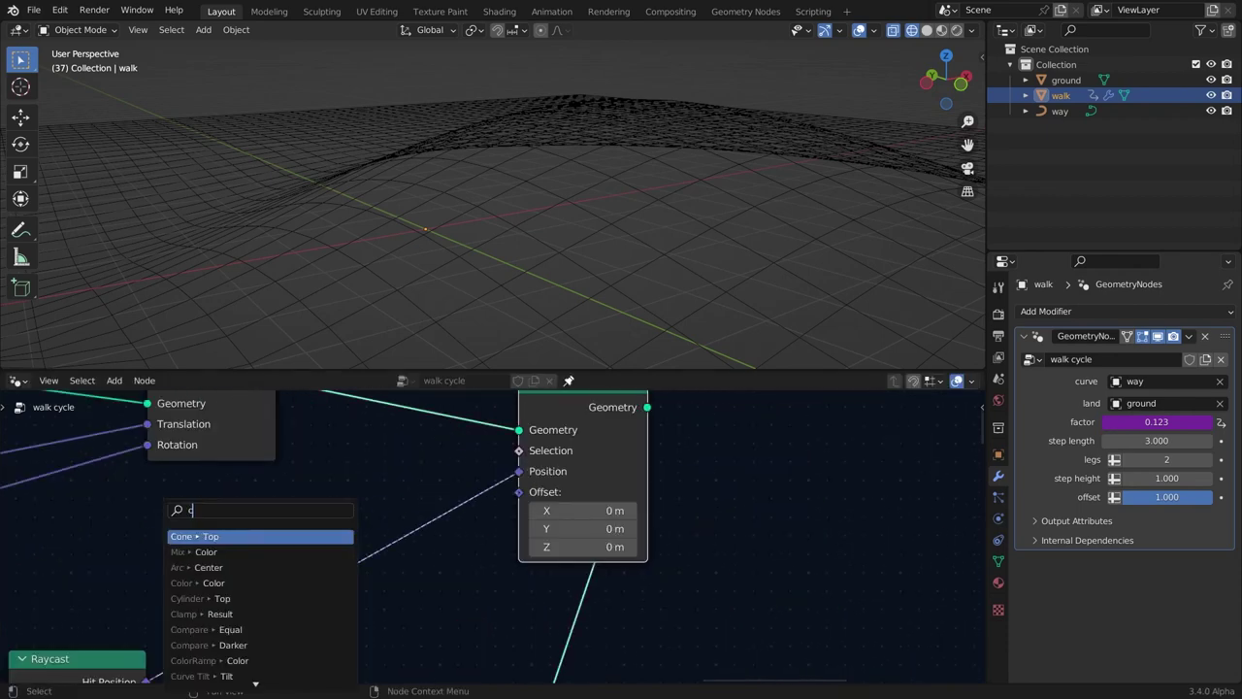
text(ombi)
key(Escape)
scroll(365, 522, down, 2)
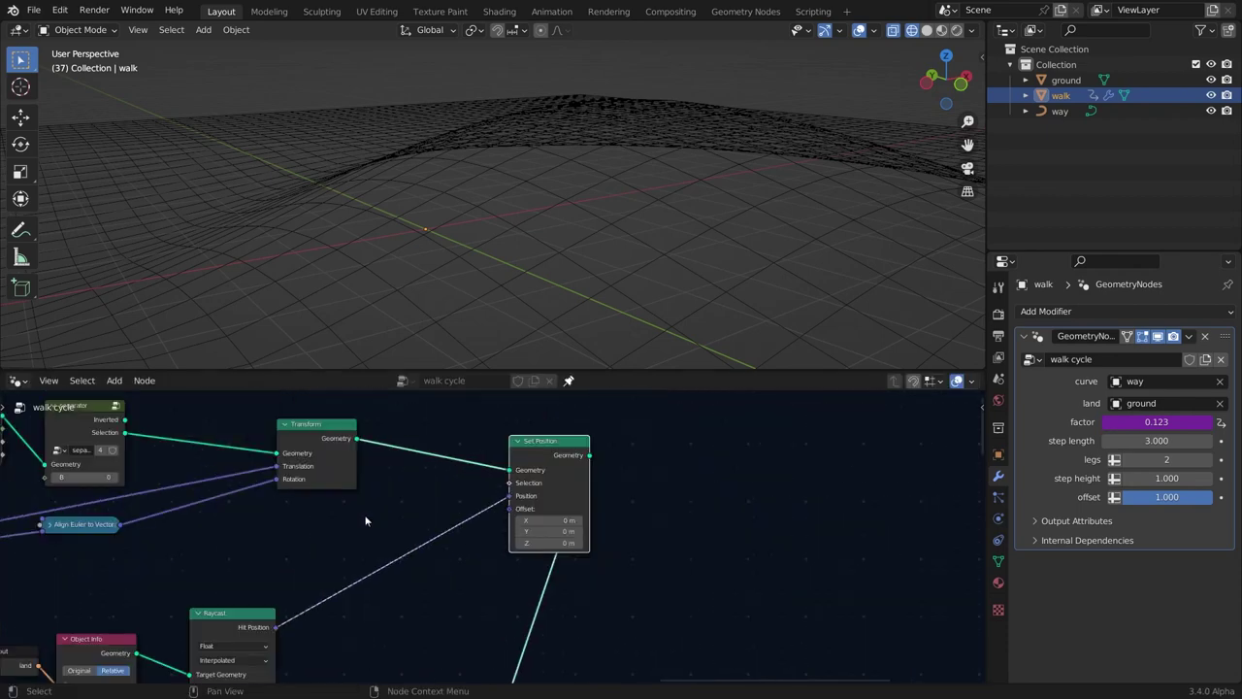
Duplicate the land Group Input node, place the copy near the Set Position node, and show all its sockets.
middle_drag(345, 556, 613, 480)
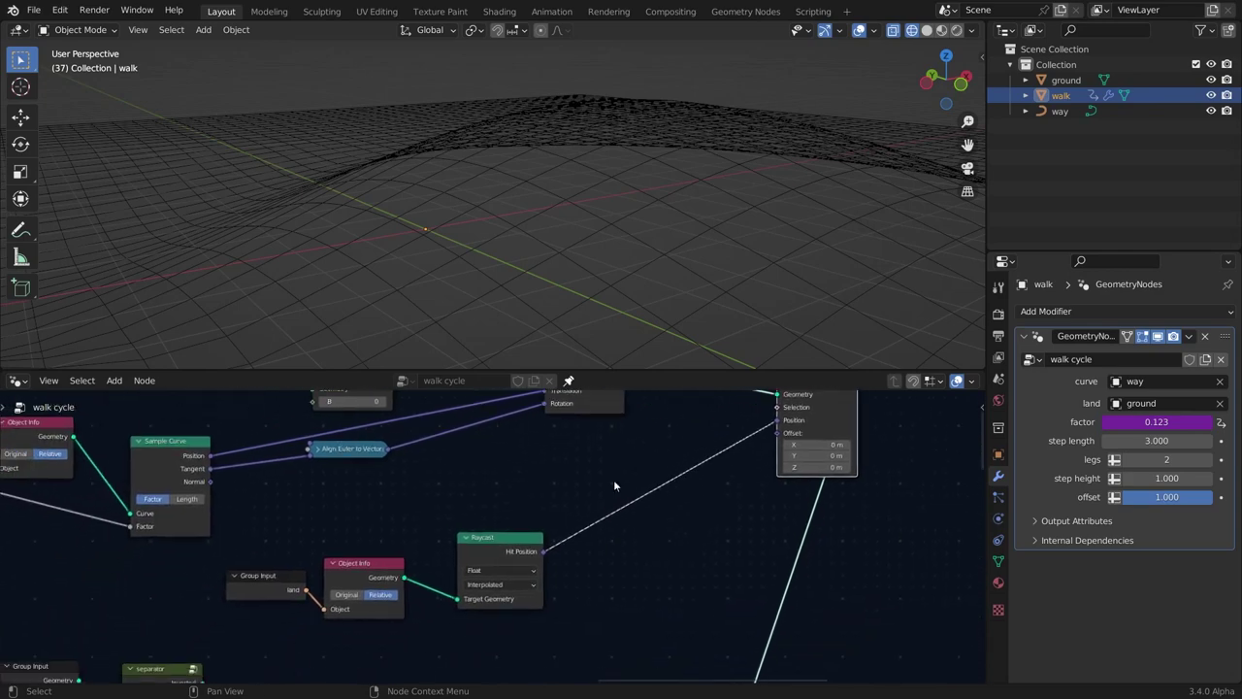
click(272, 576)
key(shift+d)
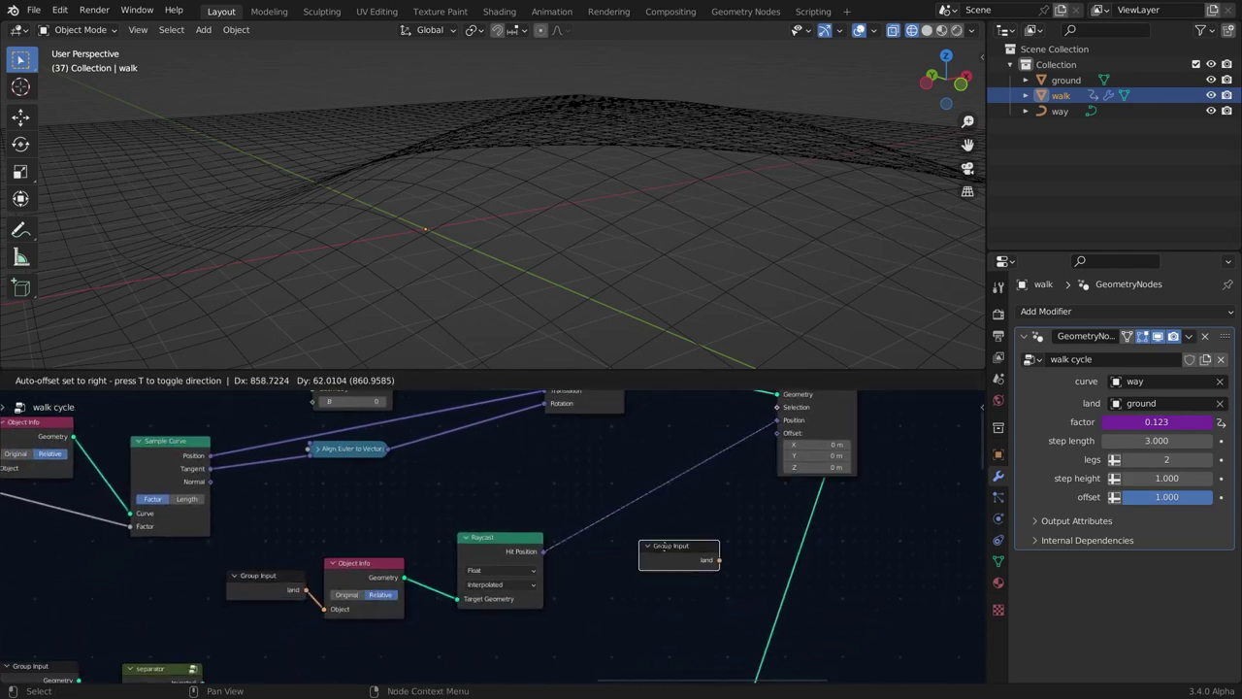
click(704, 540)
middle_drag(704, 540, 476, 523)
key(ctrl+h)
drag(492, 524, 419, 459)
Expose the Set Position's Offset as a new group input, then place that Group Input below it with unused sockets hidden.
drag(586, 417, 499, 494)
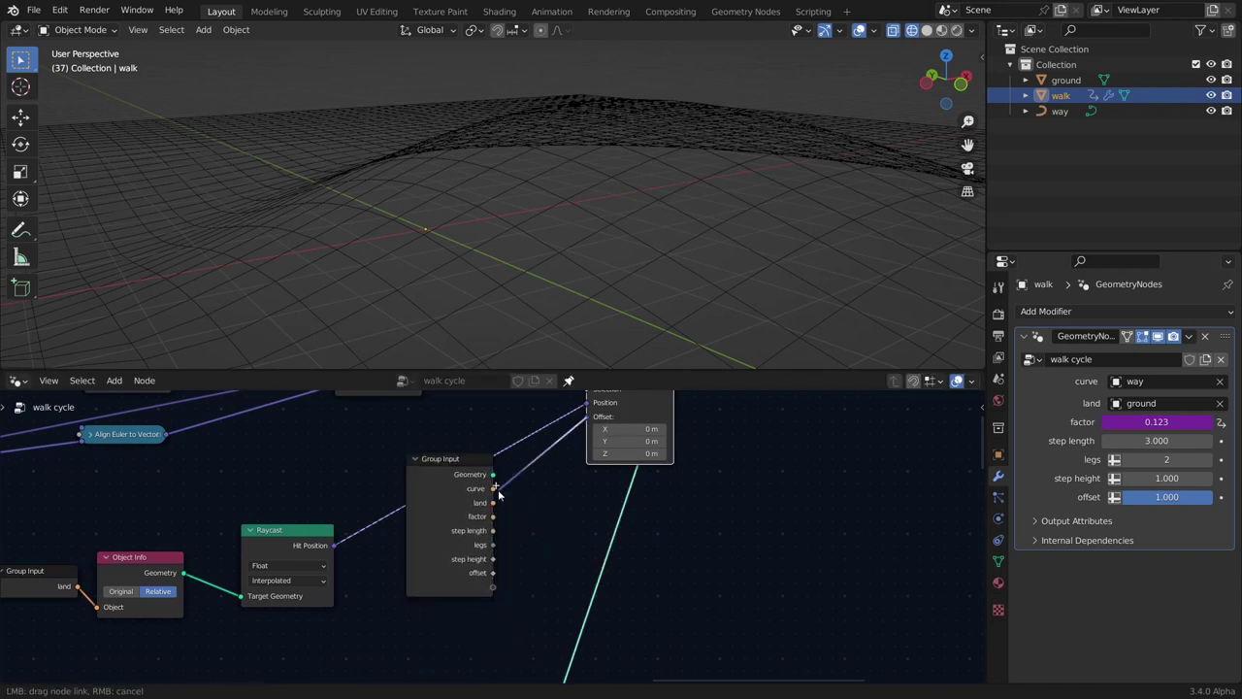
drag(494, 592, 494, 592)
drag(445, 530, 616, 476)
key(ctrl+h)
scroll(847, 527, up, 1)
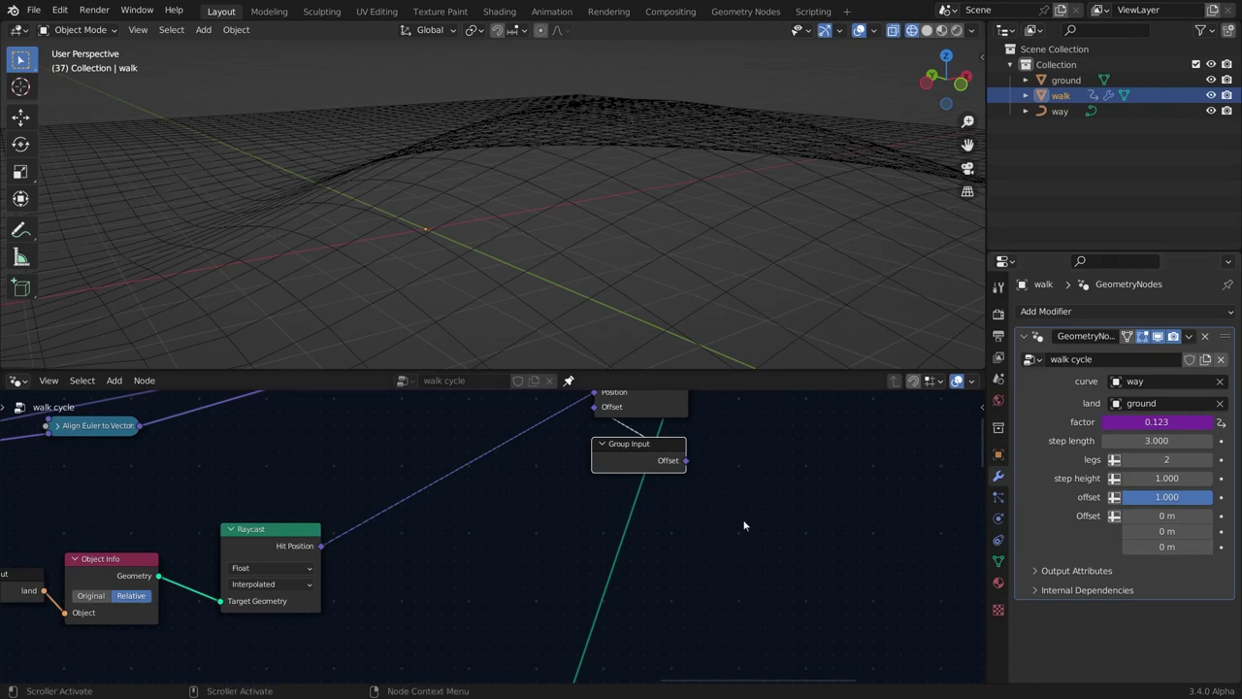
Set the Z component of the modifier's new Offset vector to 2 m.
scroll(599, 490, down, 3)
middle_drag(599, 489, 620, 571)
drag(1168, 547, 1183, 546)
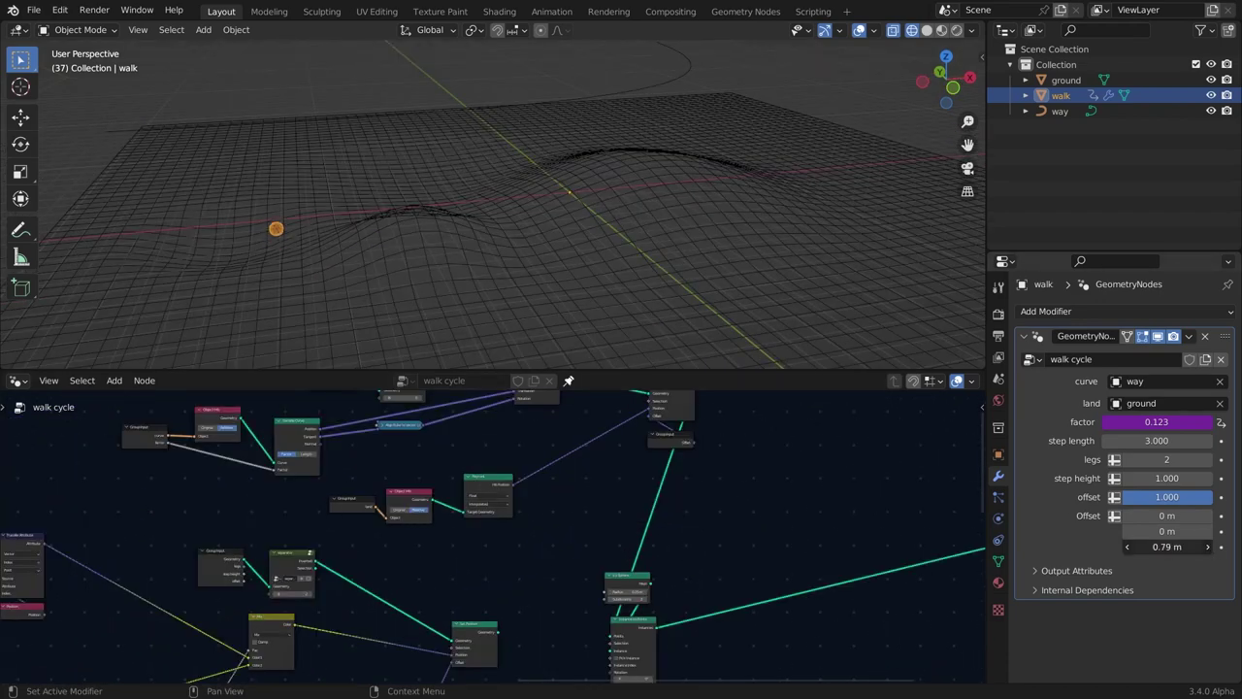
key(Escape)
middle_drag(691, 239, 544, 215)
drag(1180, 549, 1185, 548)
key(Escape)
key(Return)
Add a Join Geometry node to the walk cycle node tree.
middle_drag(582, 233, 524, 296)
middle_drag(912, 477, 546, 501)
scroll(331, 629, up, 4)
middle_drag(331, 628, 464, 524)
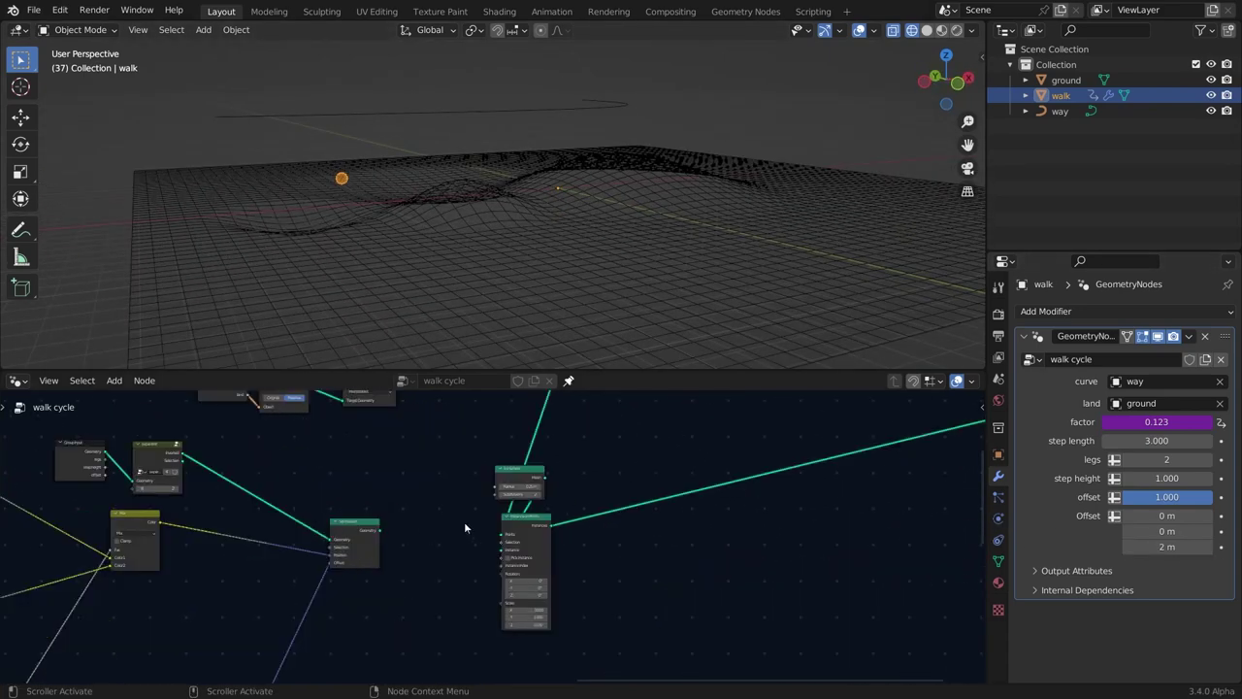
middle_drag(607, 461, 510, 527)
key(shift+a)
click(582, 364)
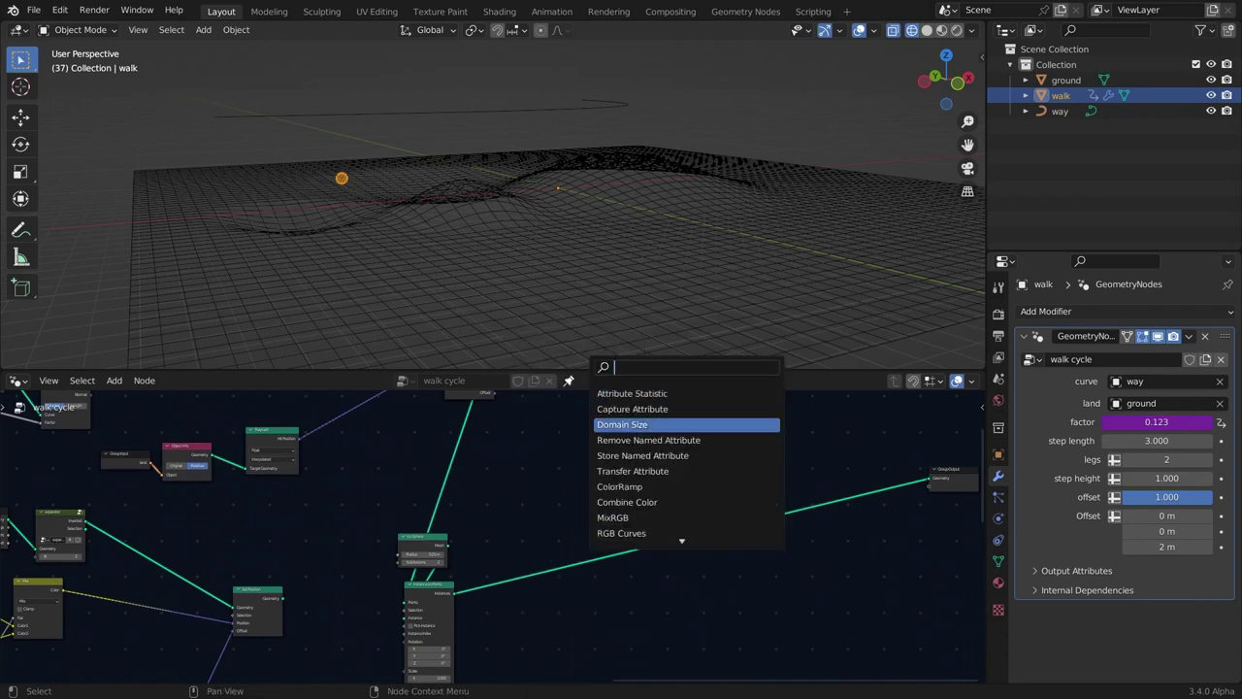
text(jo)
click(643, 409)
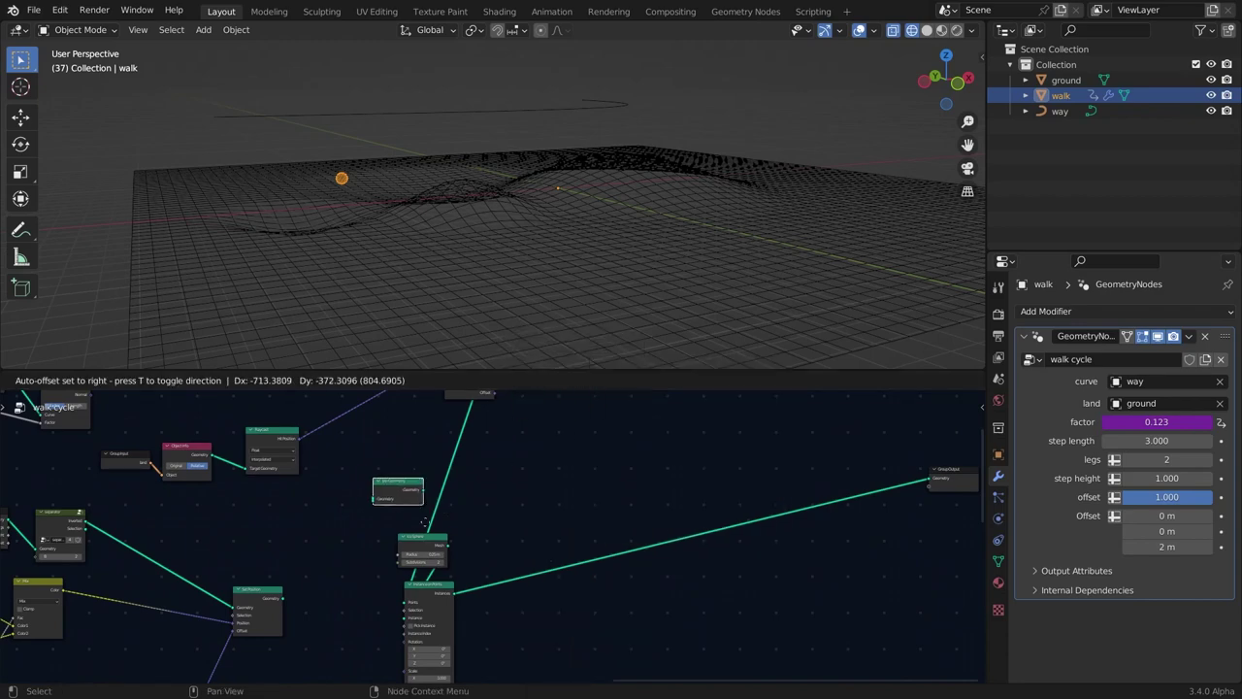
Insert Join Geometry before Instance on Points, making room for it, and connect the lower Set Position's Geometry to it.
drag(451, 583, 616, 557)
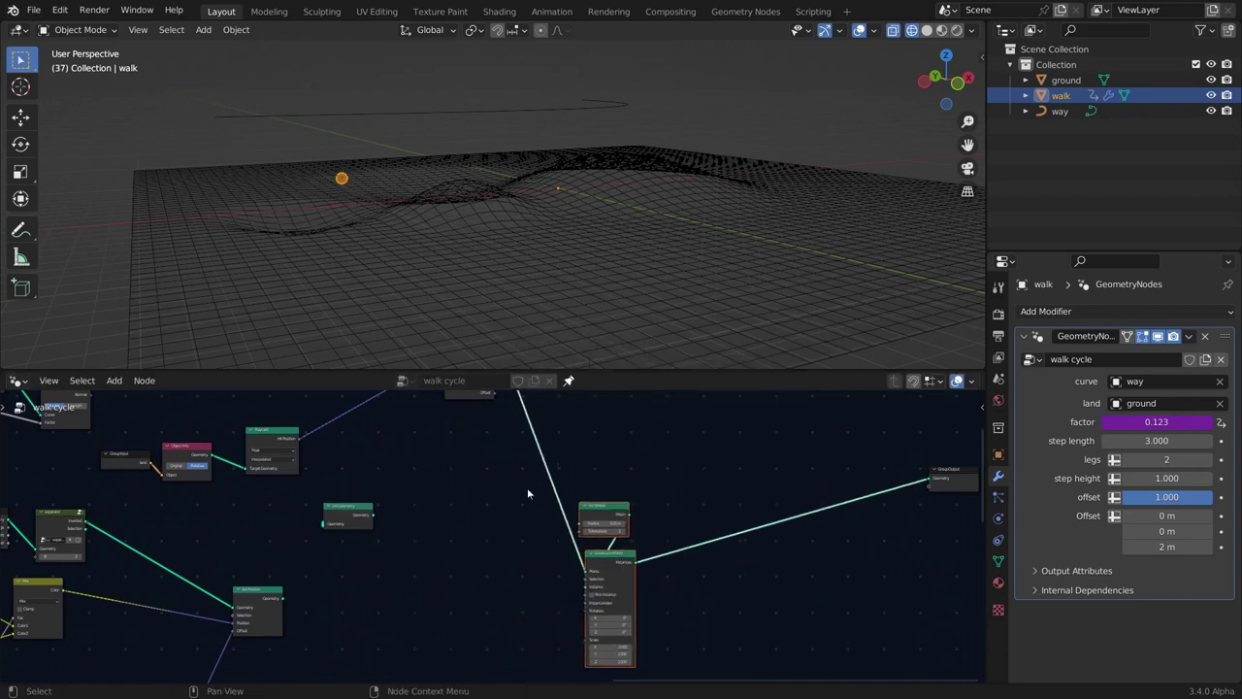
drag(353, 507, 543, 458)
click(532, 587)
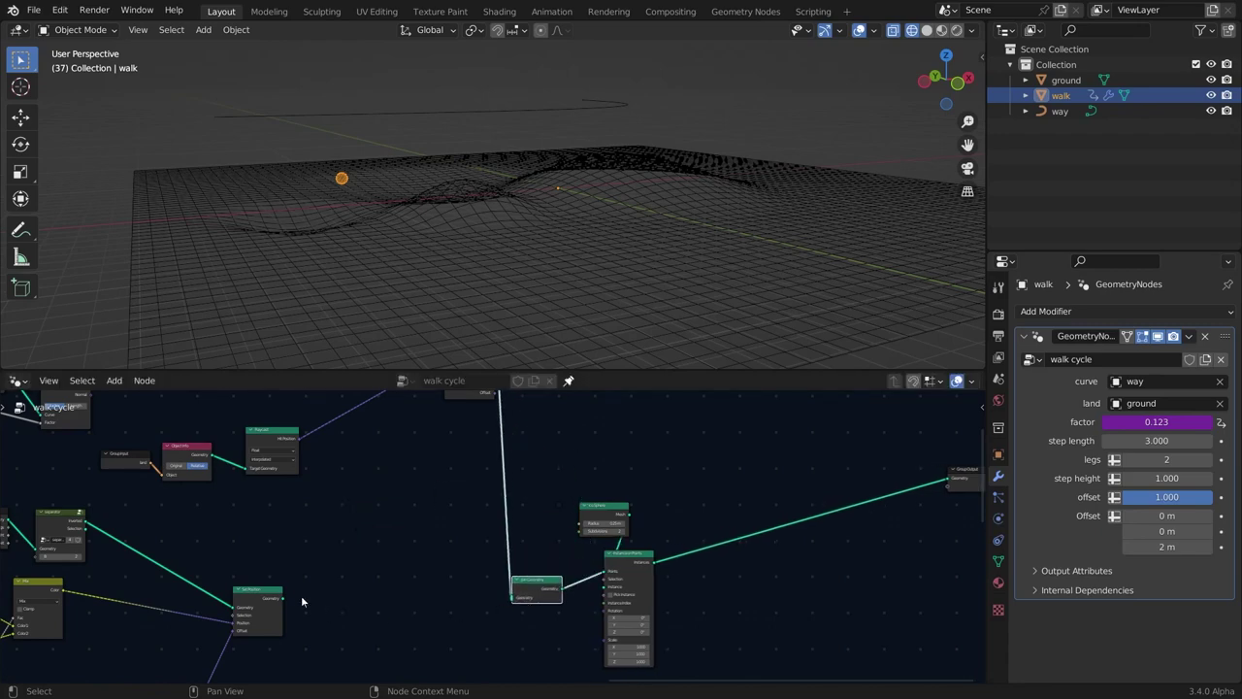
drag(284, 599, 514, 598)
Play the animation and examine from several angles how the body and foot spheres travel over the ground.
key(space)
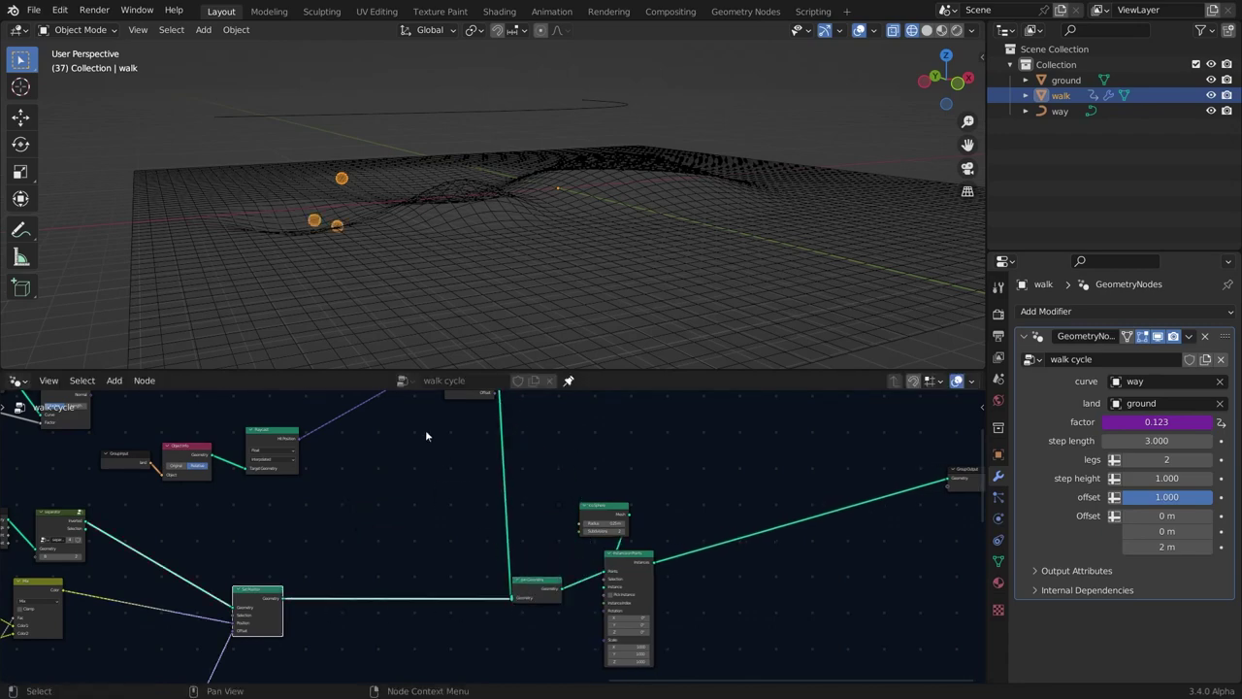
middle_drag(301, 310, 237, 287)
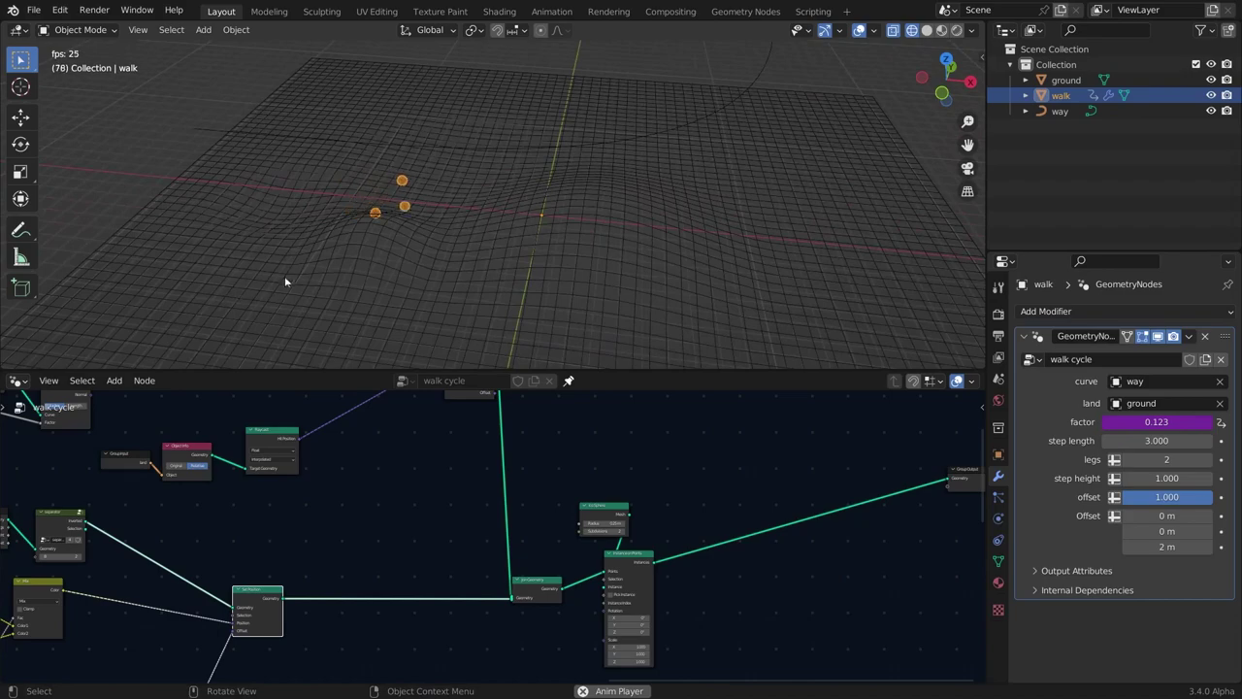
middle_drag(484, 221, 540, 191)
key(space)
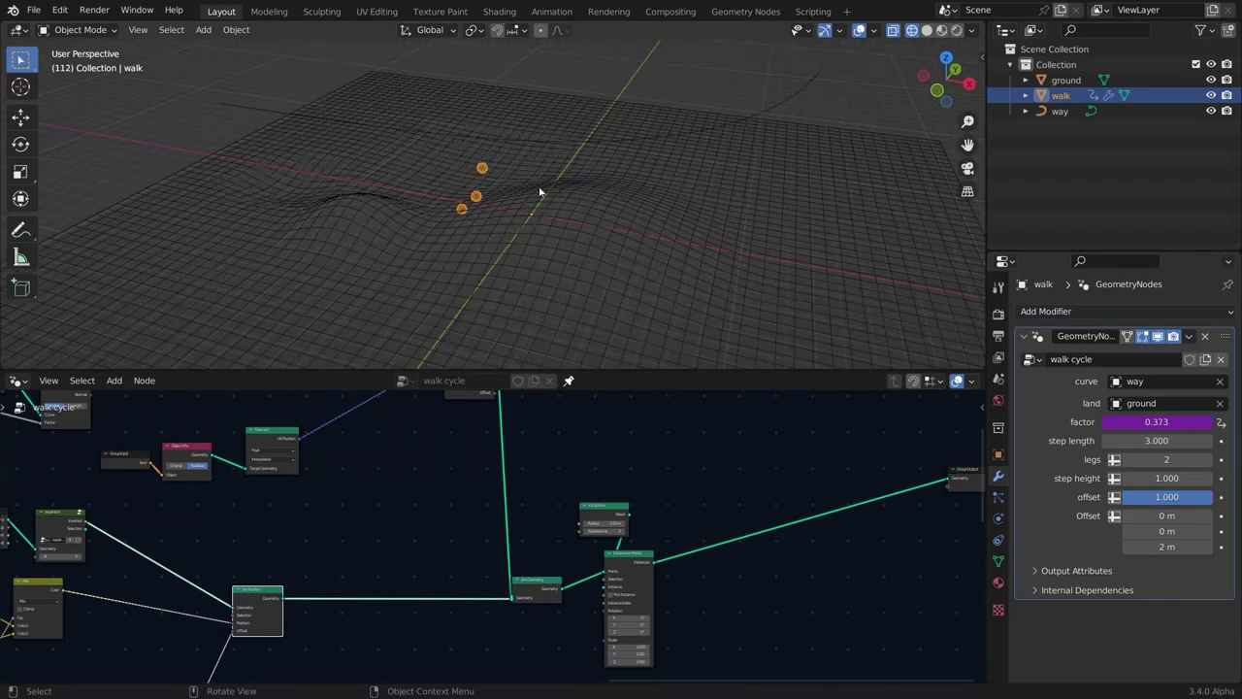
middle_drag(497, 191, 512, 205)
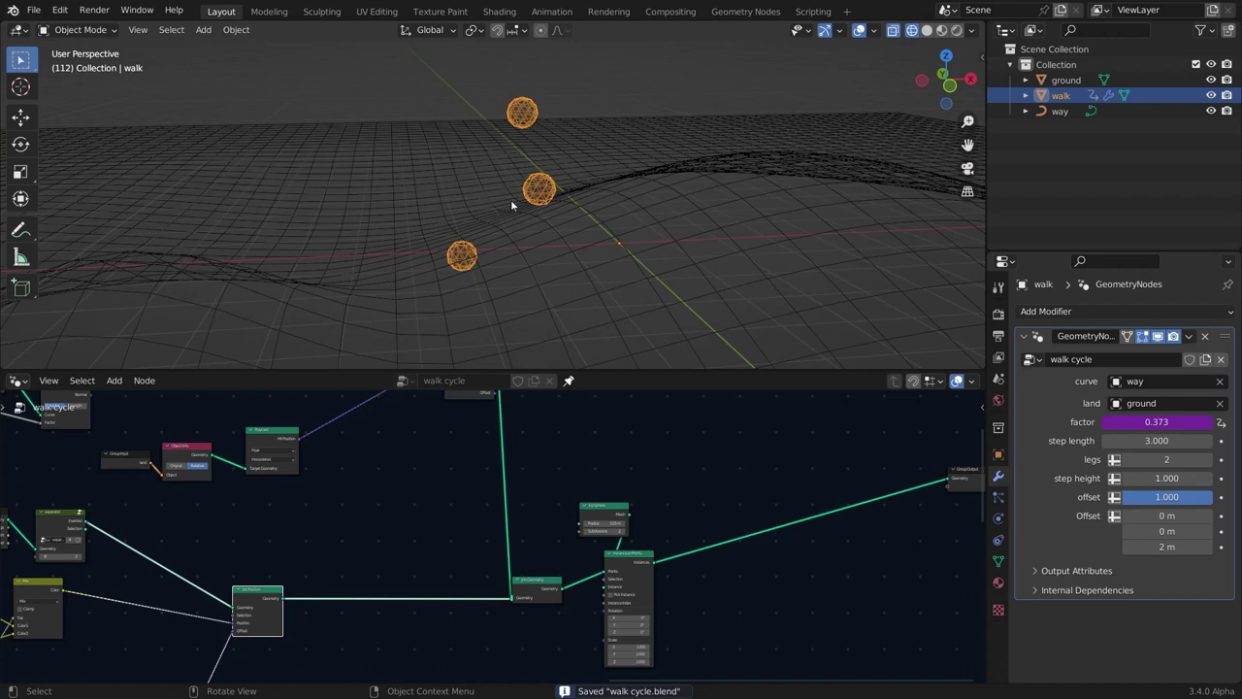
Set the Ico Sphere radius to 0.1 m and inspect the resized spheres up close.
scroll(520, 527, up, 3)
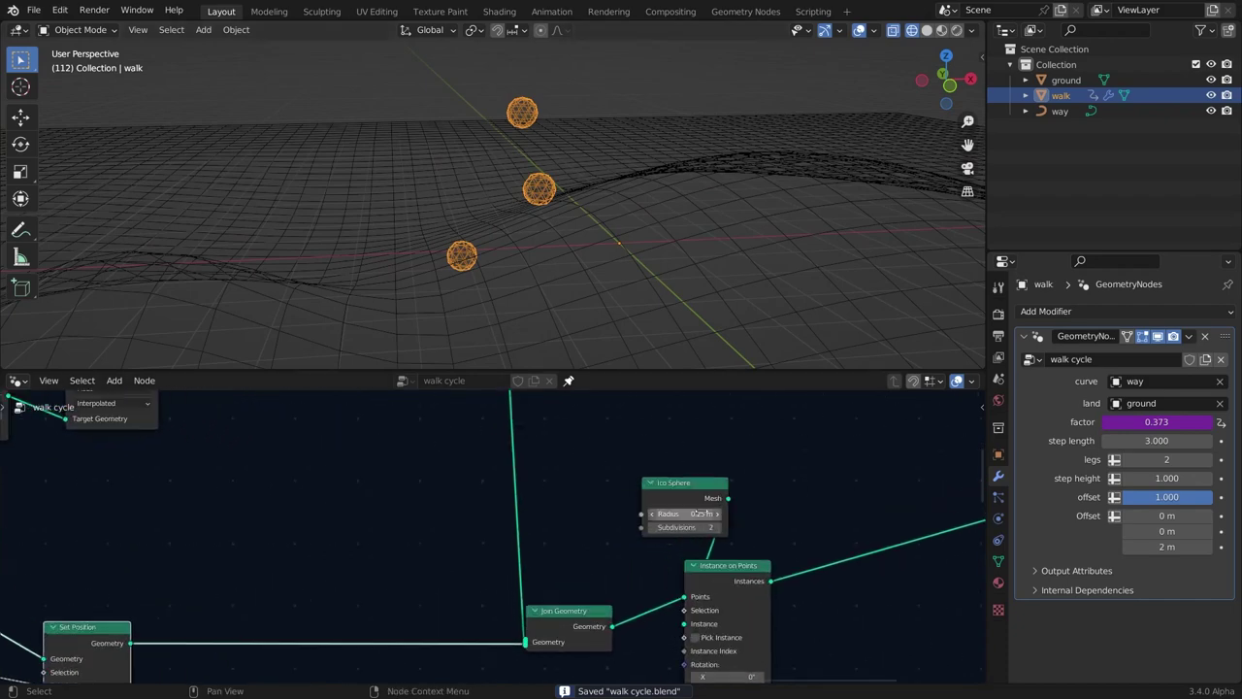
drag(685, 514, 666, 514)
scroll(562, 262, up, 5)
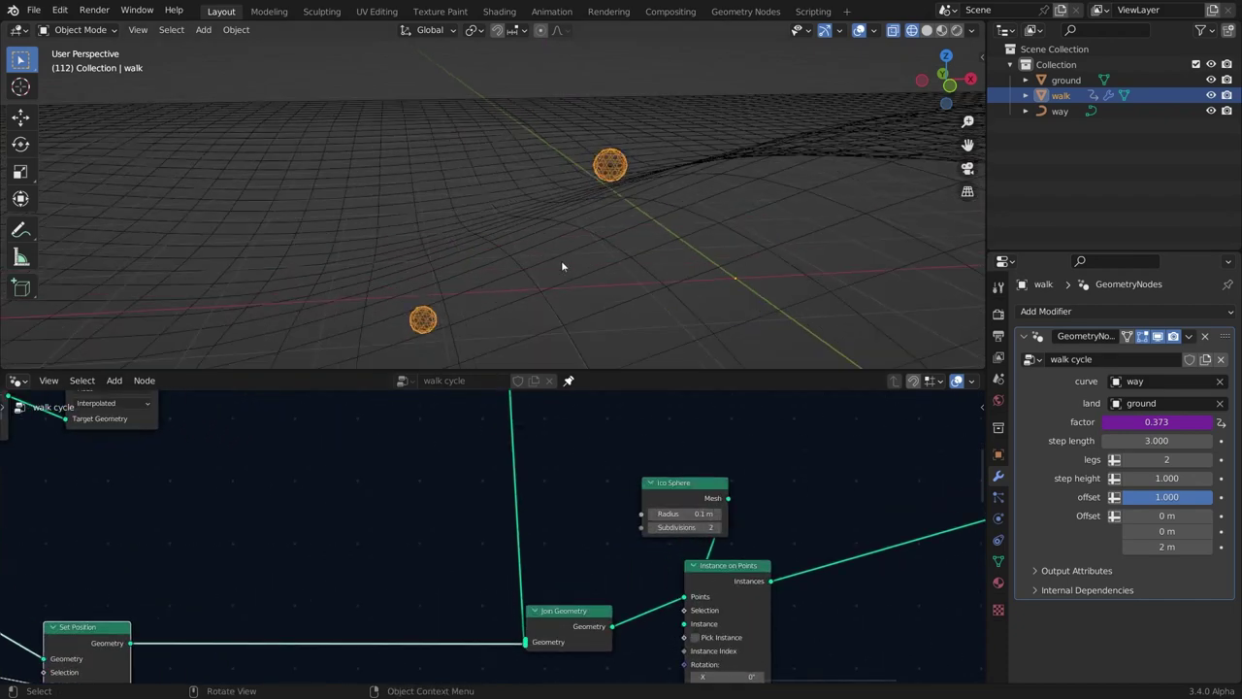
scroll(562, 266, down, 4)
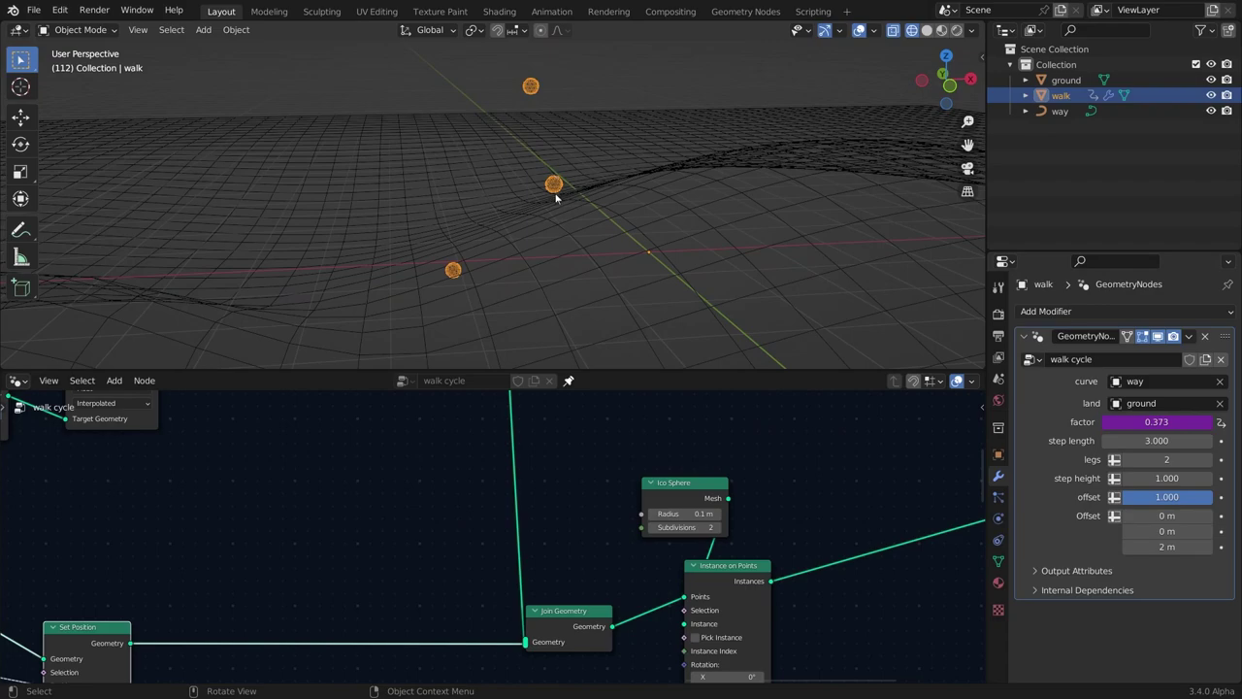
Replay the animation with the whole terrain in view to check the motion of the smaller spheres.
scroll(555, 197, down, 5)
mouse_move(509, 200)
middle_down()
mouse_move(475, 216)
mouse_move(555, 253)
mouse_move(634, 212)
mouse_move(496, 196)
mouse_move(461, 207)
mouse_move(504, 196)
middle_up()
key(space)
key(space)
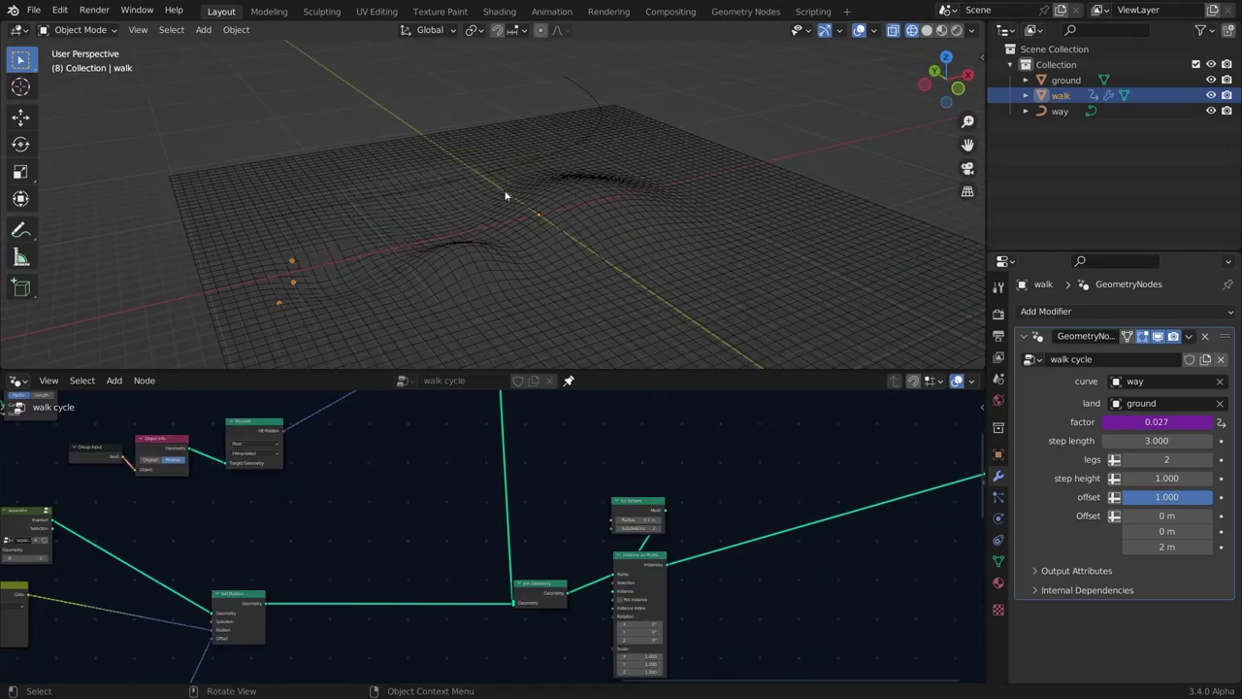
Move the Group Output node closer to Instance on Points to tidy the walk cycle tree.
scroll(709, 546, down, 3)
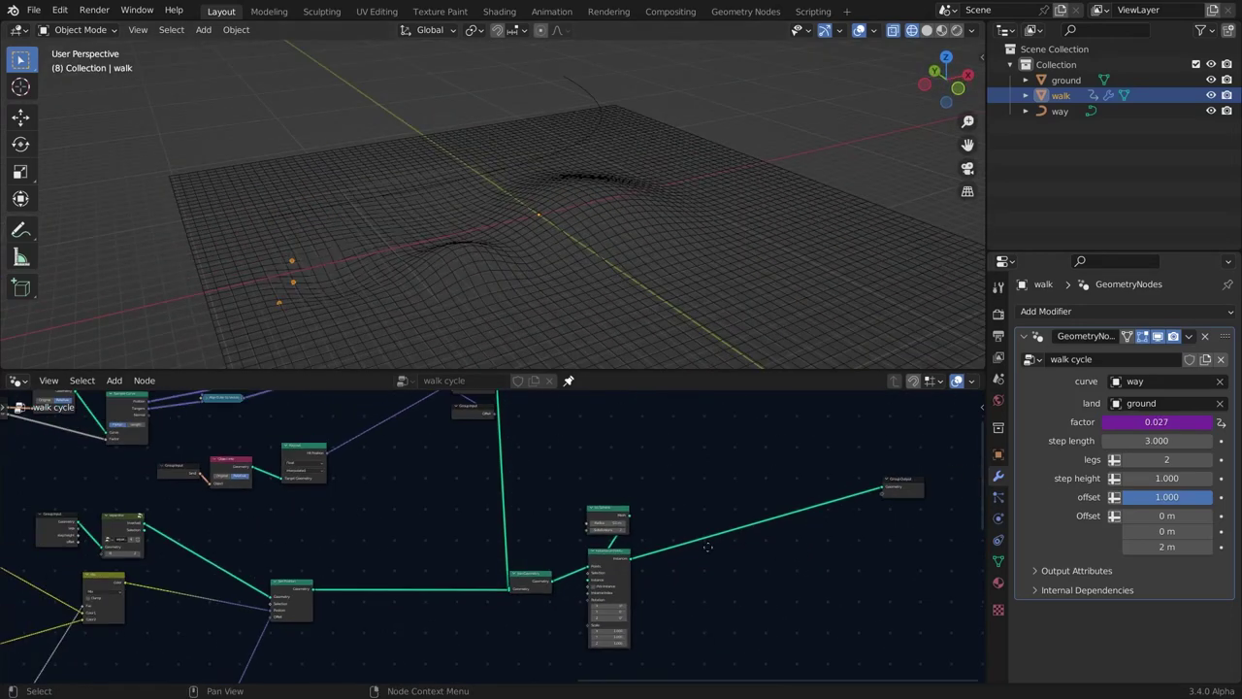
middle_drag(709, 547, 604, 552)
drag(788, 503, 667, 589)
scroll(502, 537, up, 1)
Sketch freehand annotation strokes for a curving path over the terrain and erase them.
middle_drag(402, 224, 389, 249)
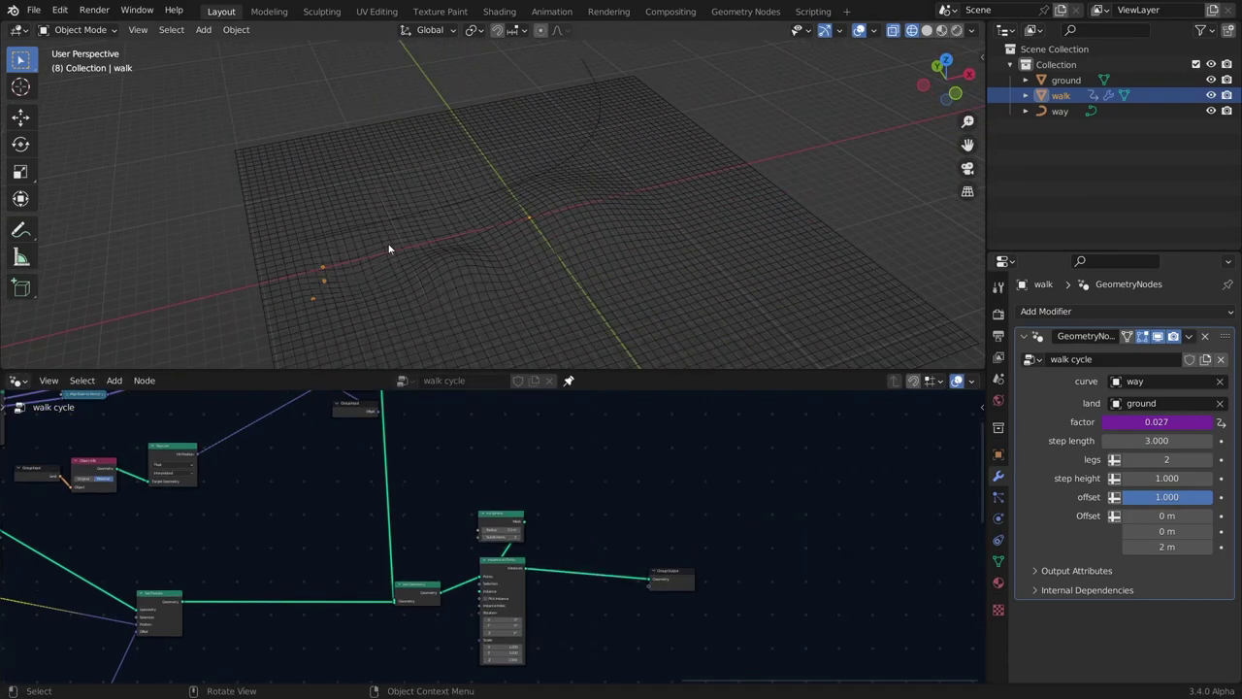
click(19, 230)
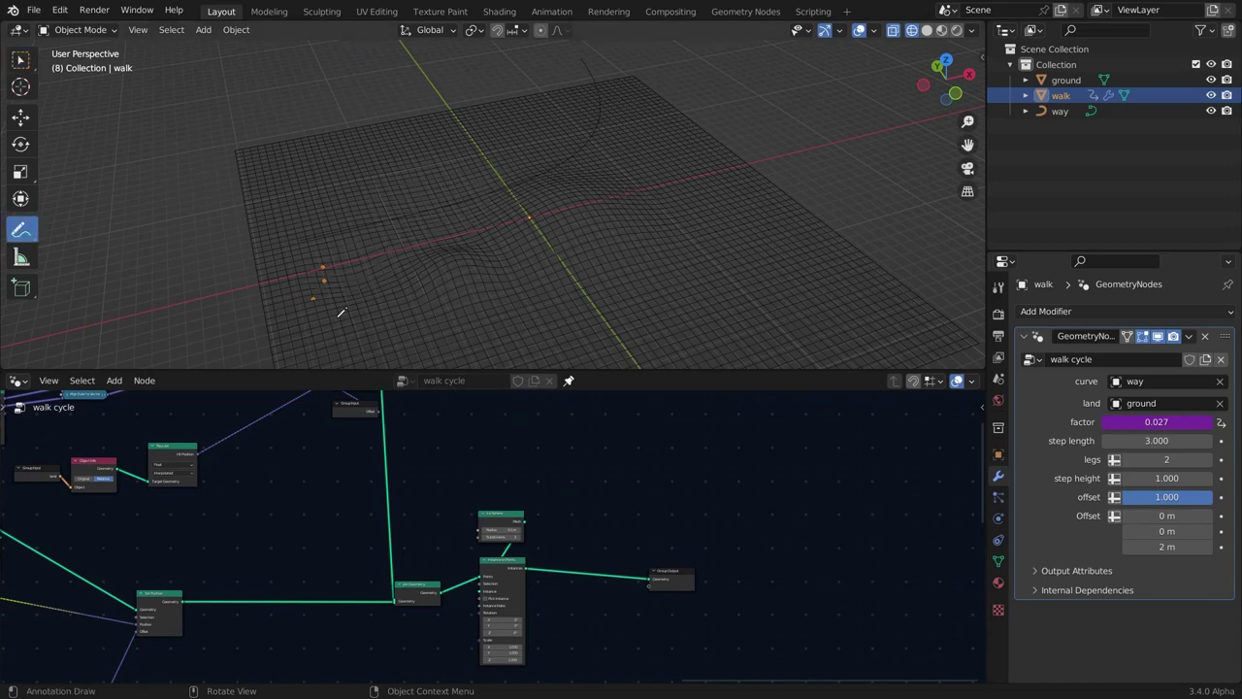
middle_drag(341, 313, 305, 309)
drag(304, 309, 322, 312)
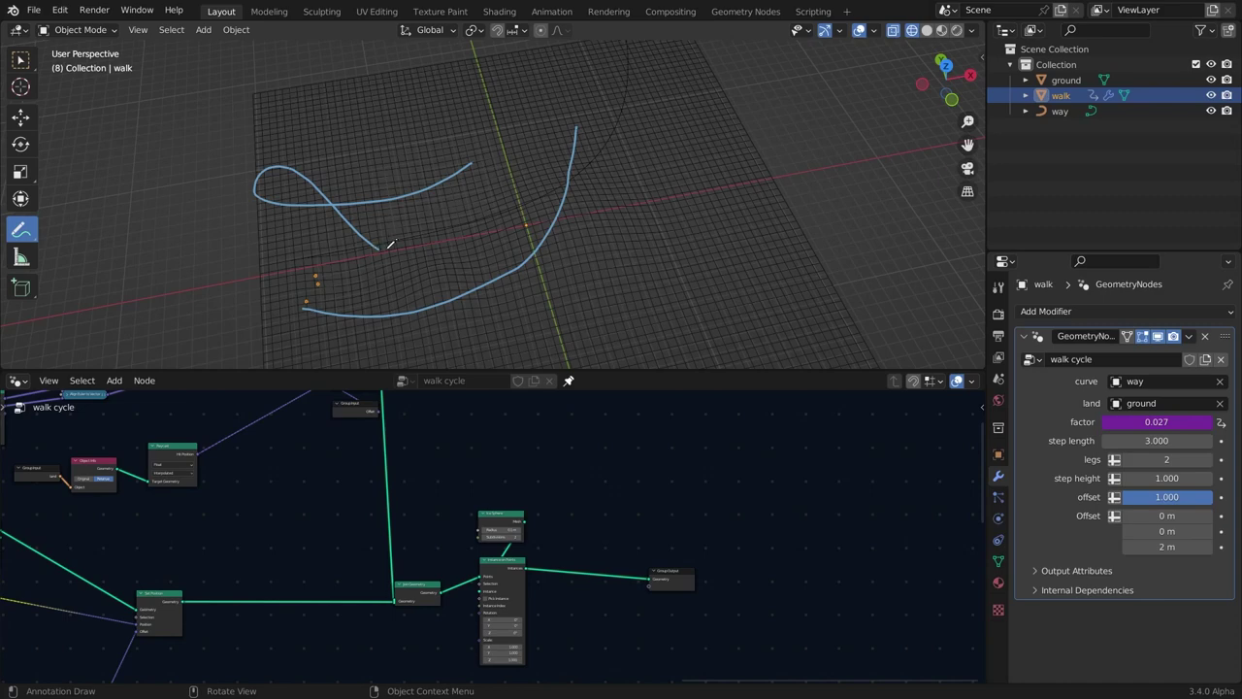
ctrl+drag(388, 247, 183, 192)
click(20, 60)
Save the walk cycle file.
mouse_move(224, 146)
middle_down()
mouse_move(288, 175)
mouse_move(444, 175)
mouse_move(352, 187)
middle_up()
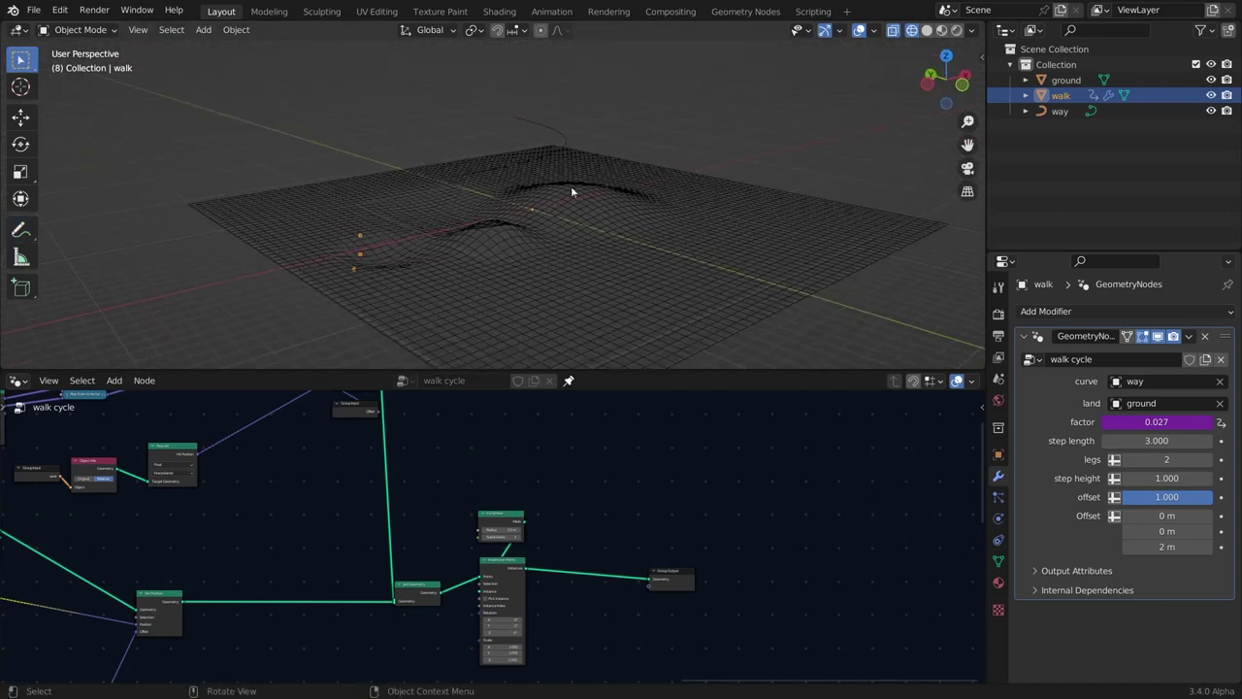
middle_drag(571, 191, 503, 274)
key(ctrl+s)
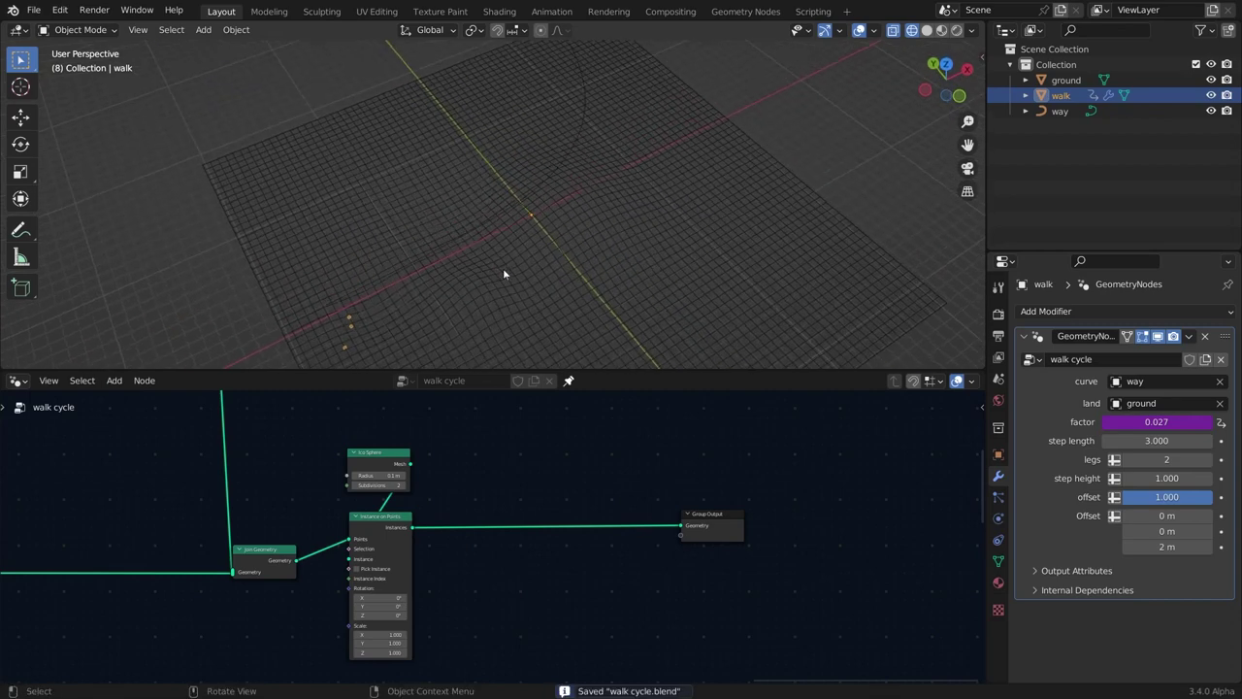
Add a mesh plane at the centre of the terrain, working from the top view.
click(944, 66)
scroll(521, 258, up, 6)
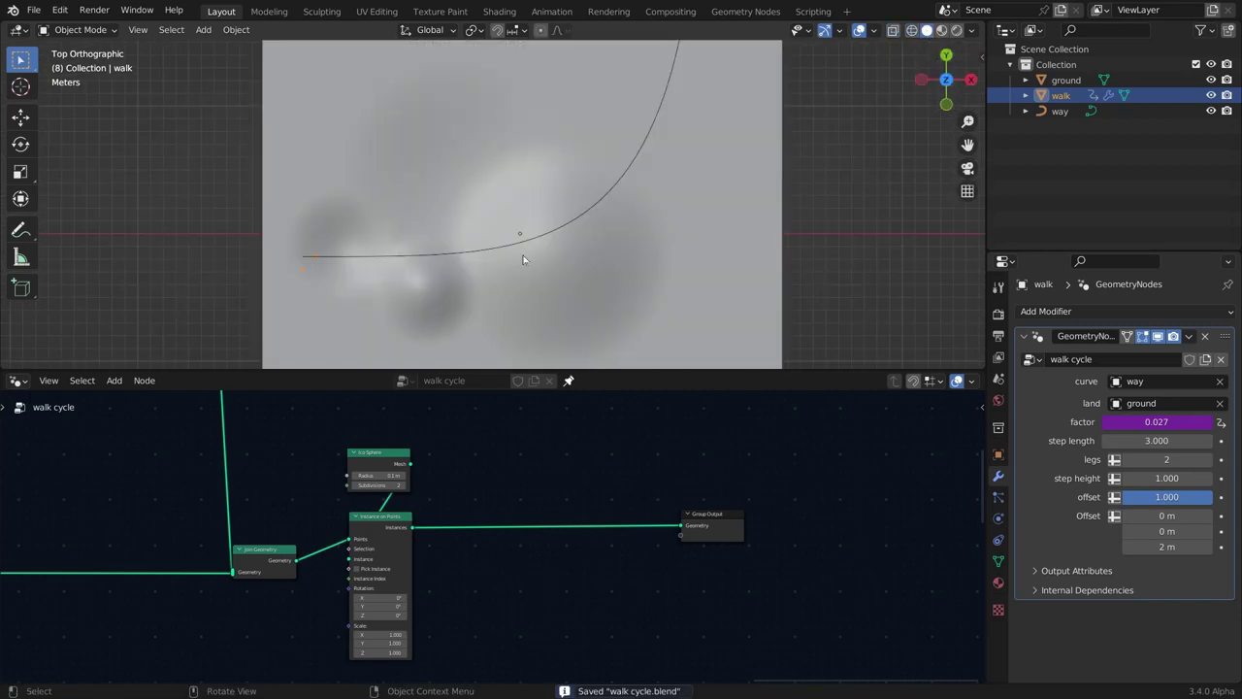
key(shift+a)
mouse_move(487, 200)
click(563, 212)
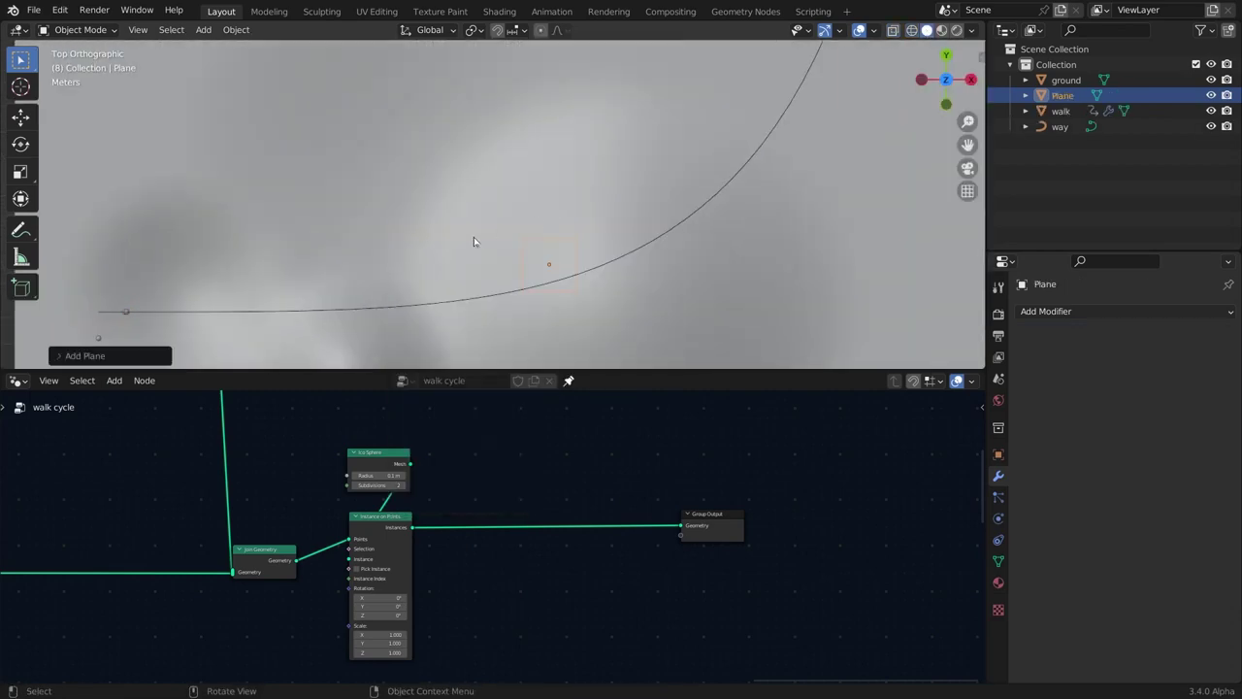
Merge the plane's two vertices on the positive X side at their center to form a triangle.
middle_drag(473, 237, 500, 185)
key(Tab)
scroll(596, 244, up, 3)
shift+middle_drag(596, 244, 430, 205)
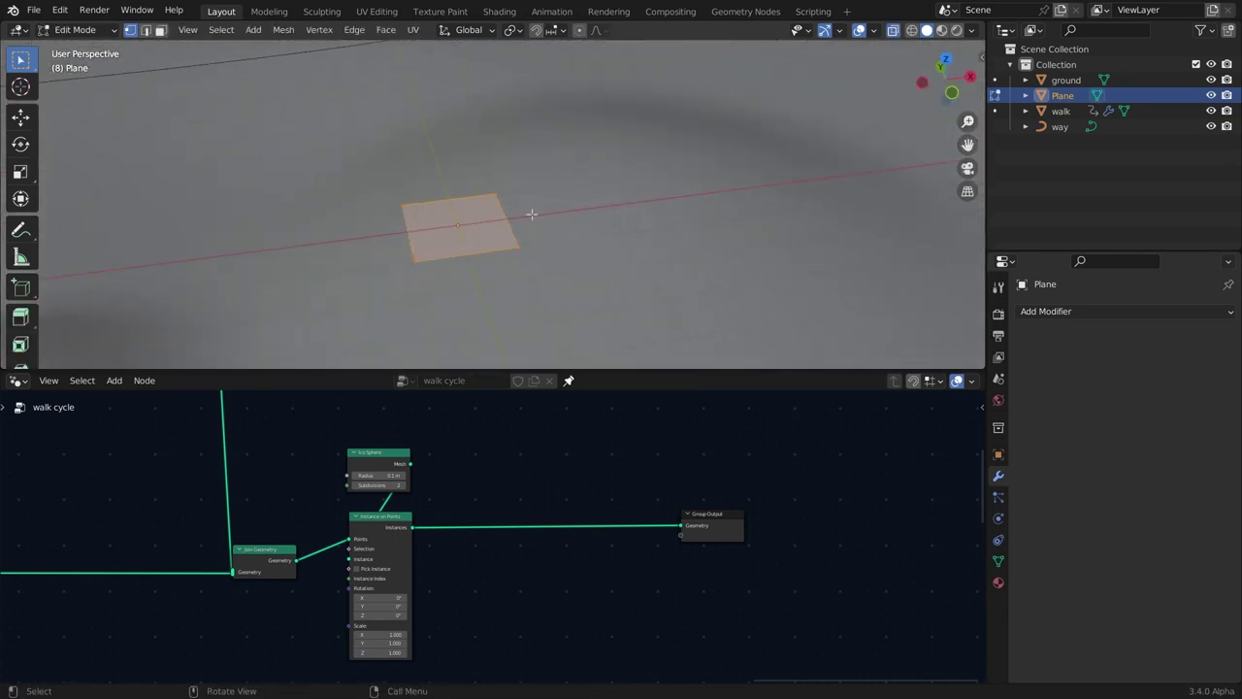
drag(552, 161, 474, 312)
key(m)
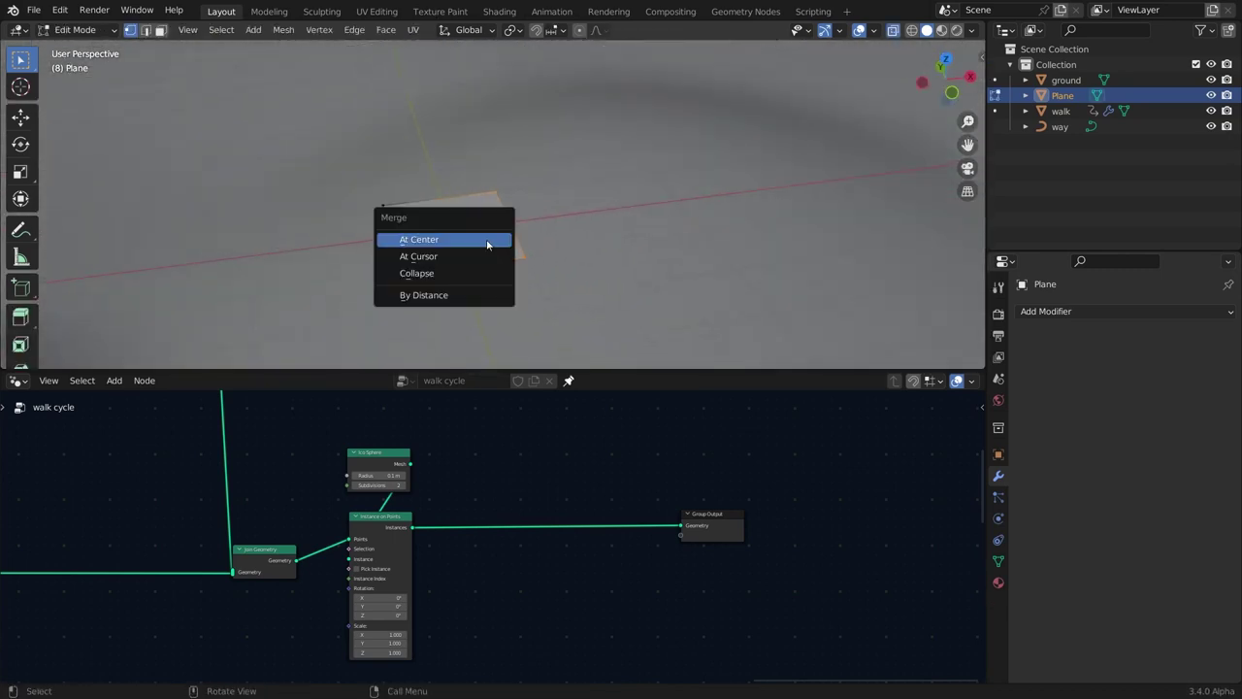
click(488, 245)
key(Tab)
Check the triangle's pointed shape from several angles and save the file.
middle_drag(485, 233, 644, 248)
scroll(630, 239, down, 3)
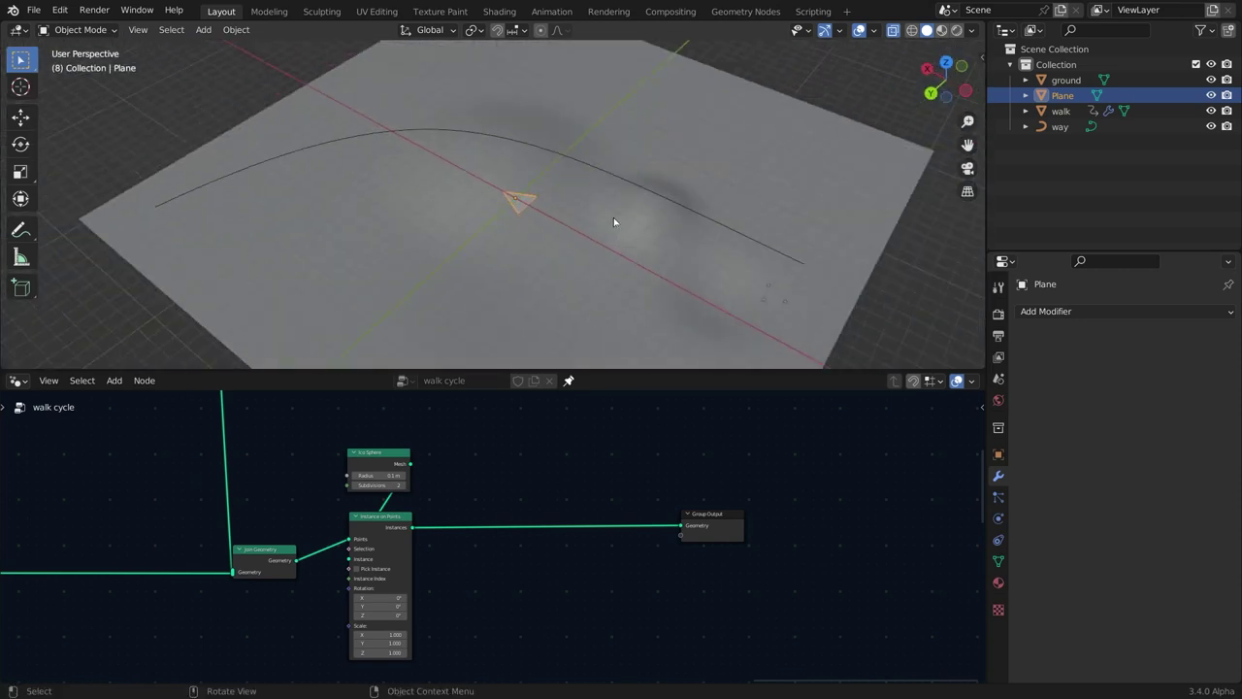
scroll(614, 221, up, 3)
middle_drag(614, 221, 366, 175)
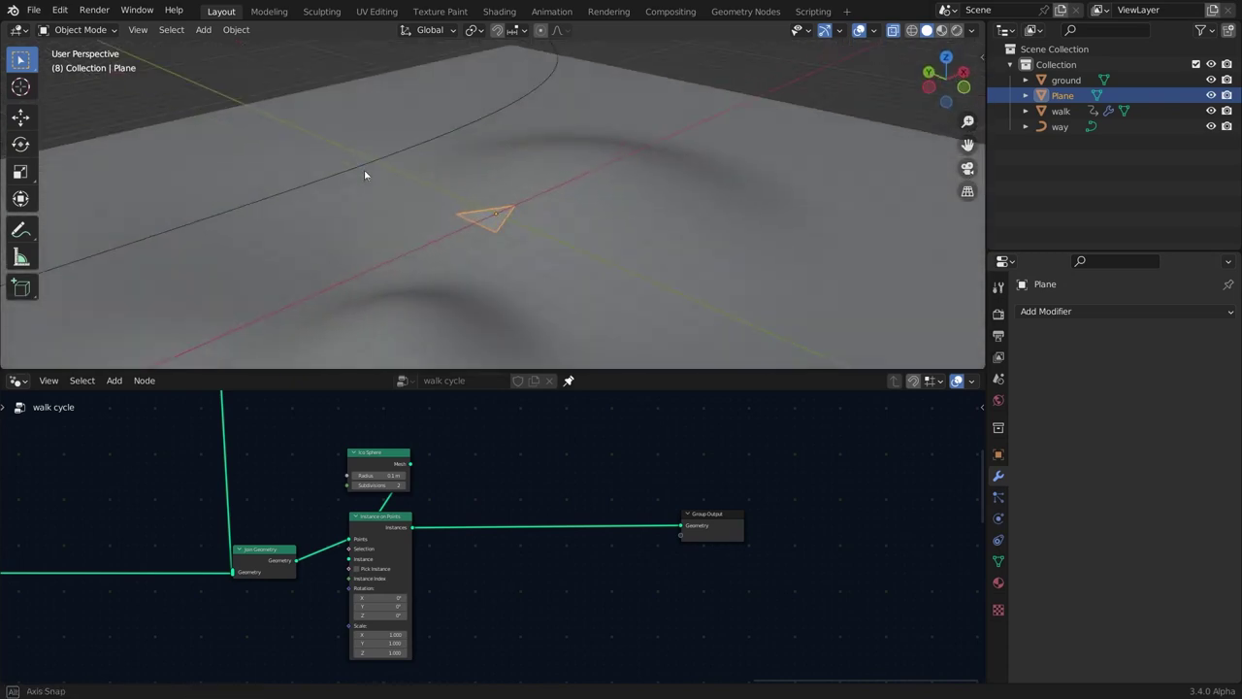
key(ctrl+s)
Unpin the walk cycle node tree and create a new geometry node tree on the triangle.
middle_drag(495, 207, 612, 386)
click(550, 380)
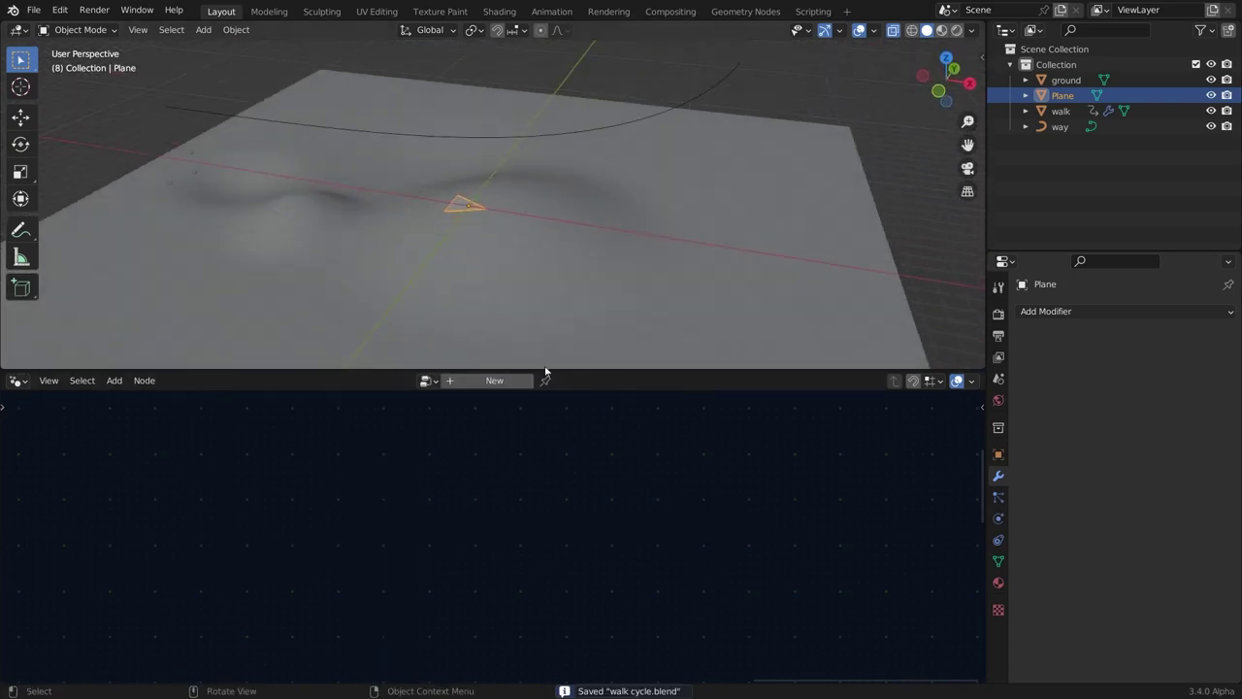
click(476, 383)
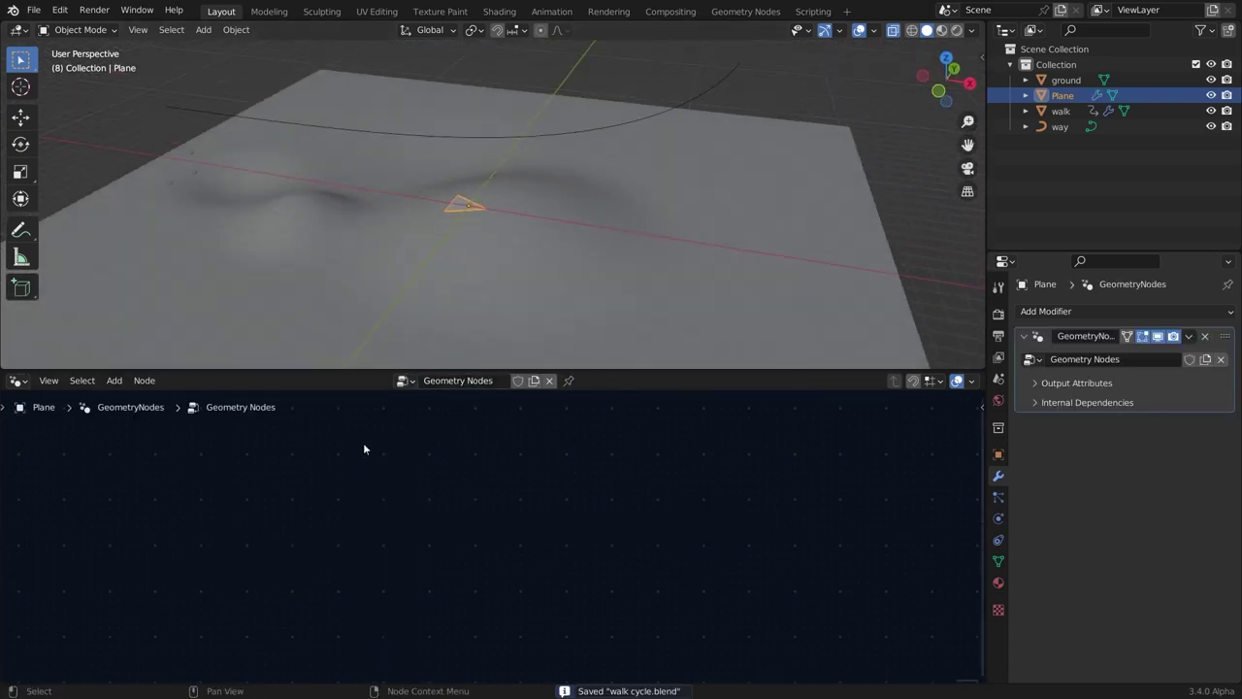
Reselect the triangle object on the terrain and briefly check its mesh in Edit Mode.
middle_drag(427, 292, 726, 250)
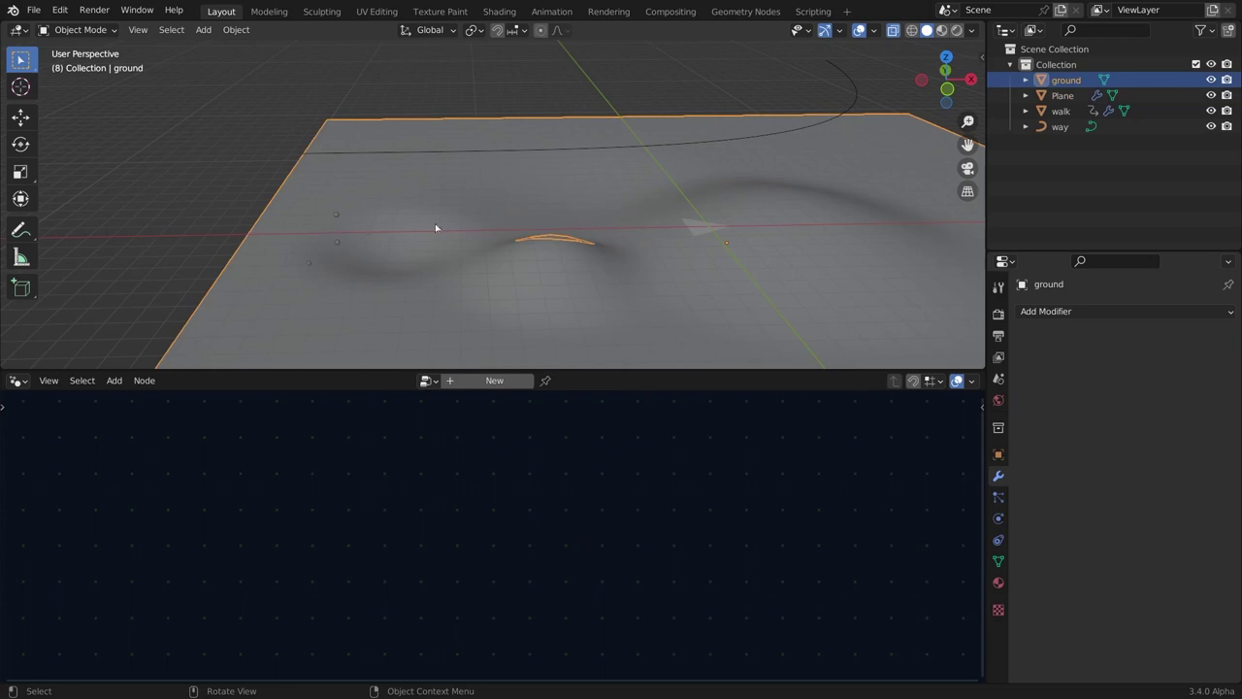
click(713, 228)
middle_drag(671, 239, 683, 215)
key(Tab)
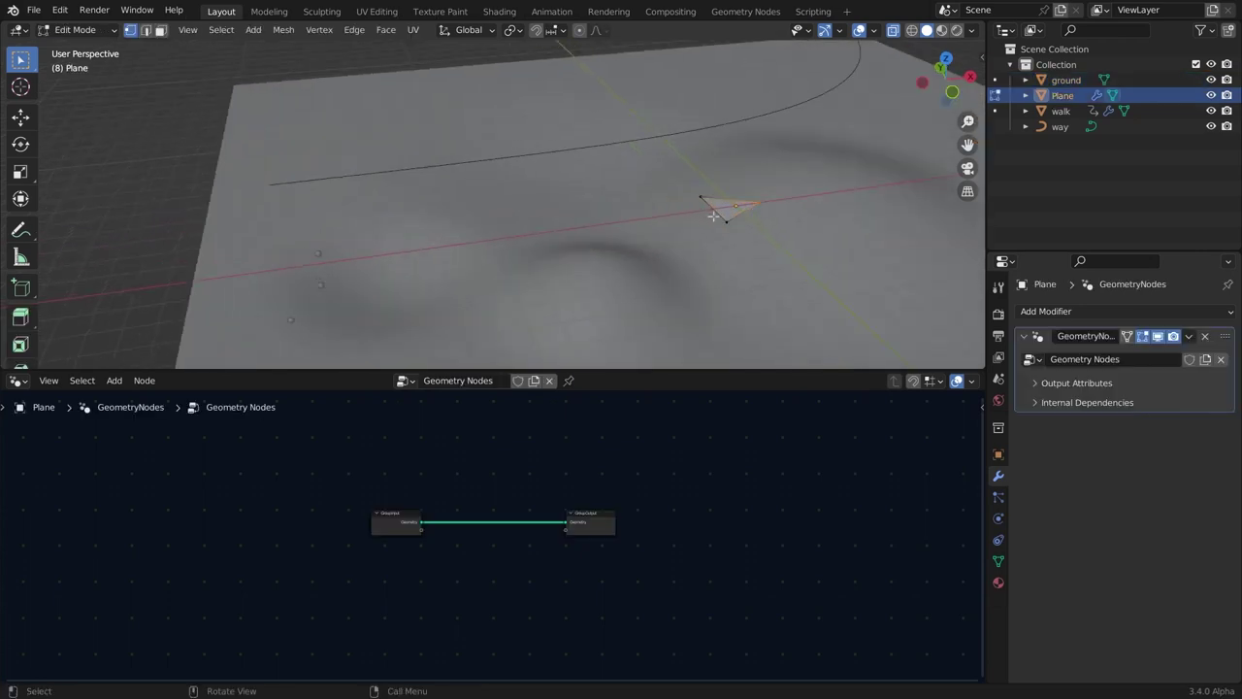
key(Tab)
middle_drag(524, 225, 497, 210)
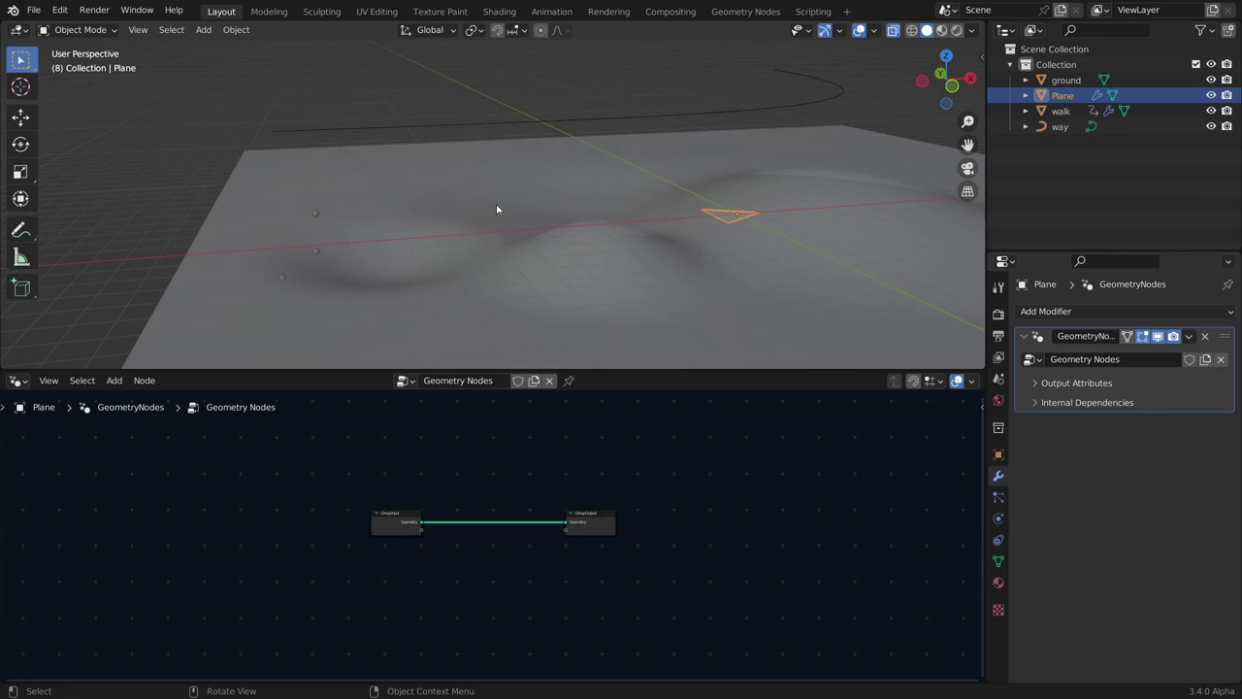
Rename the new node tree "rotation corrector".
double_click(456, 381)
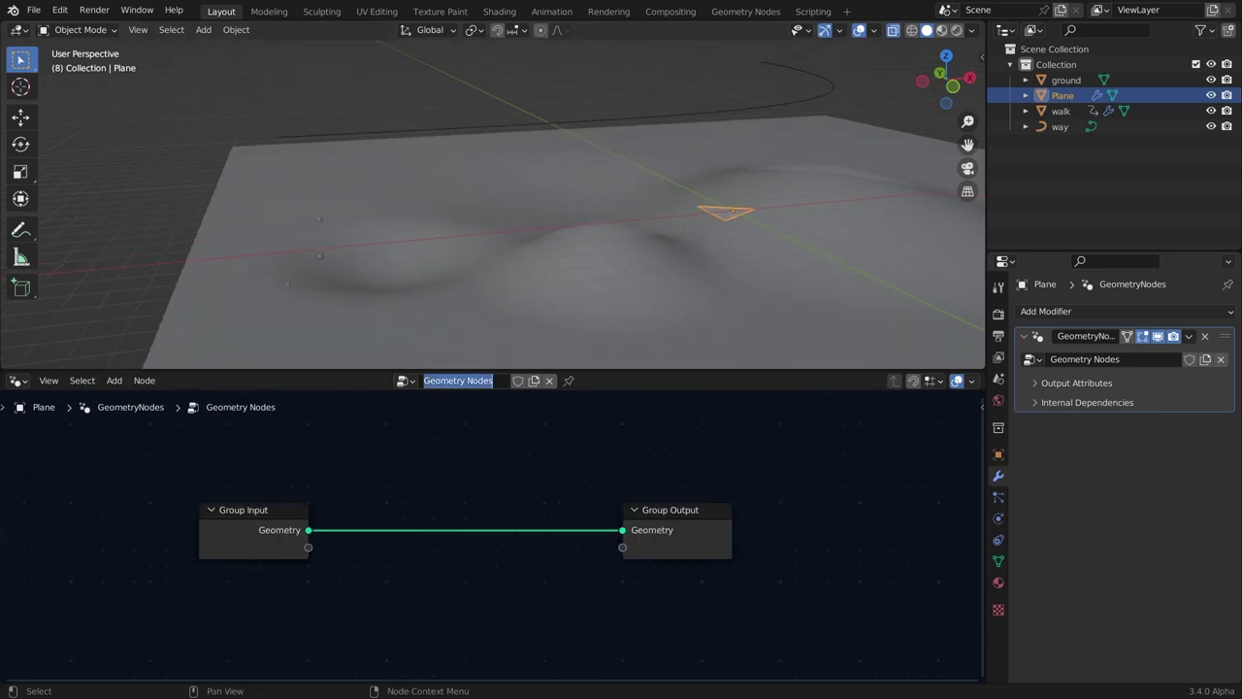
text(f)
text(o)
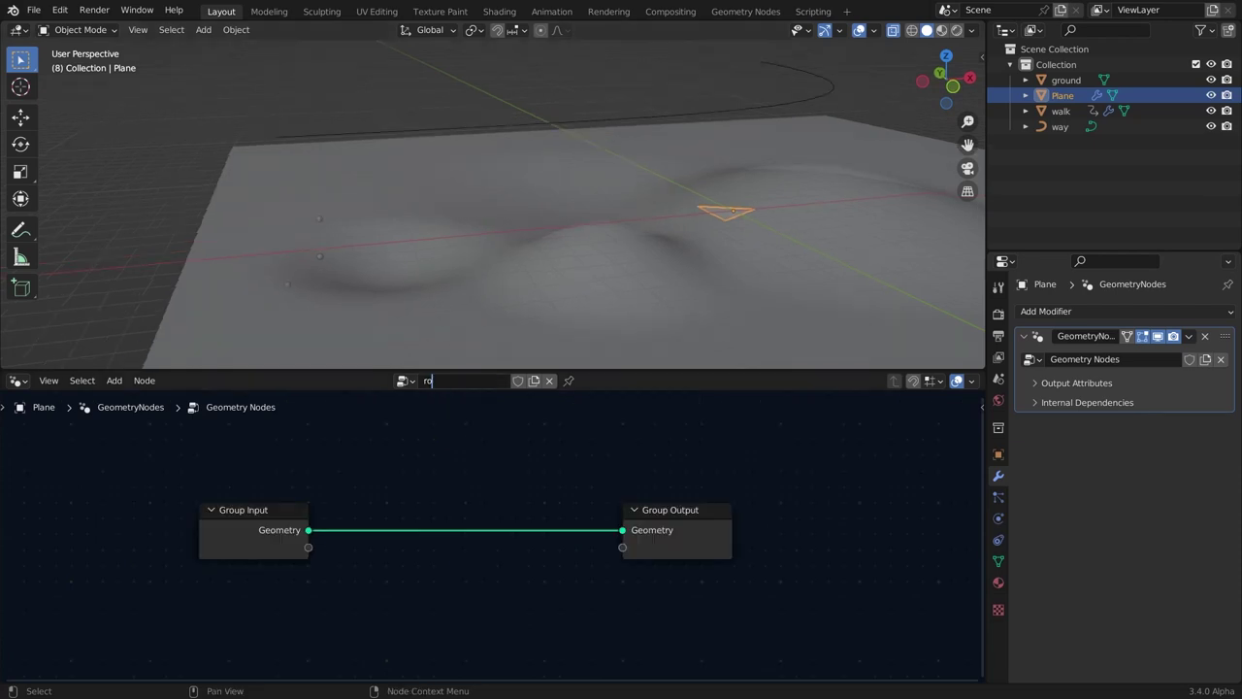
text(tation corrector)
key(Return)
Spread the Group Input and Group Output nodes apart to make room between them.
middle_drag(554, 223, 667, 119)
scroll(402, 488, down, 2)
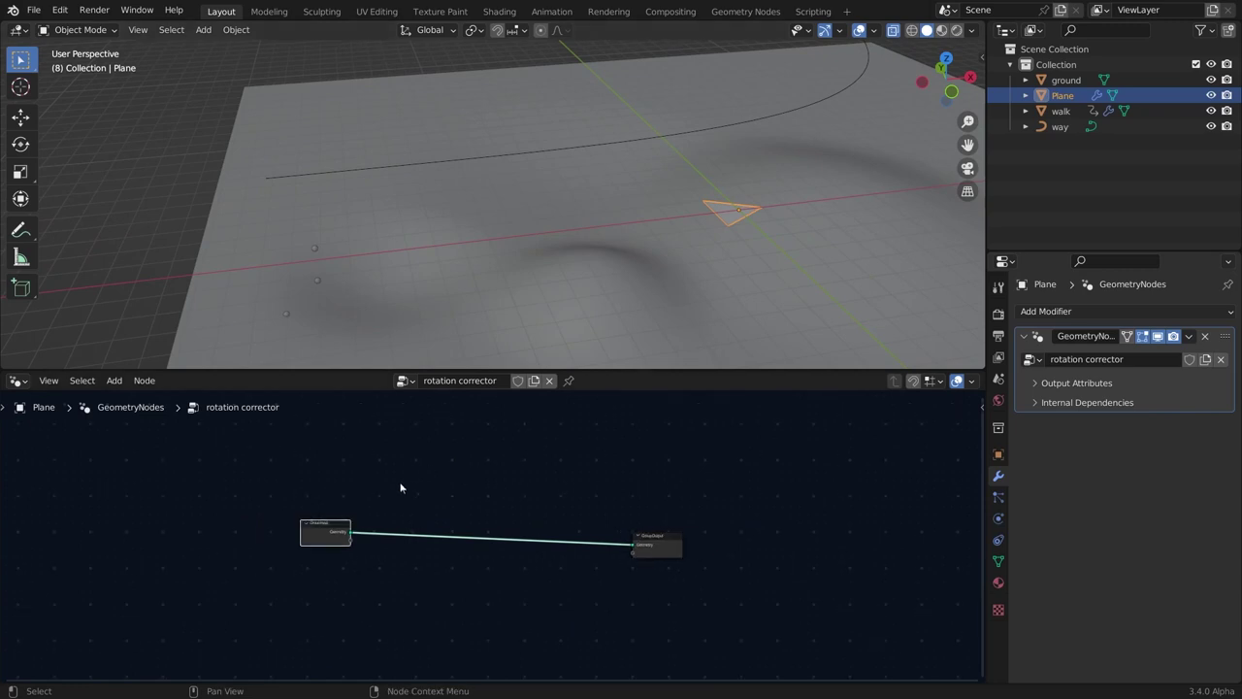
drag(660, 539, 690, 516)
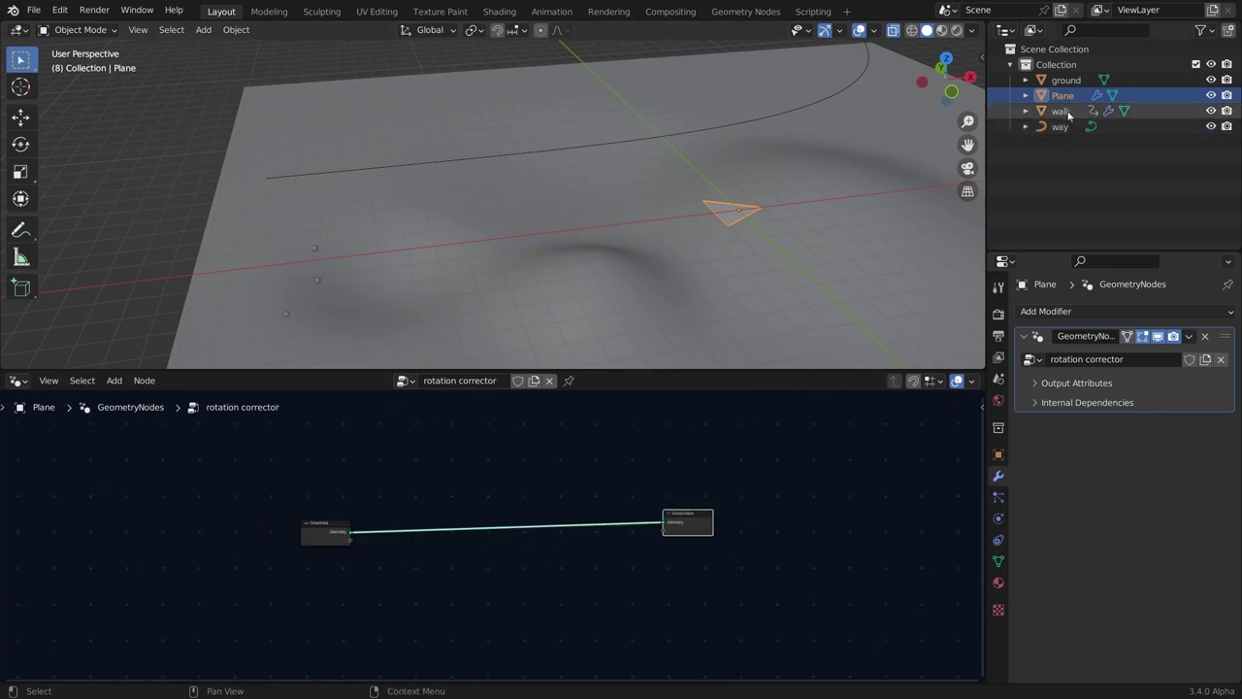
Add Object Info nodes for the ground and way objects and set both to Relative.
drag(1066, 80, 469, 602)
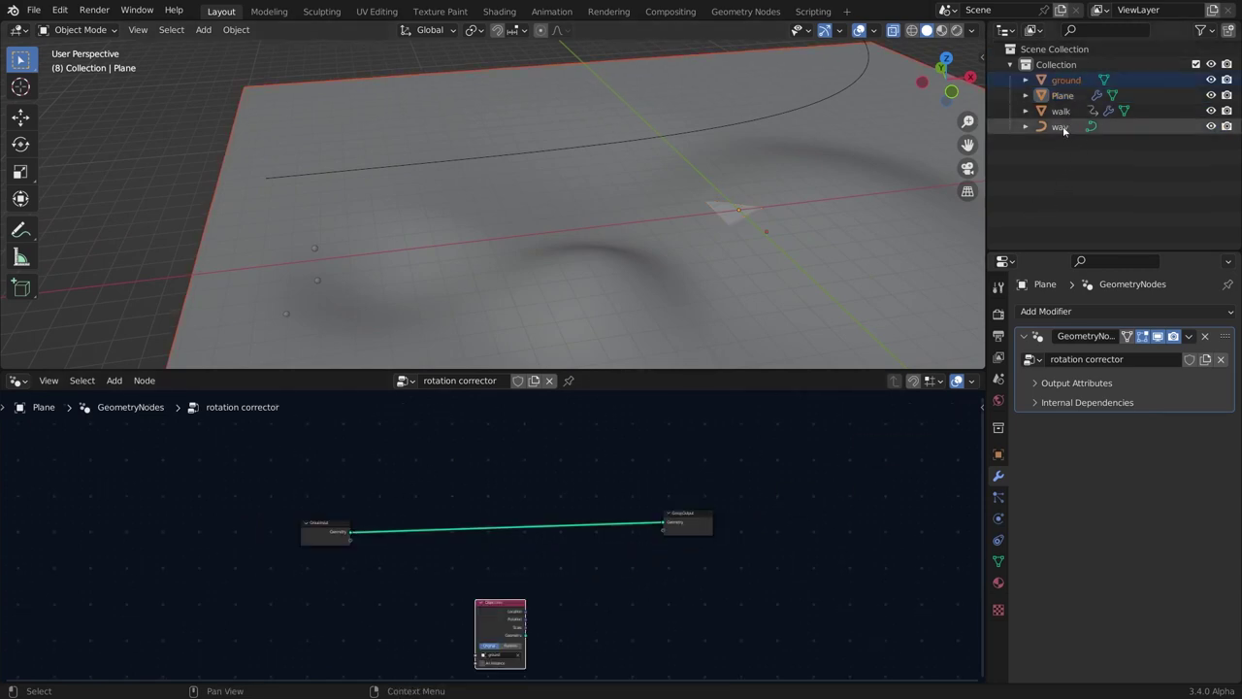
drag(1063, 127, 163, 605)
middle_drag(163, 605, 281, 502)
scroll(489, 511, up, 2)
click(297, 585)
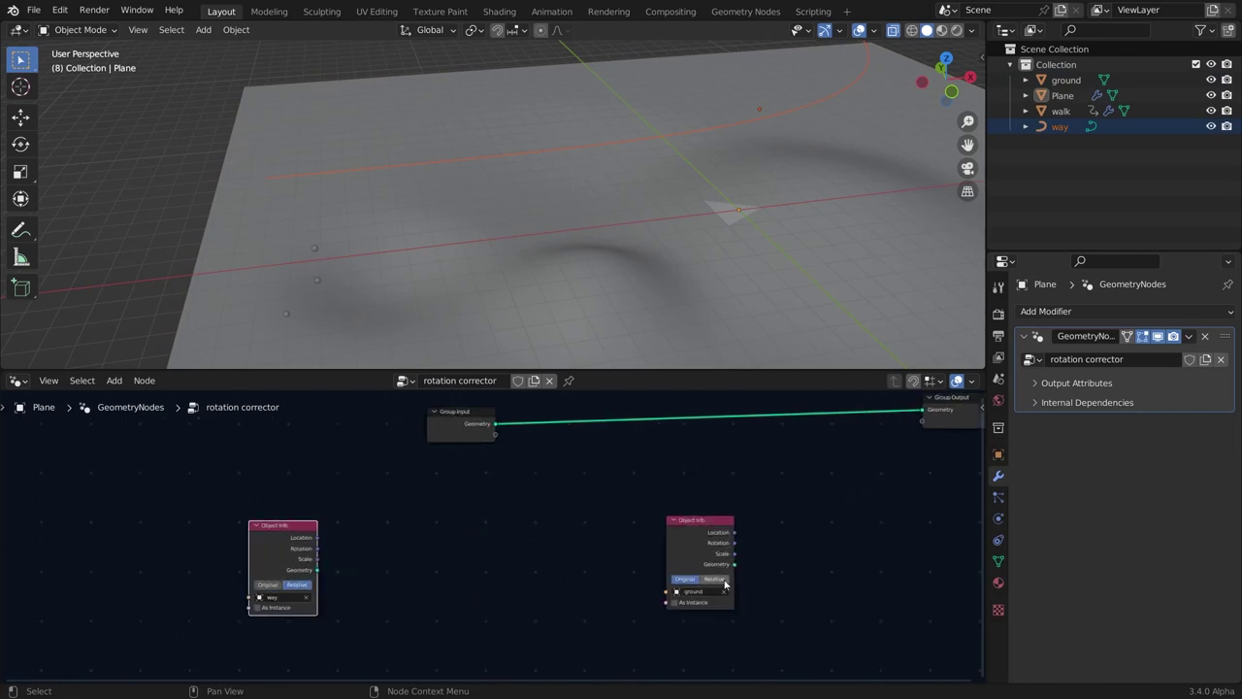
drag(696, 538, 697, 602)
Reposition Group Input and the way Object Info node to leave working space in the tree.
scroll(514, 525, up, 2)
middle_drag(444, 417, 371, 496)
drag(371, 496, 360, 442)
click(407, 536)
scroll(408, 536, down, 3)
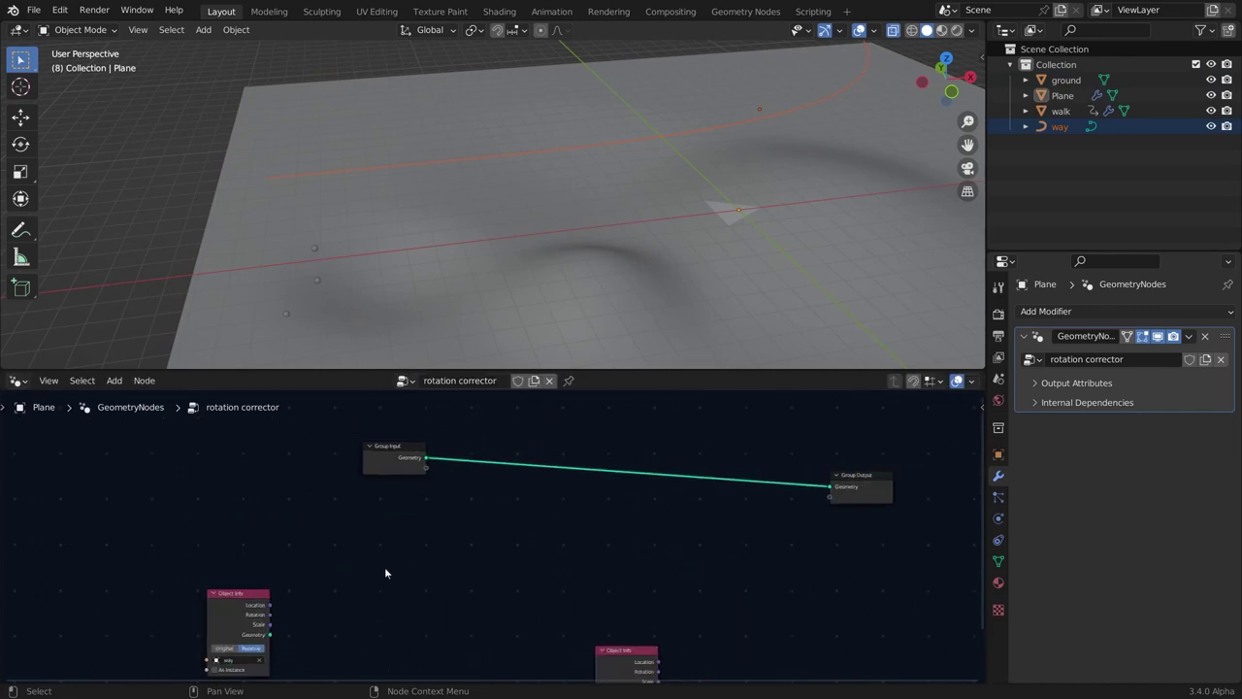
middle_drag(384, 567, 395, 519)
drag(260, 556, 224, 543)
scroll(504, 537, down, 2)
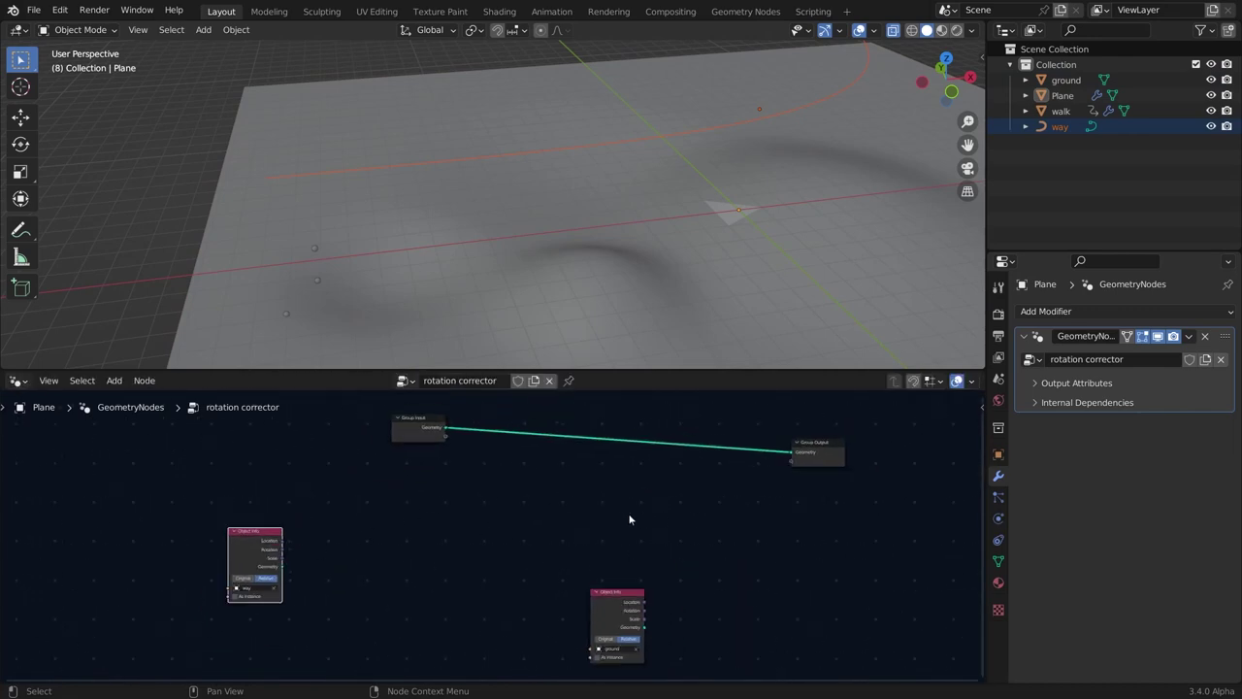
middle_drag(572, 485, 568, 516)
scroll(455, 522, up, 1)
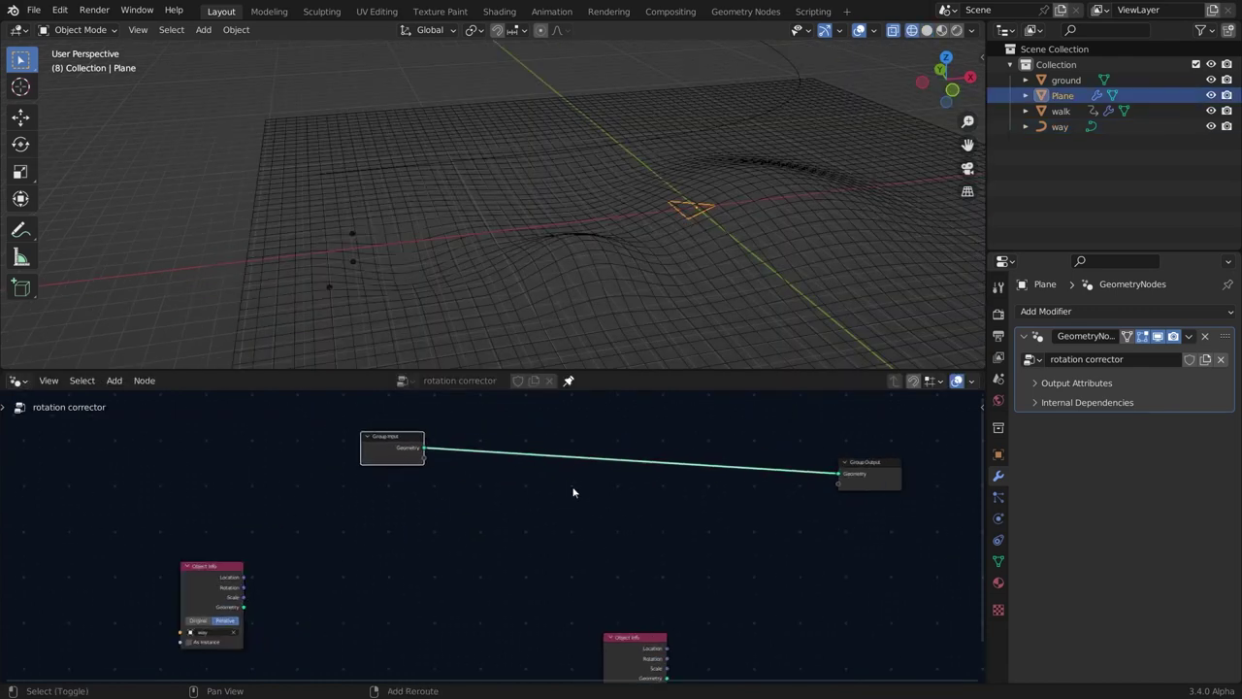
Insert a Transform node on the link between Group Input and Group Output.
key(shift+a)
click(528, 341)
text(tr)
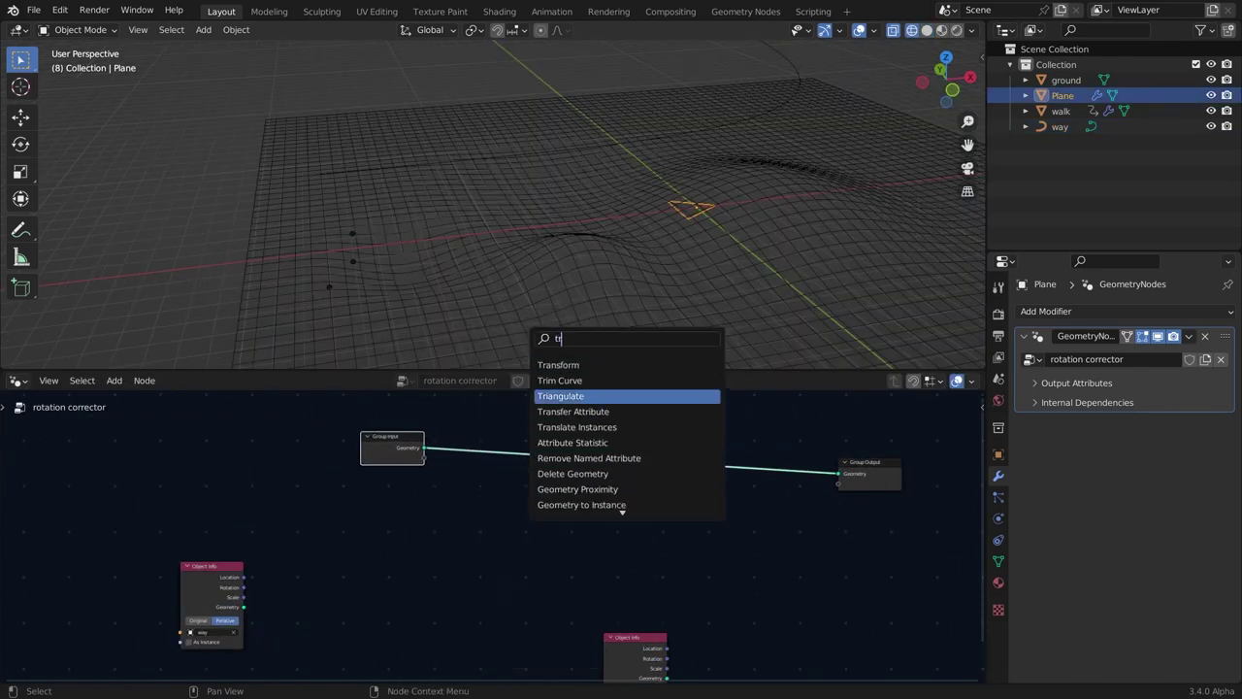
click(573, 365)
click(600, 436)
Add a Sample Curve node and connect its Position output to the Transform's Translation.
middle_drag(486, 524, 507, 484)
key(shift+a)
click(428, 364)
text(sam)
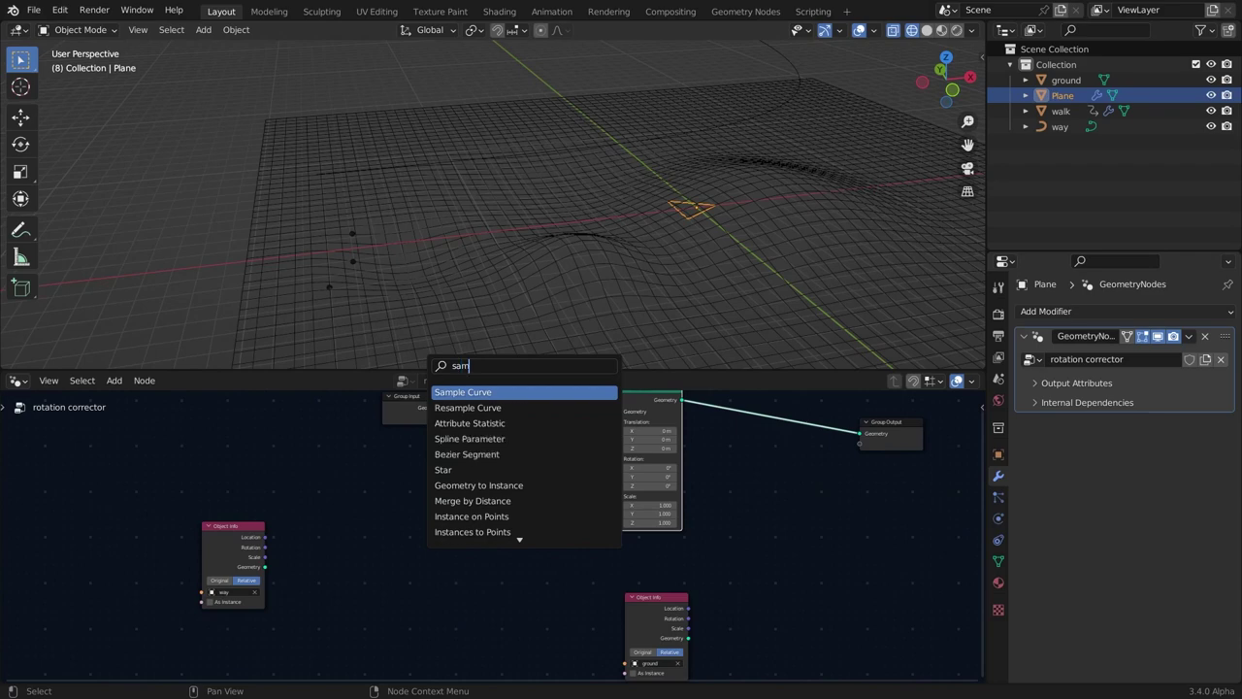
drag(421, 632, 659, 481)
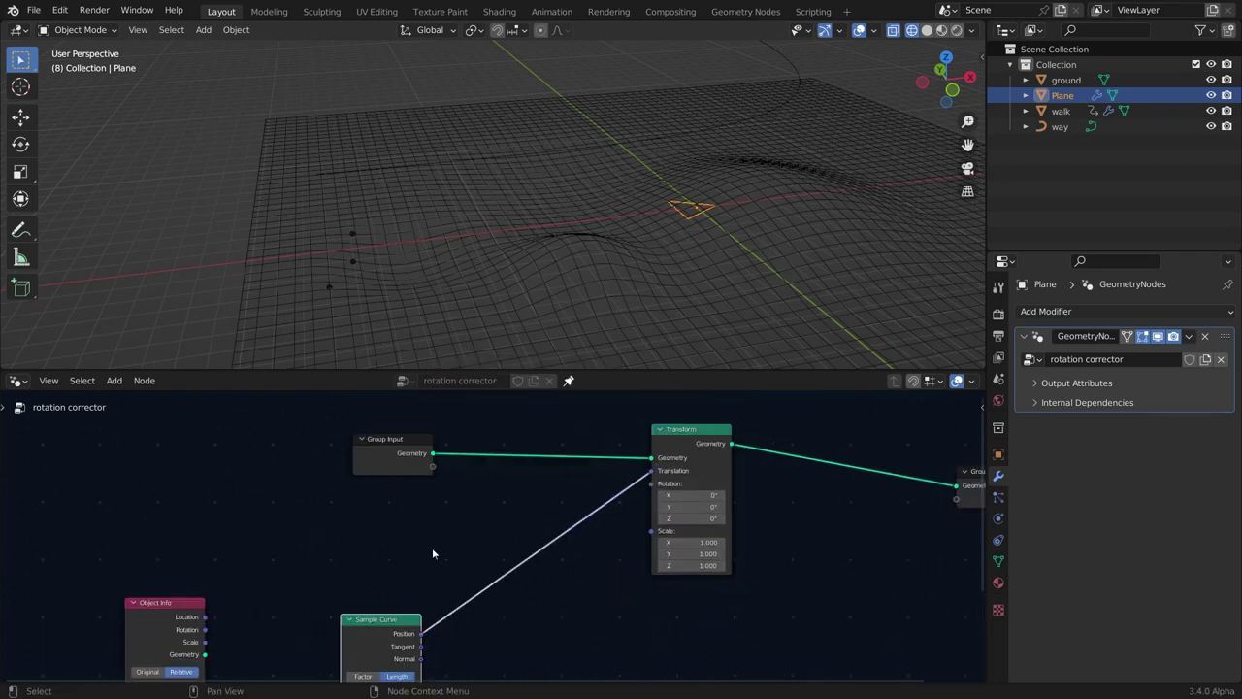
Connect Sample Curve's Tangent to the Transform's Rotation and insert Align Euler to Vector on that link.
middle_drag(419, 644, 431, 583)
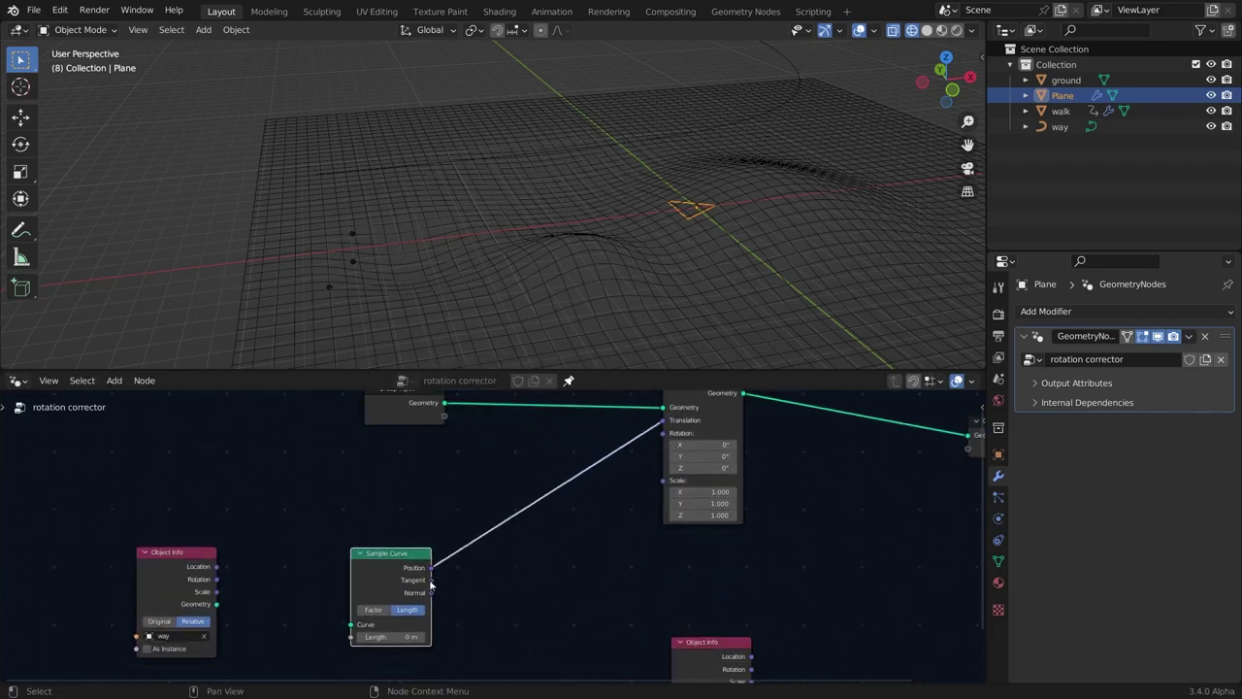
drag(431, 580, 666, 434)
key(shift+a)
text(a)
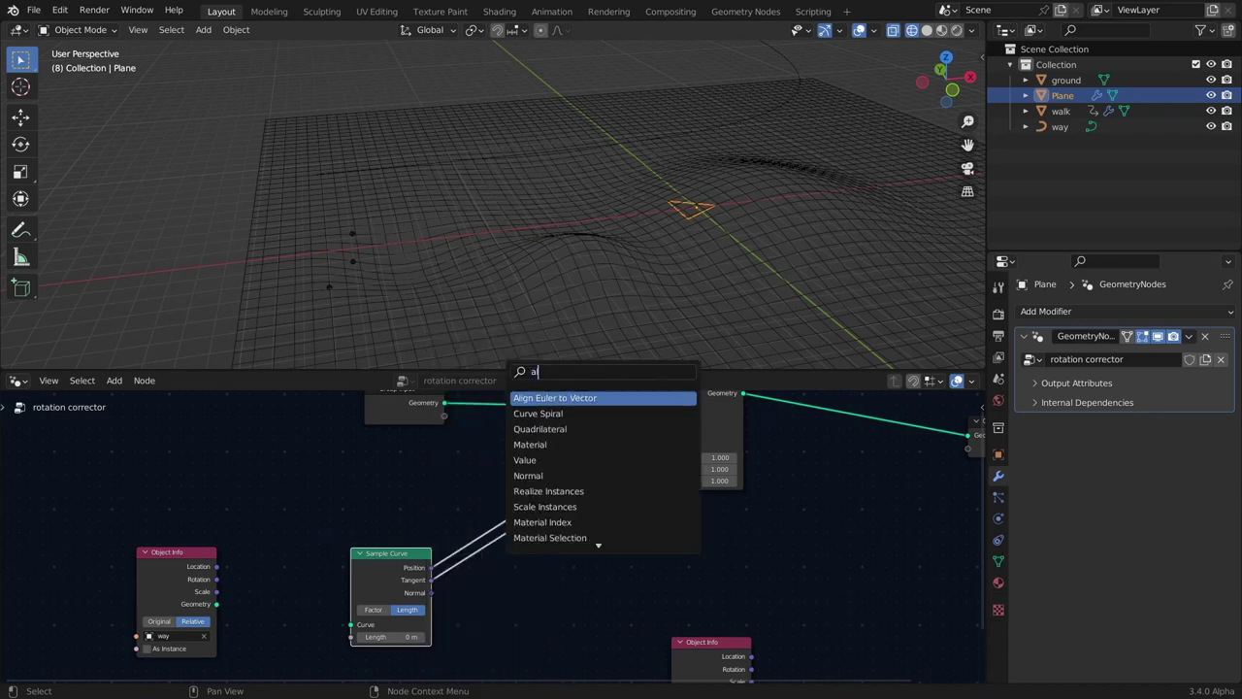
text(li)
key(Return)
click(555, 472)
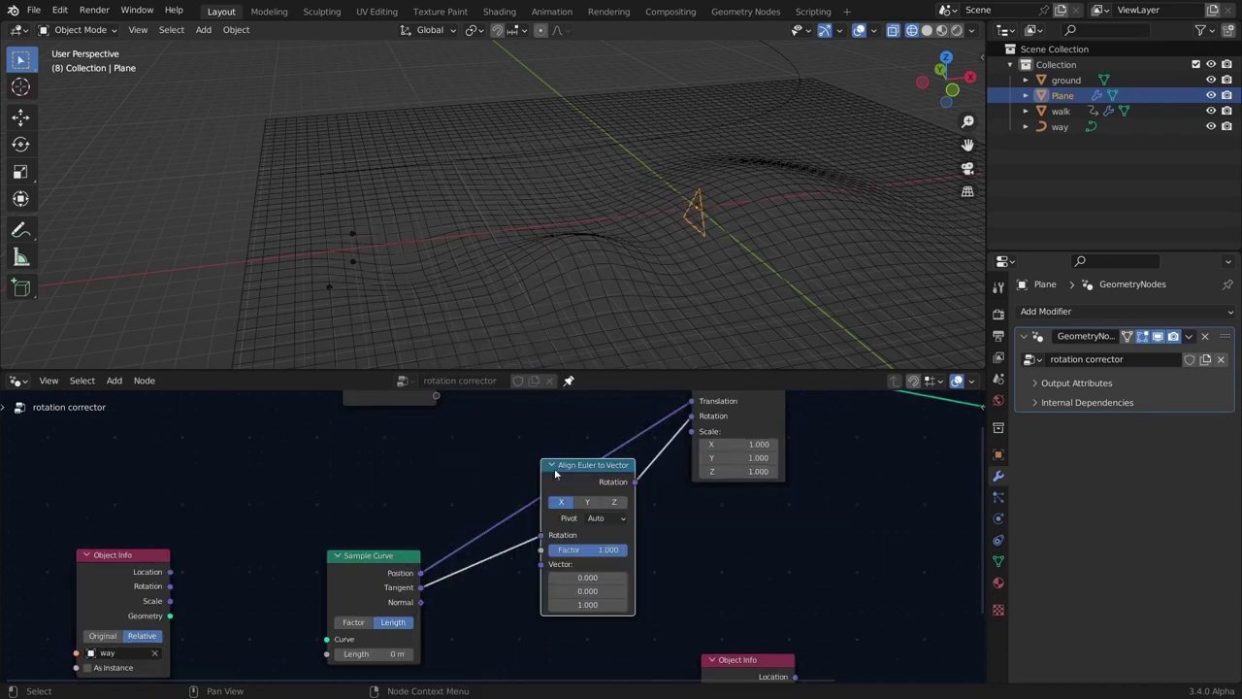
Reconnect the Tangent link to the Vector input of Align Euler to Vector and collapse that node.
scroll(485, 544, up, 2)
drag(555, 537, 556, 577)
drag(605, 408, 605, 463)
key(h)
Space out the ground Object Info and Group Output nodes, and switch Sample Curve to Factor mode.
scroll(655, 600, down, 2)
middle_drag(654, 600, 593, 526)
click(676, 554)
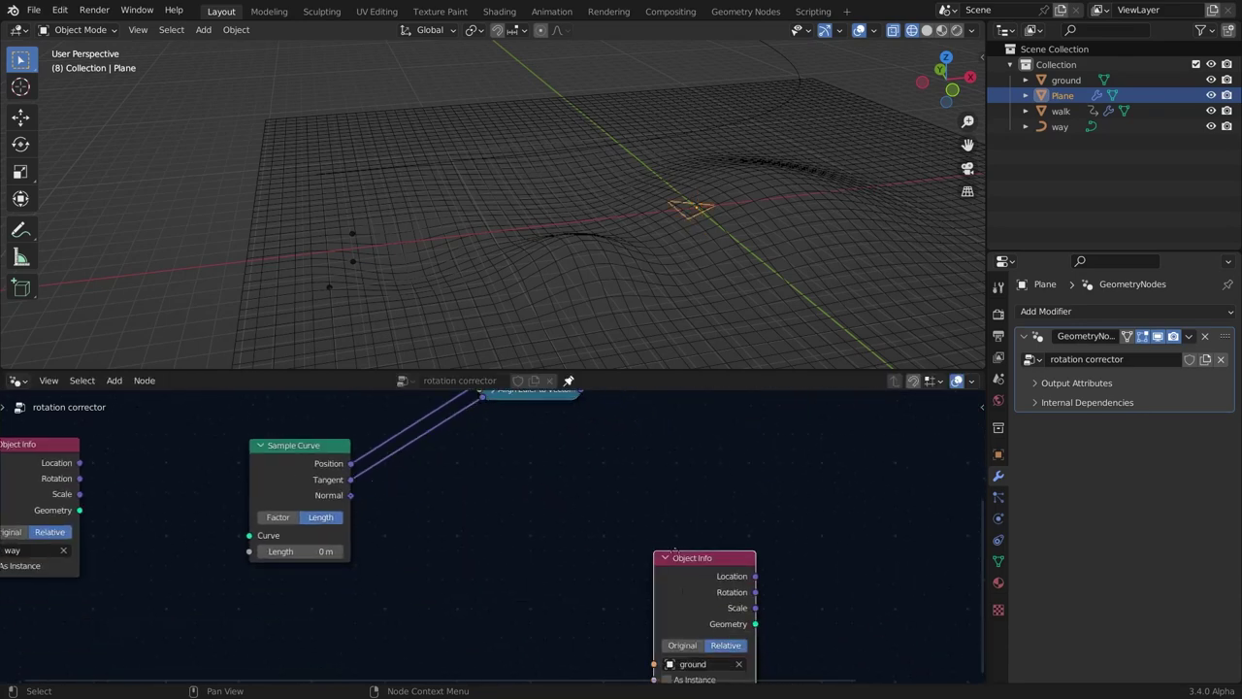
scroll(675, 551, down, 3)
middle_drag(675, 552, 329, 680)
drag(329, 679, 446, 597)
drag(657, 483, 781, 453)
scroll(480, 544, down, 3)
middle_drag(199, 626, 532, 580)
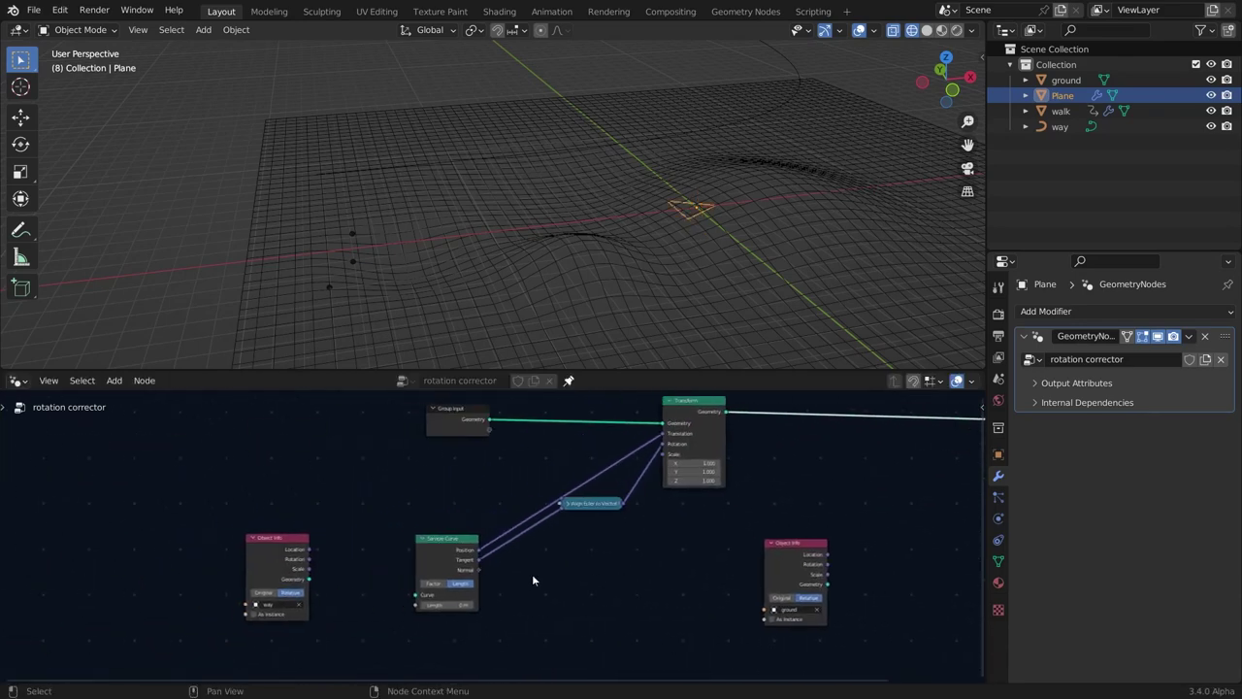
scroll(532, 580, up, 2)
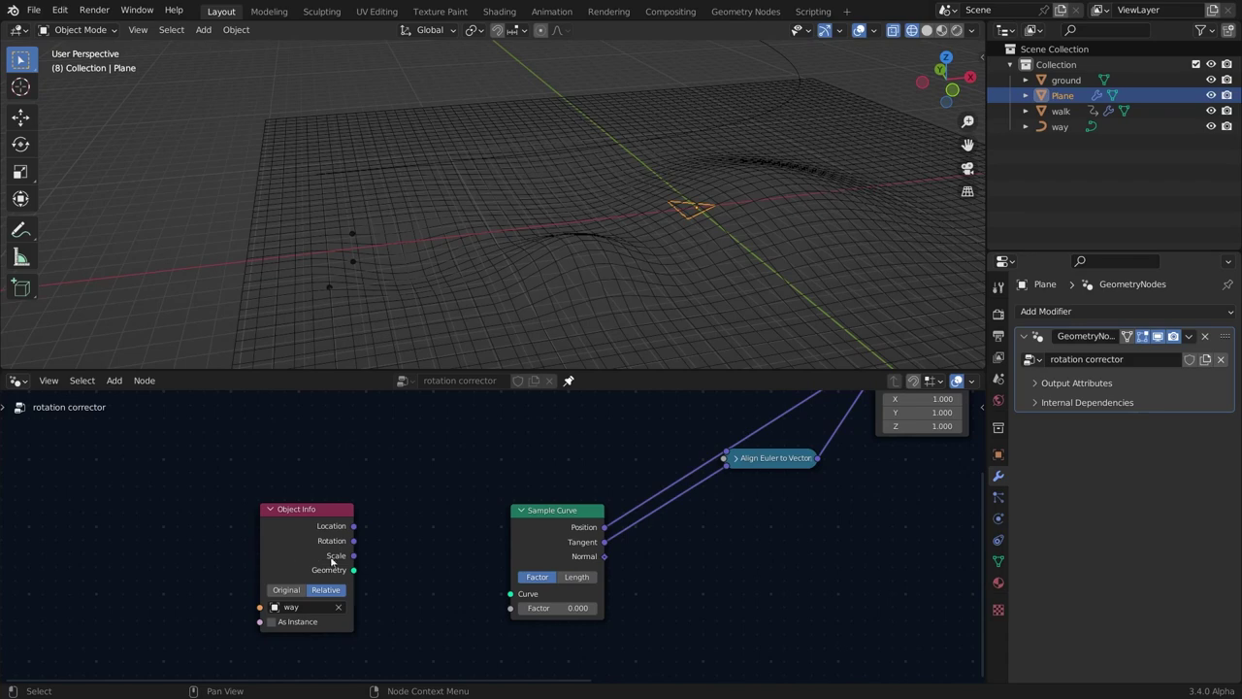
Connect the way curve's Geometry output to Sample Curve's Curve input and move its Object Info node up.
drag(354, 572, 511, 593)
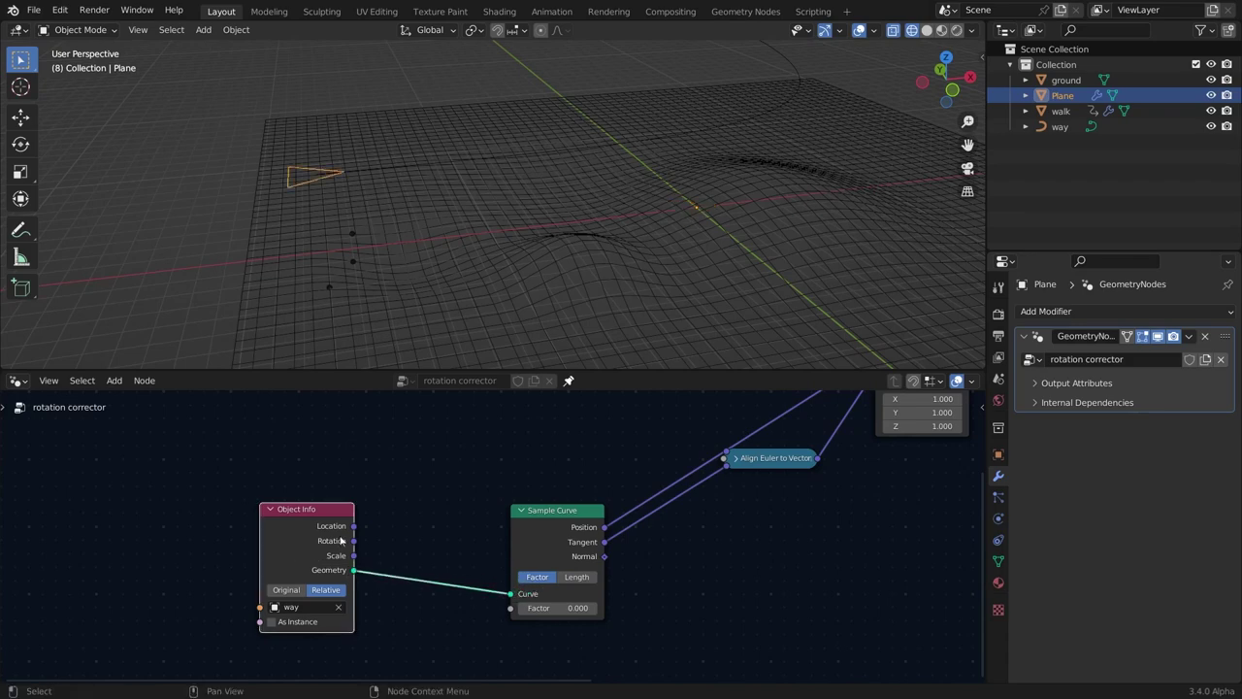
drag(321, 540, 314, 478)
scroll(408, 461, down, 3)
Duplicate the Group Input node beside Sample Curve, expose Factor as a group input, and vary it in the modifier.
click(555, 433)
scroll(529, 447, up, 1)
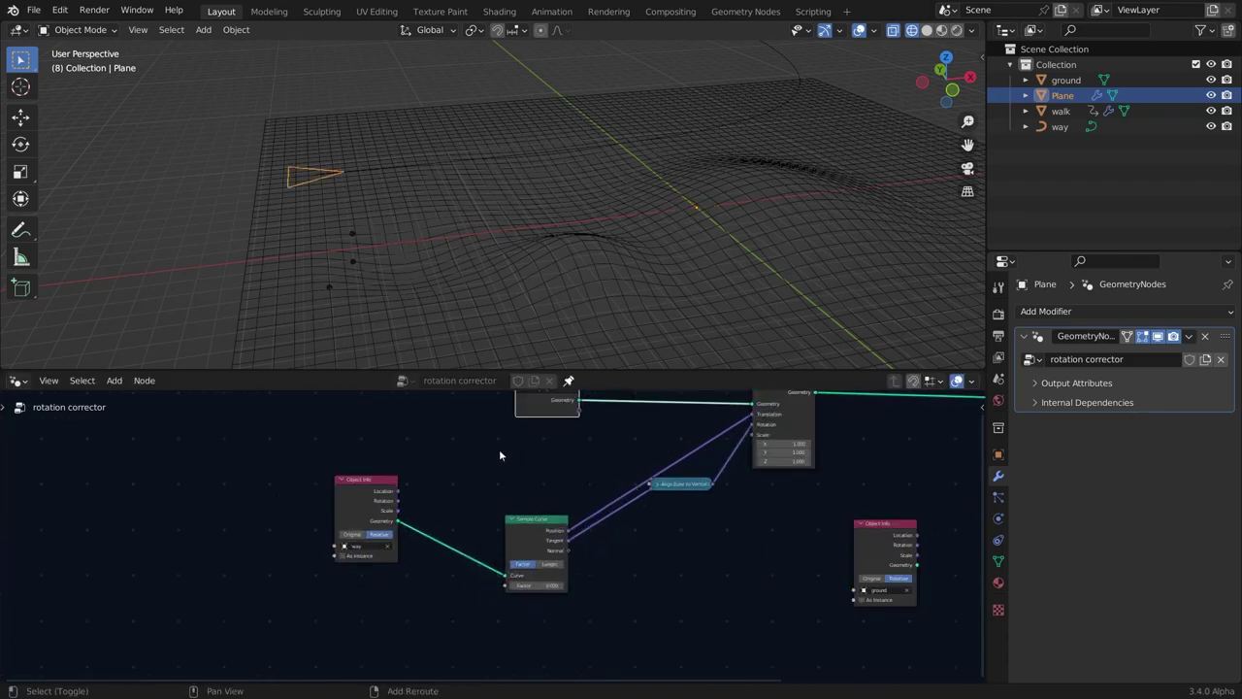
key(shift+d)
click(338, 632)
scroll(492, 538, up, 4)
drag(510, 603, 387, 622)
drag(359, 618, 355, 623)
drag(1155, 377, 1113, 382)
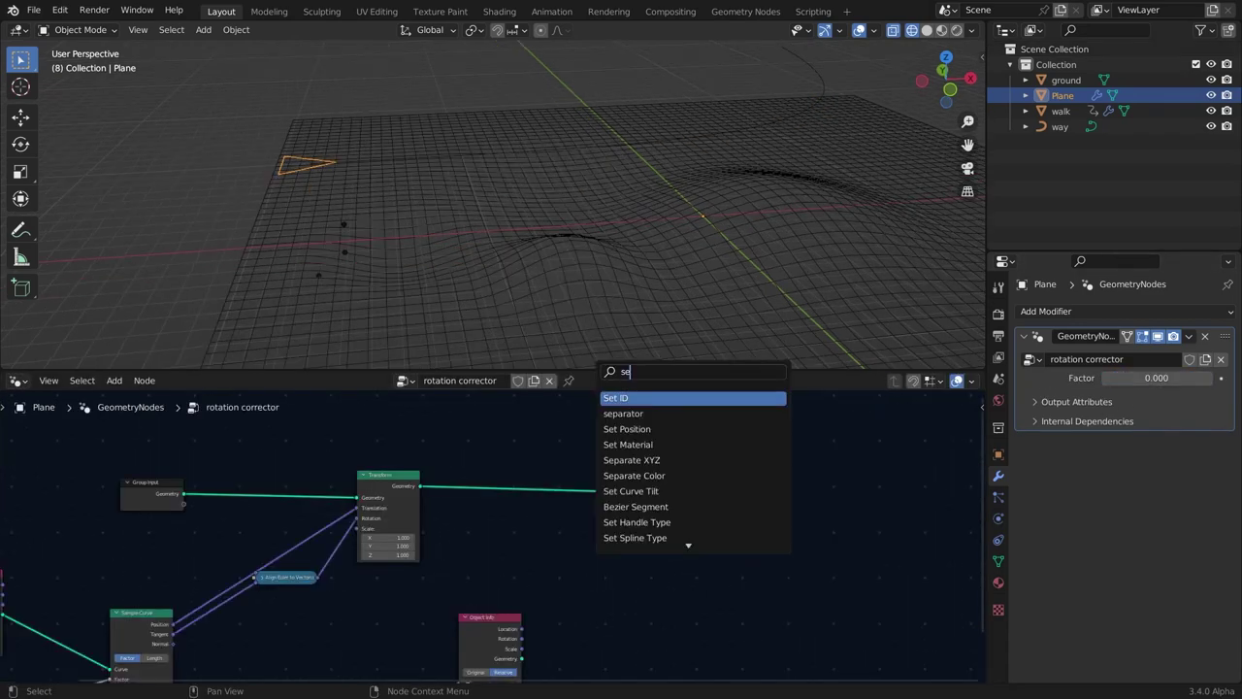
Insert Set Position before Group Output and feed its Position from the Hit Position of a Raycast against the ground geometry.
text(t)
key(Return)
drag(524, 552, 546, 549)
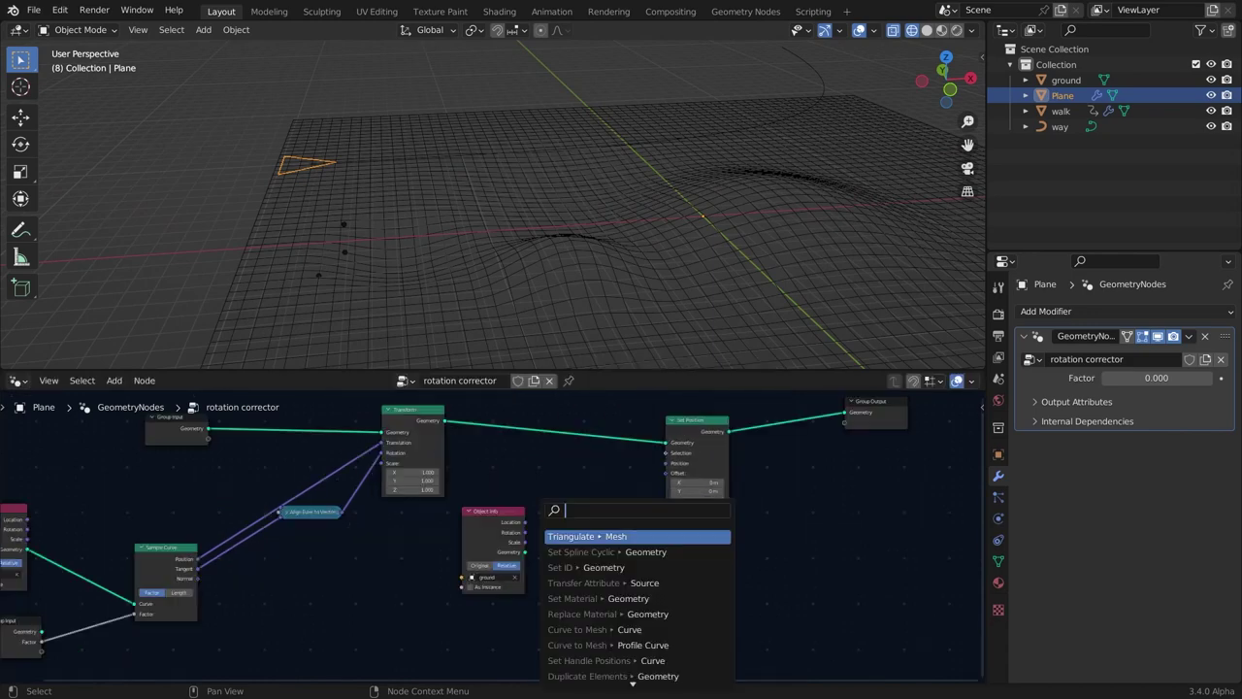
drag(631, 526, 710, 444)
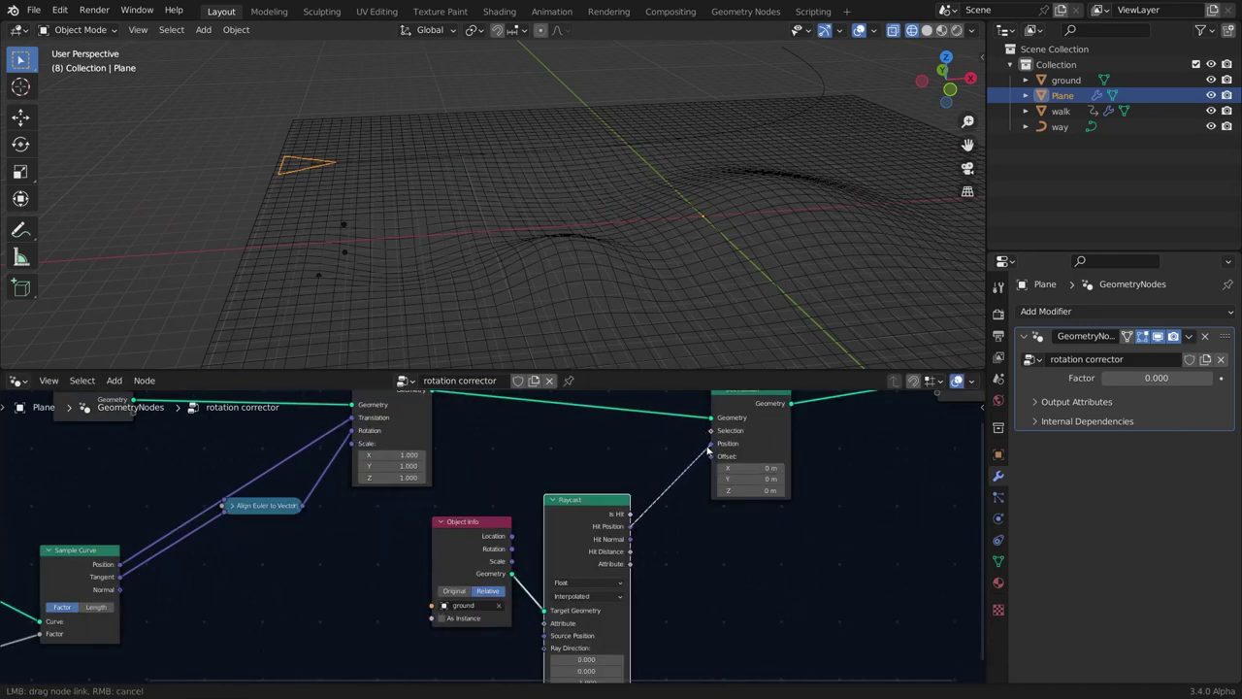
Examine from several angles how the triangle follows the uneven ground while varying the modifier's Factor.
middle_drag(461, 260, 527, 277)
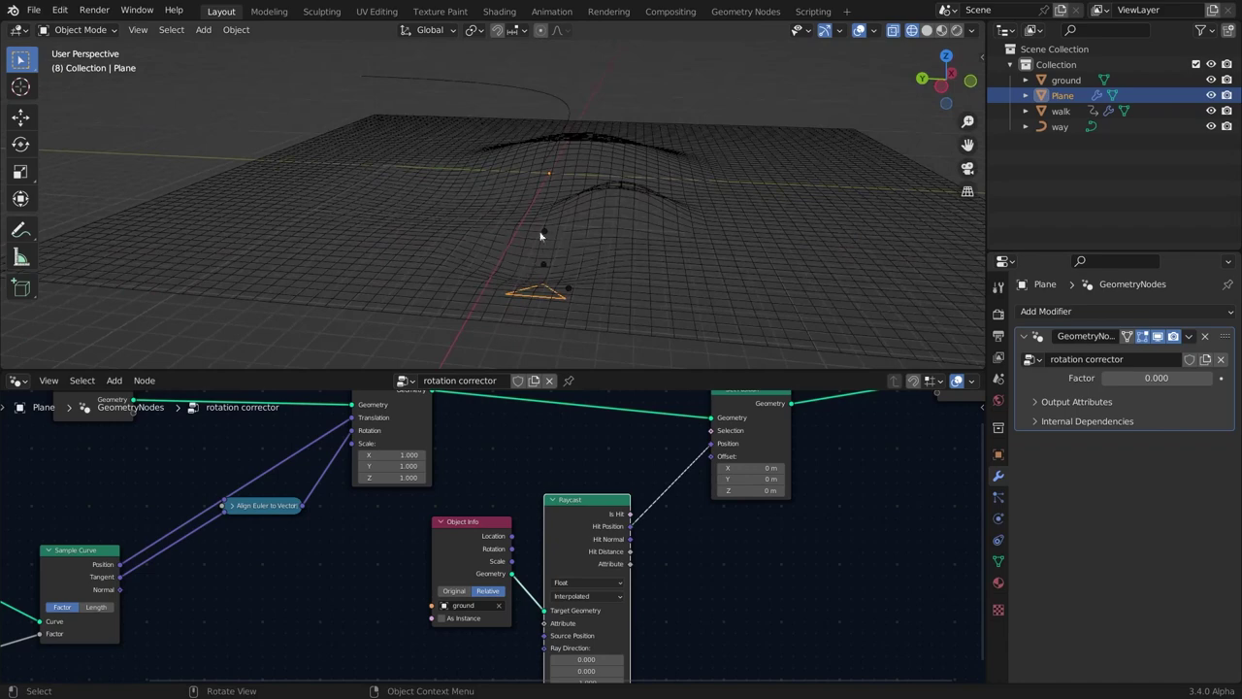
middle_drag(505, 207, 333, 201)
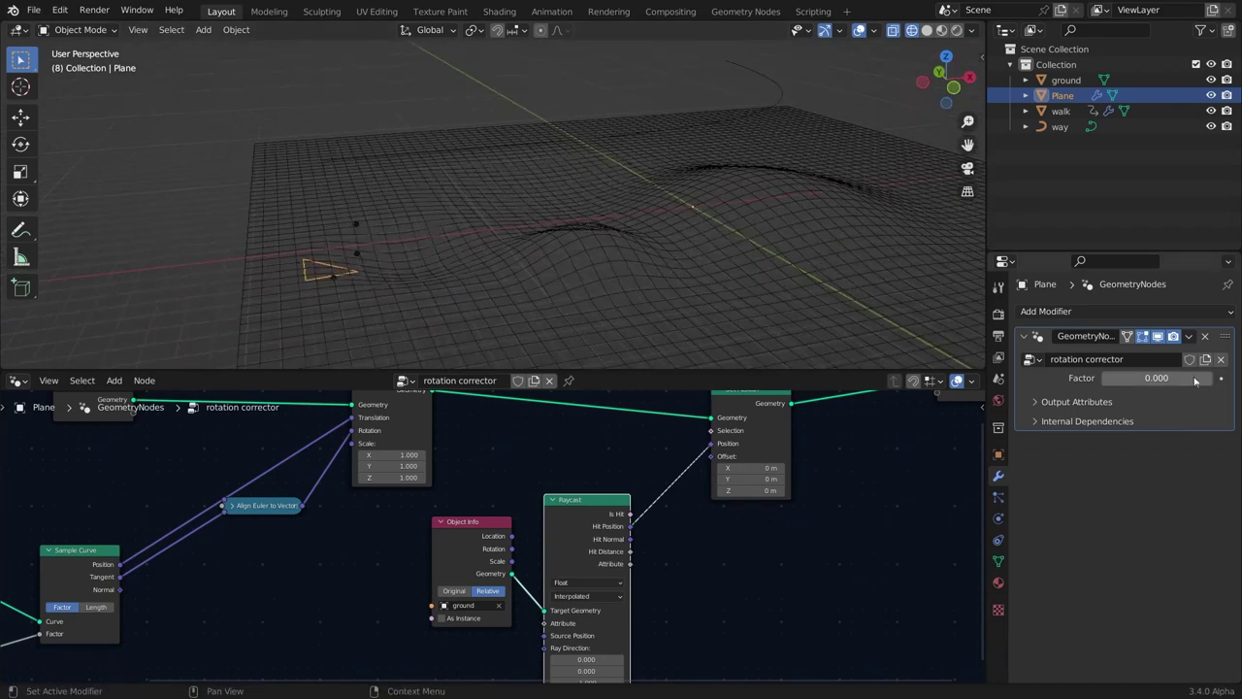
drag(1155, 377, 1103, 378)
middle_drag(485, 184, 253, 311)
key(Tab)
mouse_move(429, 226)
middle_down()
mouse_move(496, 208)
mouse_move(330, 216)
mouse_move(297, 289)
mouse_move(405, 280)
mouse_move(676, 166)
mouse_move(432, 240)
middle_up()
key(Tab)
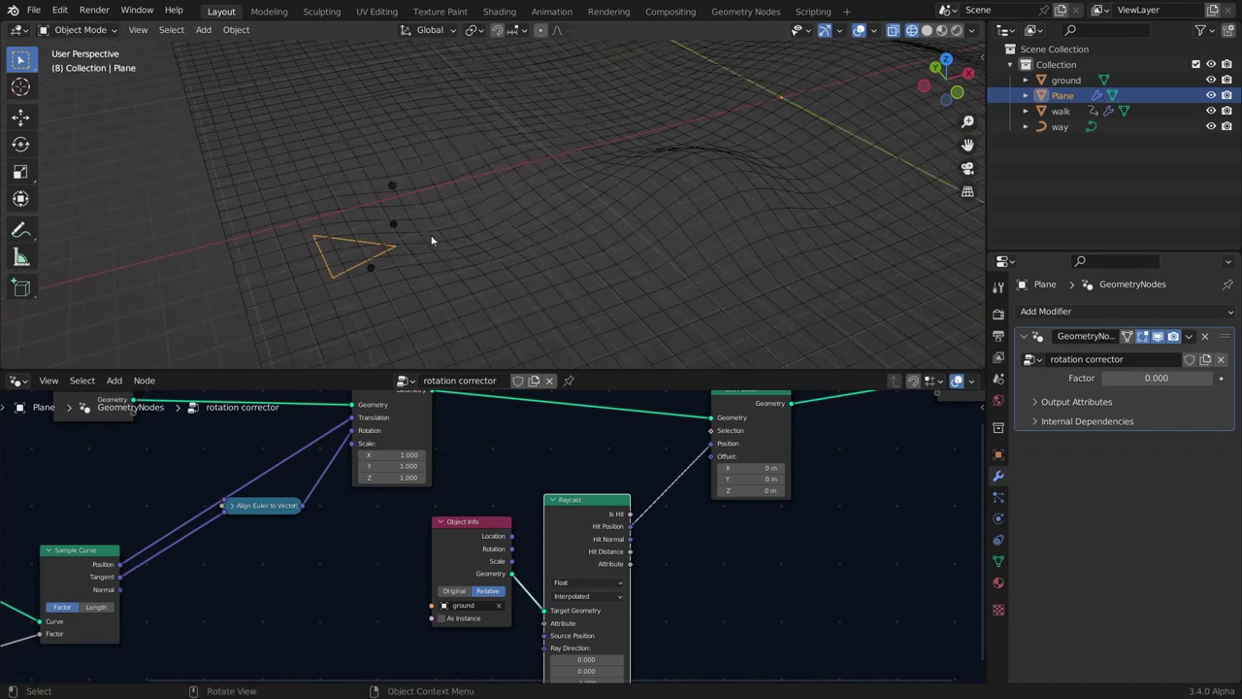
middle_drag(431, 241, 416, 232)
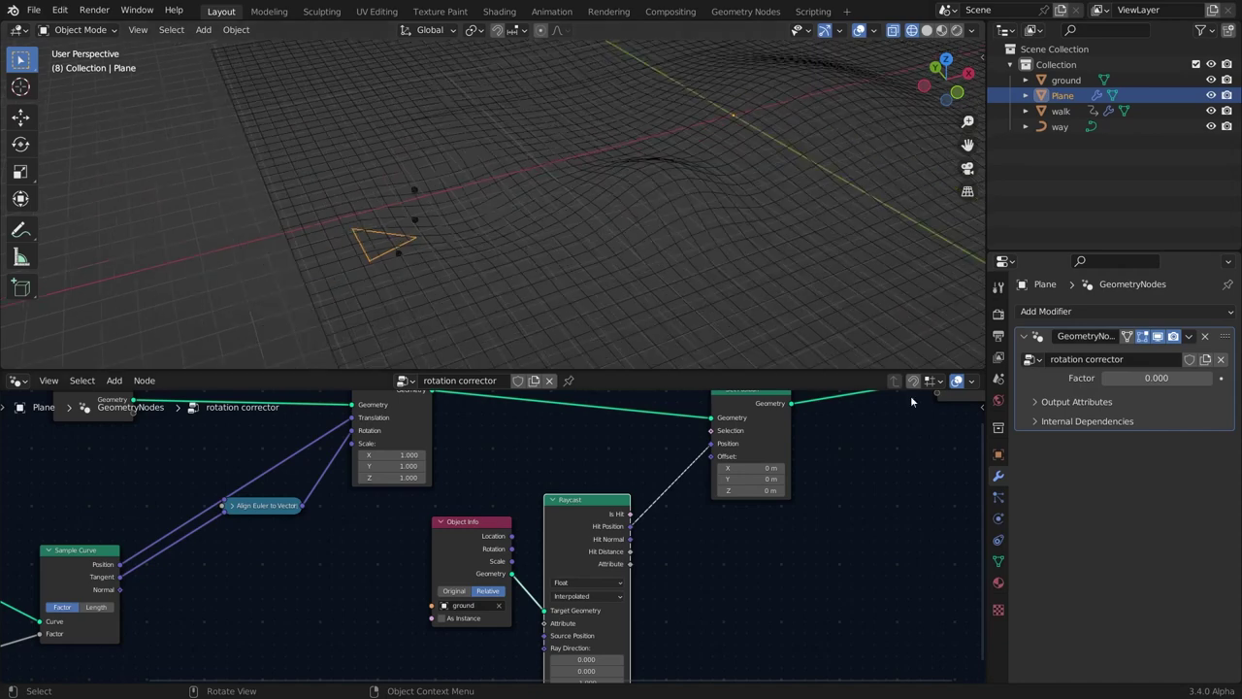
mouse_move(1159, 380)
mouse_down()
mouse_move(1201, 380)
mouse_move(1155, 380)
mouse_up()
mouse_move(695, 323)
middle_down()
mouse_move(471, 216)
mouse_move(489, 218)
middle_up()
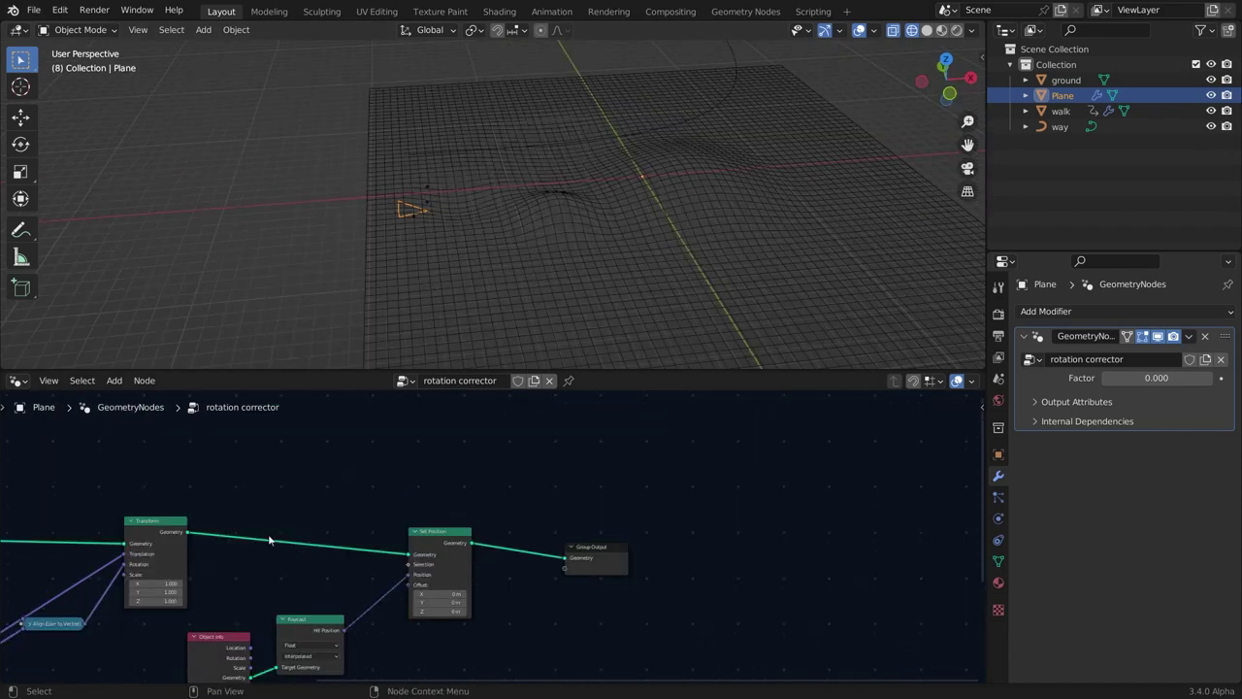
Save the file, select the walk object and switch the node editor area to the Timeline.
key(ctrl+s)
key(Home)
middle_drag(13, 529, 300, 438)
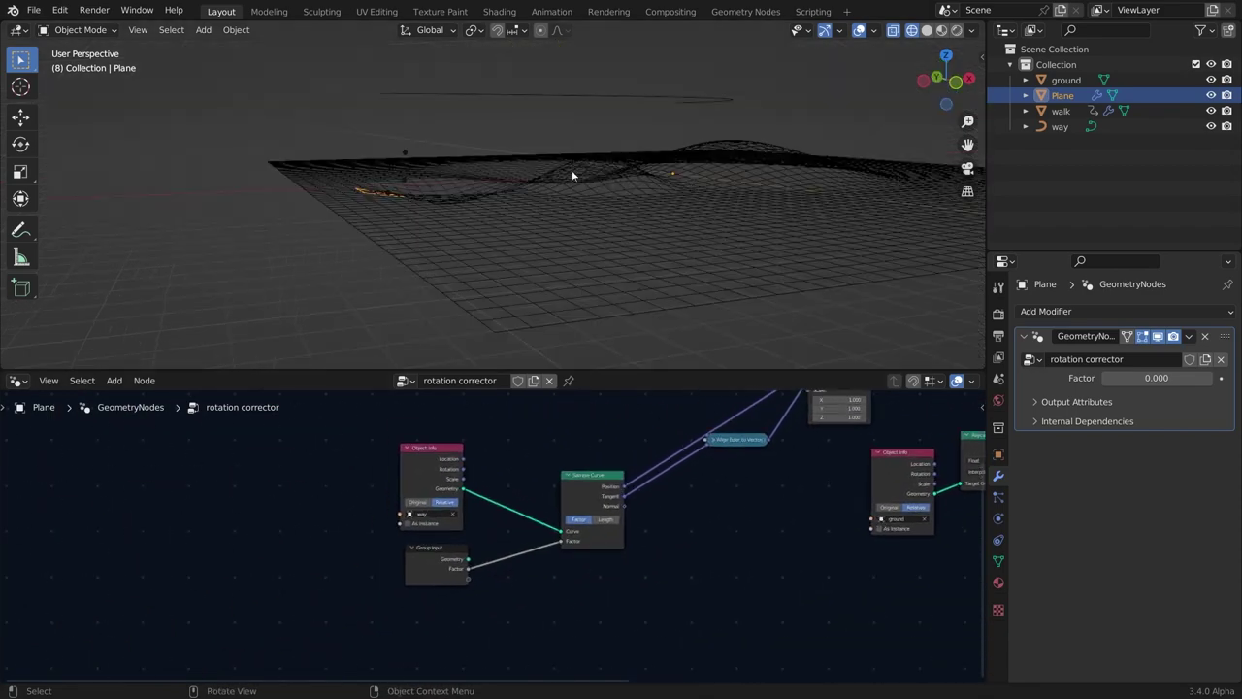
mouse_move(572, 171)
middle_down()
mouse_move(533, 224)
mouse_move(516, 200)
mouse_move(386, 183)
middle_up()
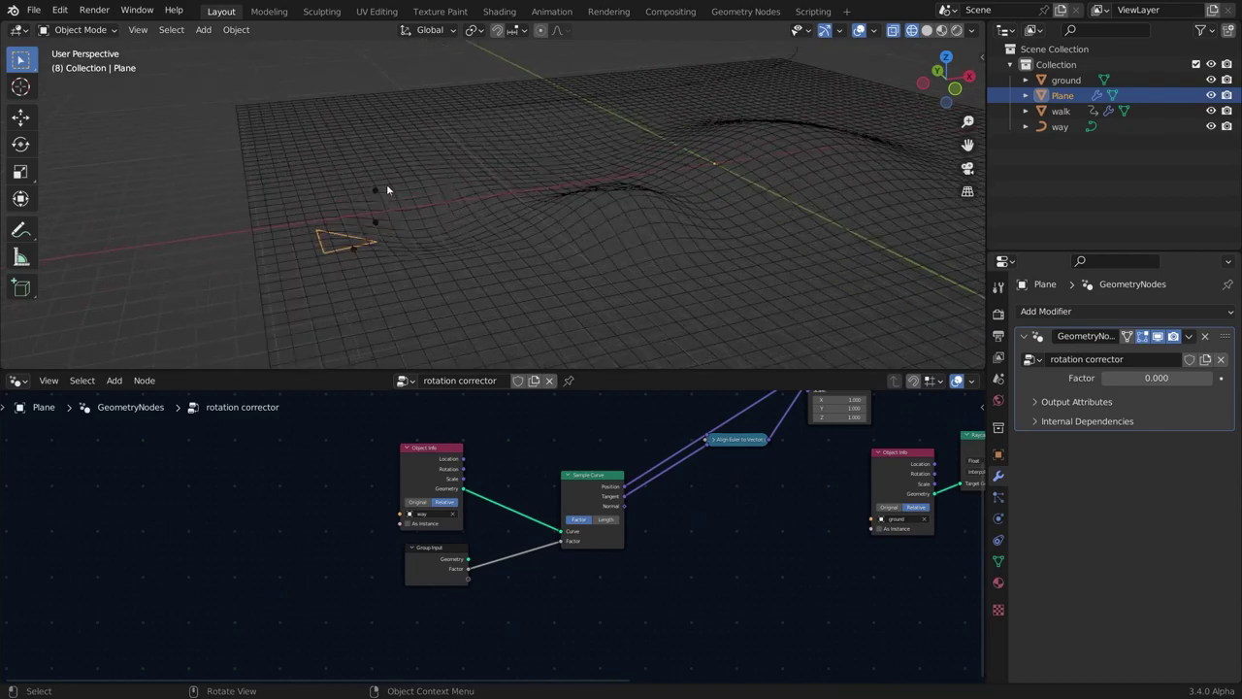
mouse_move(355, 252)
middle_down()
mouse_move(331, 202)
mouse_move(388, 277)
mouse_move(423, 228)
mouse_move(336, 239)
mouse_move(407, 256)
mouse_move(369, 289)
mouse_move(321, 224)
mouse_move(330, 213)
middle_up()
click(423, 233)
key(ctrl+s)
click(18, 380)
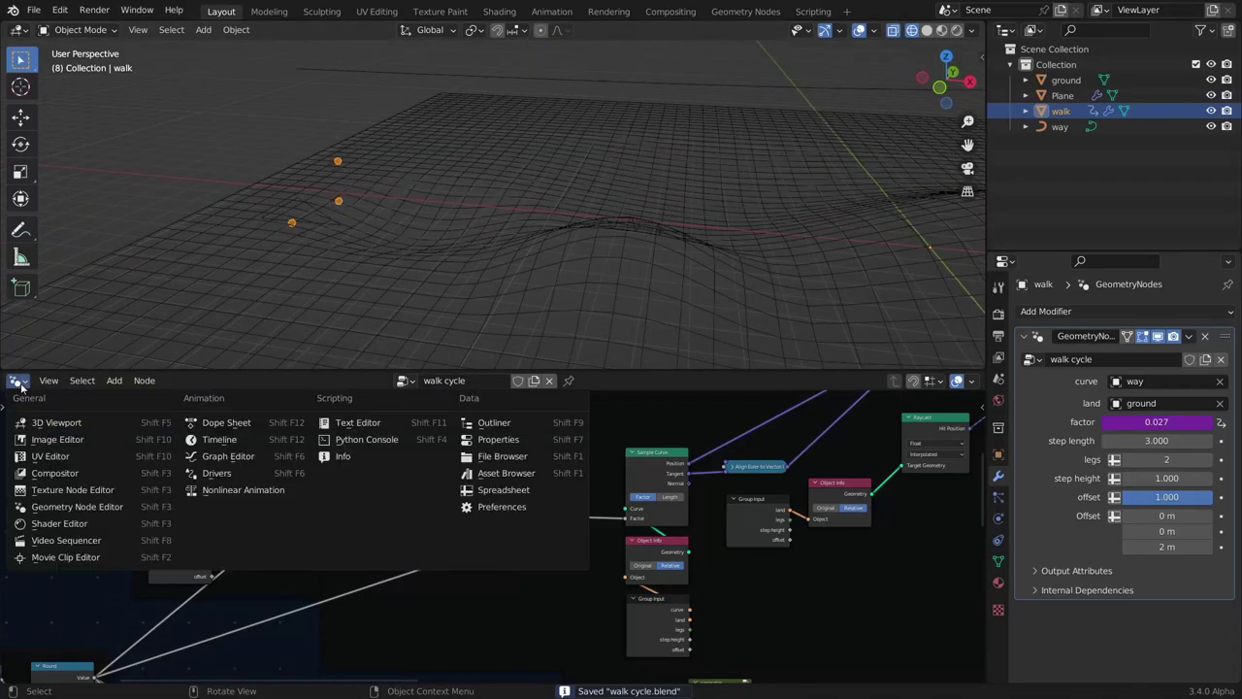
click(220, 439)
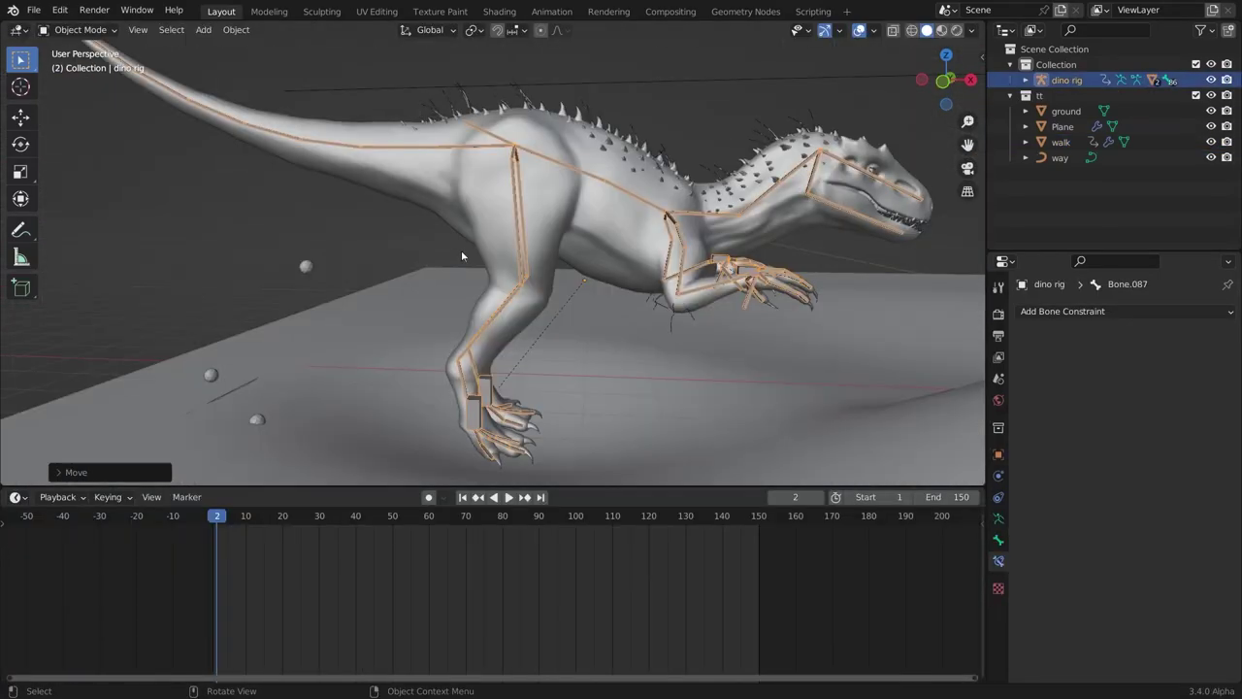
Try to widen the spacing of the walk object's vertices by scaling them about 1.8 along global Y.
scroll(767, 330, up, 3)
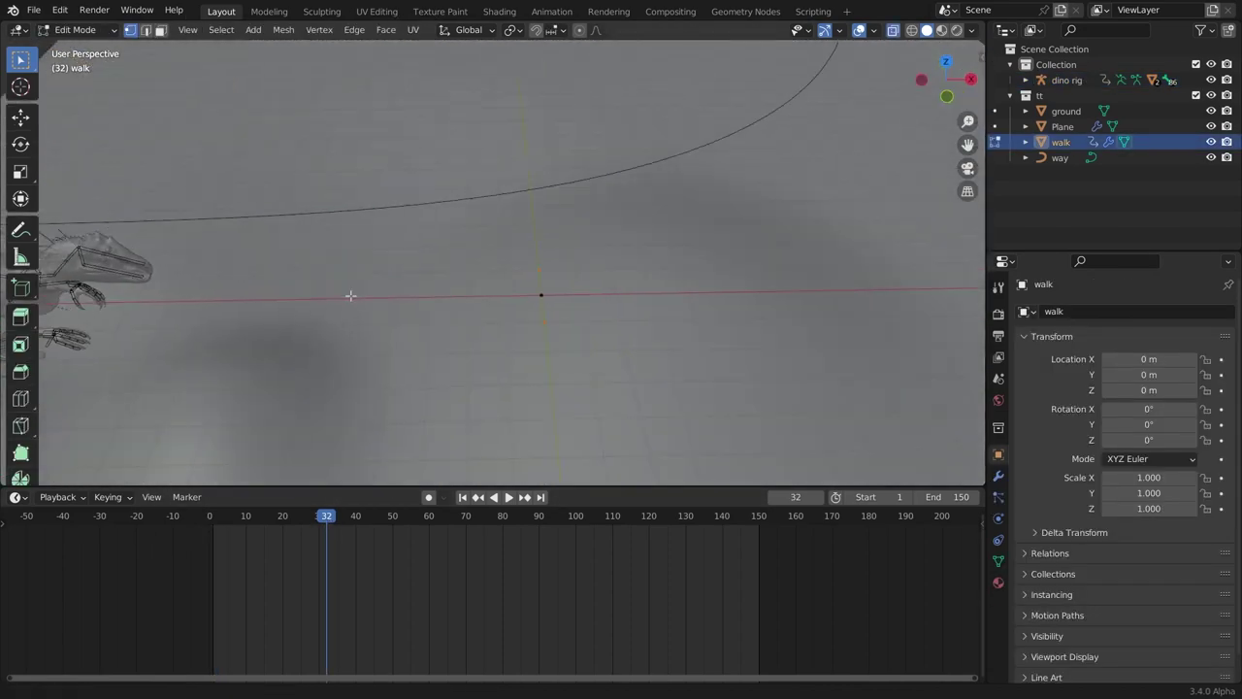
middle_drag(351, 295, 457, 259)
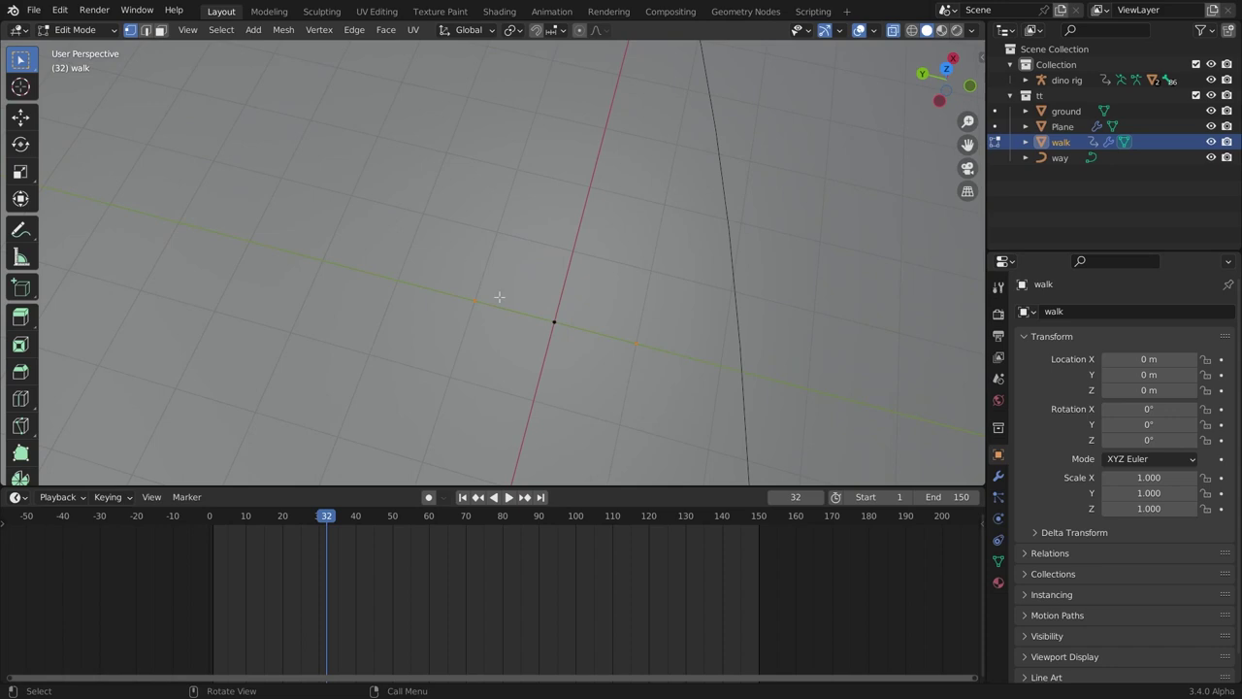
key(s)
key(y)
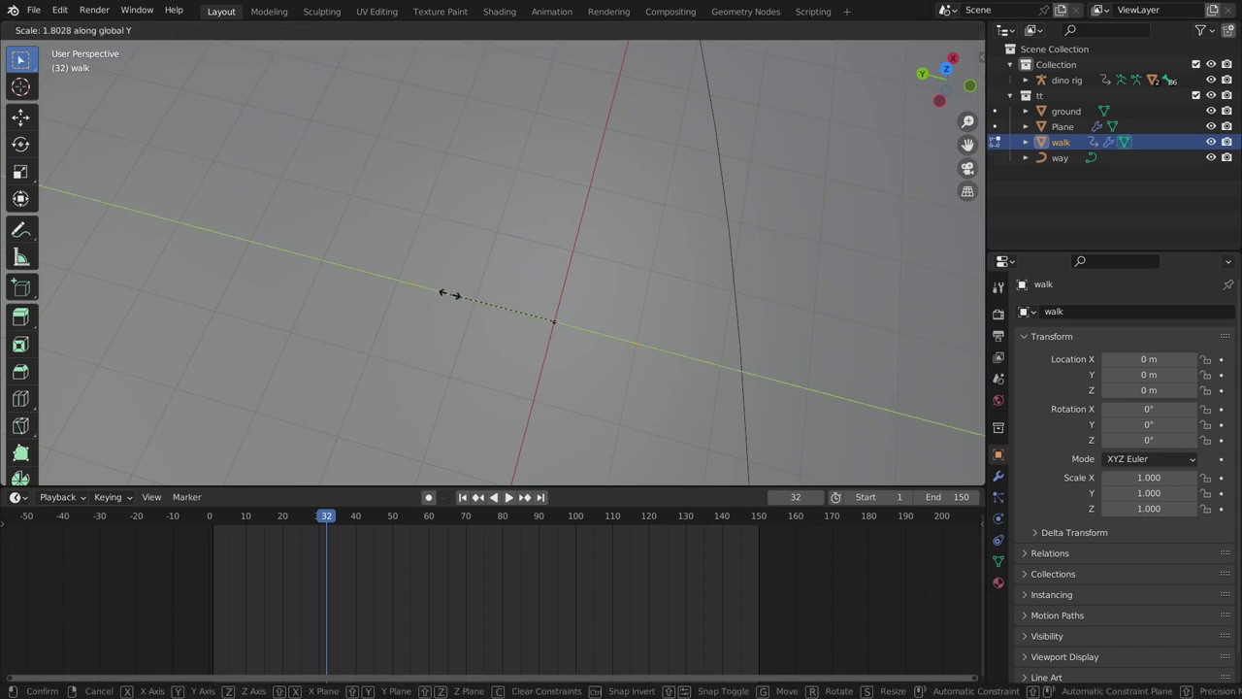
key(Escape)
Put the dino rig in Pose Mode and select the foot control bone.
click(340, 289)
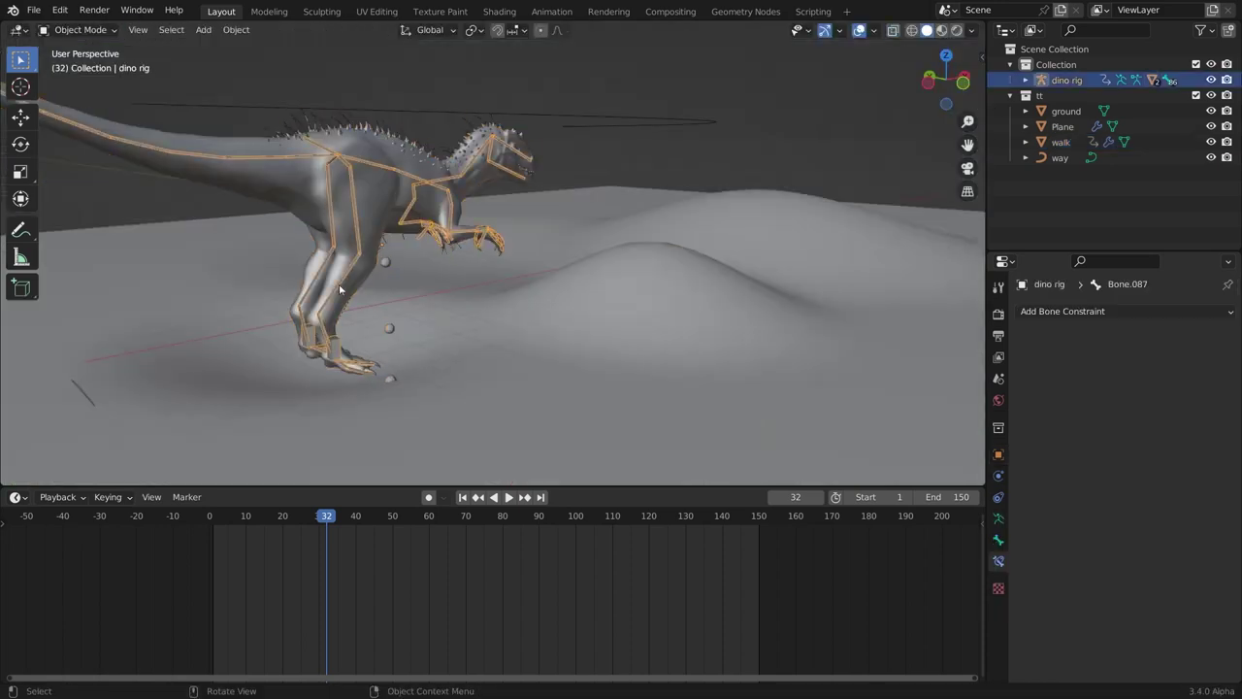
key(ctrl+Tab)
scroll(330, 262, up, 3)
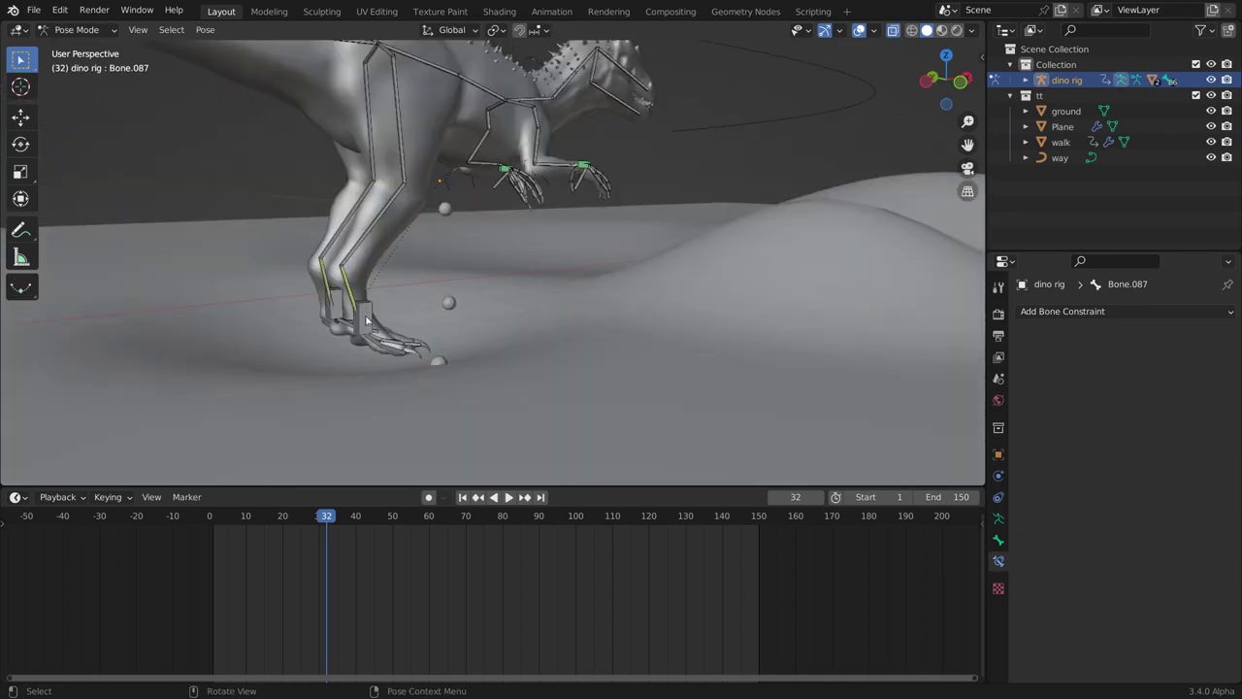
shift+middle_drag(408, 277, 461, 321)
scroll(456, 291, down, 3)
middle_drag(442, 262, 470, 264)
scroll(479, 296, up, 2)
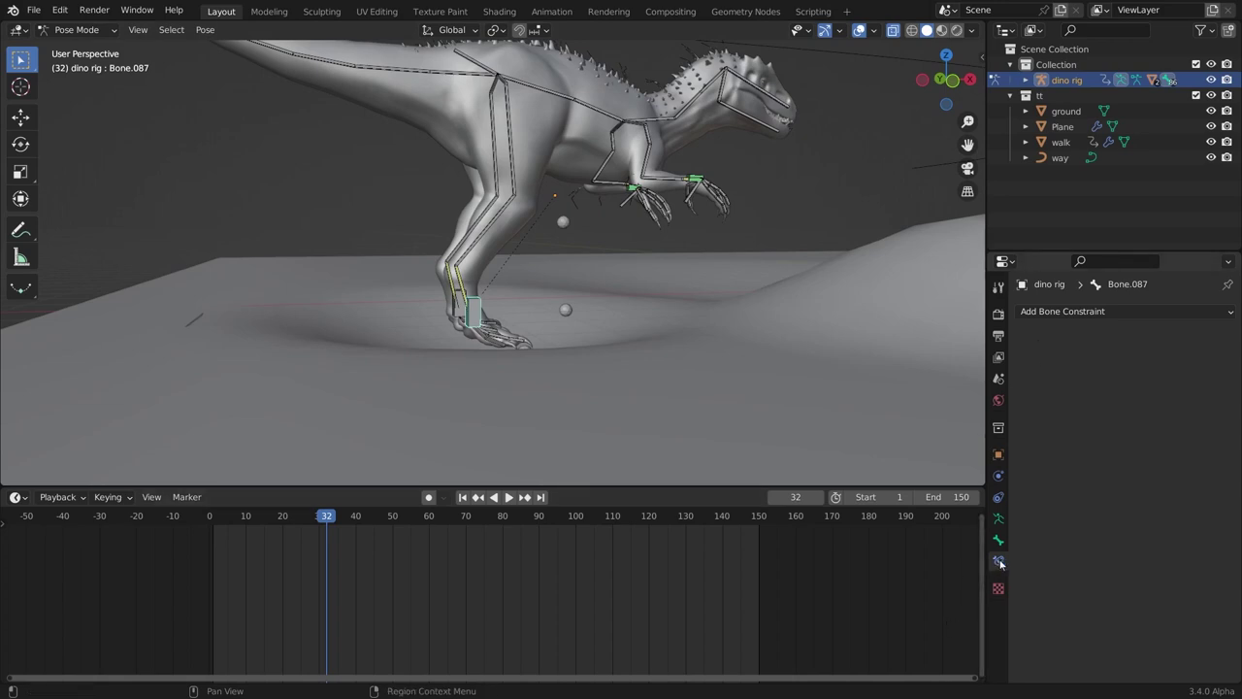
Add a Copy Location constraint to the foot control bone with the walk object as its target.
click(1118, 310)
click(952, 355)
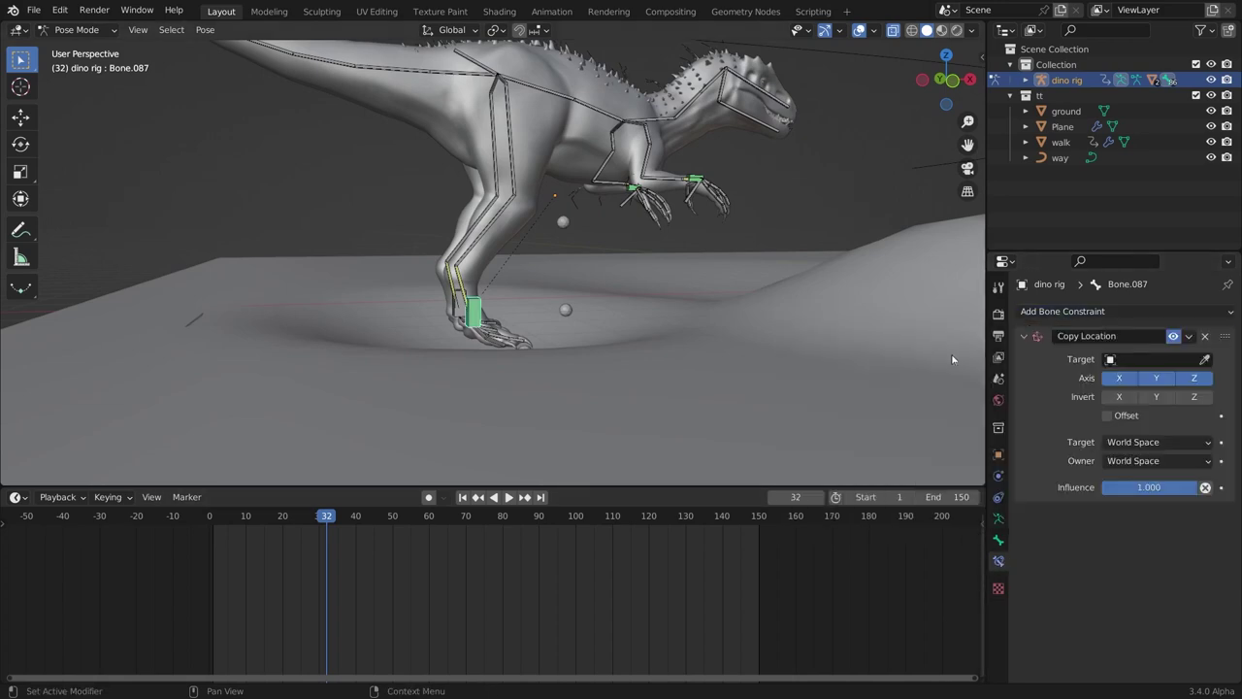
click(1205, 359)
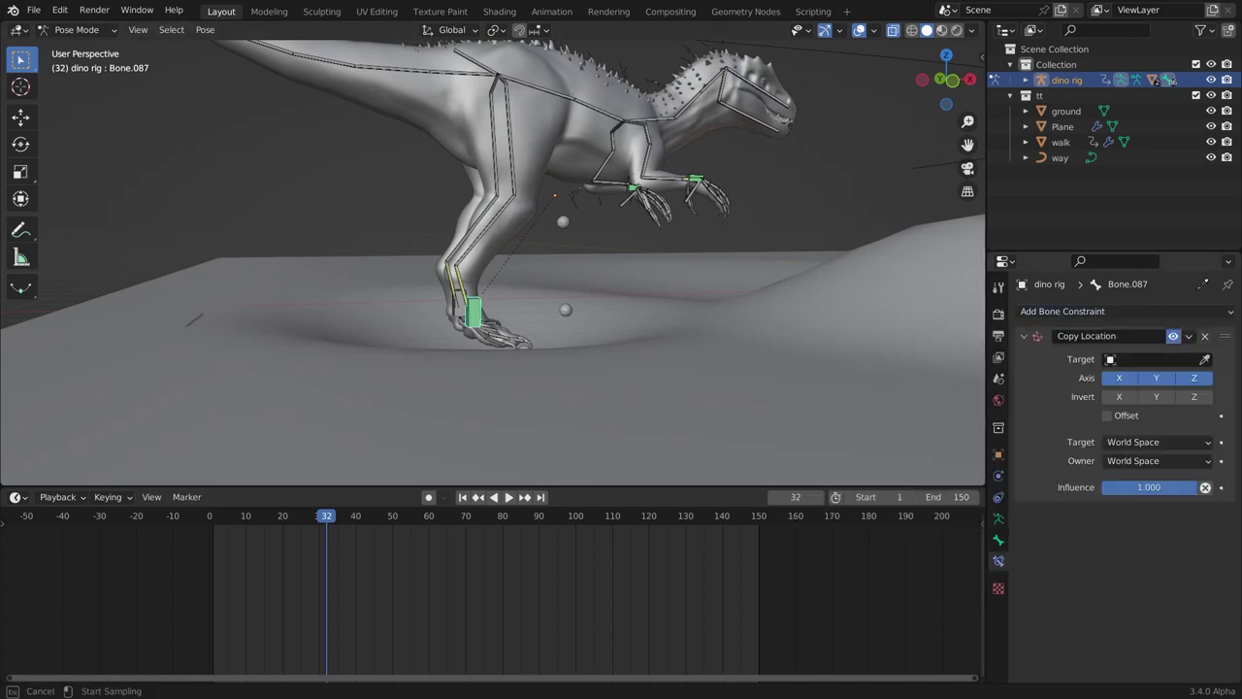
click(1068, 142)
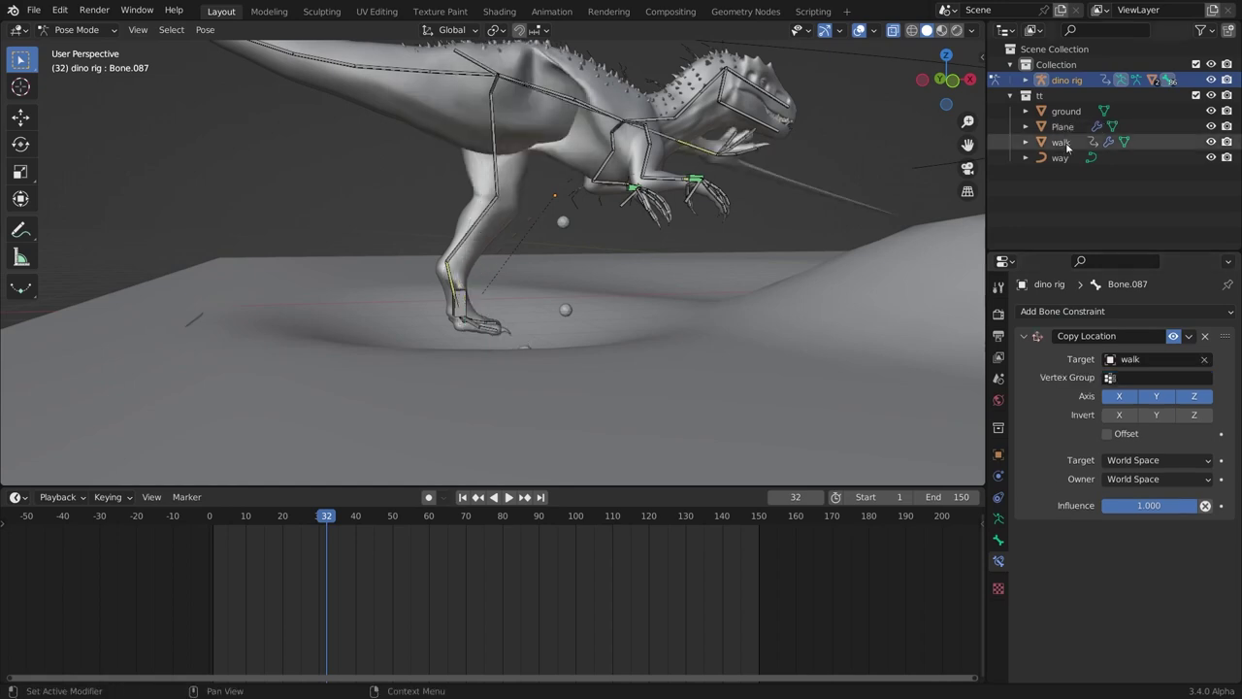
Select the walk object, enter Edit Mode and turn on X-ray display to expose its vertices.
click(1066, 151)
scroll(680, 233, down, 5)
middle_drag(680, 228, 437, 328)
scroll(649, 341, up, 3)
key(Tab)
key(alt+z)
scroll(437, 328, up, 4)
middle_drag(437, 328, 508, 297)
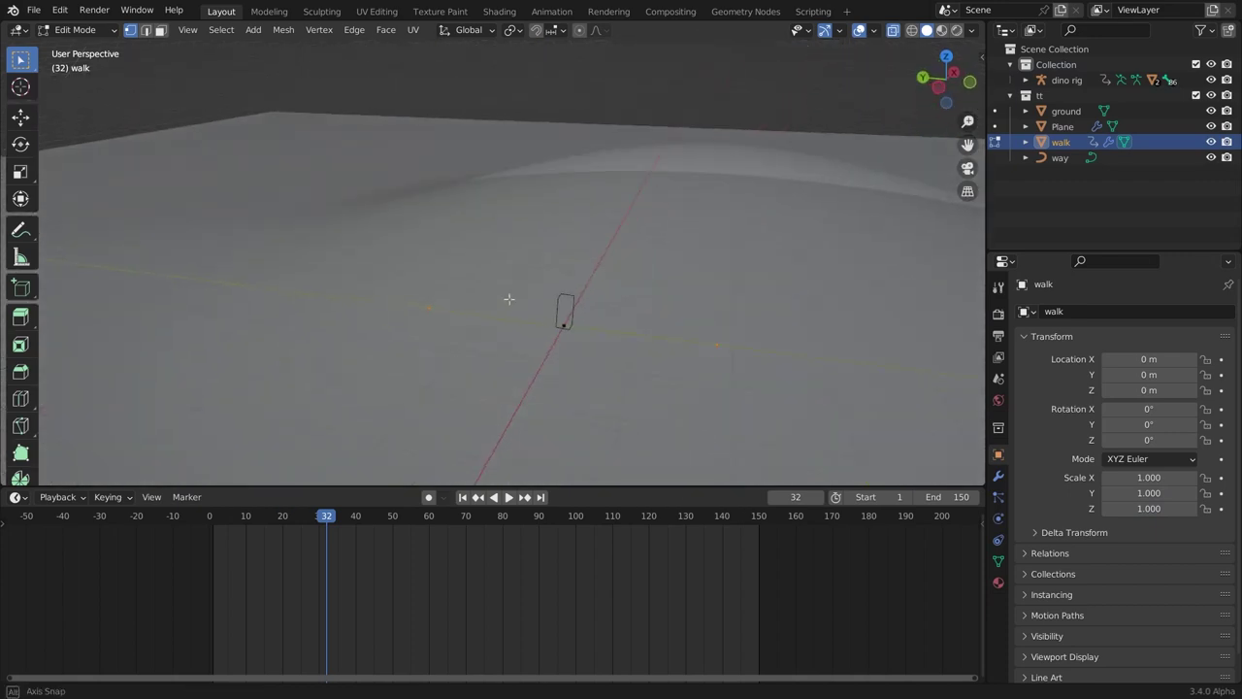
Create a vertex group named 1 on the walk mesh and assign the vertex on the positive Y side.
click(999, 561)
middle_drag(437, 292, 384, 312)
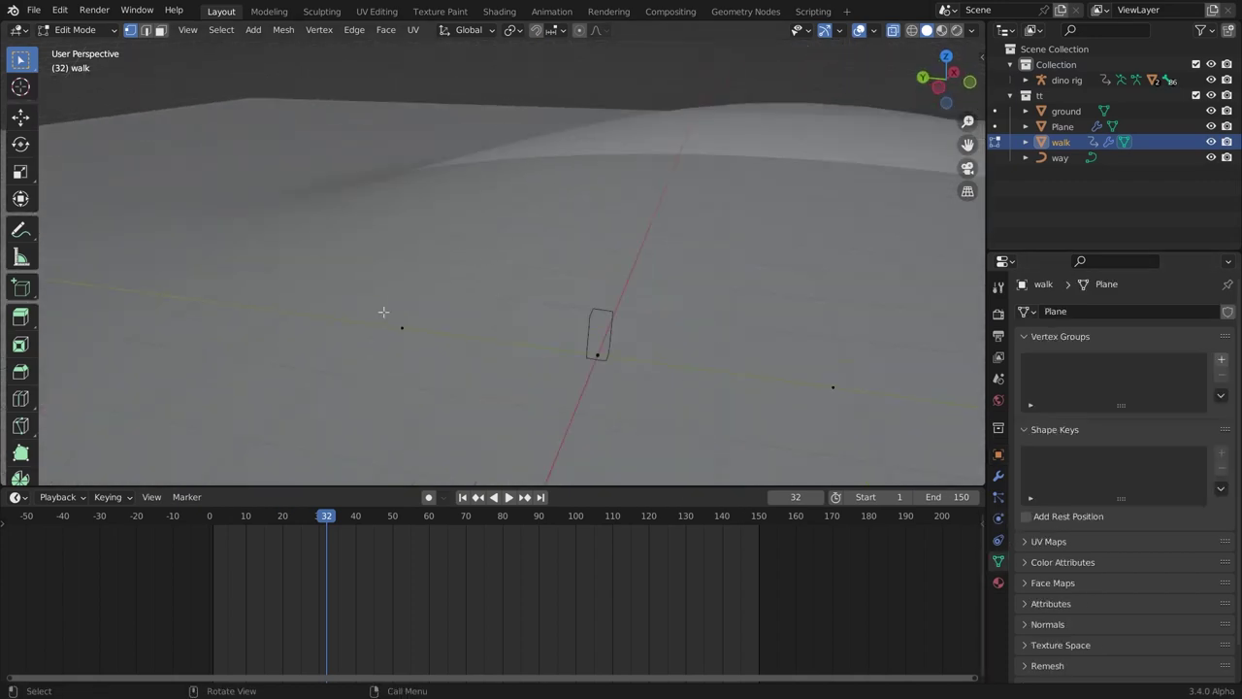
click(1221, 360)
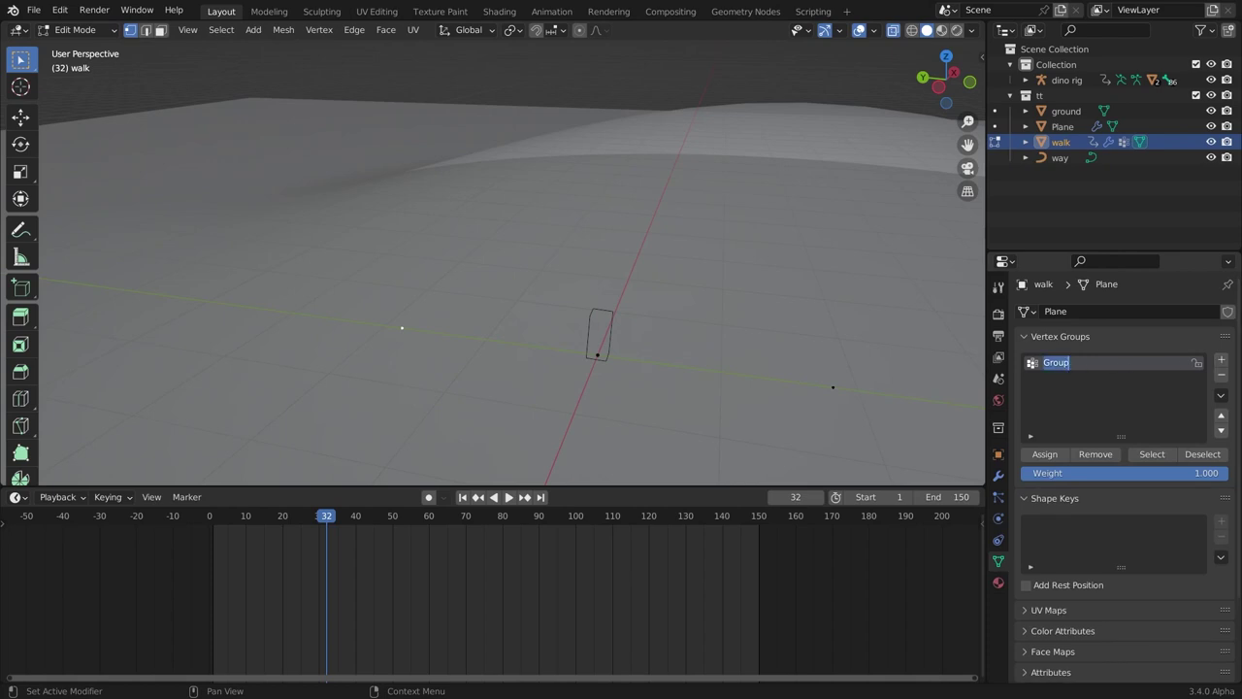
text(1)
click(1044, 455)
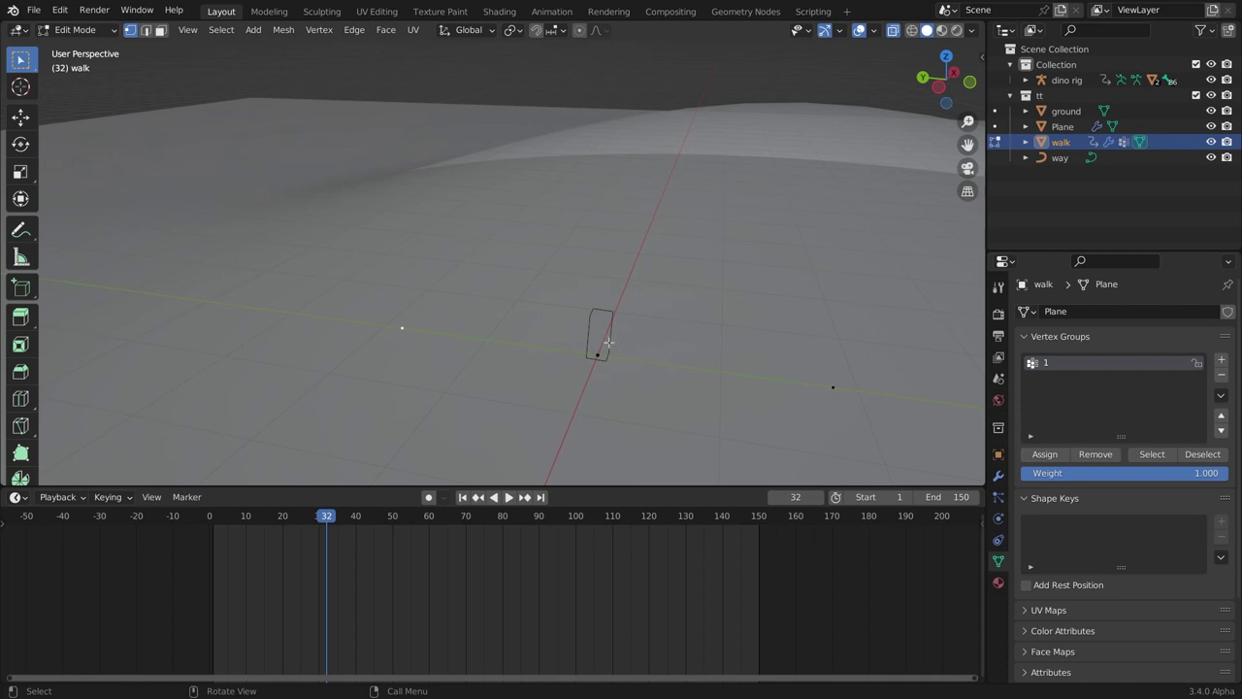
Add a vertex group named m and assign the middle vertex at the origin.
click(1221, 360)
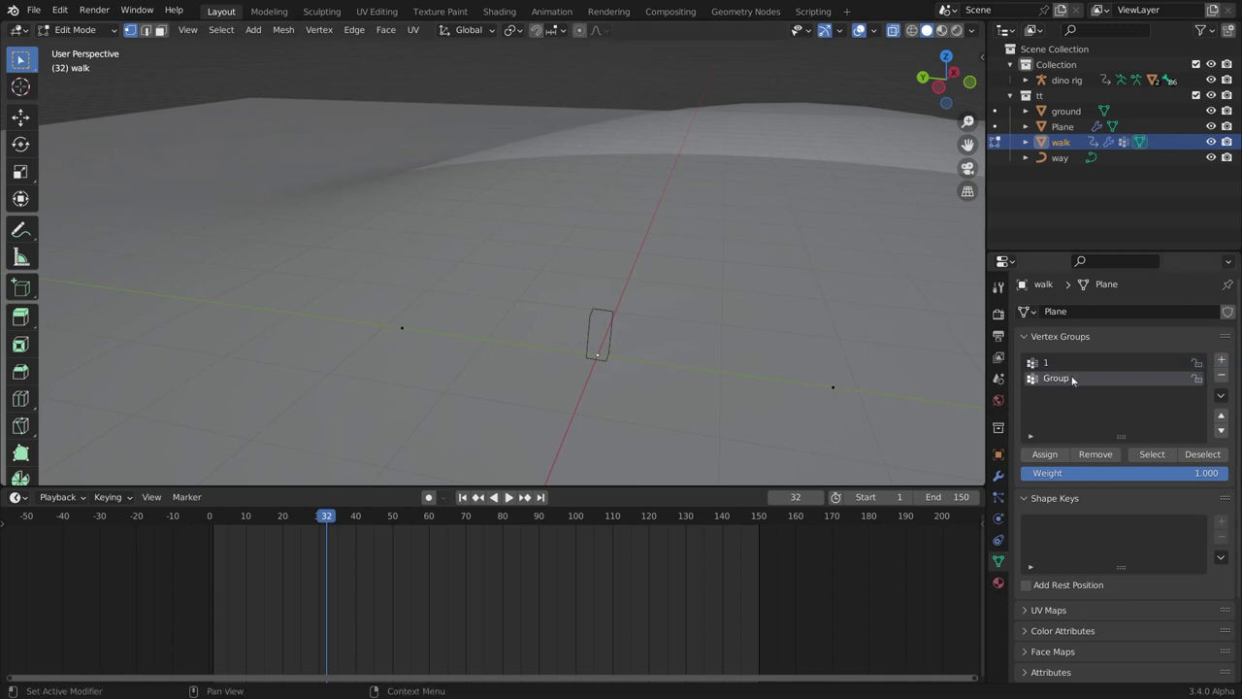
double_click(1058, 379)
text(m)
key(Return)
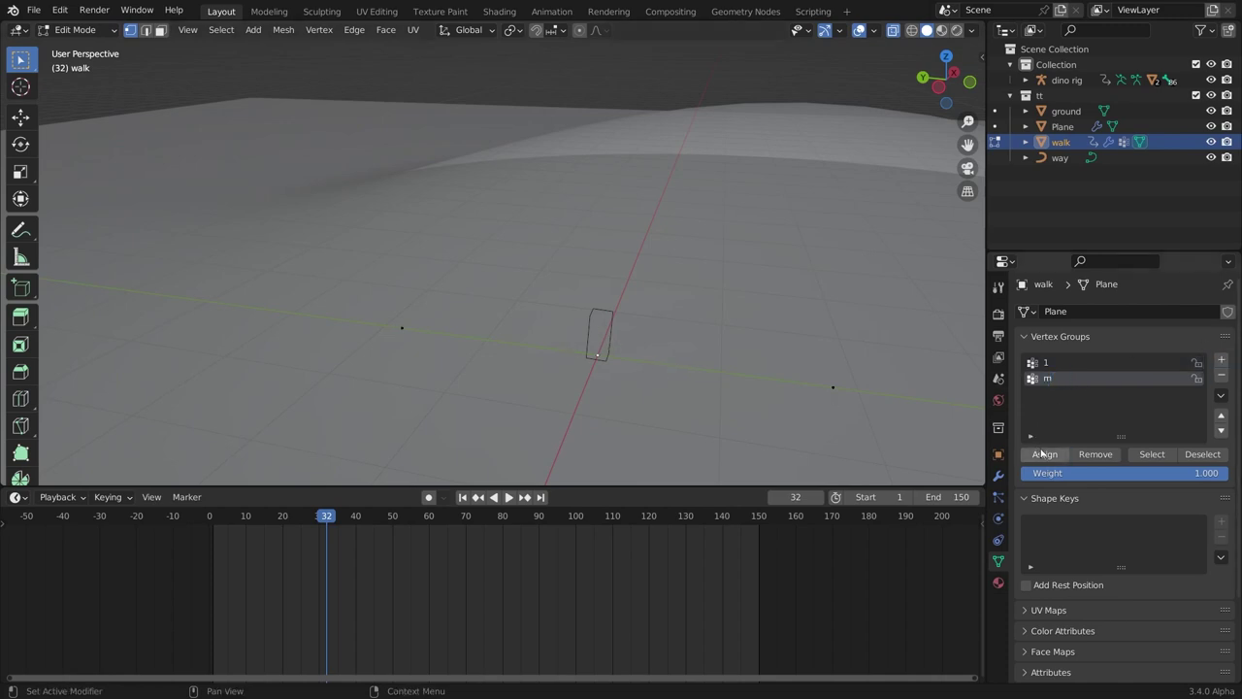
click(1043, 455)
Add a third vertex group named 2 for the vertex on the negative Y side.
click(1222, 360)
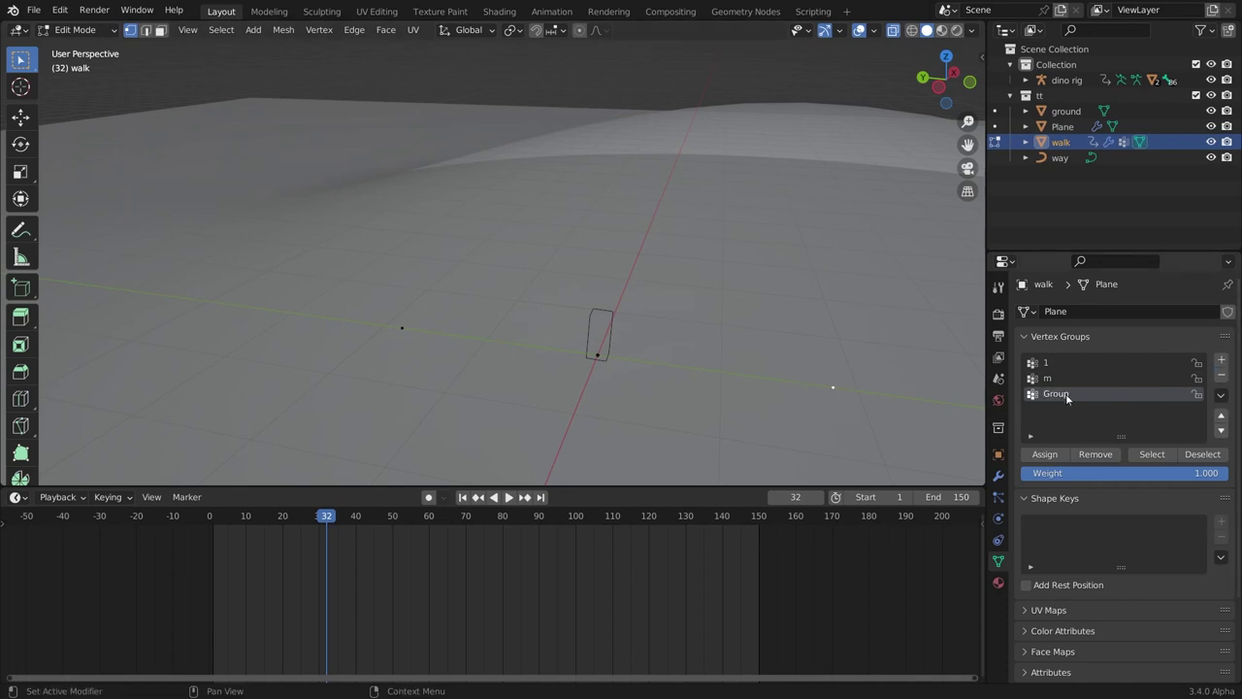
double_click(1068, 393)
key(ctrl+a)
text(2)
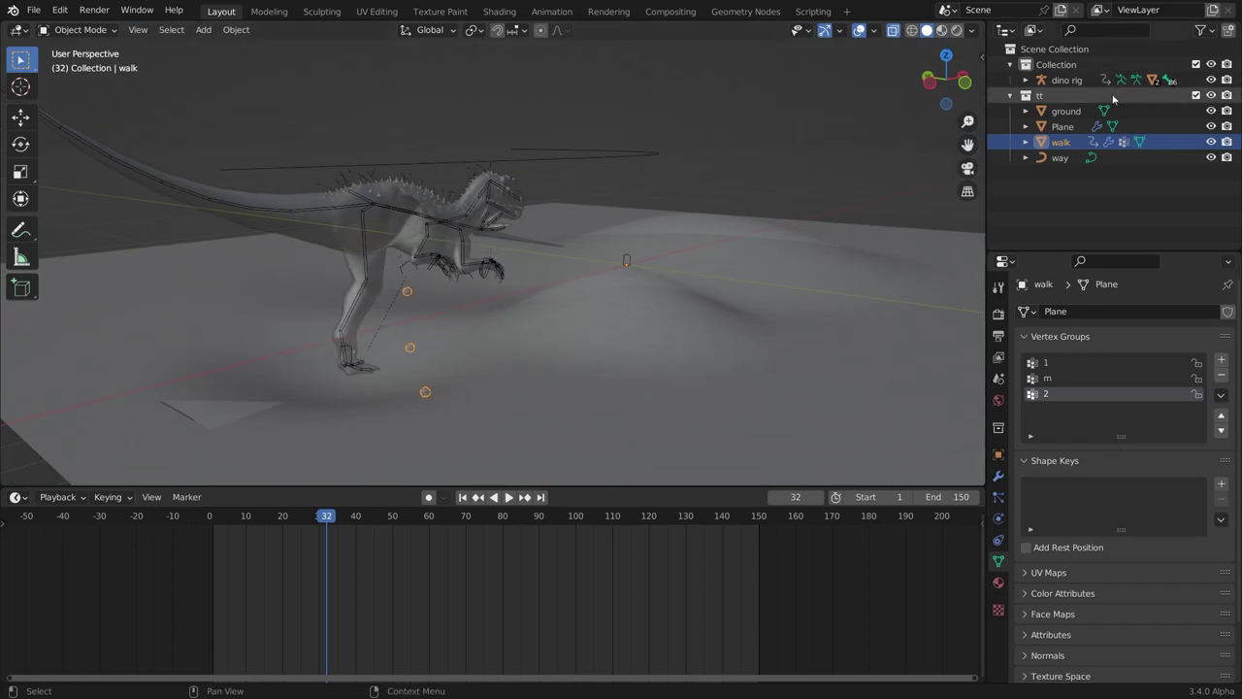
Put the dino rig in Pose Mode and set vertex group 2 in the foot control bone's Copy Location constraint targeting walk.
click(1067, 79)
key(ctrl+Tab)
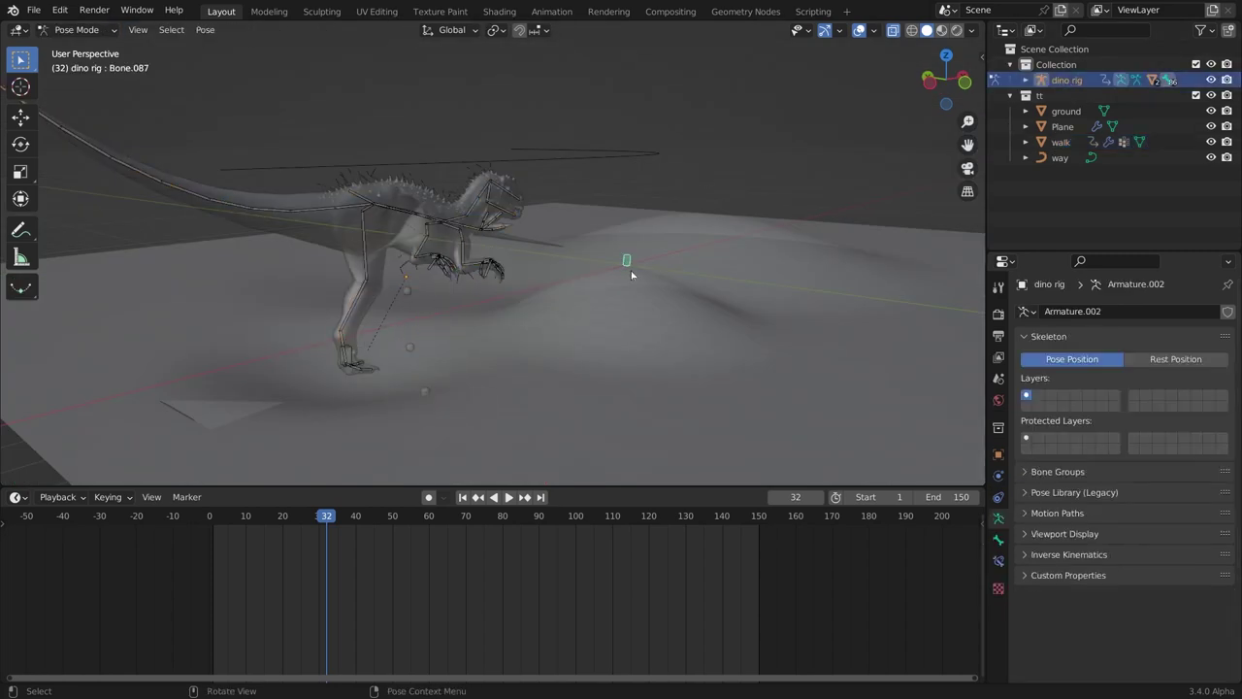
click(998, 561)
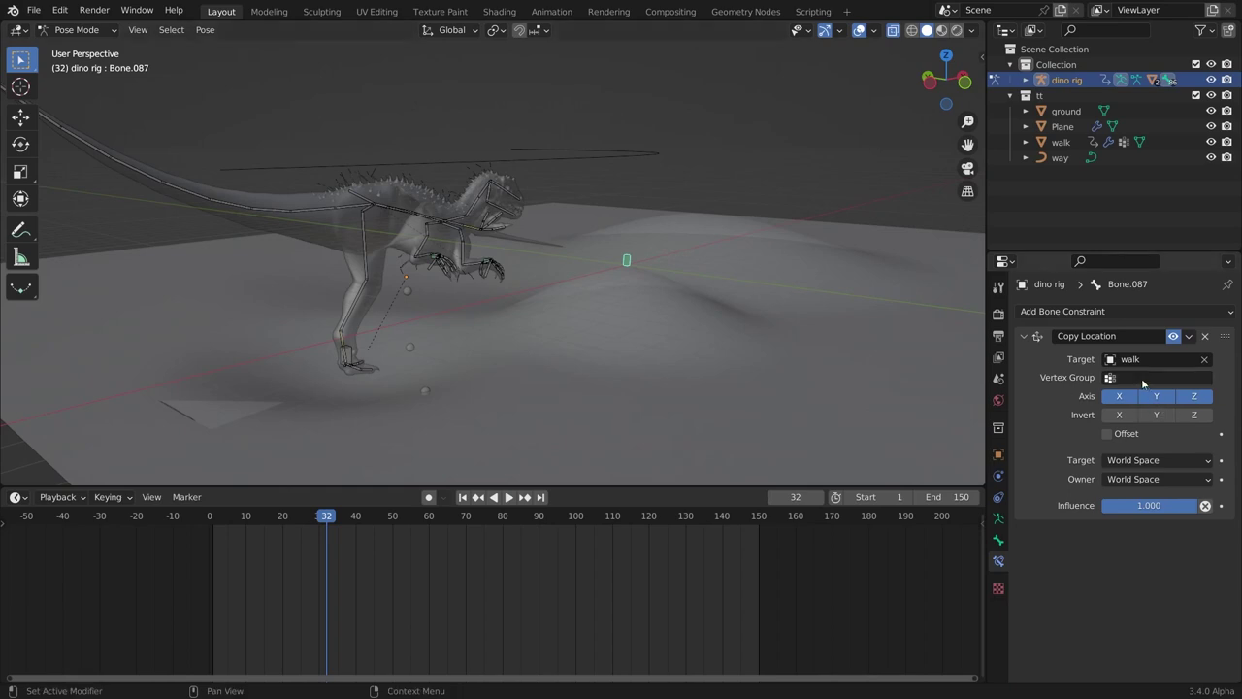
scroll(328, 384, up, 2)
middle_drag(328, 383, 339, 380)
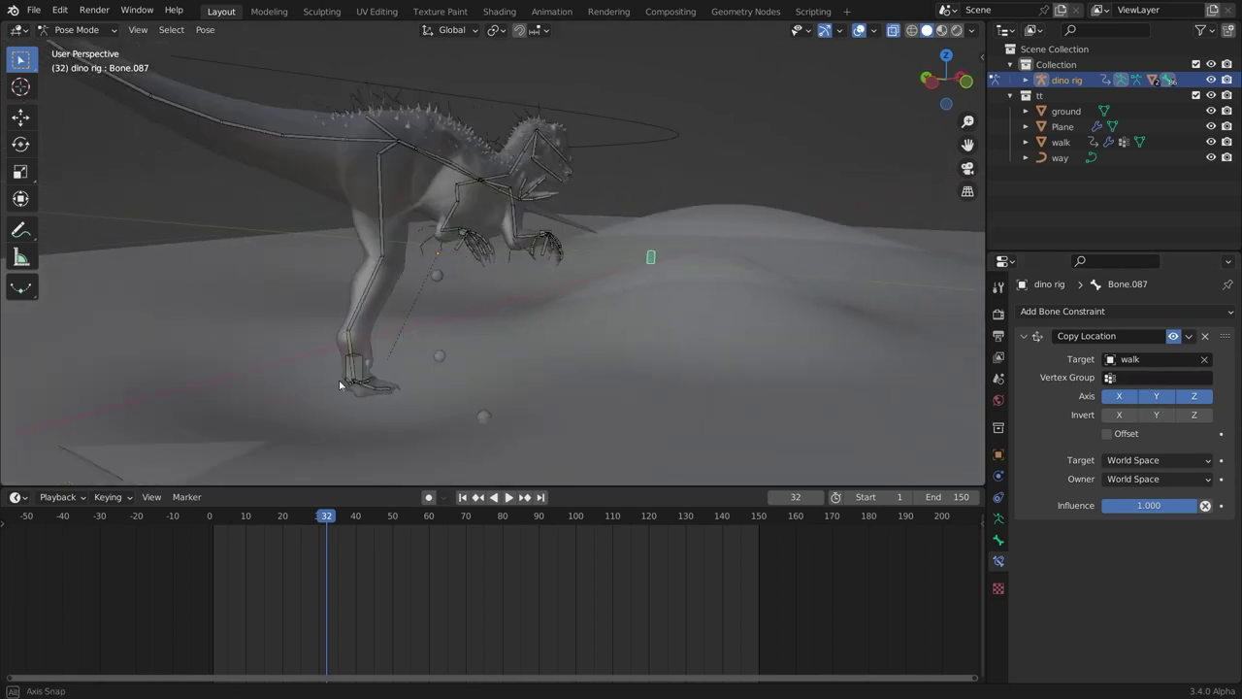
click(1145, 377)
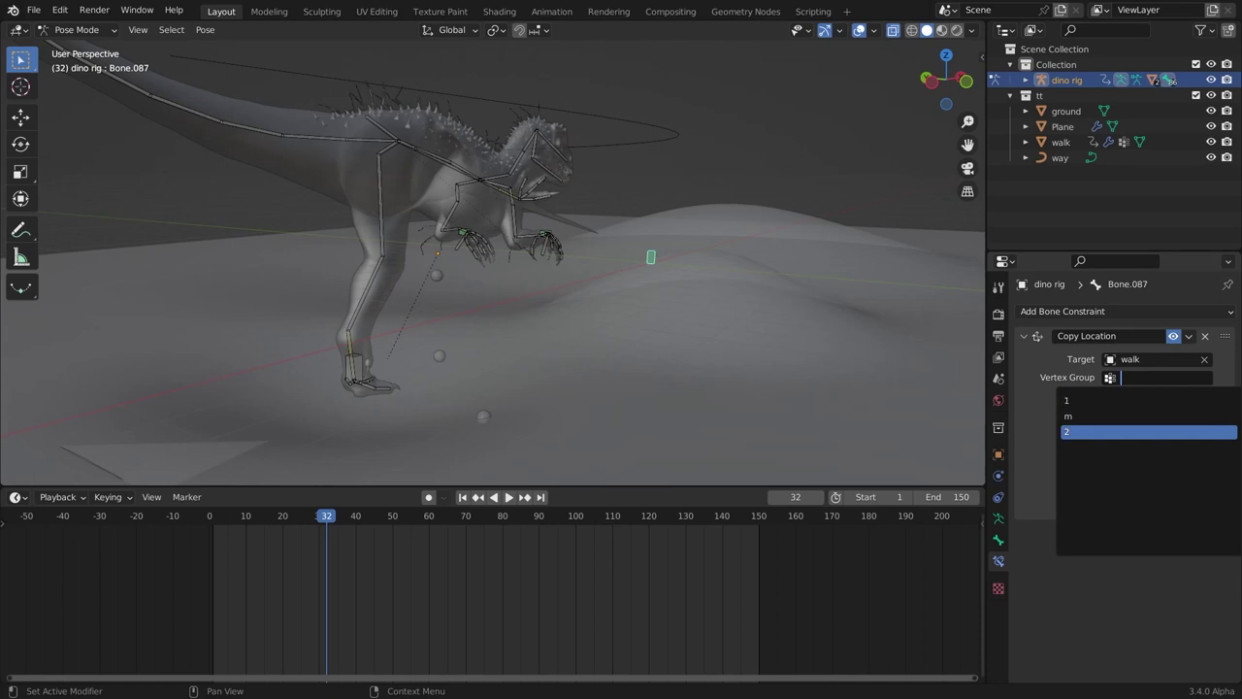
click(1085, 432)
Switch the timeline area to the Geometry Node Editor and return to Object Mode with the walk object's node tree displayed.
middle_drag(677, 293, 613, 288)
click(15, 498)
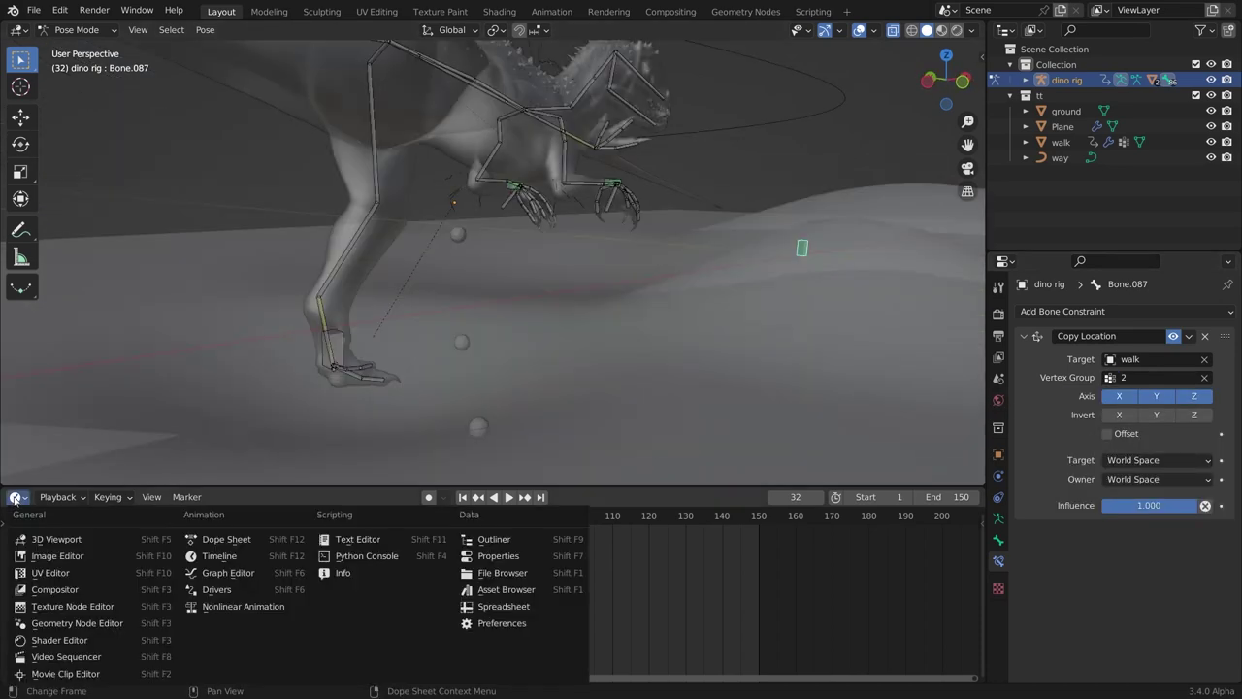
click(76, 623)
click(86, 30)
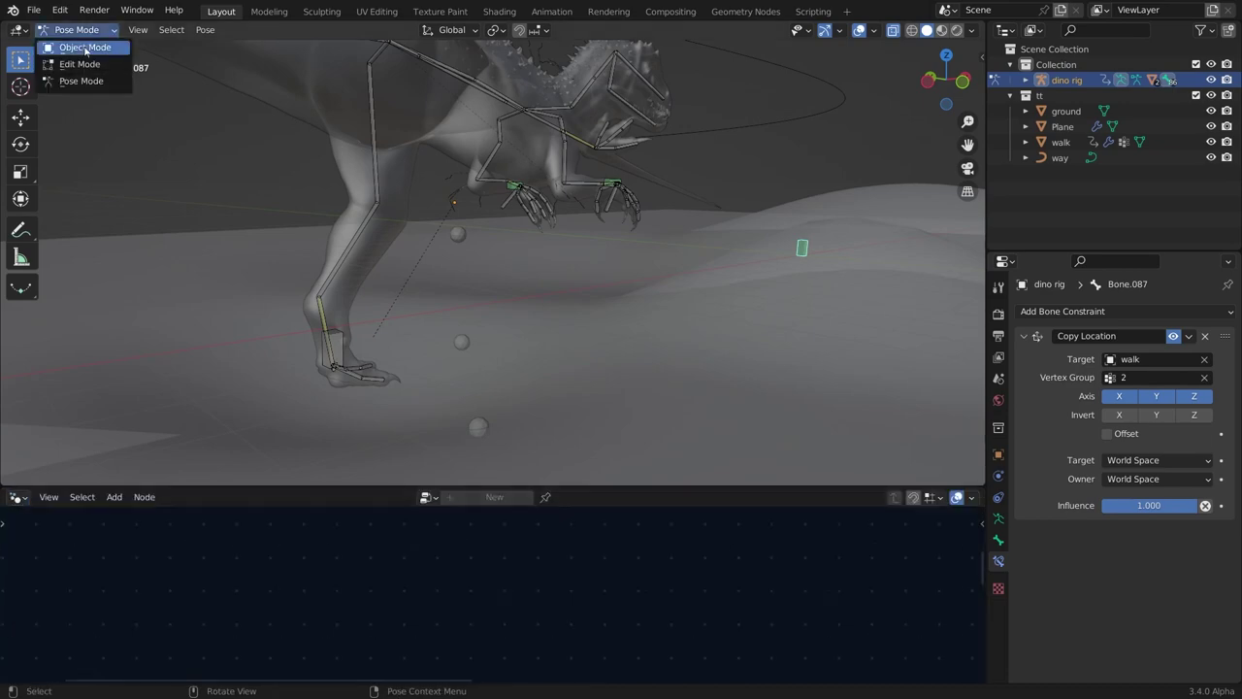
click(102, 52)
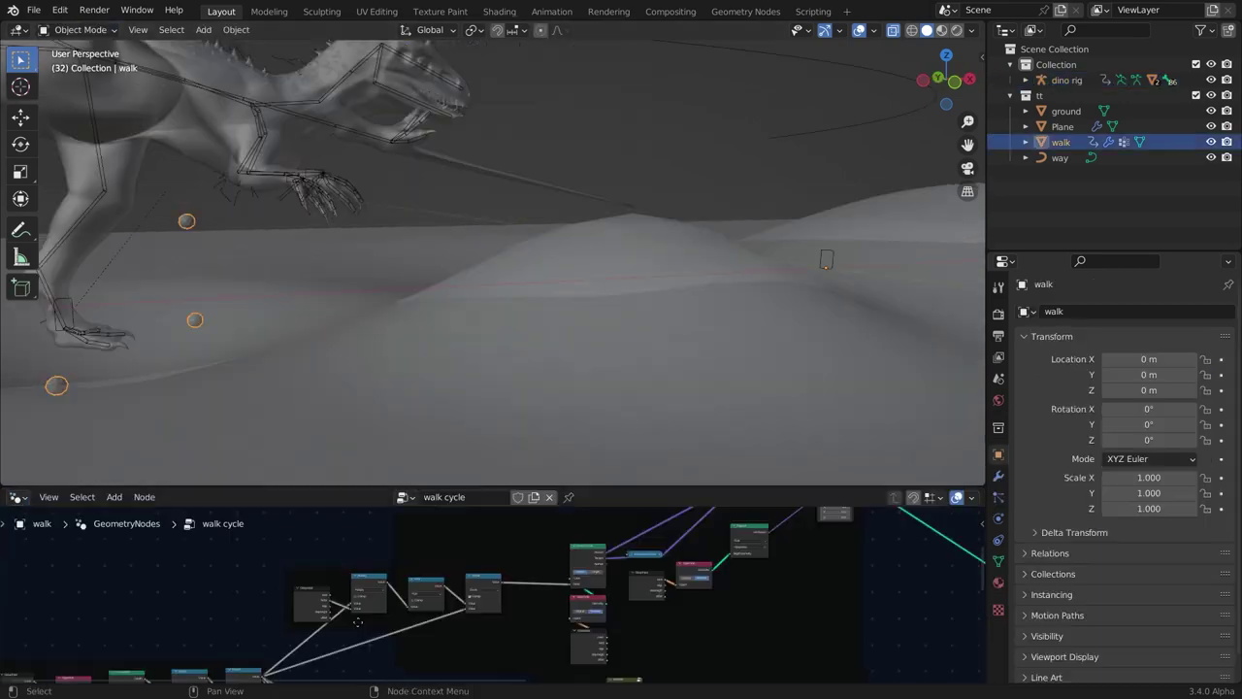
Remove the Ico Sphere and Instance on Points nodes, keeping Join Geometry linked to the Group Output, and save the file.
scroll(437, 597, down, 5)
middle_drag(854, 597, 388, 617)
scroll(529, 636, up, 8)
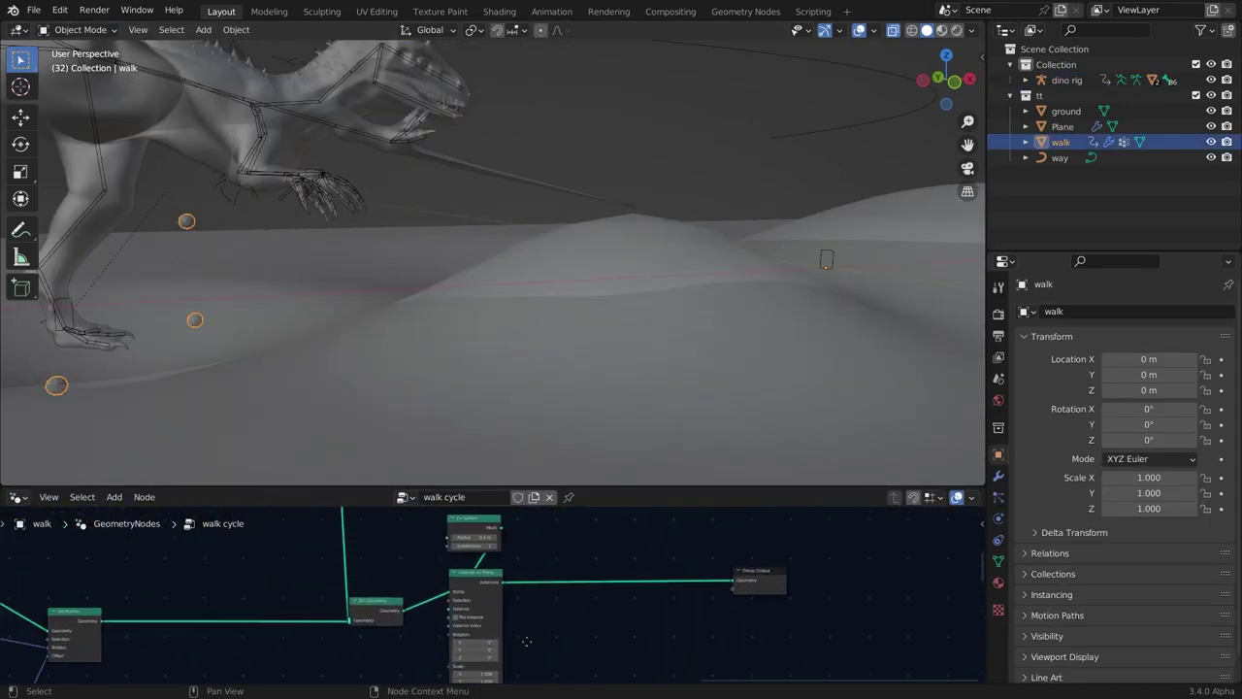
drag(514, 528, 511, 534)
click(464, 557)
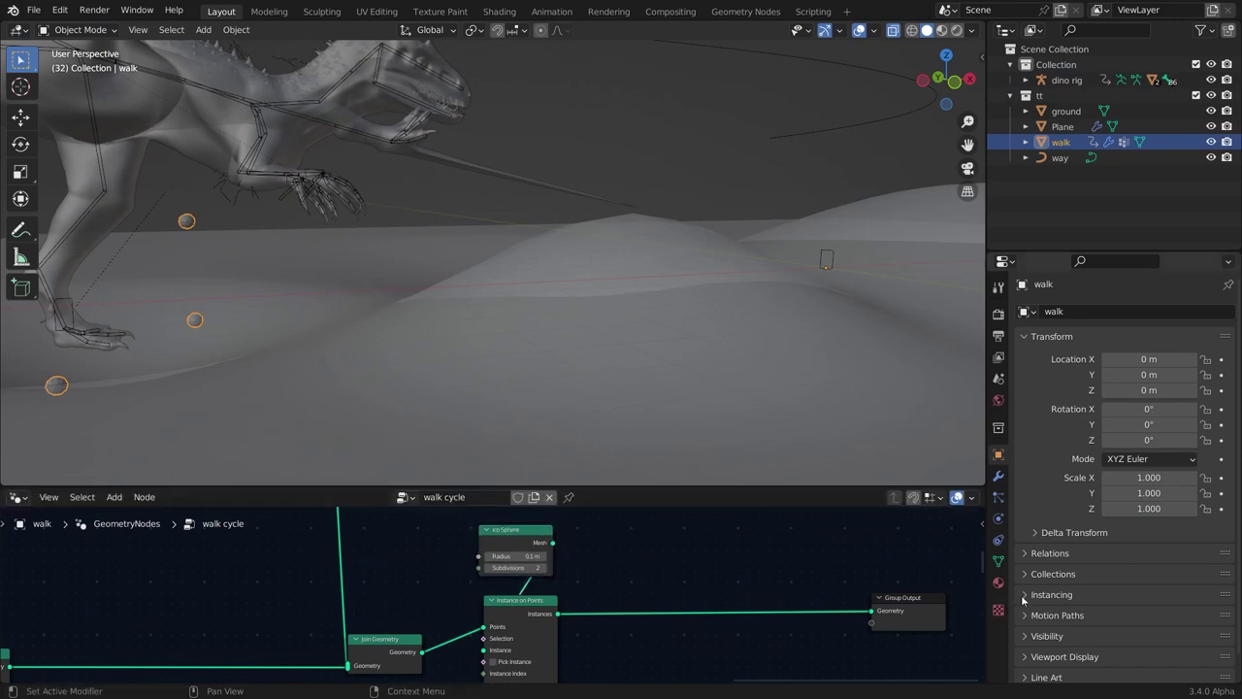
scroll(572, 624, down, 3)
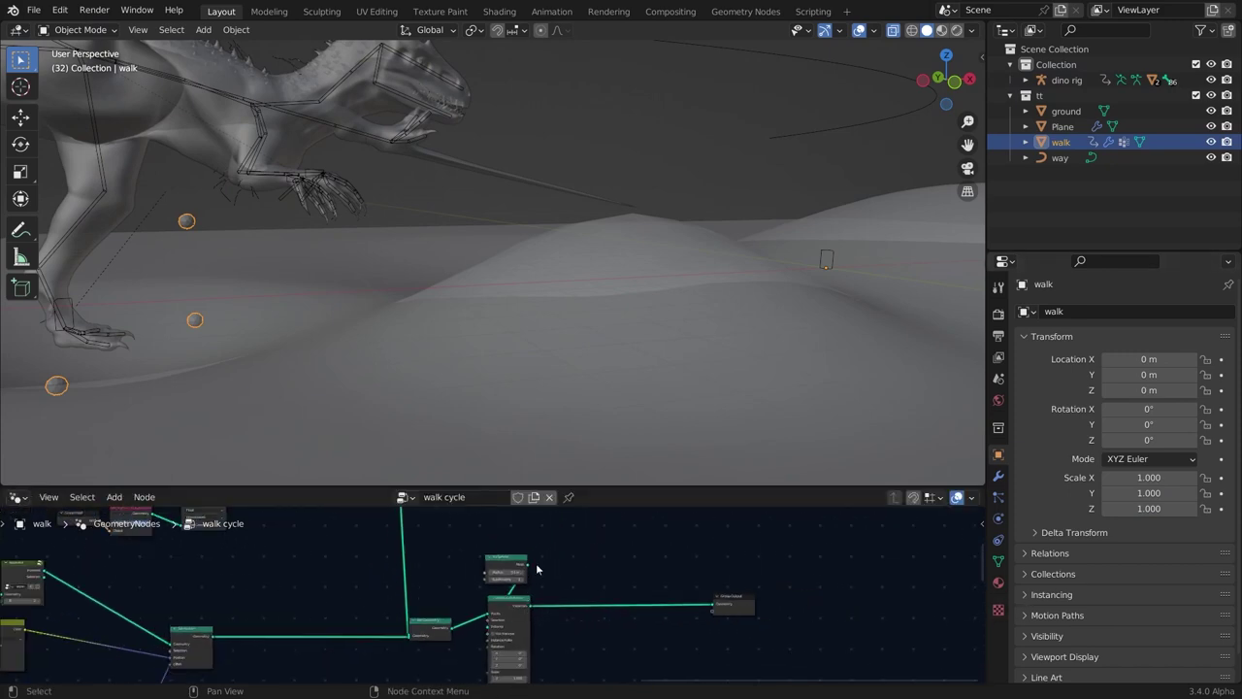
scroll(436, 588, up, 2)
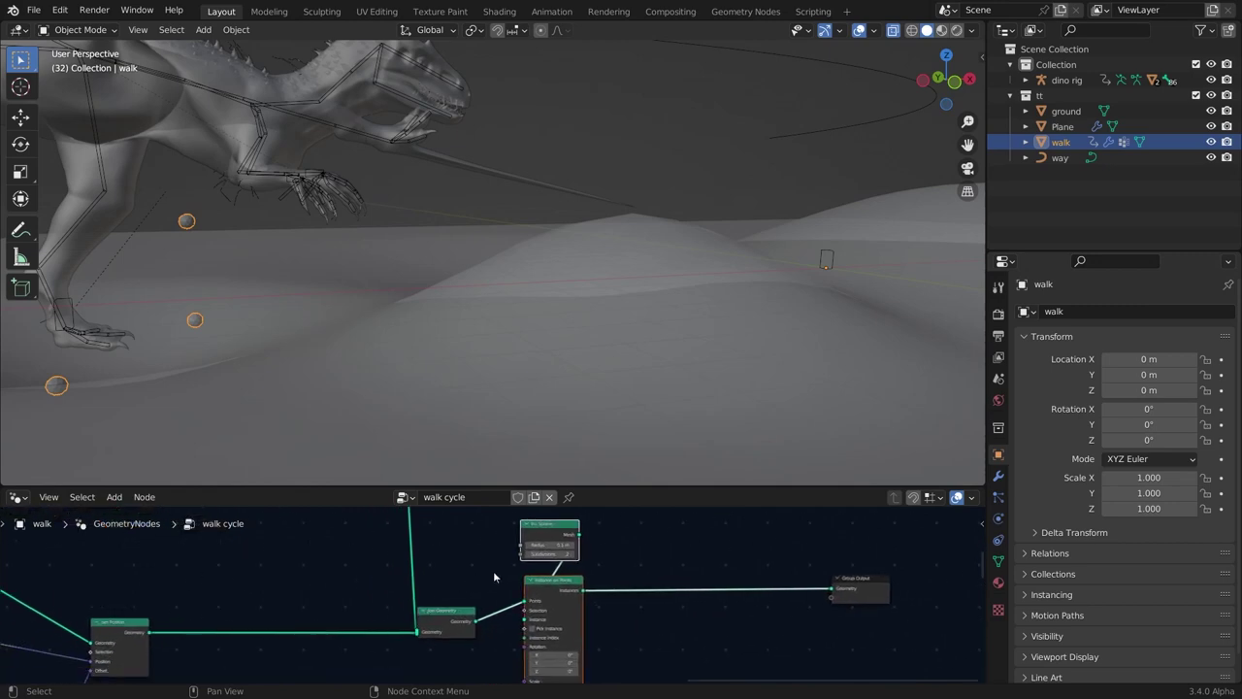
key(ctrl+x)
key(ctrl+s)
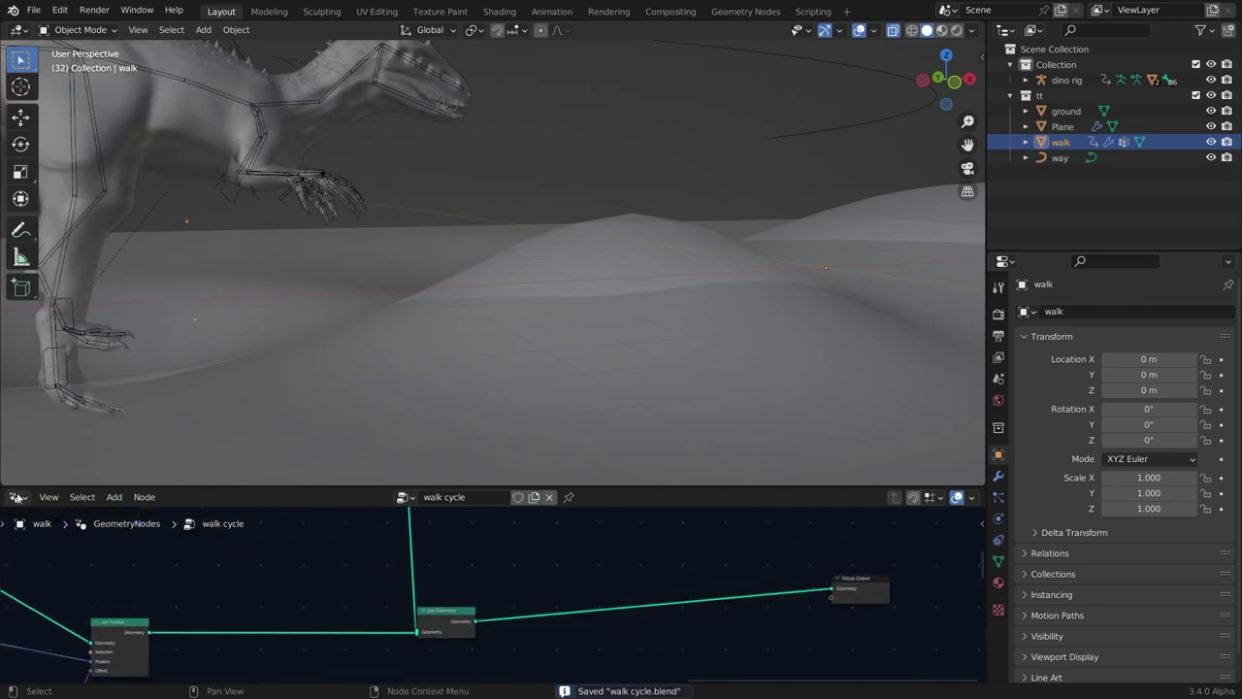
Change the node editor area back to the Timeline and put the dino rig in Pose Mode to work on both feet.
click(15, 497)
click(223, 557)
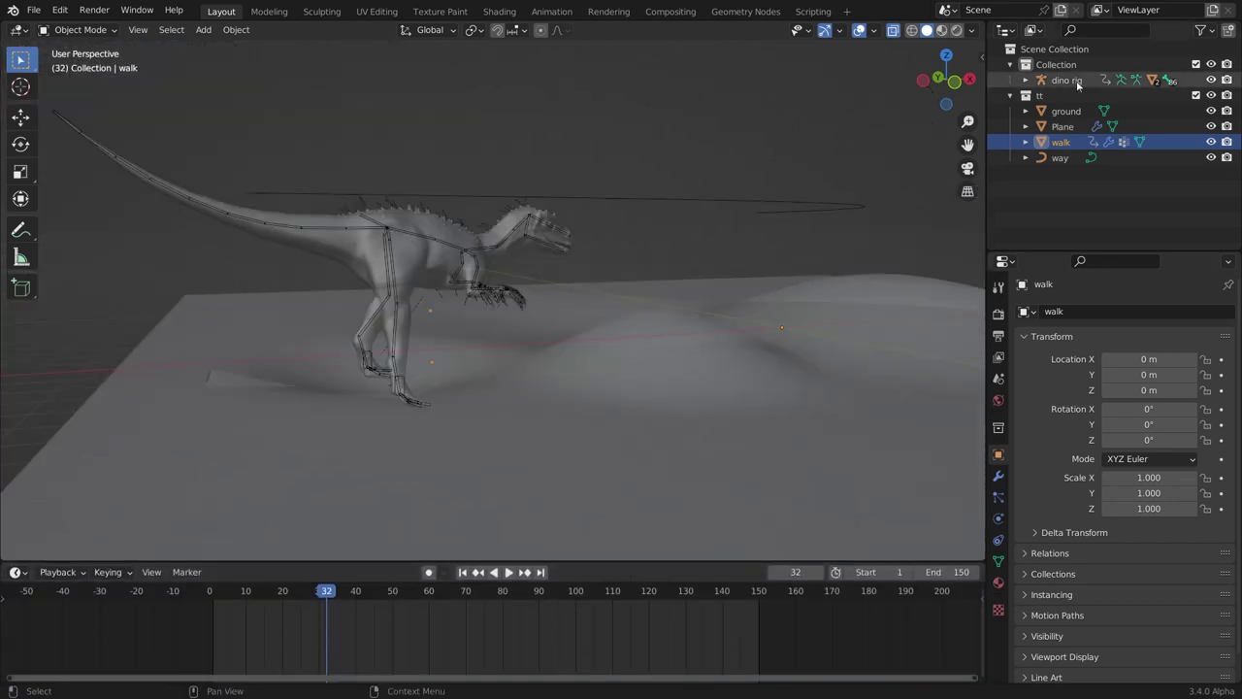
click(1067, 80)
key(ctrl+Tab)
scroll(424, 364, up, 2)
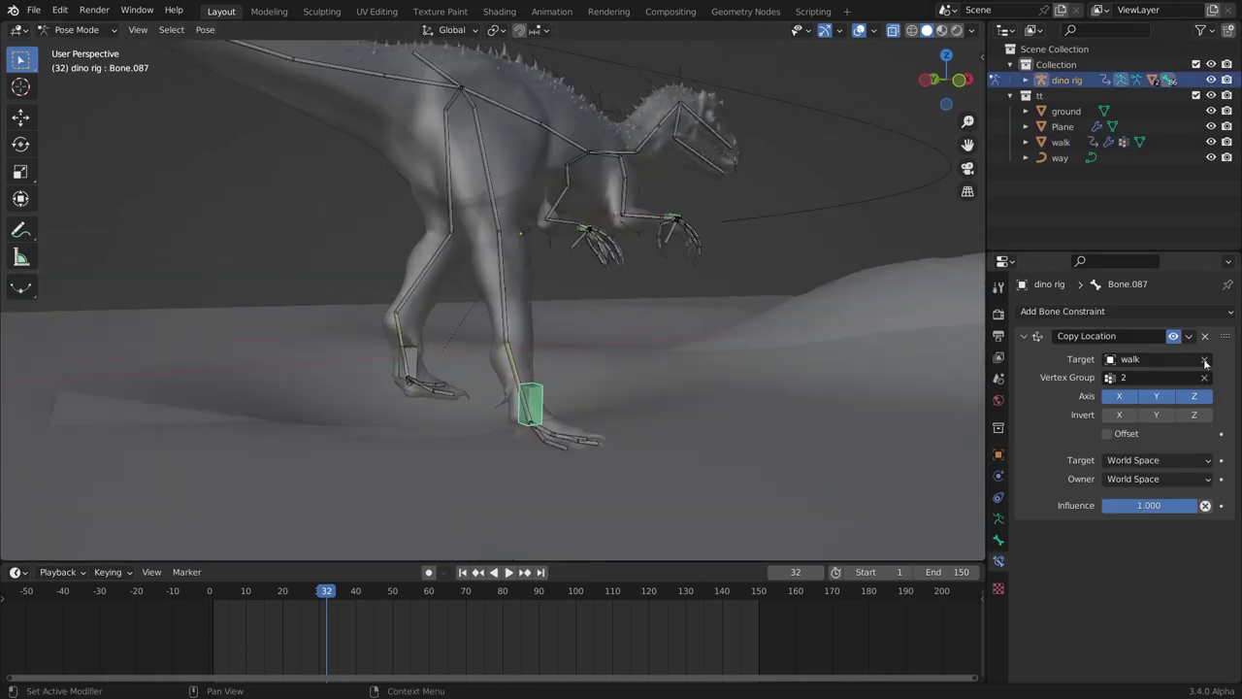
scroll(382, 391, up, 3)
middle_drag(364, 391, 405, 438)
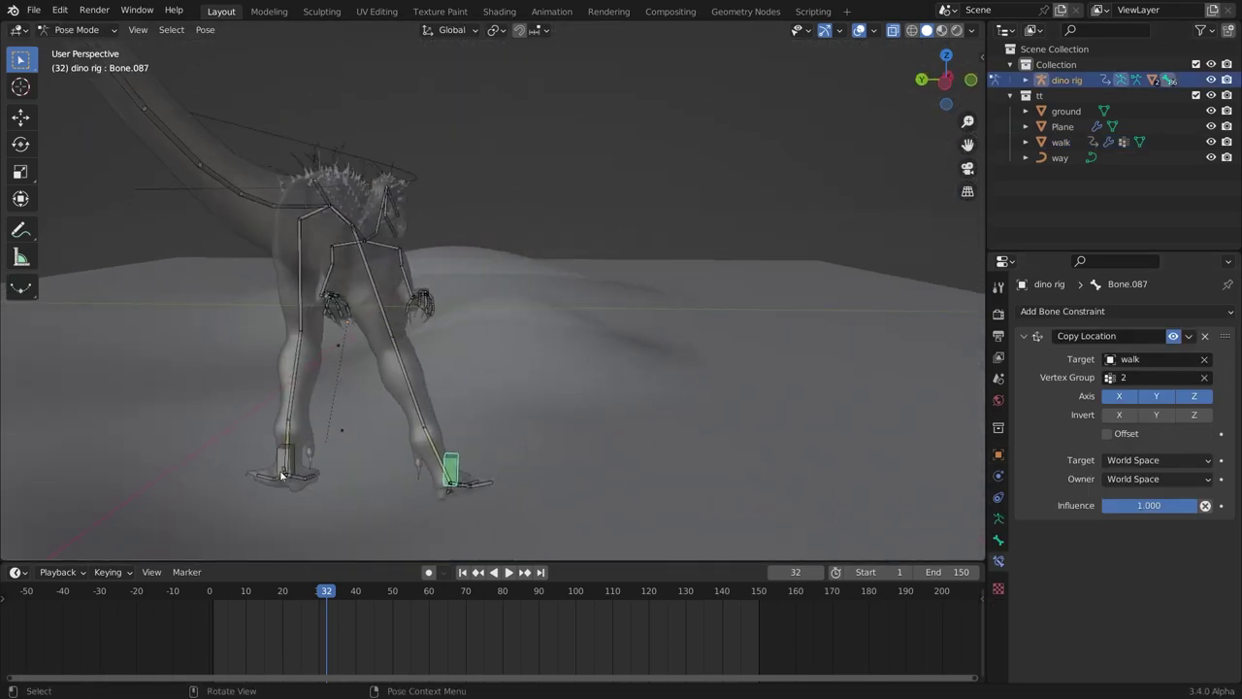
Add a Copy Location constraint targeting walk to the control bone of the other foot and open its vertex group choice.
shift+click(281, 457)
click(1106, 311)
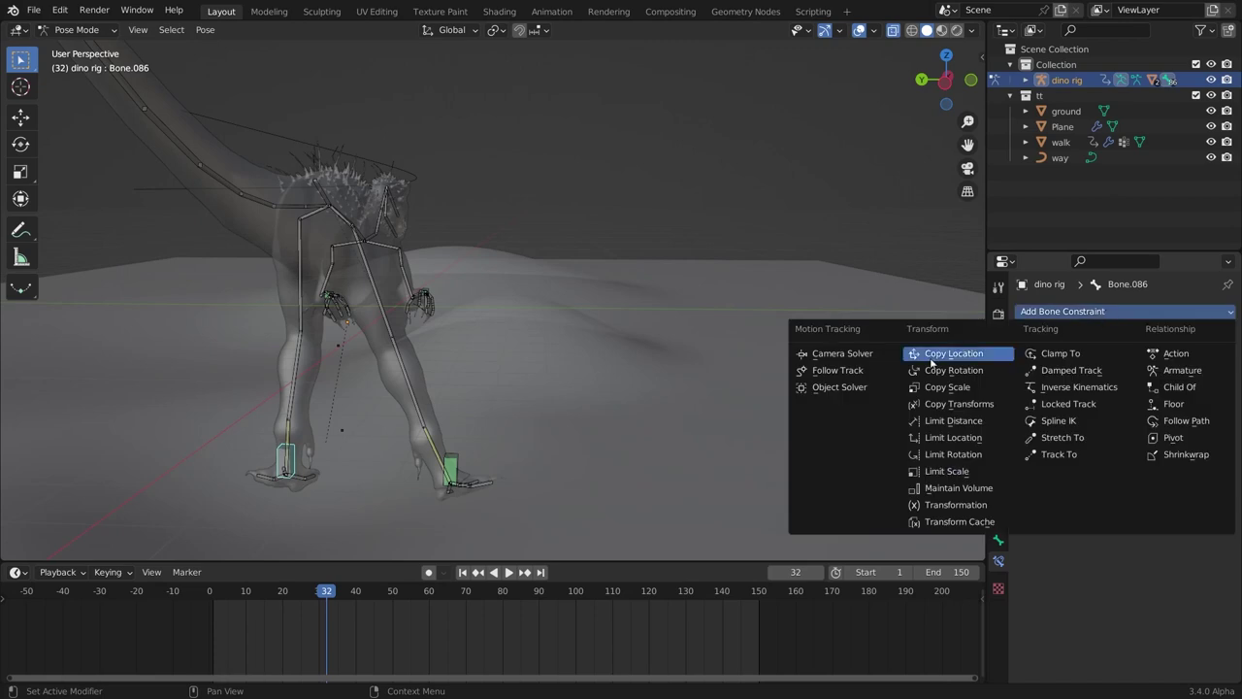
click(956, 354)
click(1156, 359)
click(1079, 522)
click(1160, 378)
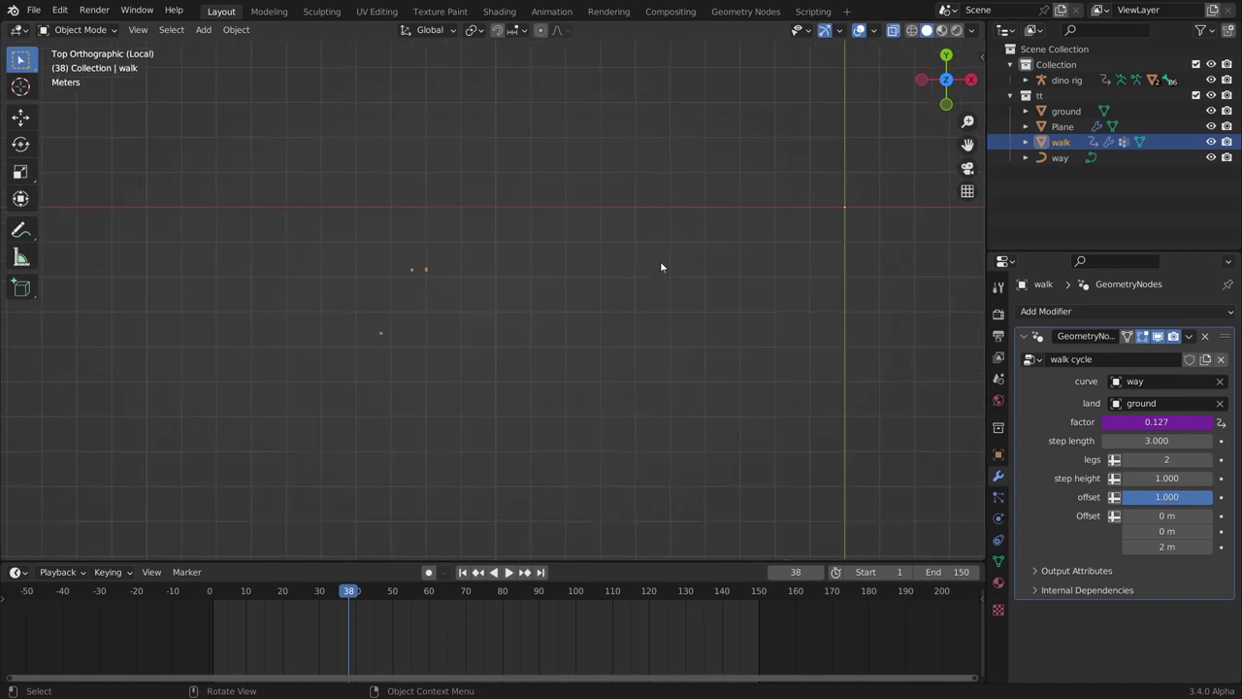
In the walk object's Edit Mode, turn off the GeometryNodes modifier's viewport display and delete all of the mesh's vertices.
key(Tab)
scroll(740, 235, down, 1)
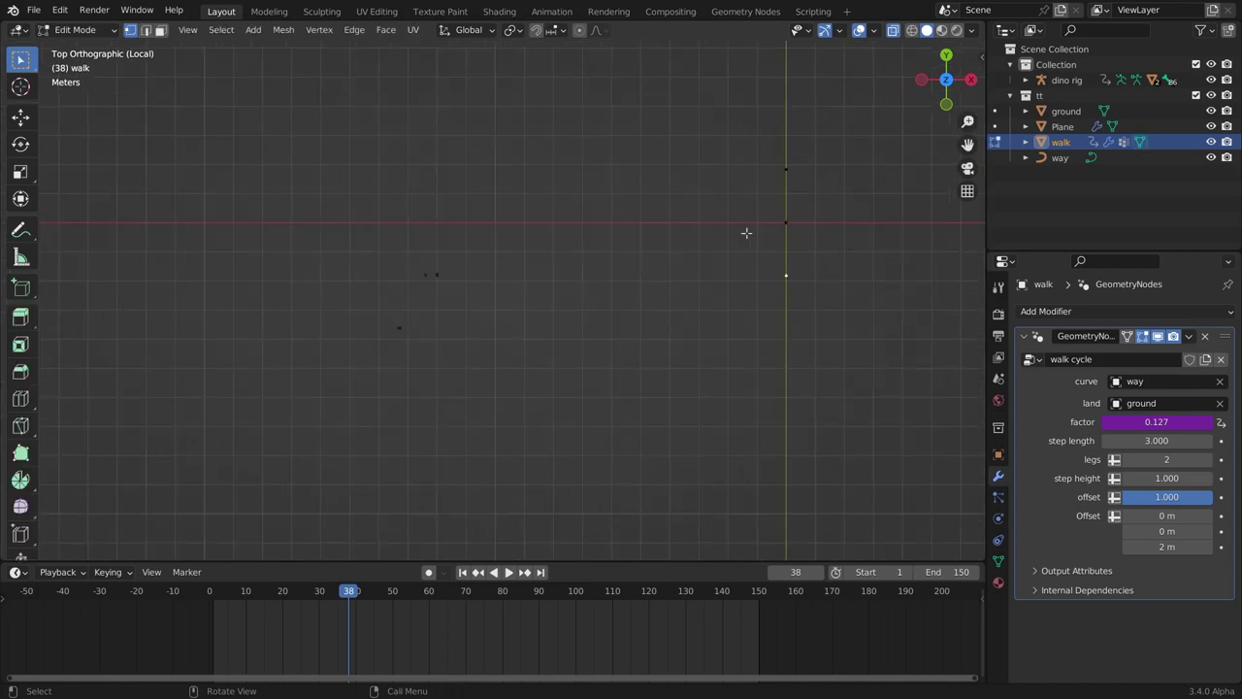
shift+middle_drag(756, 230, 551, 308)
scroll(554, 307, up, 4)
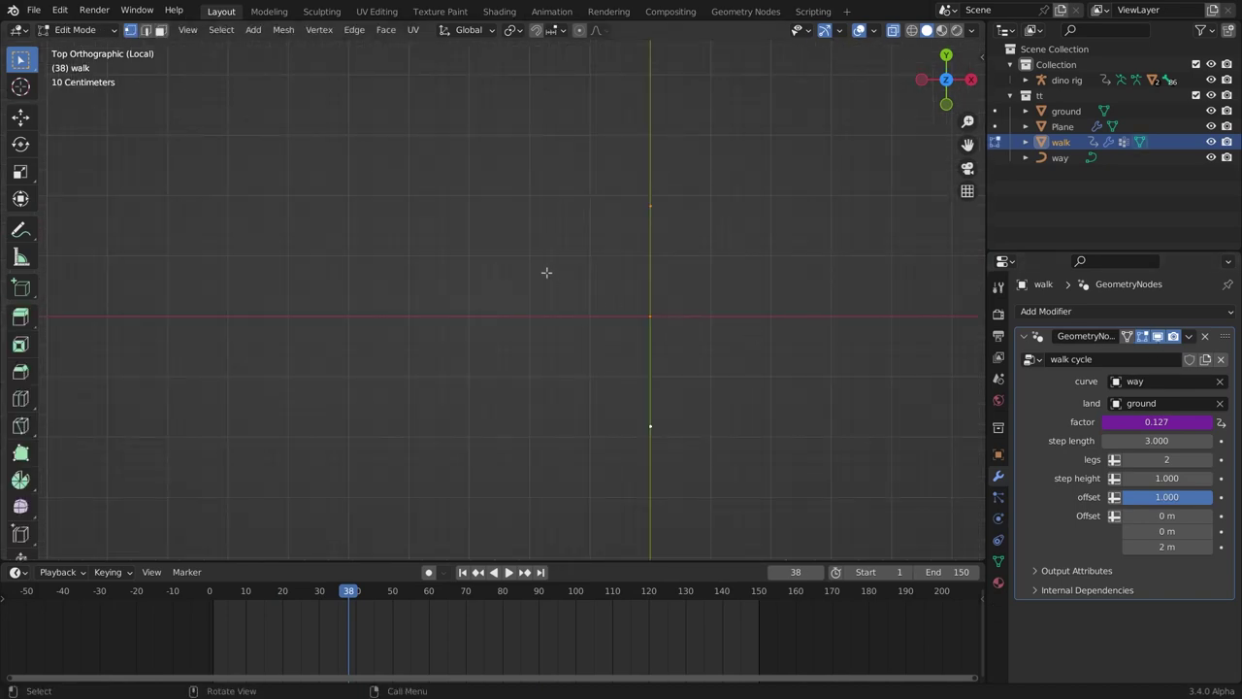
scroll(541, 251, down, 1)
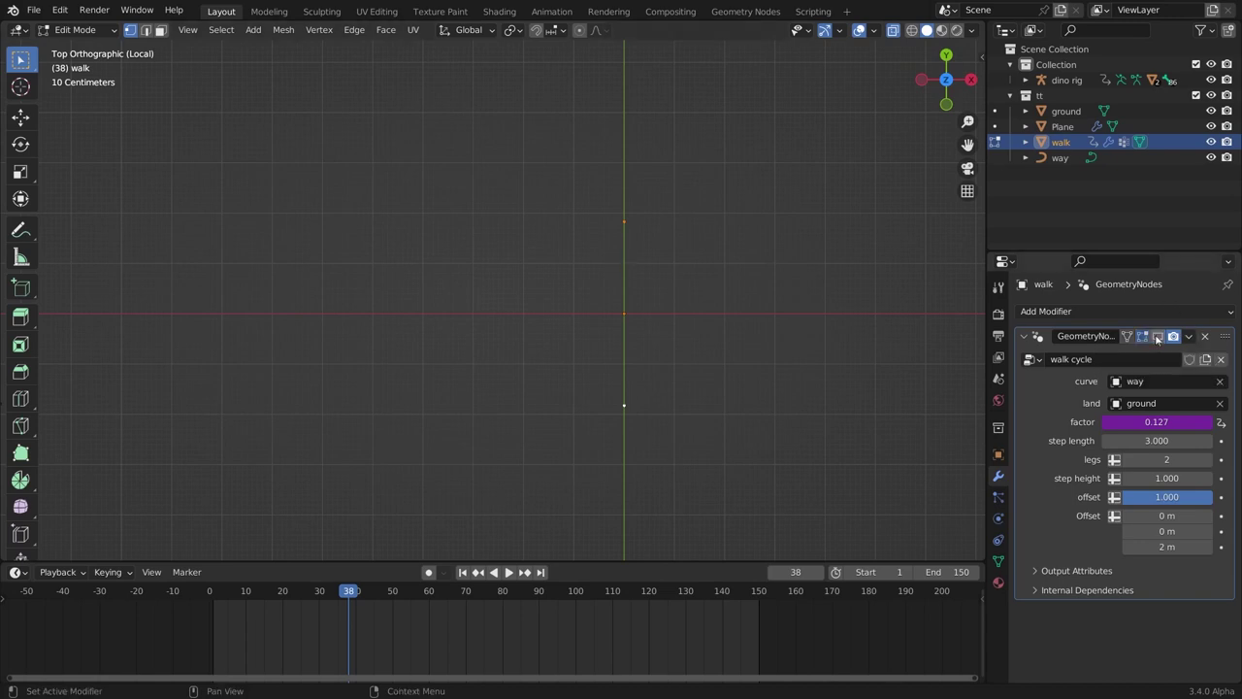
key(x)
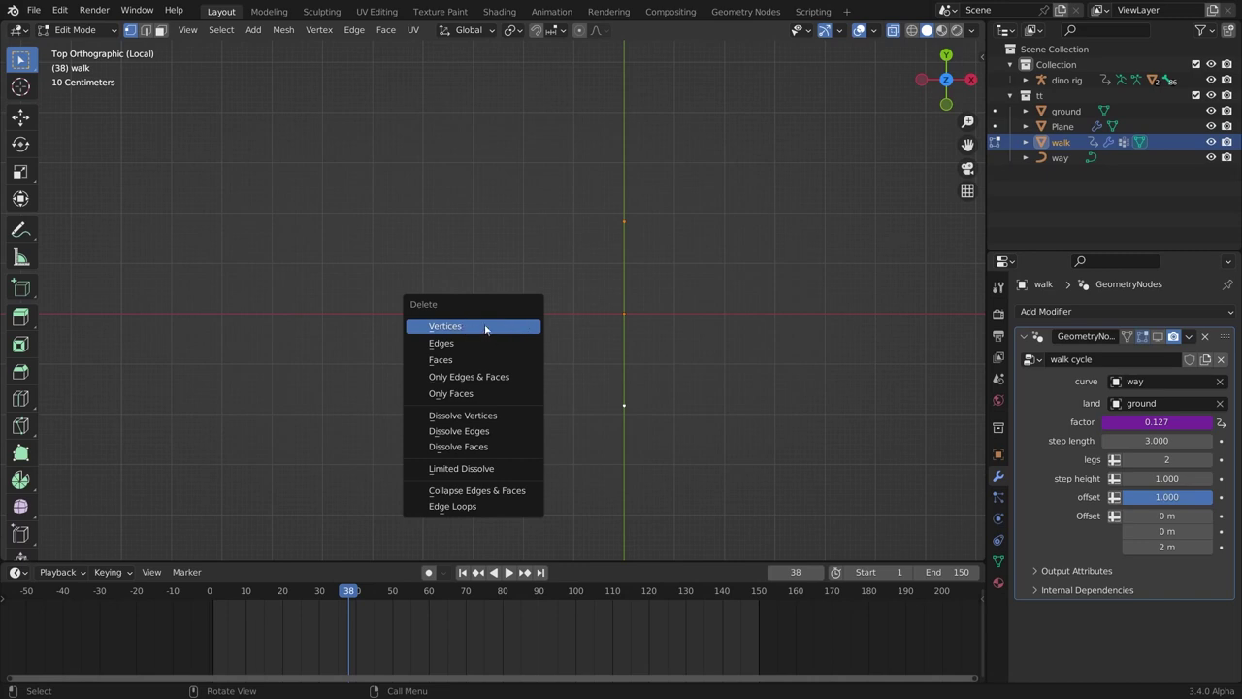
click(485, 327)
Add a plane to the emptied walk mesh and scale it about 2 times along Y.
key(shift+a)
click(521, 218)
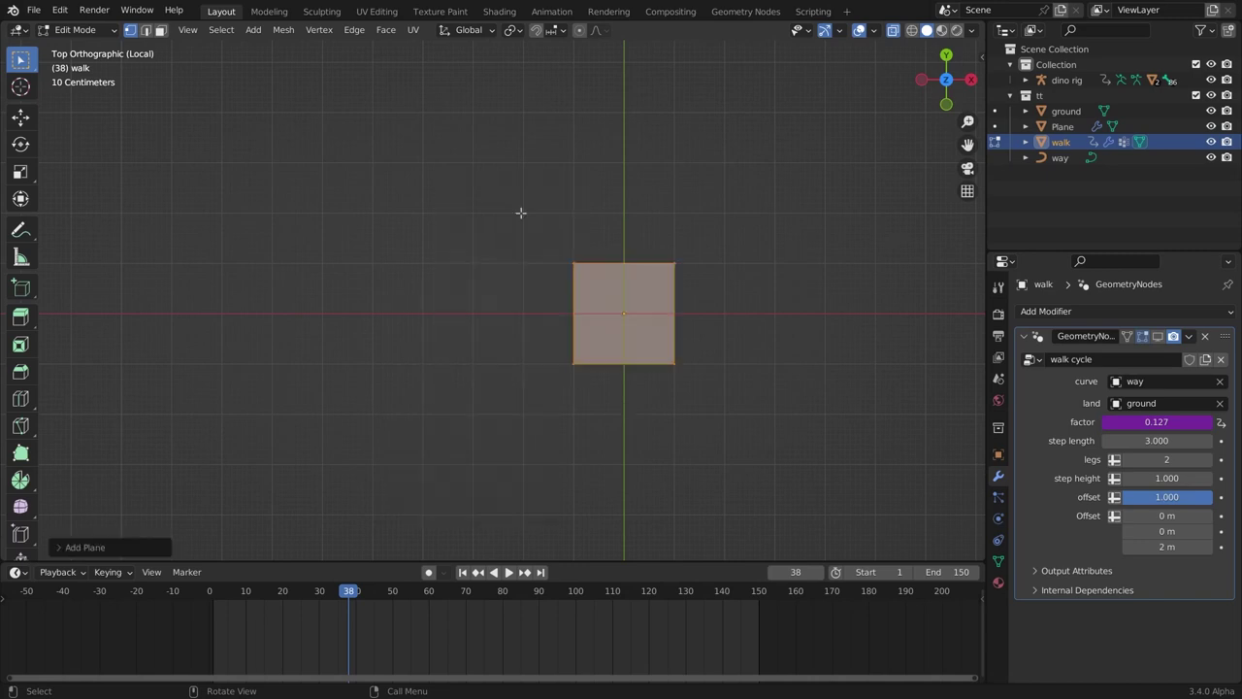
key(s)
key(y)
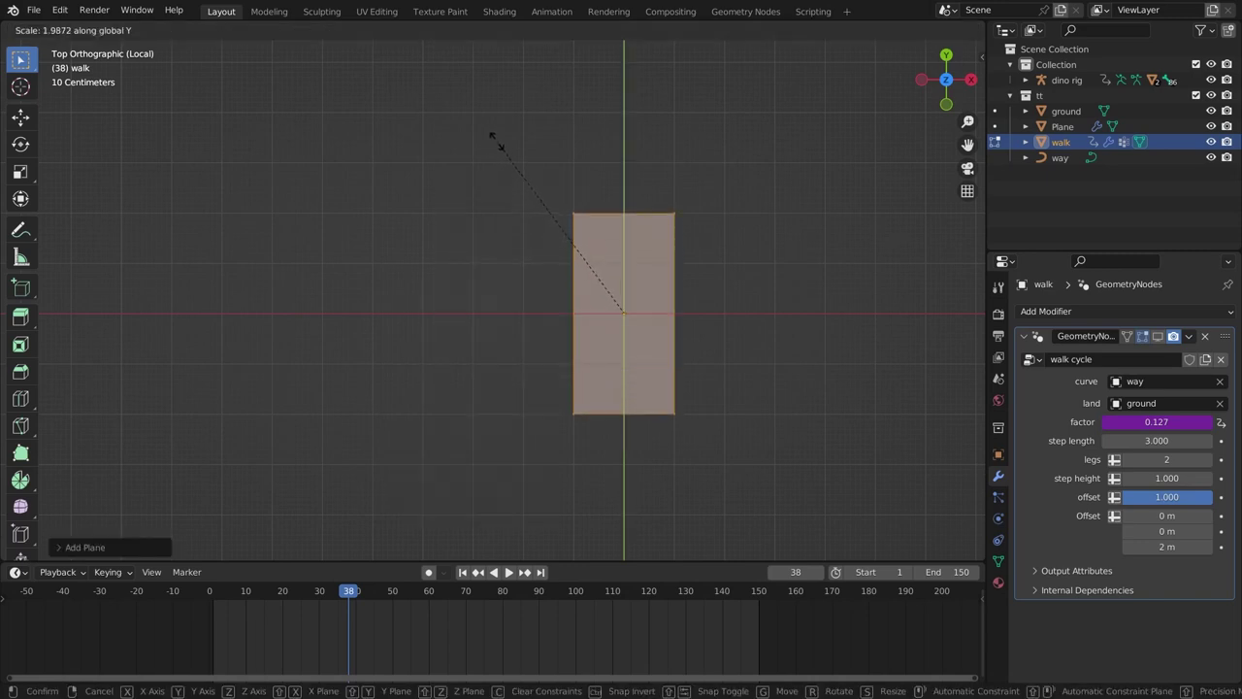
click(496, 140)
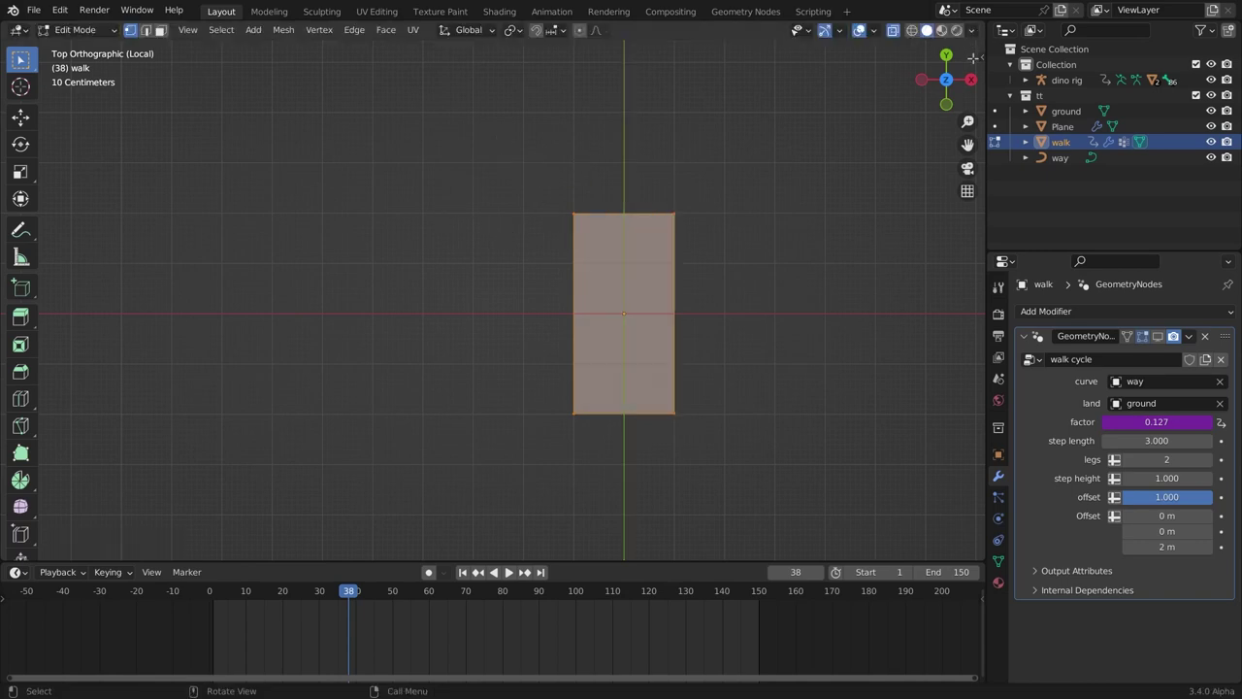
Turn on Auto Merge Vertices and scale the plane to 0 along X, collapsing it into a single edge.
click(967, 45)
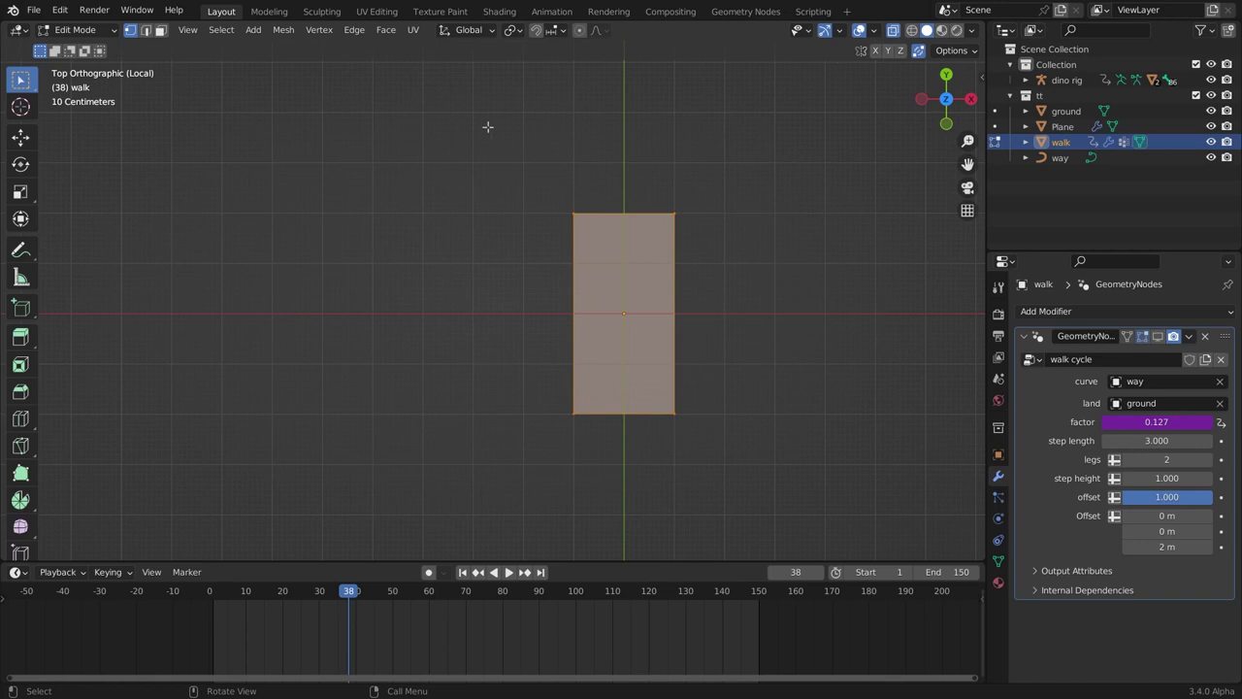
text(sx0)
key(Return)
scroll(563, 239, up, 1)
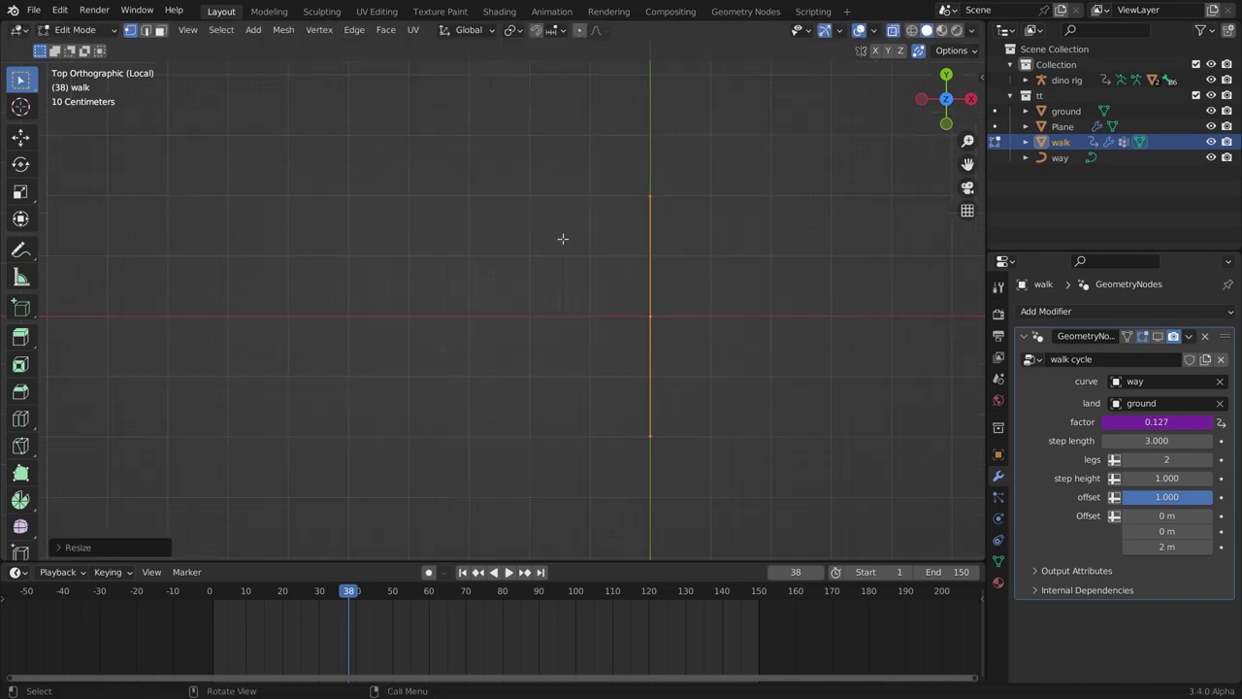
Subdivide the edge to add a middle vertex, and delete only the edges and faces to leave loose vertices.
right_click(563, 239)
click(513, 240)
middle_drag(513, 239, 901, 54)
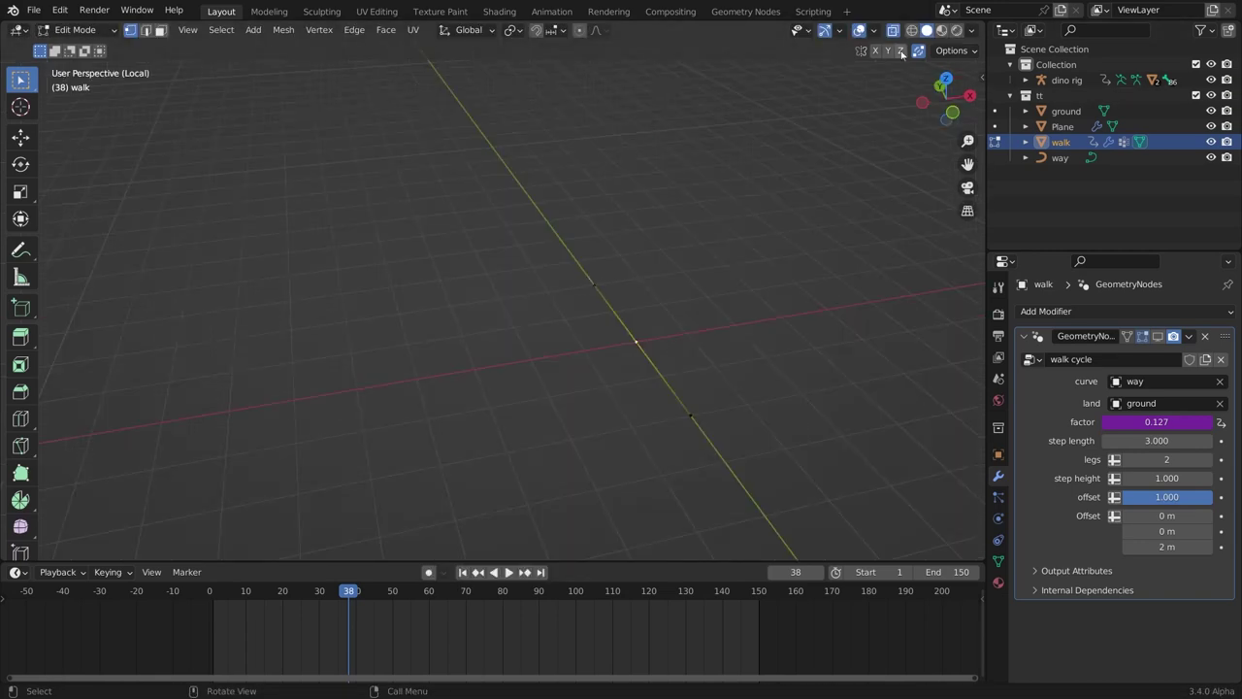
key(a)
key(x)
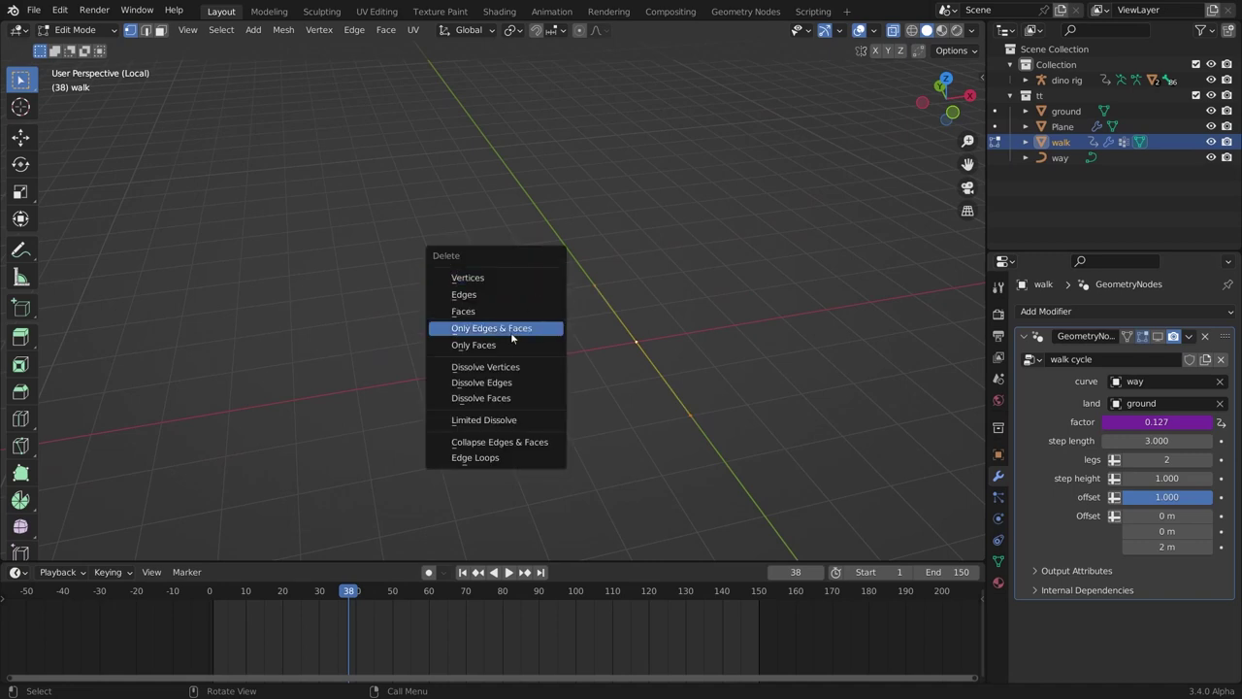
click(515, 333)
middle_drag(514, 333, 1166, 352)
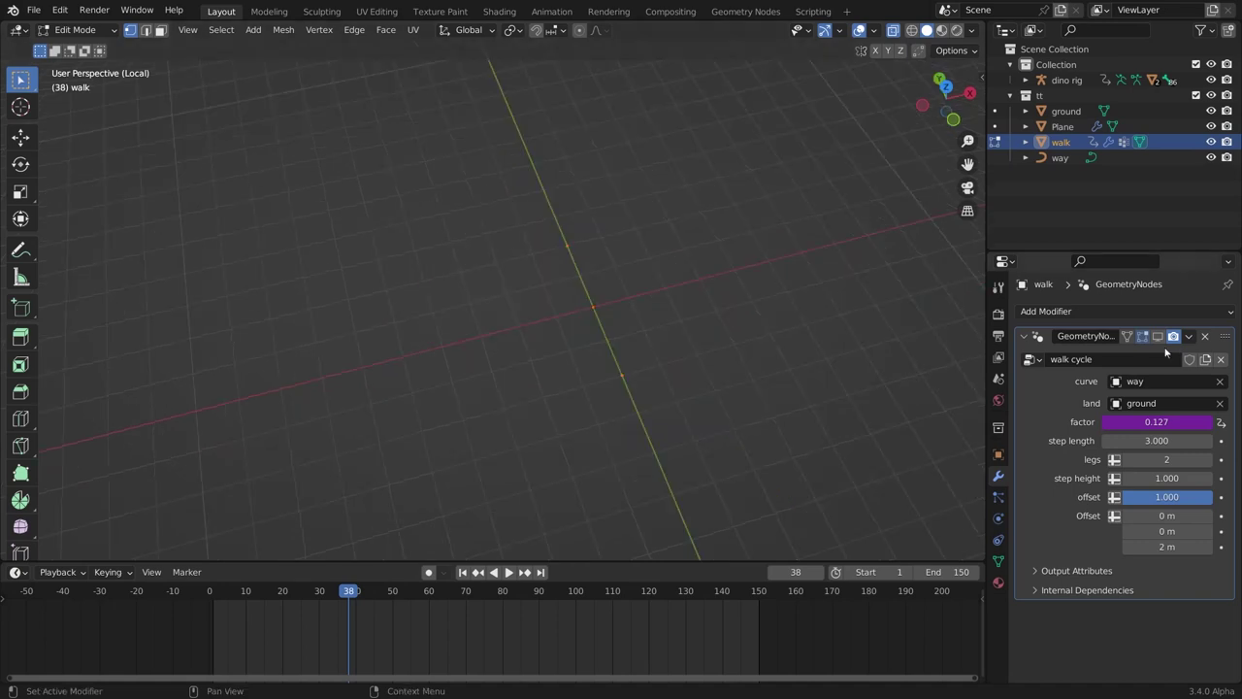
Turn the GeometryNodes modifier's viewport display back on, save the file and play the animation in Object Mode.
key(ctrl+s)
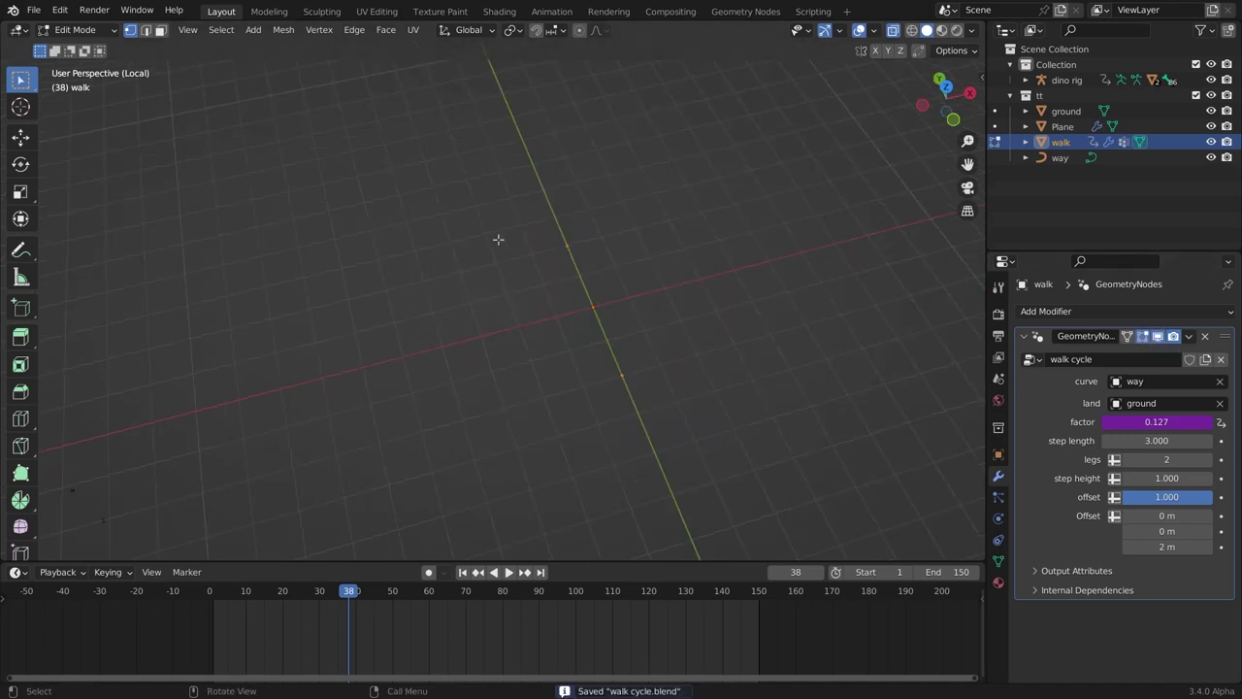
key(Tab)
middle_drag(498, 238, 630, 224)
key(space)
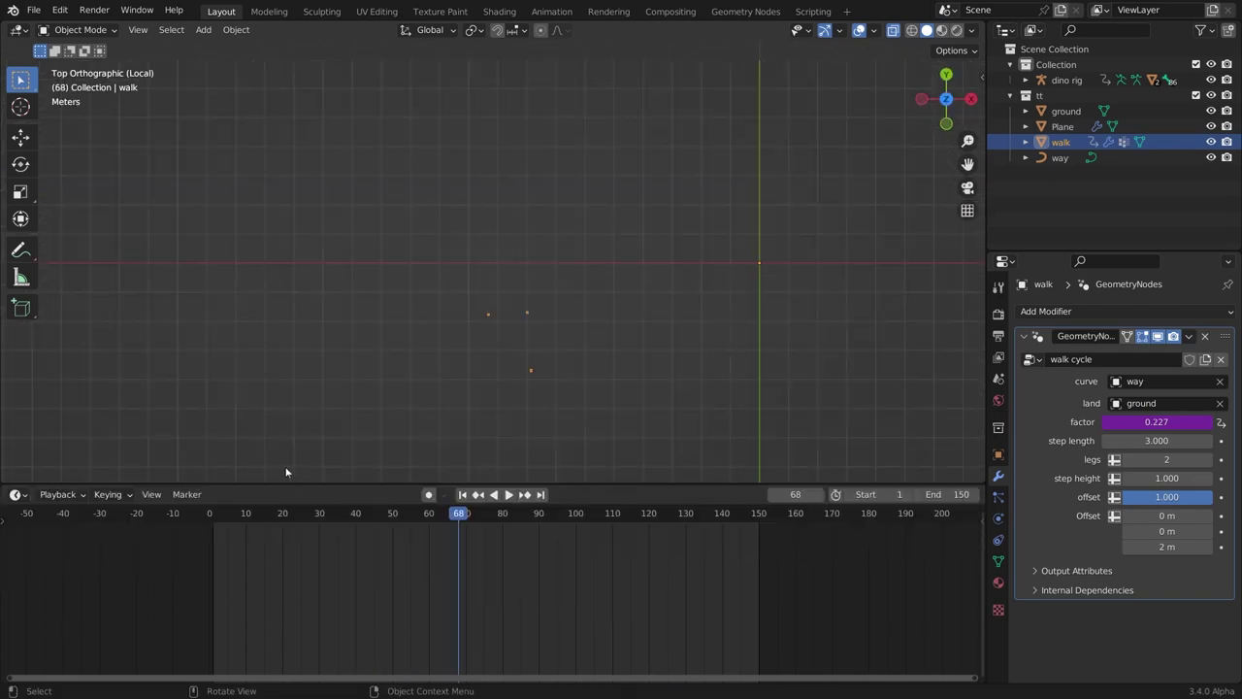
Enlarge the lower area and switch it to the Geometry Node Editor, focused on the walk cycle tree's separator node.
drag(285, 483, 285, 380)
click(15, 390)
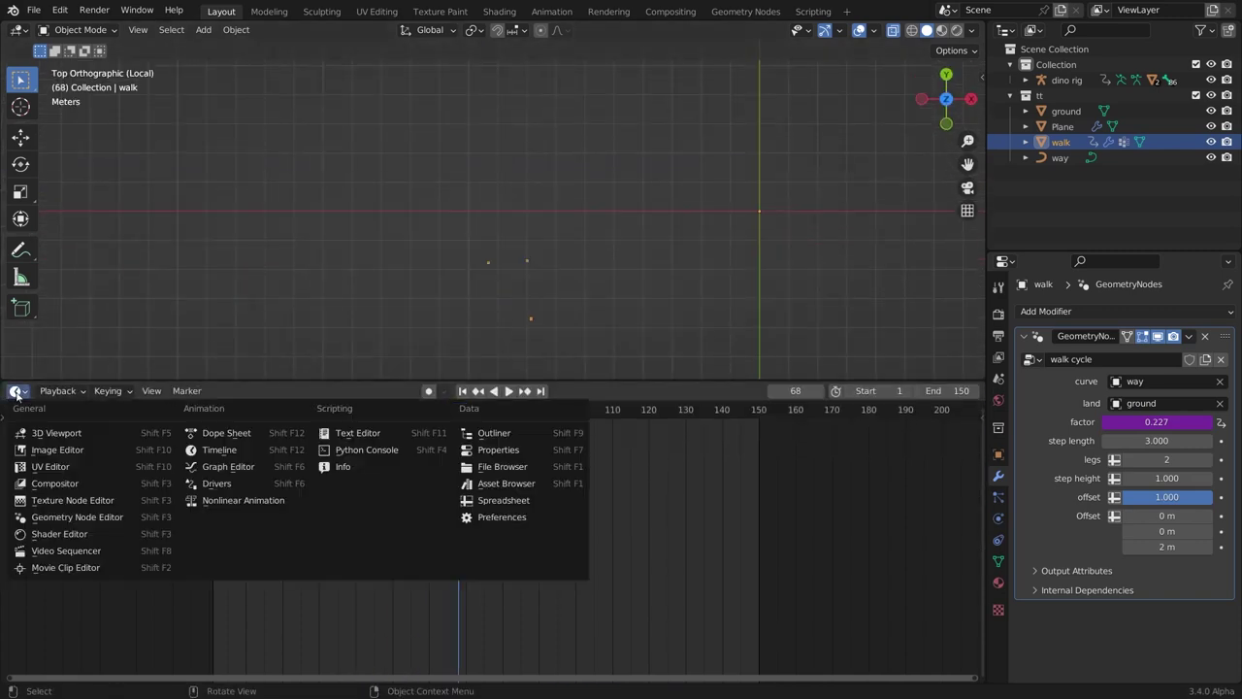
click(58, 517)
middle_drag(389, 543, 554, 540)
scroll(540, 543, up, 3)
middle_drag(337, 468, 470, 529)
scroll(474, 543, up, 7)
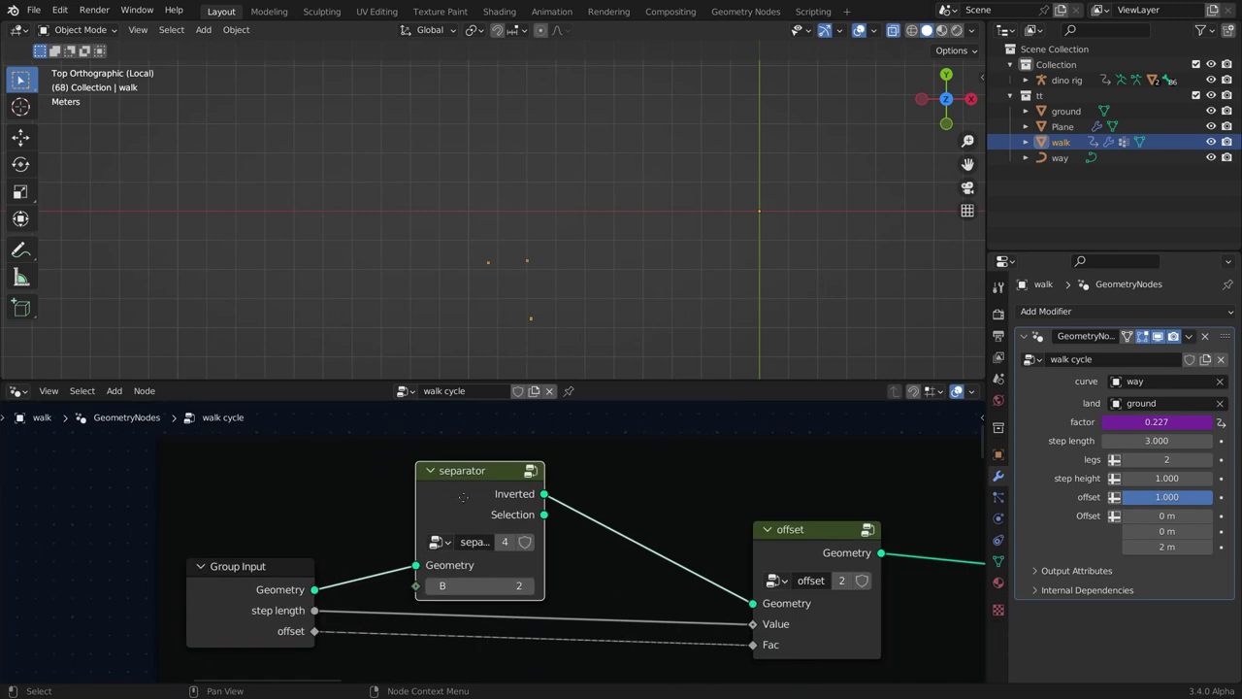
Set the B value of the separator node feeding the offset group to 0.
drag(454, 504, 463, 489)
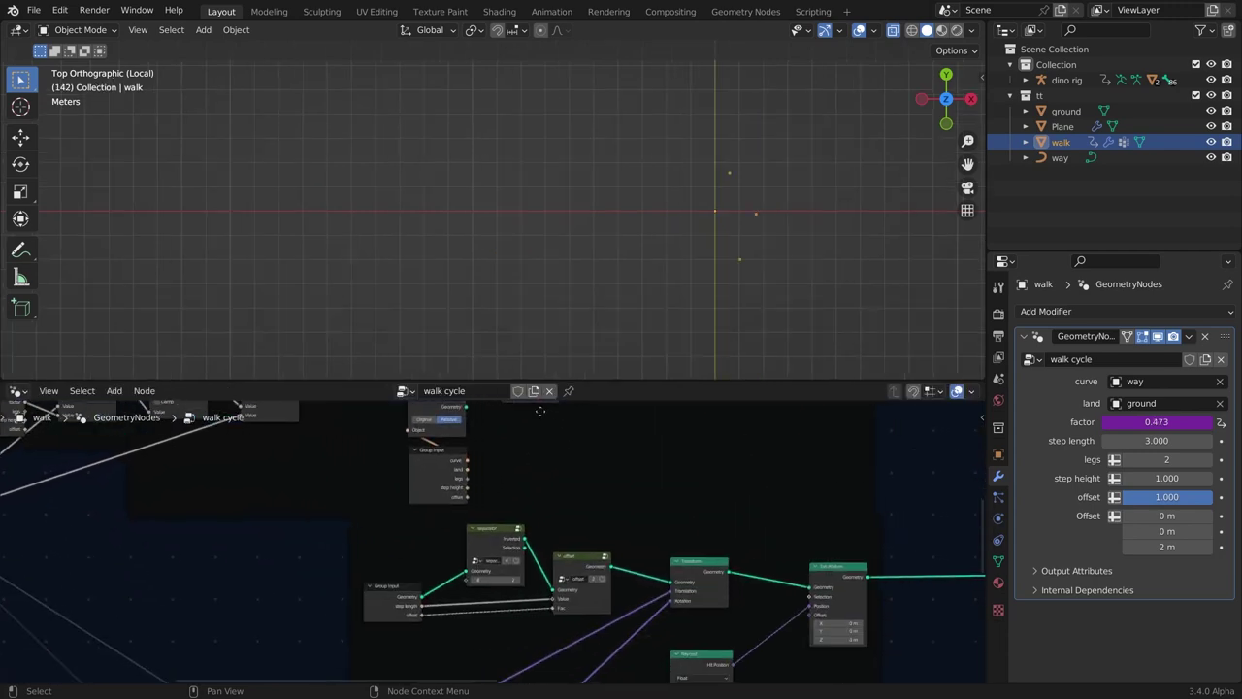
click(497, 609)
text(0)
key(Return)
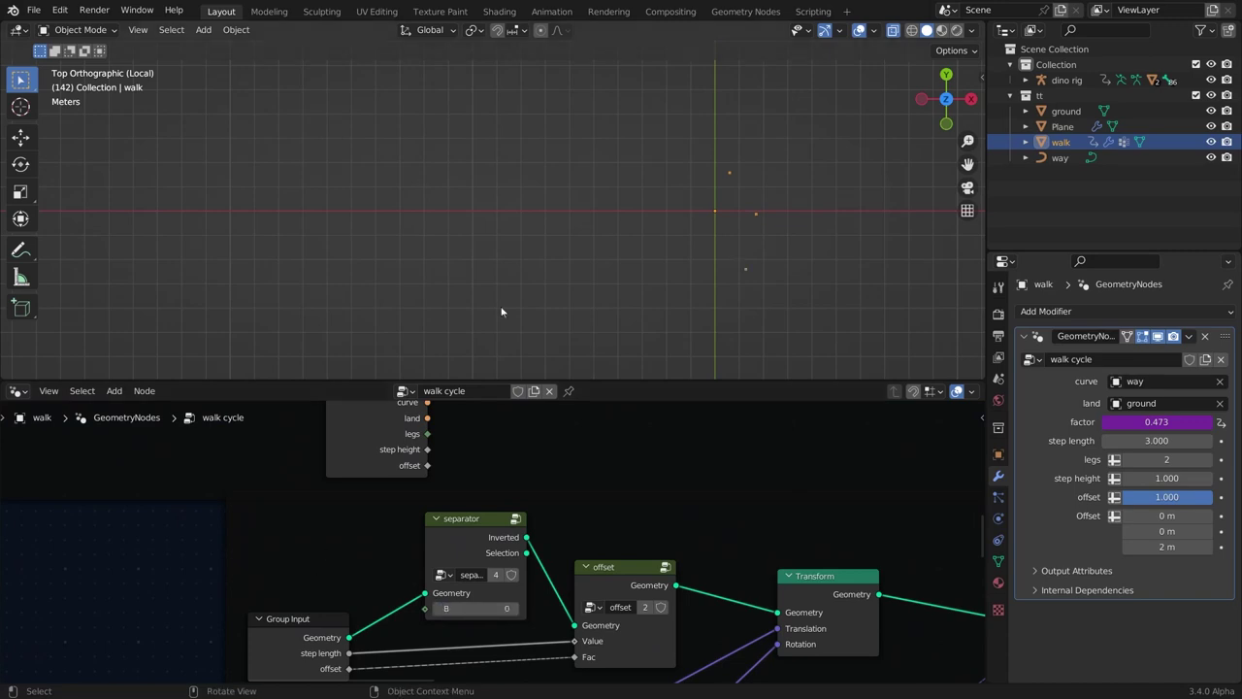
Play the animation briefly, and set the walk cycle modifier's step length to 6.
key(space)
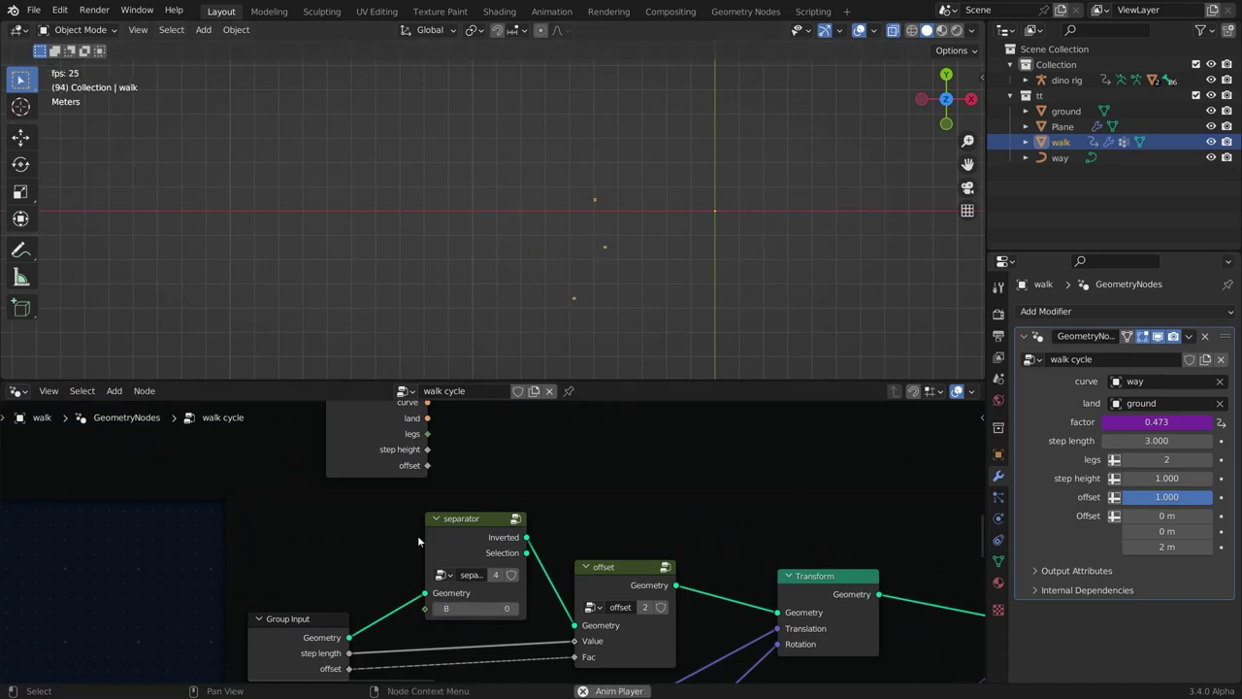
key(space)
key(Home)
click(1165, 441)
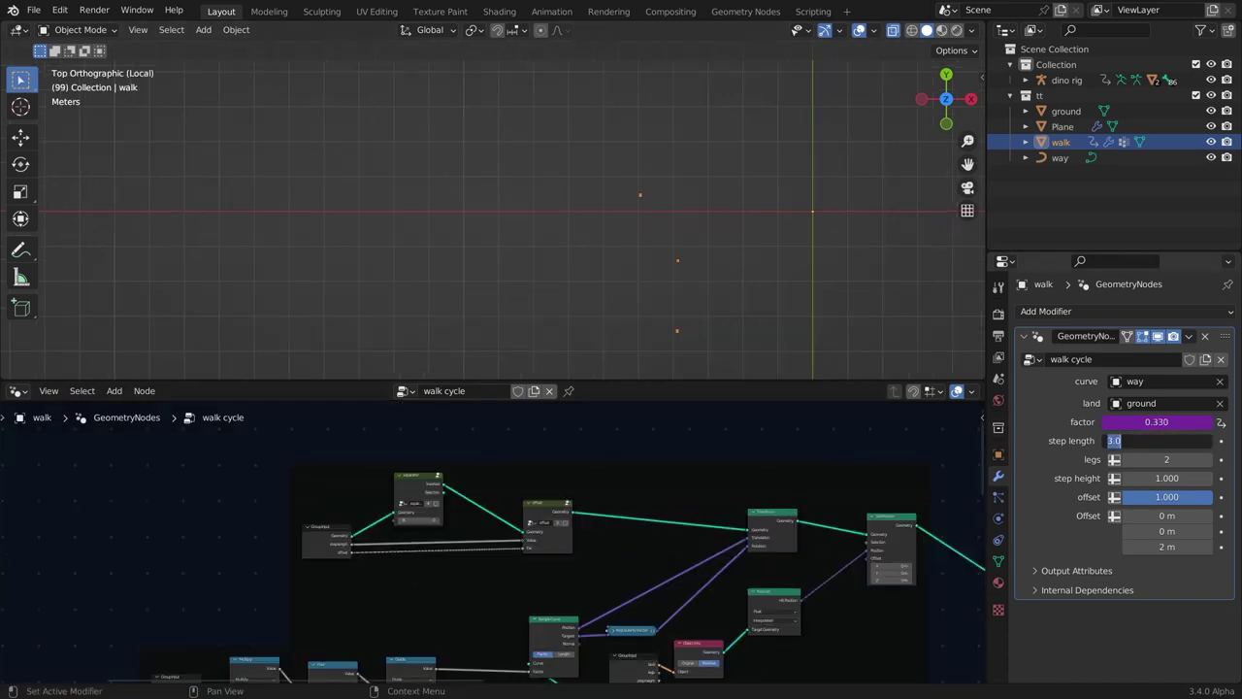
text(6)
key(Return)
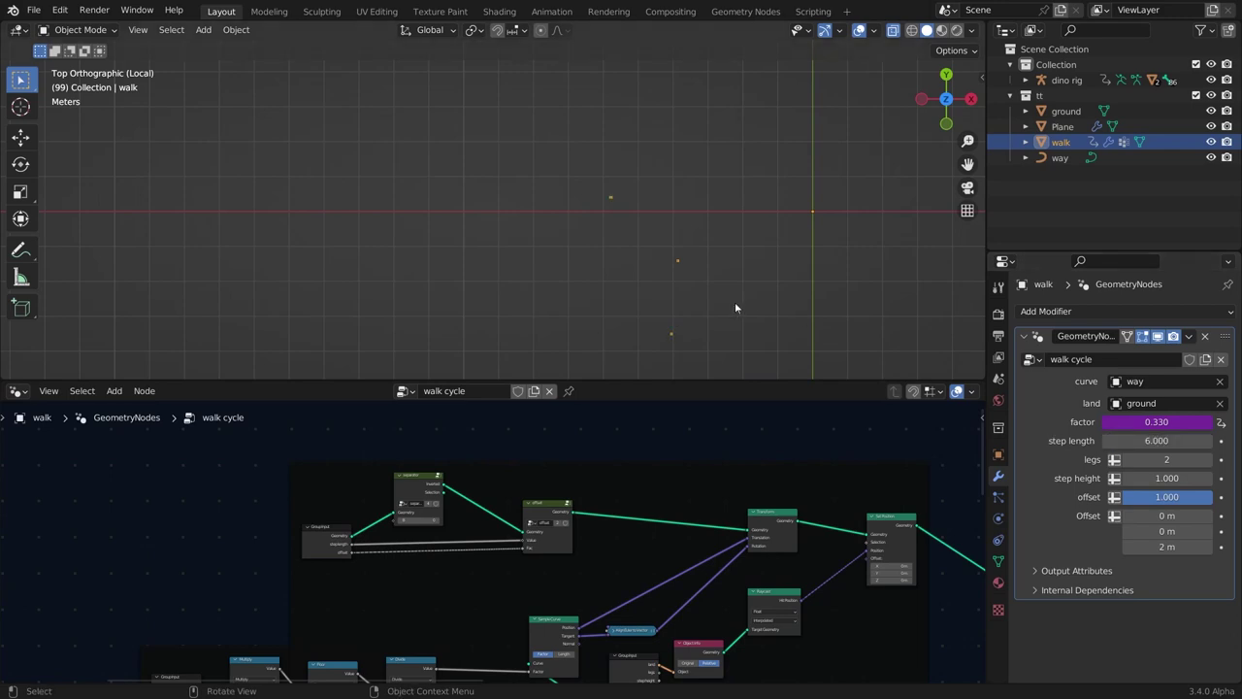
Set the walk cycle modifier's factor driver to frame/150, and play the animation to check the stepping points.
key(space)
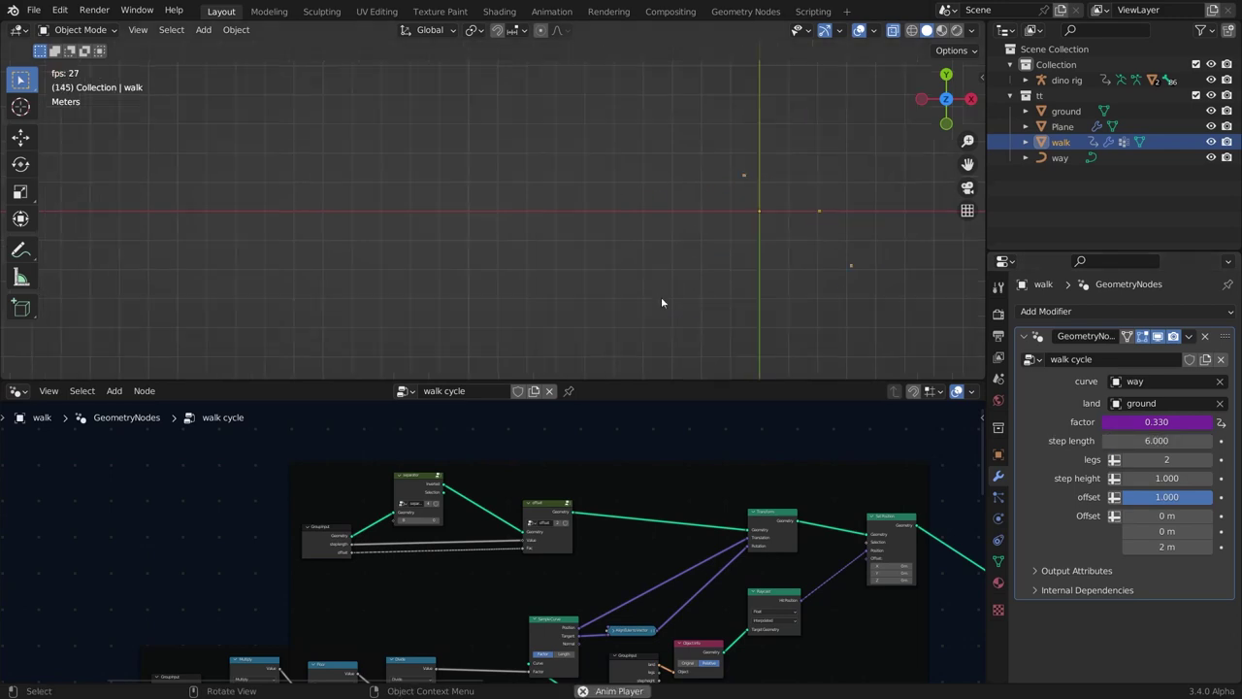
key(space)
click(1157, 422)
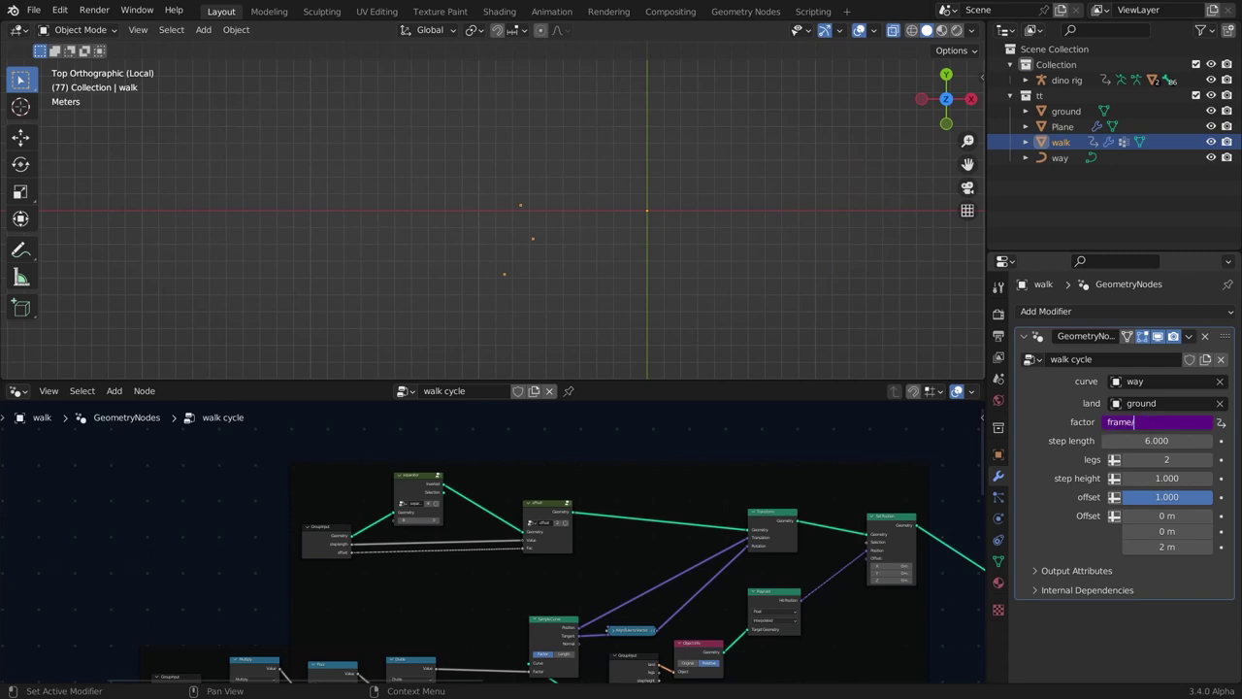
text(frame/150)
key(Return)
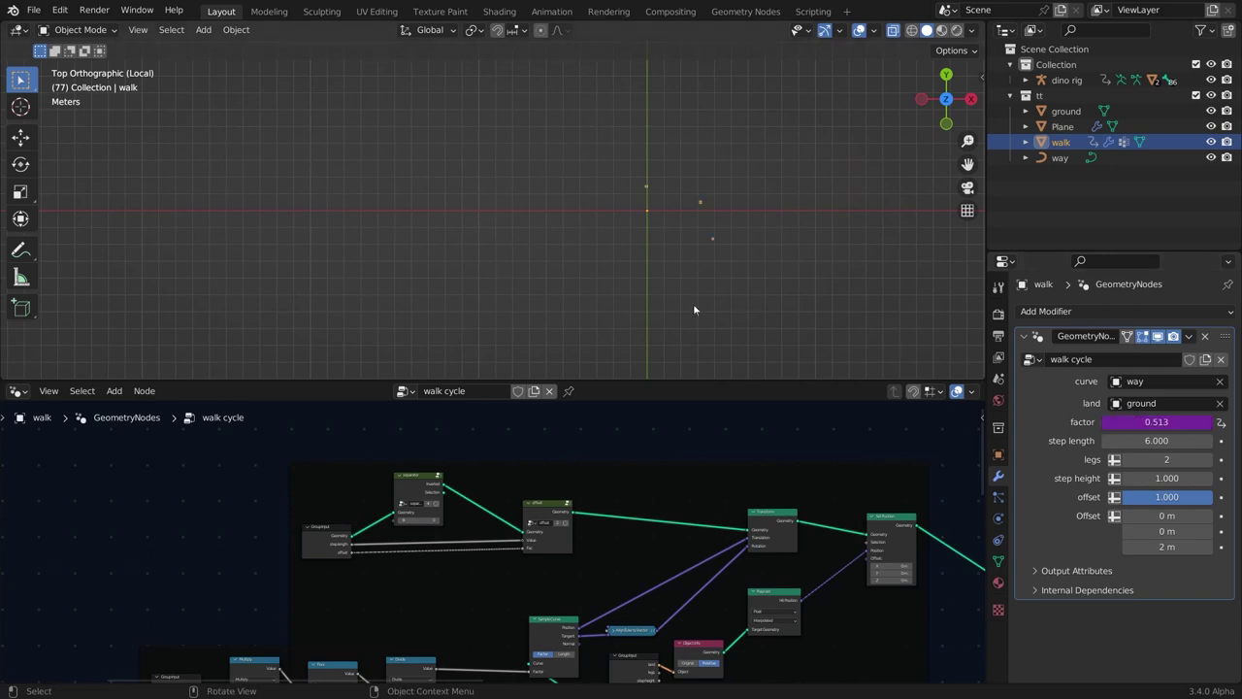
key(space)
middle_drag(657, 299, 579, 134)
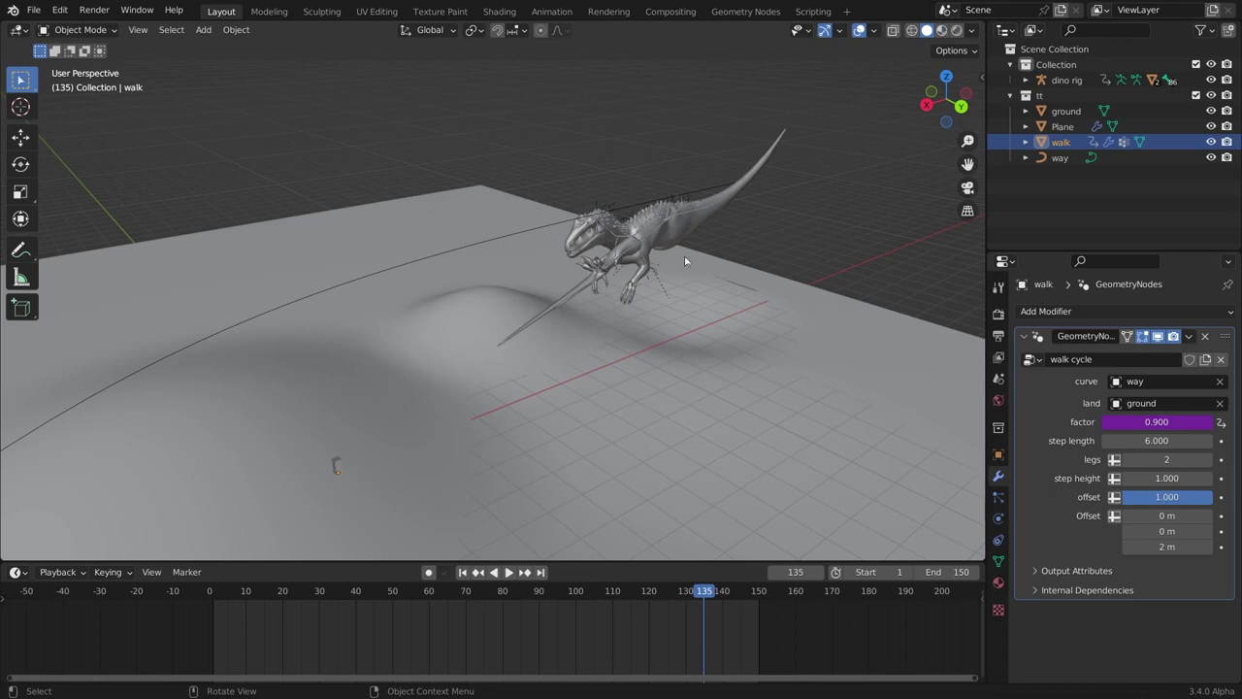
Enter Edit Mode on the walk object in top view and delete all its existing vertex groups.
click(947, 76)
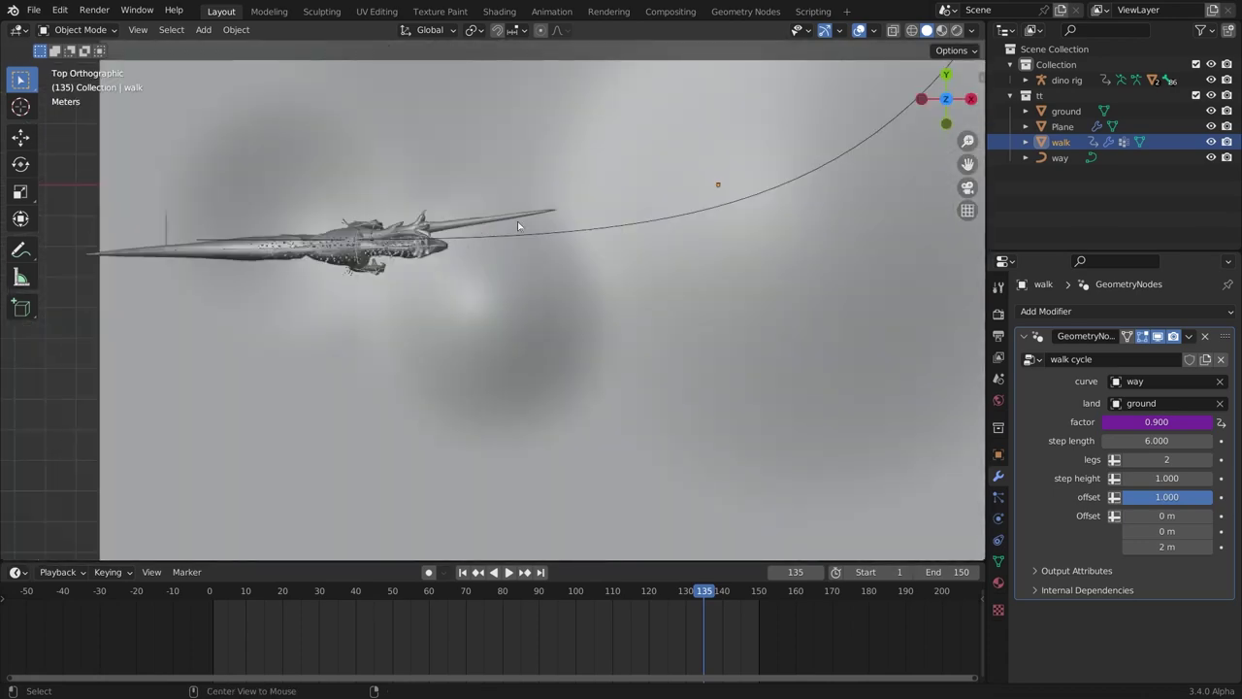
key(Tab)
click(602, 156)
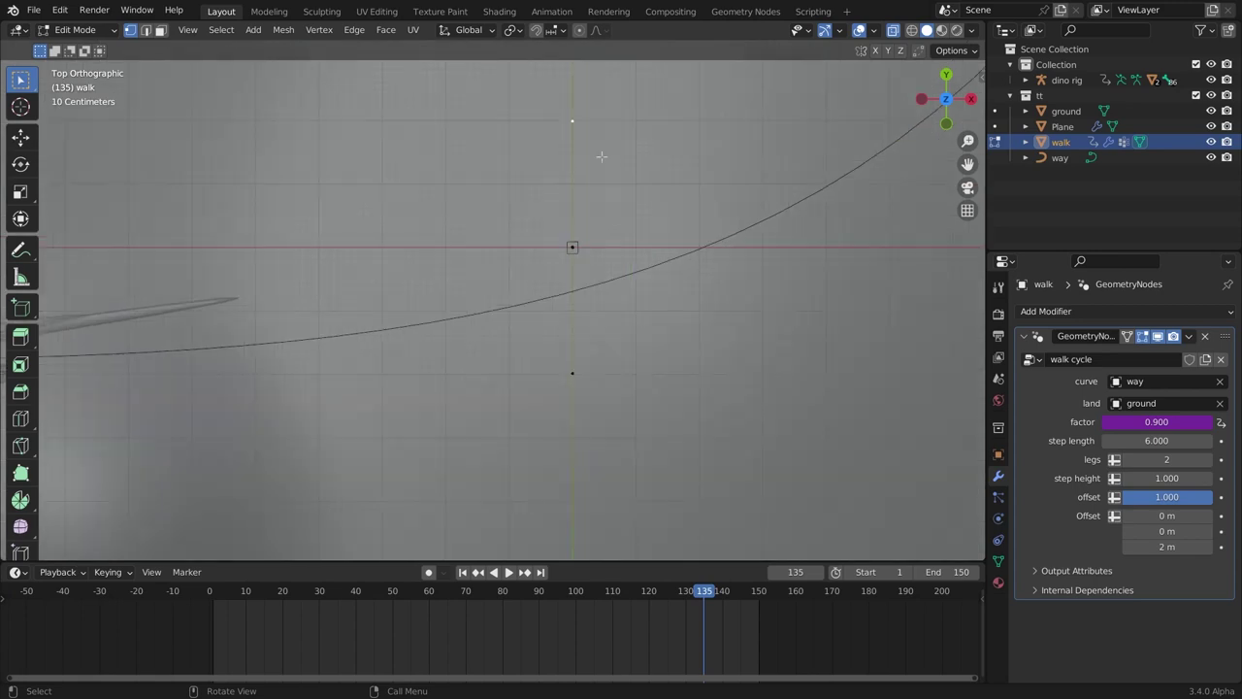
click(998, 560)
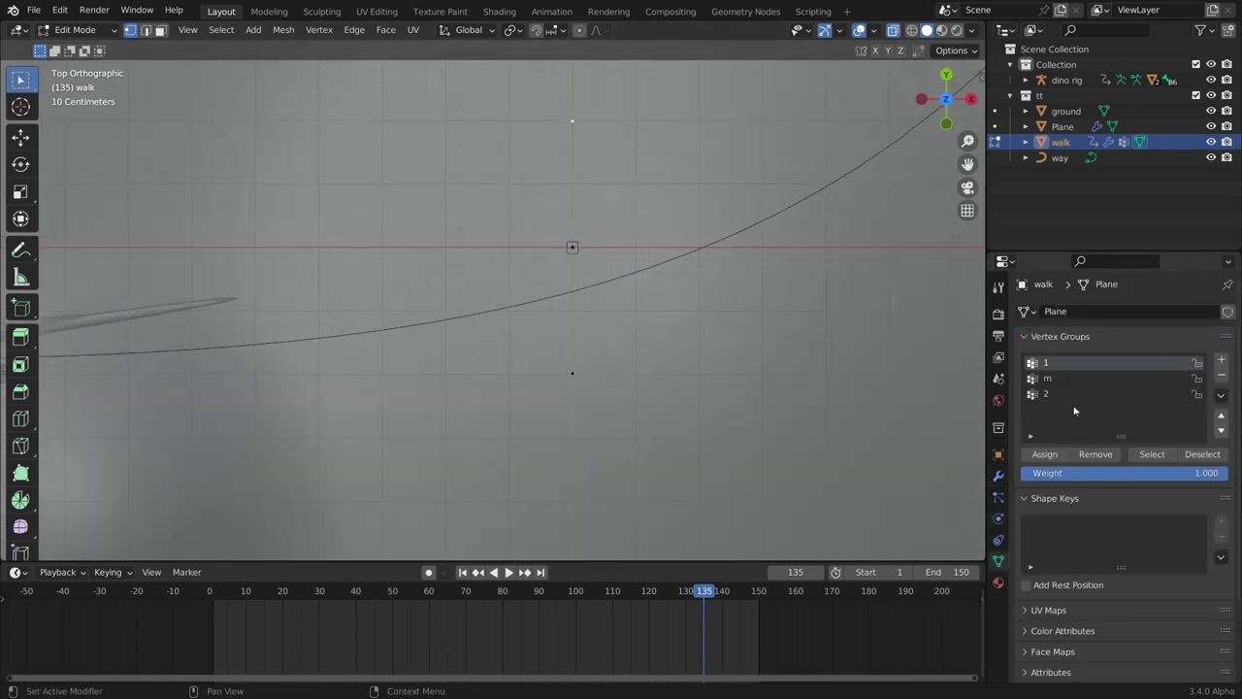
click(1222, 377)
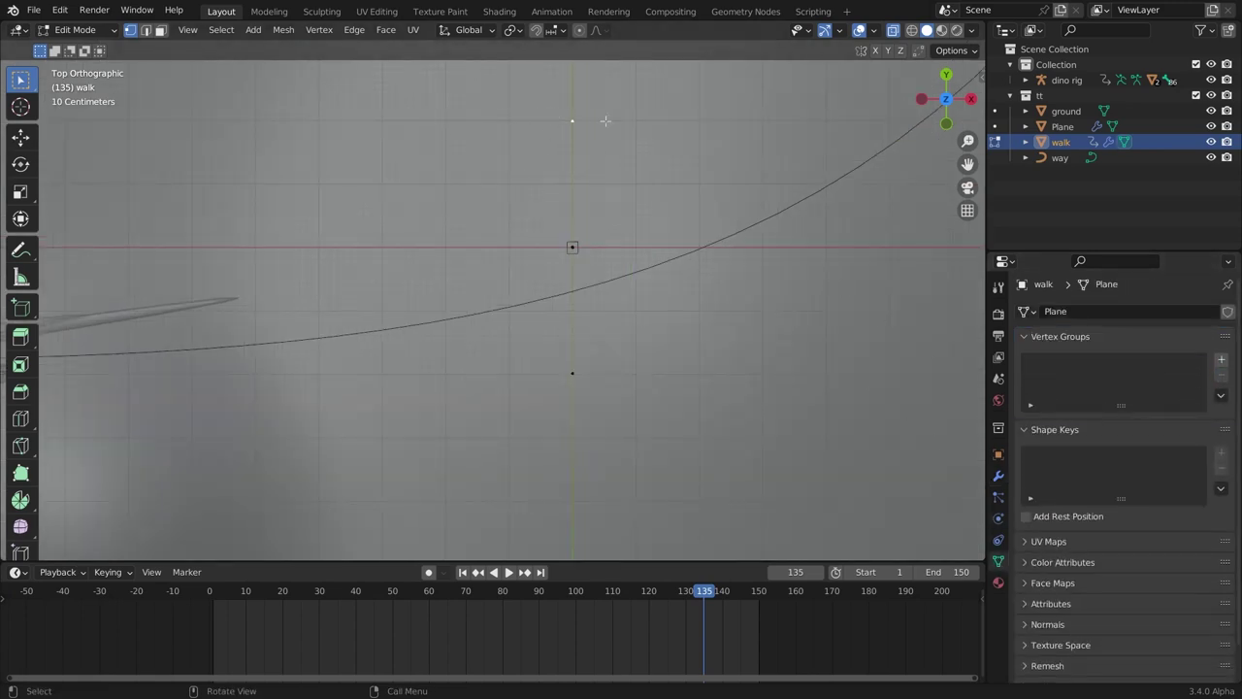
Create vertex groups 1, m and 2 and assign the upper, middle and lower vertices to them respectively.
click(1222, 359)
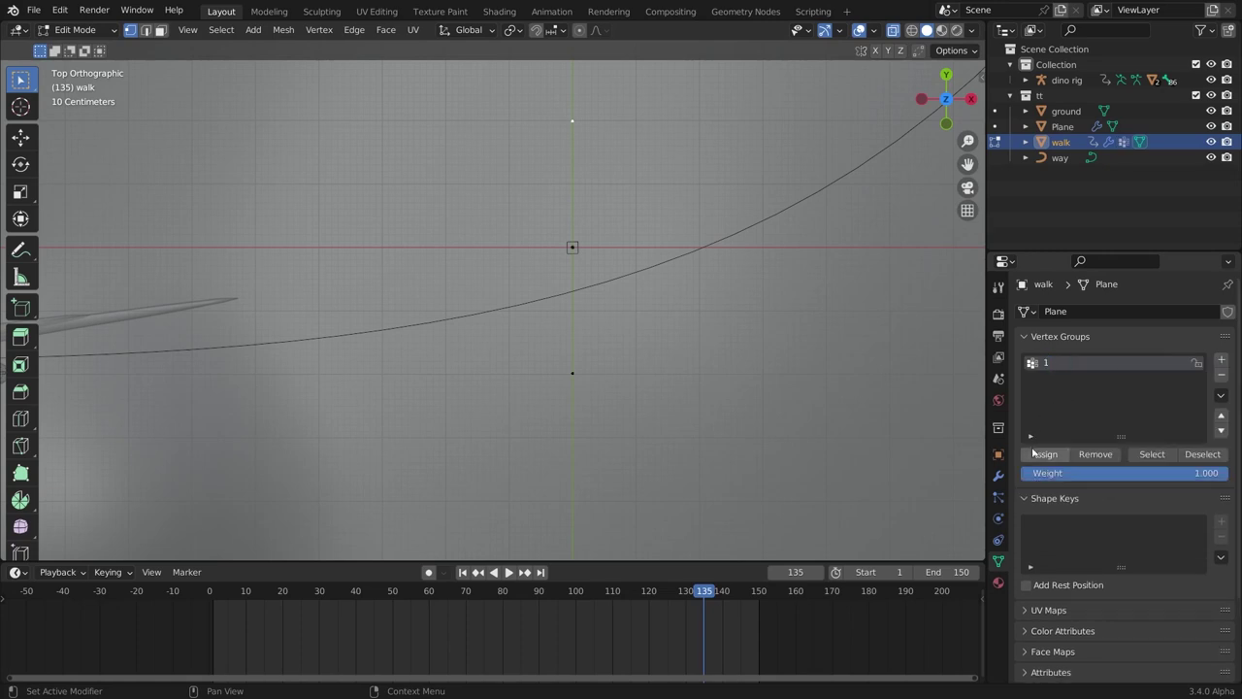
click(1222, 360)
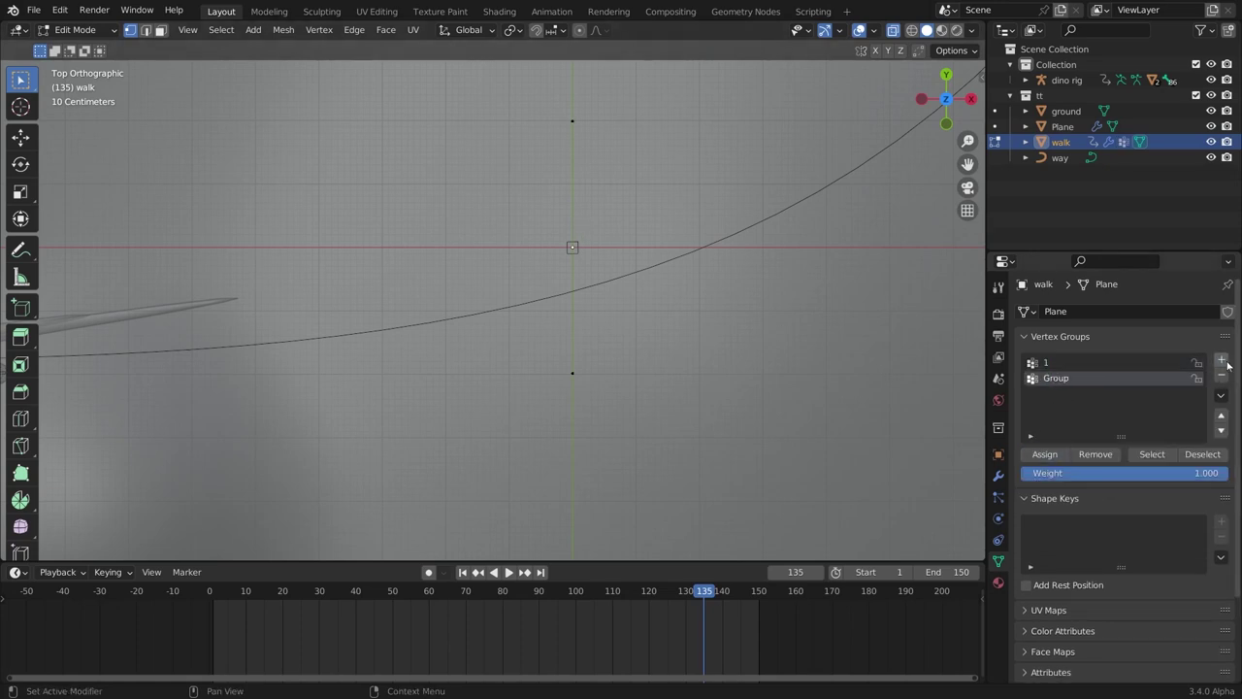
double_click(1099, 365)
double_click(1055, 379)
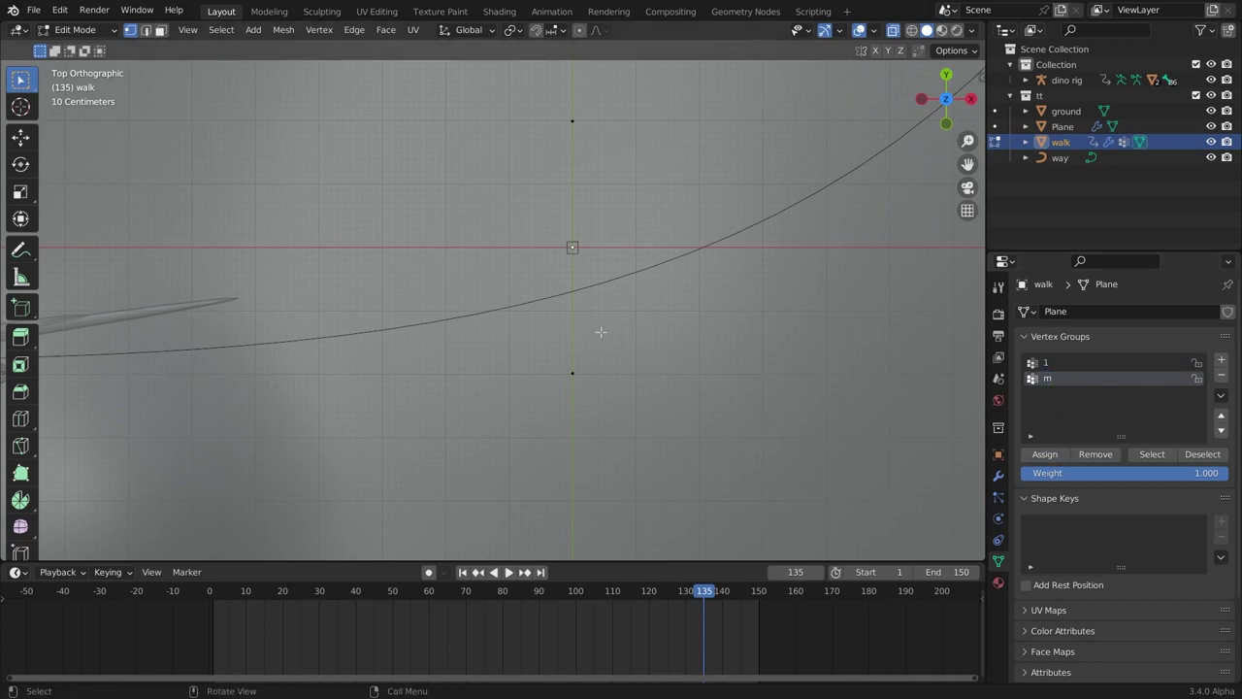
click(1221, 359)
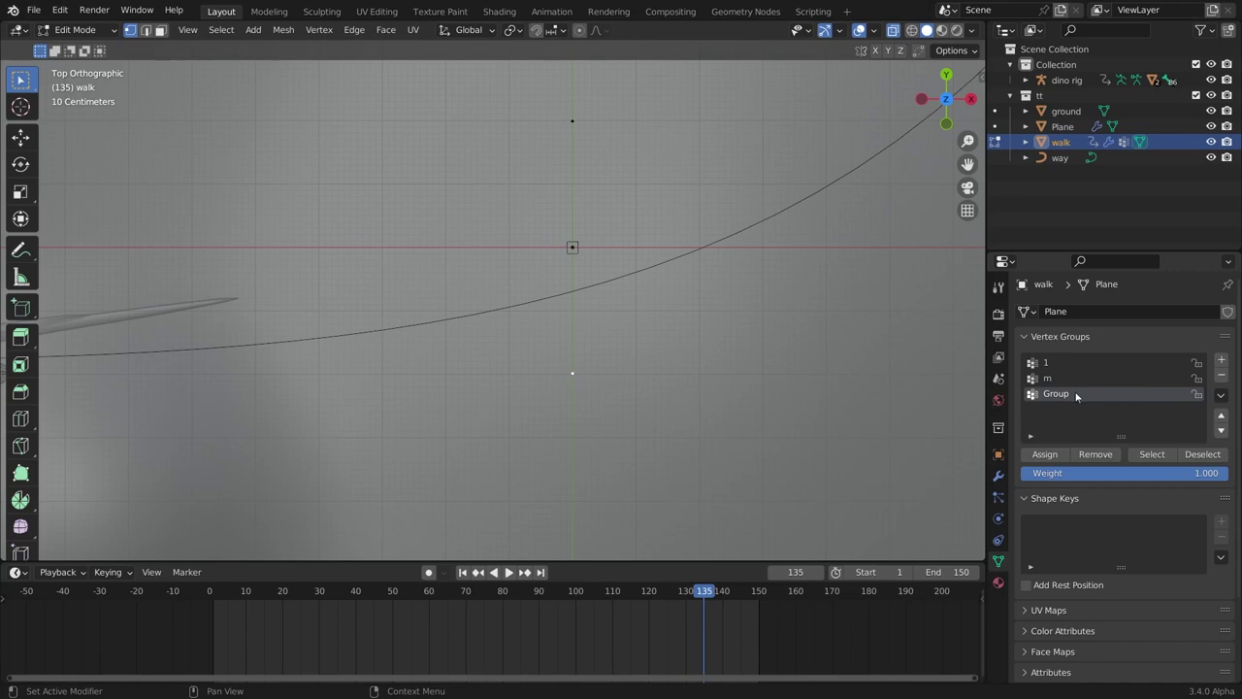
click(1044, 458)
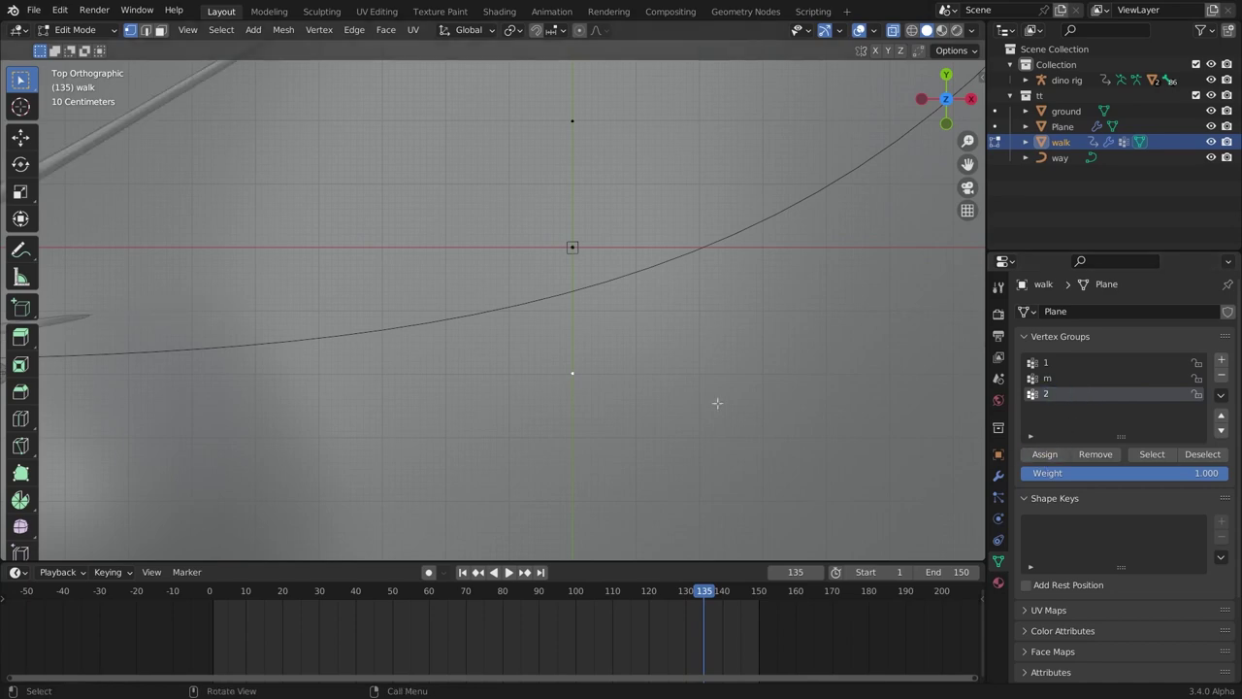
Leave Edit Mode, switch the dino rig to Pose Mode and remove the old constraints from both foot bones.
key(Tab)
middle_drag(530, 373, 580, 203)
click(293, 337)
middle_drag(293, 340, 461, 362)
key(ctrl+Tab)
scroll(449, 367, up, 2)
middle_drag(621, 363, 695, 375)
click(998, 561)
click(1206, 336)
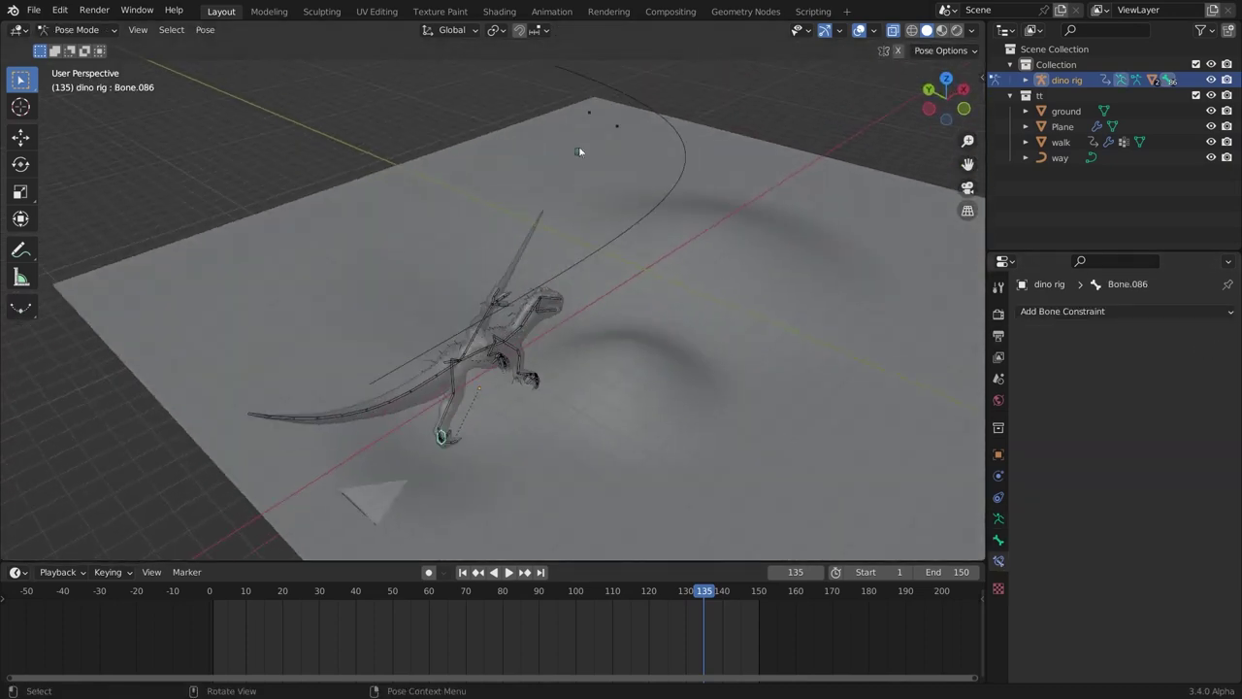
click(580, 148)
click(1205, 336)
Add a Copy Location constraint to foot bone Bone.087, targeting the walk object's vertex group 2.
click(1126, 310)
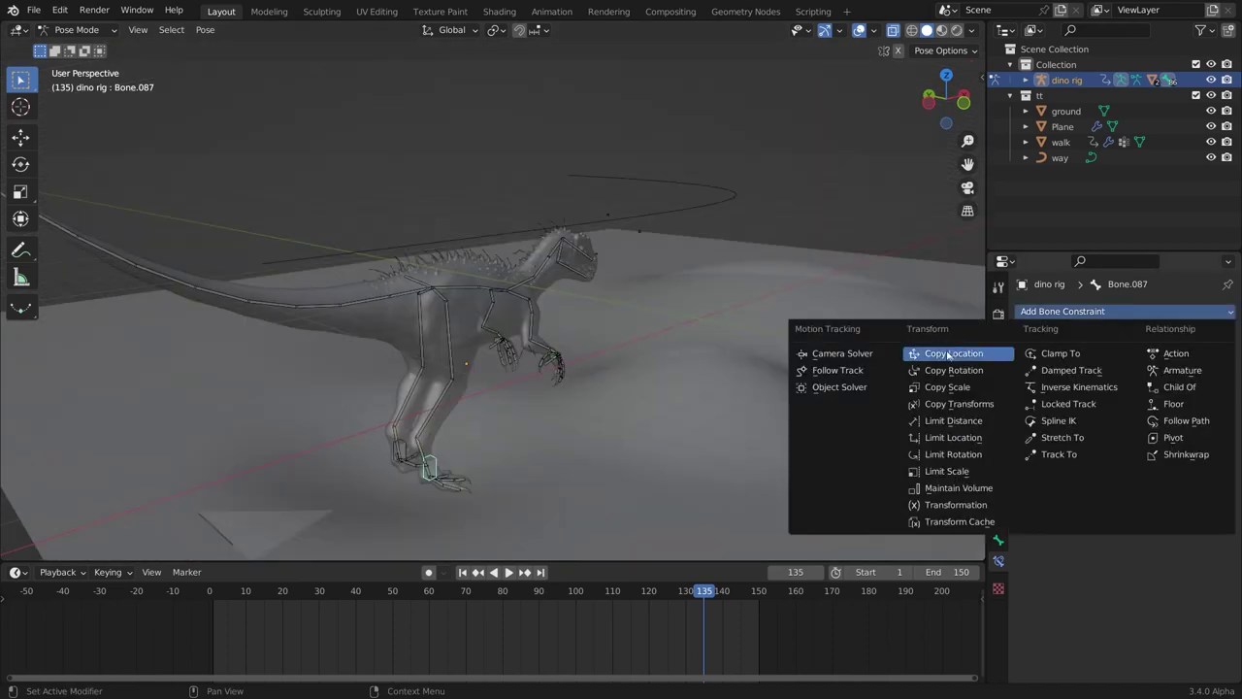
click(951, 355)
click(1150, 359)
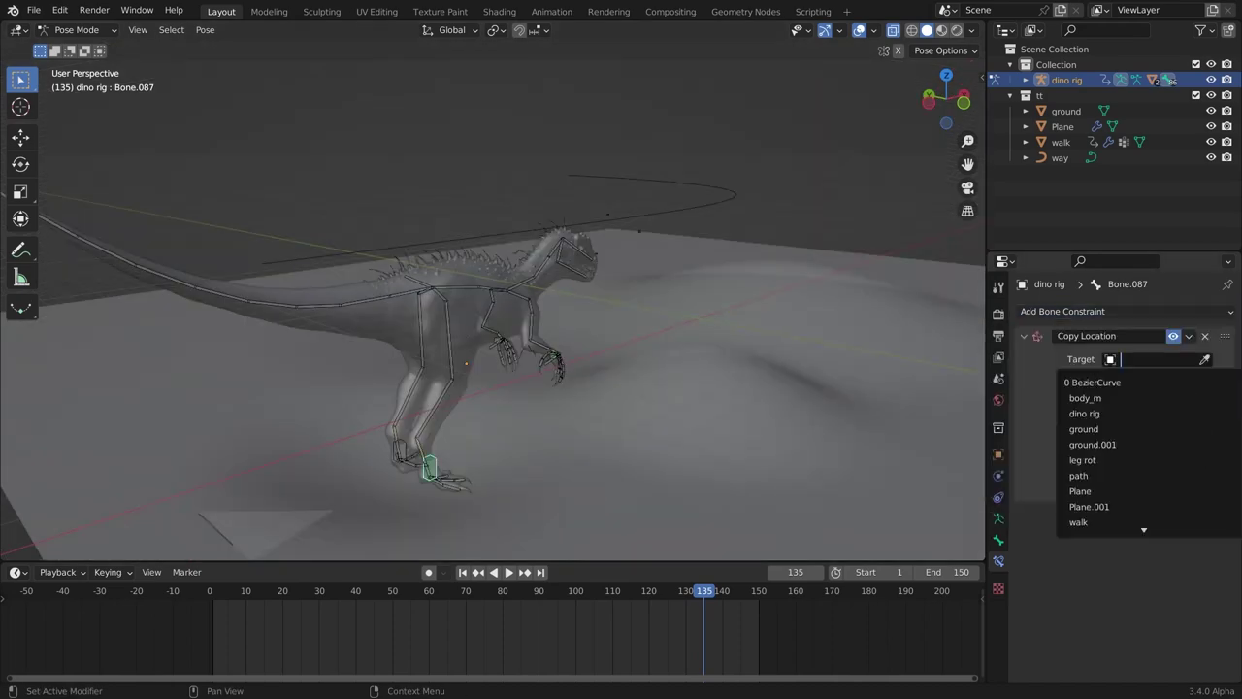
click(1095, 380)
click(1069, 144)
click(1160, 378)
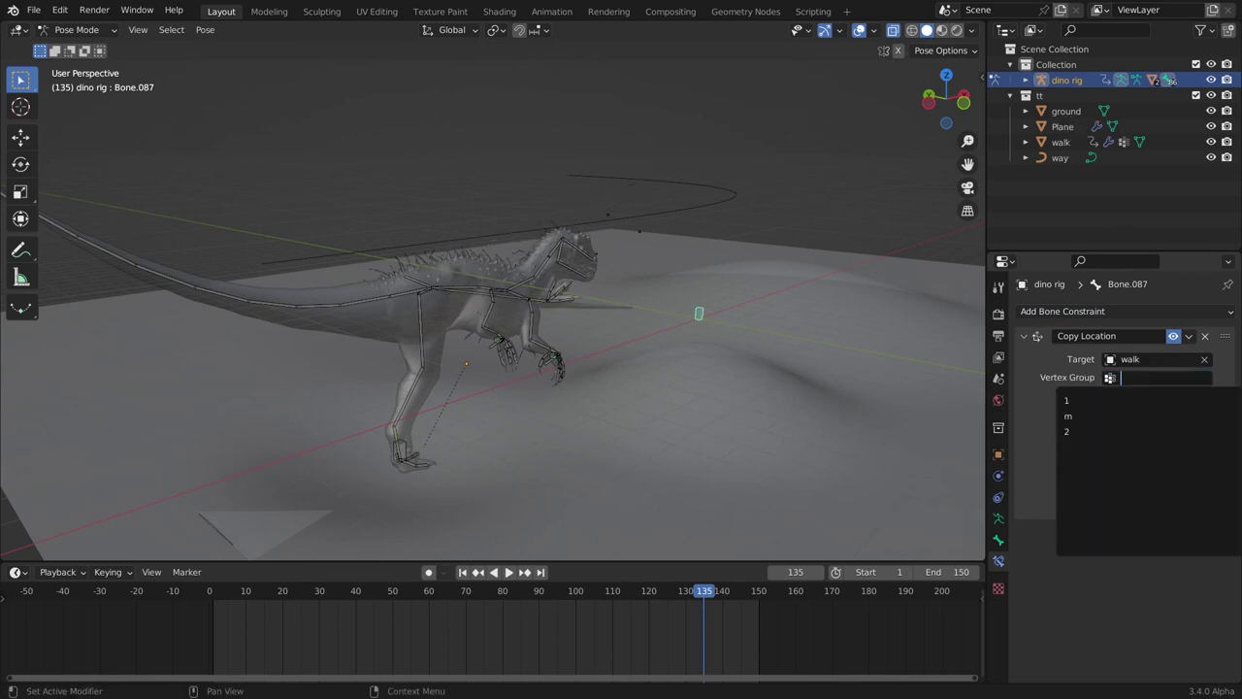
click(1104, 430)
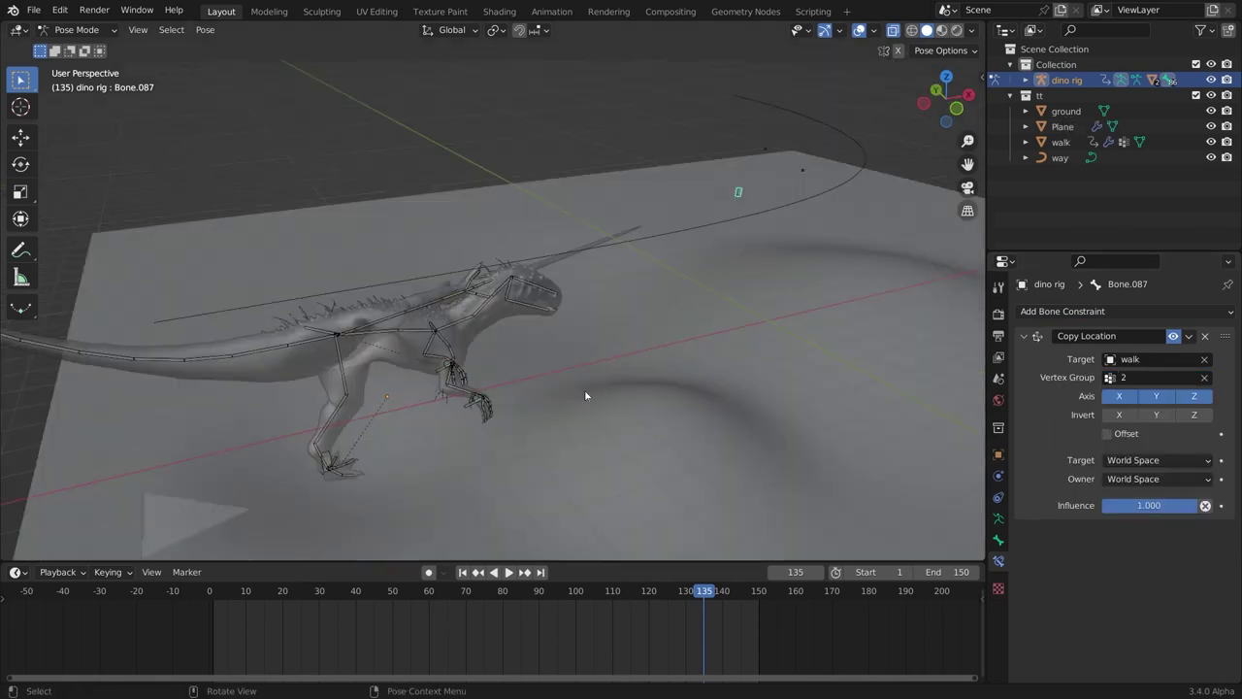
Go back to frame 12 and try vertex group 1 for Bone.087's Copy Location constraint.
key(Left)
key(Left)
key(Left)
key(Left)
key(Left)
key(Left)
key(Left)
key(Left)
key(Left)
key(Left)
key(Left)
key(Left)
alt+scroll(585, 393, down, 20)
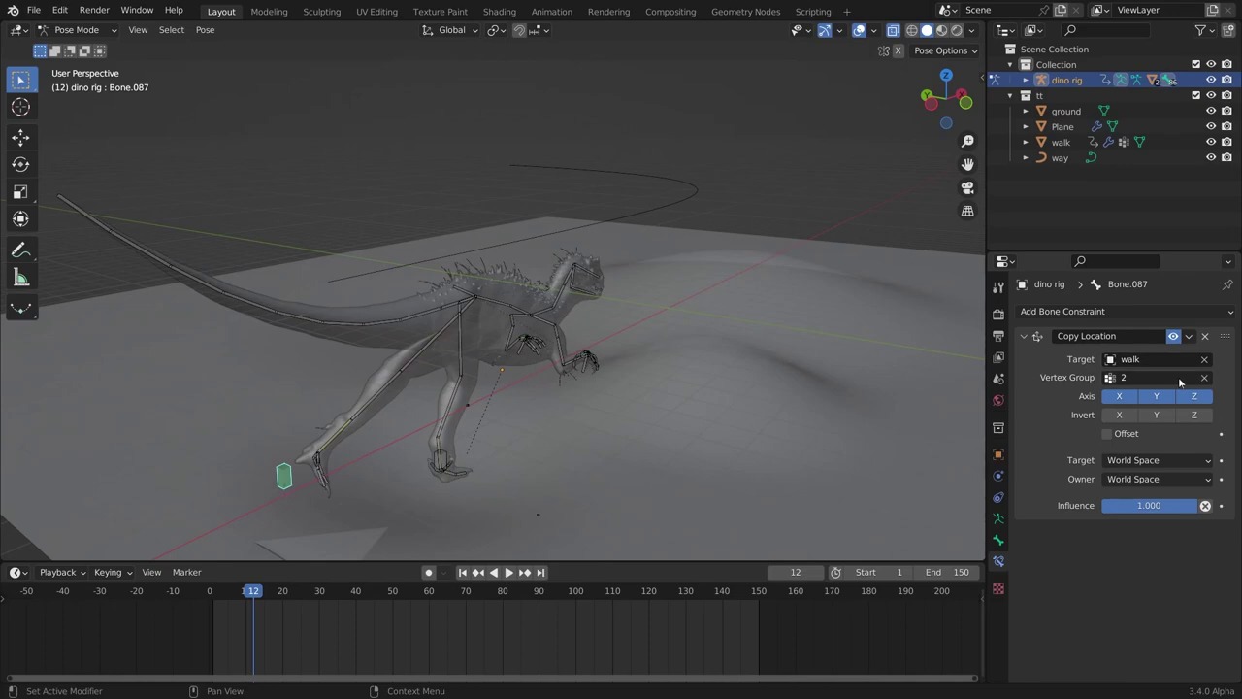
click(1181, 381)
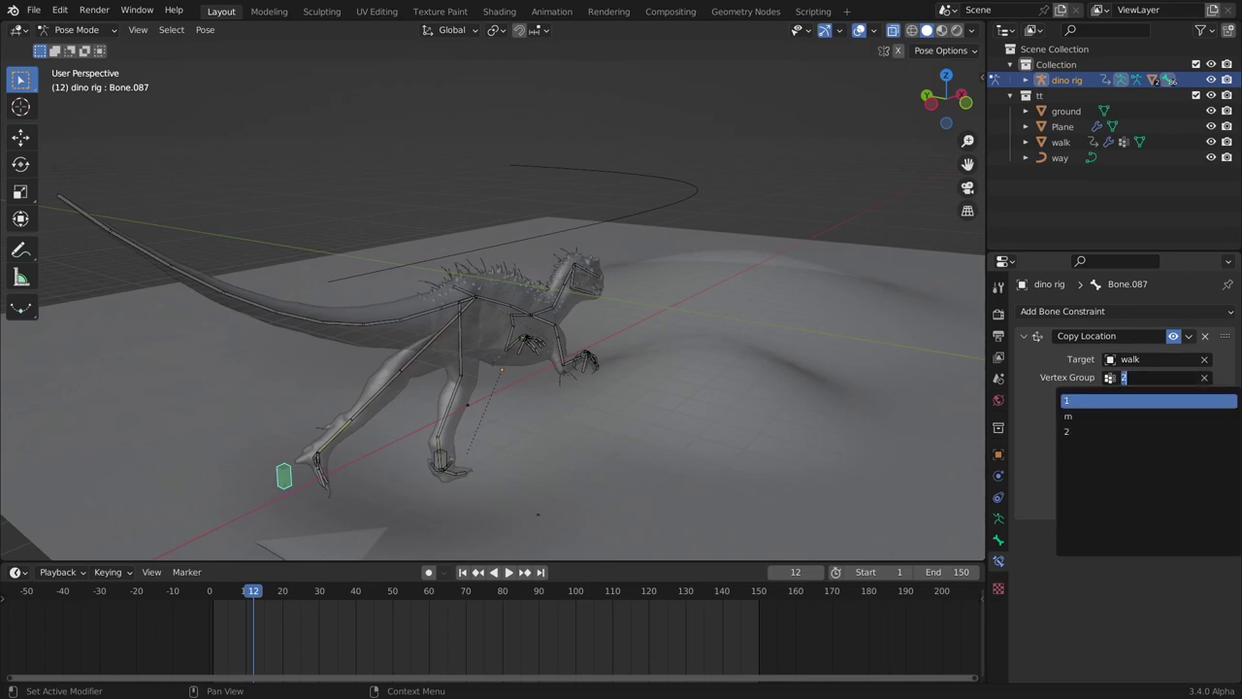
click(1078, 399)
Move to frame 10, enlarge the timeline area and switch it to the Geometry Node Editor.
middle_drag(881, 386, 630, 369)
click(269, 593)
drag(269, 593, 246, 593)
drag(16, 562, 15, 418)
click(18, 430)
click(78, 555)
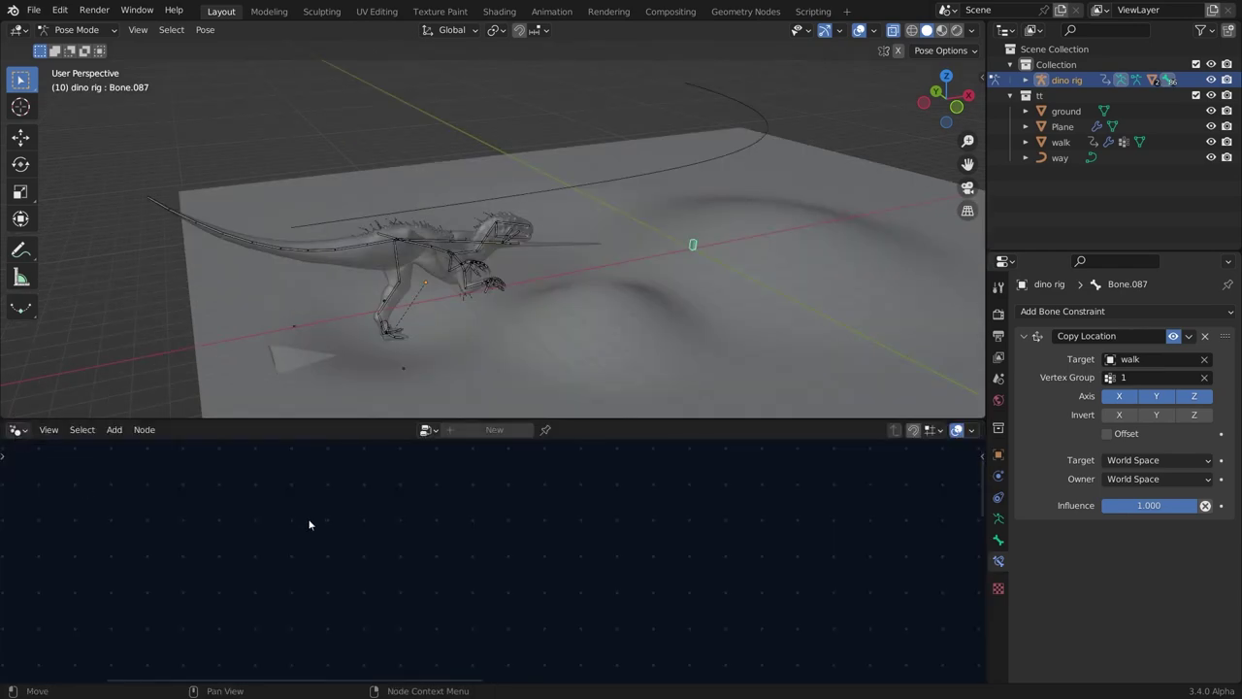
Select the walk object and adjust the B value of the separator node feeding the Set Position node.
click(693, 246)
scroll(433, 549, up, 4)
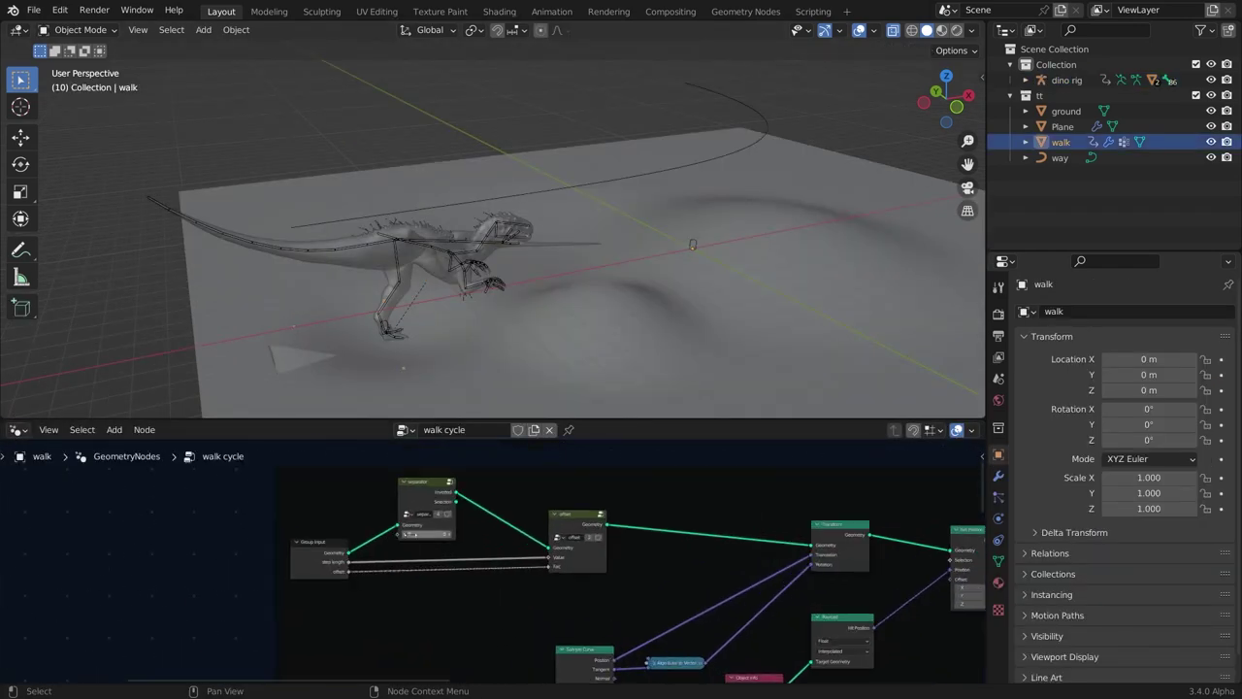
scroll(457, 595, down, 4)
scroll(526, 525, up, 3)
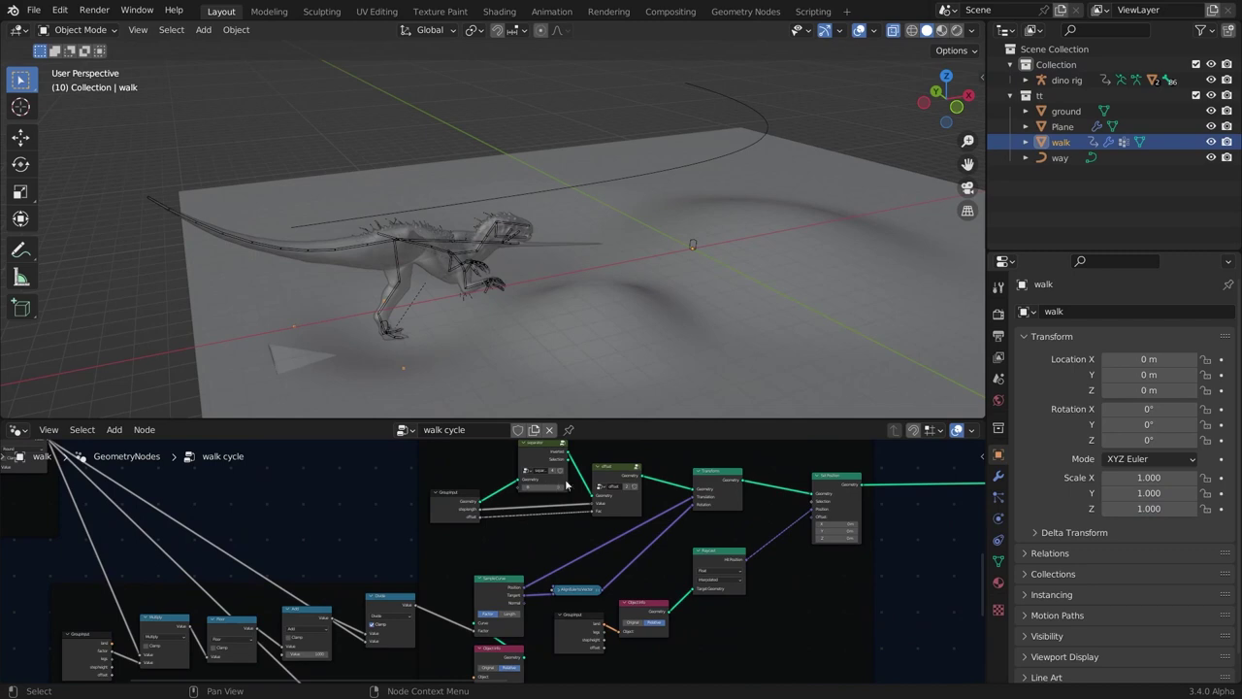
scroll(567, 485, up, 5)
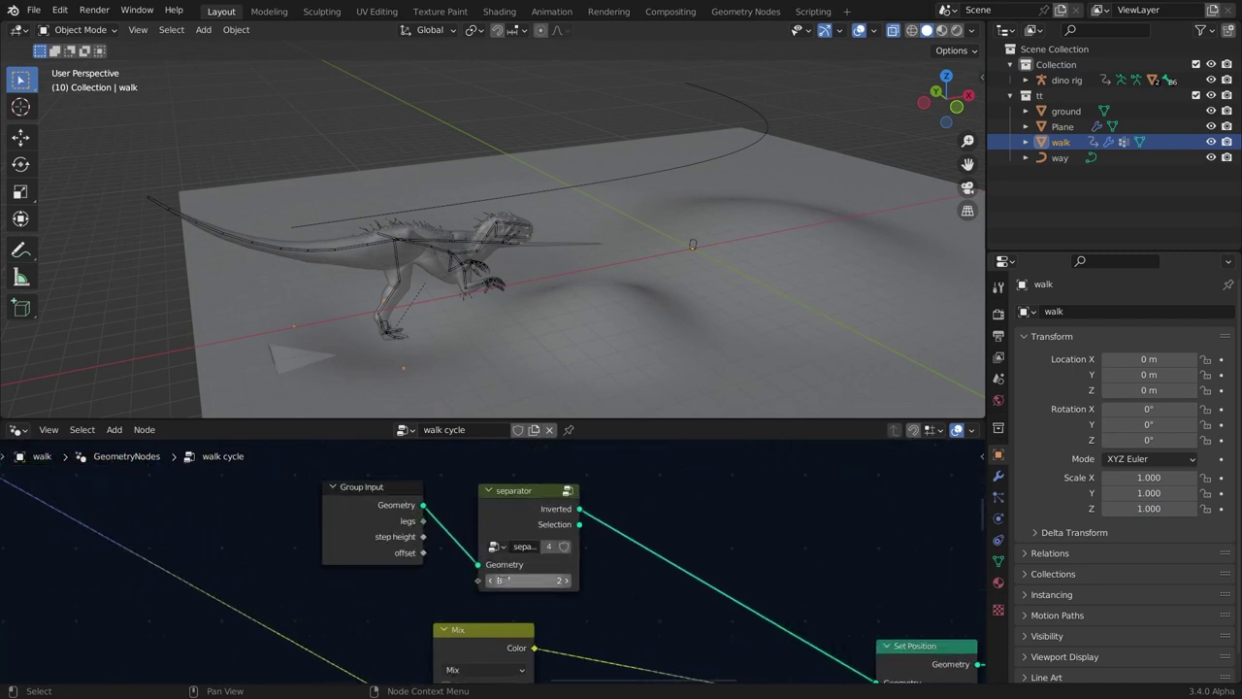
scroll(499, 579, up, 1)
click(499, 581)
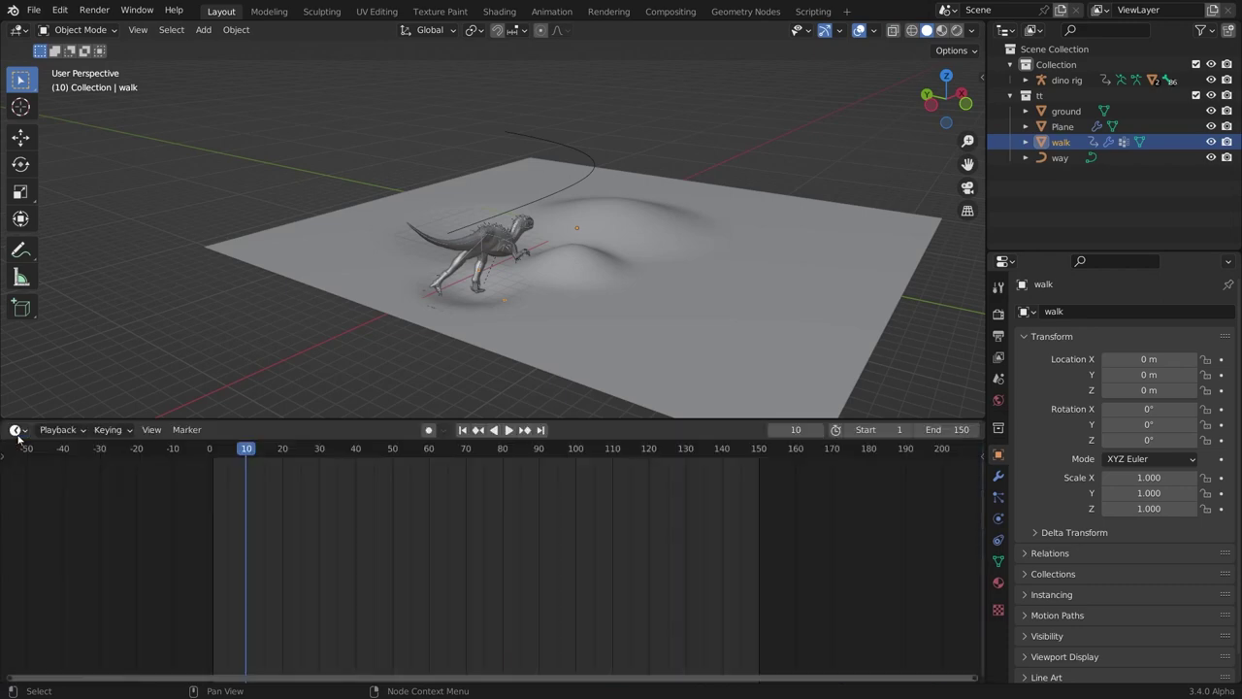
Return to Bone.087 in Pose Mode and set its Copy Location vertex group to 2.
middle_drag(456, 243, 492, 242)
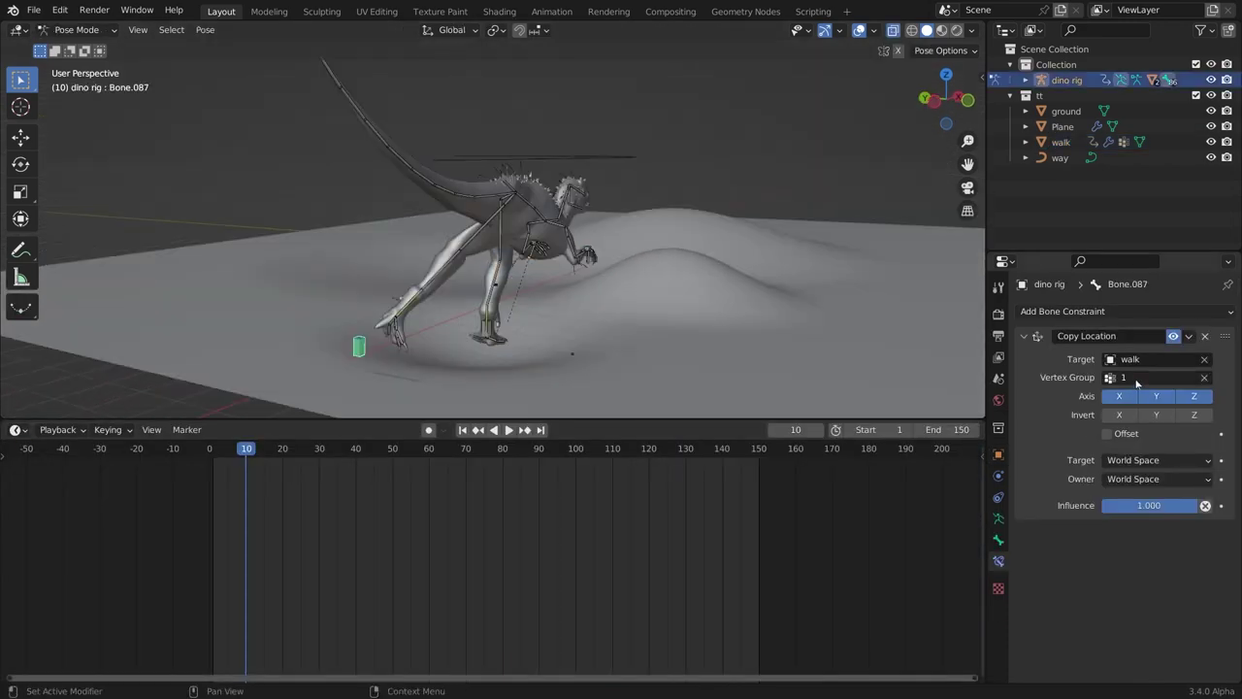
click(1155, 377)
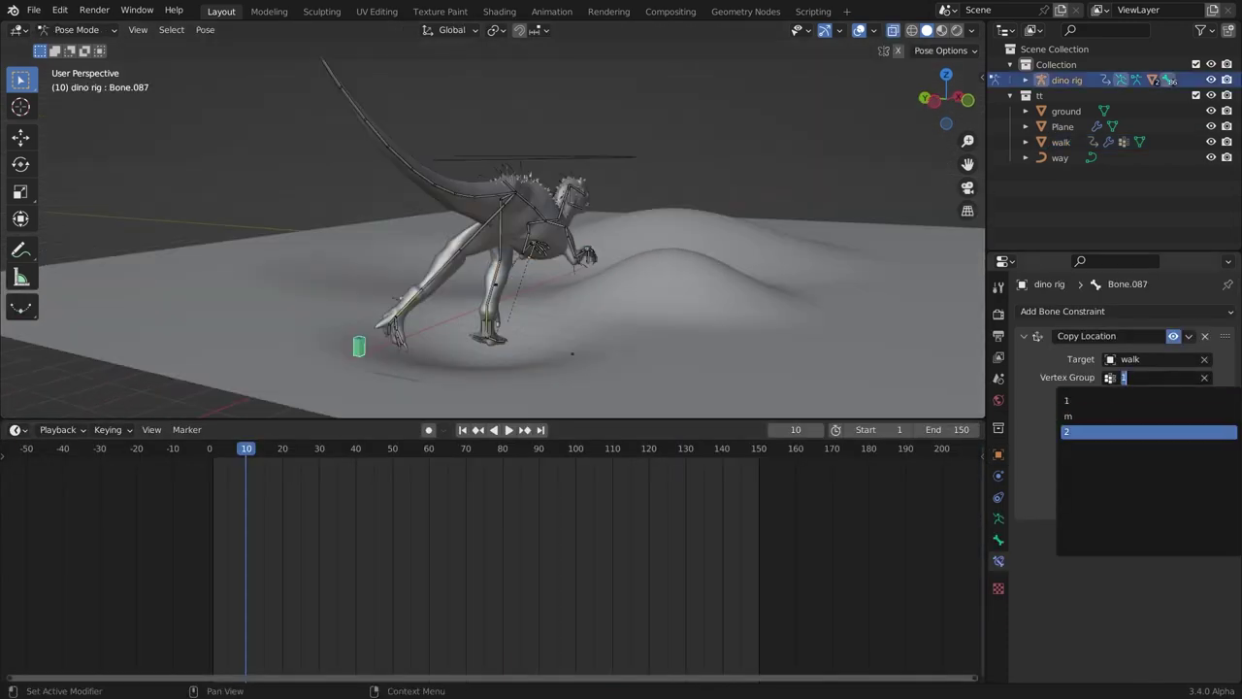
click(1126, 433)
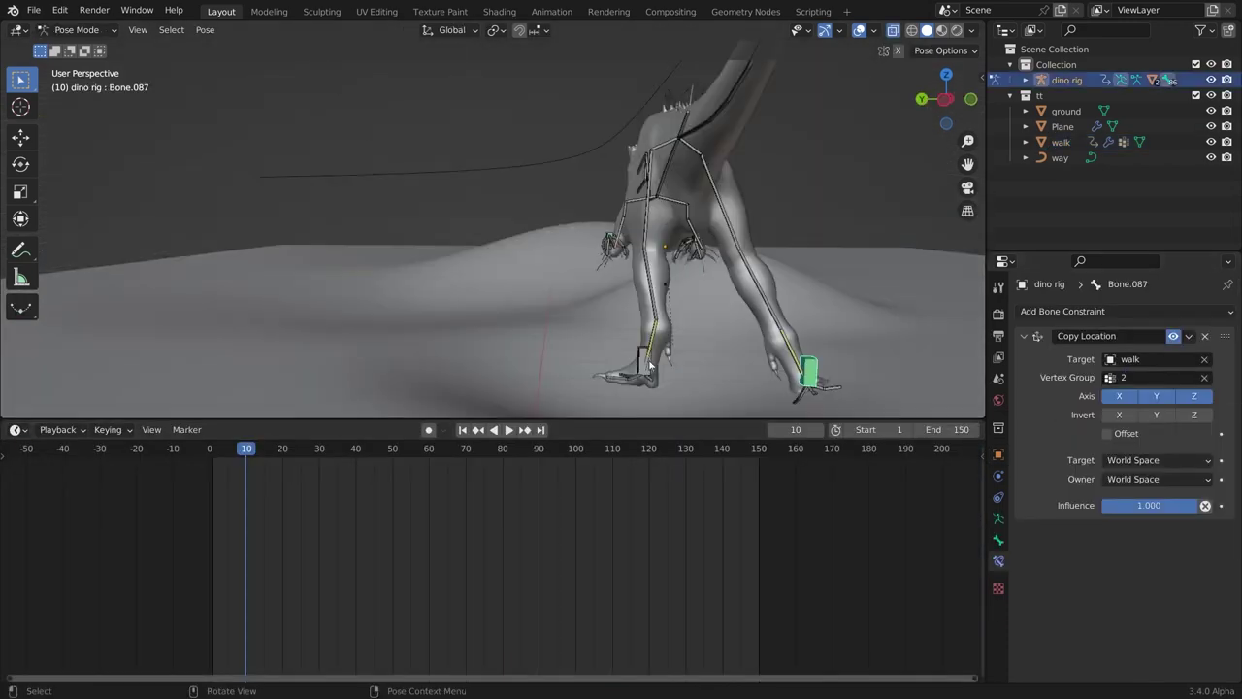
Add a Copy Location constraint to Bone.086 targeting the walk object with vertex group 1.
click(644, 360)
click(1063, 311)
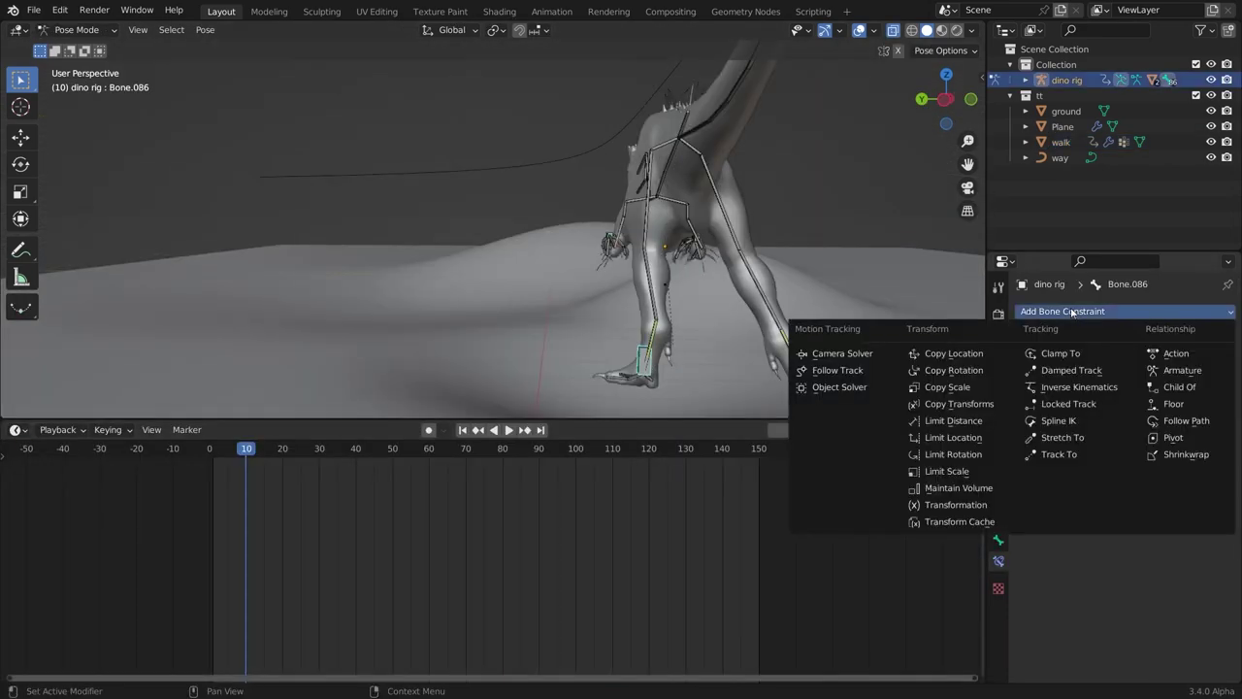
click(954, 353)
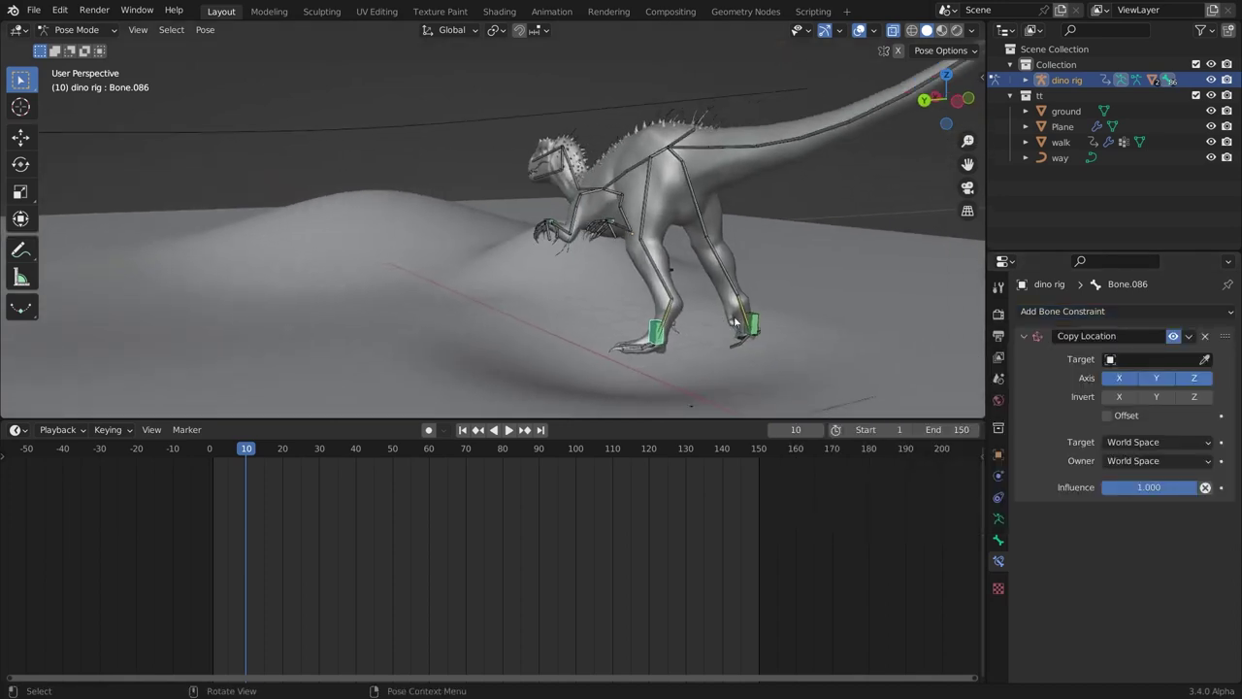
click(1150, 360)
click(1077, 528)
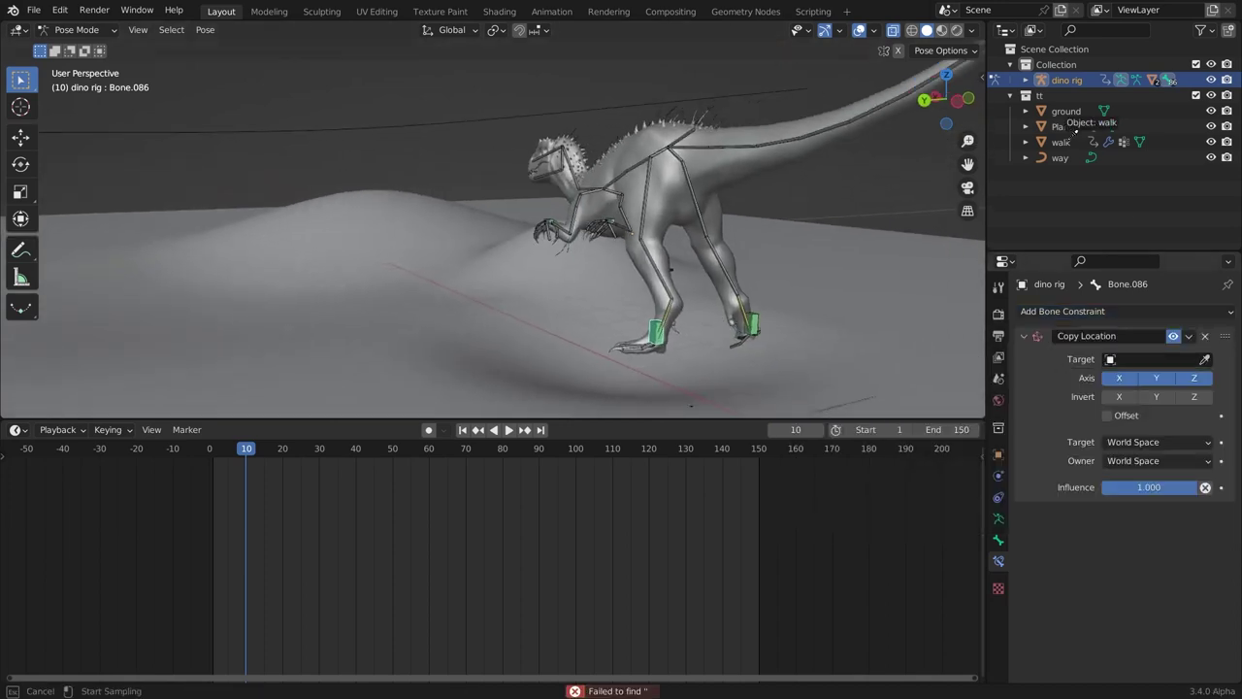
click(1155, 376)
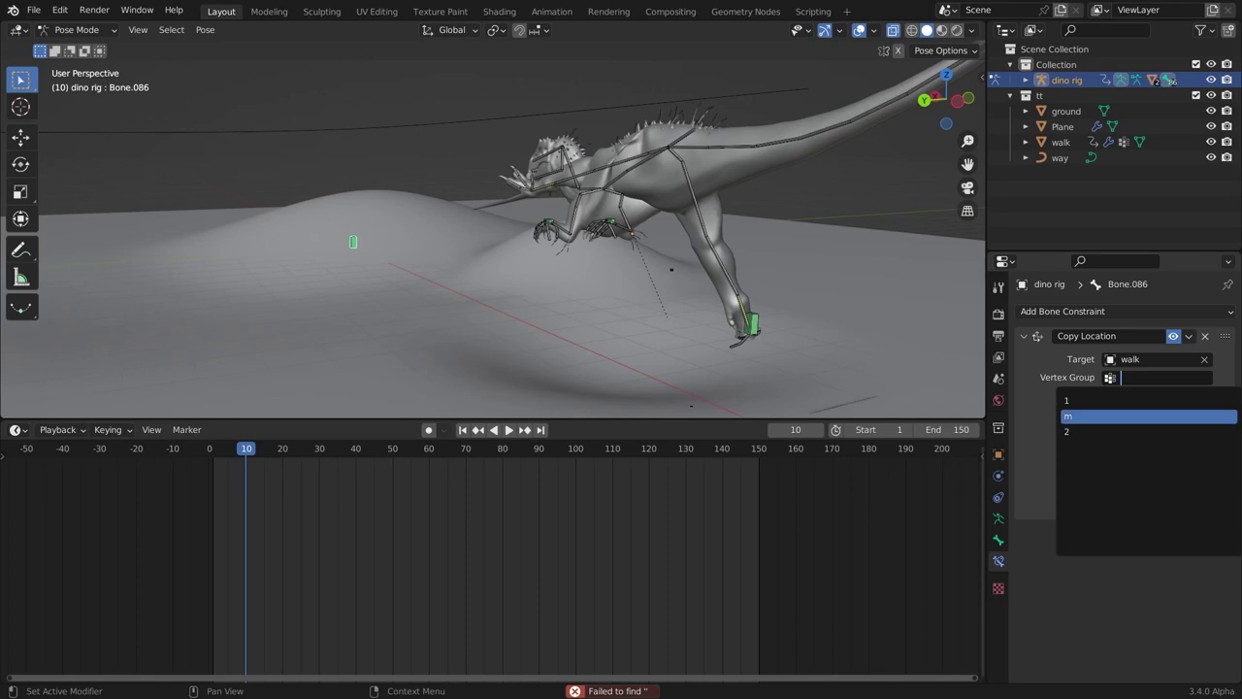
click(1087, 402)
Add a Copy Location constraint to the hip bone named Bone, targeting the walk object with vertex group m.
middle_drag(837, 311, 932, 315)
middle_drag(655, 263, 670, 281)
shift+middle_drag(660, 260, 573, 214)
scroll(622, 270, up, 5)
scroll(539, 268, down, 5)
click(590, 250)
click(1091, 310)
click(964, 352)
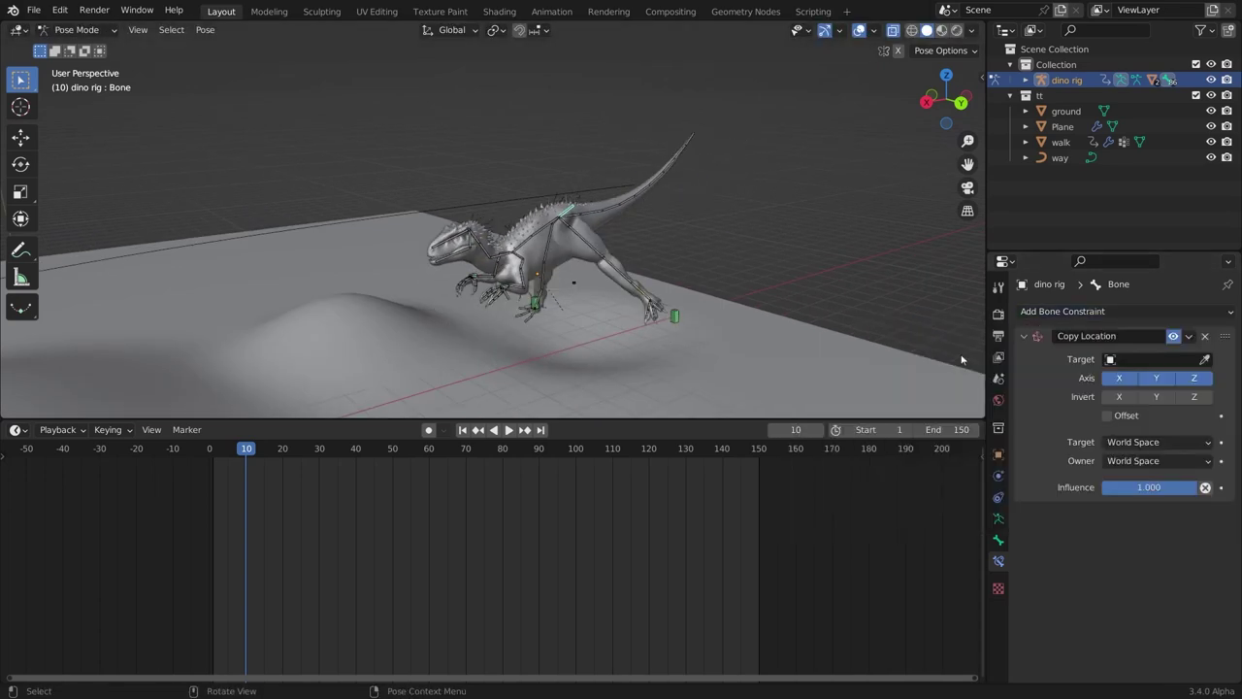
middle_drag(963, 359, 934, 349)
click(1205, 359)
click(1062, 142)
click(1155, 378)
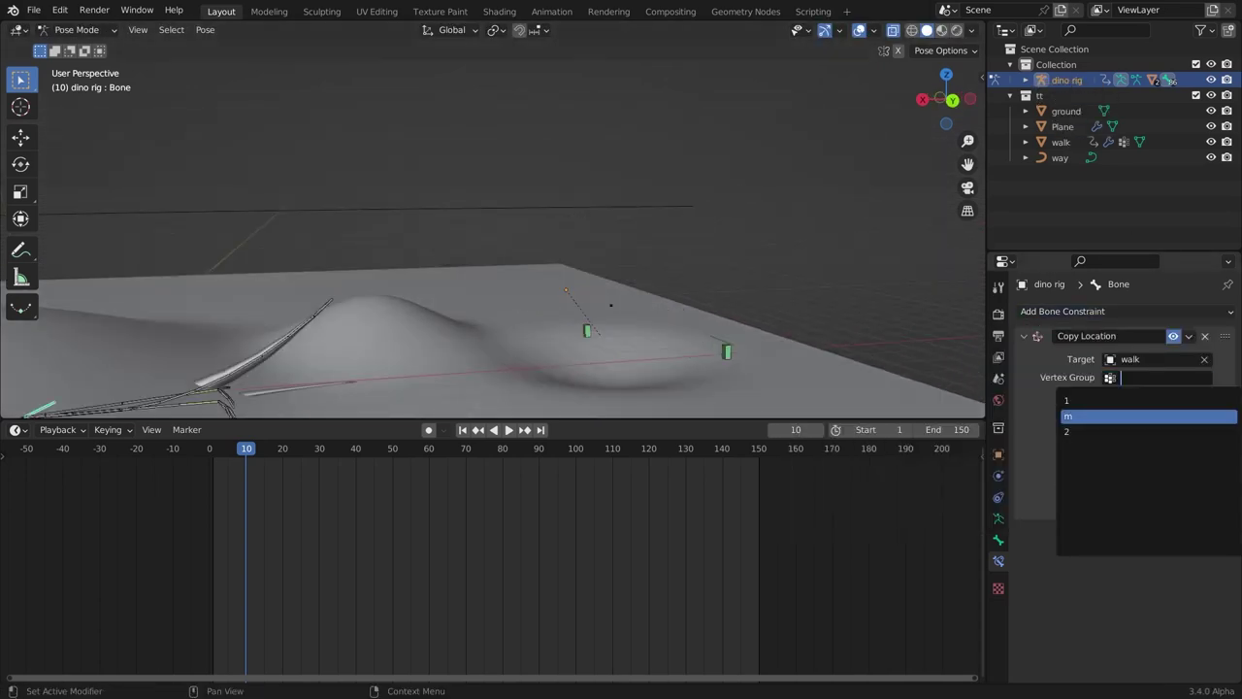
click(1068, 415)
middle_drag(673, 253, 508, 283)
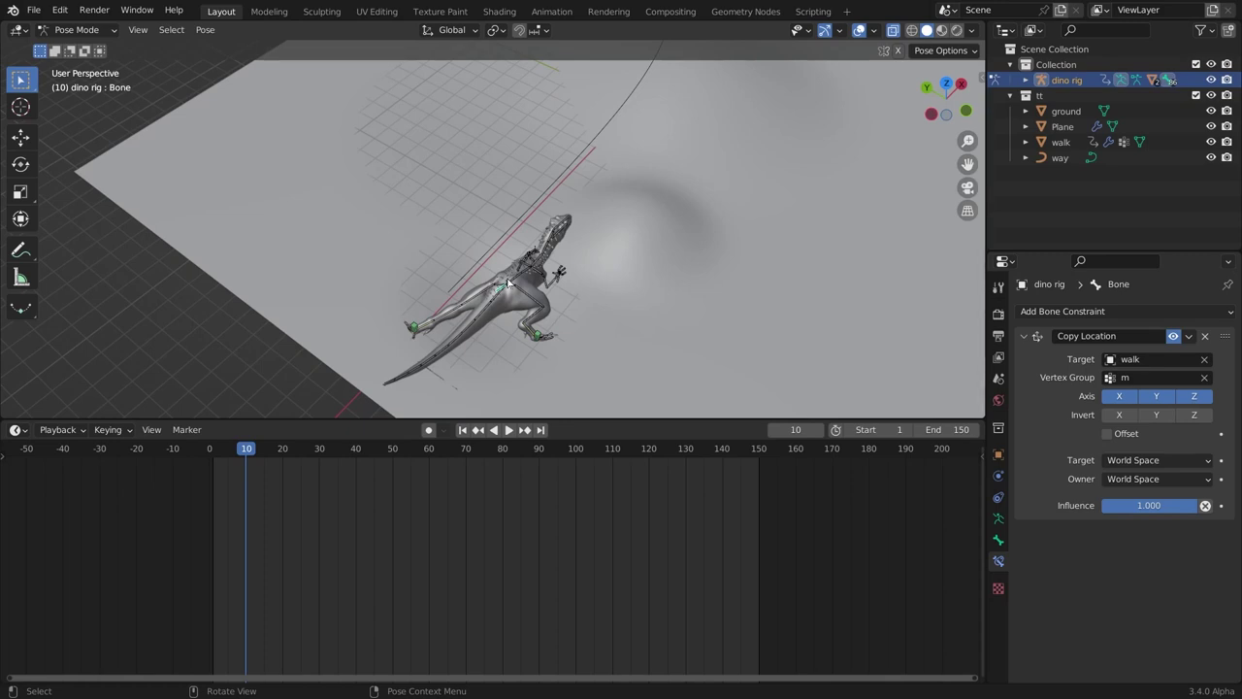
middle_drag(508, 282, 575, 260)
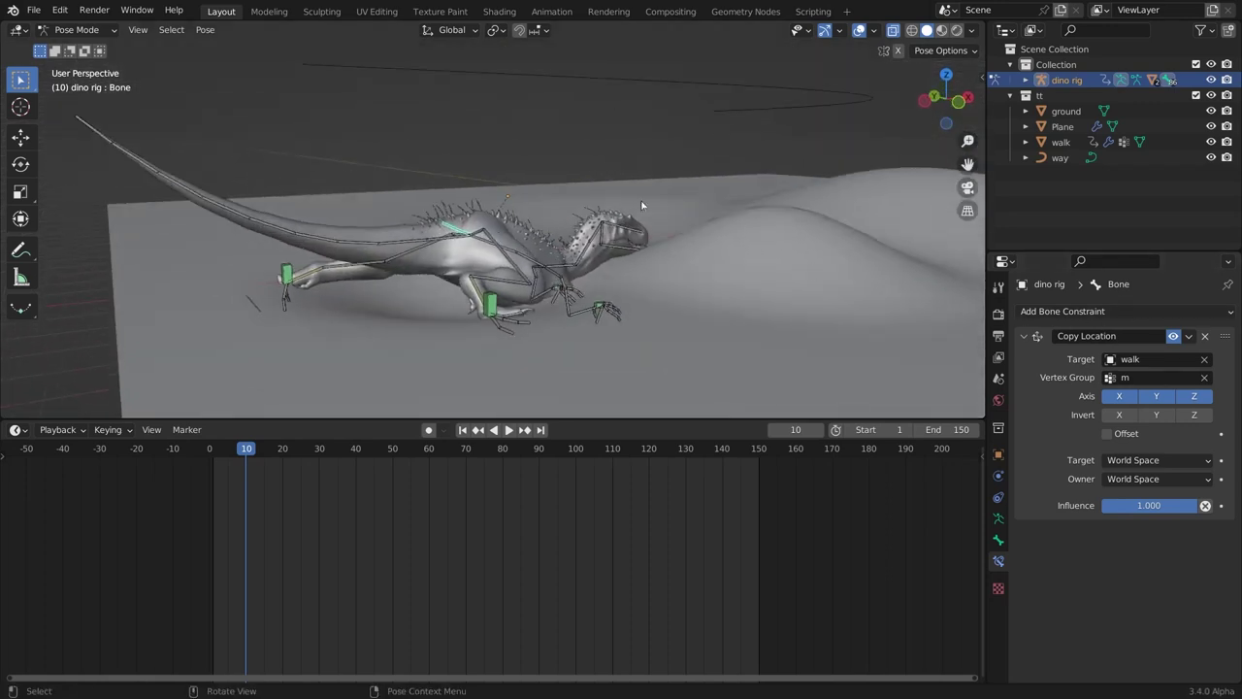
Return to Object Mode, select the walk object and set its walk cycle modifier's step length to 3.
click(77, 29)
click(83, 47)
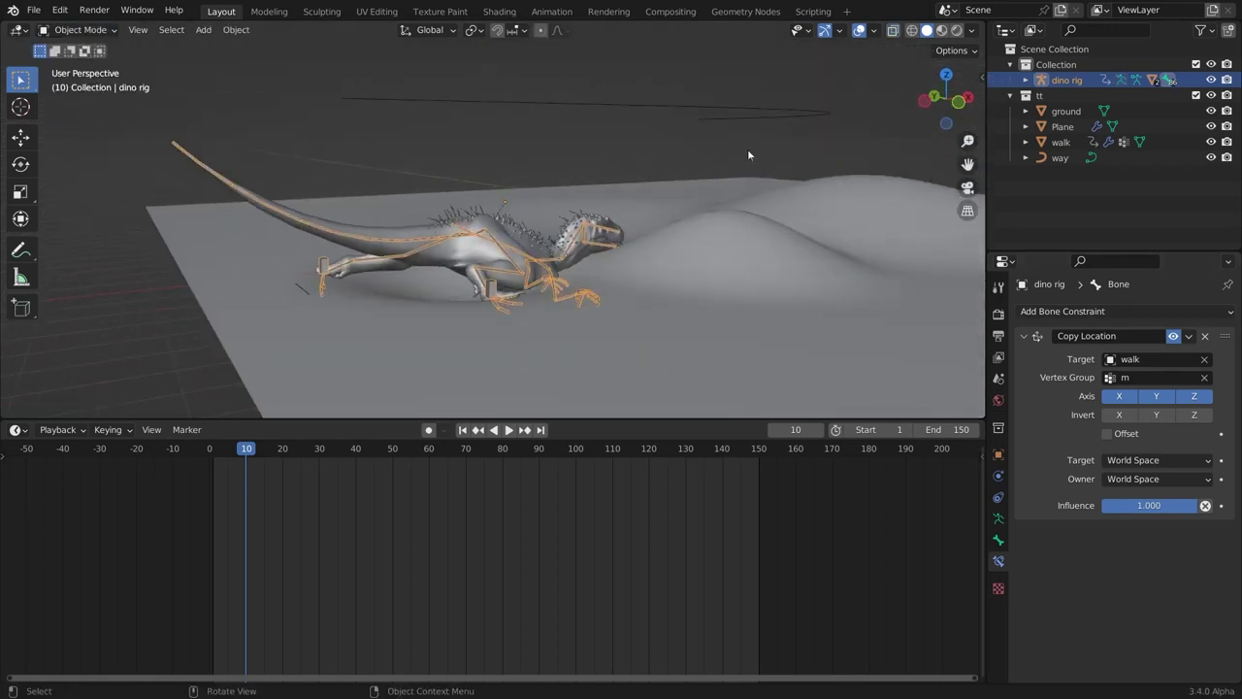
click(1061, 142)
middle_drag(667, 153, 470, 184)
click(998, 475)
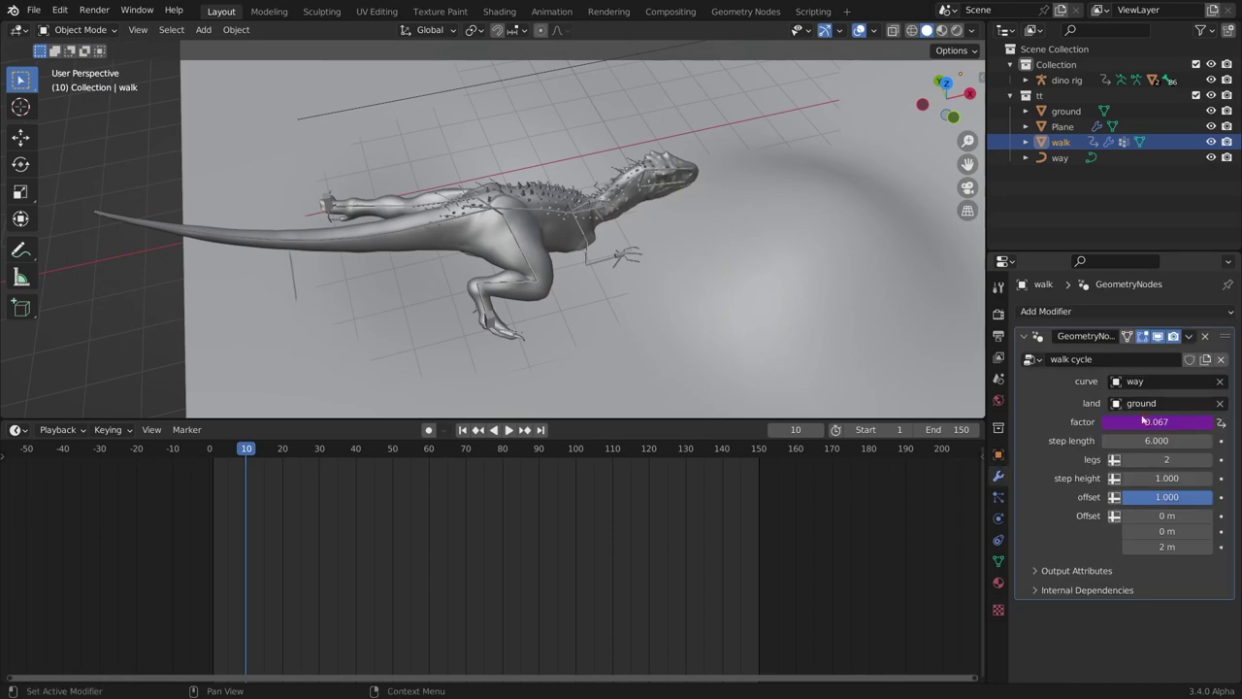
double_click(1160, 441)
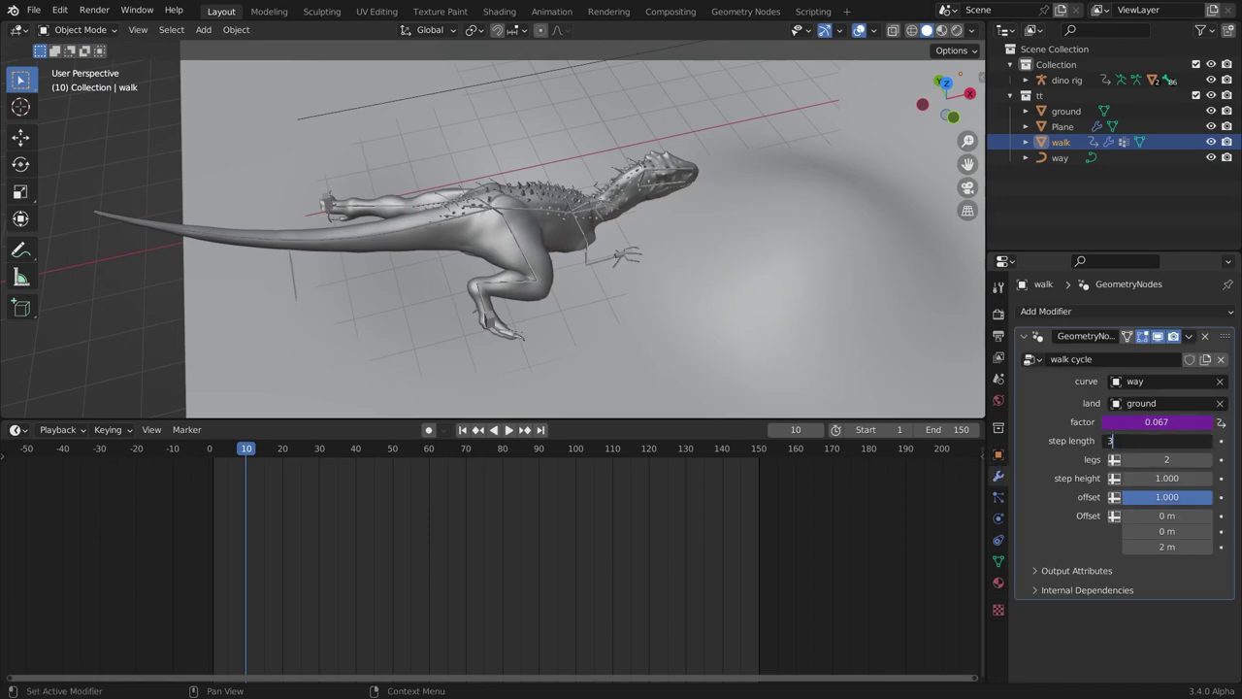
key(Return)
Scale the walk object's mesh along the Y axis in Edit Mode to adjust the spacing between the feet.
middle_drag(806, 310, 313, 159)
scroll(515, 254, down, 4)
key(Tab)
key(alt+z)
key(alt+z)
scroll(421, 147, up, 5)
key(s)
key(y)
click(330, 120)
key(Tab)
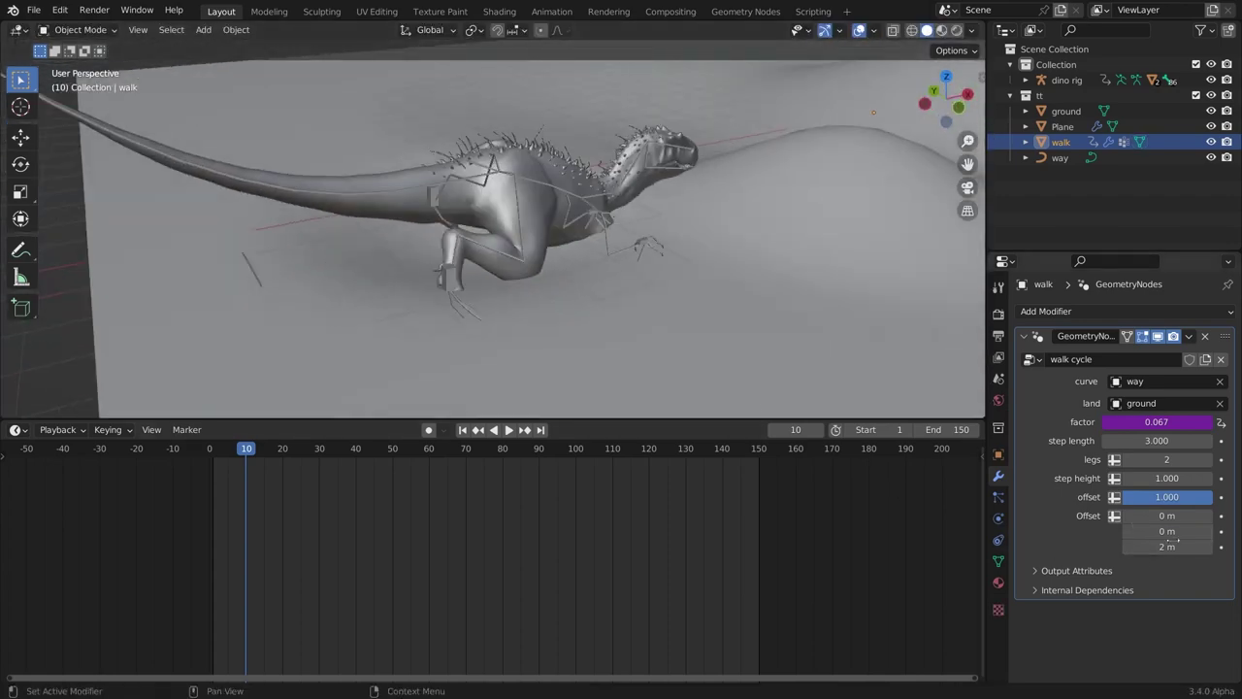
Raise the dinosaur's body by trying Z Offset values in the walk cycle modifier and settling on 3.5 m.
drag(1168, 547, 1168, 547)
drag(1168, 548, 1233, 547)
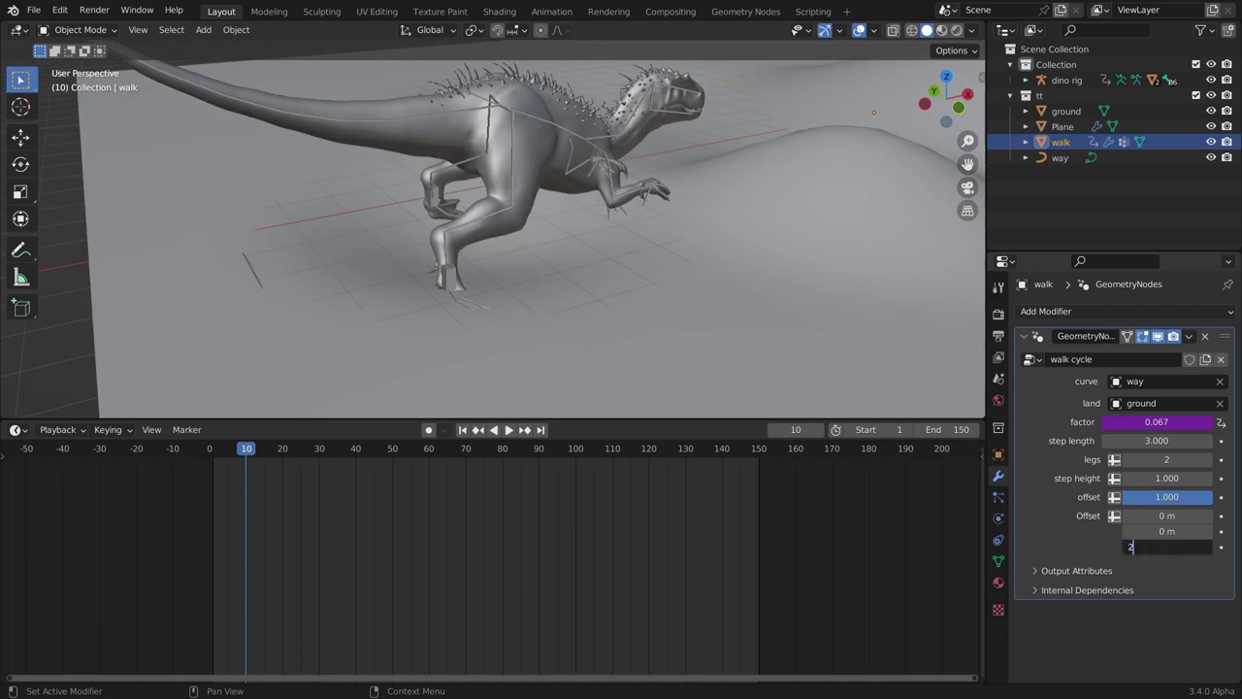
key(Return)
click(1168, 548)
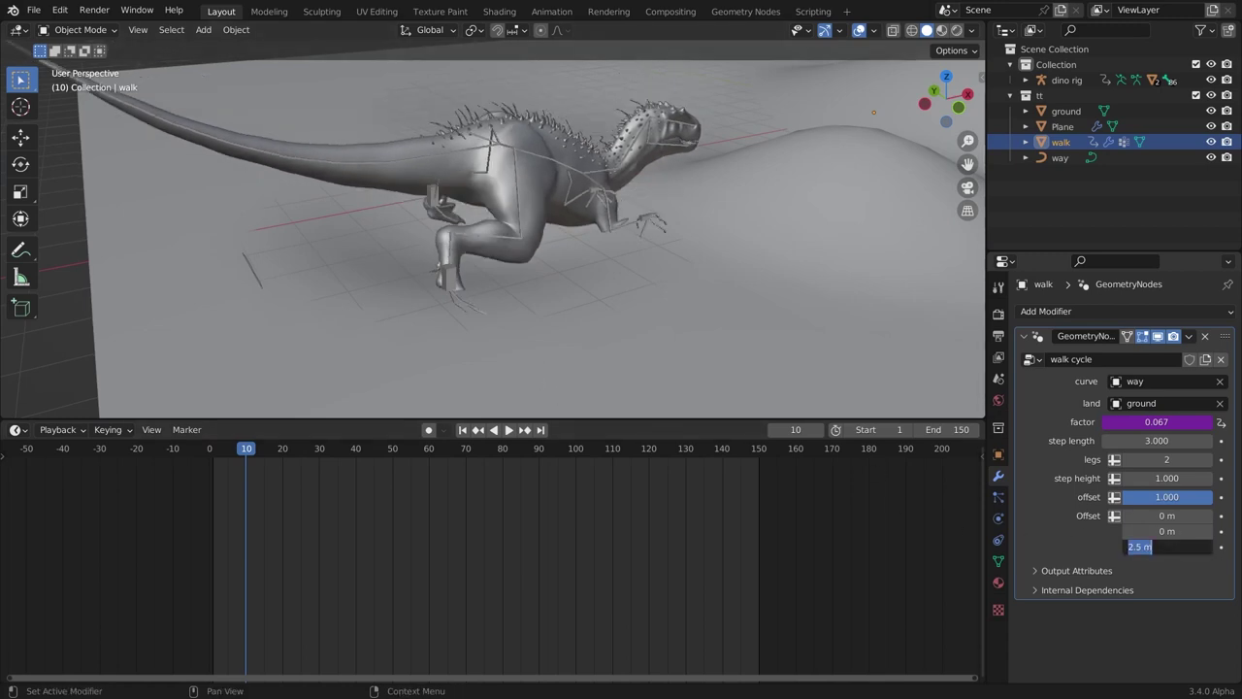
text(3)
key(Return)
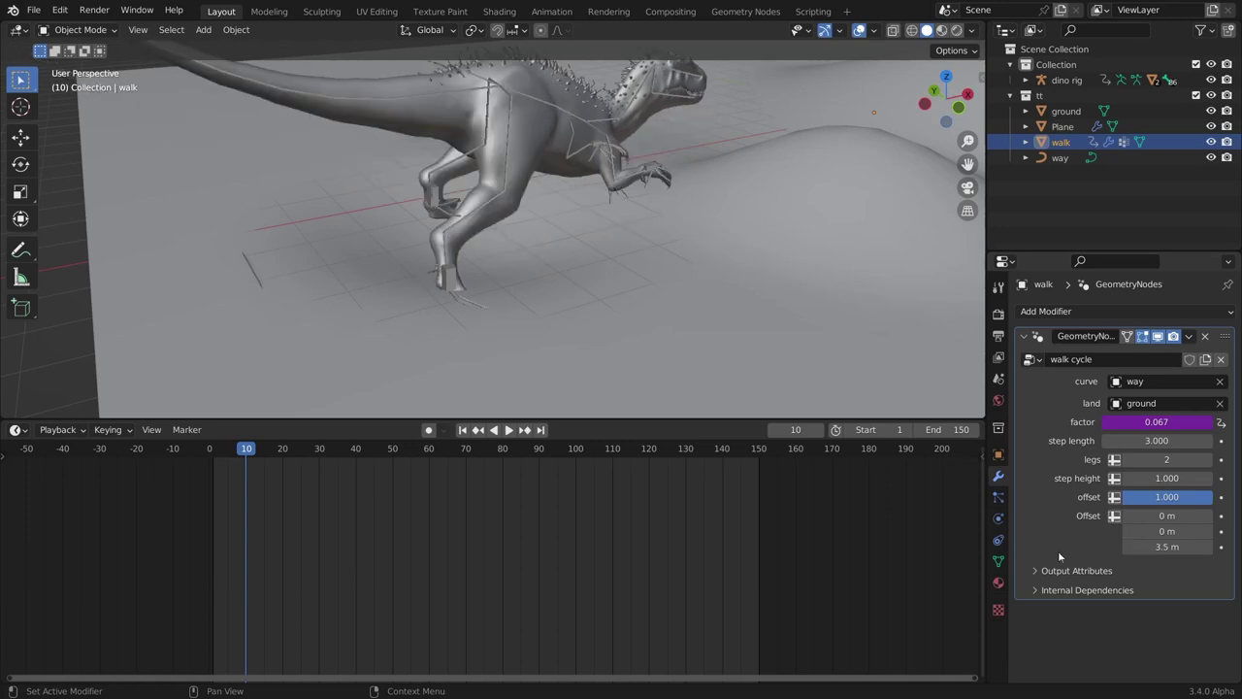
Set the walk cycle modifier's X Offset to -1.19 m and its Z Offset to 3.64 m.
middle_drag(796, 321, 867, 374)
middle_drag(377, 262, 416, 249)
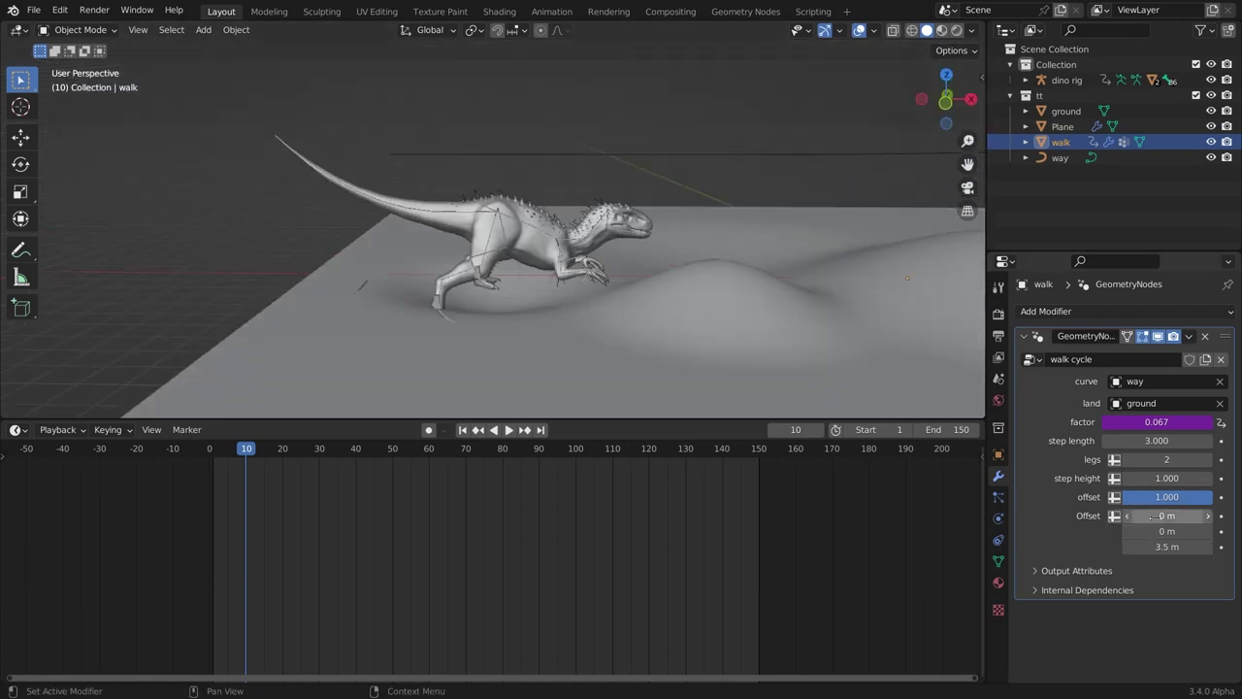
drag(1160, 516, 1045, 516)
middle_drag(540, 231, 543, 291)
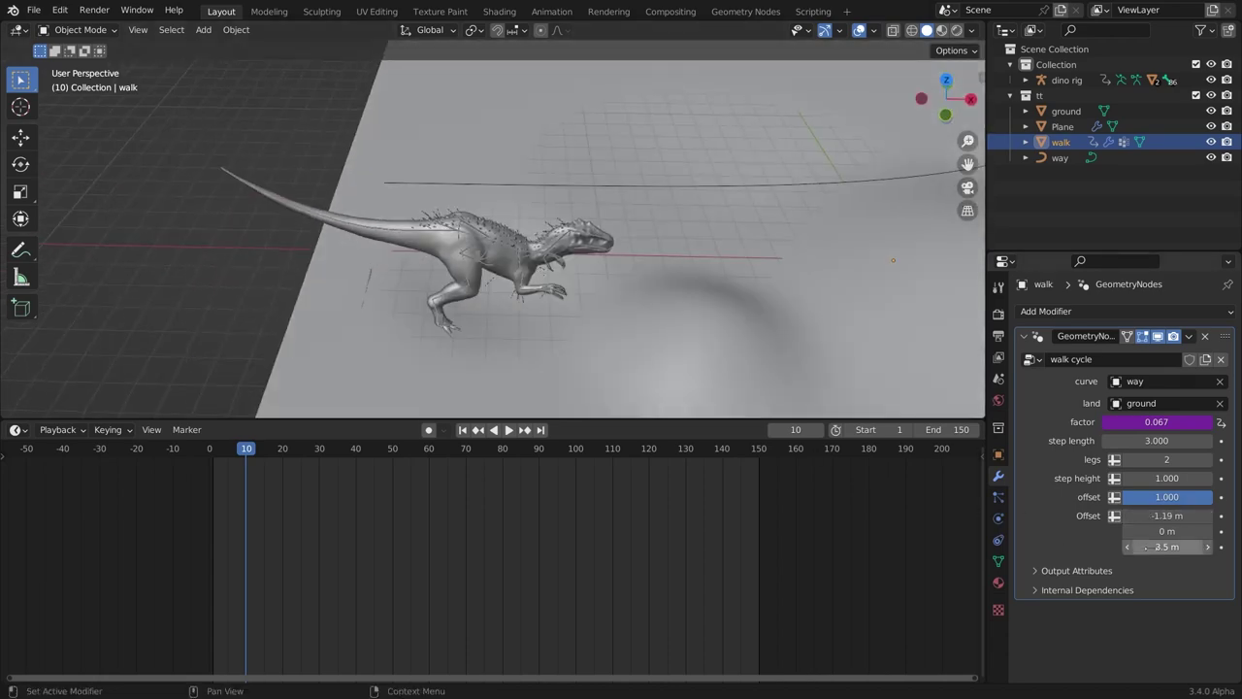
drag(1150, 547, 1164, 548)
Fine-tune the foot spacing by scaling the walk mesh along Y once more in Edit Mode.
middle_drag(690, 237, 502, 284)
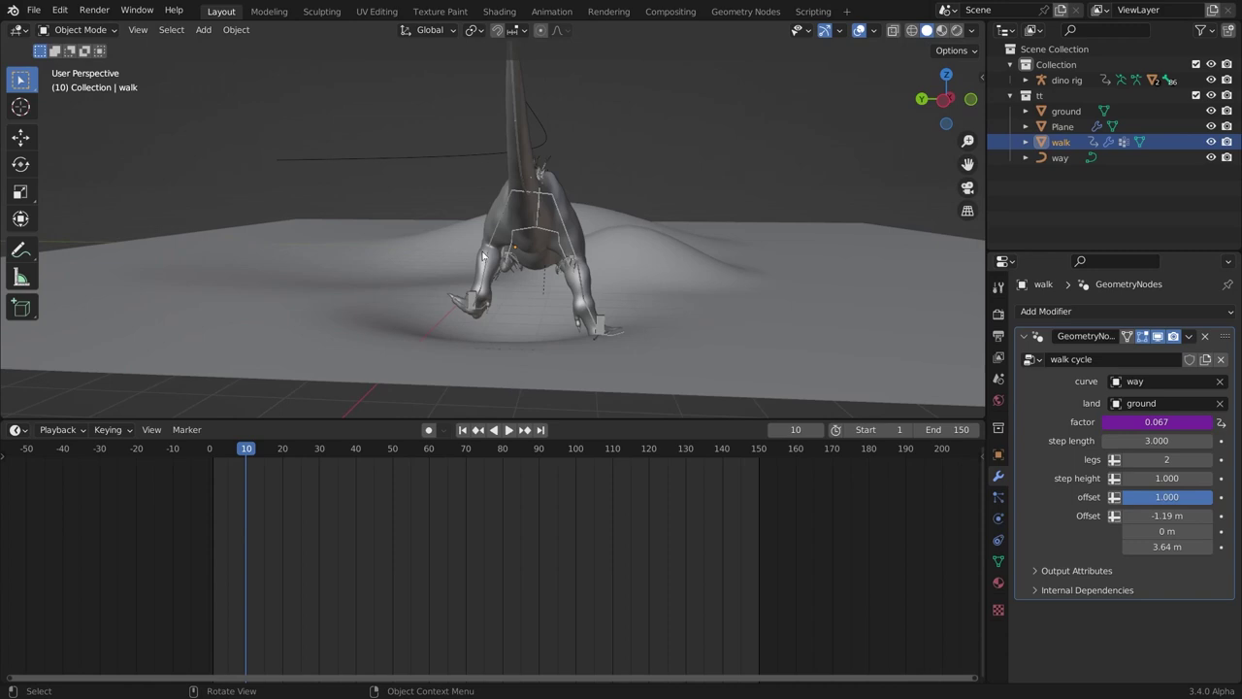
mouse_move(508, 195)
middle_down()
mouse_move(640, 232)
mouse_move(585, 224)
mouse_move(552, 194)
mouse_move(572, 156)
mouse_move(526, 192)
middle_up()
key(Tab)
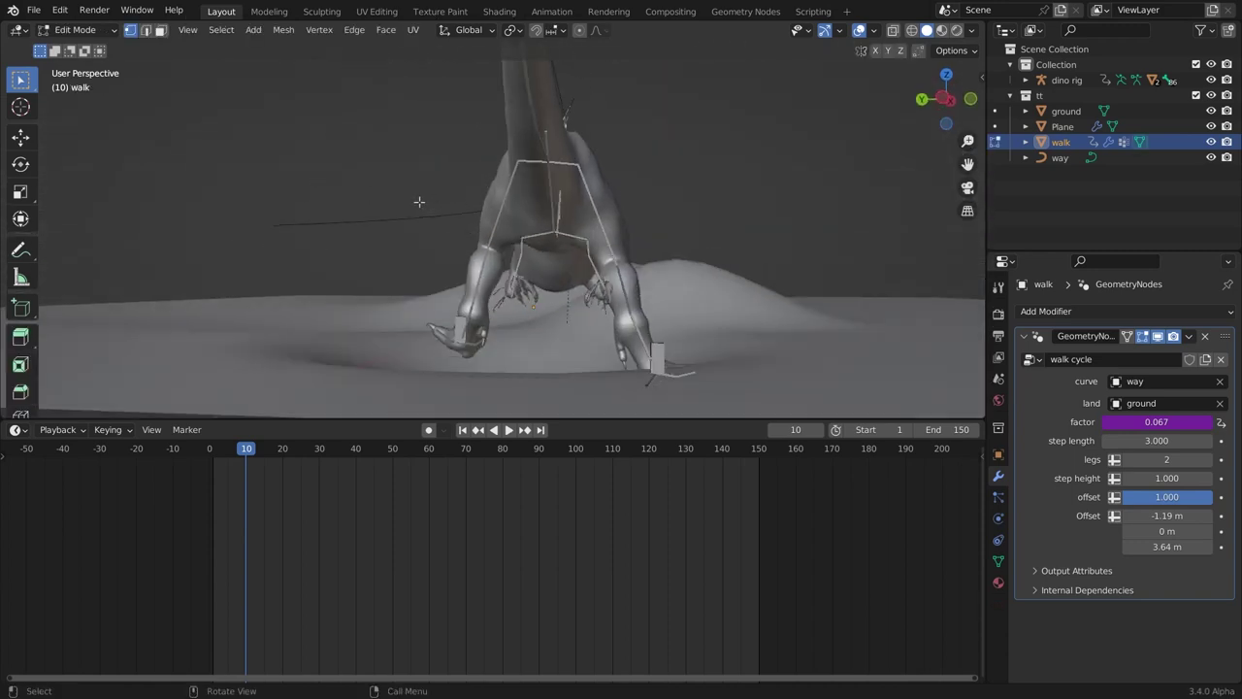
key(s)
key(y)
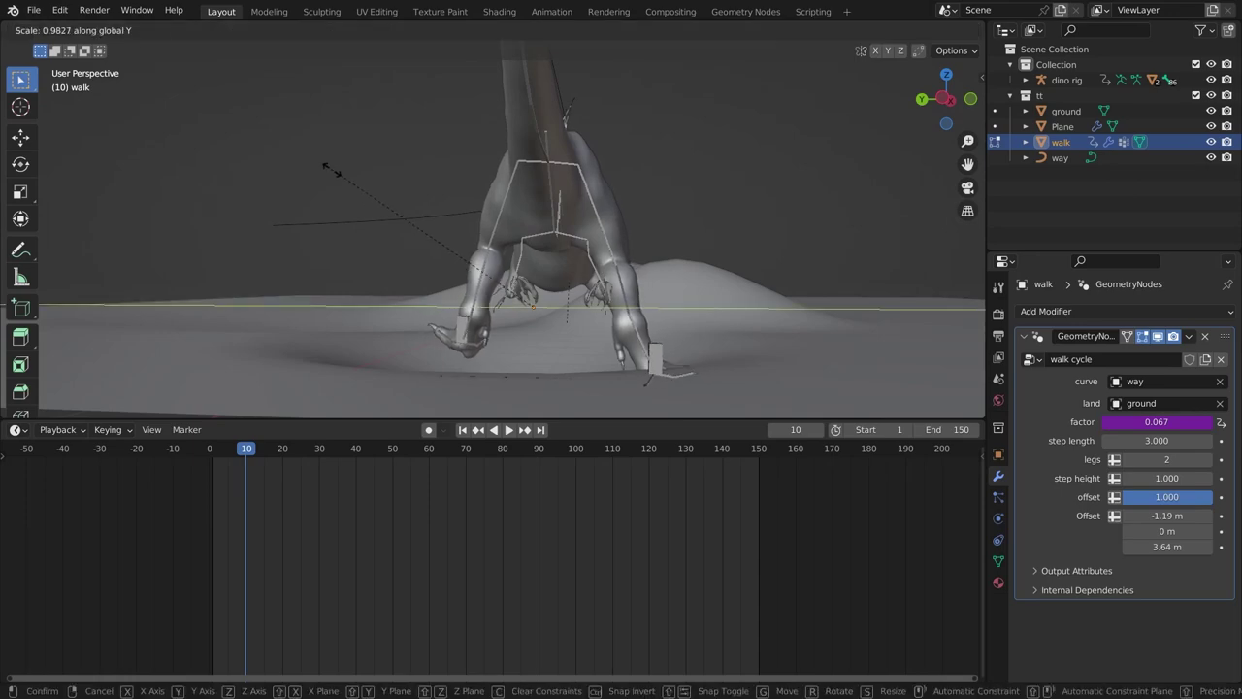
click(417, 203)
middle_drag(417, 203, 339, 236)
key(Tab)
scroll(582, 247, down, 3)
scroll(586, 216, up, 2)
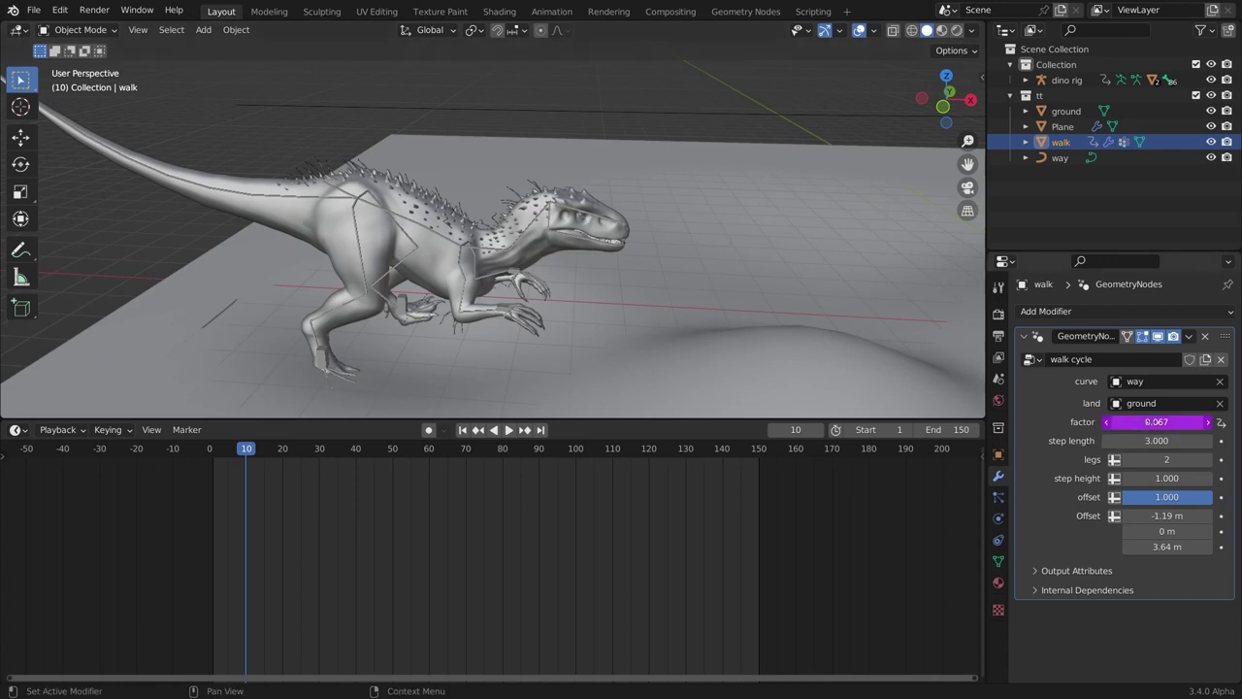
Copy the driver from the walk modifier's factor and select the Plane object with the rotation corrector.
right_click(1157, 421)
click(1065, 441)
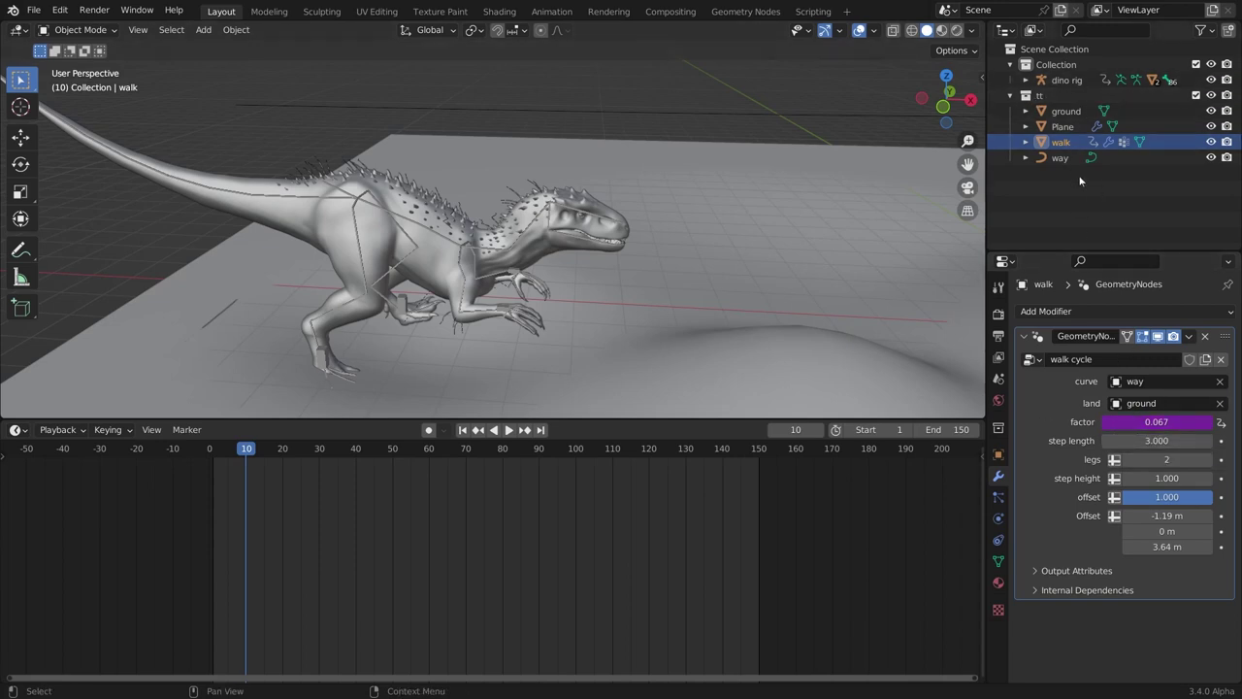
click(1076, 126)
middle_drag(660, 194, 526, 300)
middle_drag(383, 324, 306, 344)
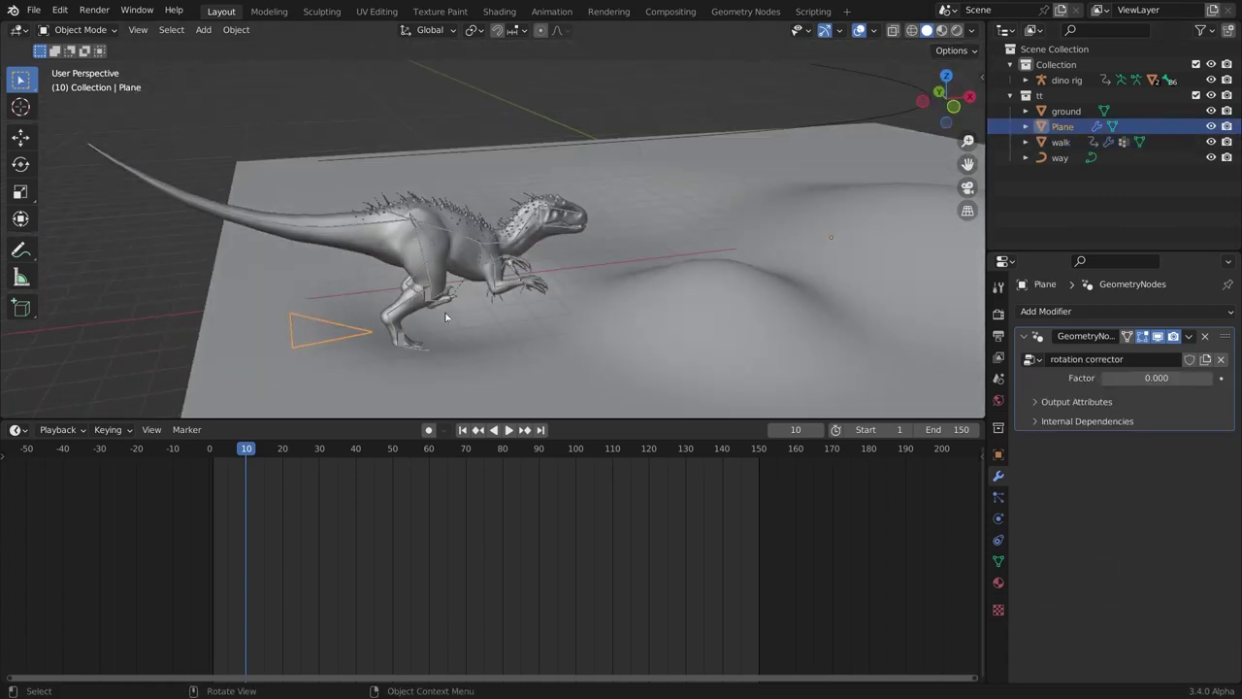
middle_drag(402, 323, 393, 322)
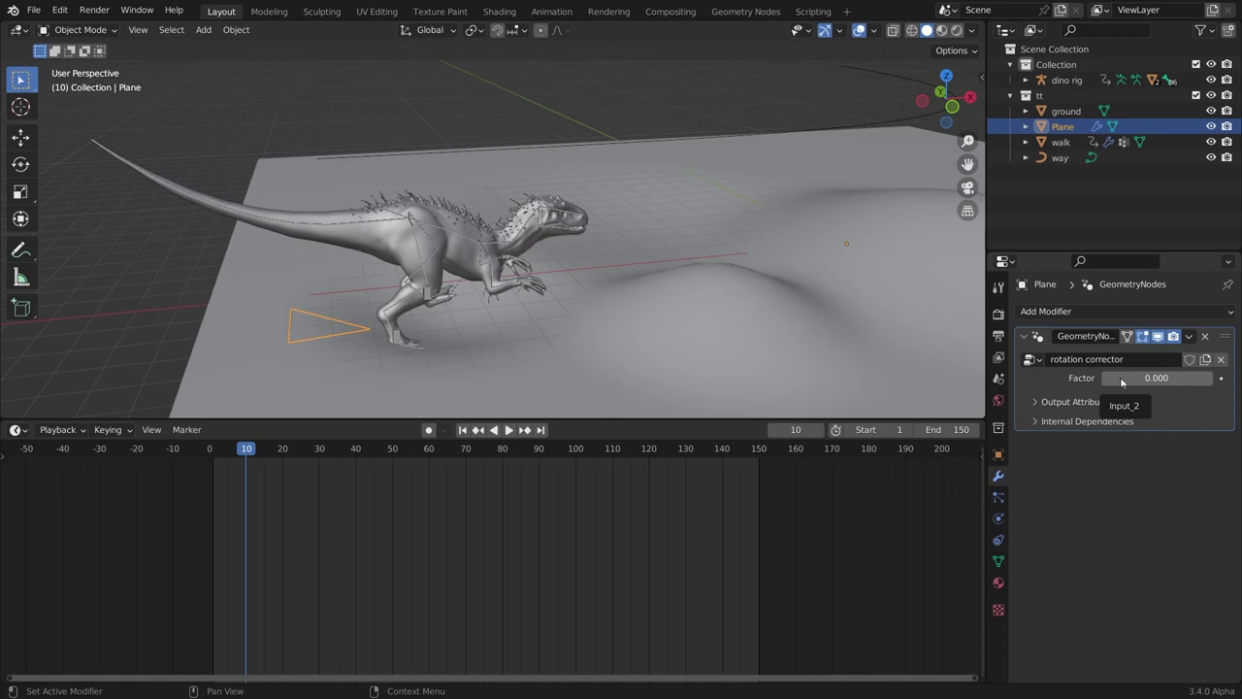
middle_drag(502, 349, 327, 296)
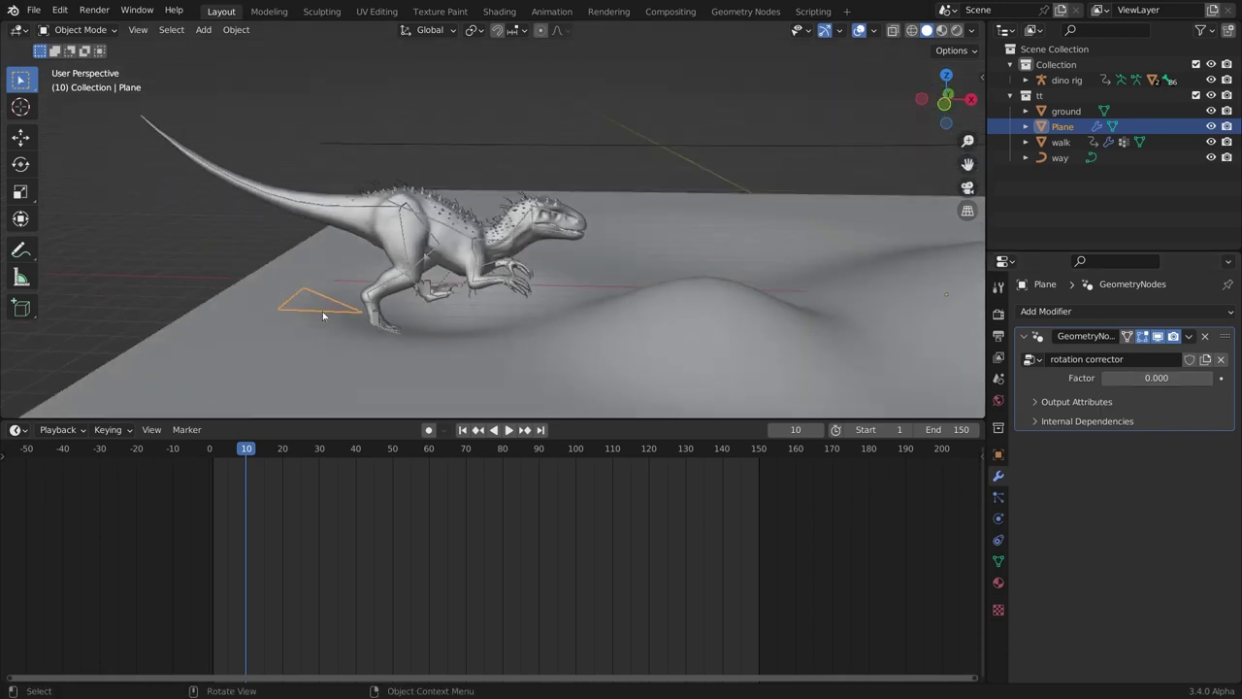
Draw annotation marks on the ground near the dinosaur's foot and across the hill.
click(20, 249)
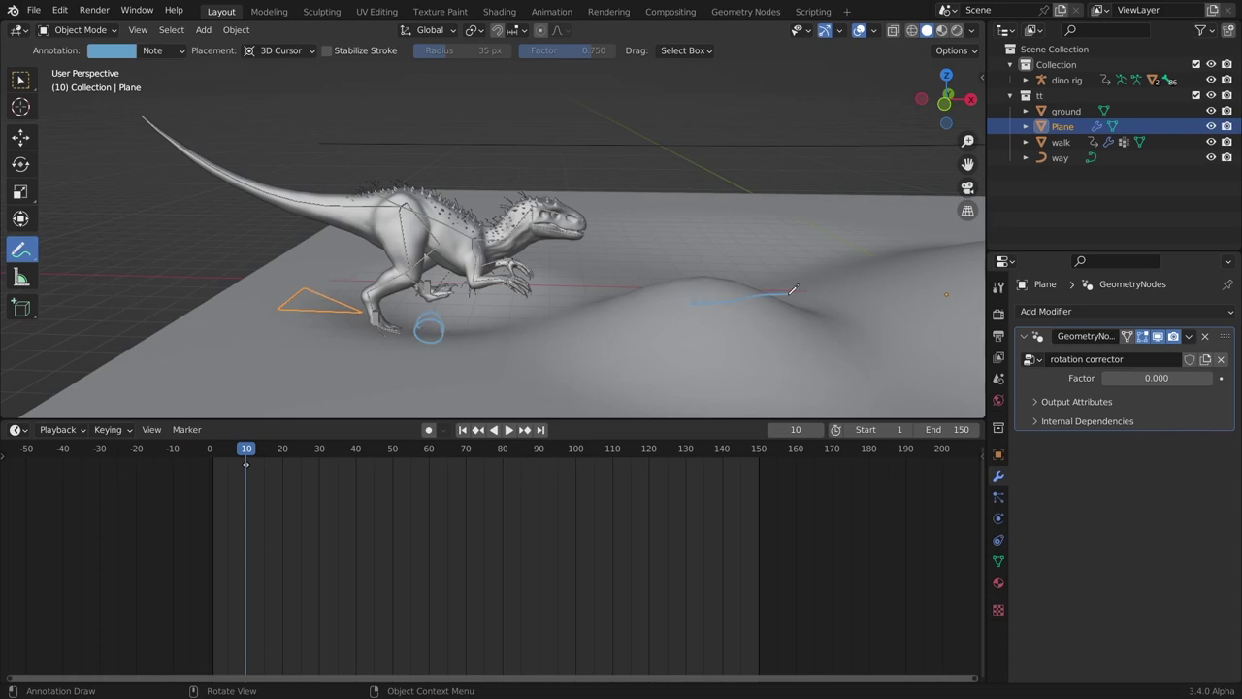
click(27, 86)
Paste the copied driver onto the Factor of the Plane's rotation corrector modifier.
mouse_move(378, 318)
middle_down()
mouse_move(519, 344)
mouse_move(514, 291)
middle_up()
middle_drag(721, 353, 747, 349)
right_click(1146, 381)
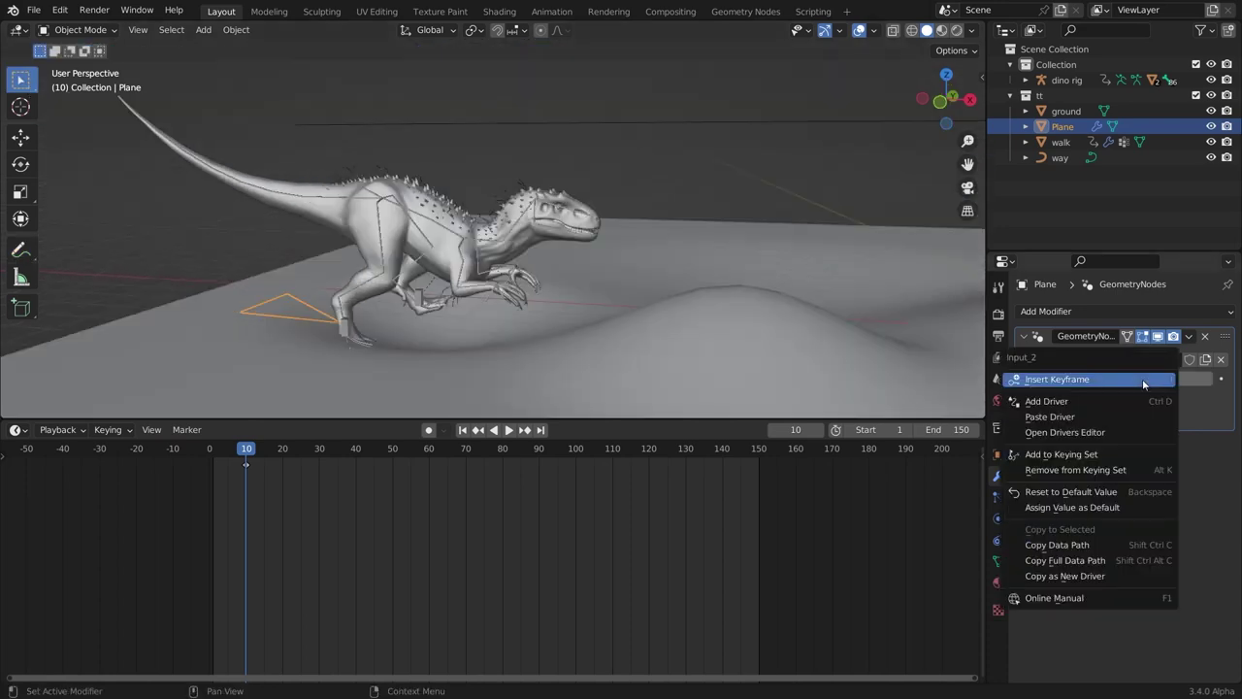
click(1064, 417)
Vertex-parent the dino rig to the Plane's triangle in Edit Mode, and return to Object Mode.
middle_drag(364, 299, 404, 237)
click(428, 201)
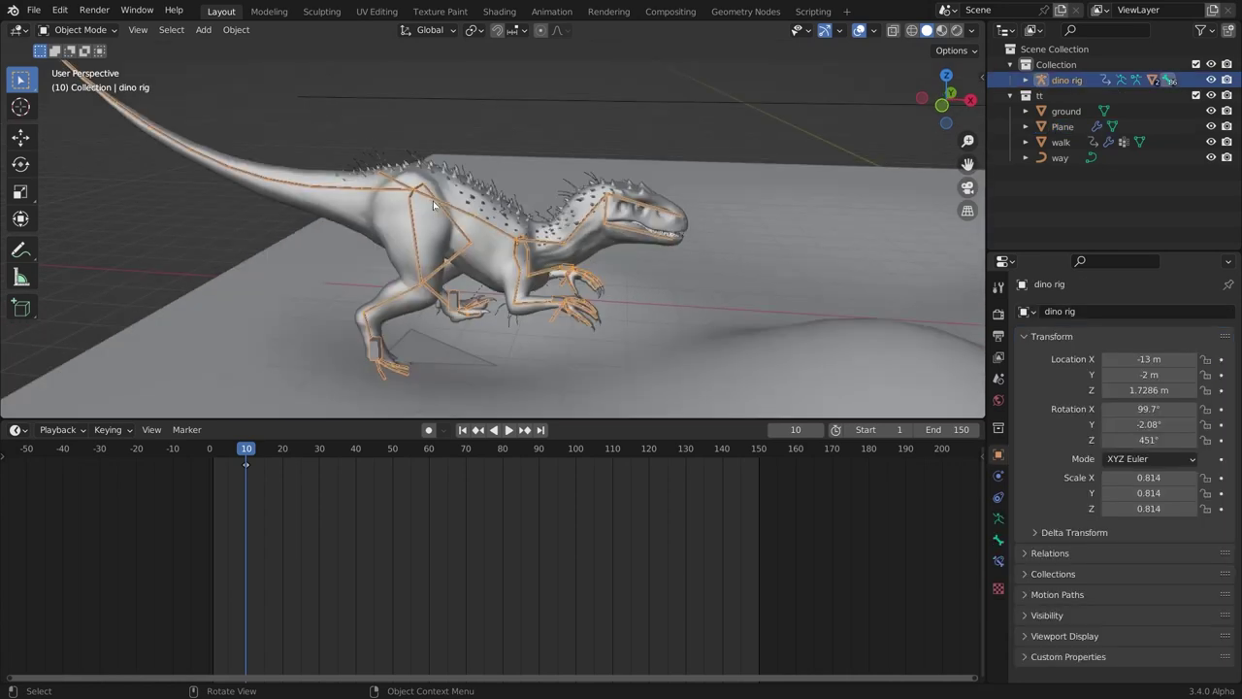
shift+click(433, 352)
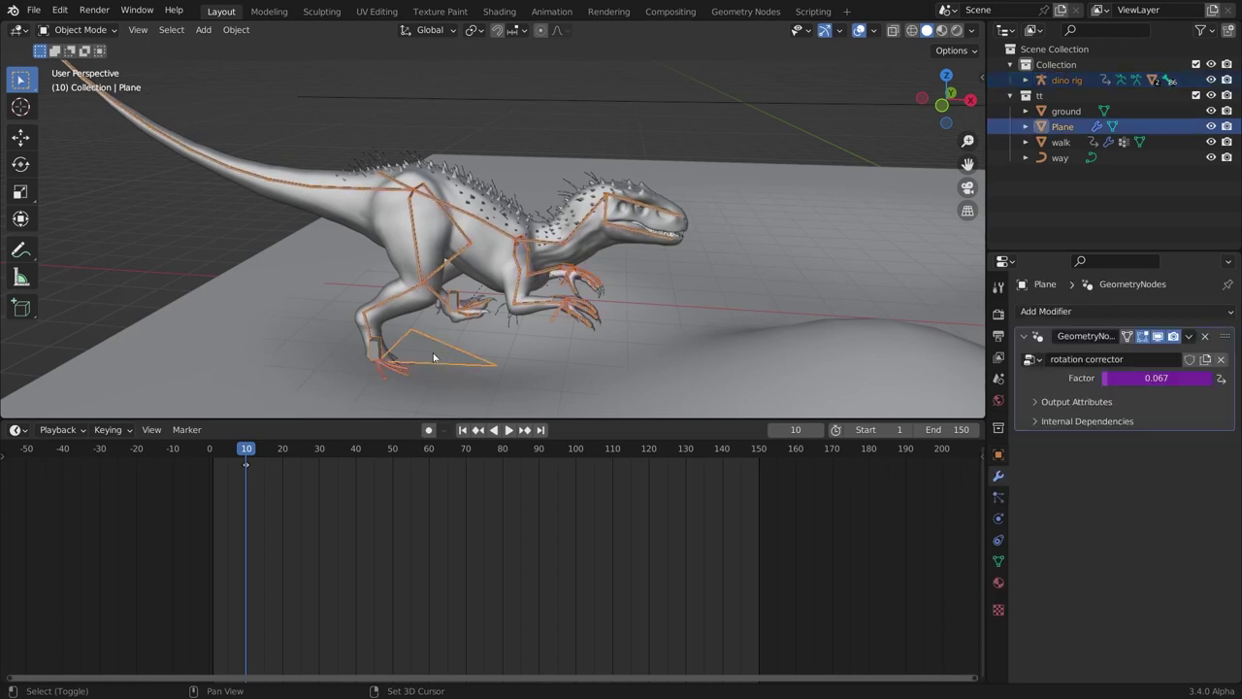
key(Tab)
shift+middle_drag(398, 349, 563, 190)
middle_drag(378, 222, 490, 272)
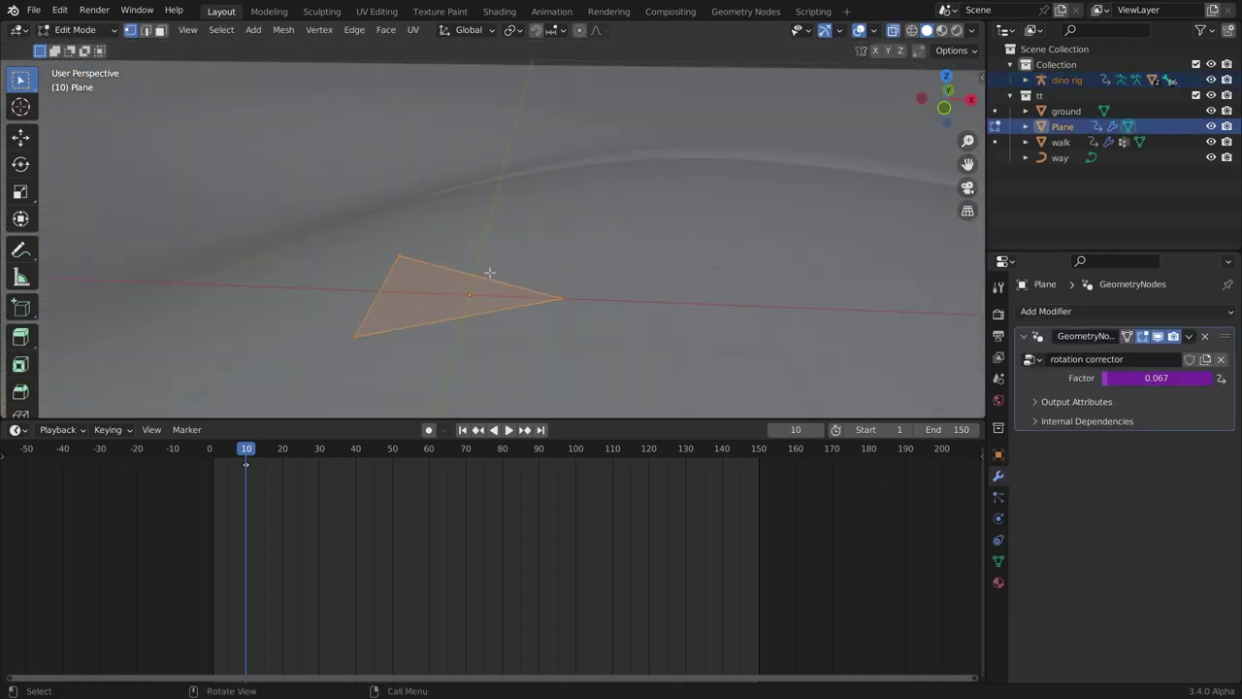
key(ctrl+p)
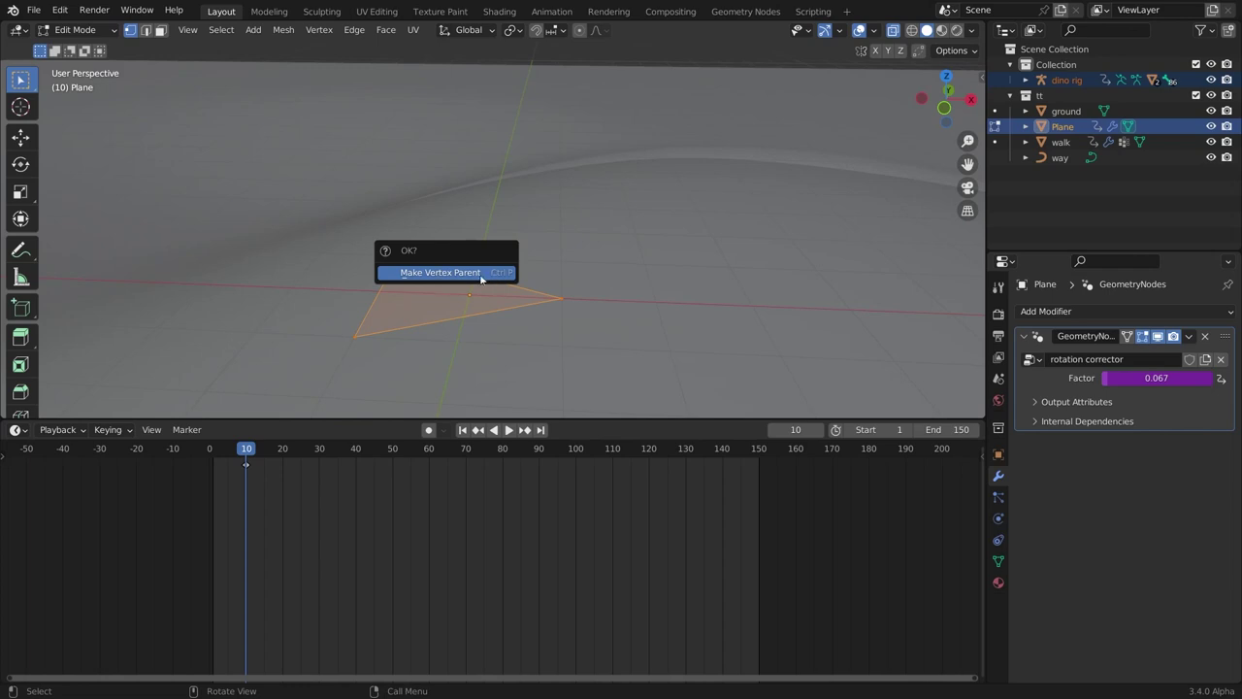
click(440, 273)
scroll(480, 279, down, 6)
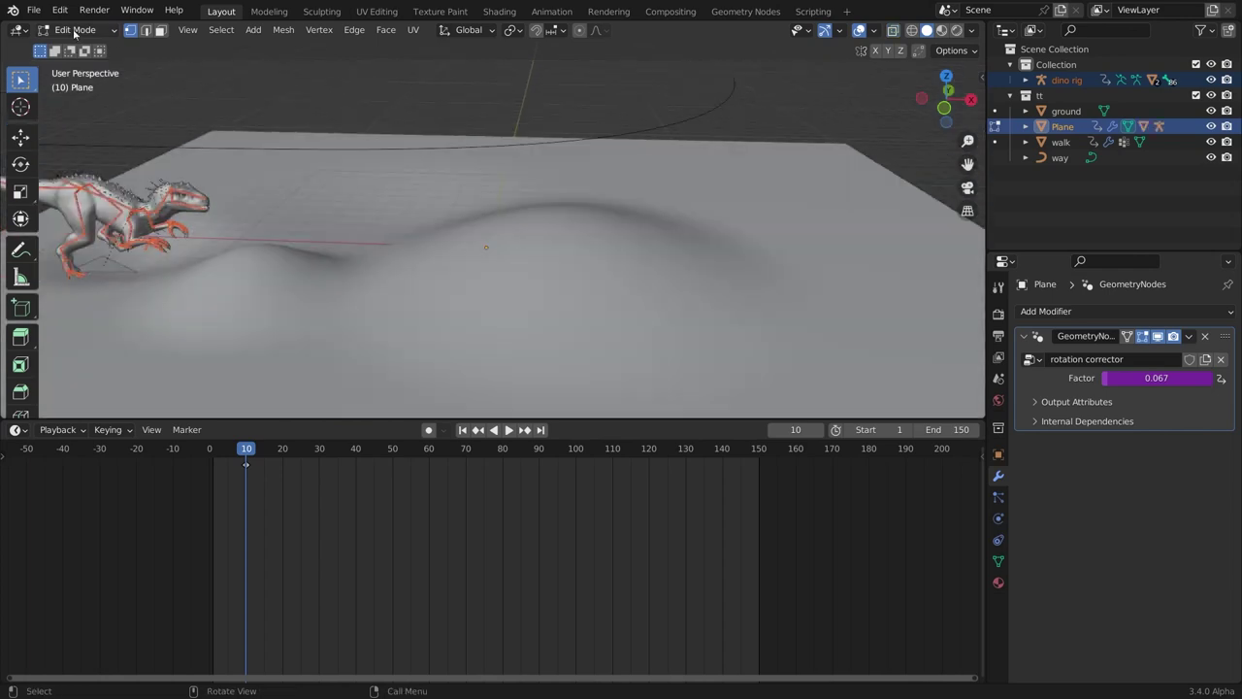
click(75, 34)
click(79, 53)
Deselect everything and play the animation, viewing the dinosaur's walk along the path from several angles.
scroll(300, 136, down, 3)
click(304, 139)
middle_drag(304, 139, 454, 194)
key(space)
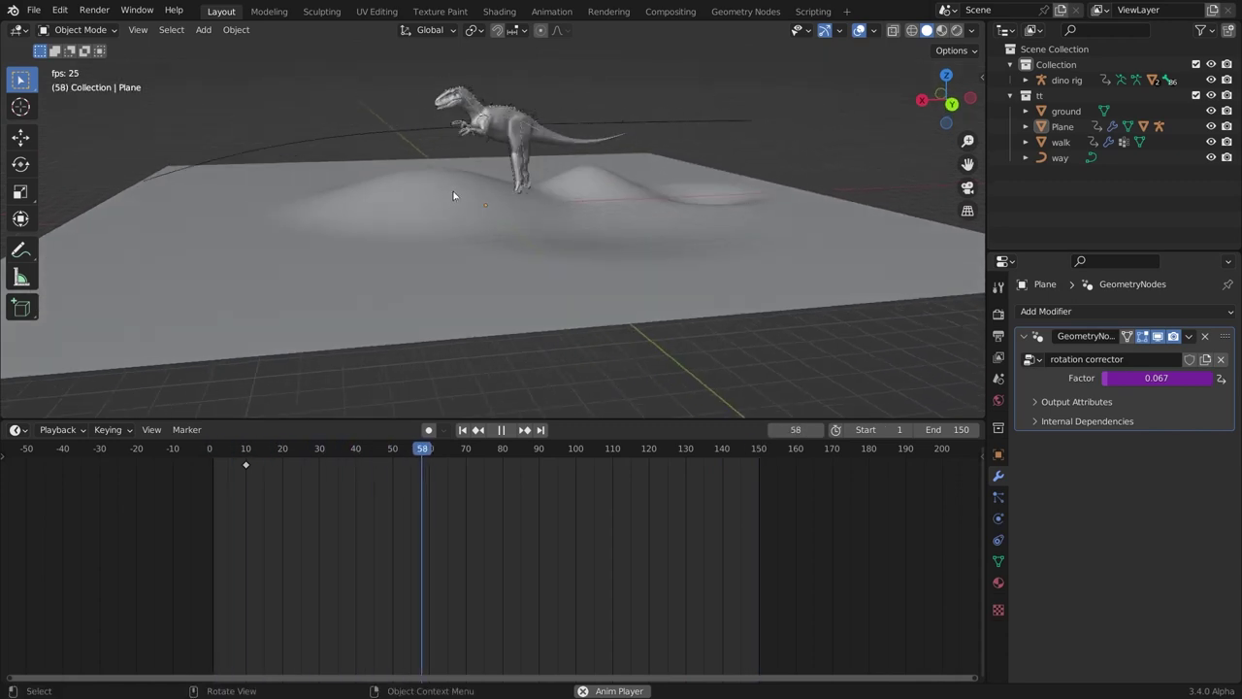
middle_drag(396, 226, 467, 278)
scroll(402, 279, down, 2)
scroll(401, 279, up, 2)
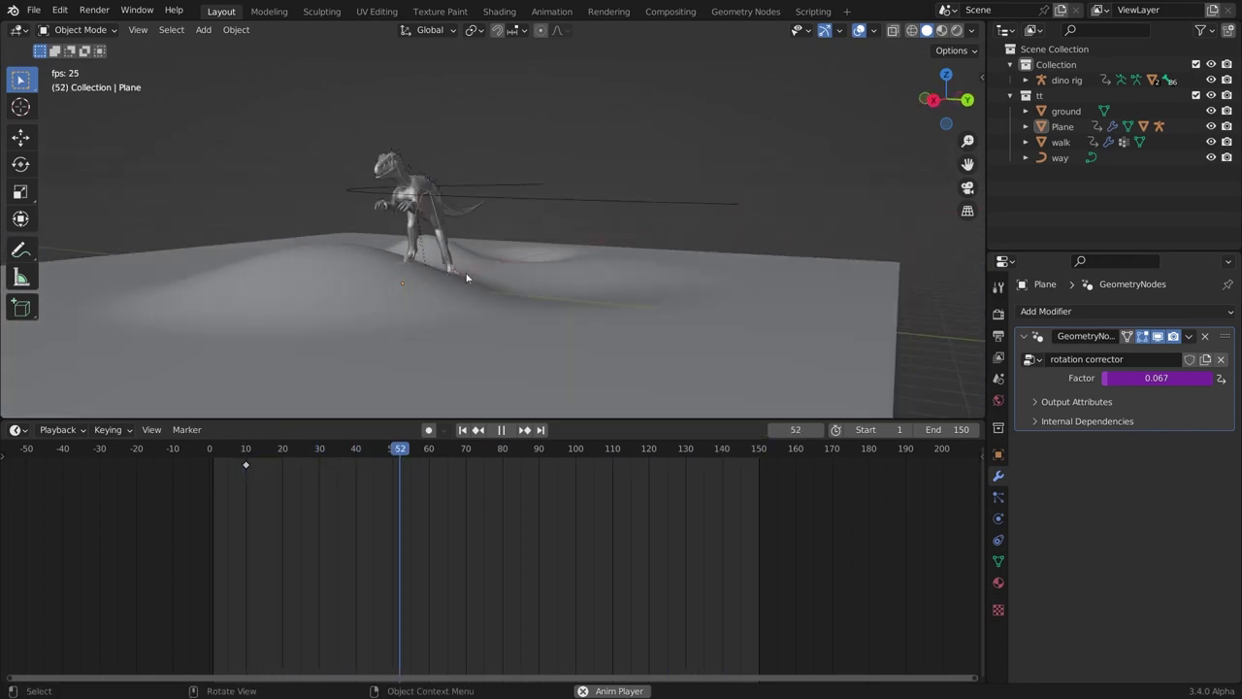
middle_drag(347, 225, 746, 295)
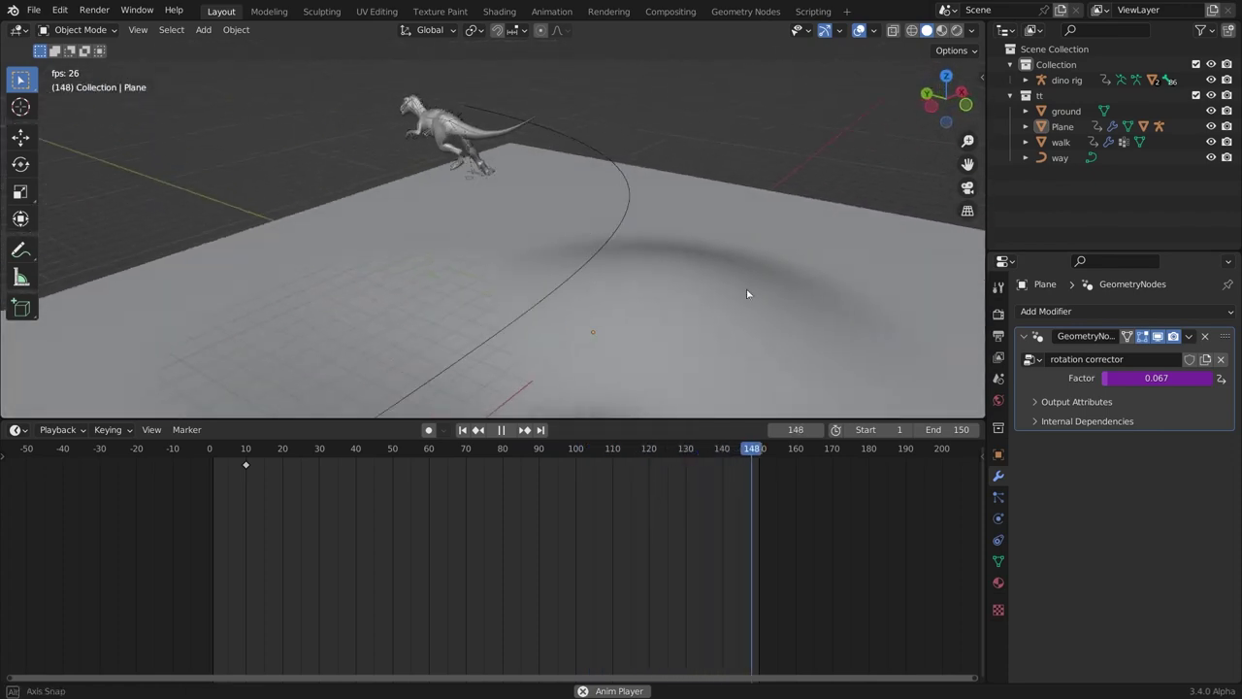
Set the animation's end frame to 107 and replay the dinosaur's walk from the first frame.
middle_drag(502, 269, 599, 258)
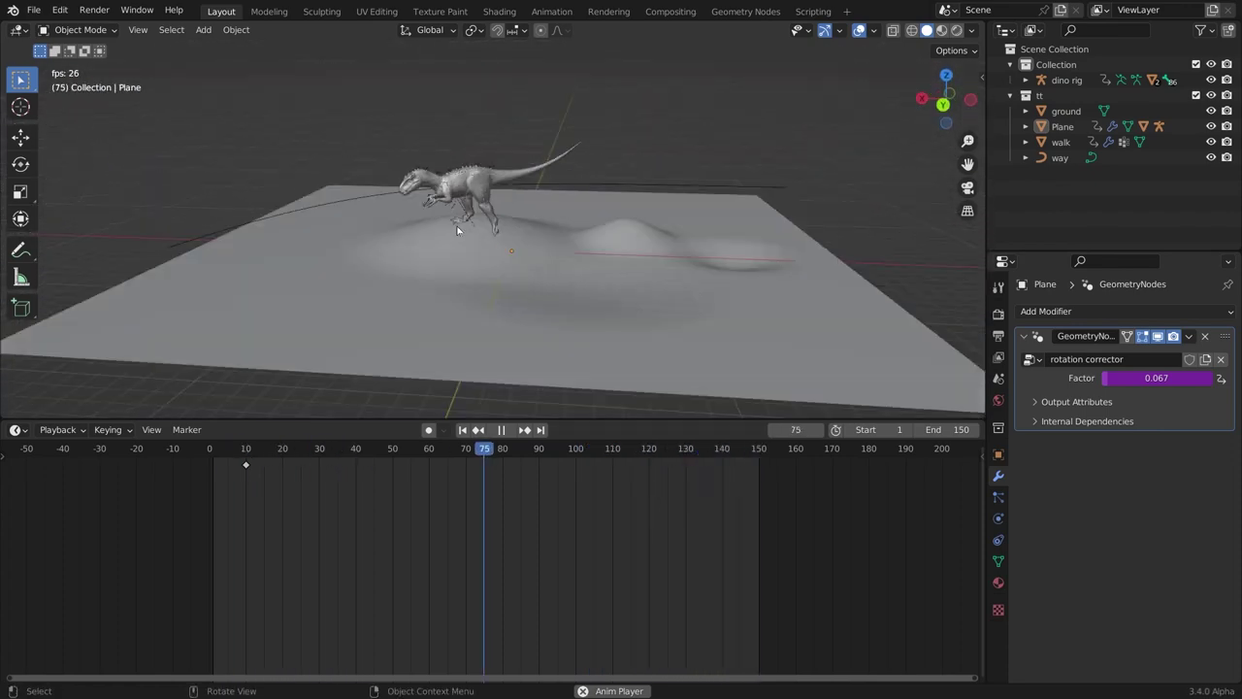
click(502, 429)
drag(947, 429, 912, 429)
click(463, 429)
key(space)
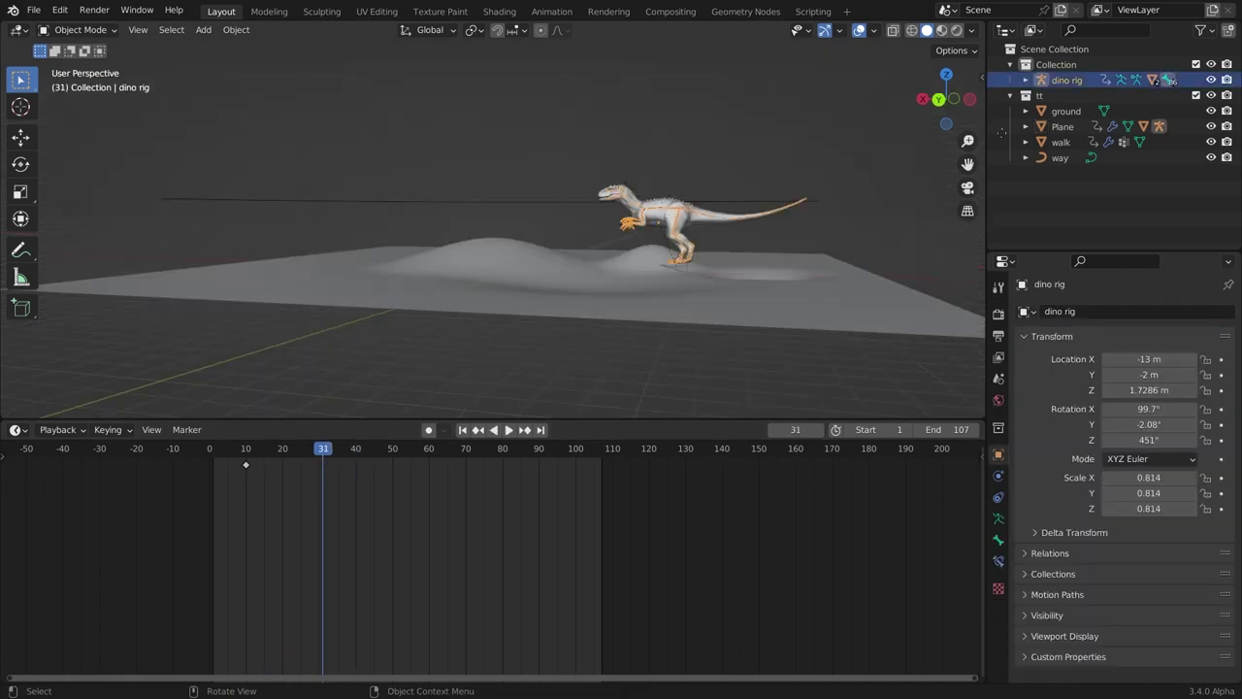
Set the walk object's Offset to X 0 m and Z 3 m in its walk cycle modifier.
click(1061, 142)
click(999, 476)
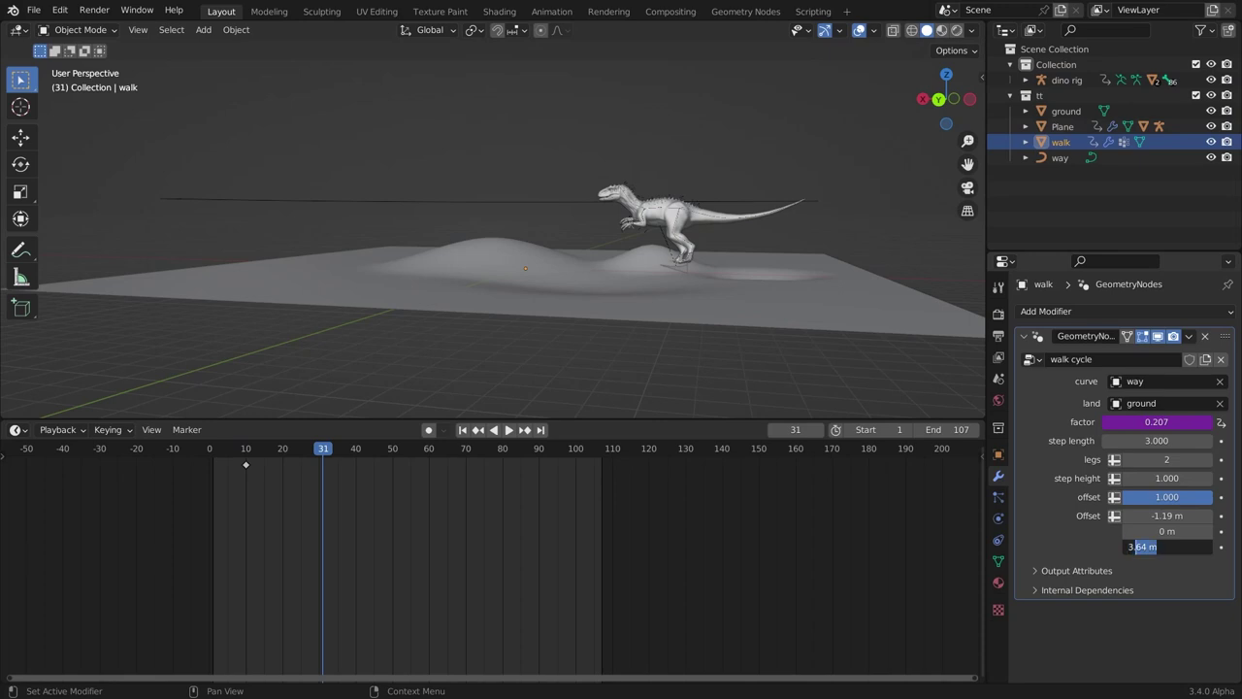
text(3)
key(Return)
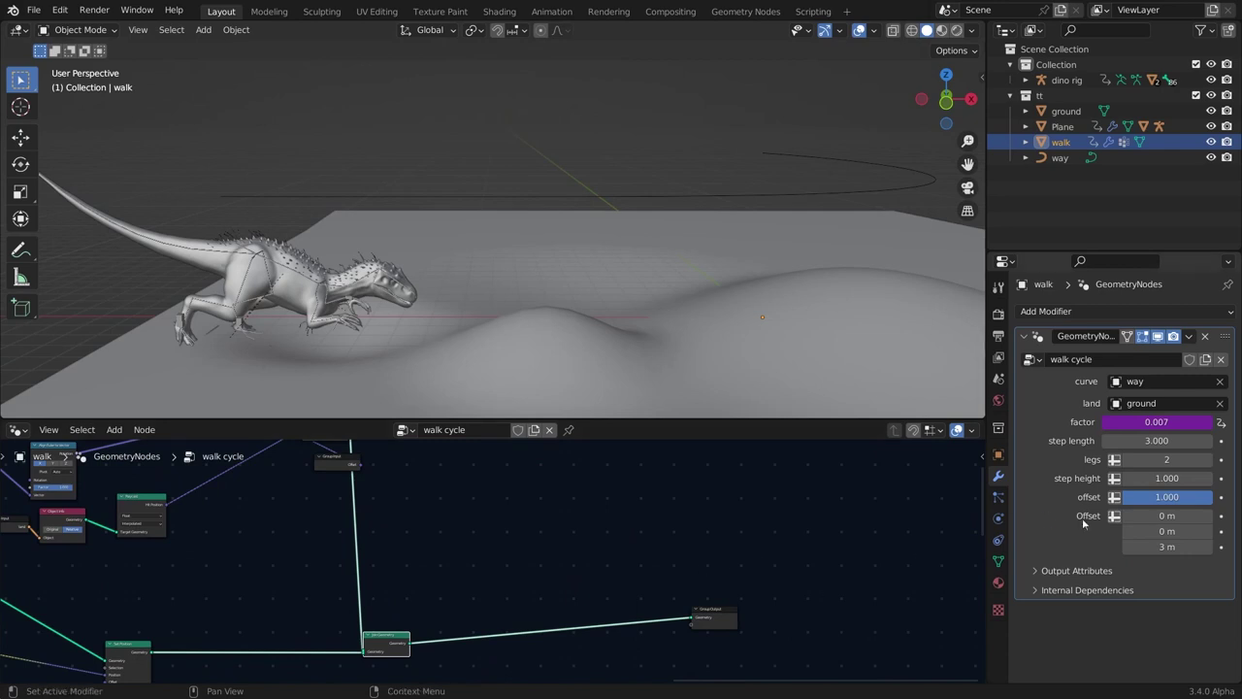
Locate the node branch that places geometry on the curve in the walk cycle tree and box-select it.
scroll(491, 532, down, 1)
scroll(447, 500, down, 3)
middle_drag(449, 500, 574, 608)
scroll(499, 568, up, 6)
middle_drag(495, 509, 579, 464)
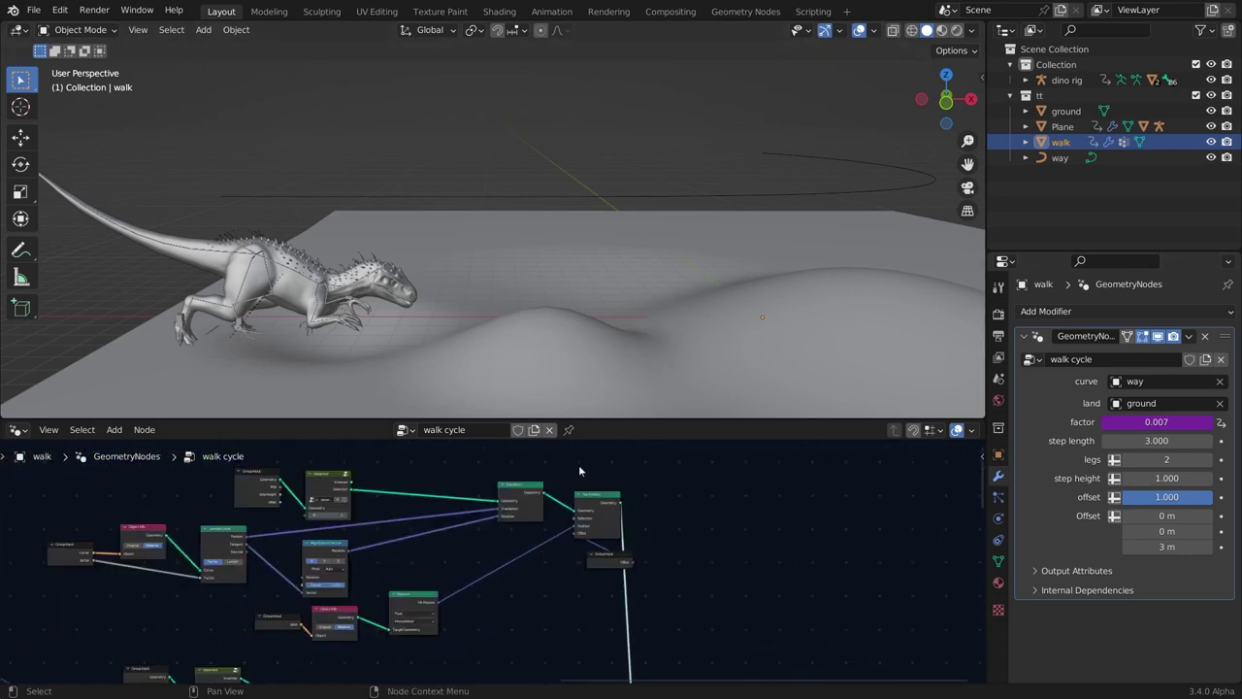
drag(600, 466, 51, 632)
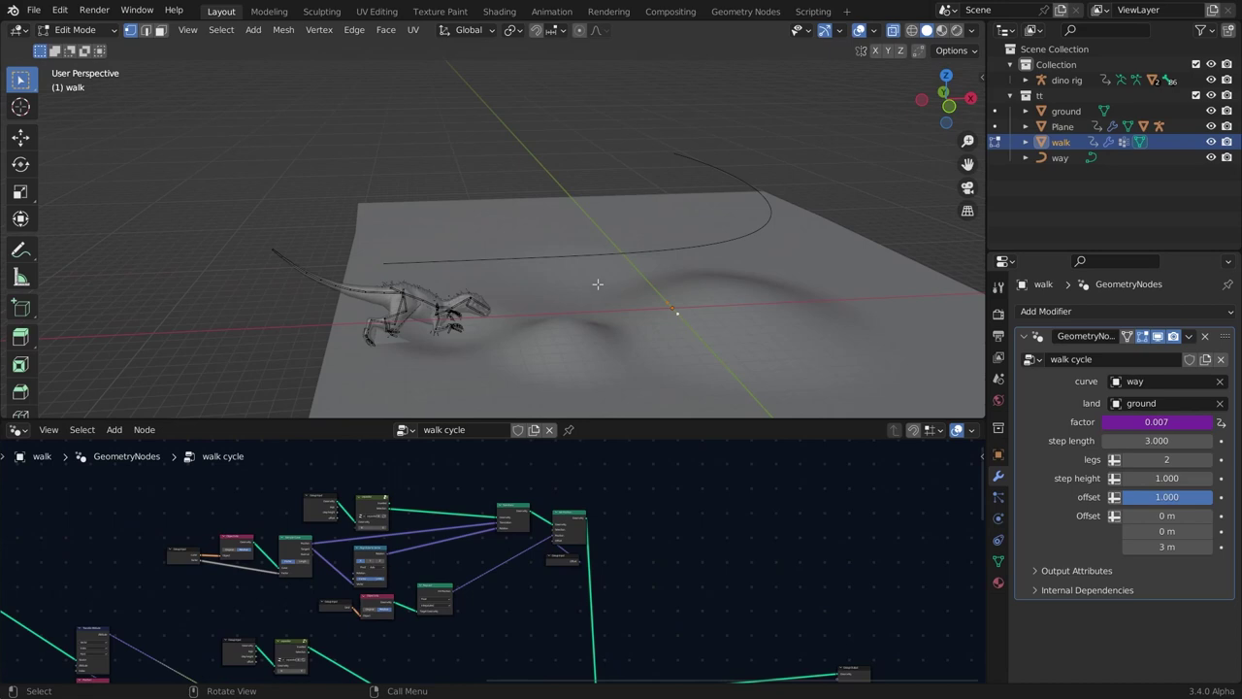
Select the walk mesh's middle vertex in Edit Mode and move it about 0.7 m in the negative global X direction.
middle_drag(597, 284, 555, 240)
scroll(612, 289, up, 4)
click(794, 302)
scroll(614, 286, down, 3)
scroll(550, 236, up, 2)
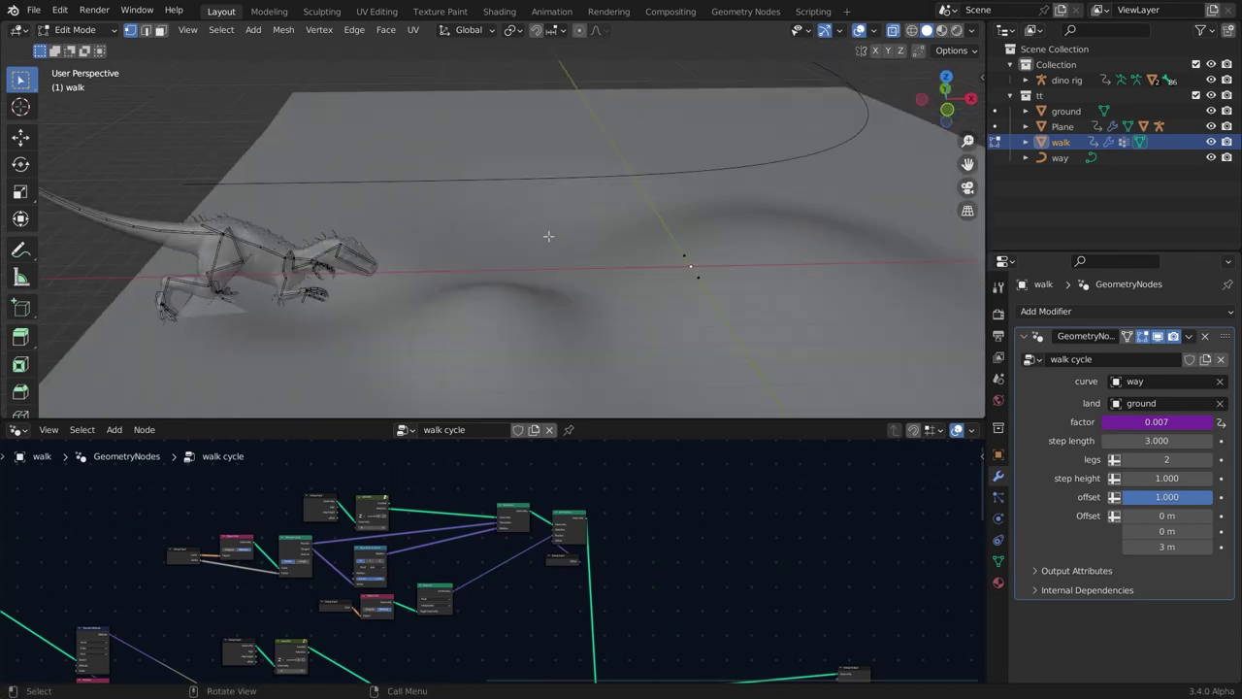
key(g)
key(x)
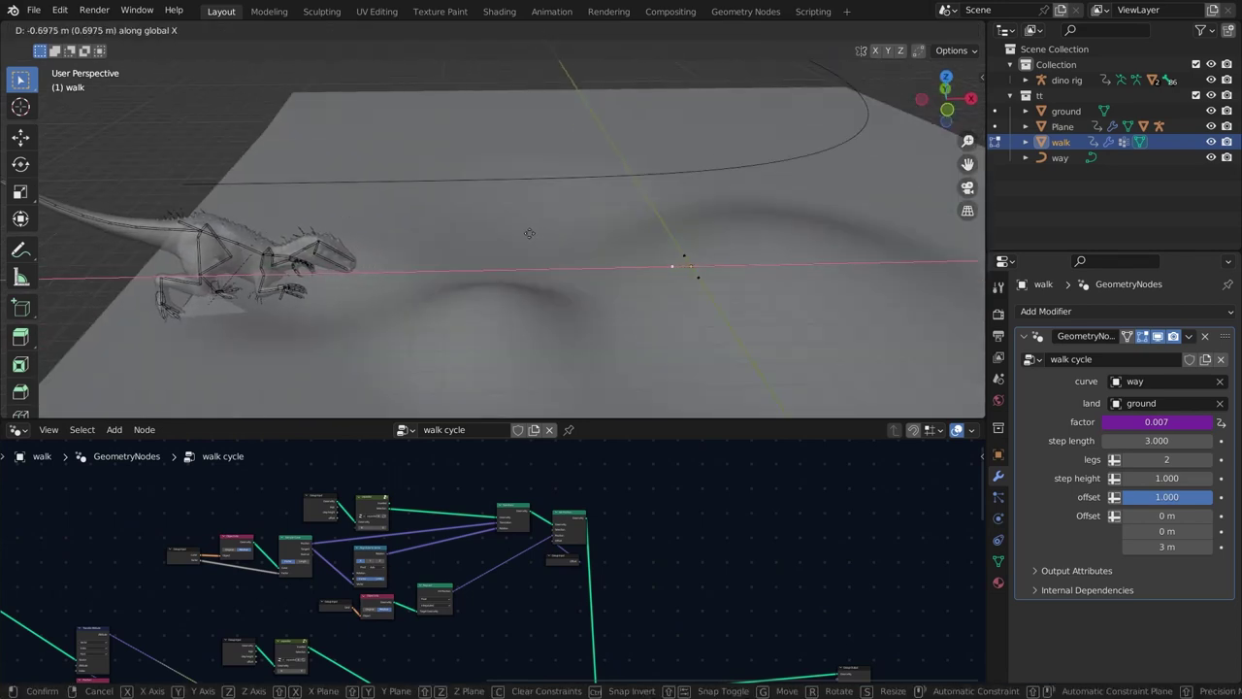
click(530, 234)
Nudge the same walk vertex slightly farther in the negative global X direction and return to Object Mode.
middle_drag(530, 234, 542, 207)
key(g)
key(x)
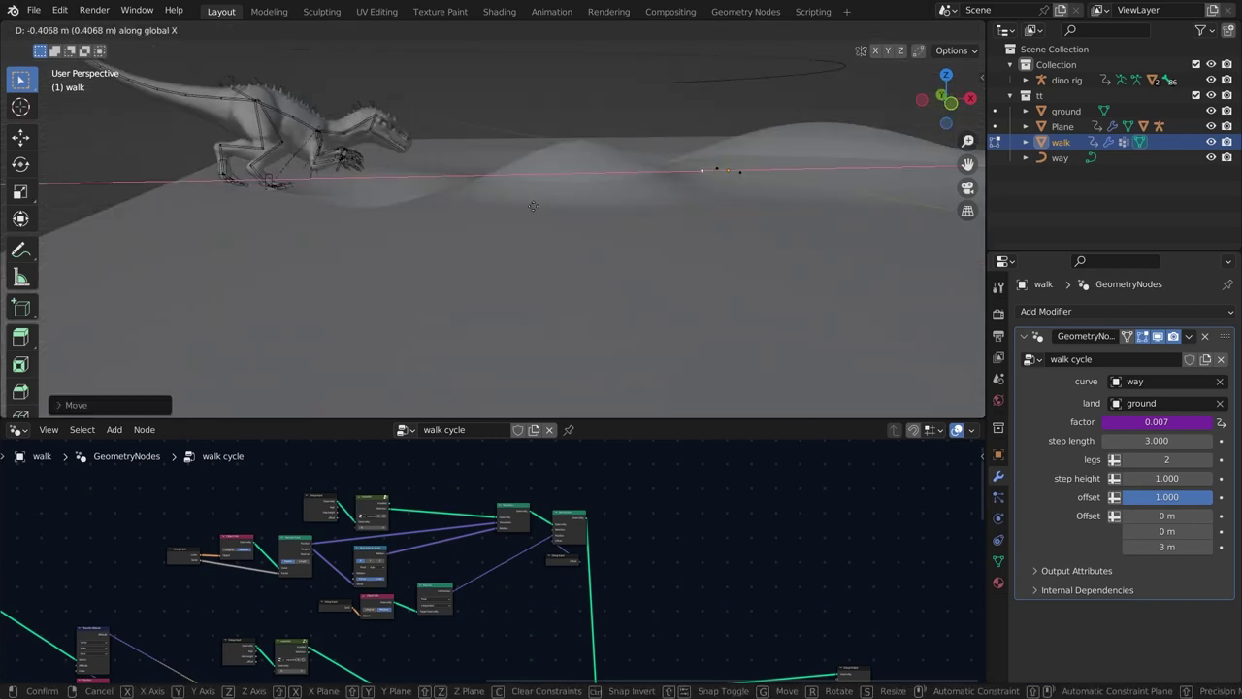
click(539, 208)
key(Tab)
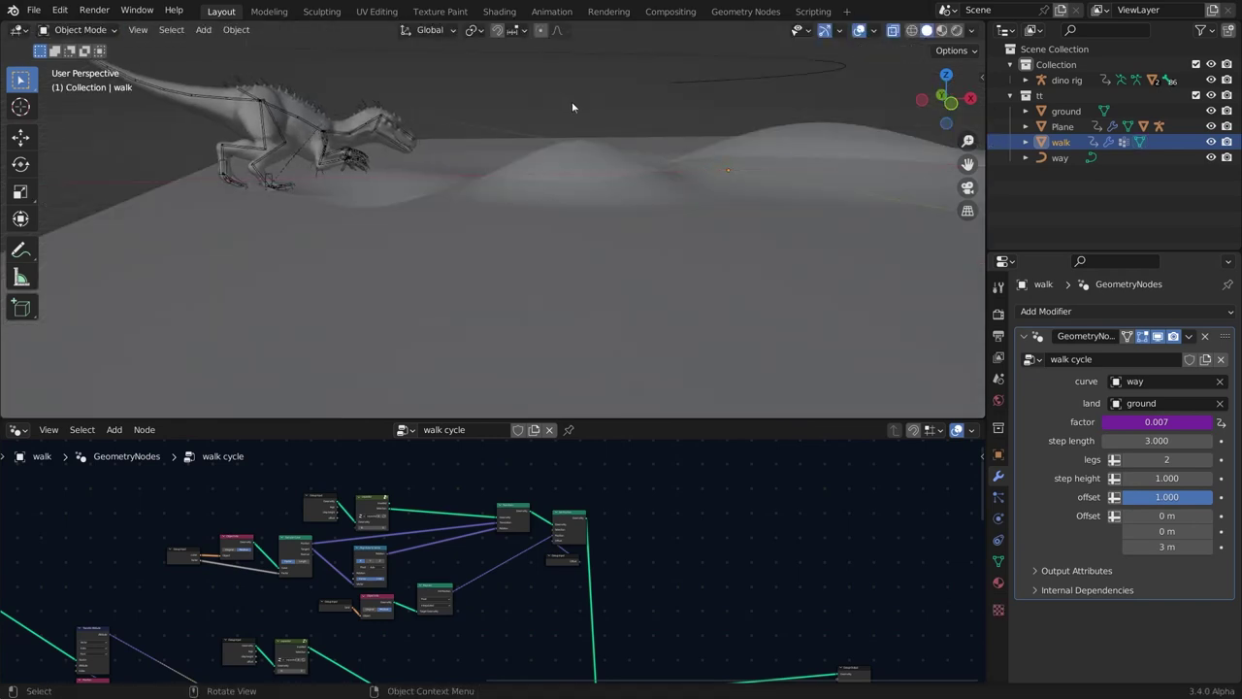
Turn off X-ray with nothing selected and play the animation, viewing the dinosaur's walk from several angles.
click(575, 101)
key(alt+z)
scroll(607, 119, down, 2)
middle_drag(583, 123, 526, 207)
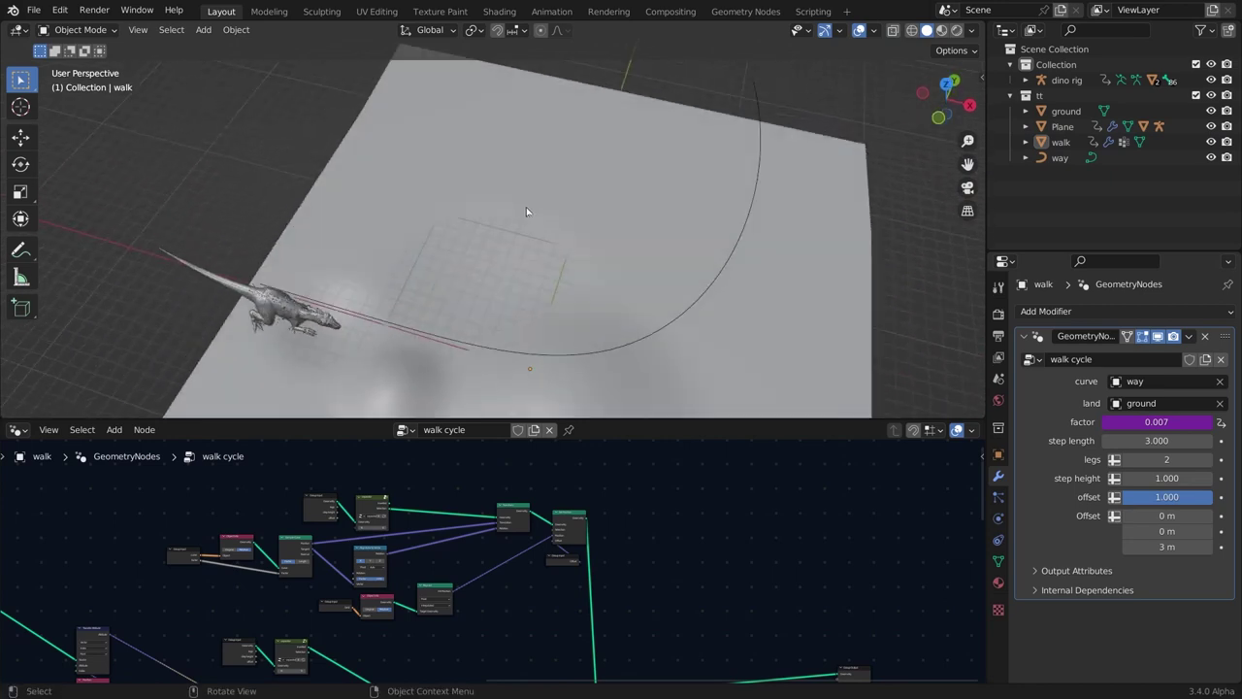
key(space)
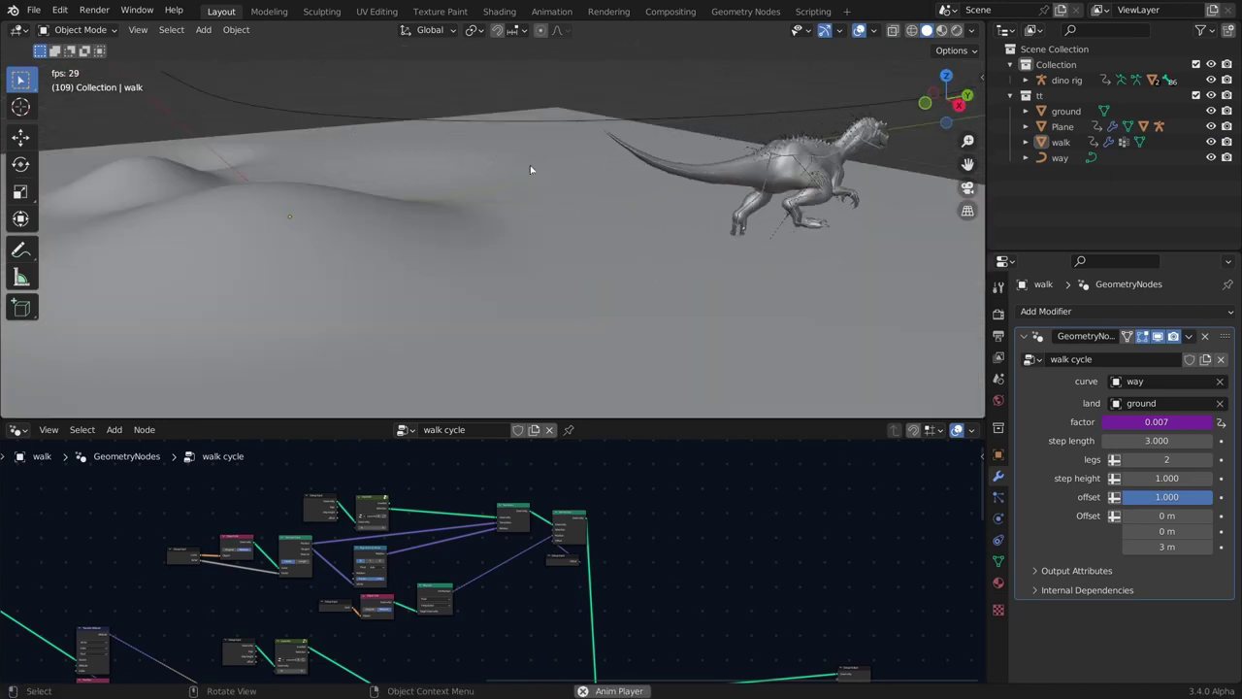
middle_drag(574, 257, 458, 172)
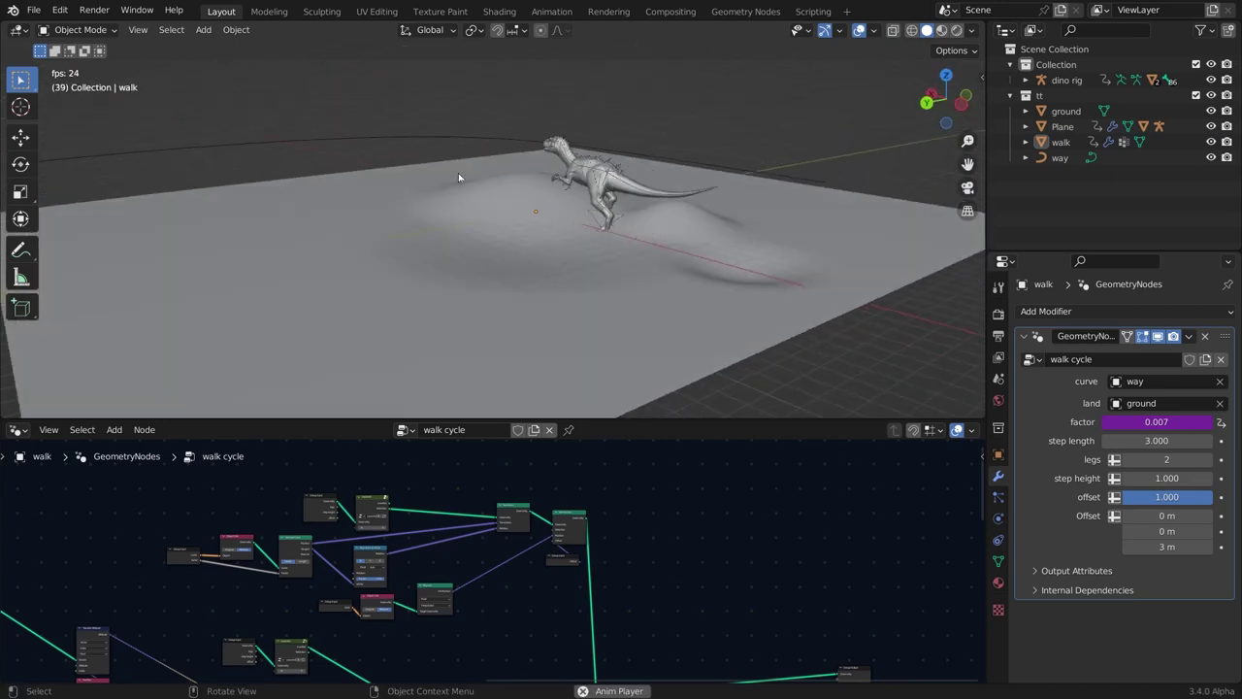
Switch the node editor area to the Timeline with the end frame at 144, and hide the Plane.
click(14, 430)
click(220, 488)
middle_drag(817, 388, 922, 243)
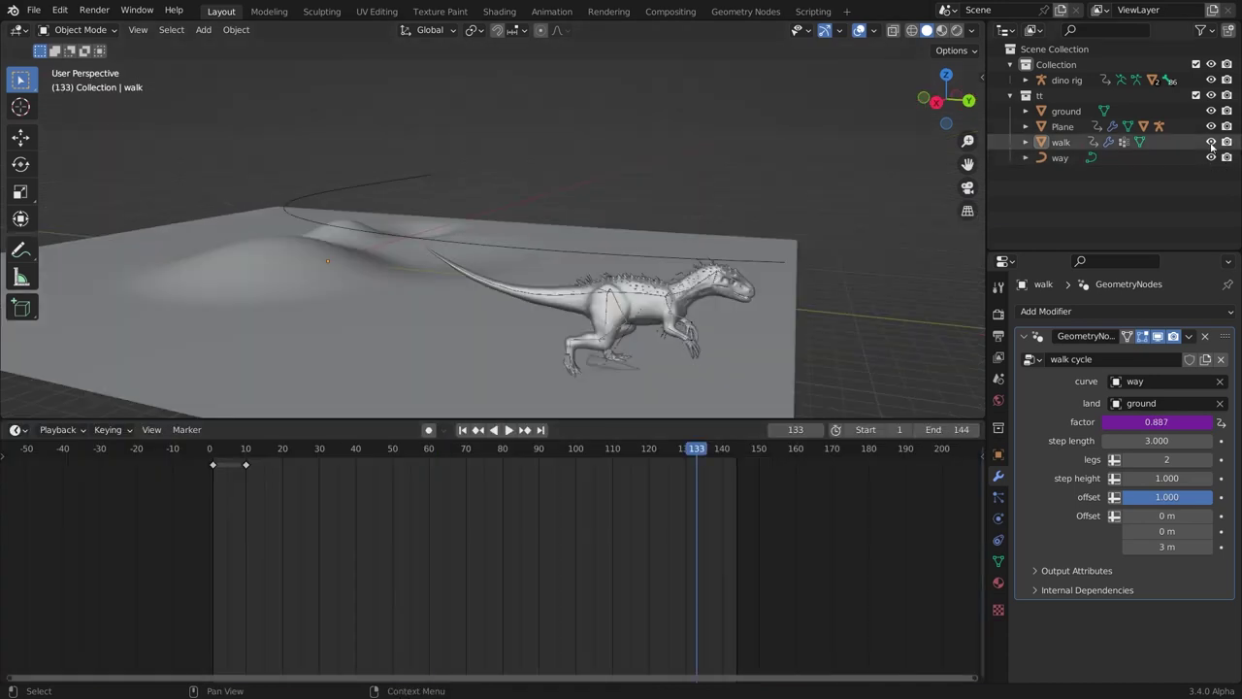
middle_drag(573, 223, 569, 206)
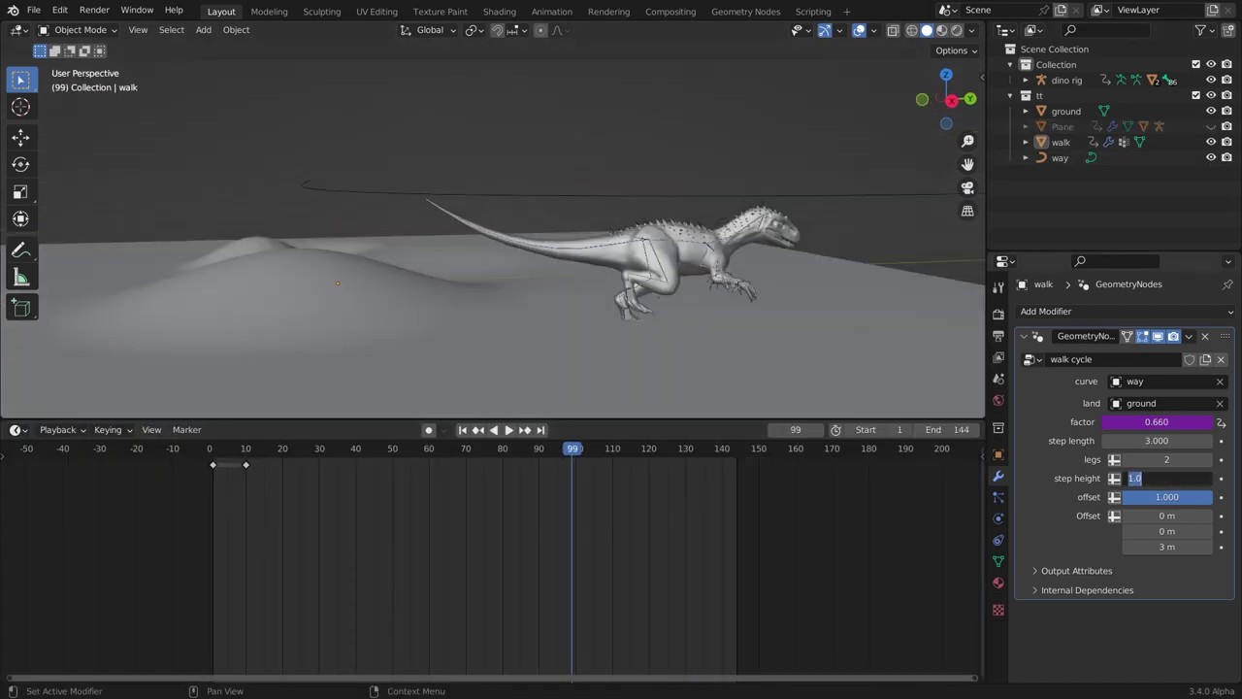
Try a step height of 1.5 and a step length of 6 on the walk cycle, and play the animation.
key(Return)
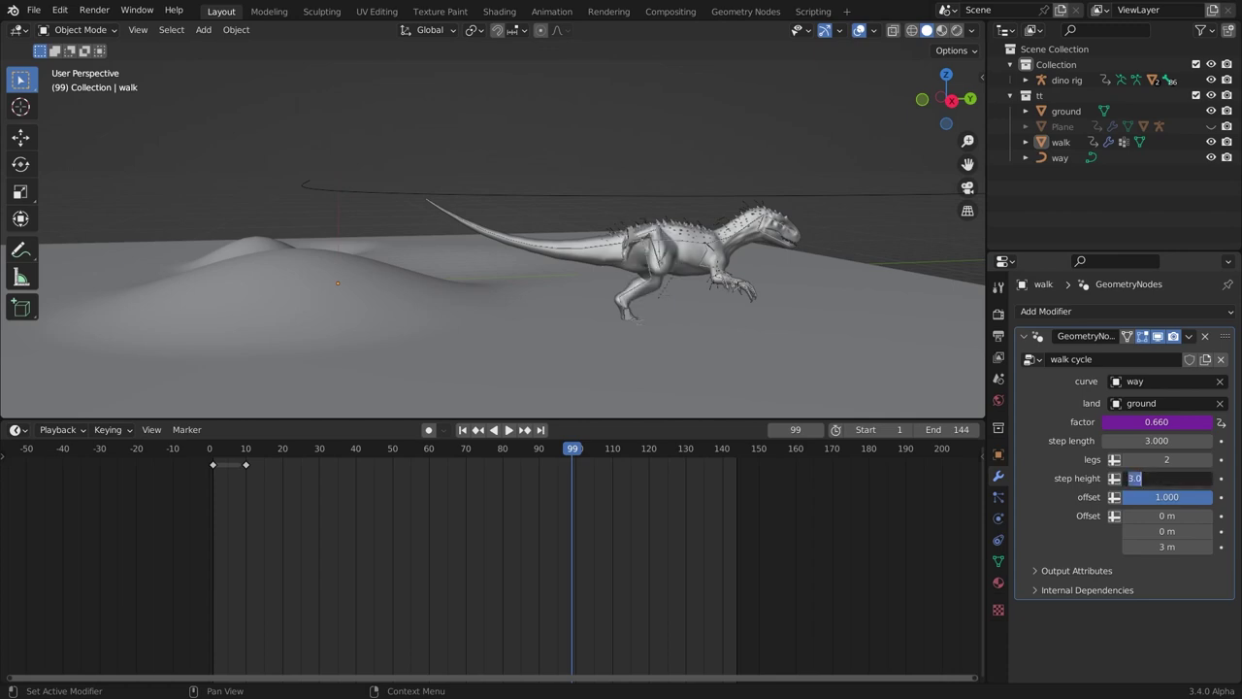
text(.5)
key(Return)
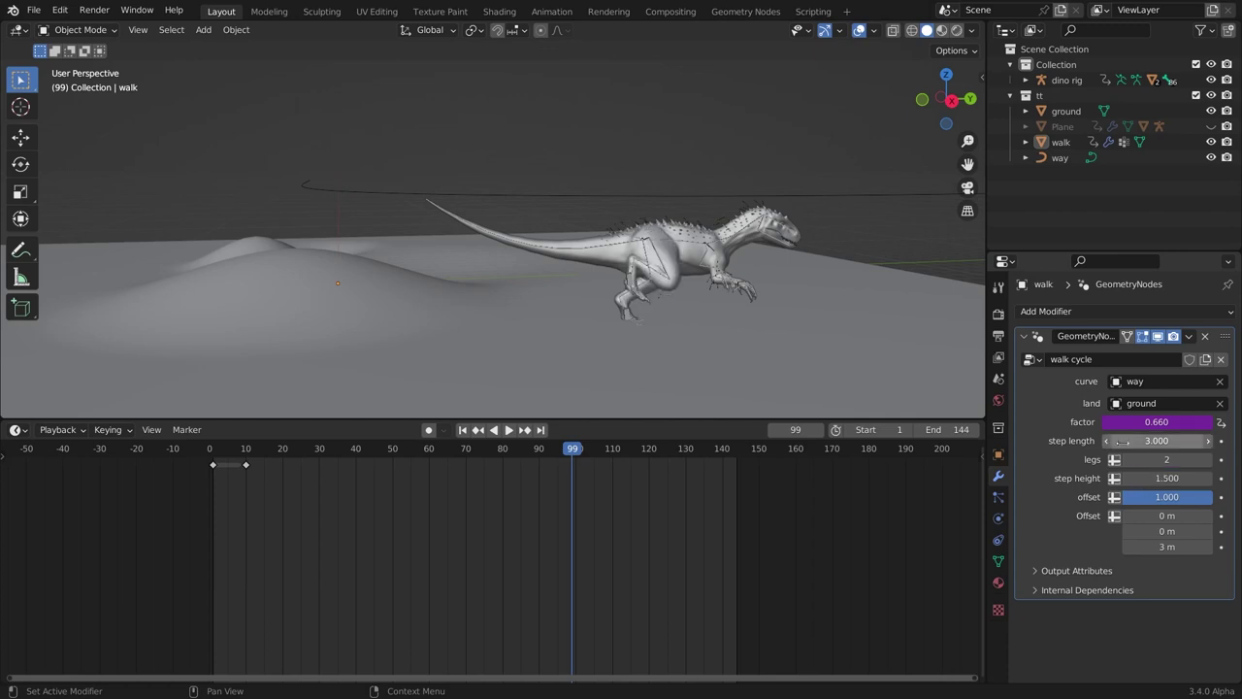
text(6)
key(Return)
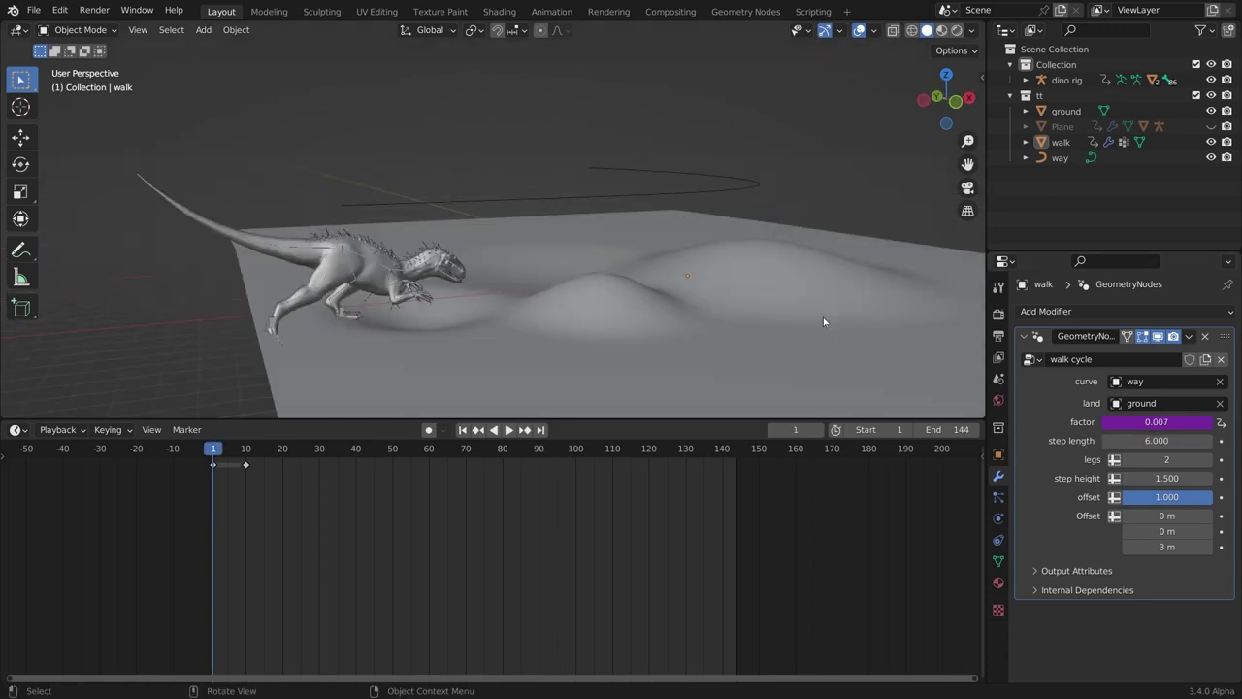
key(space)
middle_drag(761, 315, 673, 320)
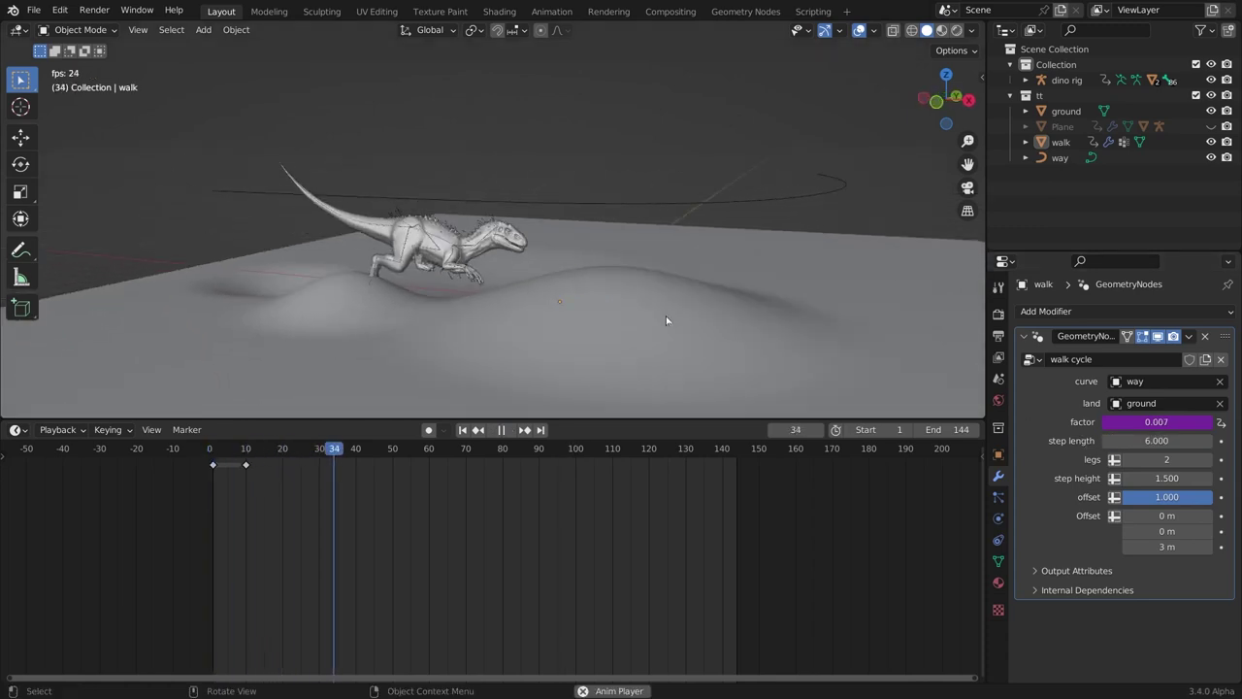
key(space)
Set the walk cycle's step length to 5 and its step height to 1.
click(1160, 441)
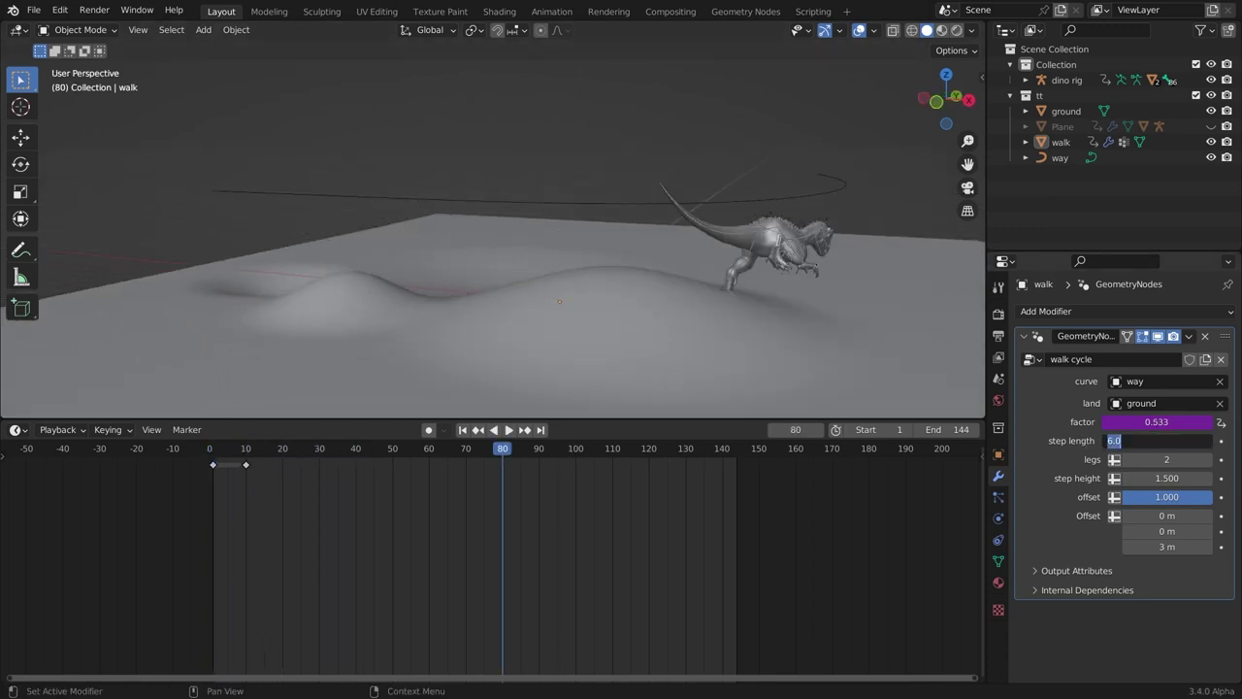
text(5)
key(Return)
middle_drag(777, 301, 707, 290)
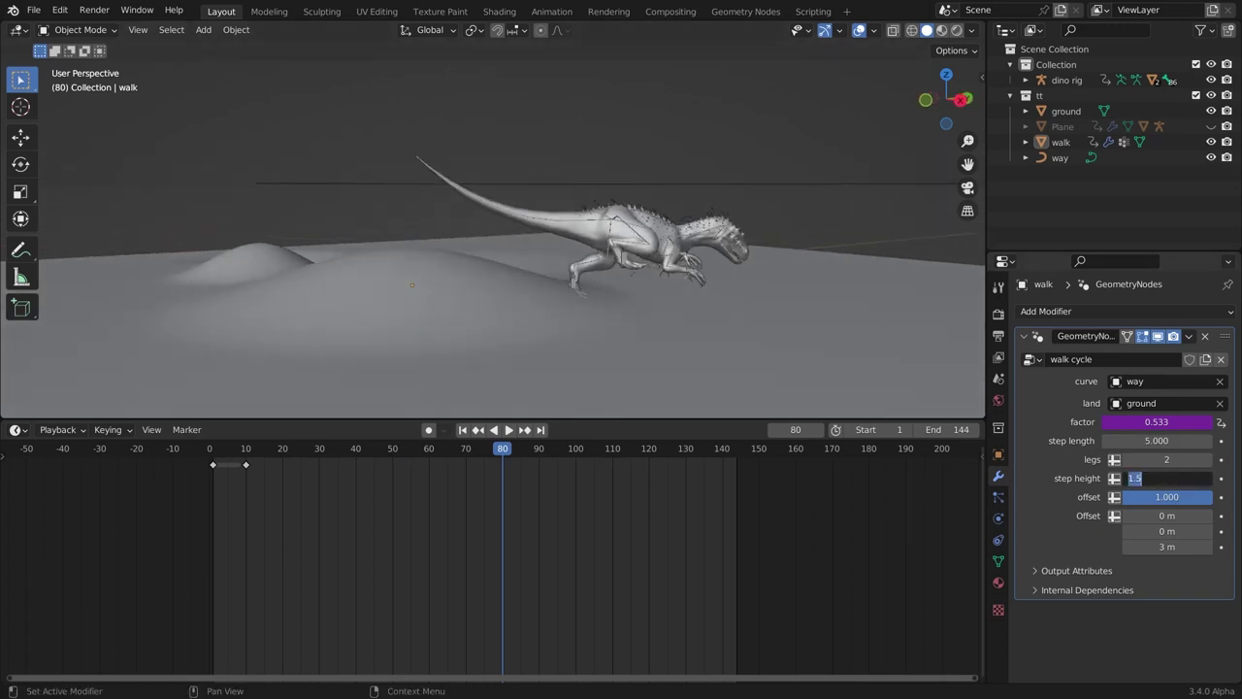
text(1)
key(Return)
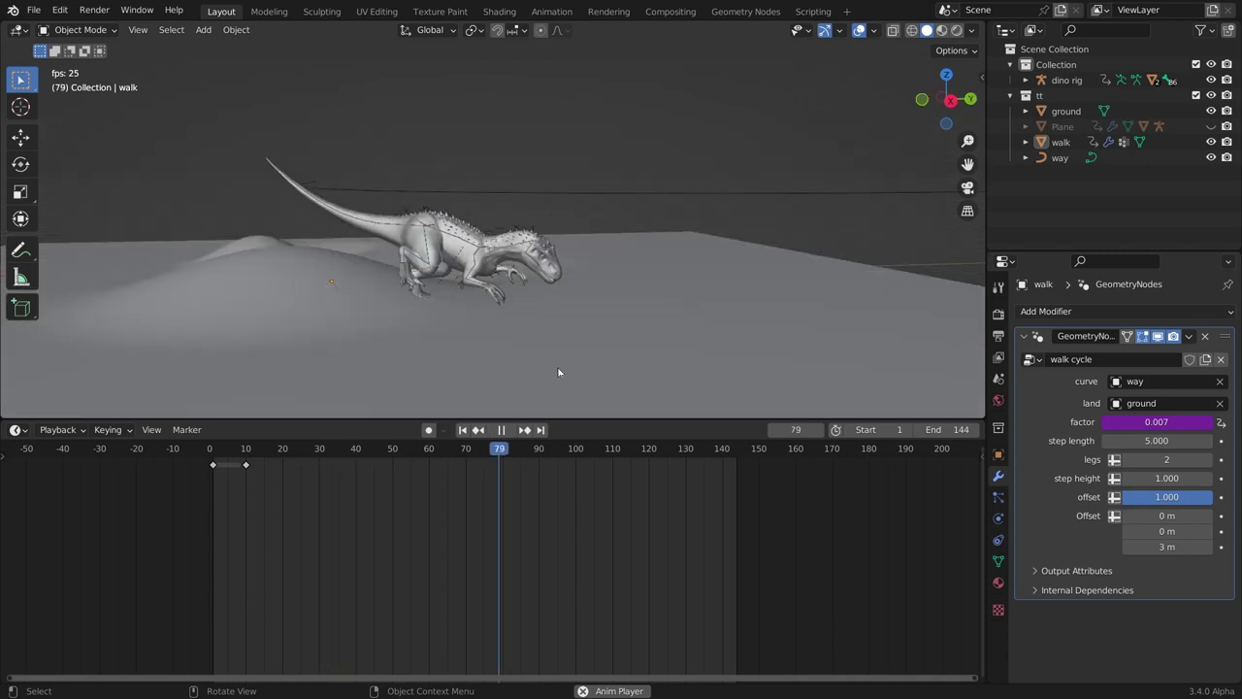
View the playing walk from several angles, return to the first frame, and save the file.
middle_drag(558, 373, 494, 365)
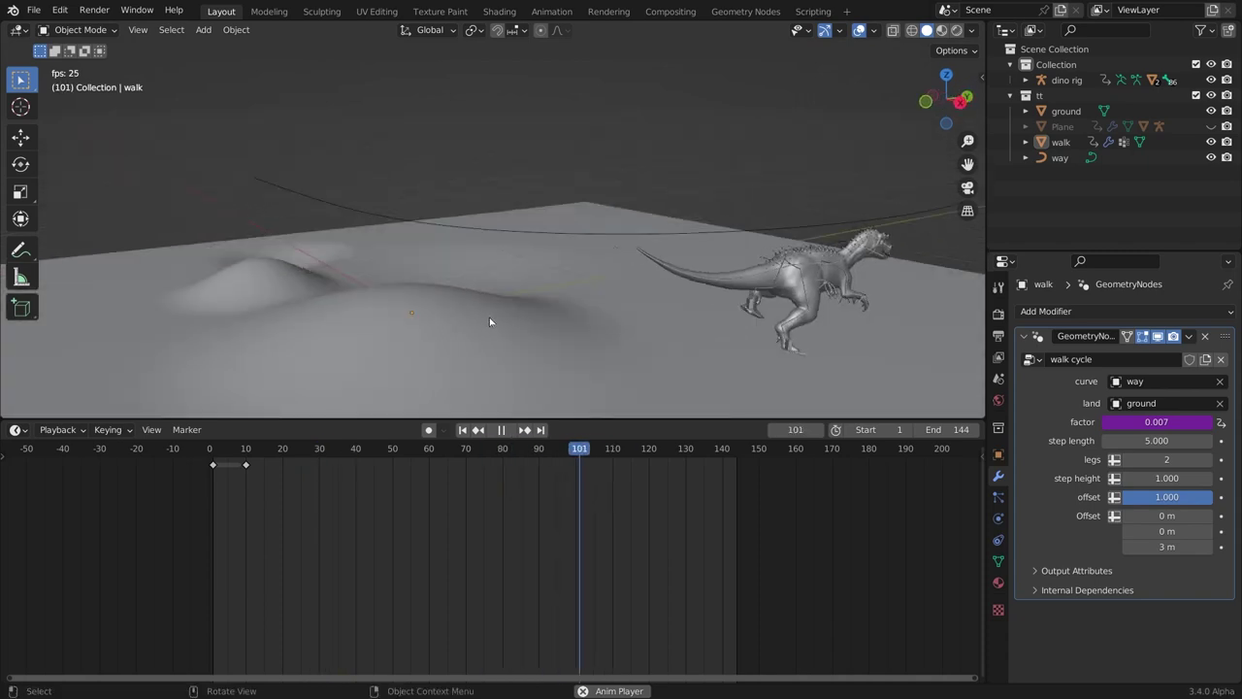
middle_drag(493, 320, 669, 312)
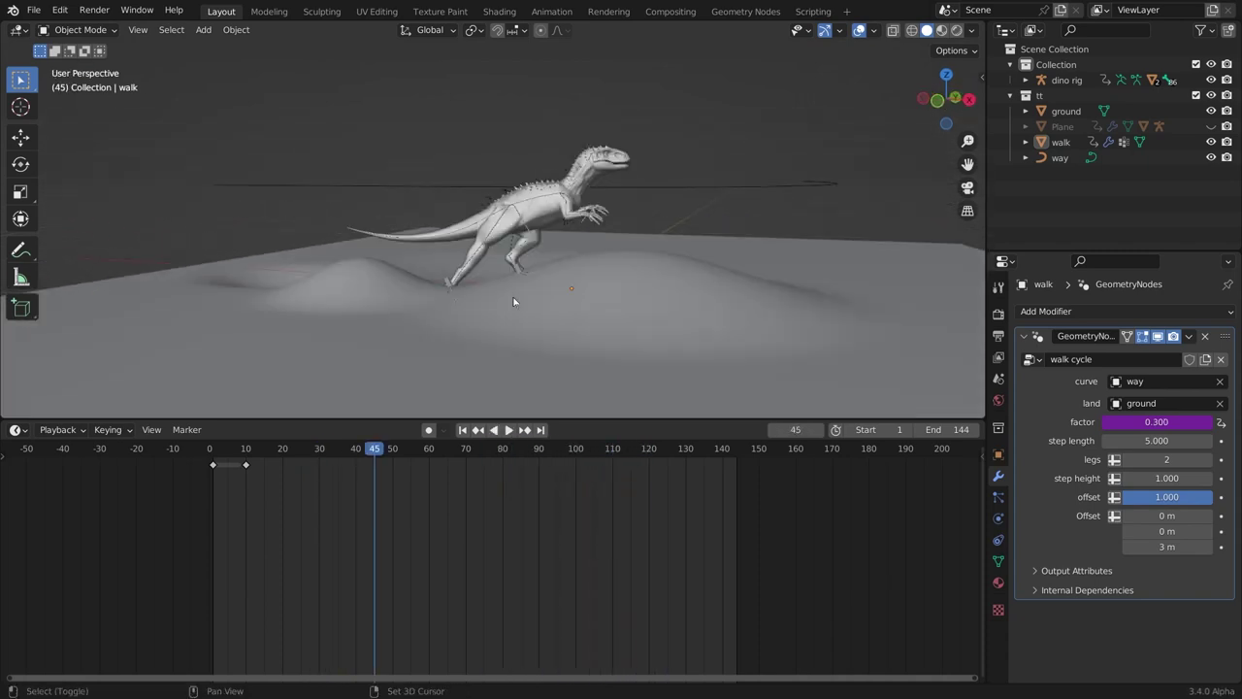
key(shift+Left)
key(ctrl+s)
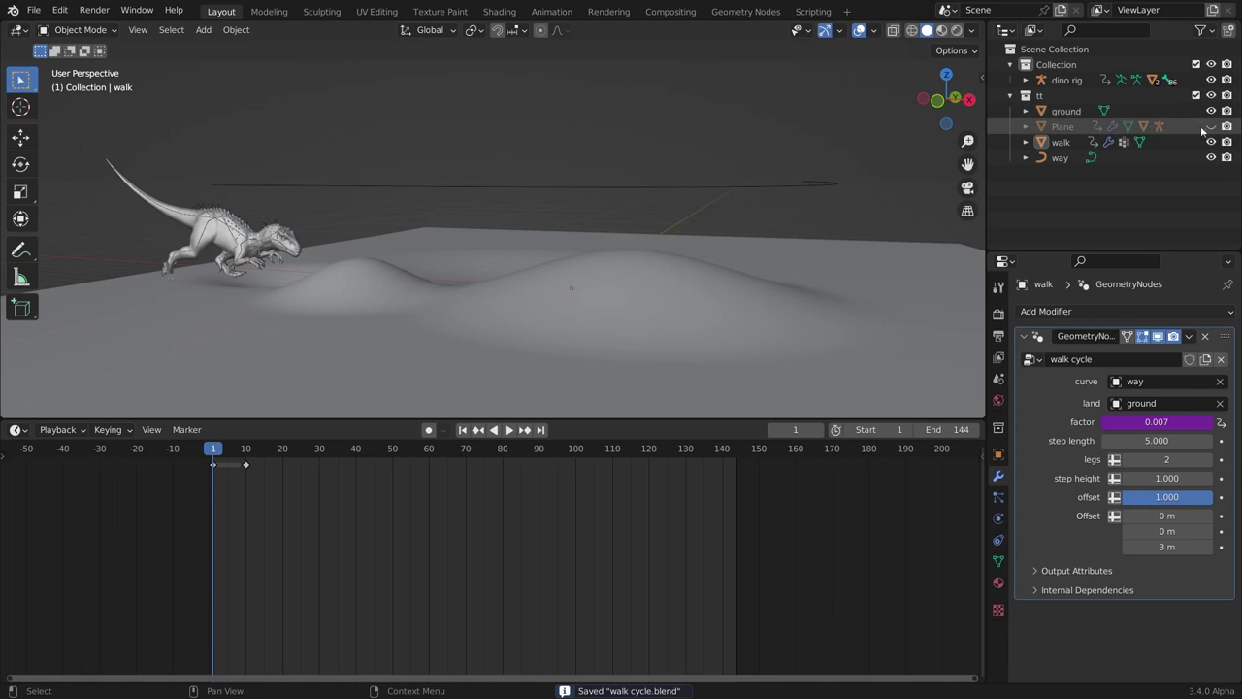
Inspect the Plane's triangle beneath the dinosaur using Edit Mode and X-ray, and hide the Plane again.
click(1102, 127)
middle_drag(400, 221, 465, 250)
key(Tab)
scroll(465, 250, up, 1)
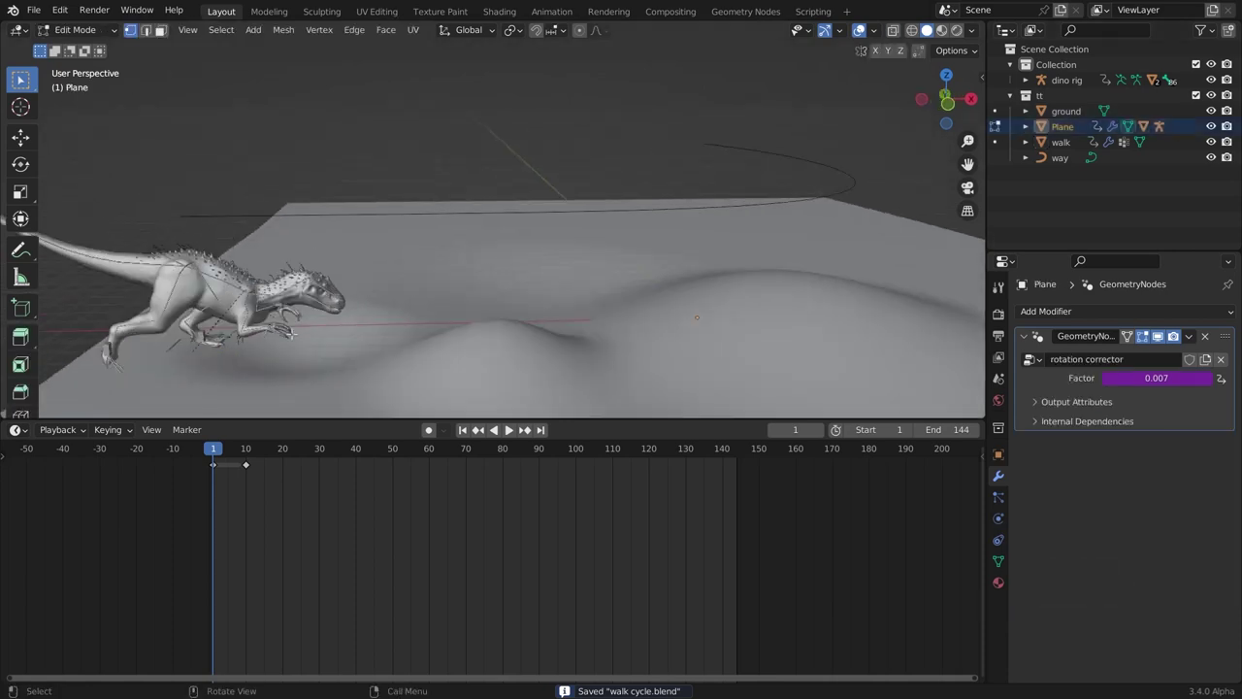
key(alt+z)
key(Tab)
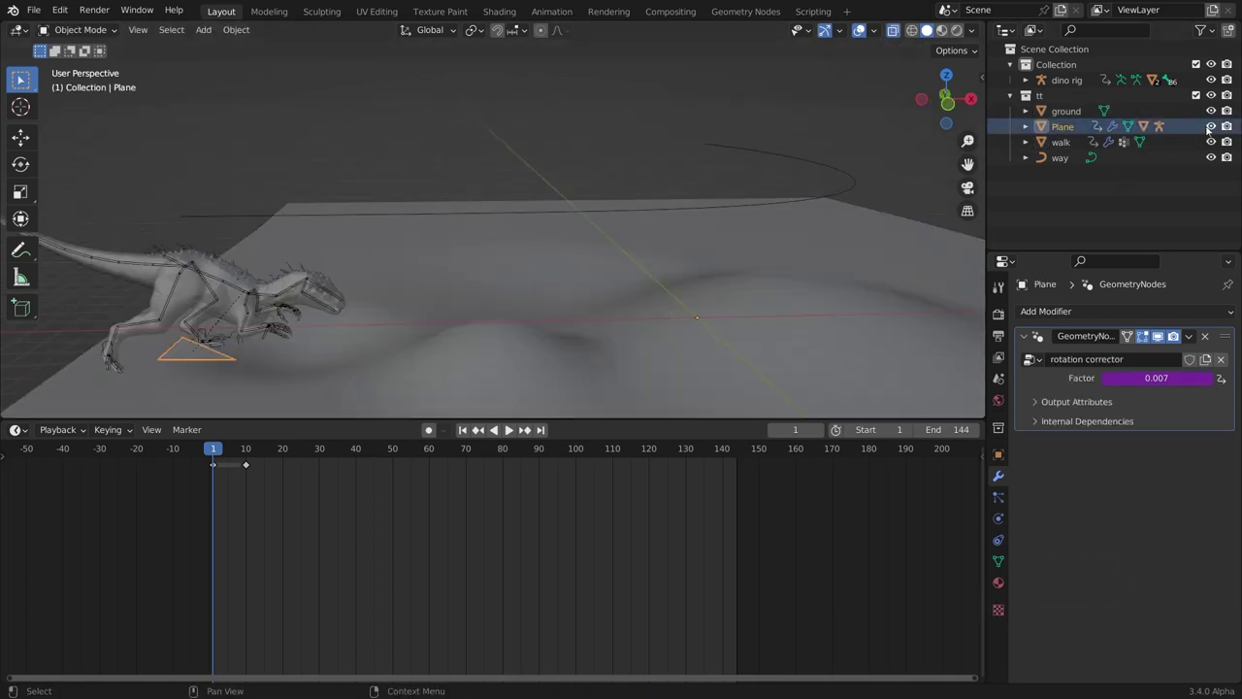
click(896, 31)
View the dinosaur in front orthographic projection and advance the animation to frame 20.
key(KP_1)
scroll(468, 213, up, 3)
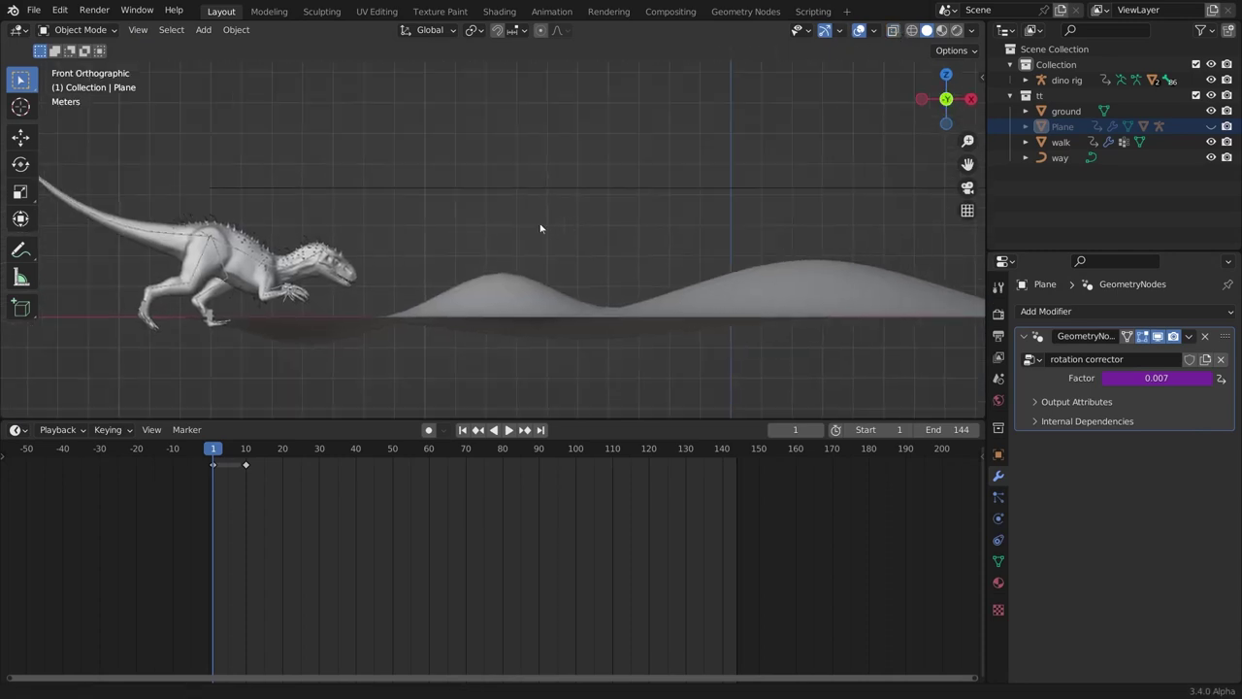
shift+middle_drag(541, 228, 528, 232)
key(space)
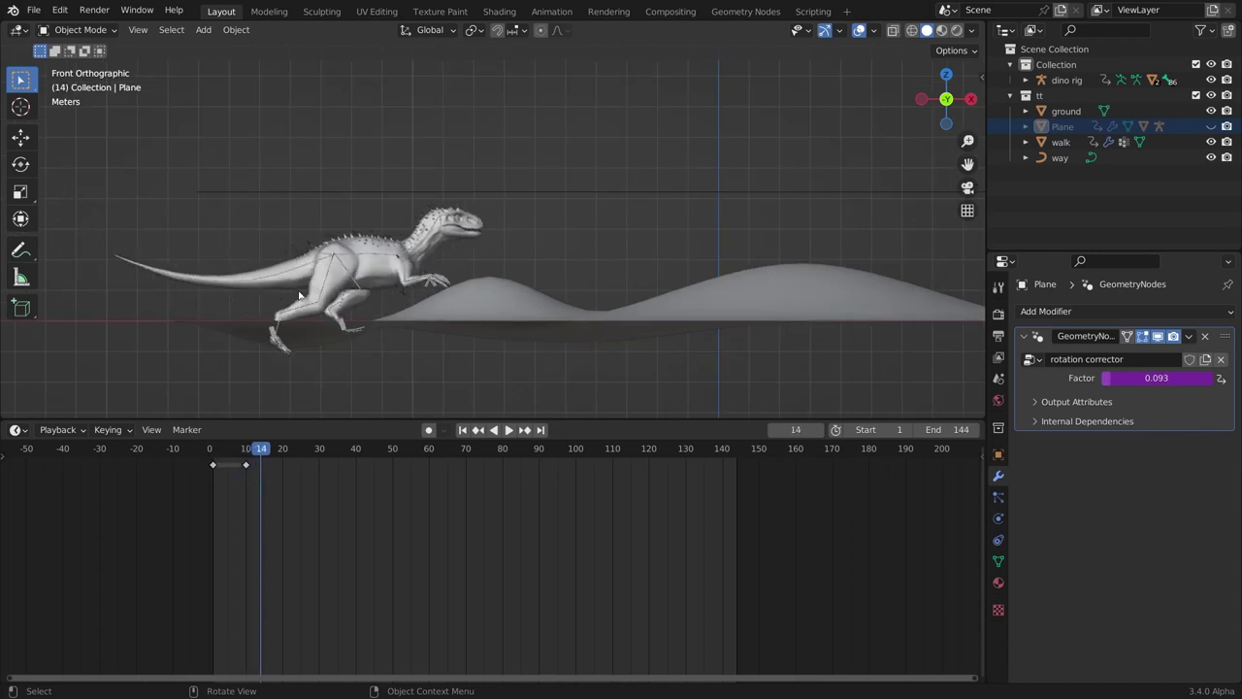
scroll(268, 282, up, 2)
Draw a wavy annotation curve across the dinosaur's body and above the hills.
click(14, 256)
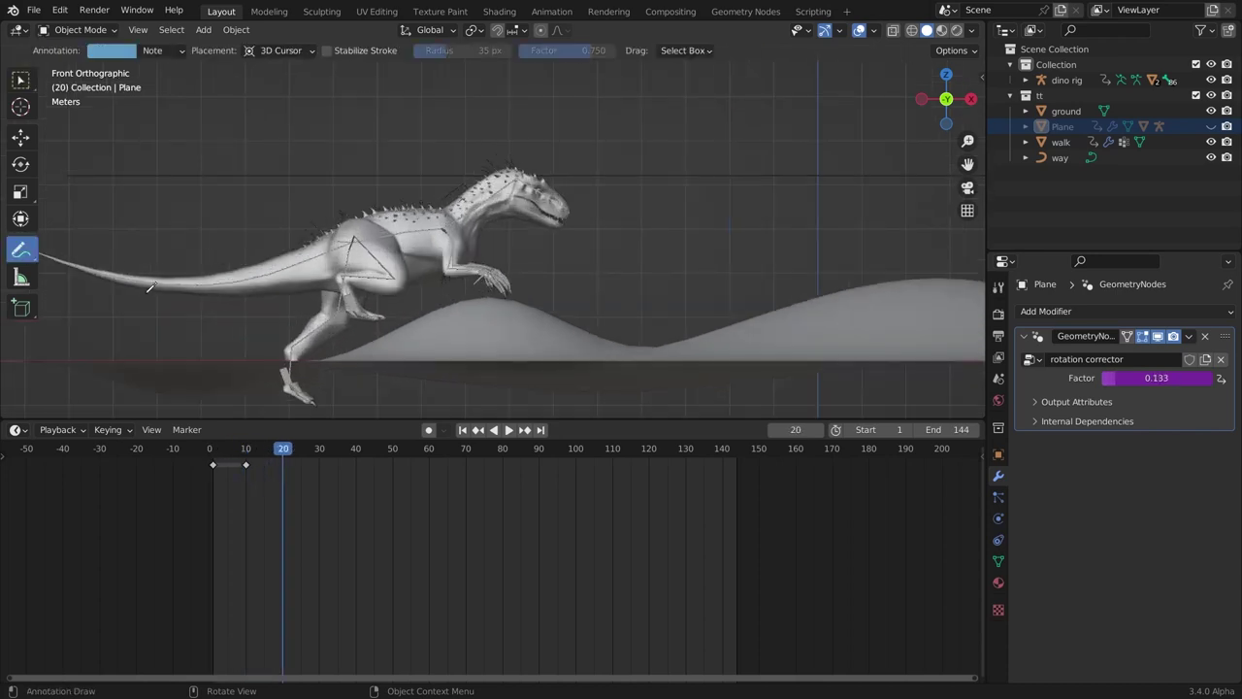
drag(485, 215, 883, 162)
scroll(563, 178, down, 2)
scroll(466, 199, up, 3)
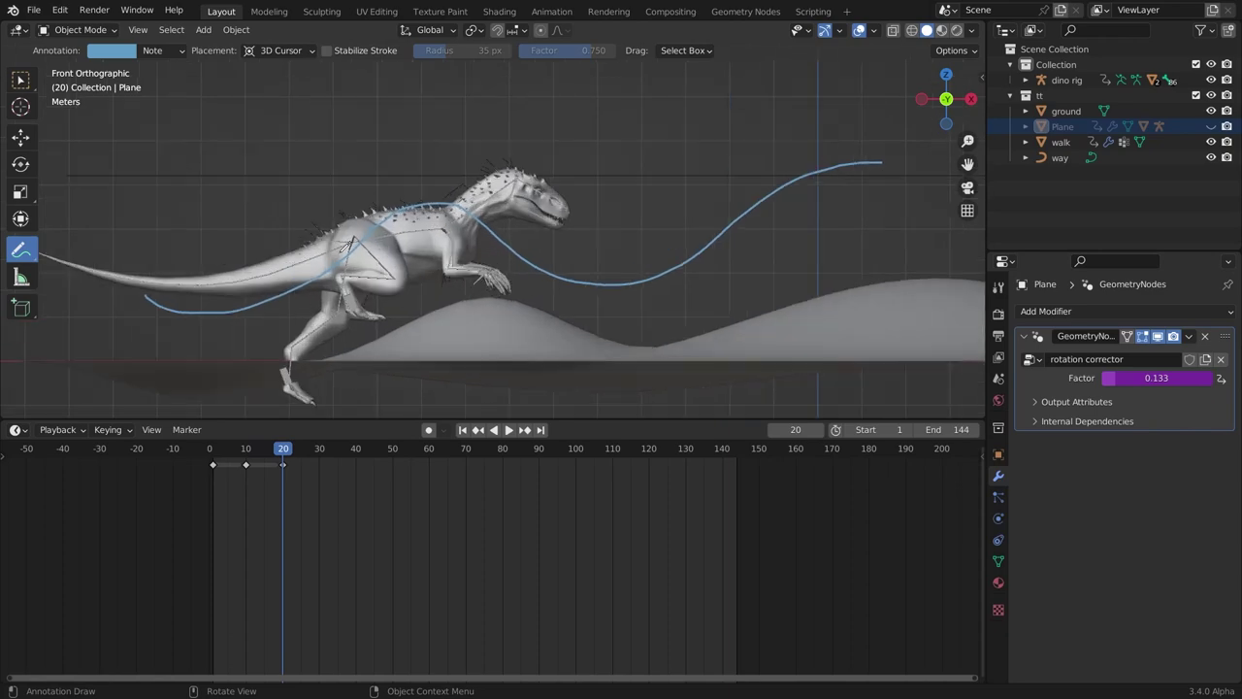
Select the dino rig and try rotating it in the front view.
click(20, 85)
click(265, 246)
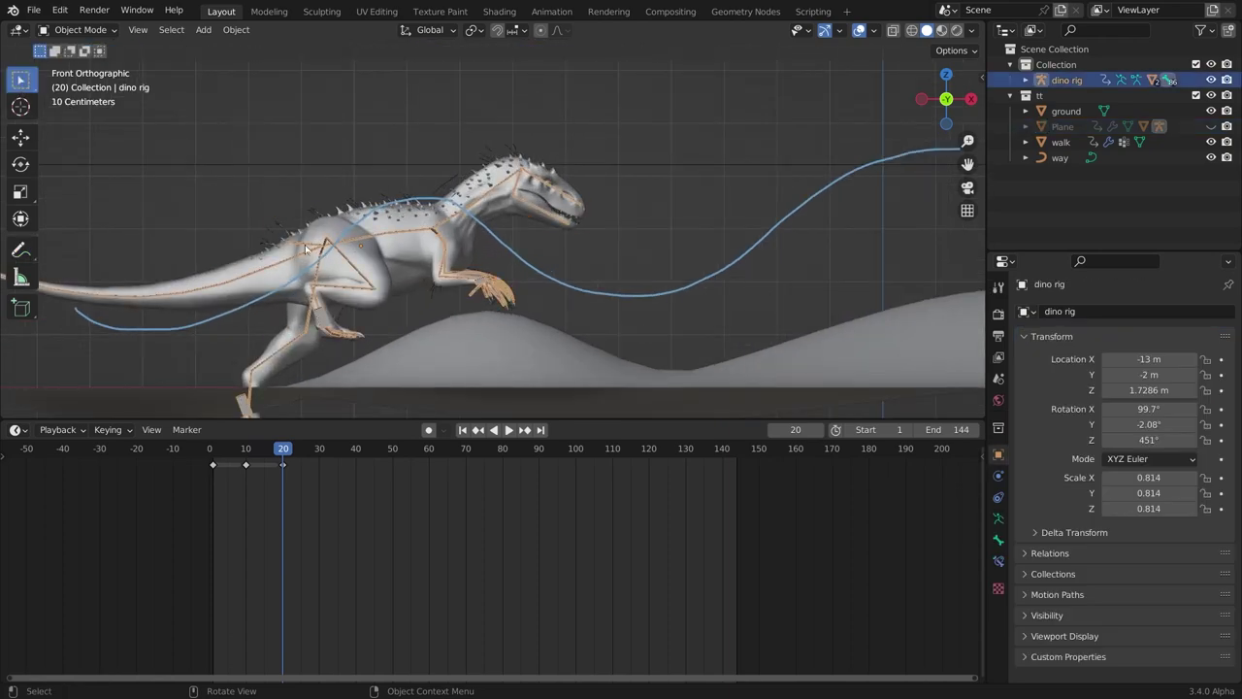
key(r)
click(258, 206)
Erase the wavy annotation curve drawn over the dinosaur and hills.
click(20, 250)
scroll(253, 268, down, 1)
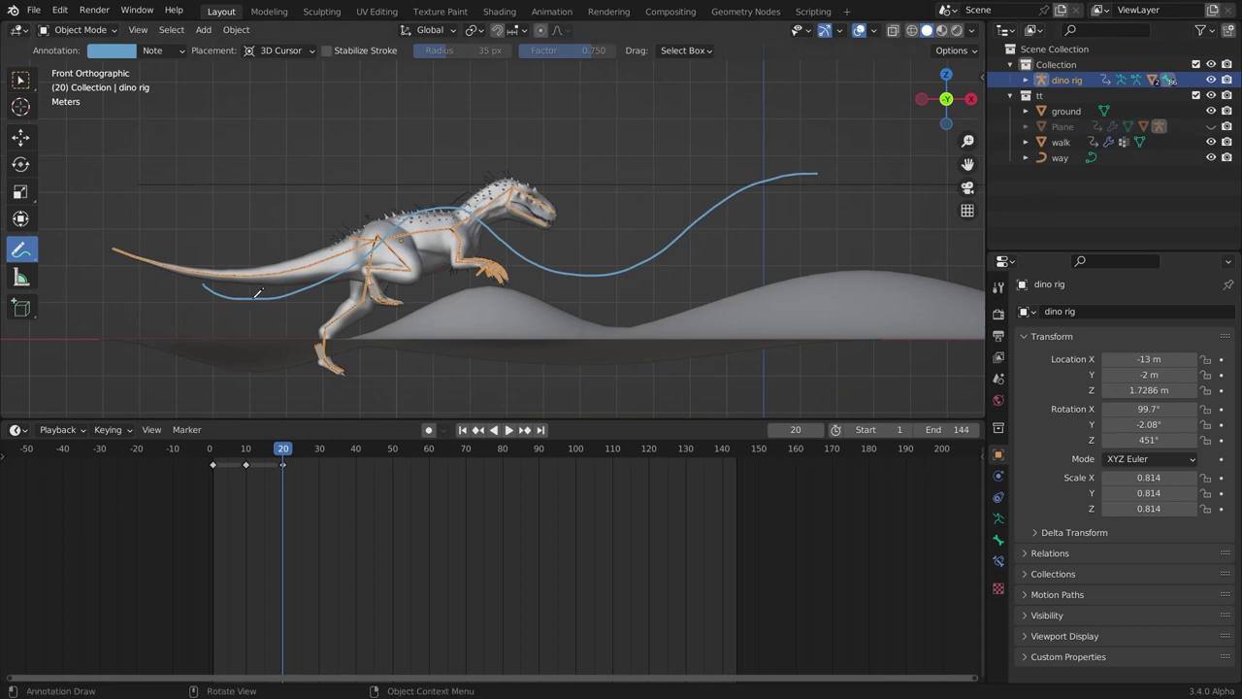
scroll(257, 293, up, 1)
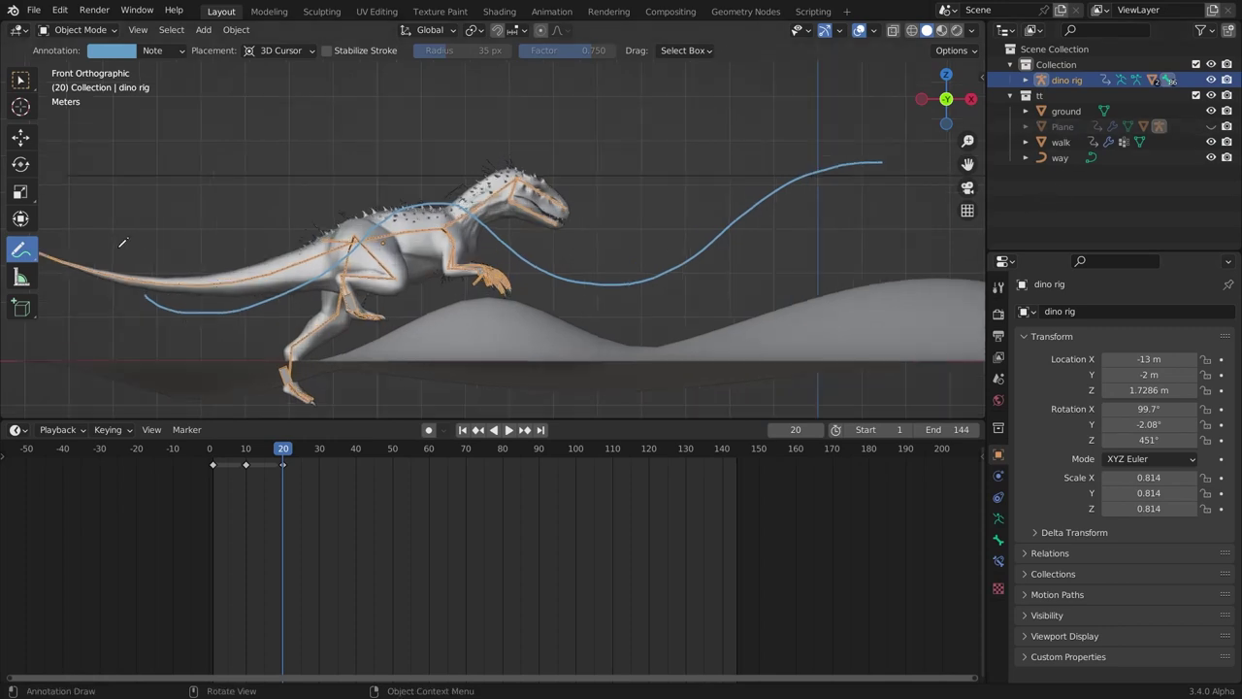
scroll(870, 215, down, 2)
ctrl+drag(822, 198, 242, 252)
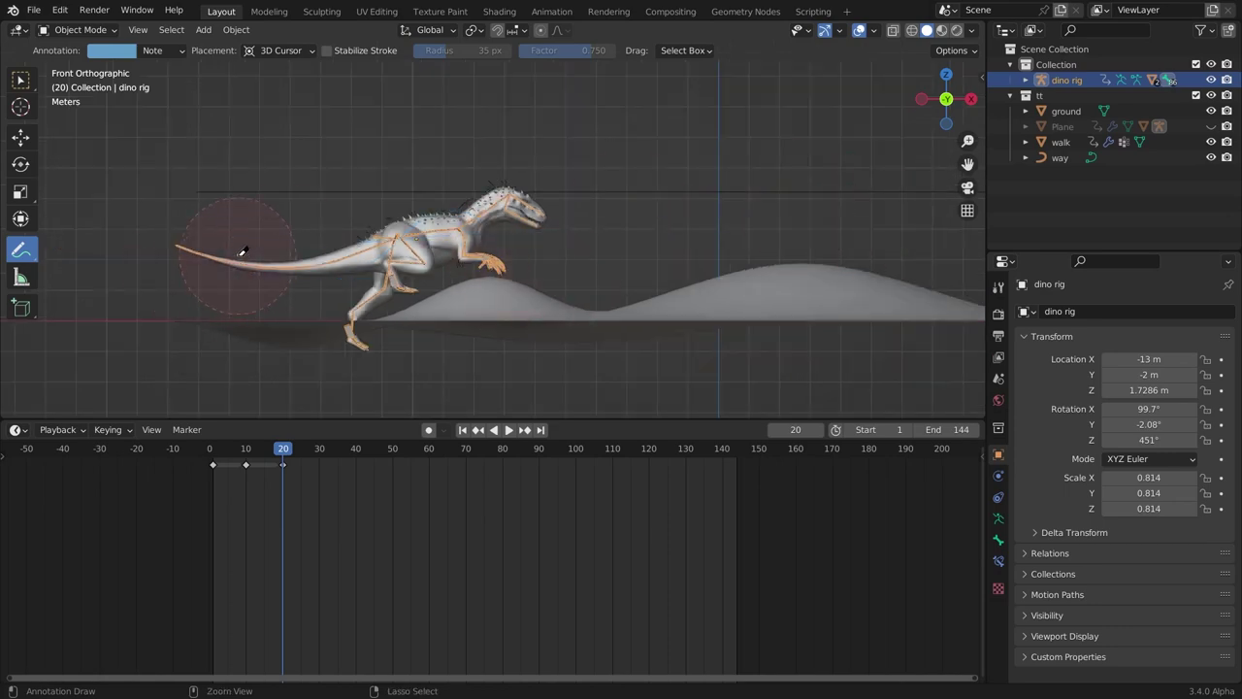
Play the walk animation across the terrain in a perspective view and stop it at frame 99.
key(w)
mouse_move(388, 224)
middle_down()
mouse_move(406, 223)
mouse_move(458, 286)
mouse_move(327, 343)
mouse_move(477, 239)
mouse_move(477, 303)
mouse_move(409, 262)
mouse_move(382, 207)
mouse_move(345, 180)
middle_up()
scroll(410, 262, up, 2)
scroll(345, 179, up, 2)
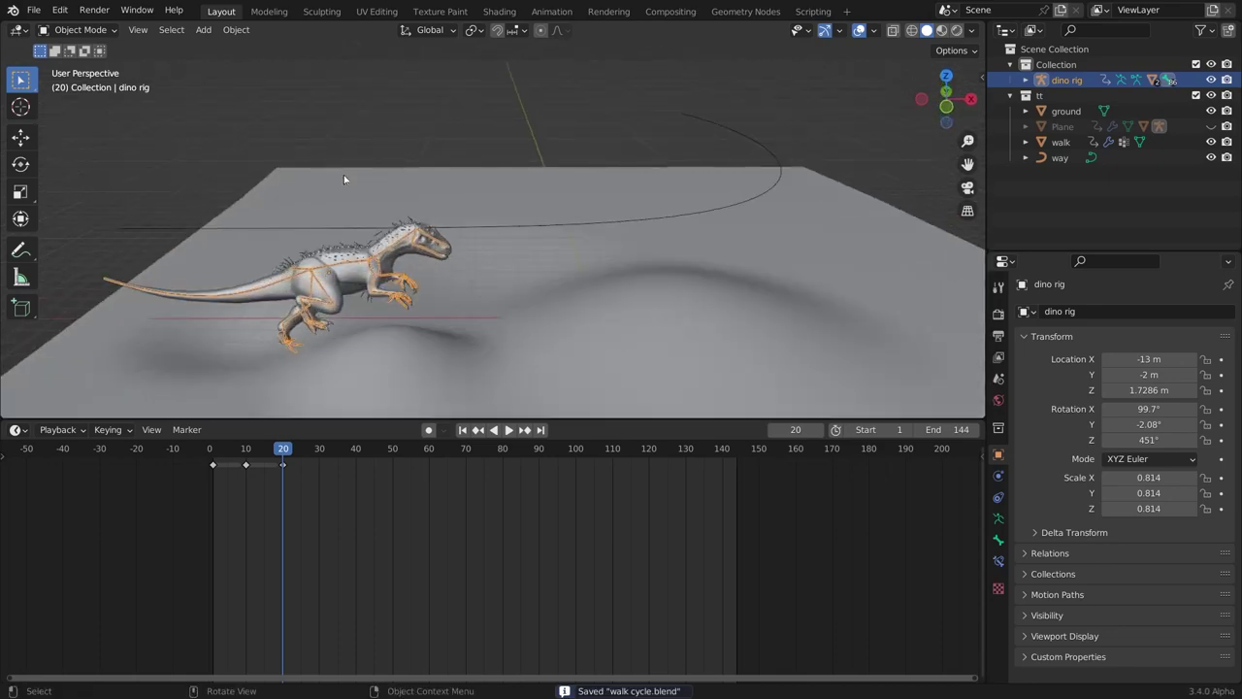
key(space)
middle_drag(444, 181, 579, 260)
key(space)
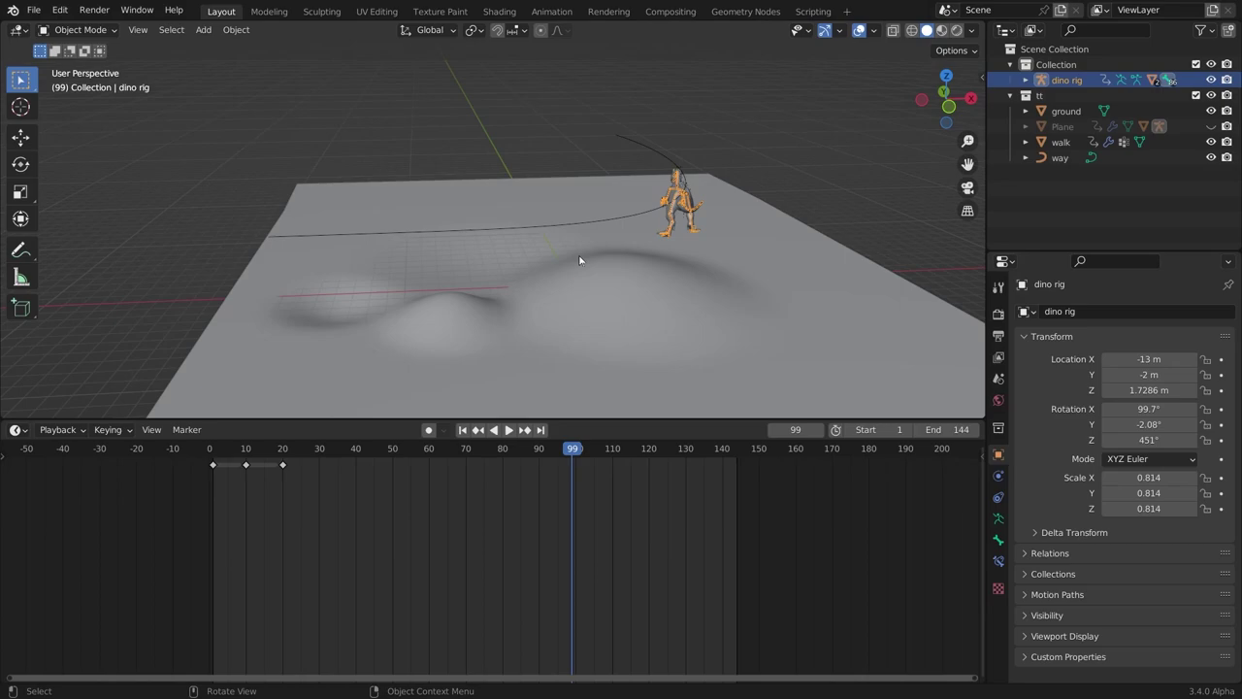
Raise the ground's larger hill about 9.5 m along Z with smooth proportional editing.
middle_drag(579, 279, 557, 240)
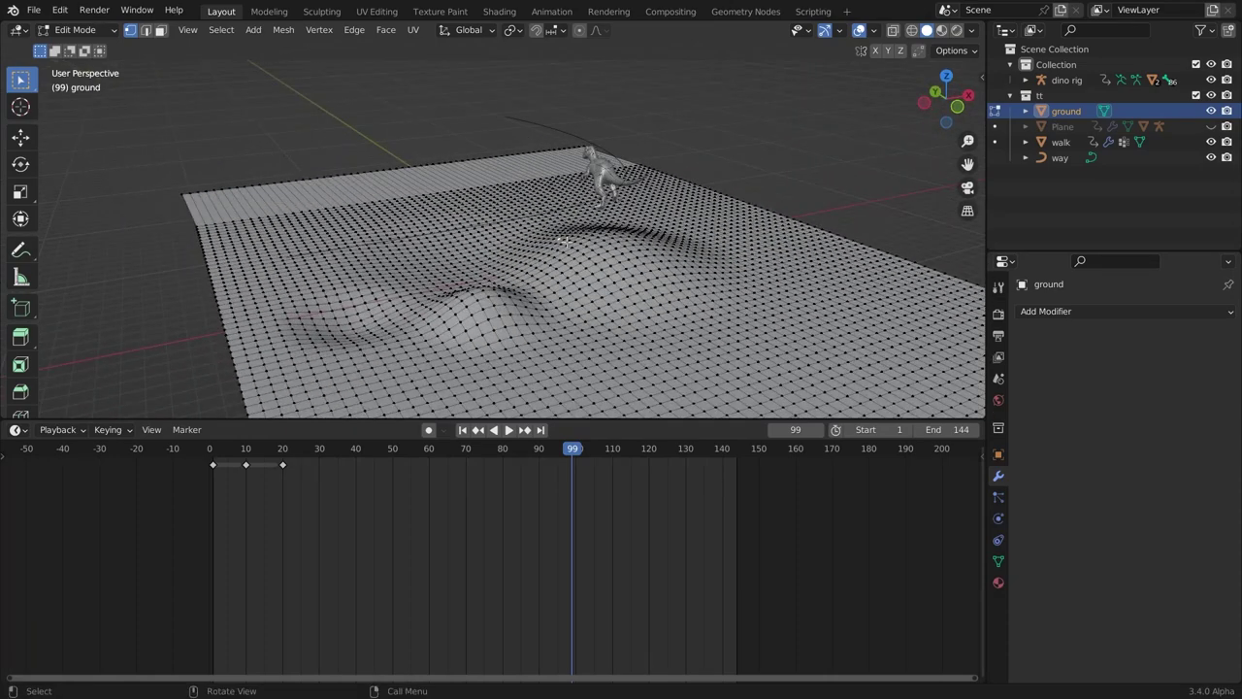
key(g)
key(z)
right_click(575, 221)
key(g)
key(z)
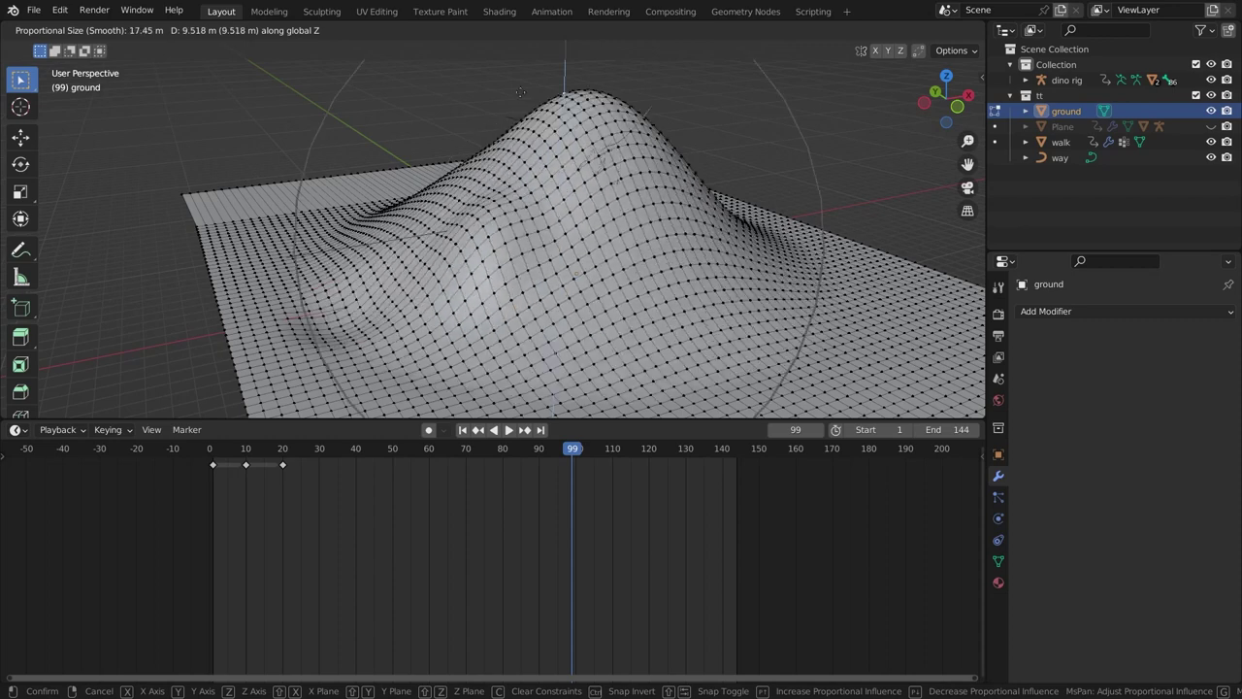
middle_drag(497, 157, 587, 231)
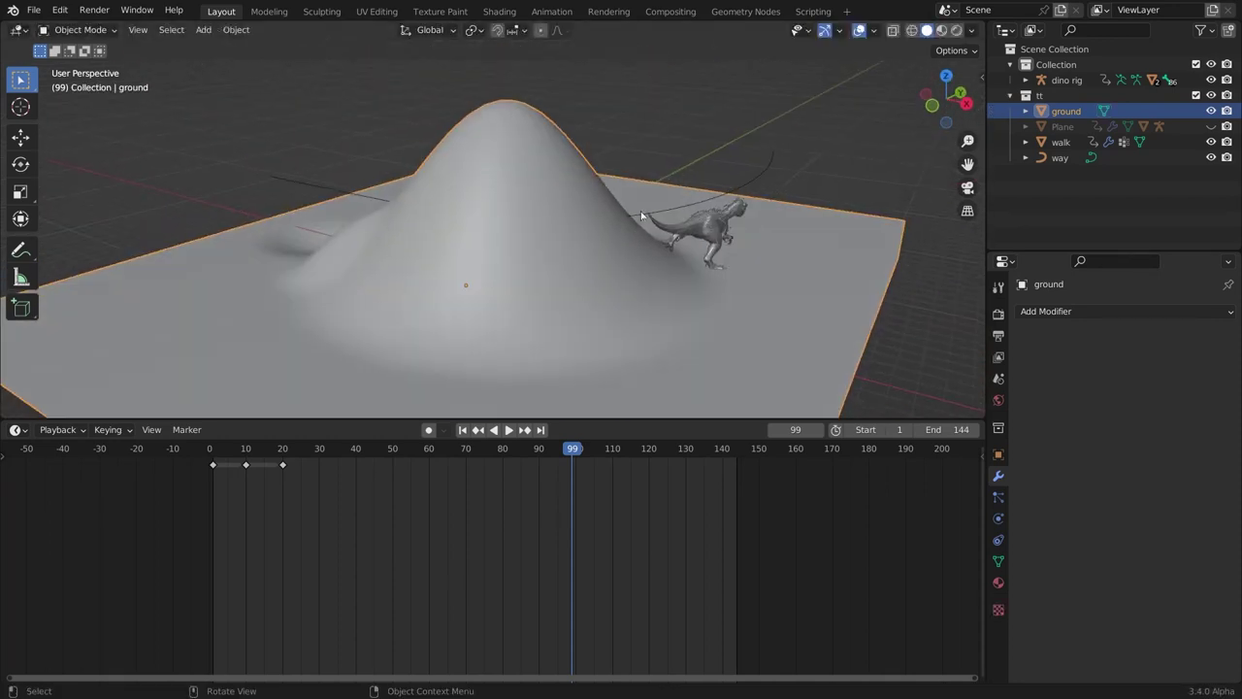
Raise the way curve along Z so that it passes above the enlarged hill.
click(668, 206)
key(g)
key(z)
click(588, 131)
middle_drag(588, 130, 529, 167)
key(g)
key(z)
right_click(571, 156)
Play the walk animation from the start and stop at frame 88.
key(shift+Left)
key(space)
key(space)
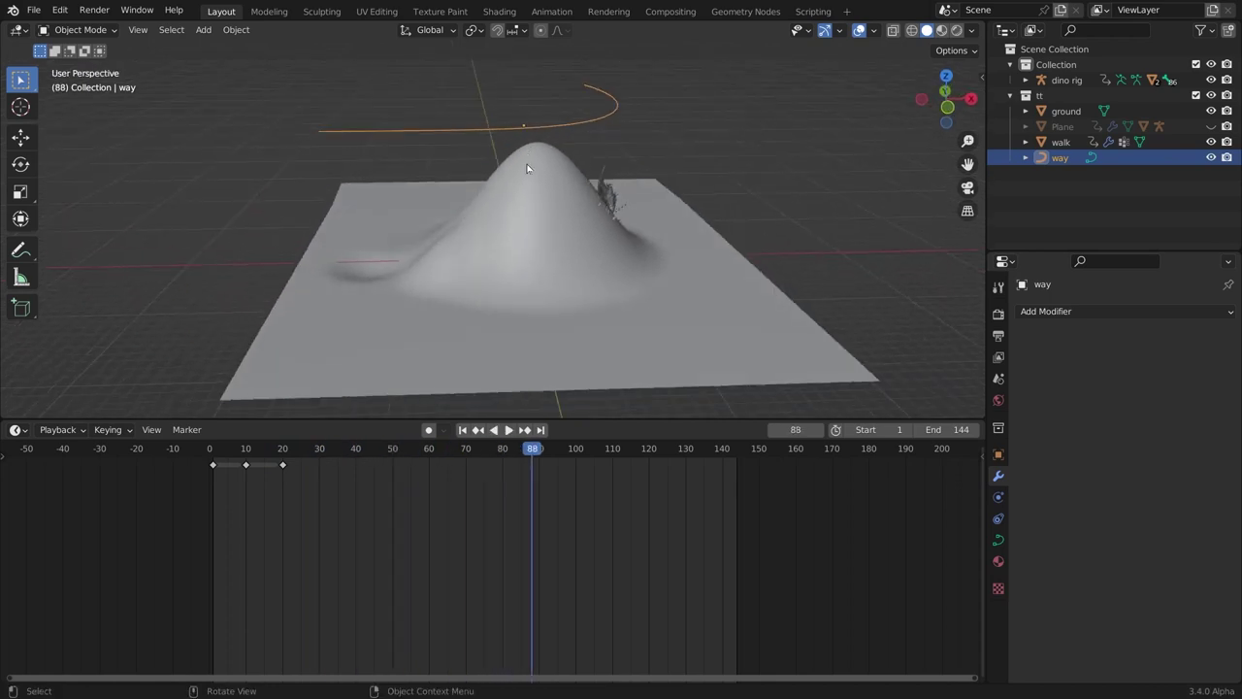
Scale the ground down along Z to make the hill lower.
click(529, 168)
key(s)
key(z)
click(366, 182)
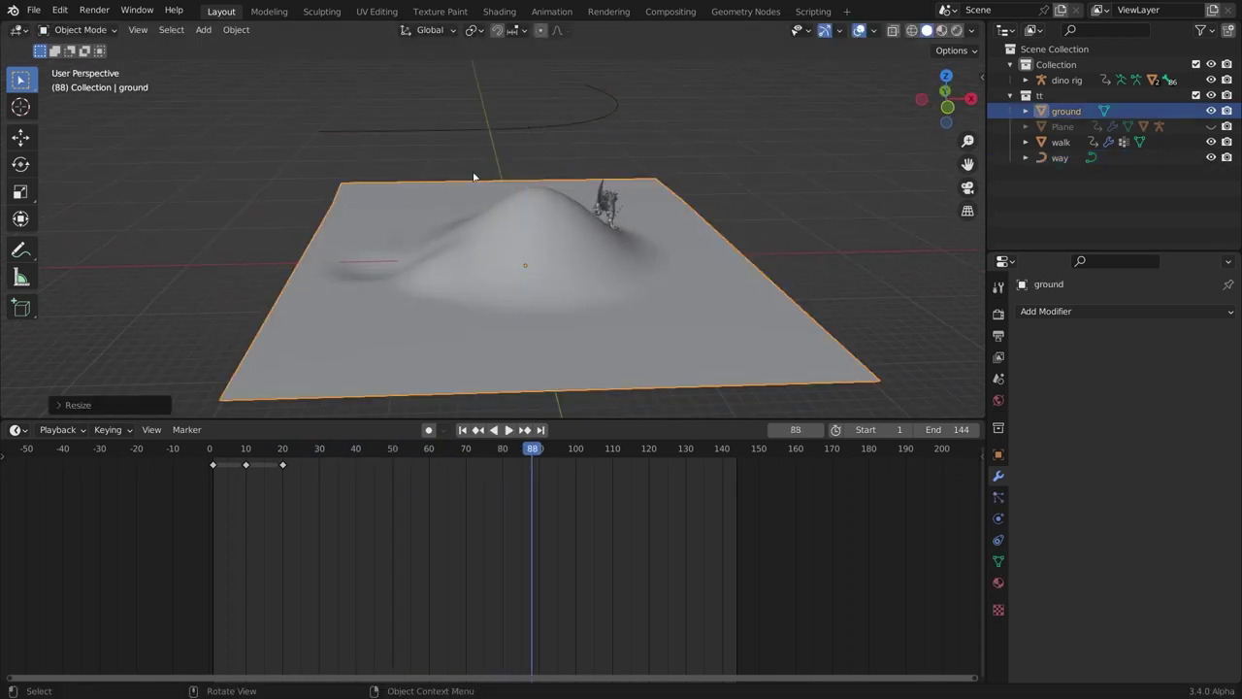
Return to frame 1 and lower the way curve's first two control points along Z toward the dinosaur and the hill's near slope.
click(455, 135)
key(shift+Left)
middle_drag(456, 135, 413, 177)
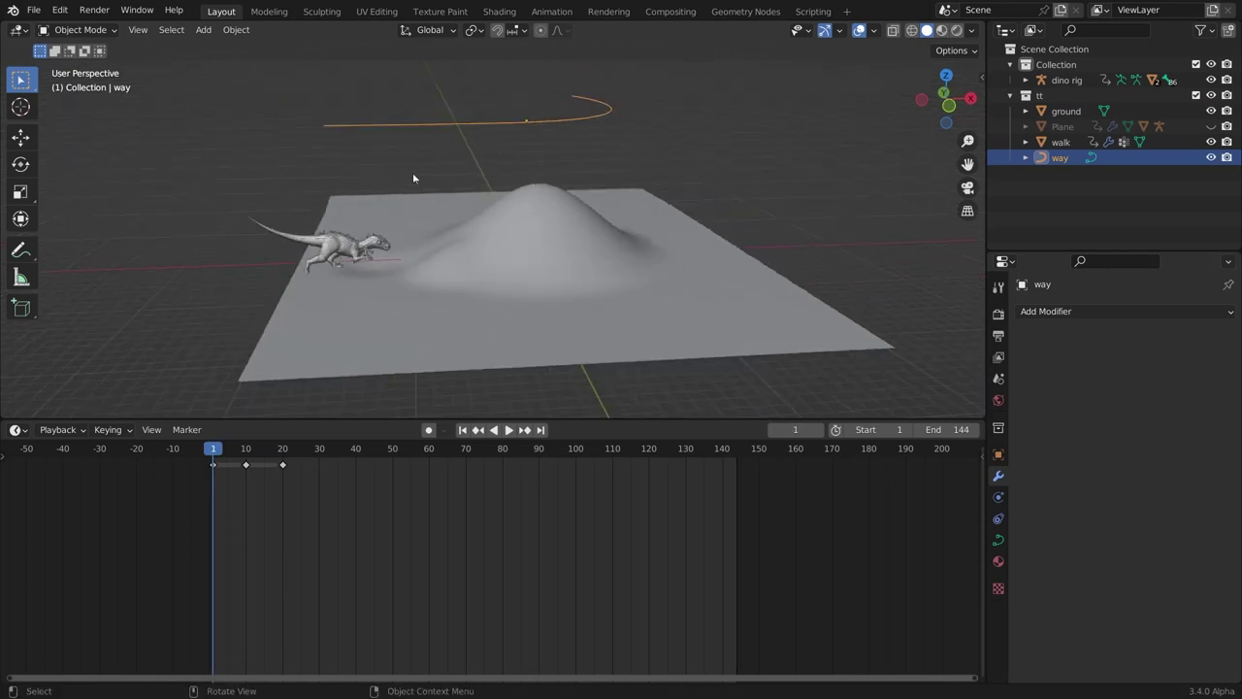
key(Tab)
click(335, 130)
middle_drag(374, 140, 369, 103)
key(g)
key(z)
click(385, 198)
click(447, 134)
key(g)
key(z)
click(452, 171)
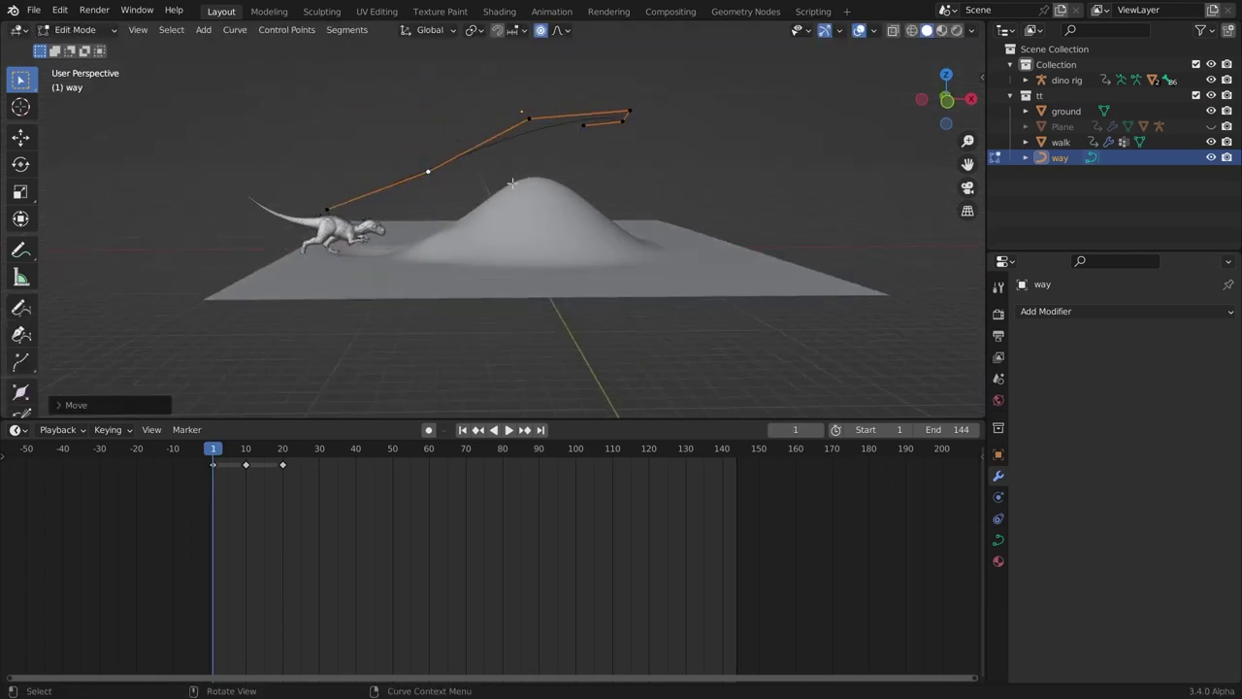
Lower the way curve's last two control points along Z beyond the hill and finish editing the curve.
middle_drag(636, 134, 562, 133)
click(674, 113)
middle_drag(668, 123, 592, 128)
key(g)
key(z)
click(588, 224)
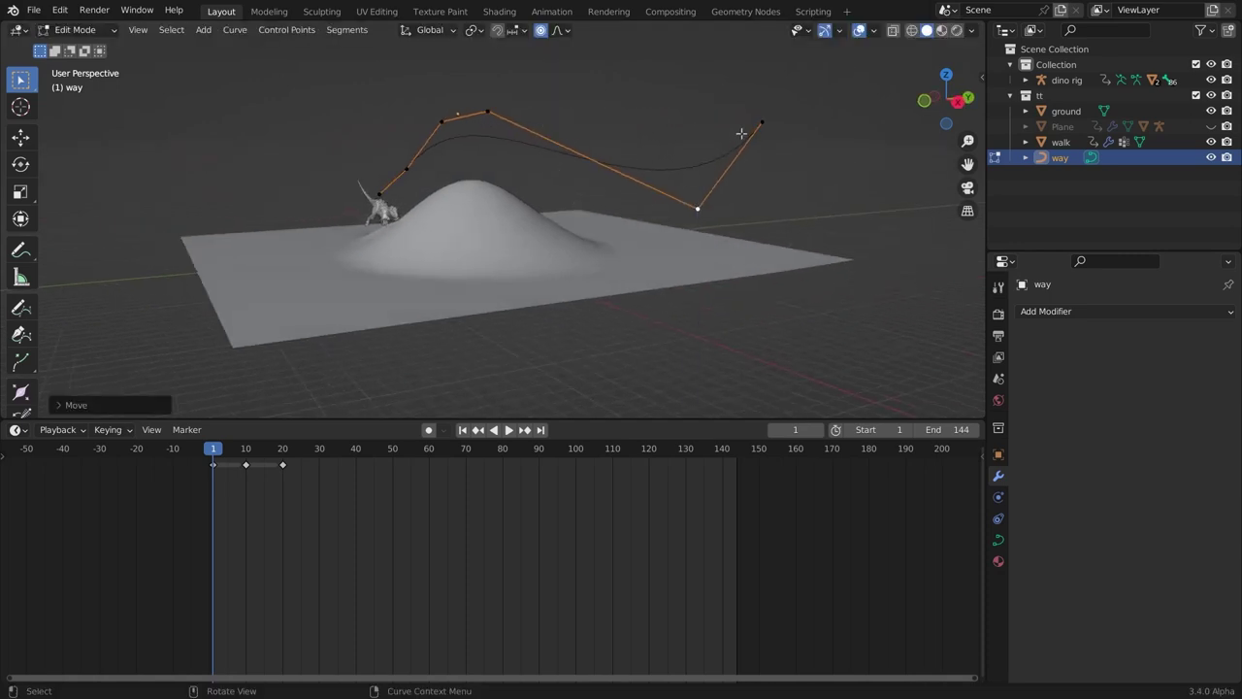
click(743, 133)
key(g)
key(z)
click(743, 200)
middle_drag(388, 138, 461, 147)
key(Tab)
Play the animation to watch the dinosaur climb the hill and stop at frame 34.
scroll(460, 147, up, 4)
key(space)
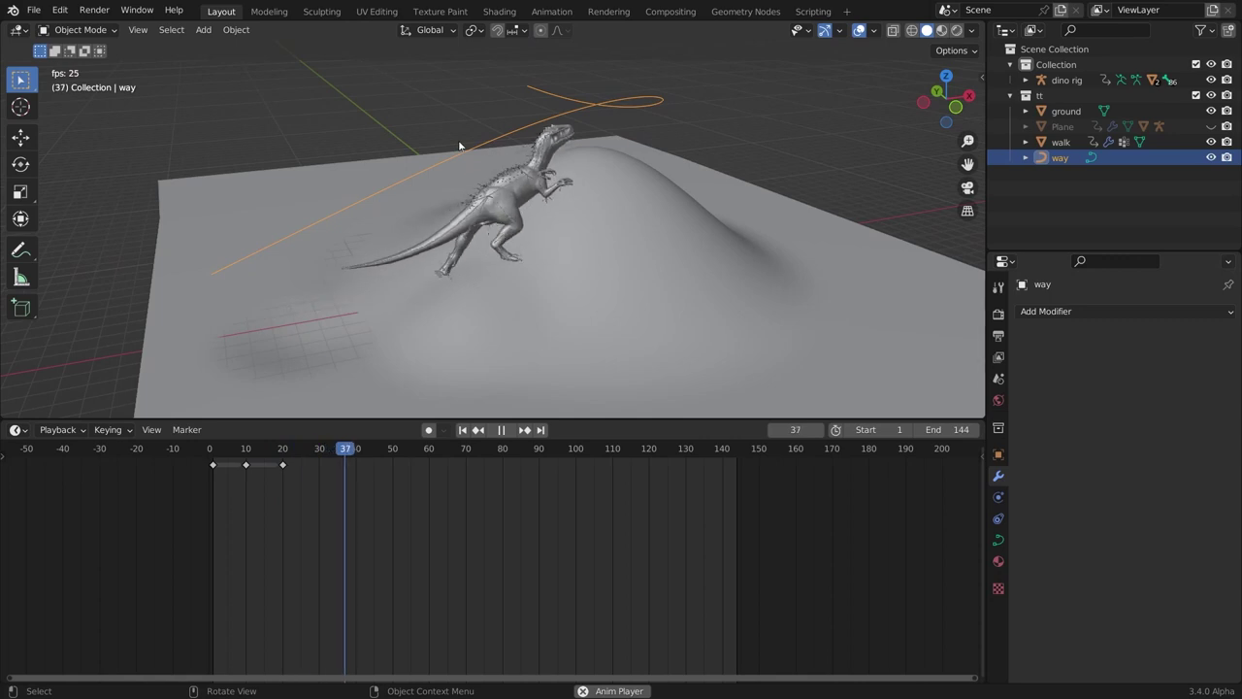
mouse_move(481, 150)
middle_down()
mouse_move(419, 142)
mouse_move(499, 136)
middle_up()
scroll(419, 142, up, 3)
key(space)
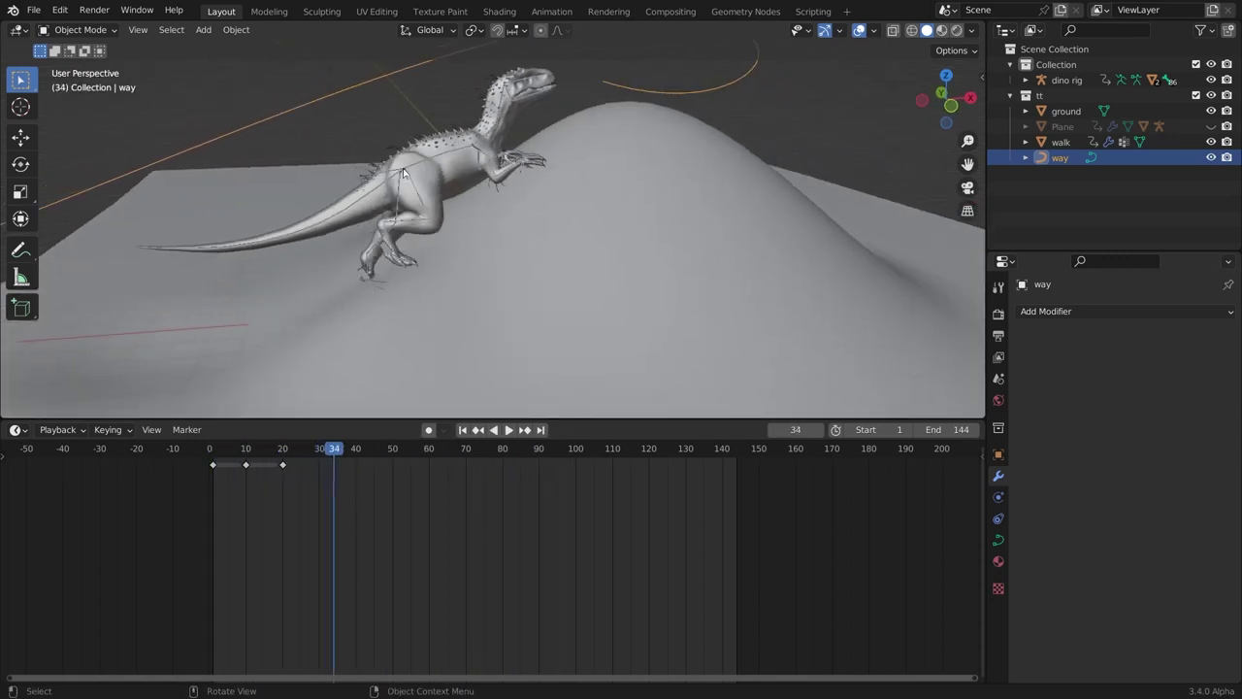
Step back to frame 30 and examine the dinosaur rig's legs close up.
scroll(389, 155, up, 3)
middle_drag(381, 156, 424, 187)
key(Left)
key(Left)
key(Left)
key(Left)
click(431, 182)
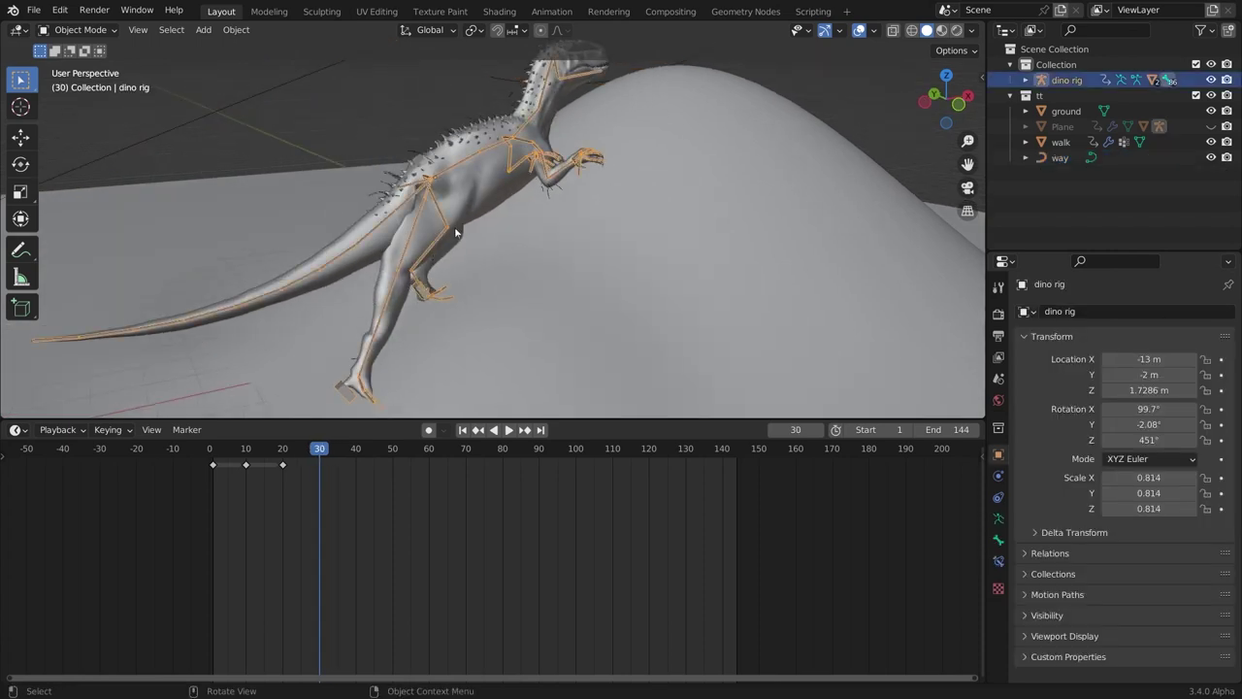
Set the step length to 4.5 in the walk object's walk cycle modifier.
click(1058, 159)
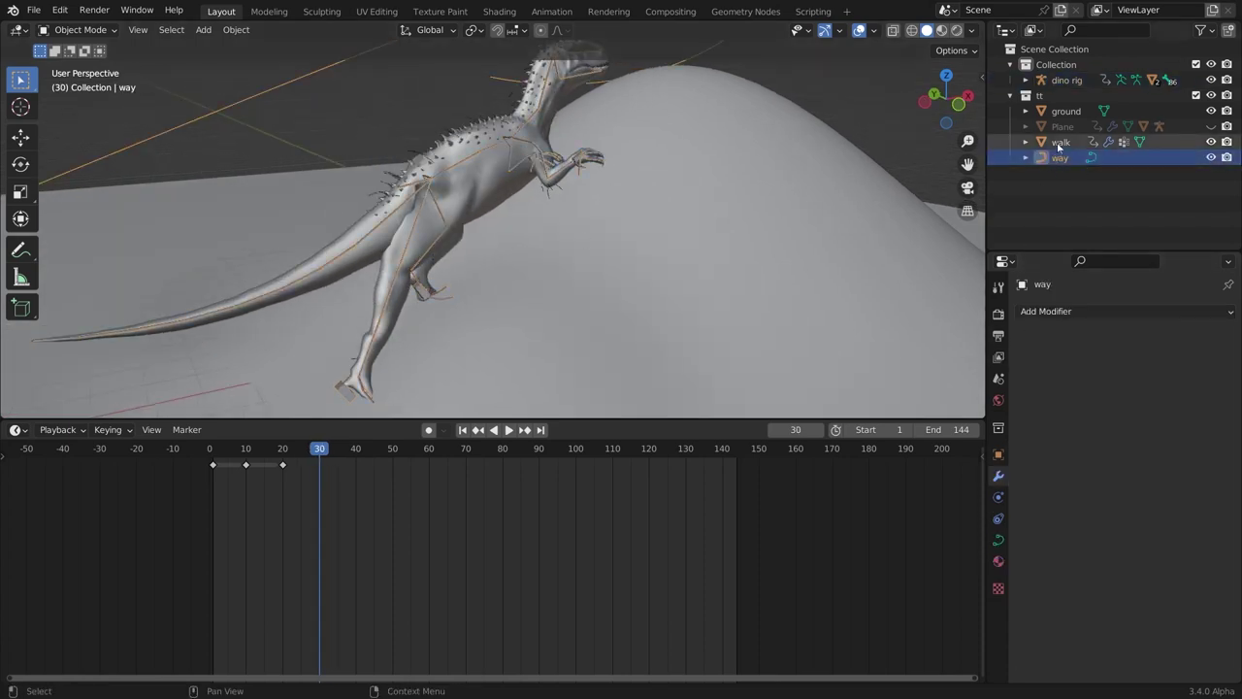
click(1061, 142)
mouse_move(1148, 442)
mouse_down()
mouse_move(1133, 442)
mouse_move(1148, 441)
mouse_up()
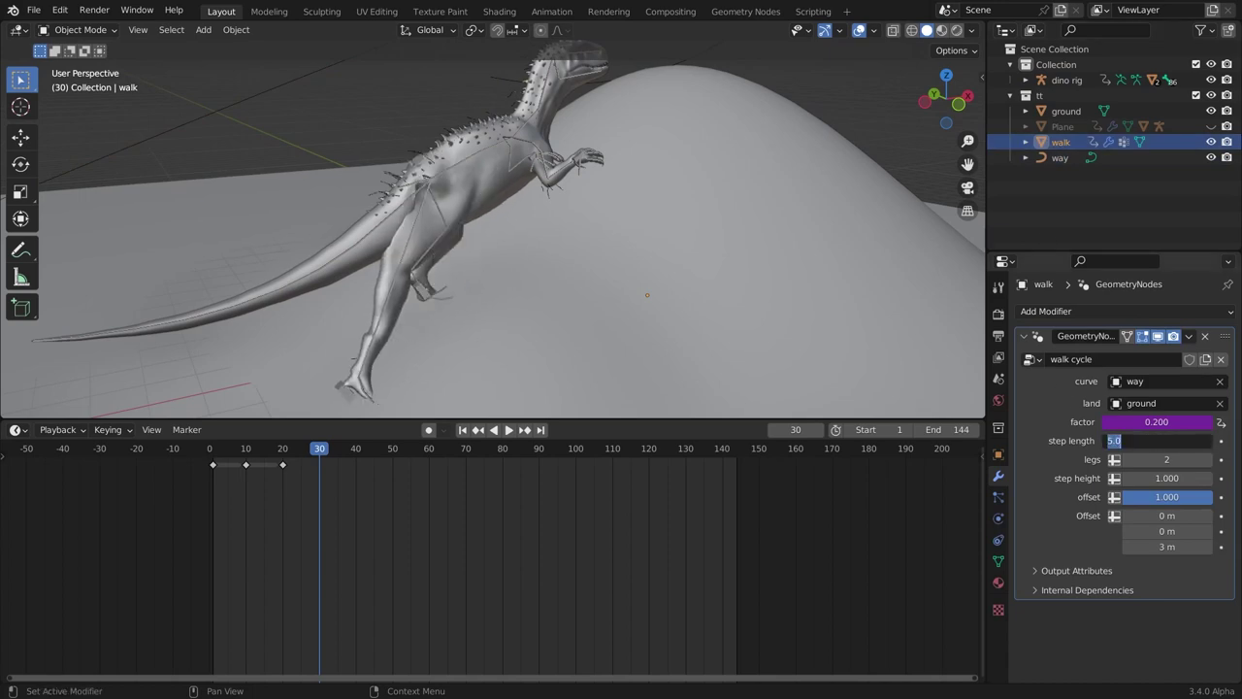
click(1157, 441)
text(4.5)
key(Return)
Play the animation to check the walk over the whole hill and stop at frame 129.
scroll(816, 310, down, 8)
key(space)
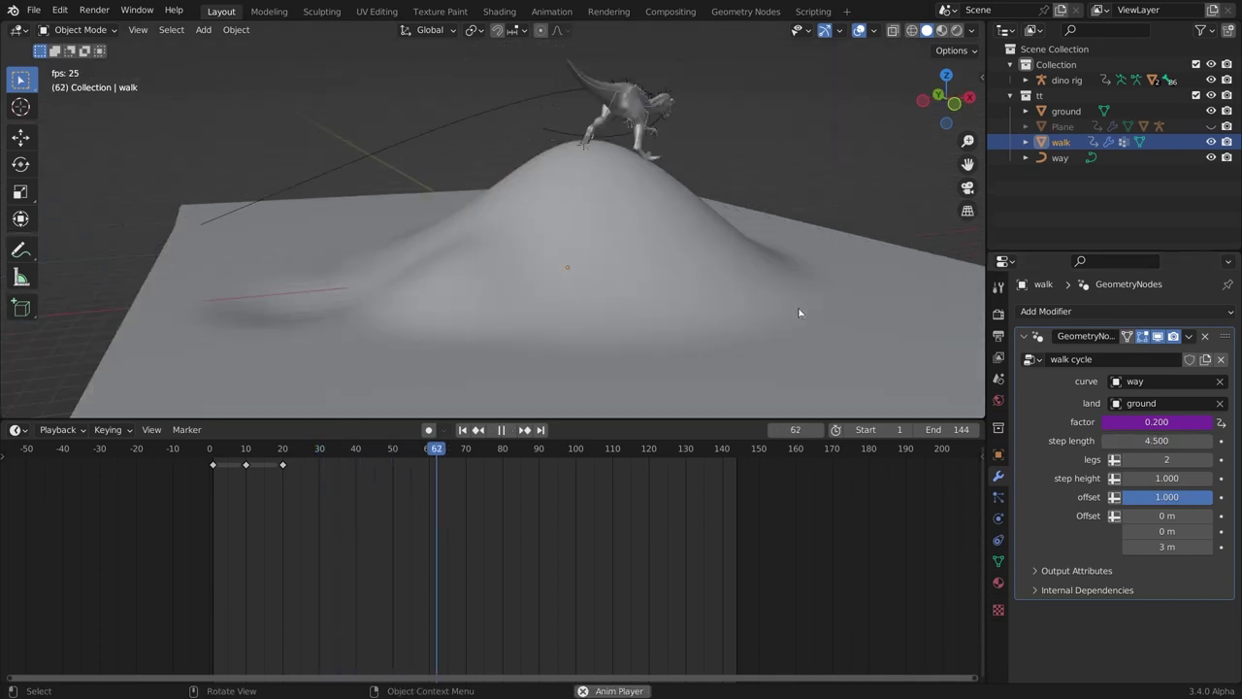
middle_drag(801, 310, 857, 313)
scroll(857, 312, down, 3)
key(space)
Edit the way curve in top view, moving its corner control point across the hill to the +Y side.
click(962, 89)
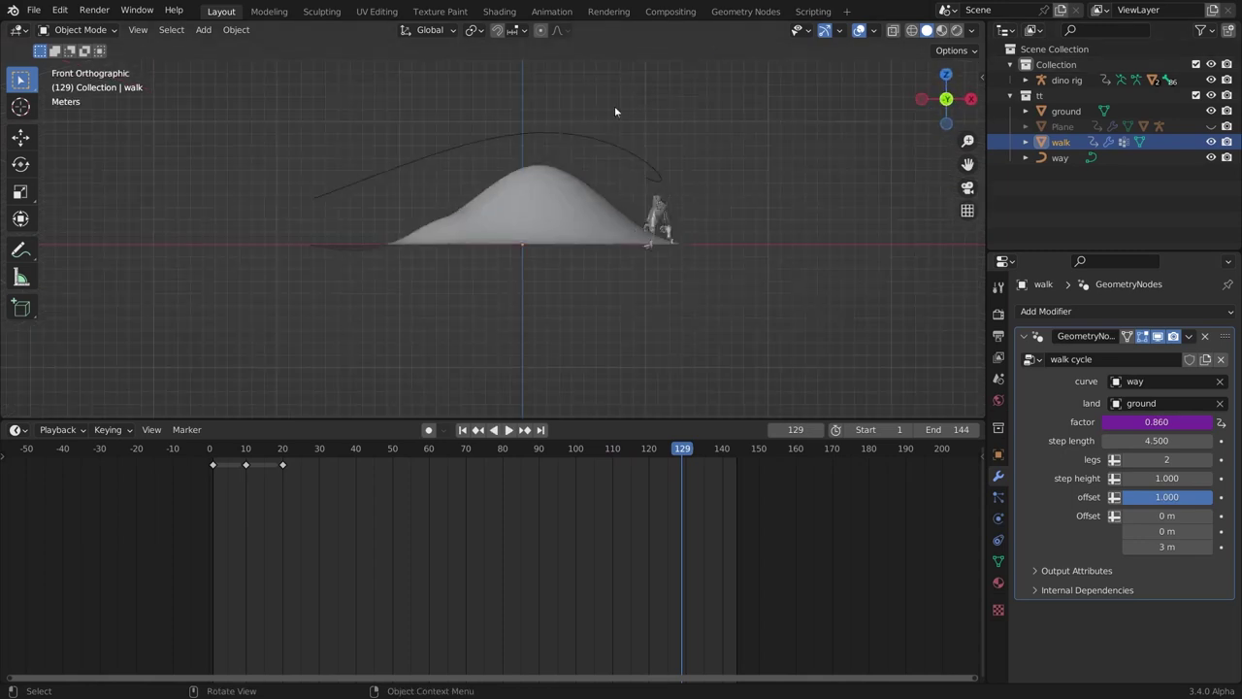
click(946, 75)
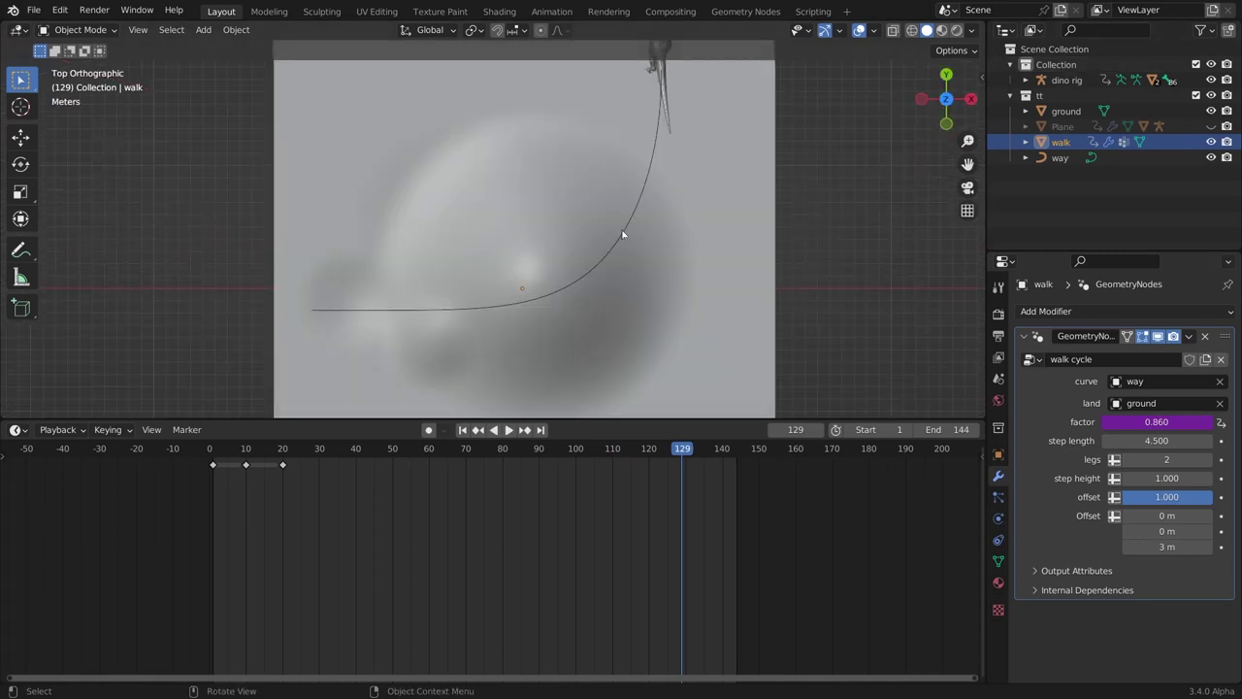
click(612, 228)
scroll(612, 228, down, 3)
key(Tab)
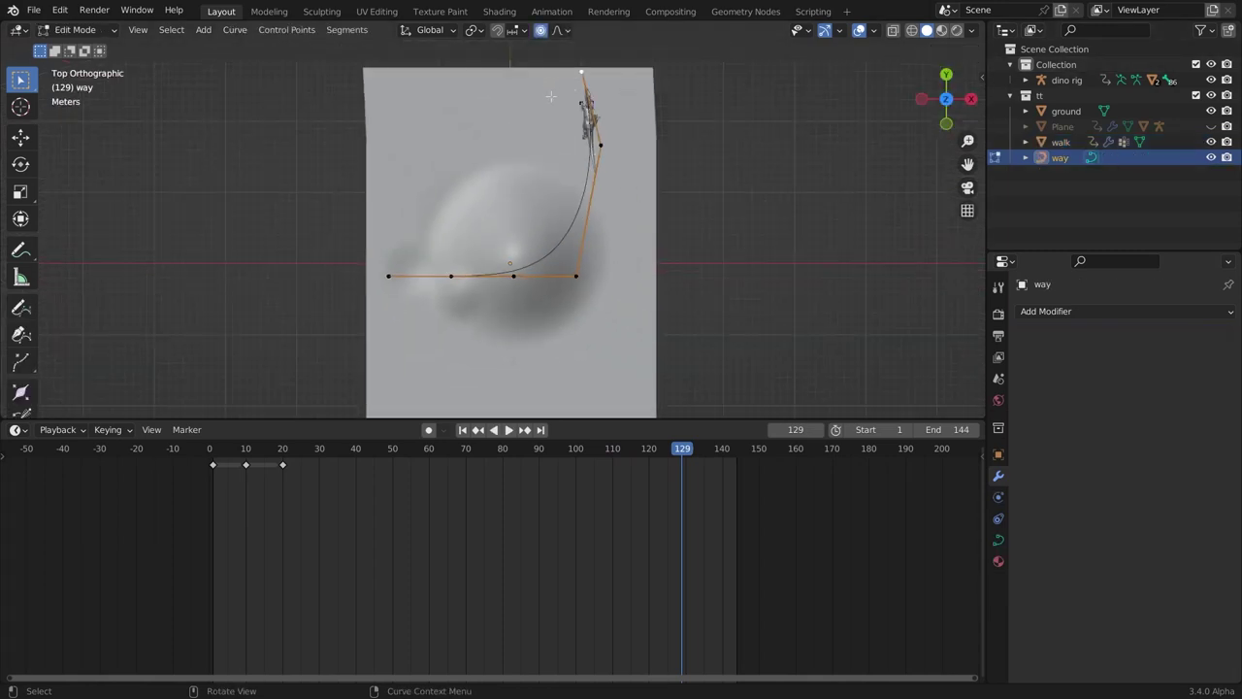
key(g)
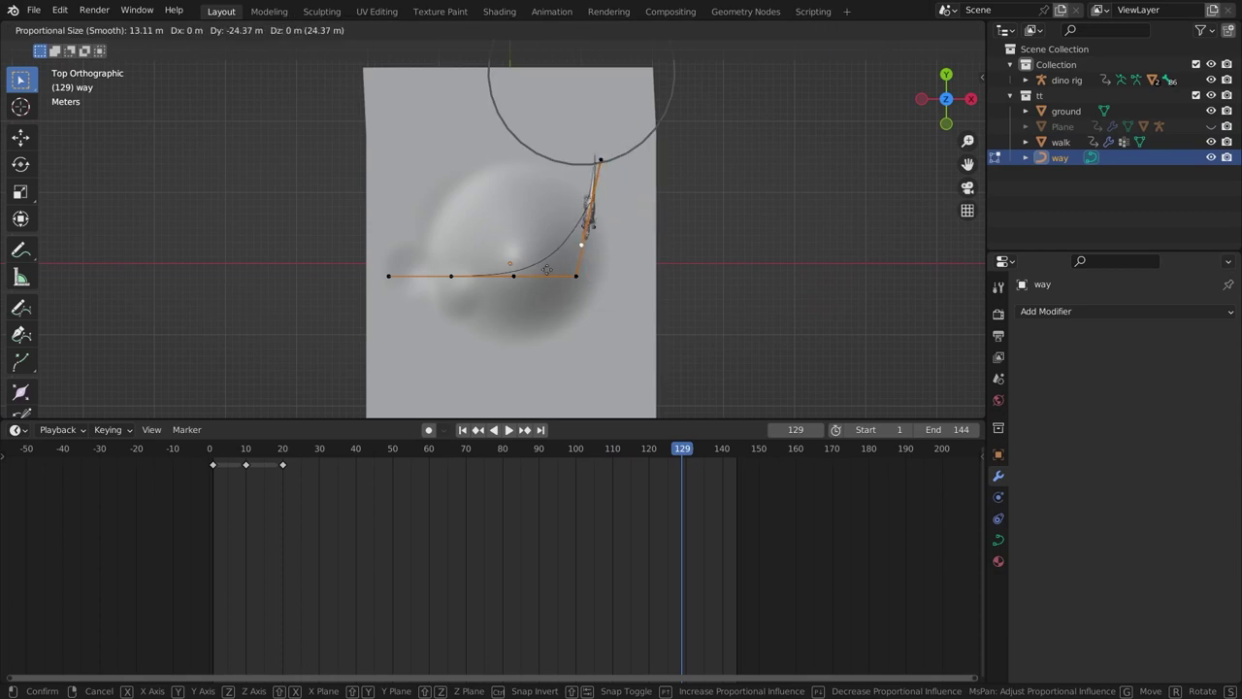
right_click(546, 270)
click(573, 280)
key(g)
click(521, 233)
key(g)
click(456, 203)
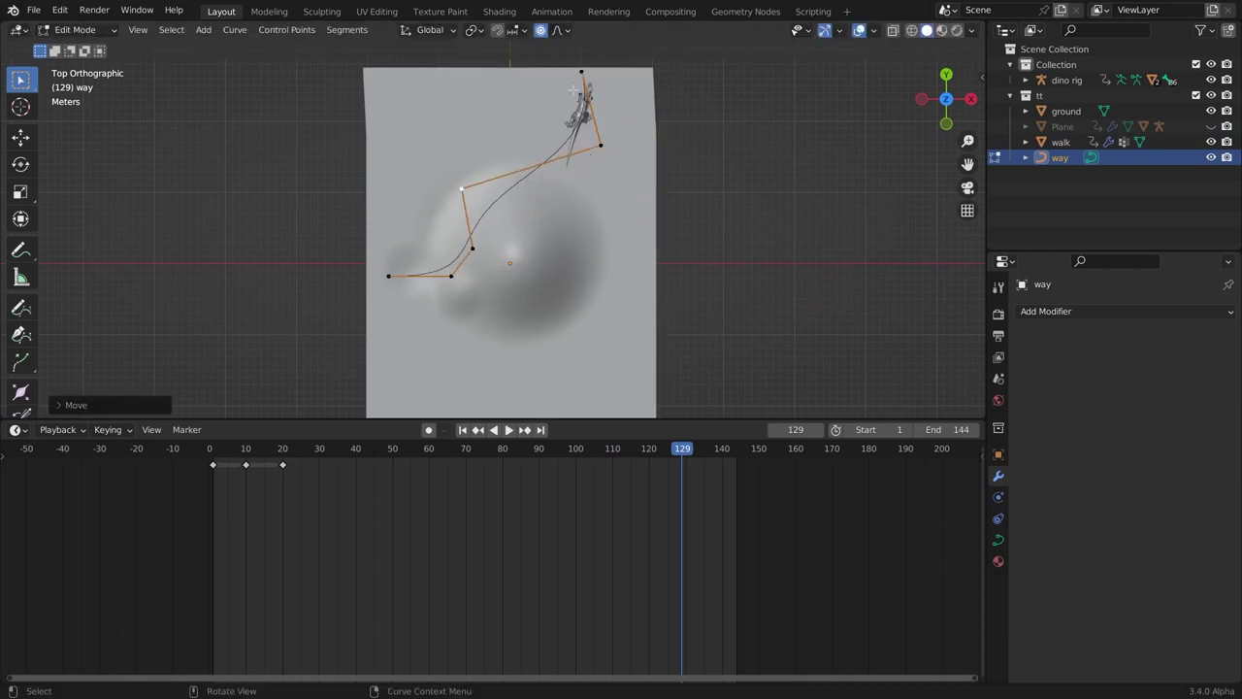
Move the way curve's end point around to the hill's far side, push its neighbouring control point outward and save the file.
click(580, 73)
key(g)
click(607, 338)
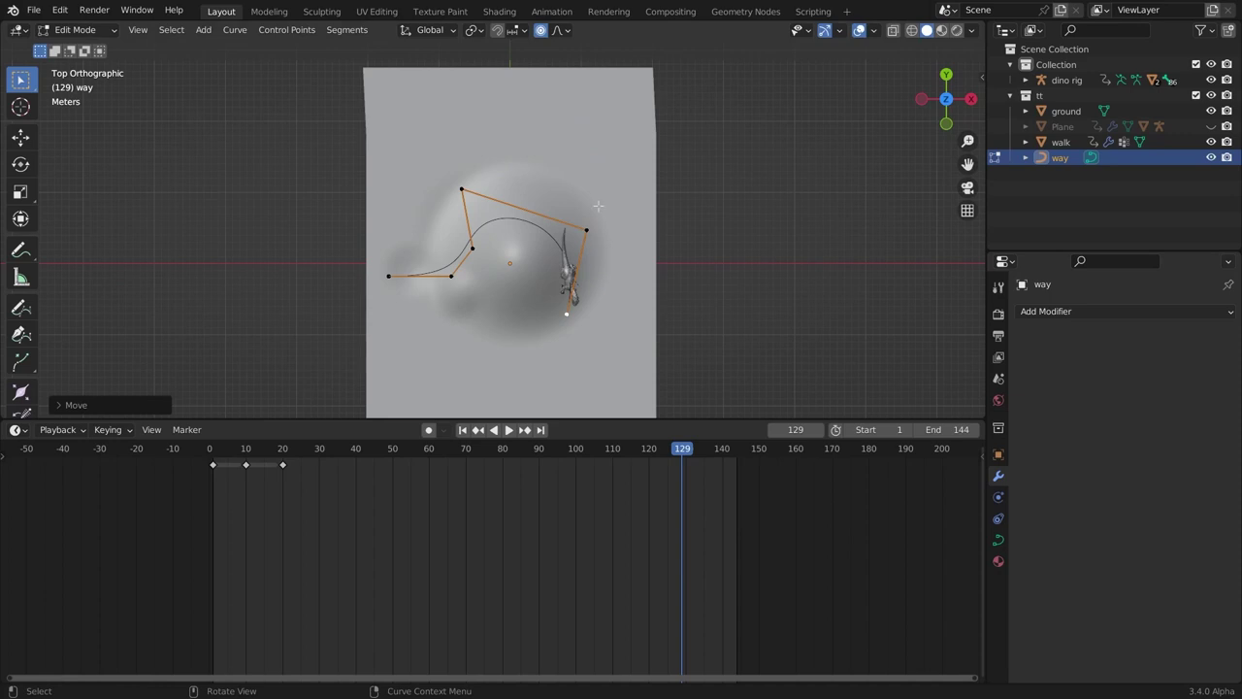
click(598, 205)
key(g)
click(635, 153)
click(573, 307)
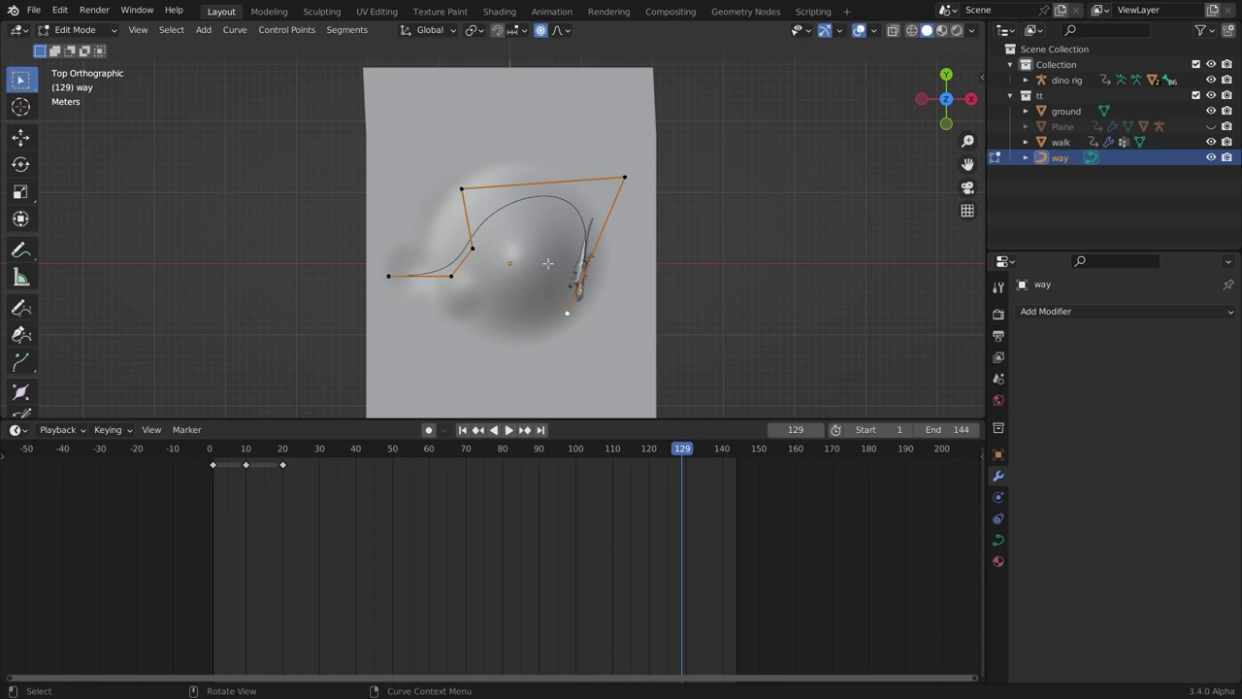
key(ctrl+s)
View the dinosaur's forearms close up in right orthographic projection.
middle_drag(548, 263, 609, 167)
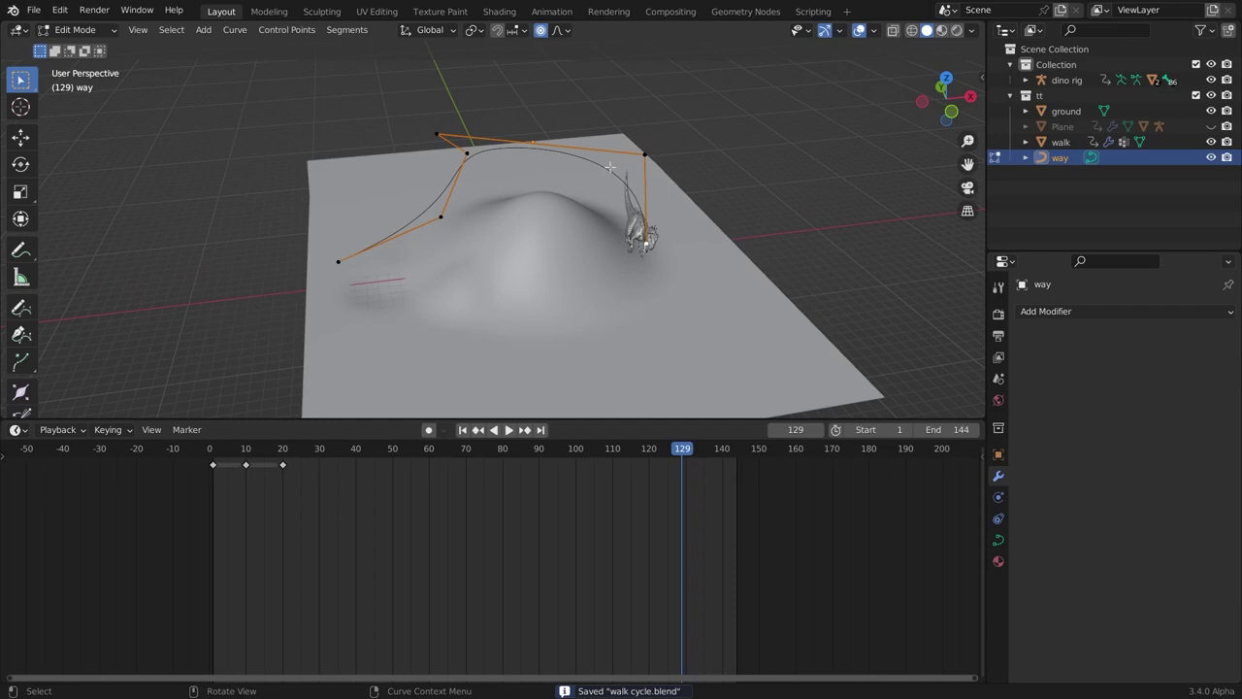
middle_drag(610, 167, 739, 235)
scroll(468, 111, up, 2)
key(KP_3)
scroll(739, 235, up, 8)
shift+middle_drag(210, 293, 294, 258)
scroll(295, 258, up, 2)
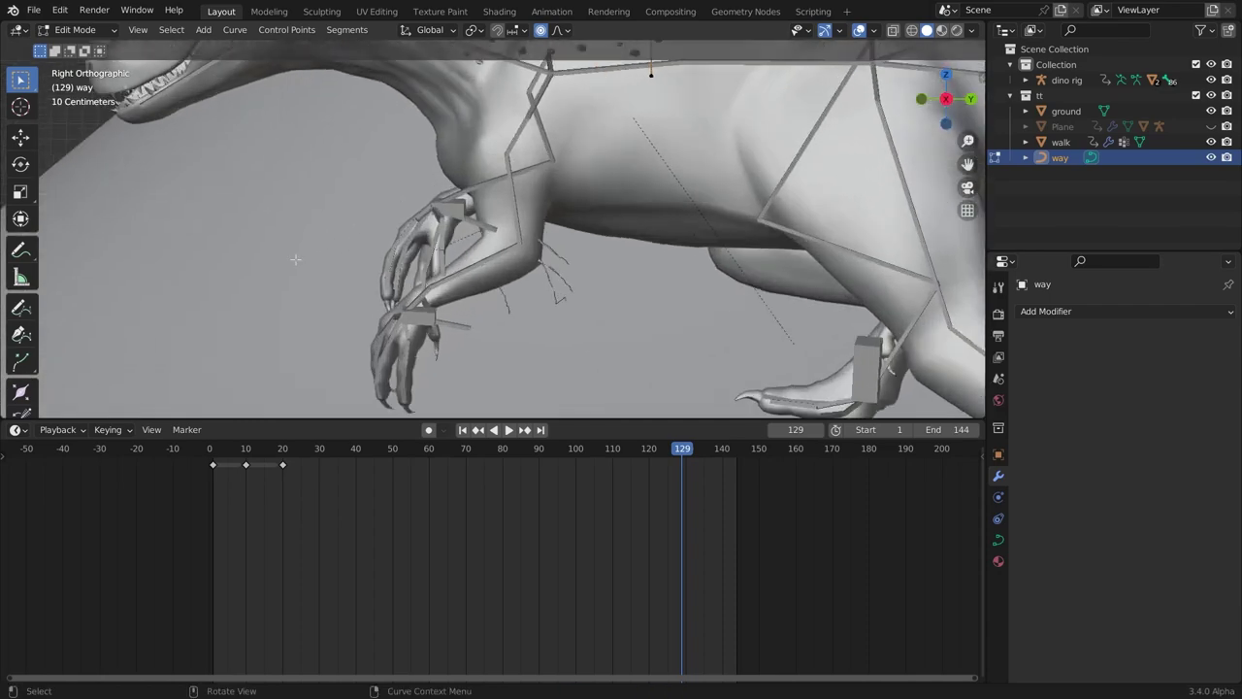
Draw looping circular annotation strokes around the dinosaur's front hands.
click(21, 250)
scroll(316, 327, up, 1)
shift+middle_drag(317, 327, 355, 279)
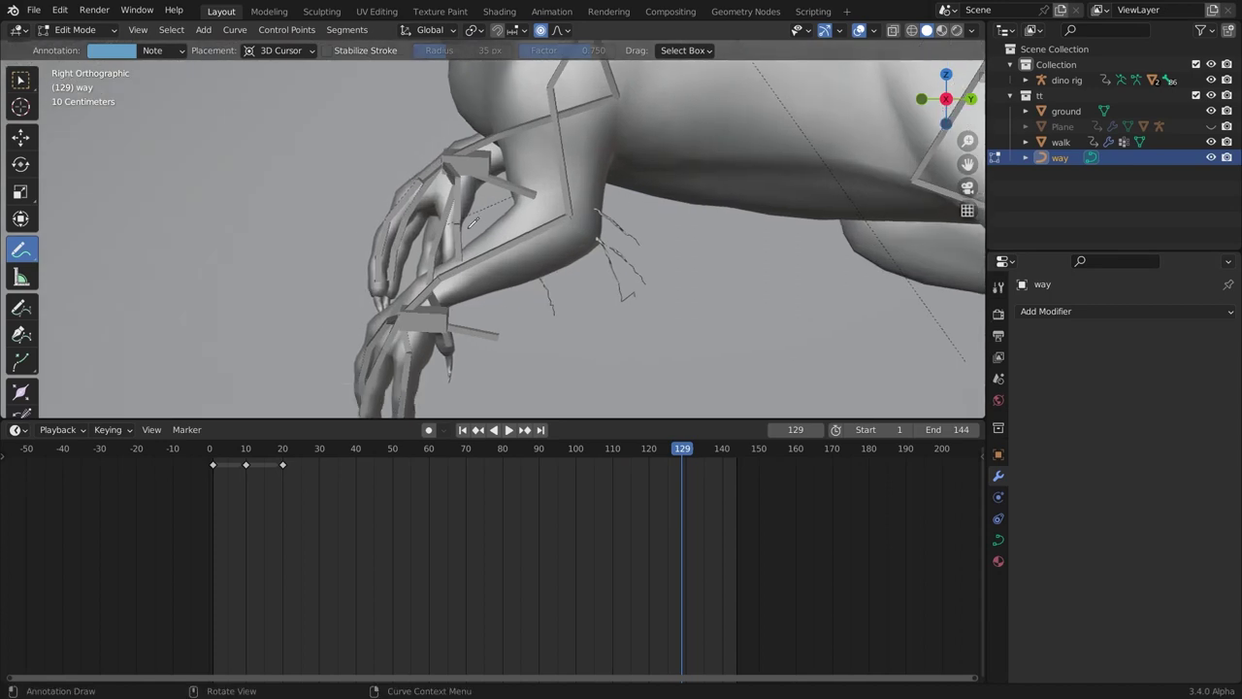
scroll(495, 279, down, 1)
drag(536, 227, 523, 186)
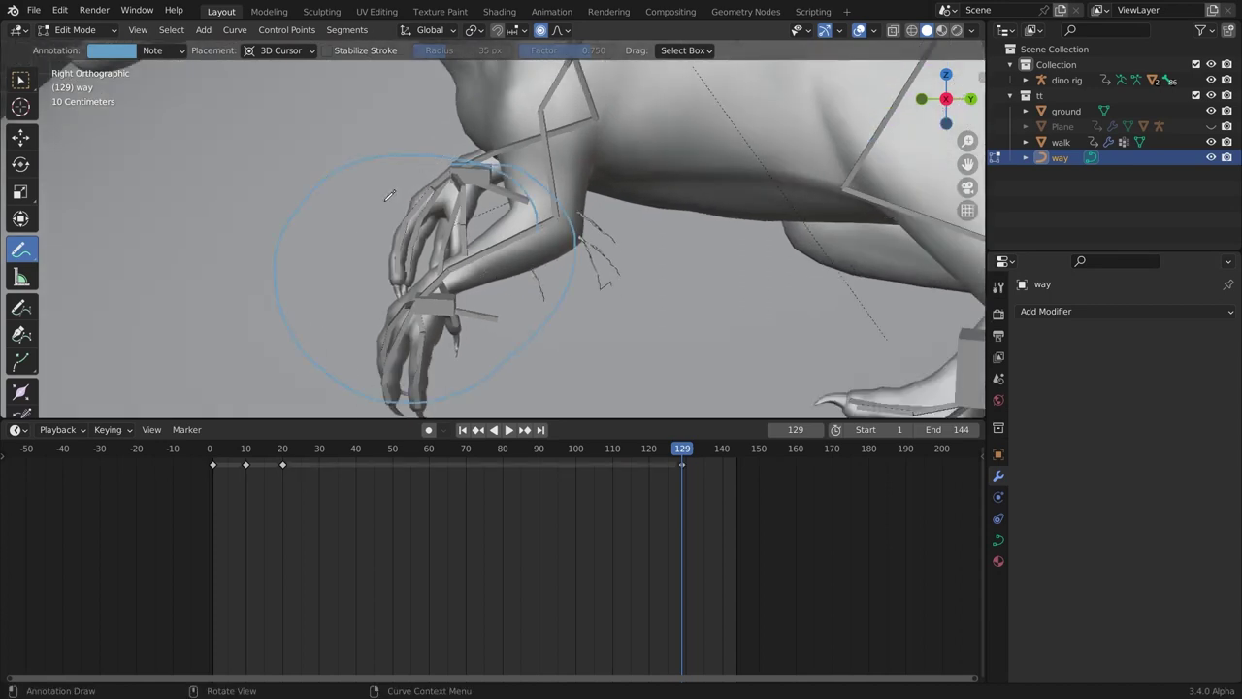
scroll(386, 200, down, 3)
scroll(407, 198, up, 3)
scroll(485, 192, down, 3)
scroll(524, 186, up, 1)
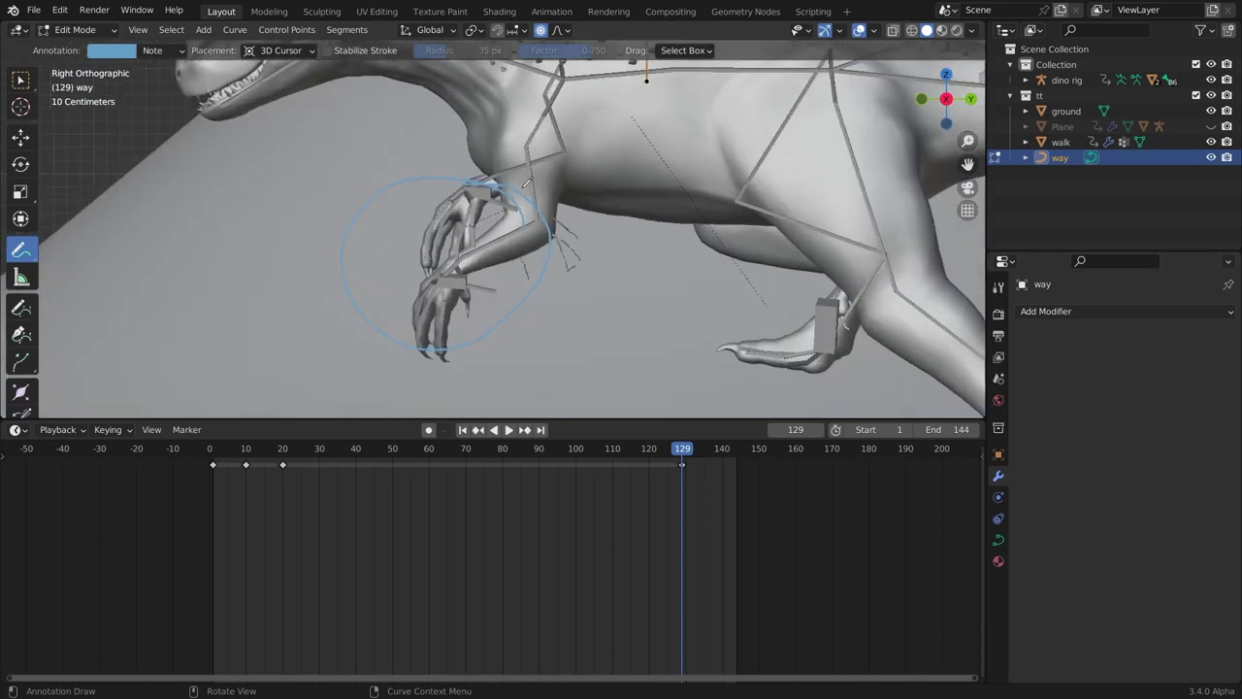
scroll(527, 183, up, 2)
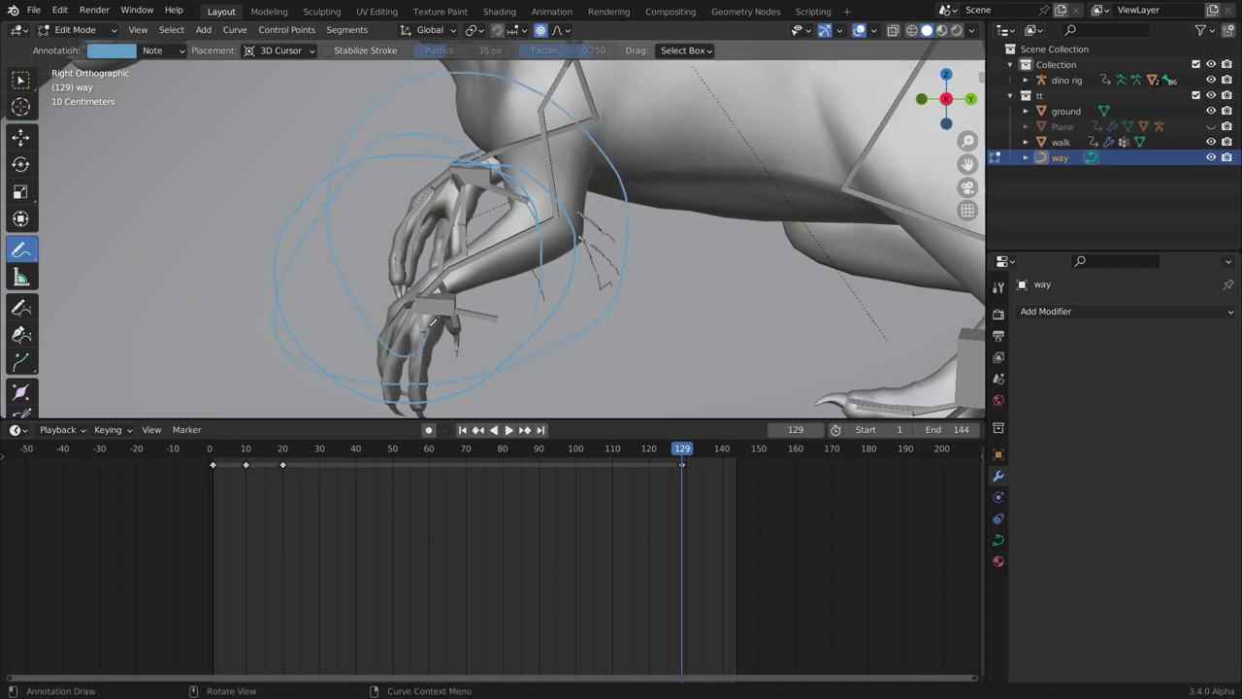
Disable the Copy Location constraint on the dinosaur's near hand bone in Pose Mode and try moving the hand freely.
click(14, 82)
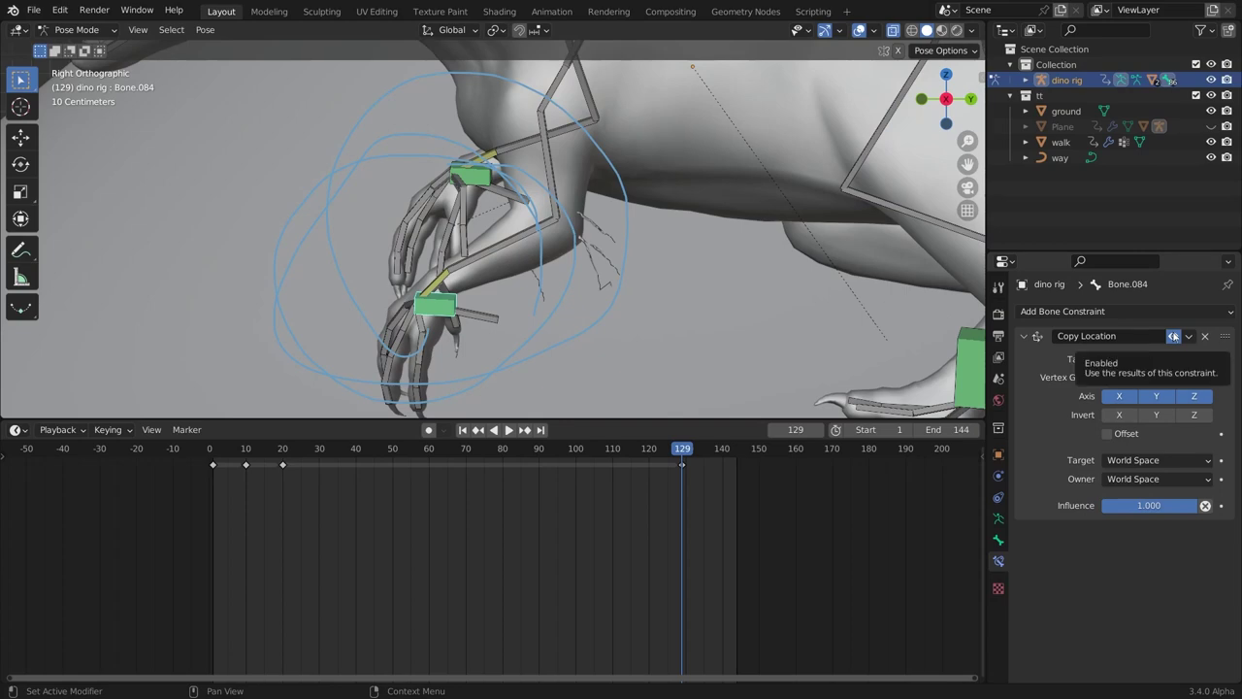
click(1174, 335)
key(g)
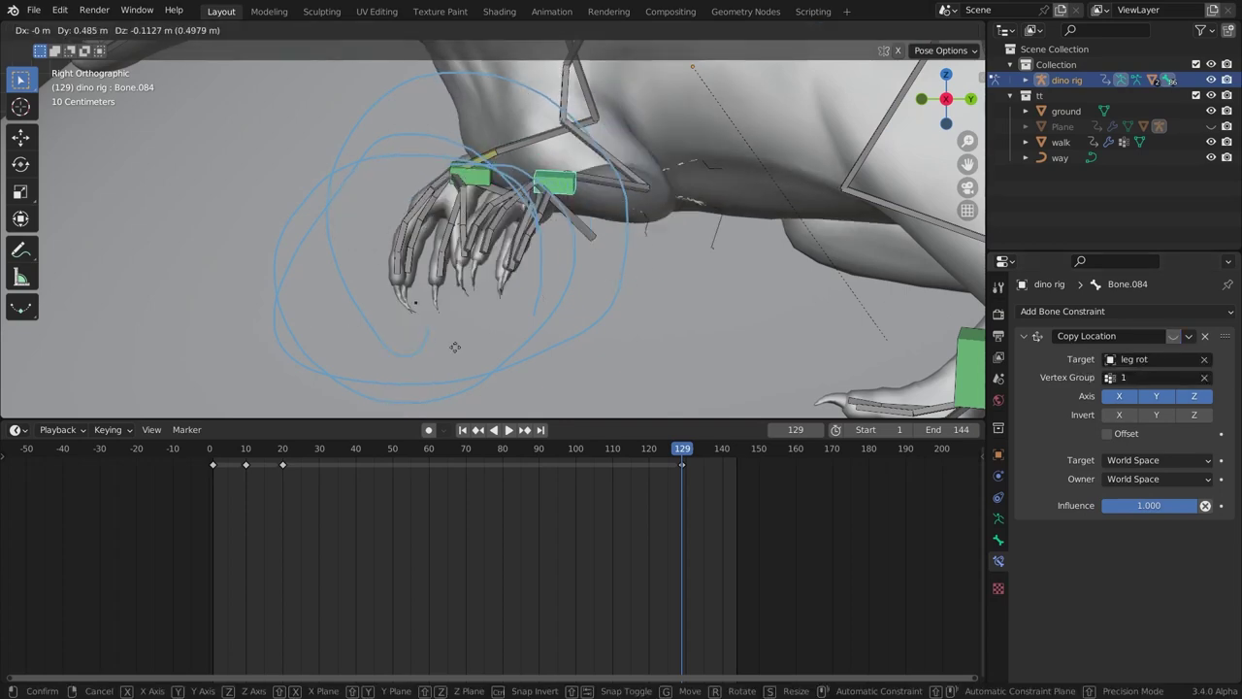
click(340, 311)
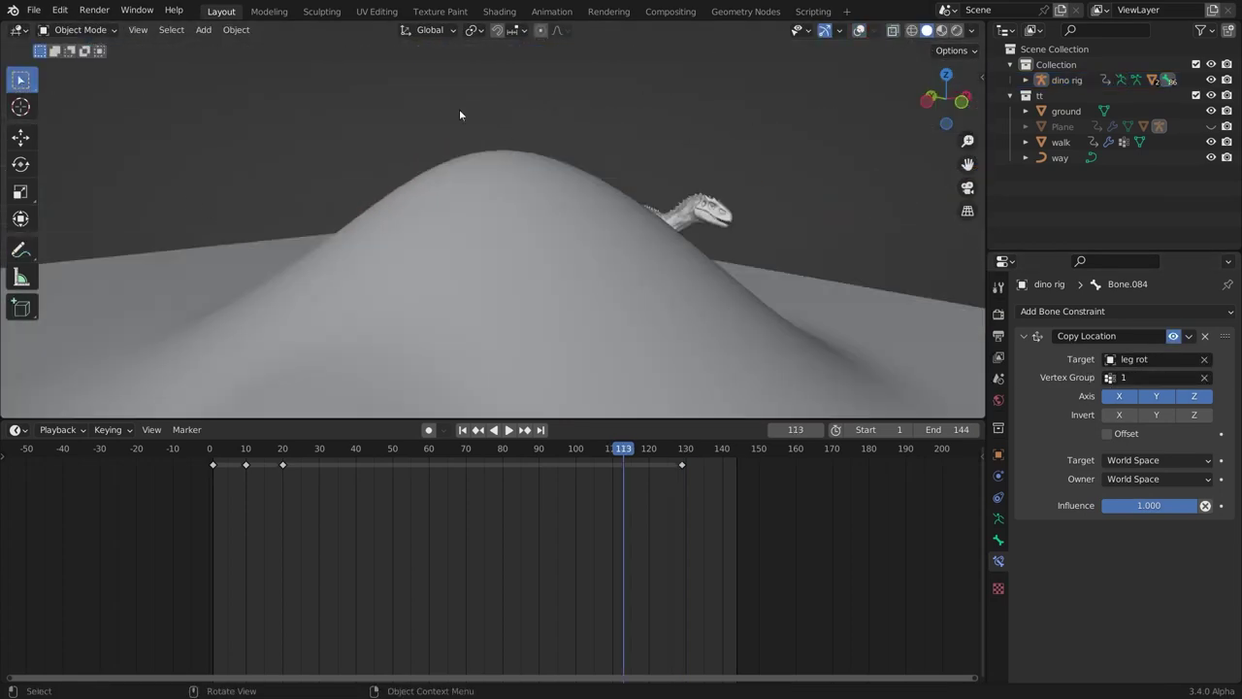
middle_drag(460, 111, 461, 98)
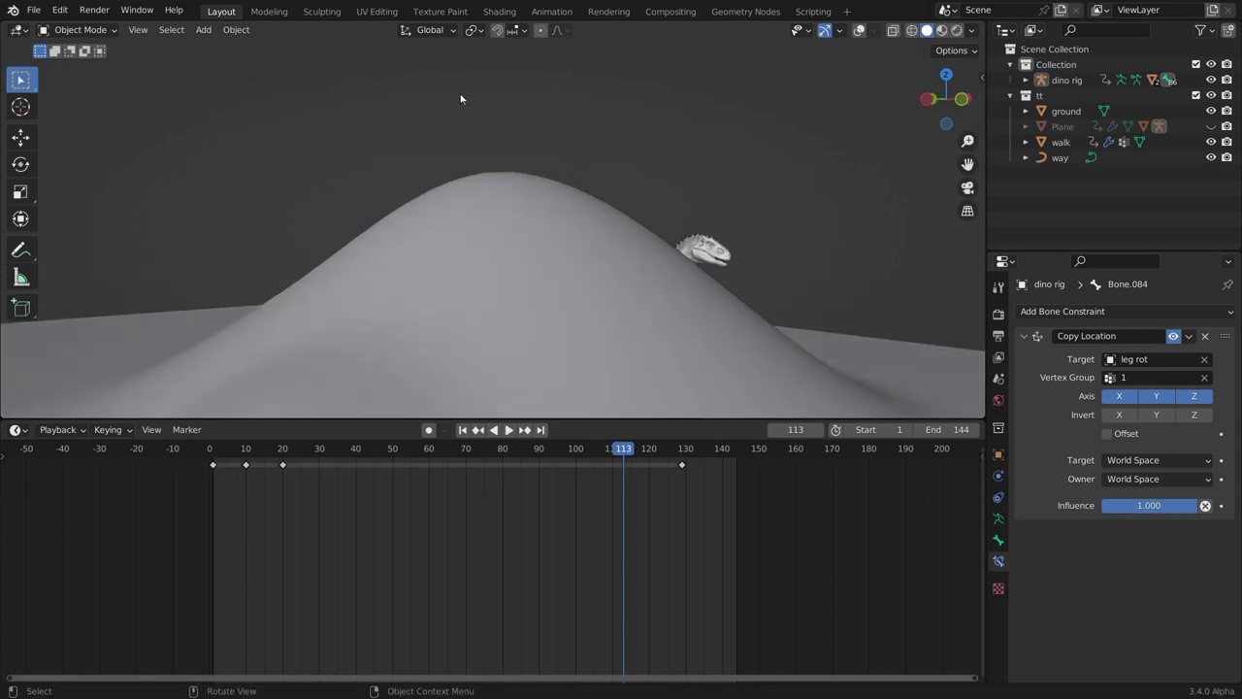